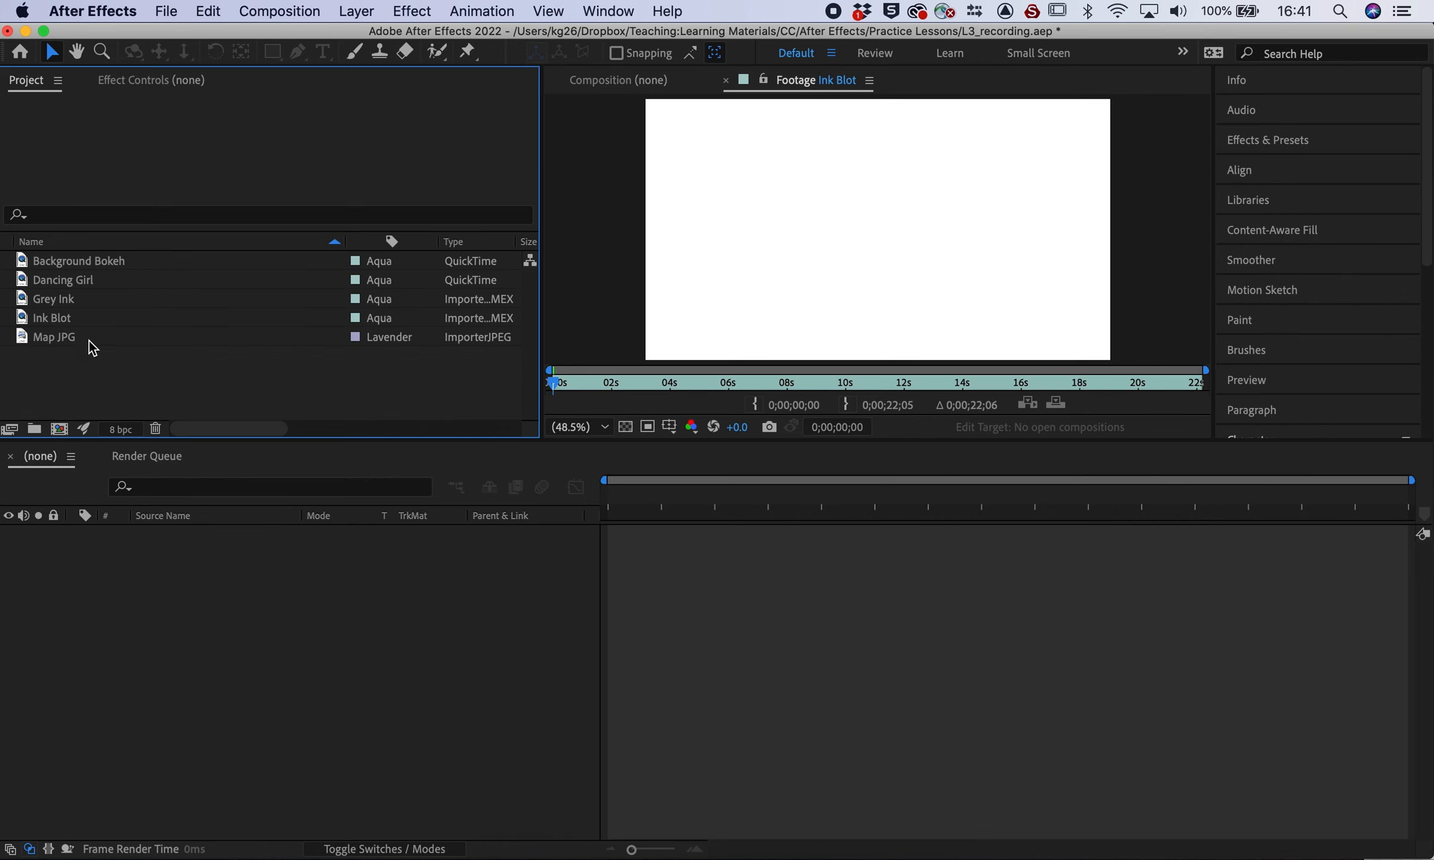
Create the Background Bokeh 2 composition from the Background Bokeh footage and scrub through it
click(36, 261)
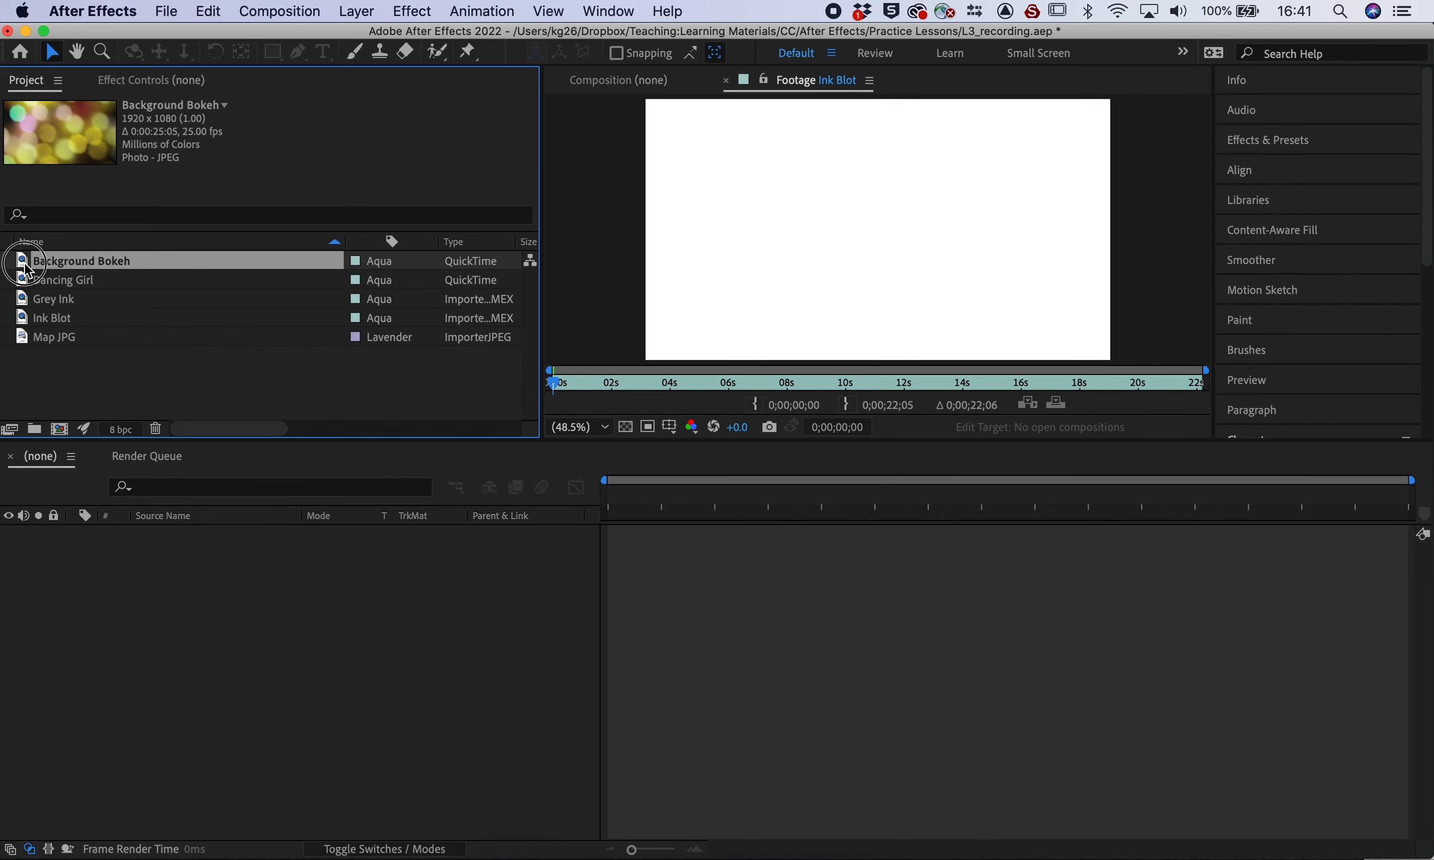
drag(36, 260, 89, 638)
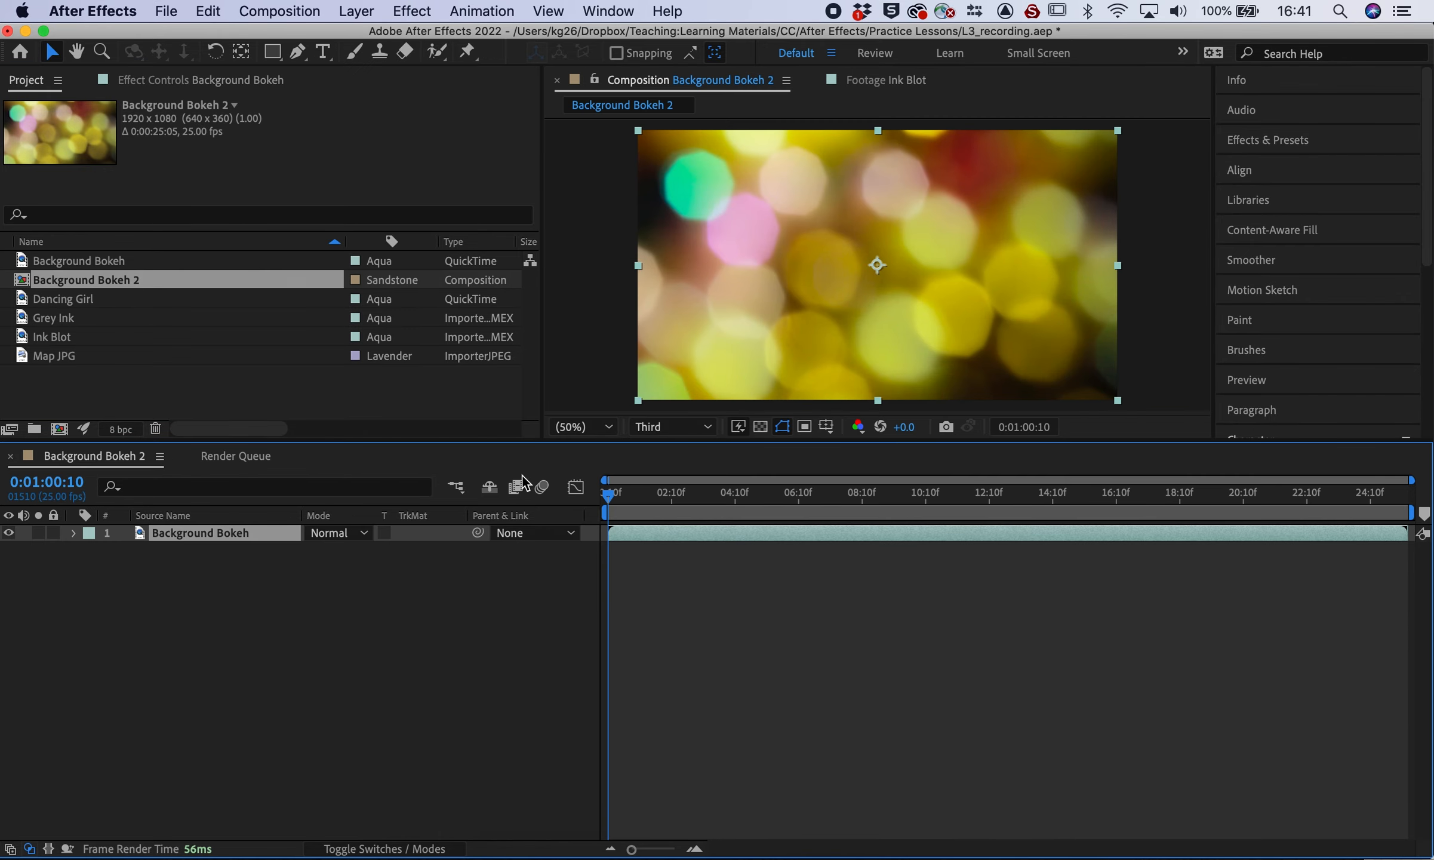
click(607, 497)
drag(608, 501, 600, 468)
Preview the bokeh clip, replaying it from near the start
key(space)
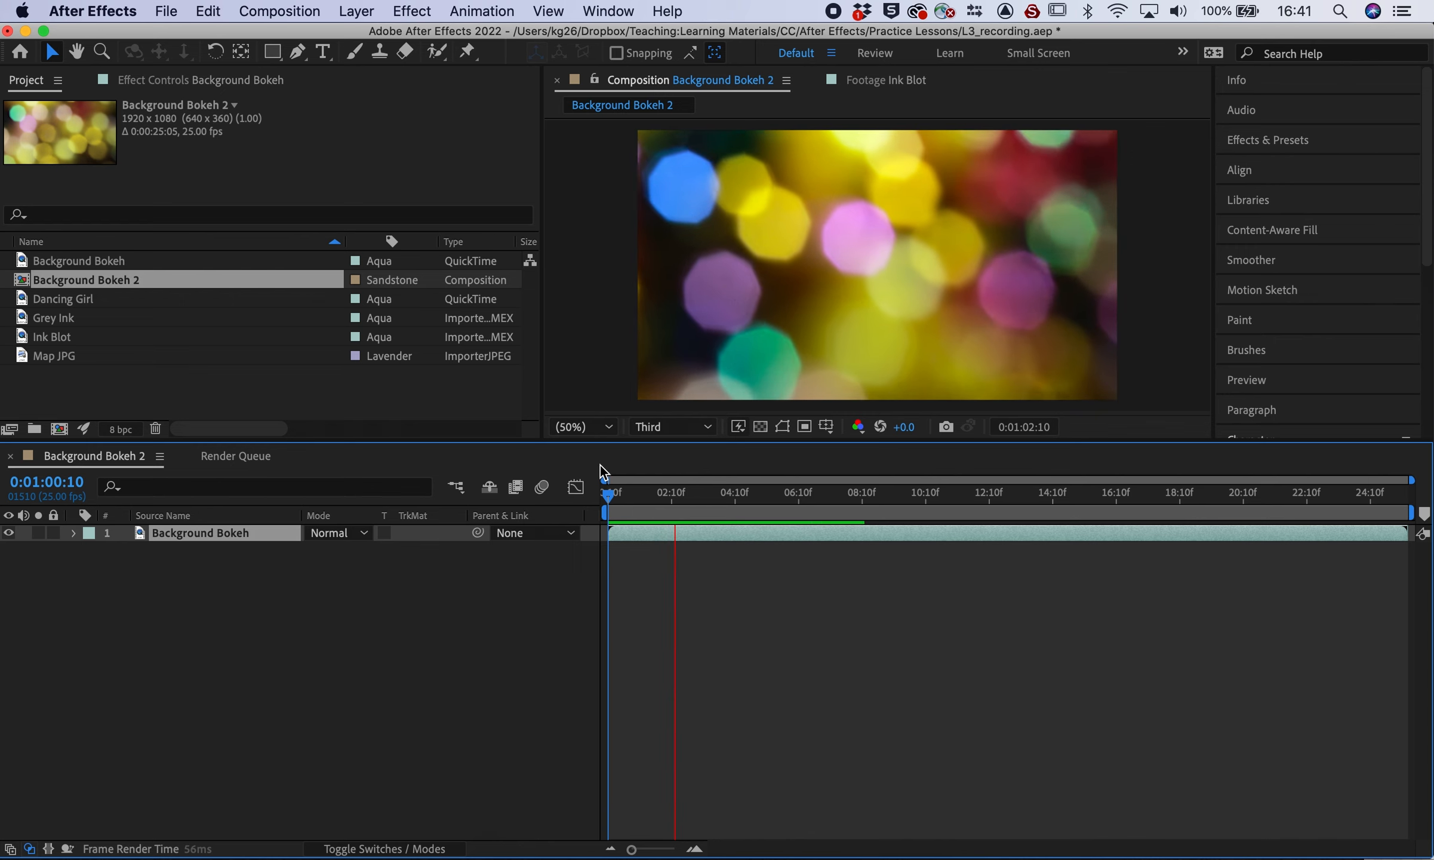
key(space)
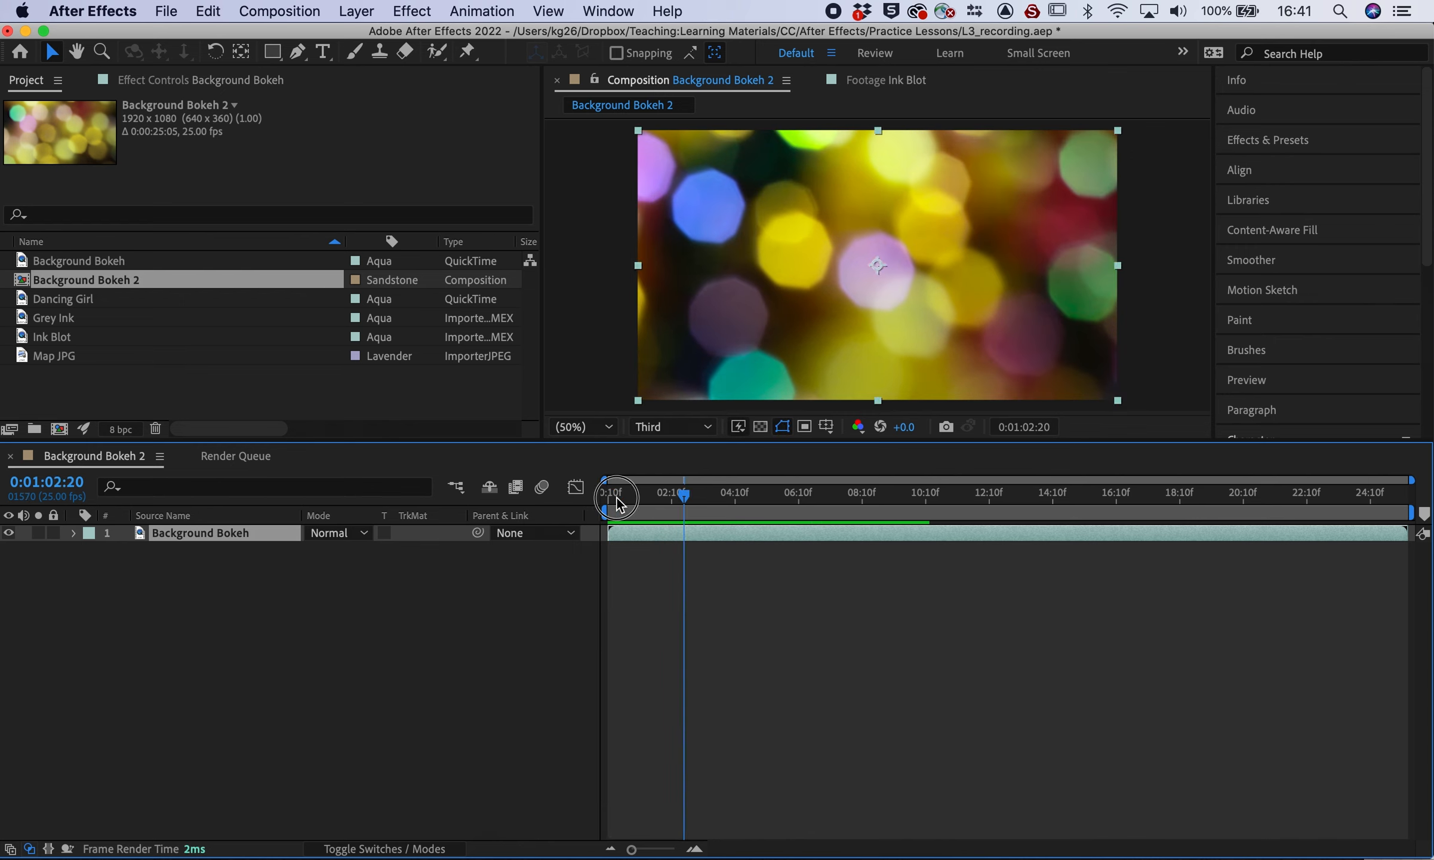
click(616, 495)
key(space)
key(space)
click(8, 296)
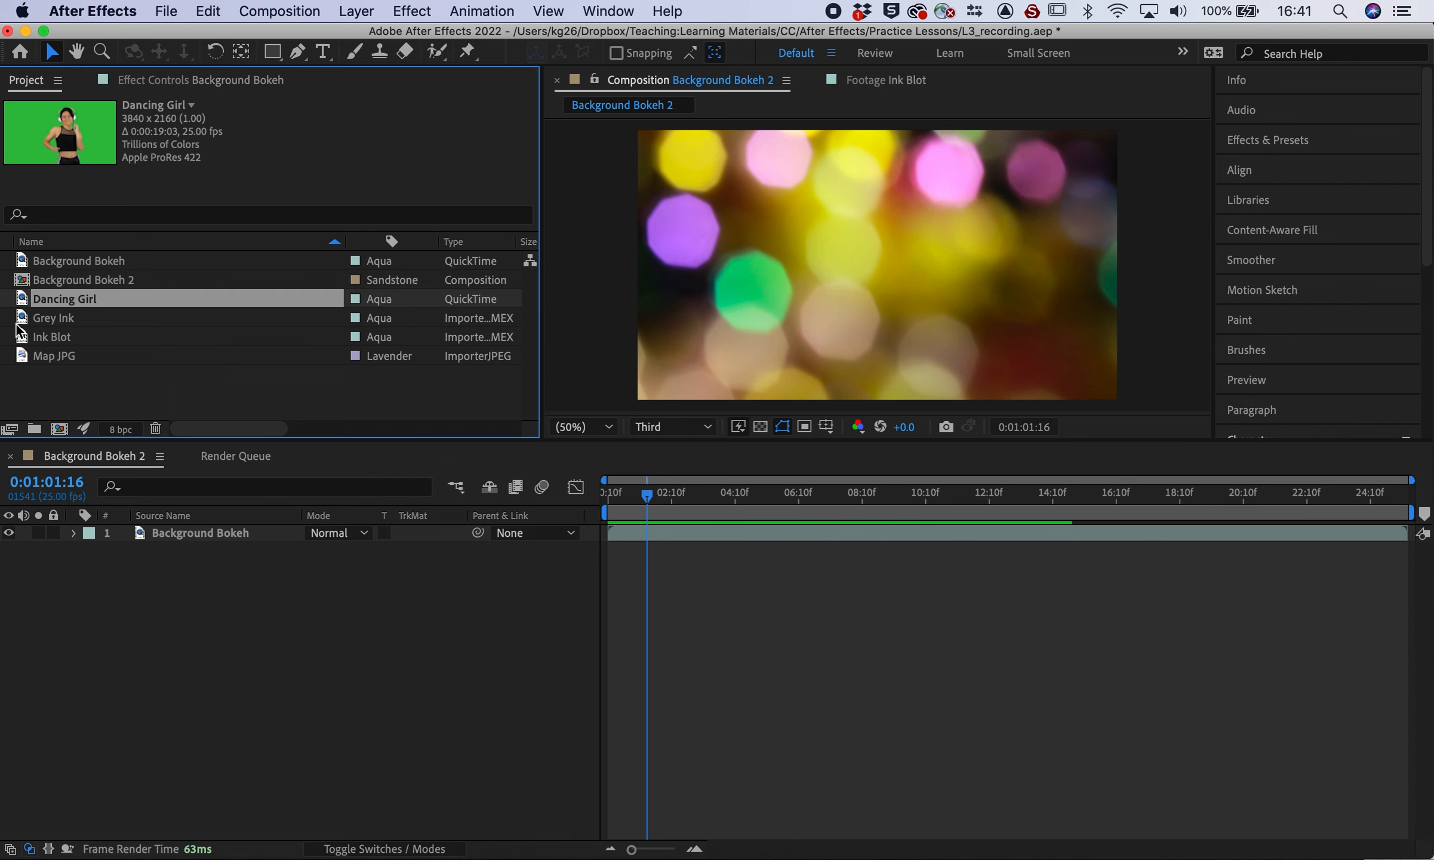
Add Dancing Girl above Background Bokeh, preview it, and shrink it toward the frame size
drag(18, 305, 113, 526)
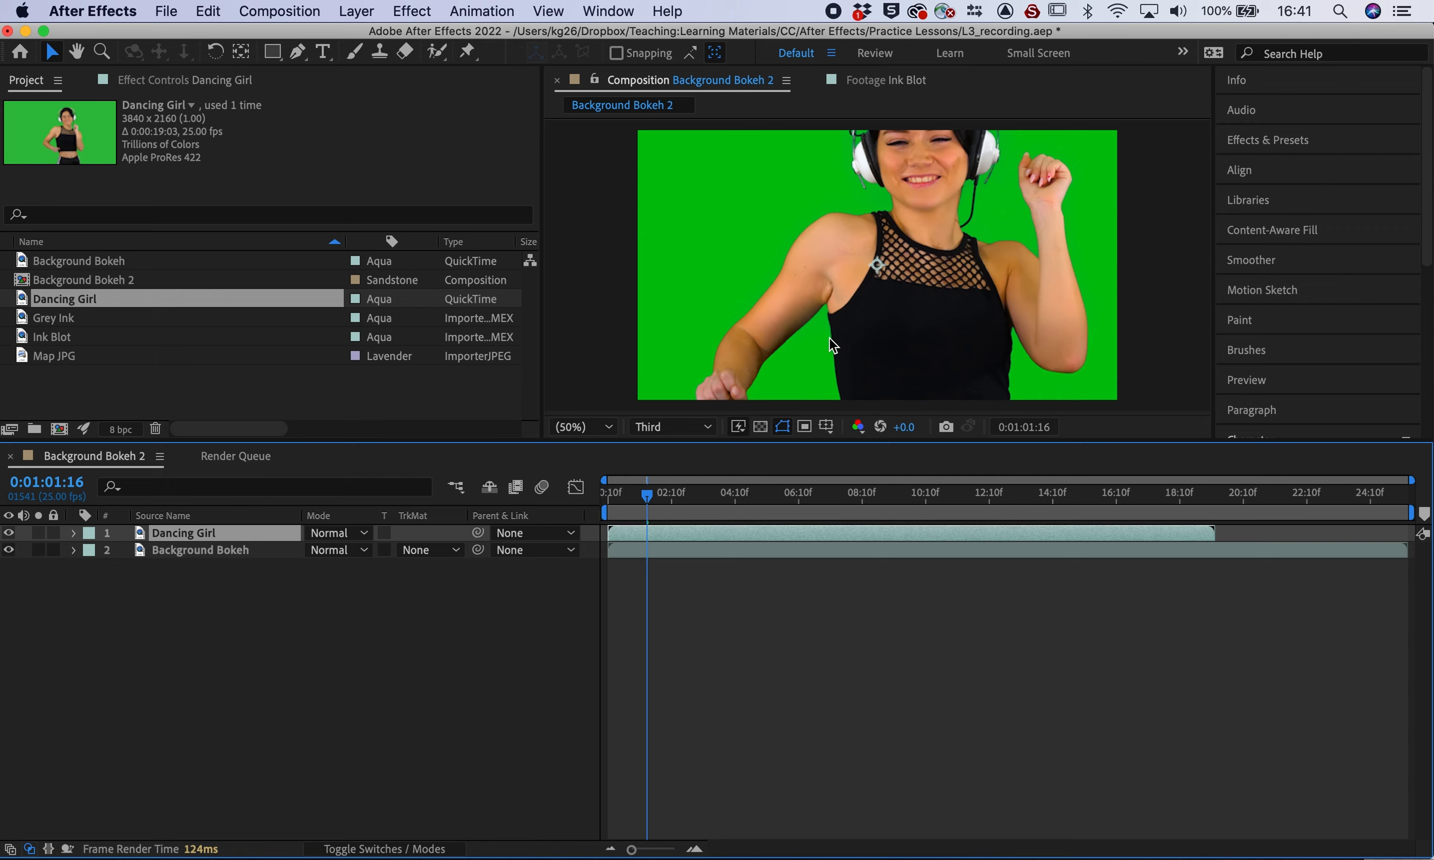
key(space)
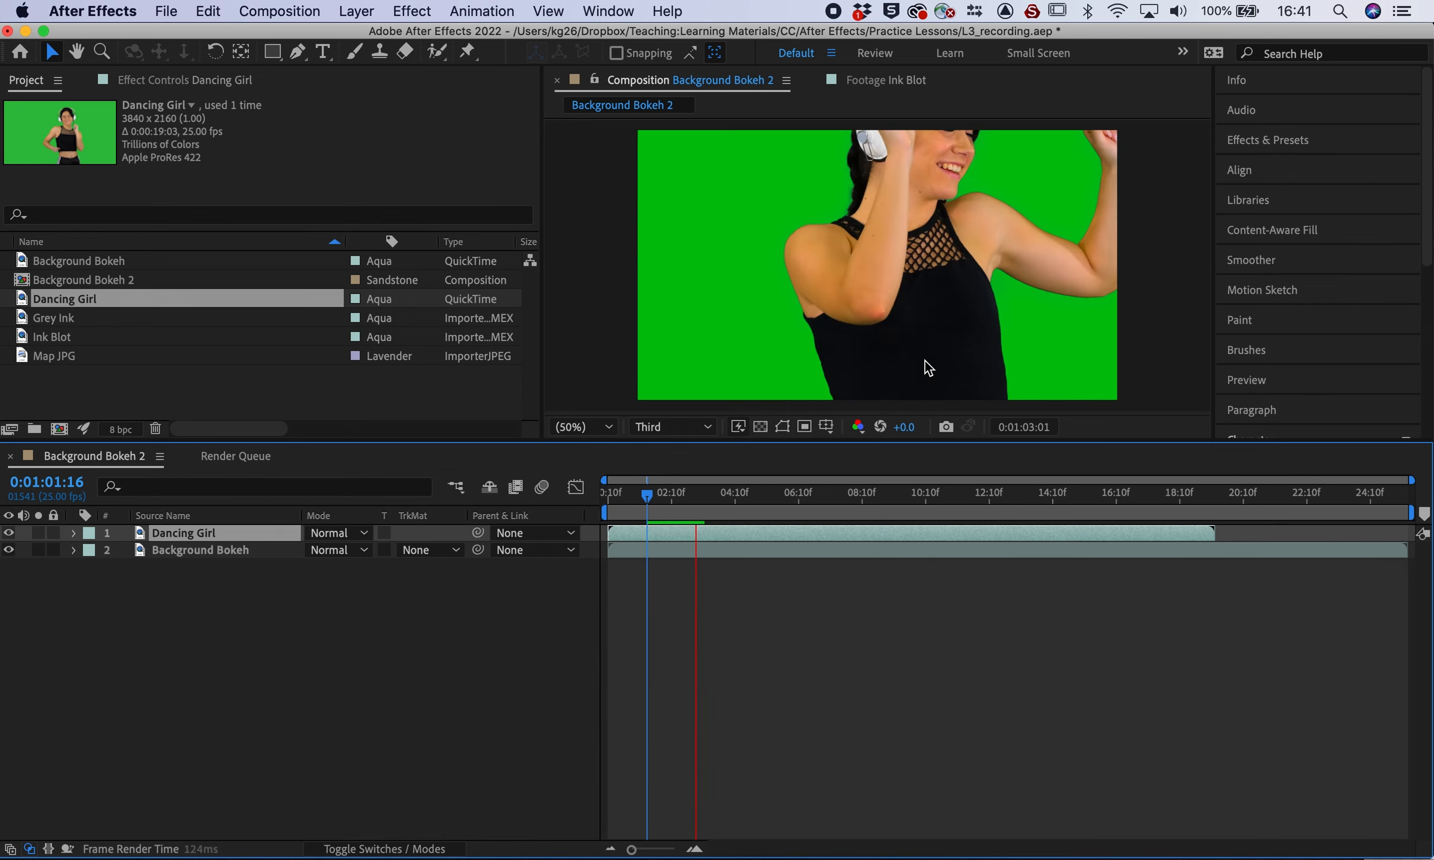
key(space)
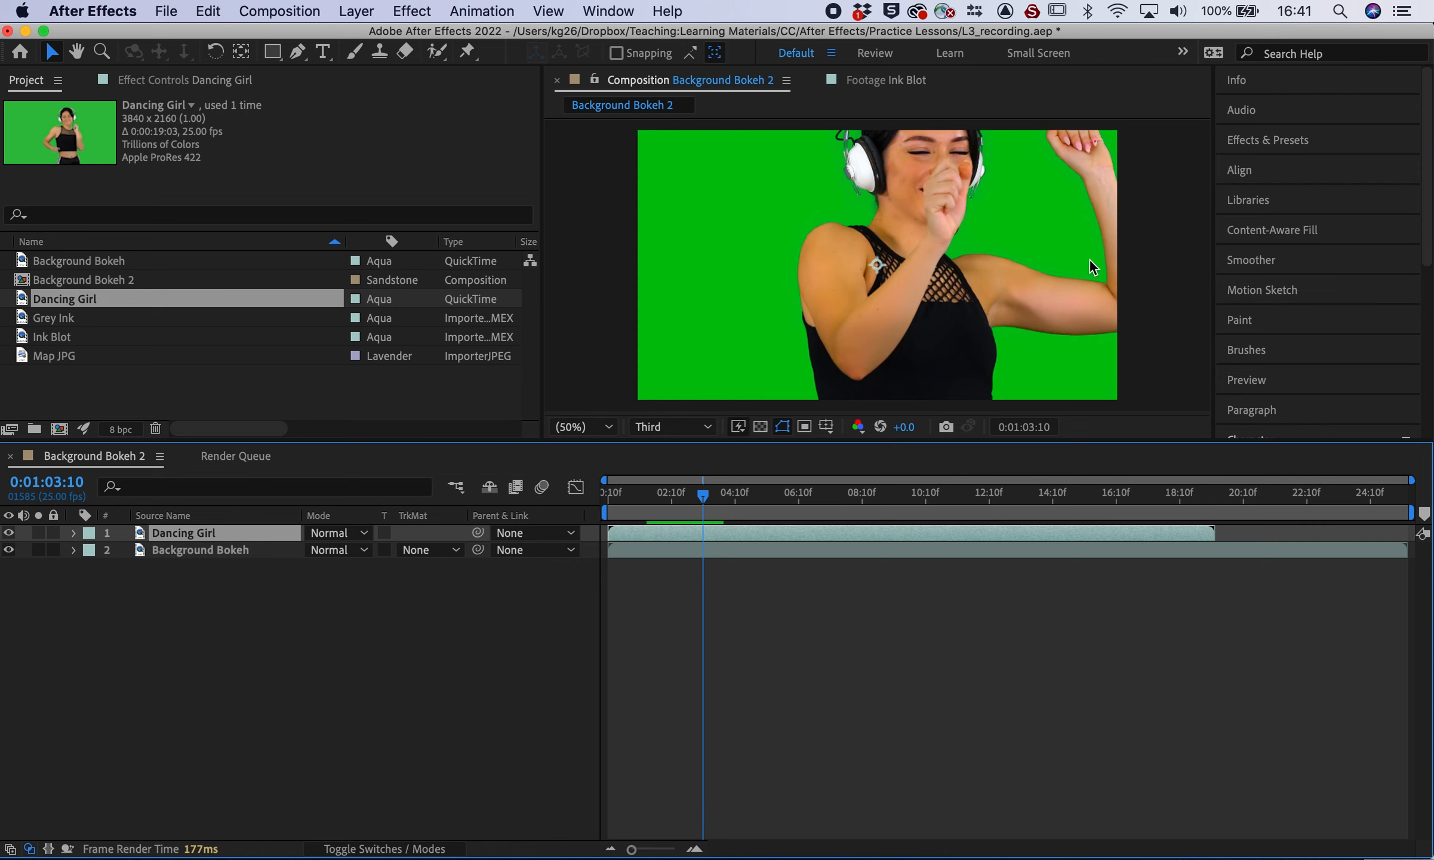
scroll(727, 304, down, 4)
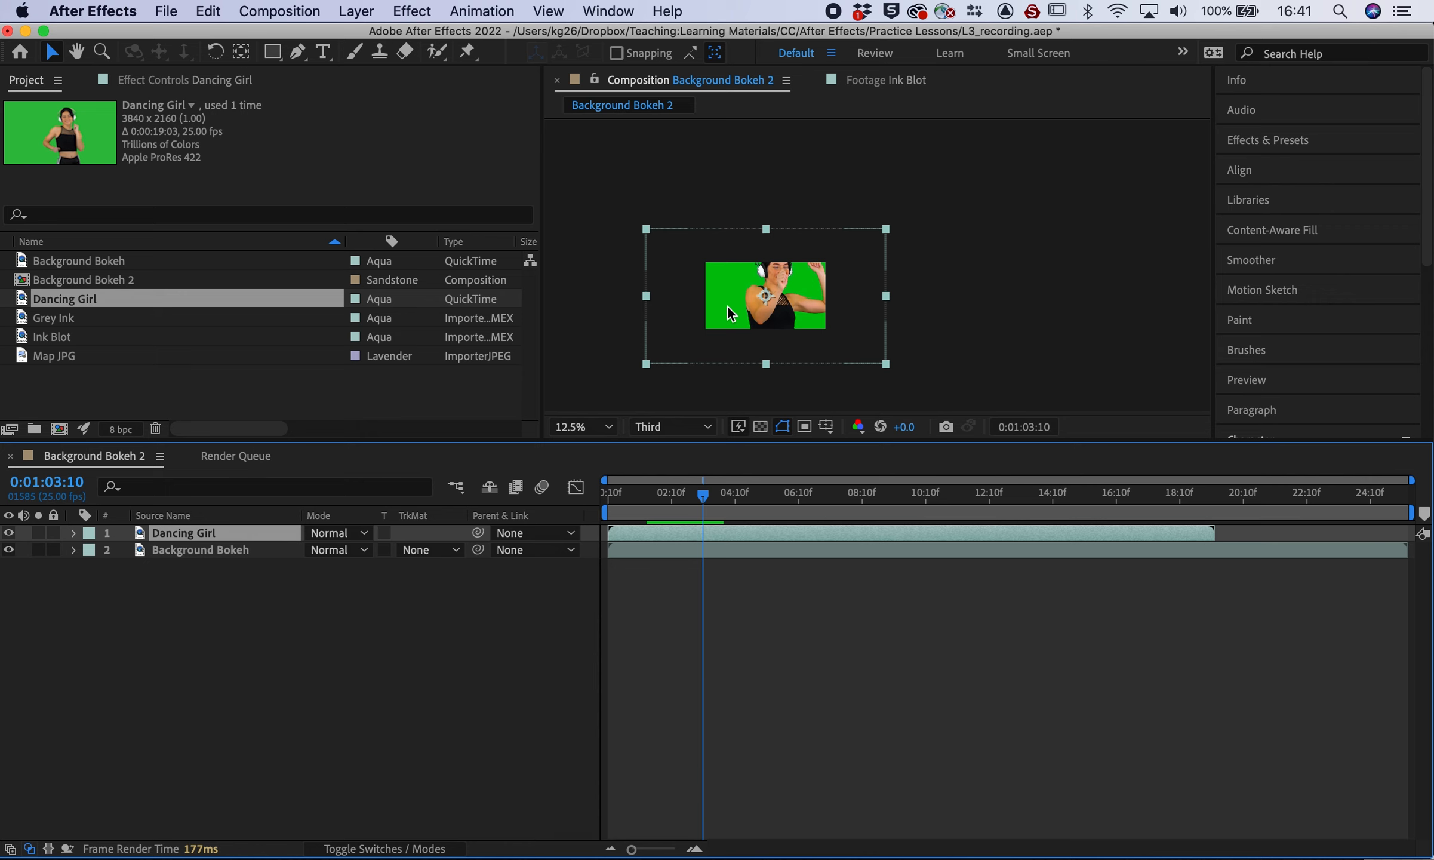
scroll(727, 304, up, 2)
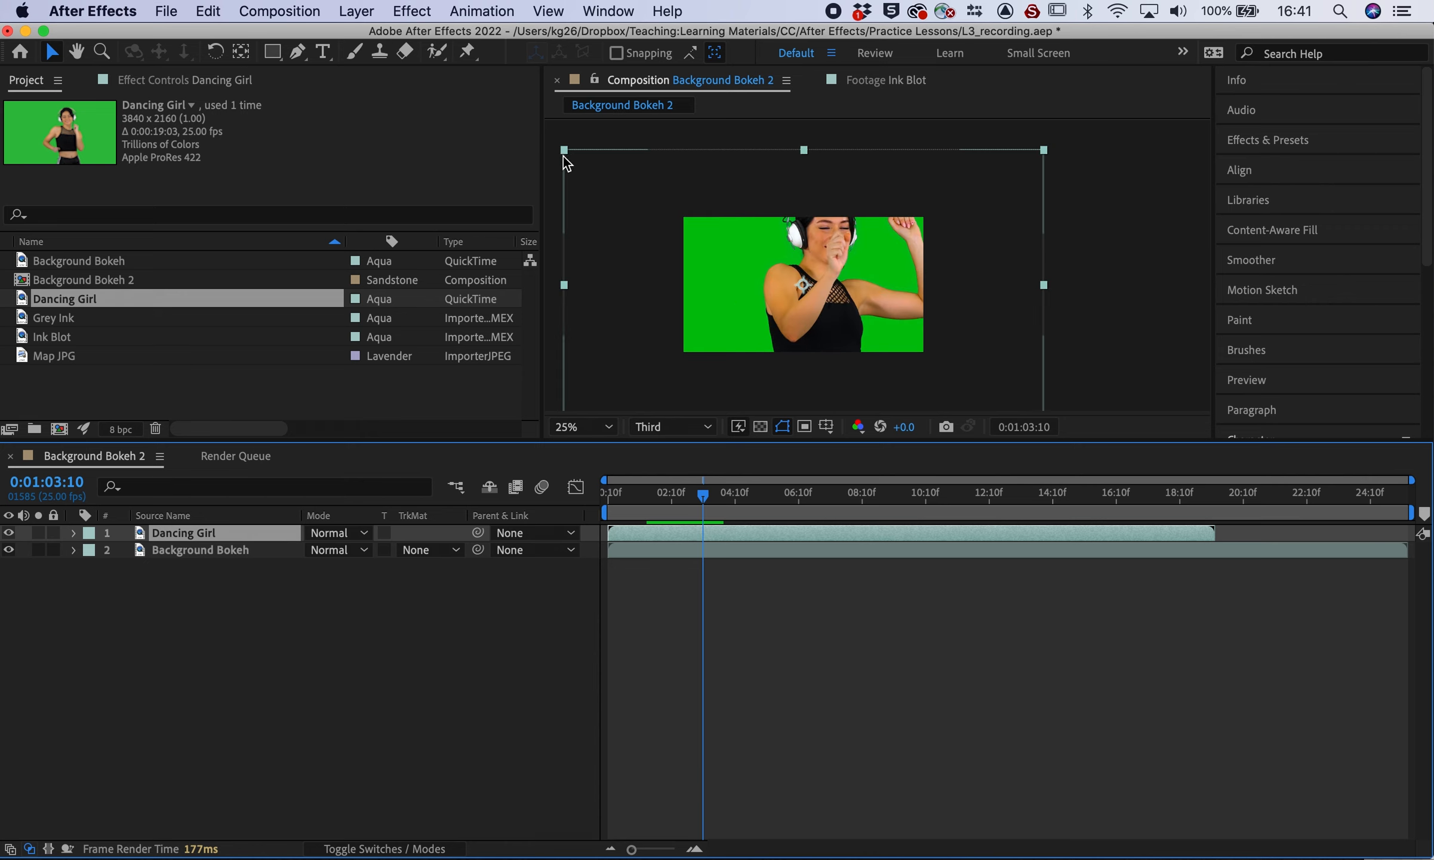
drag(565, 151, 637, 189)
Apply Transform > Fit to Comp to the Dancing Girl layer
right_click(651, 210)
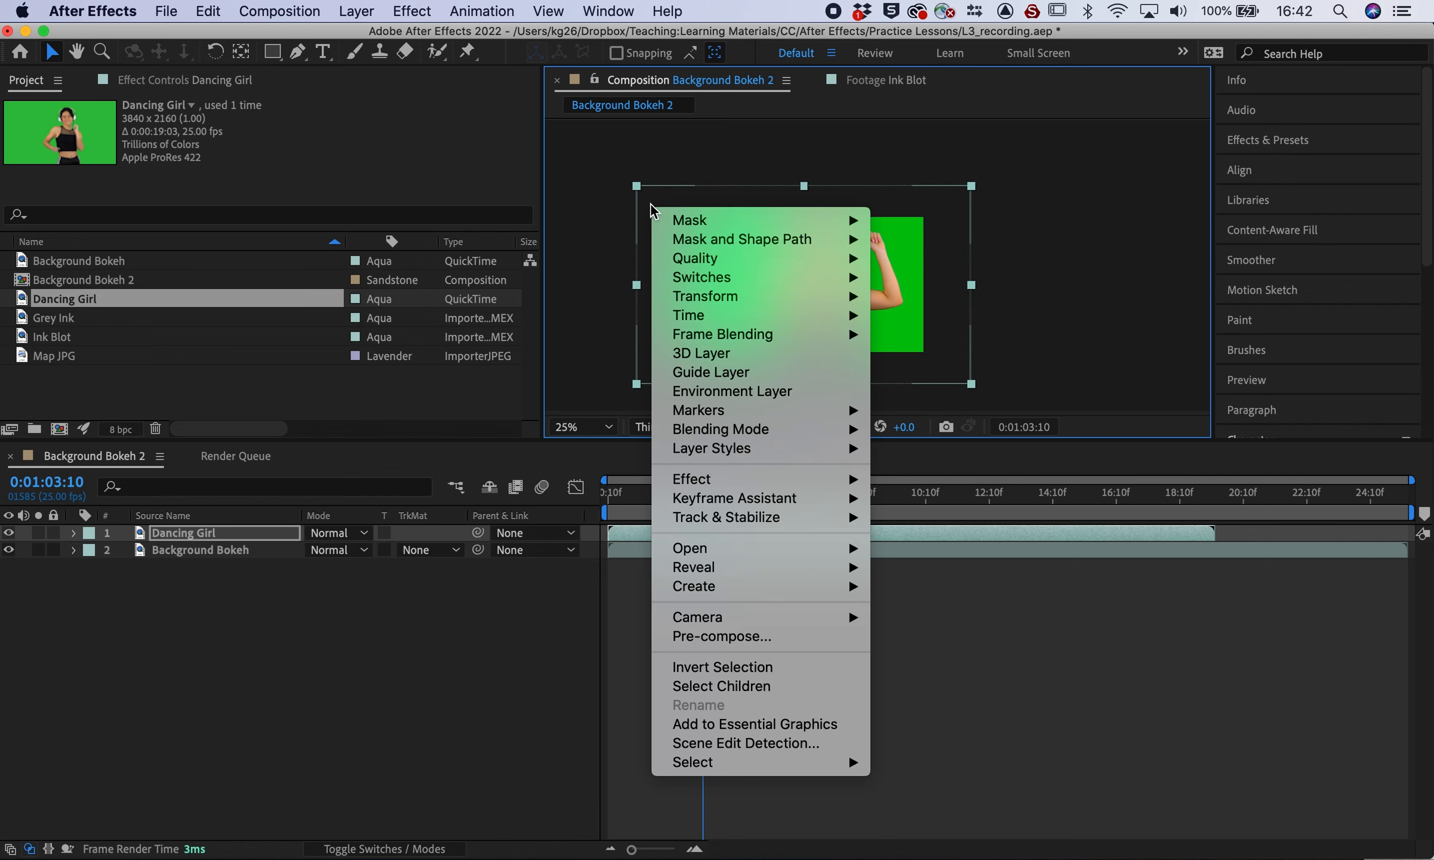
mouse_move(687, 298)
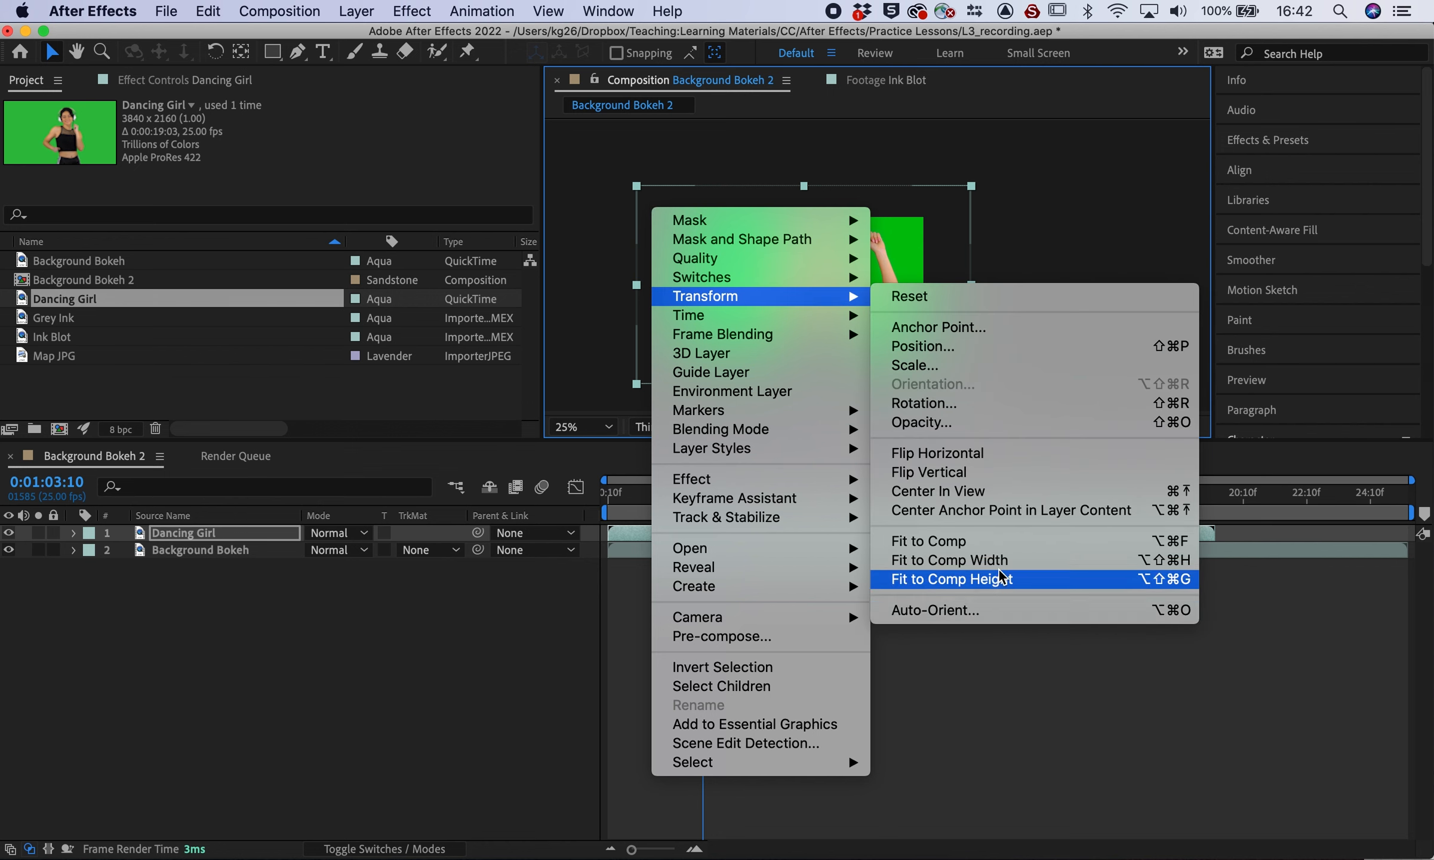
click(997, 540)
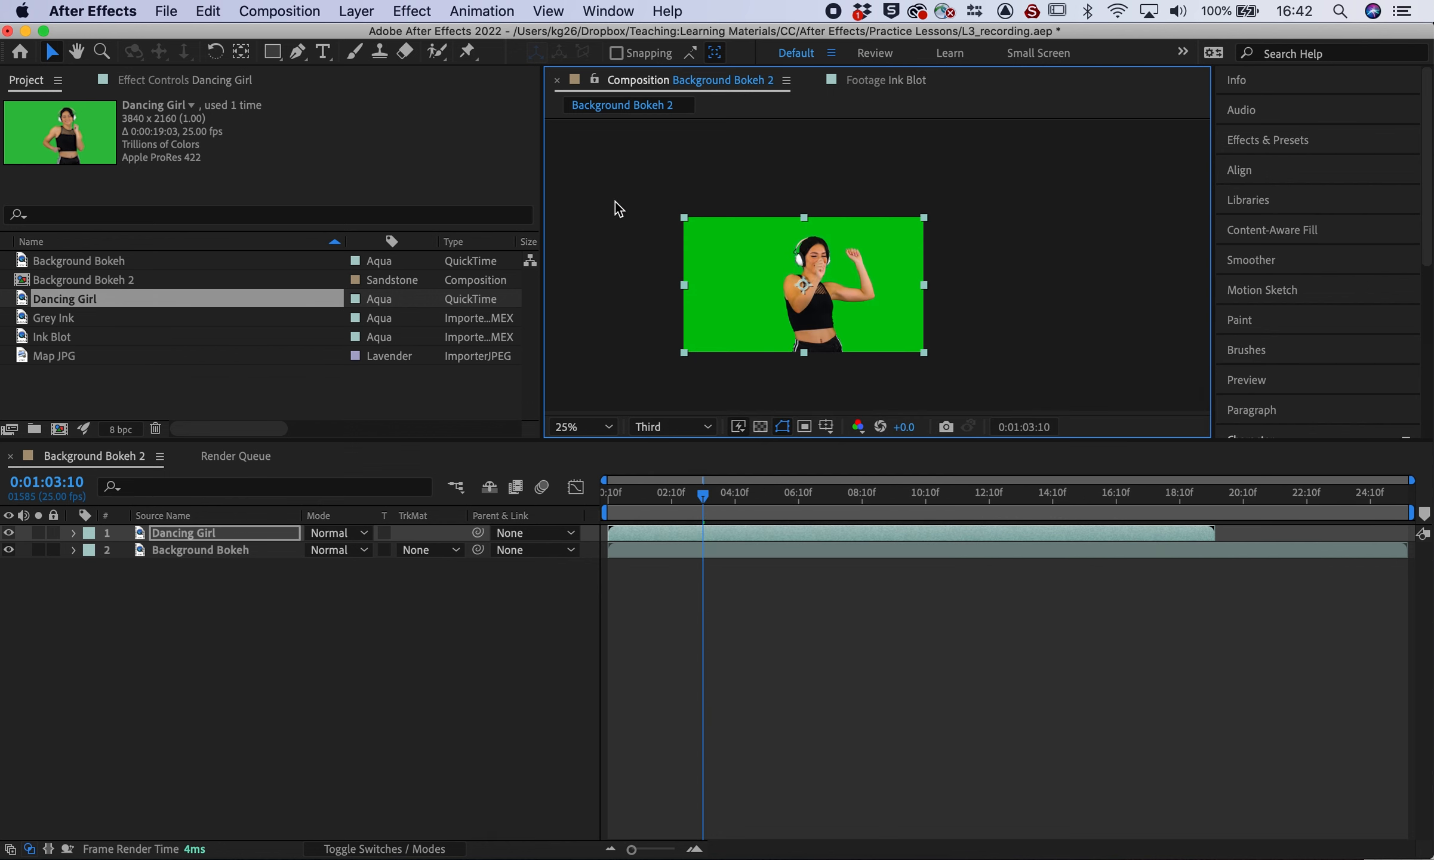
click(642, 329)
Set the viewer magnification to 50%, leaving the resolution unchanged
click(659, 426)
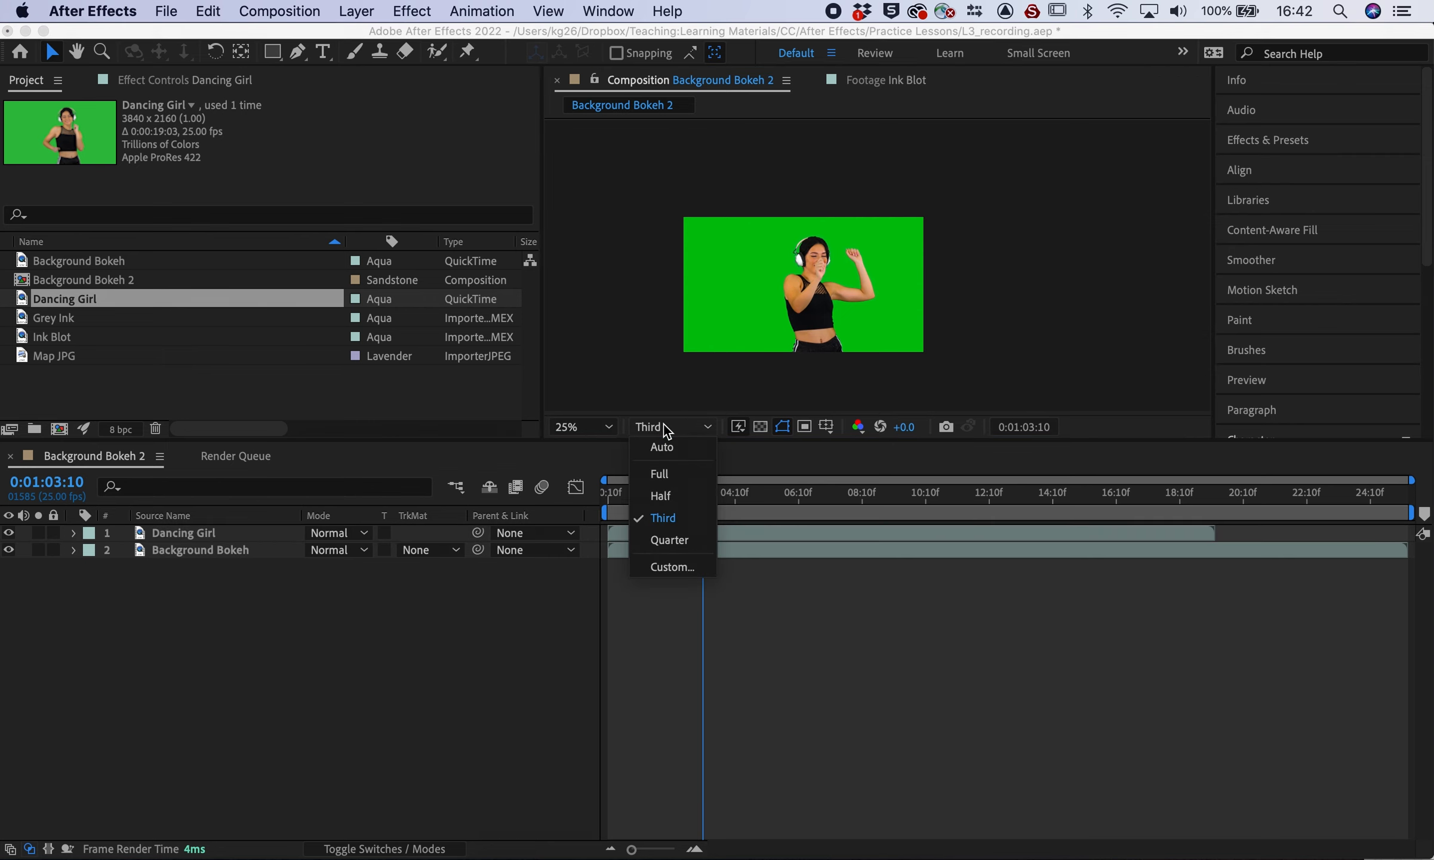
click(615, 426)
click(660, 627)
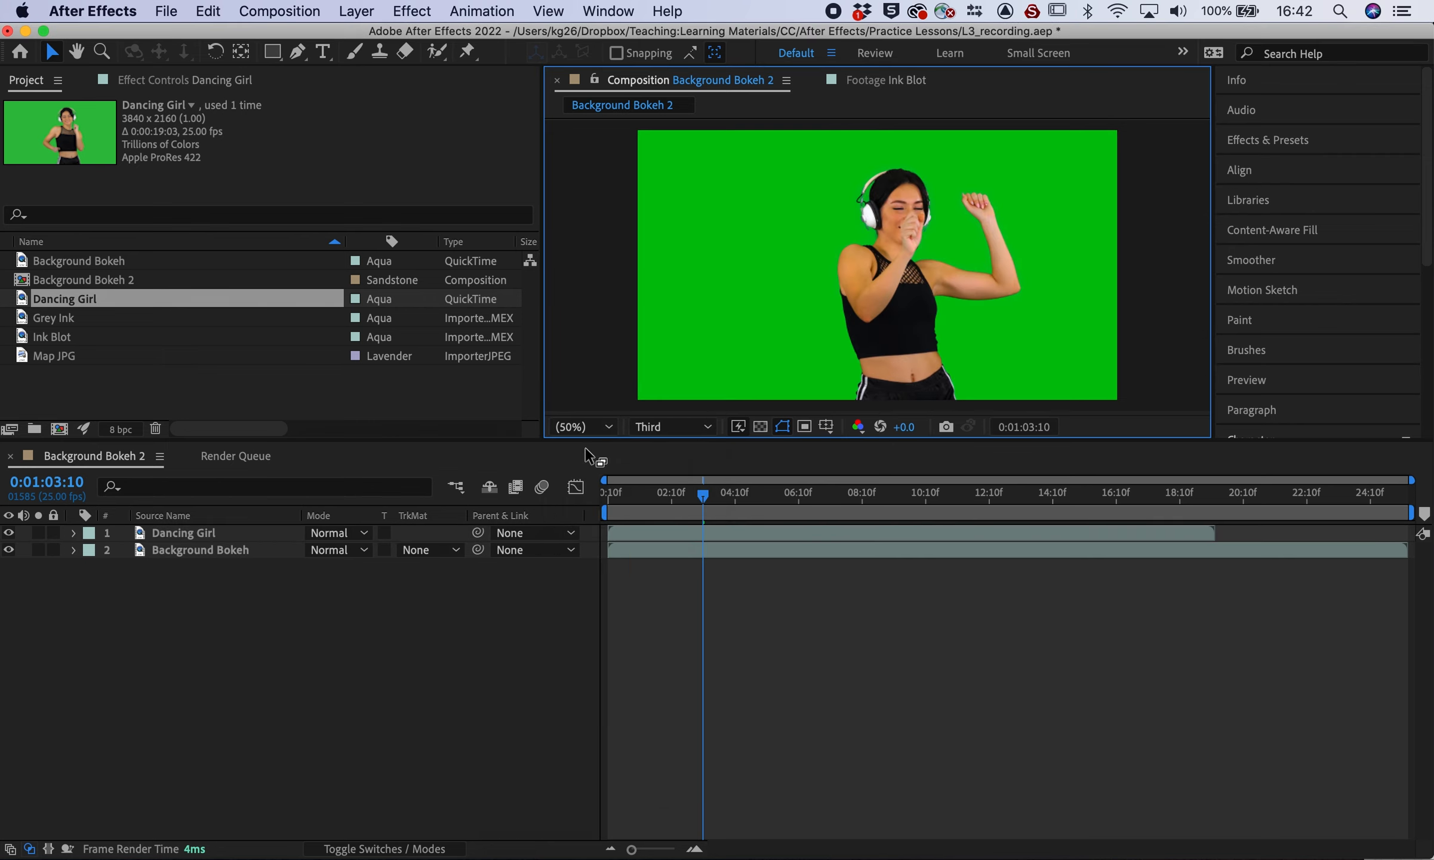
click(593, 303)
click(713, 321)
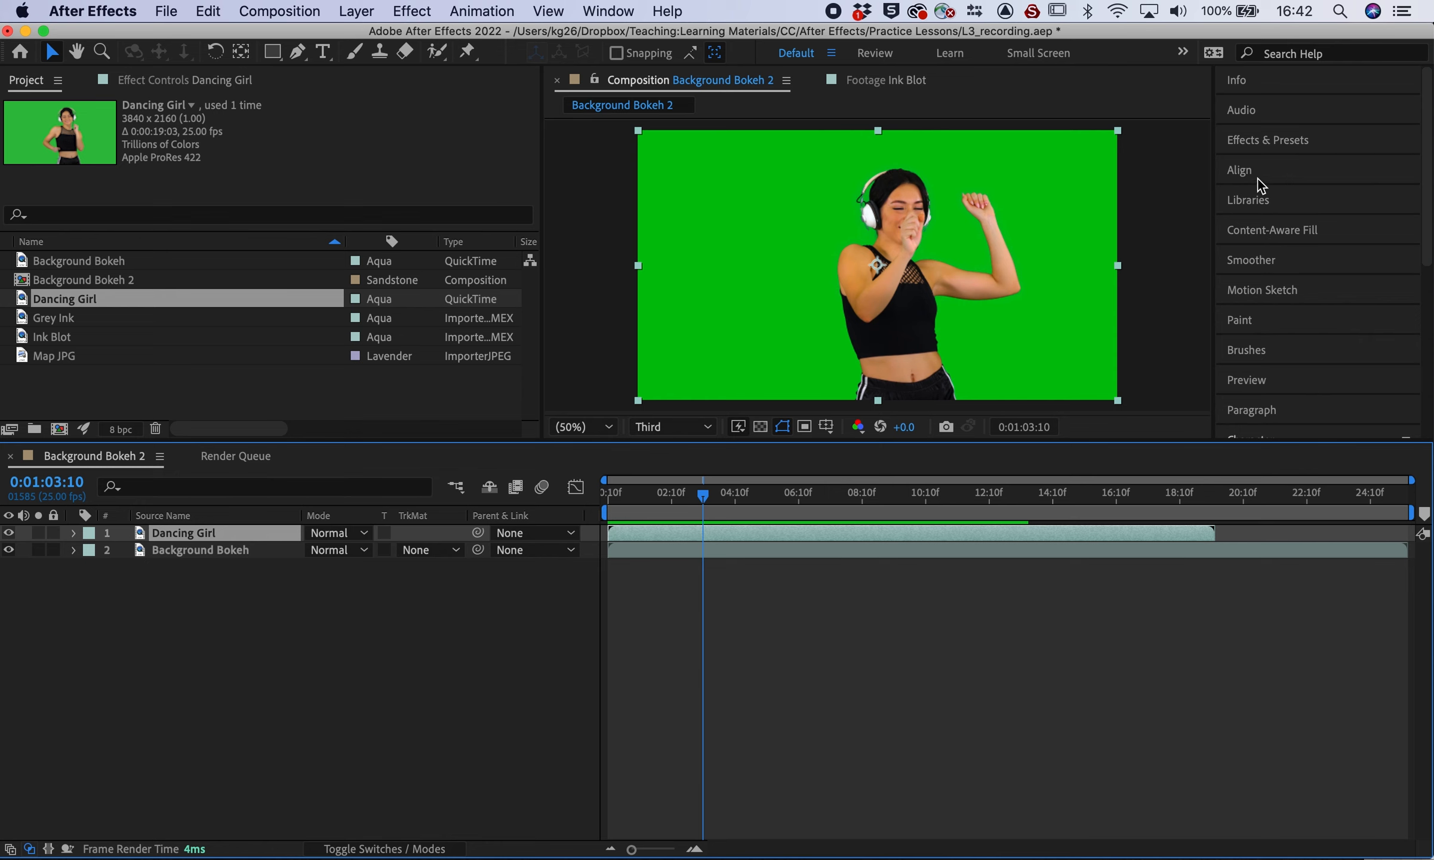
Search presets for 'key' and apply Keylight + Key Cleaner + Advanced Spill Suppressor to Dancing Girl
click(1249, 141)
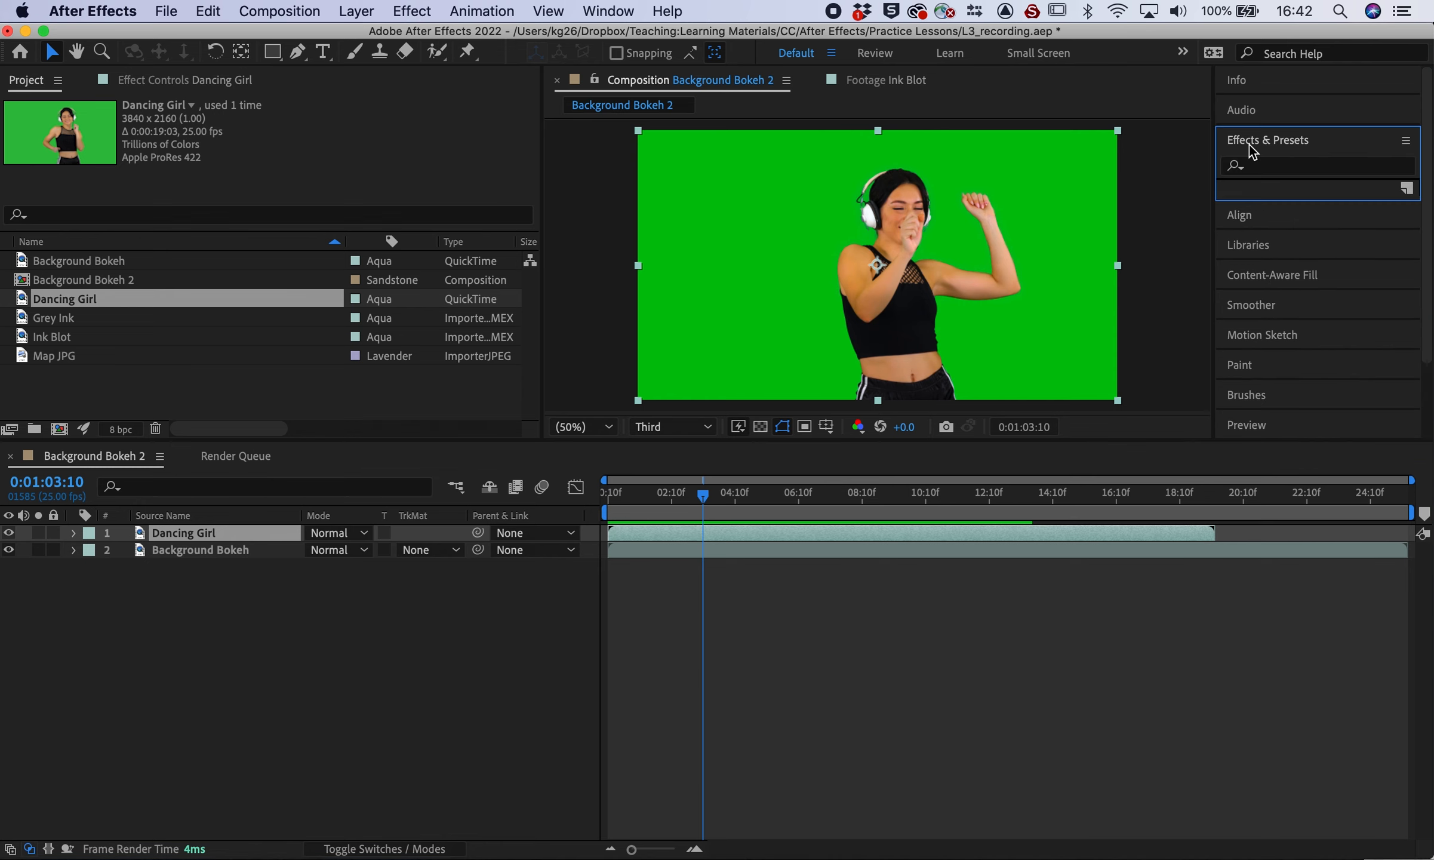
click(1284, 165)
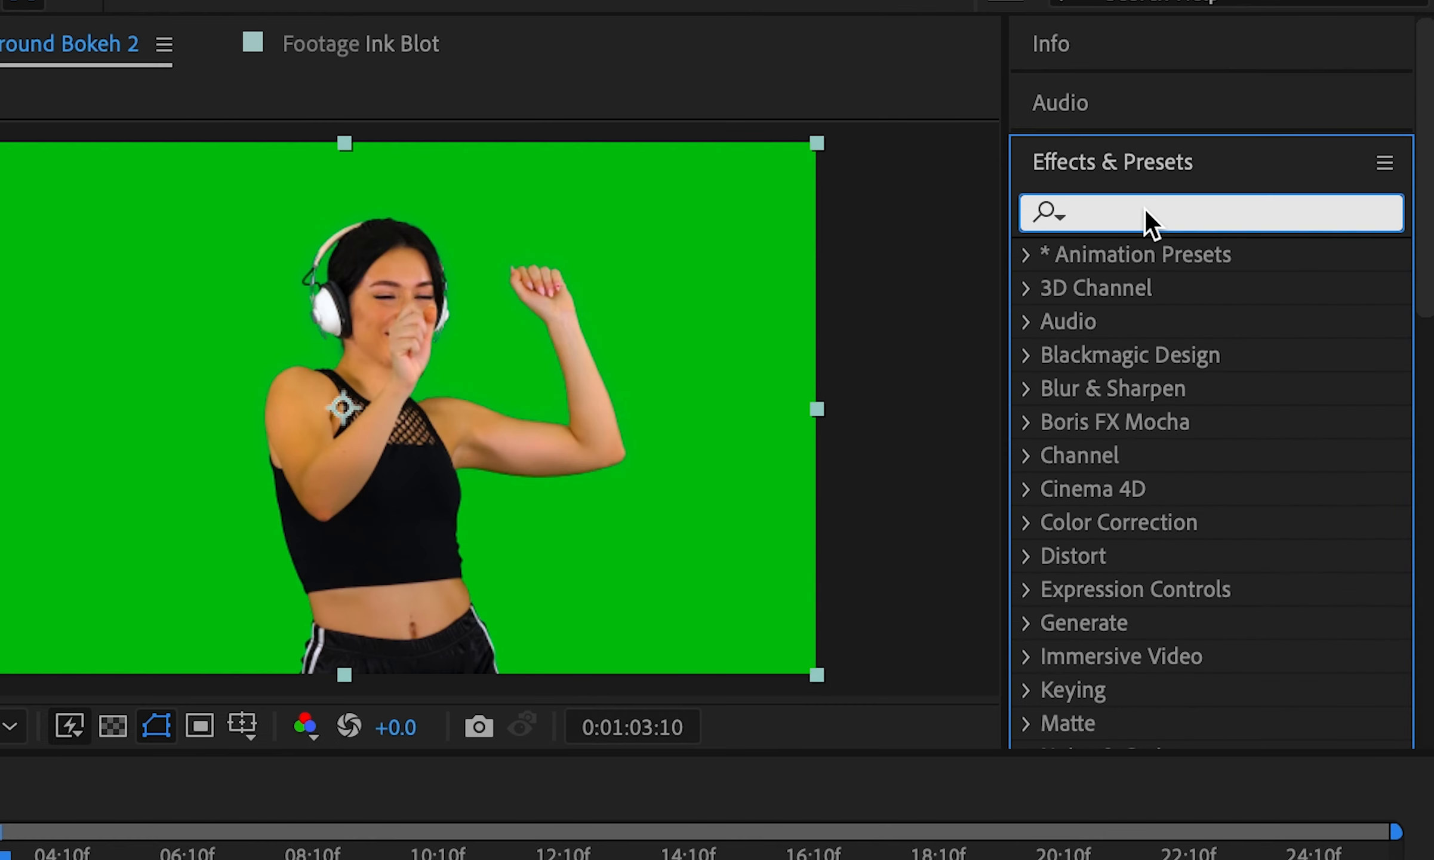
text(key)
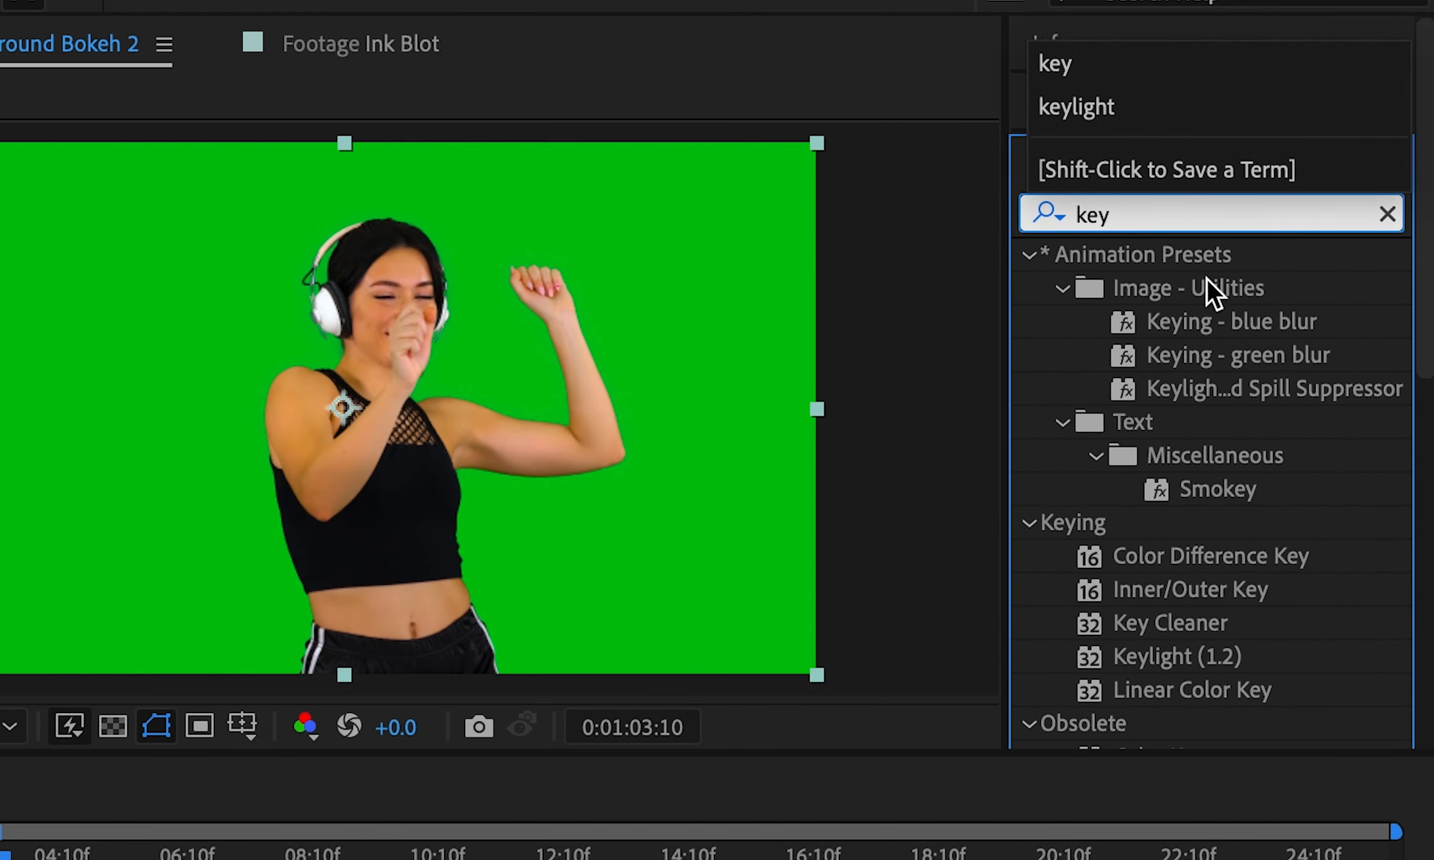
click(1196, 391)
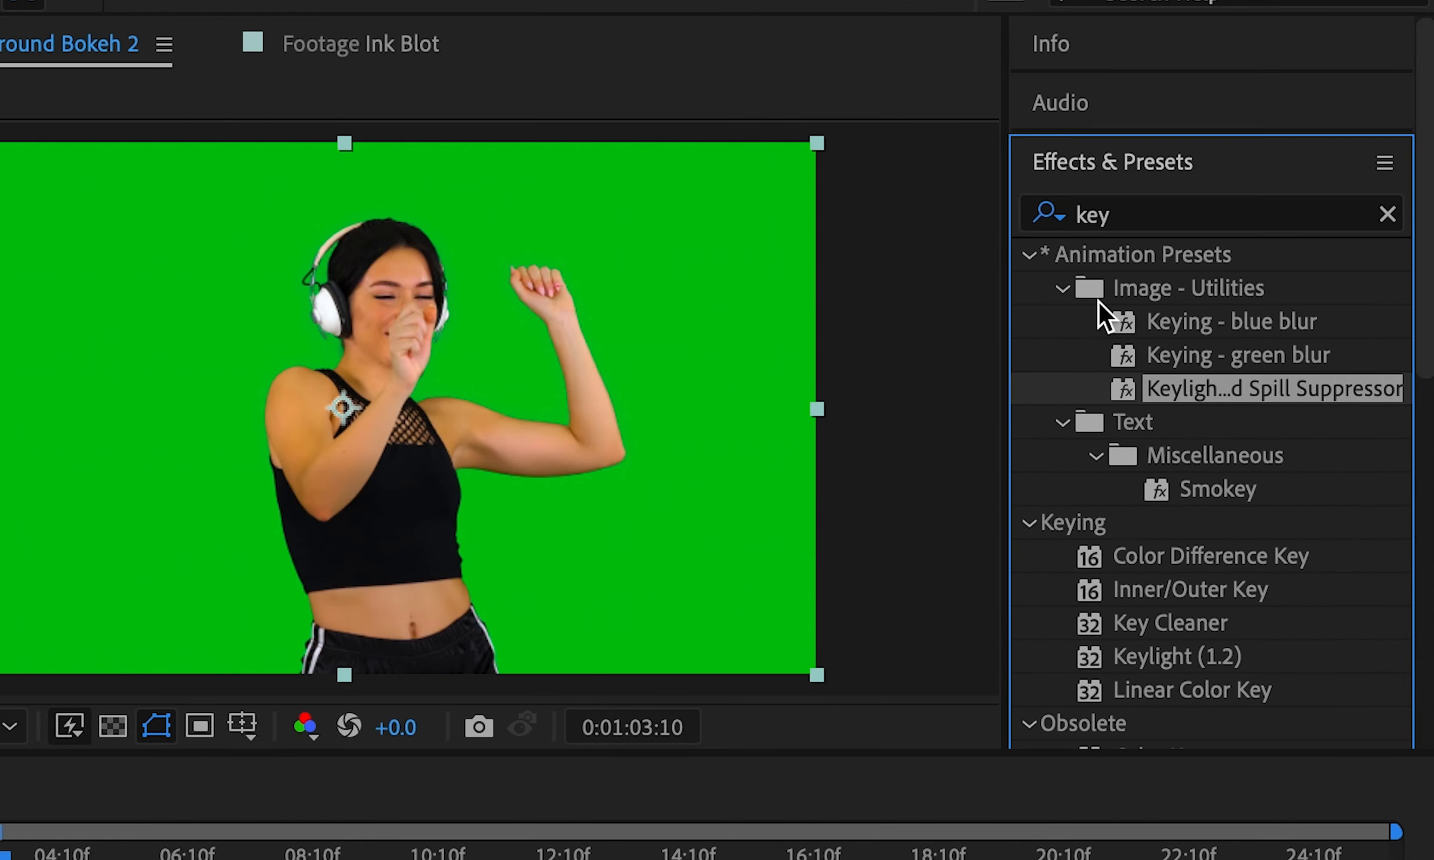
drag(1005, 263, 758, 266)
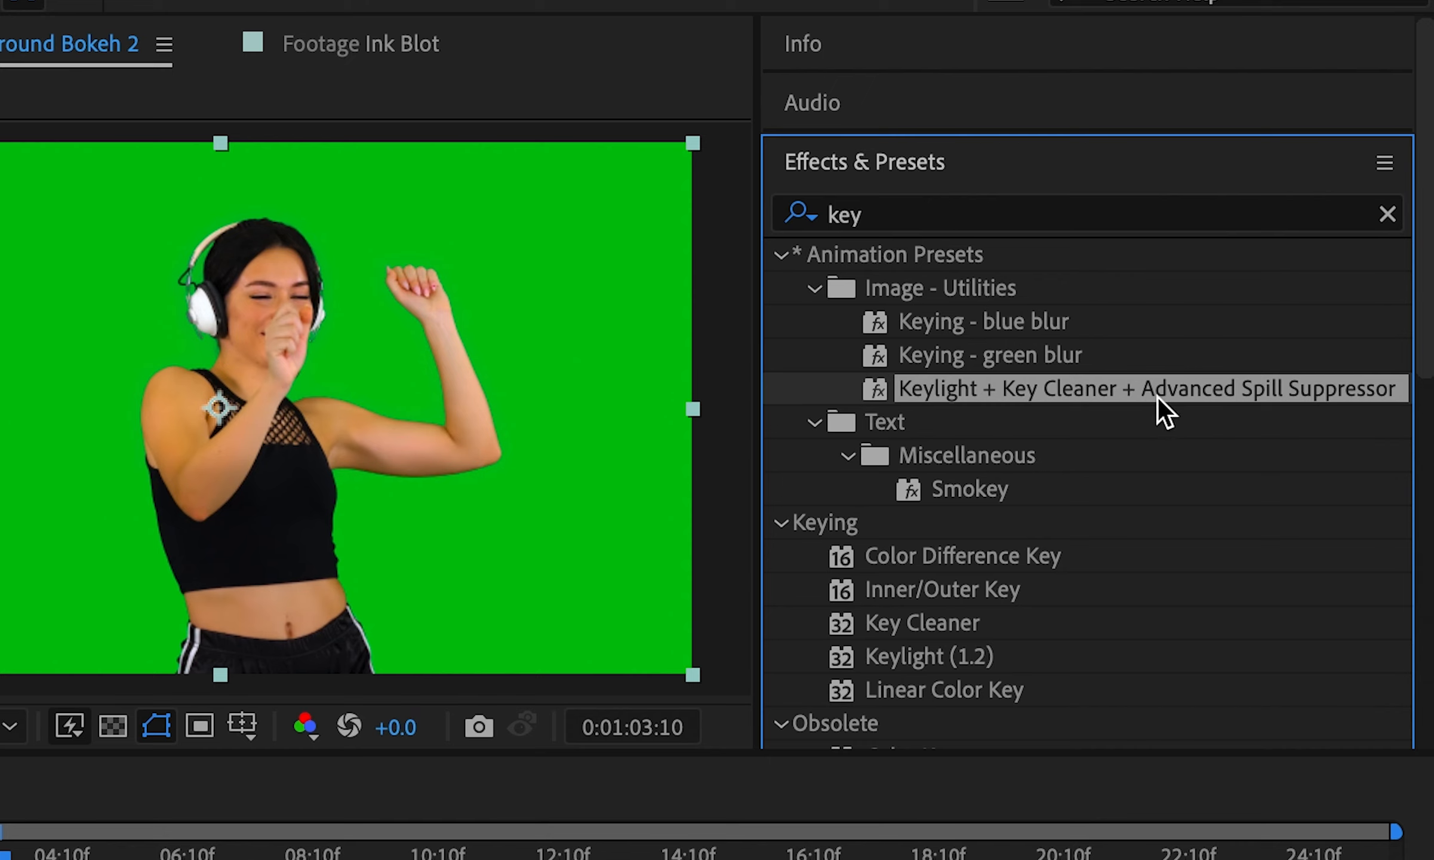
drag(880, 390, 708, 527)
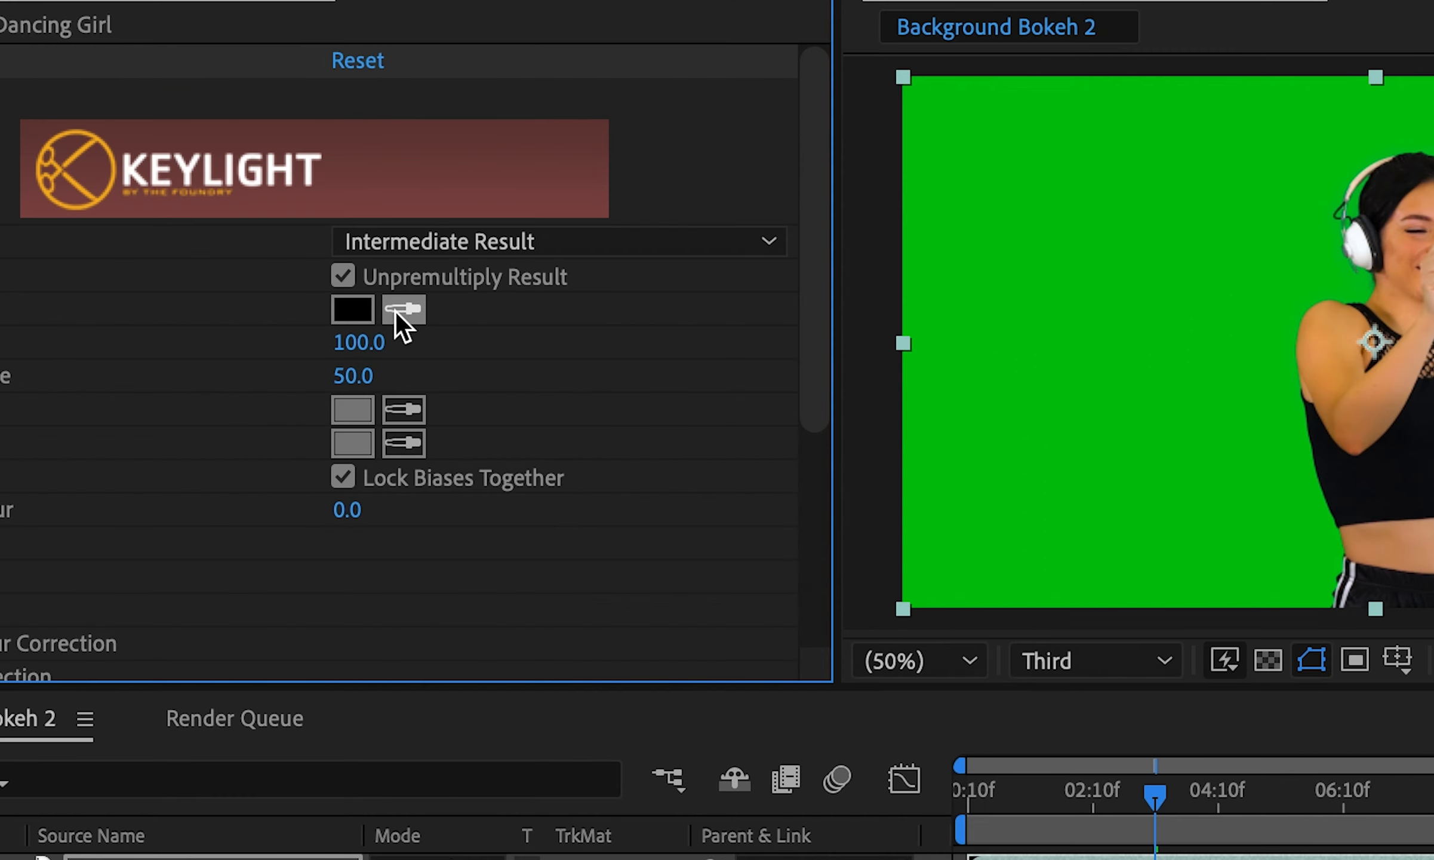
Sample the green backdrop as Keylight's Screen Colour to key it out
click(318, 250)
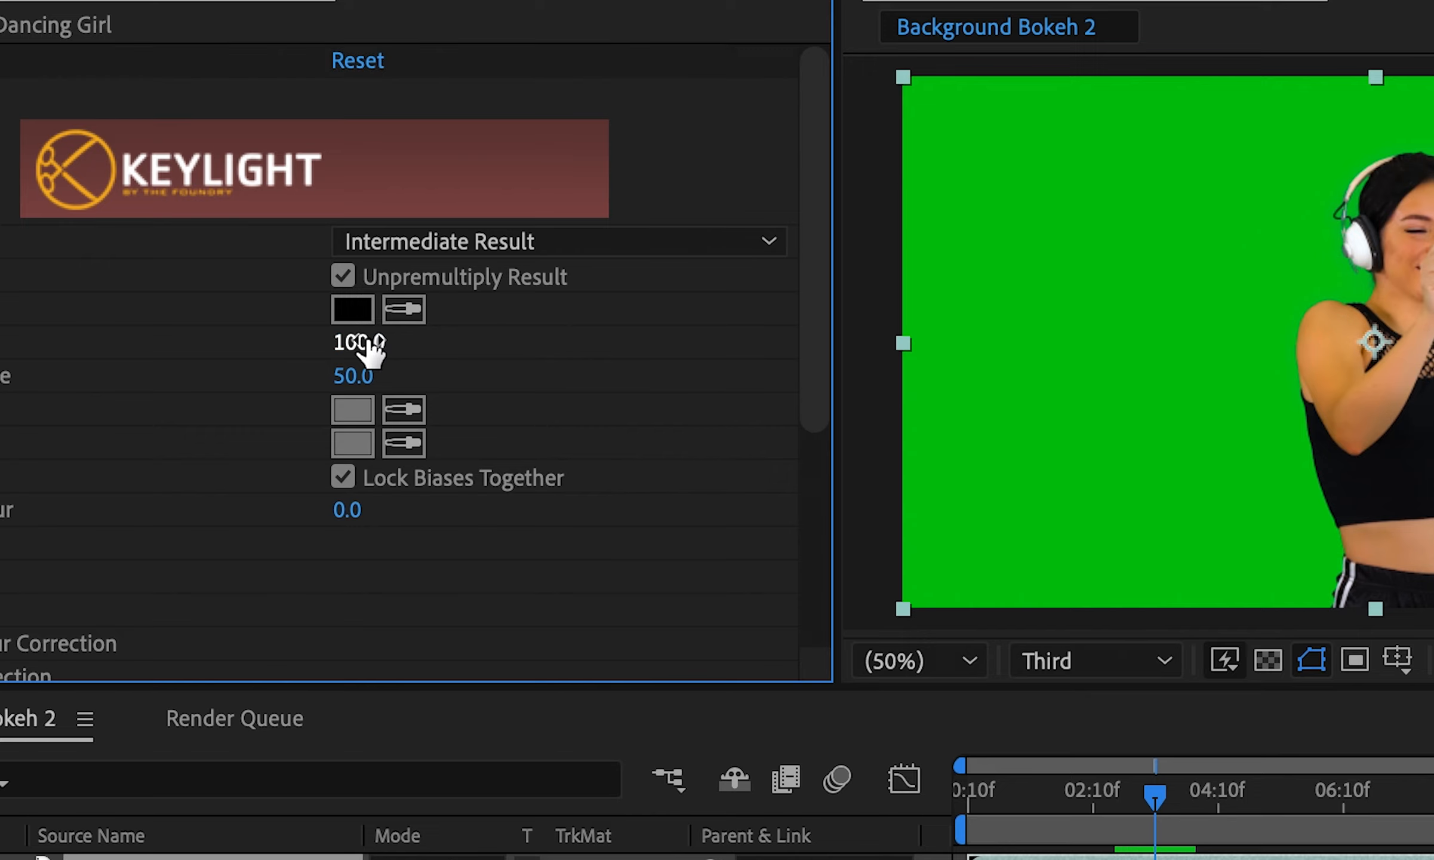
click(406, 307)
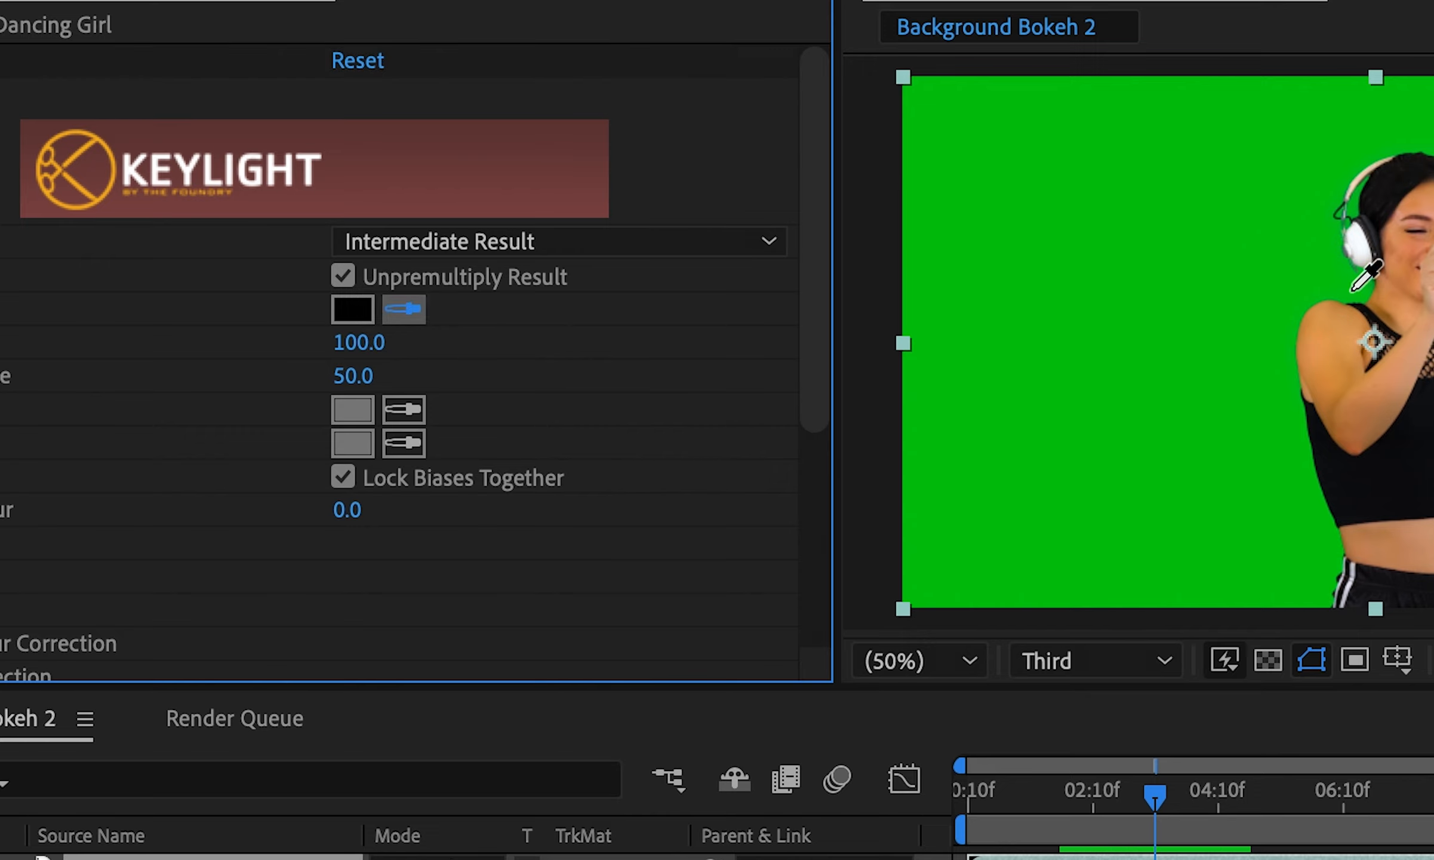
click(1351, 288)
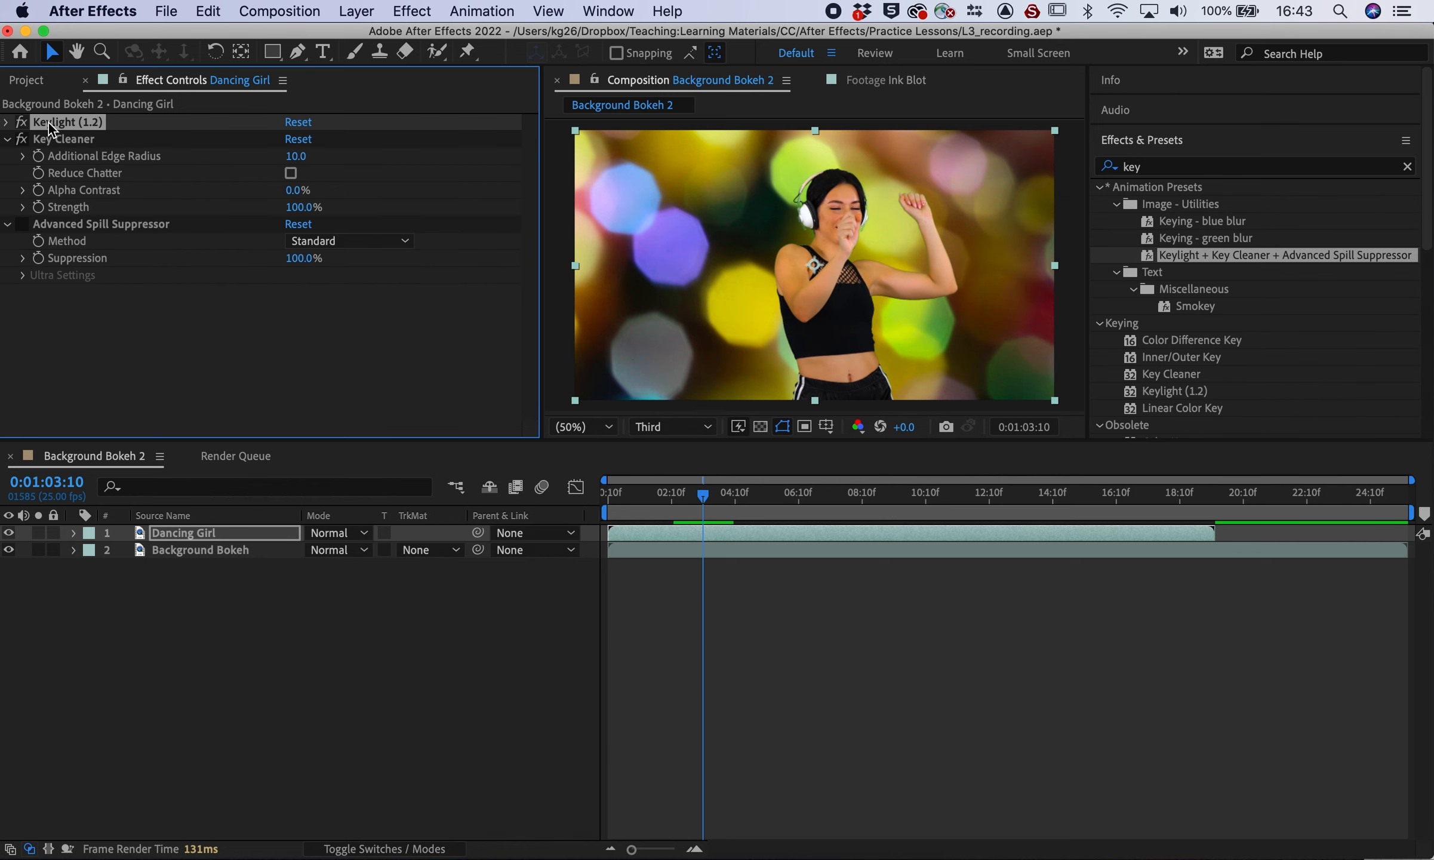
Collapse the Keylight settings, preview the composite, and show the layer switch columns
click(7, 121)
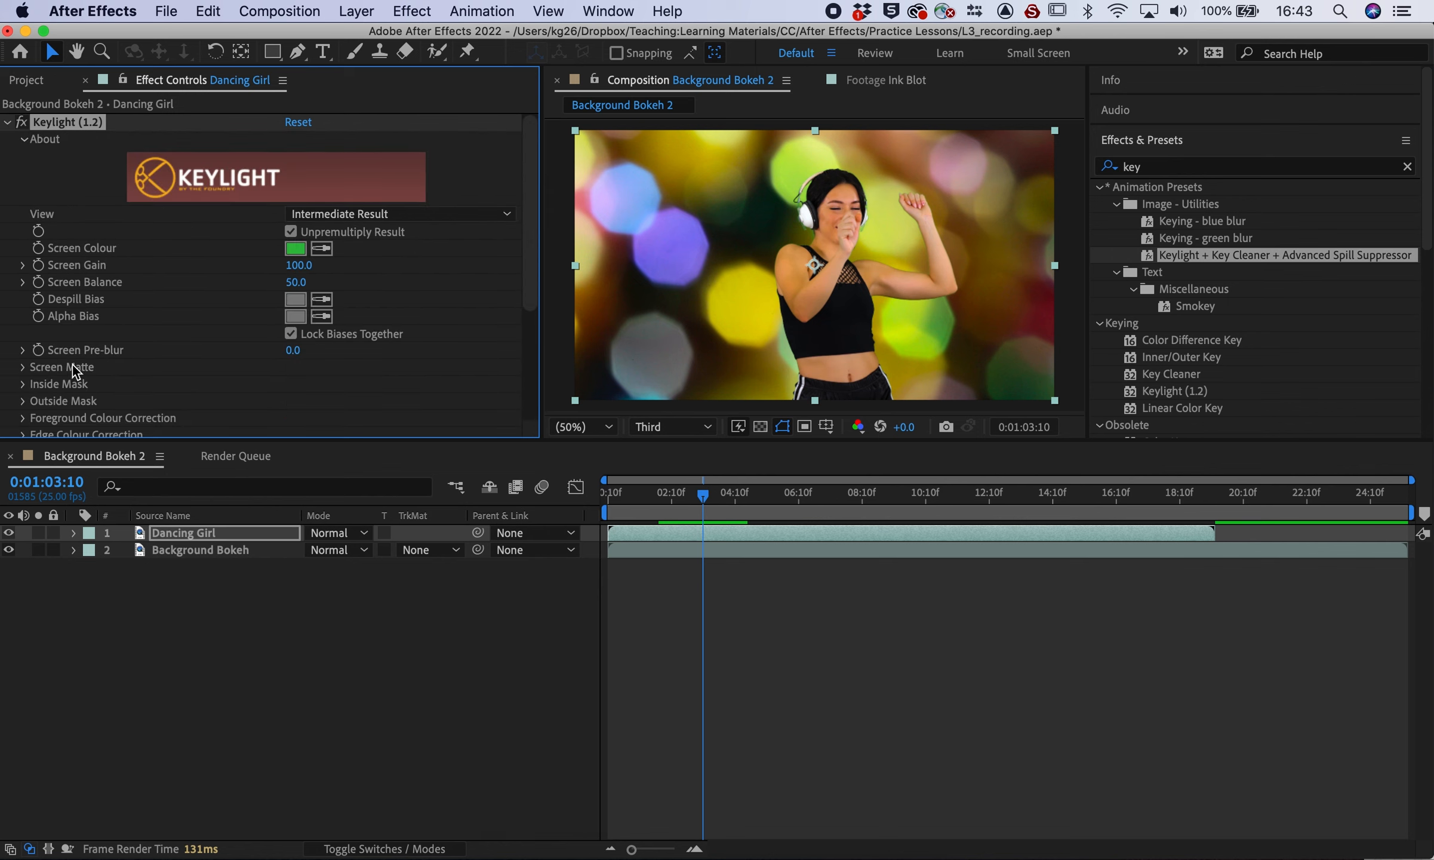
scroll(71, 365, down, 2)
scroll(118, 279, up, 2)
click(8, 122)
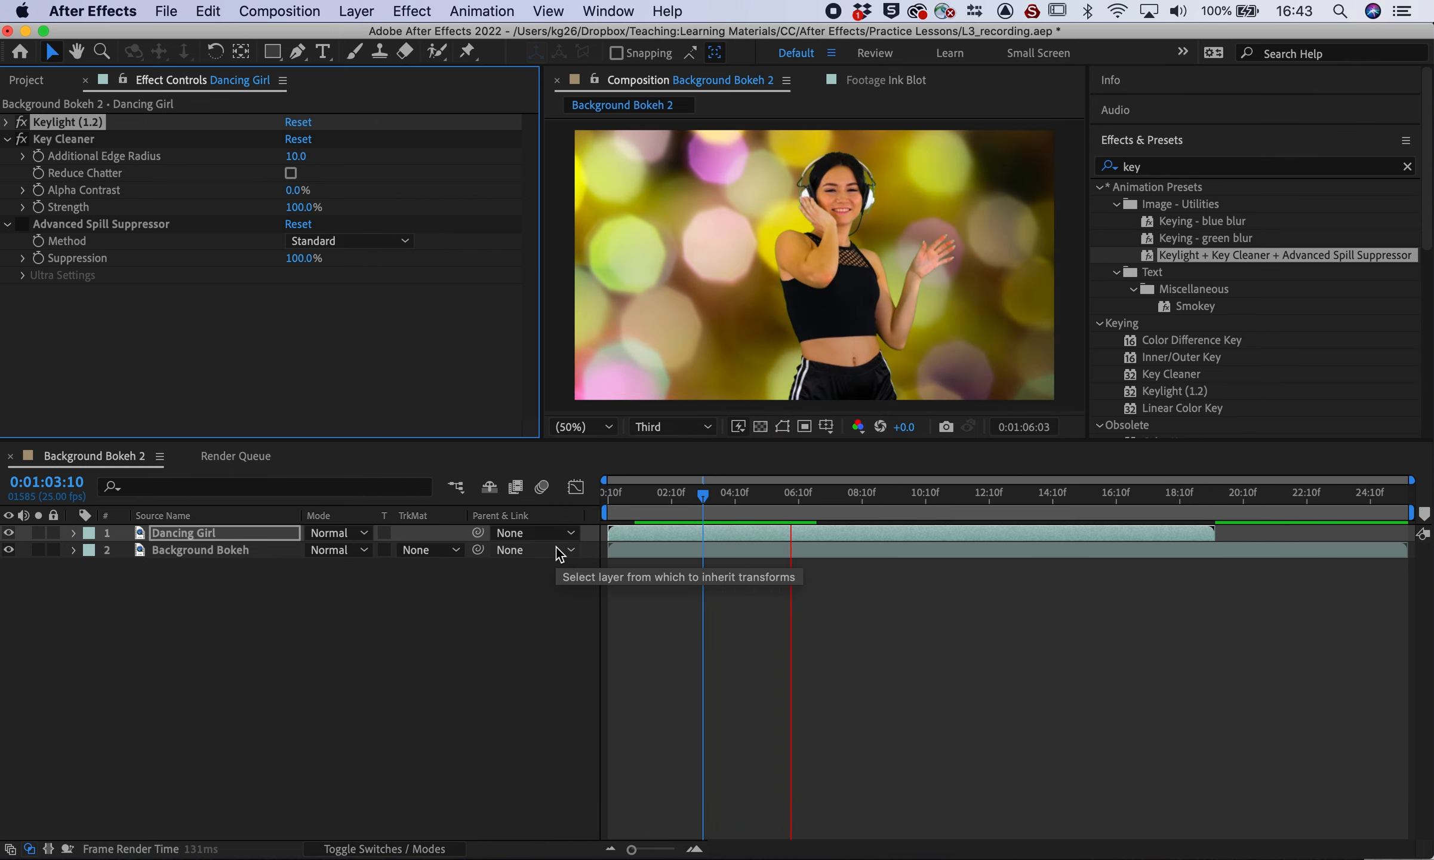
key(space)
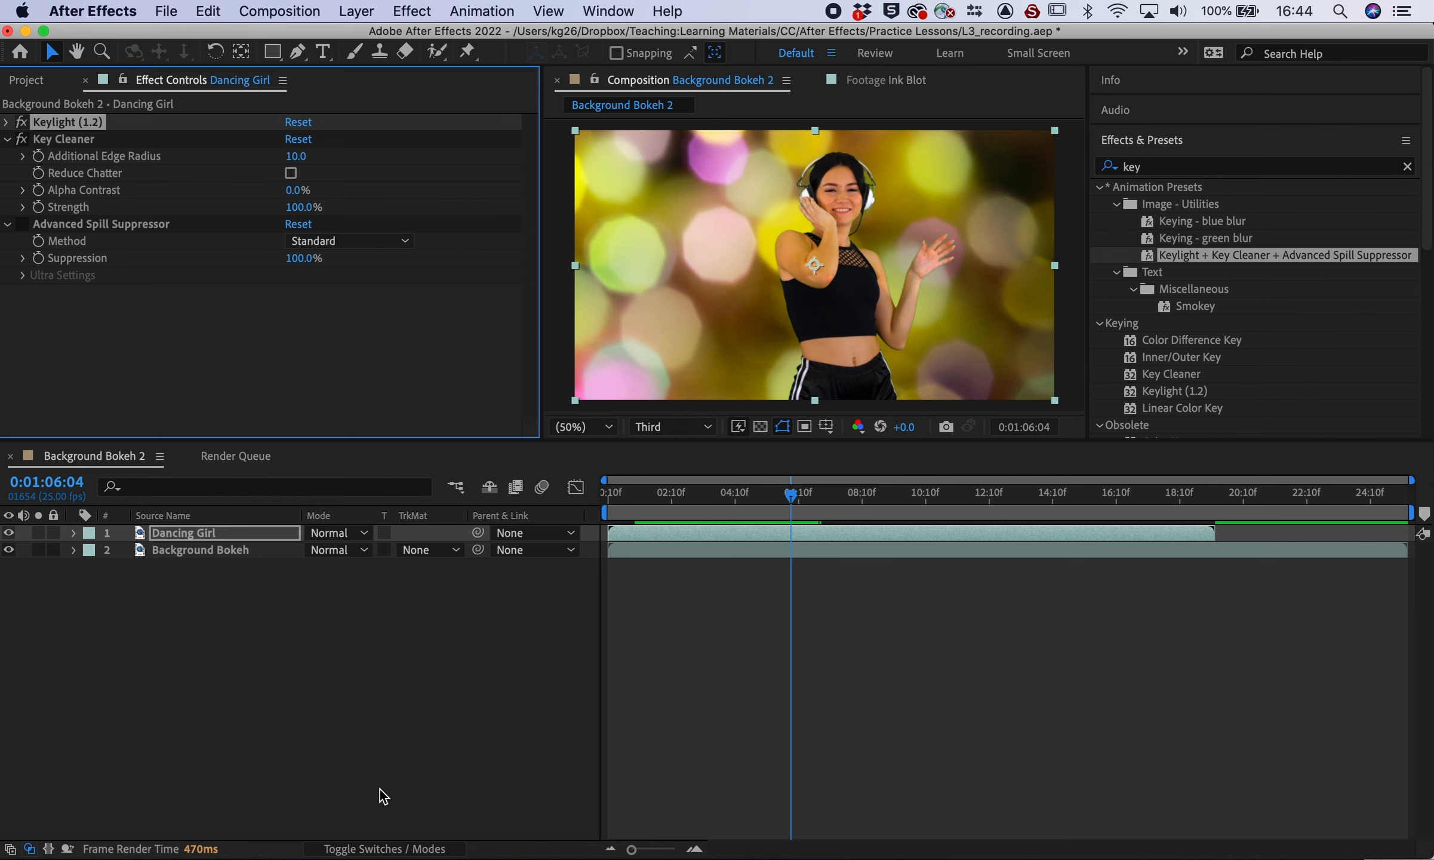
click(411, 790)
click(373, 847)
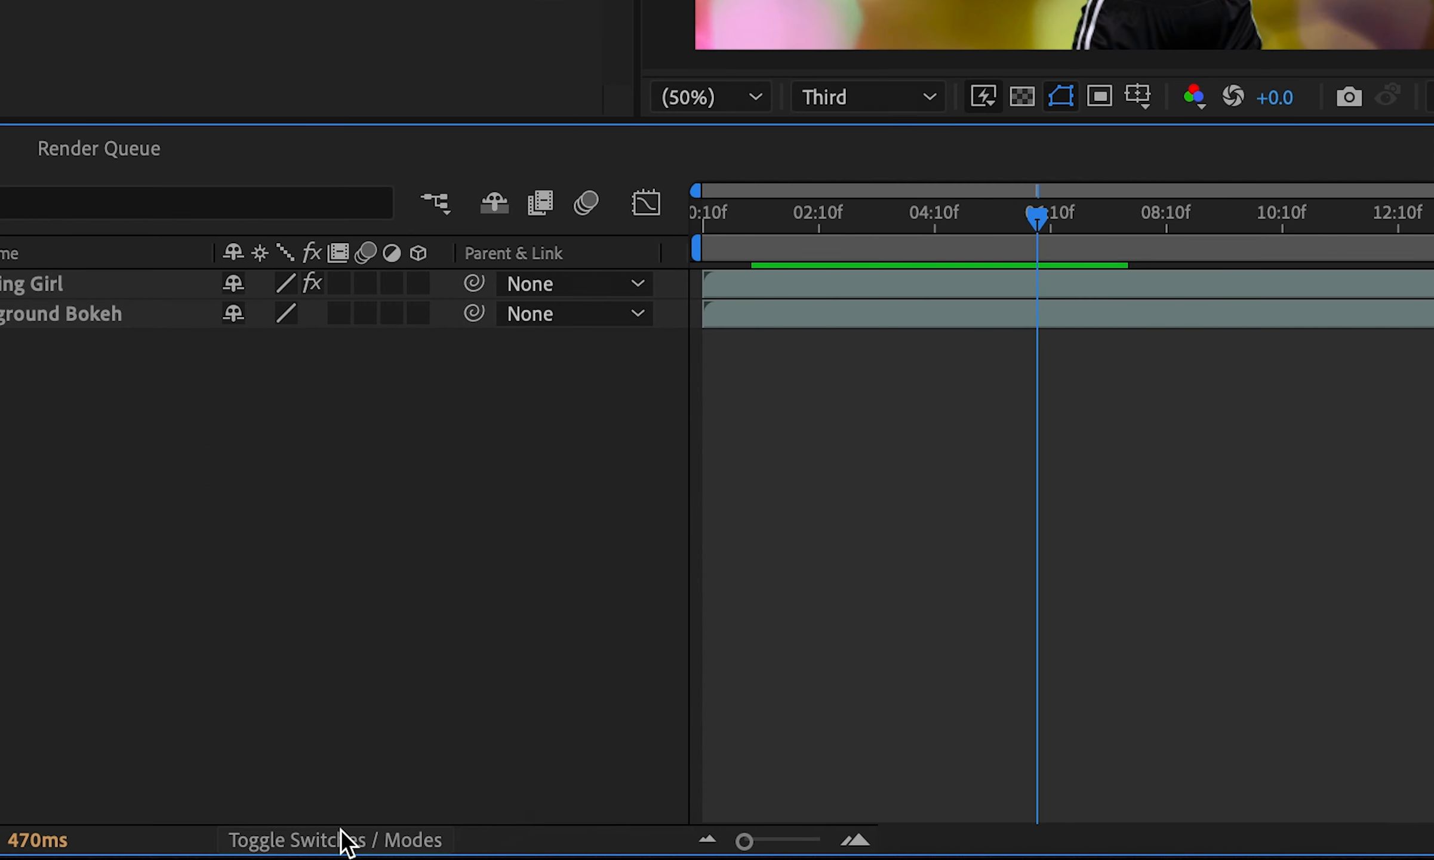
click(345, 842)
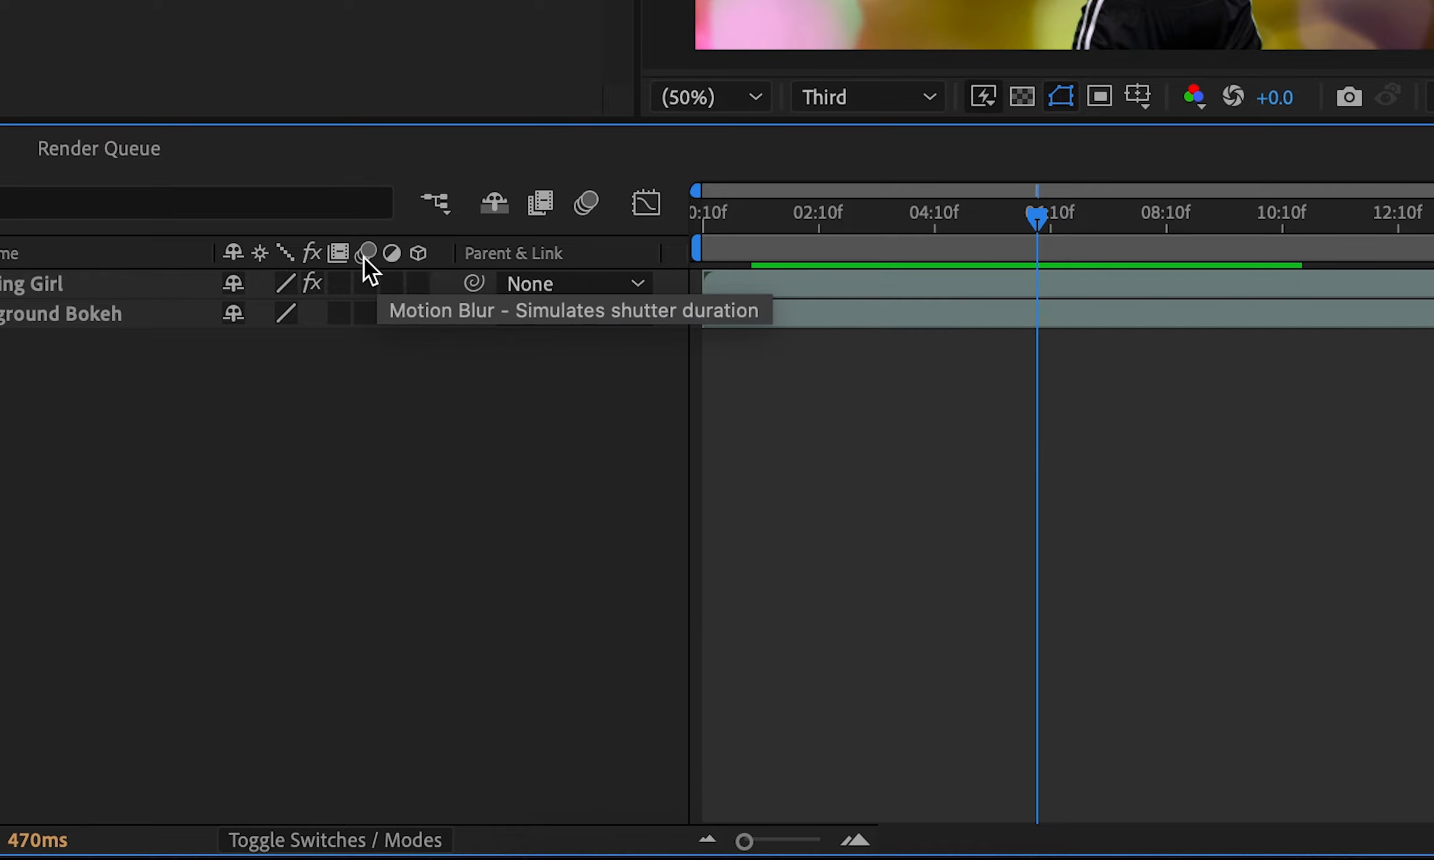
click(341, 841)
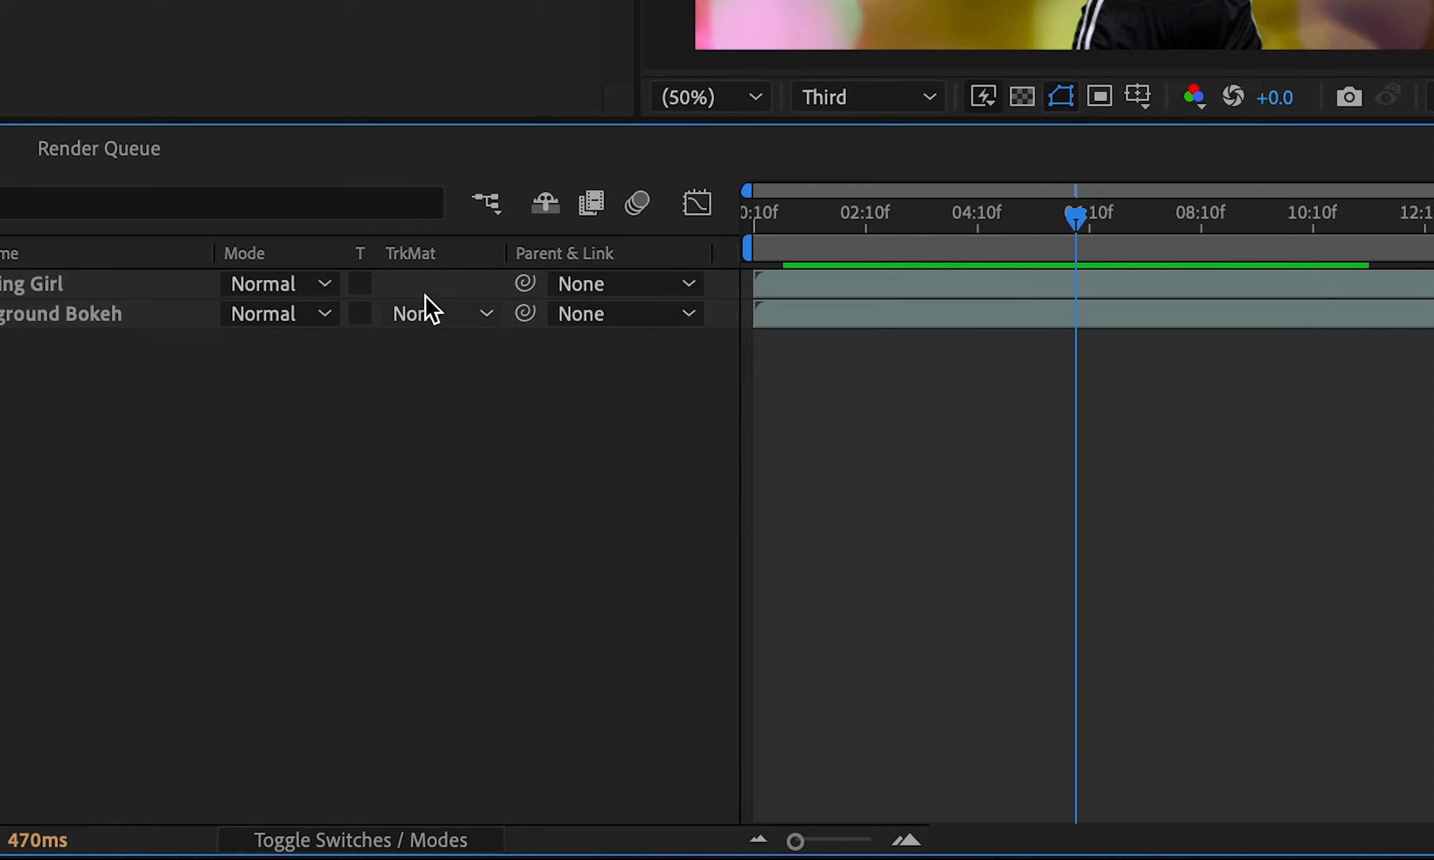
click(279, 285)
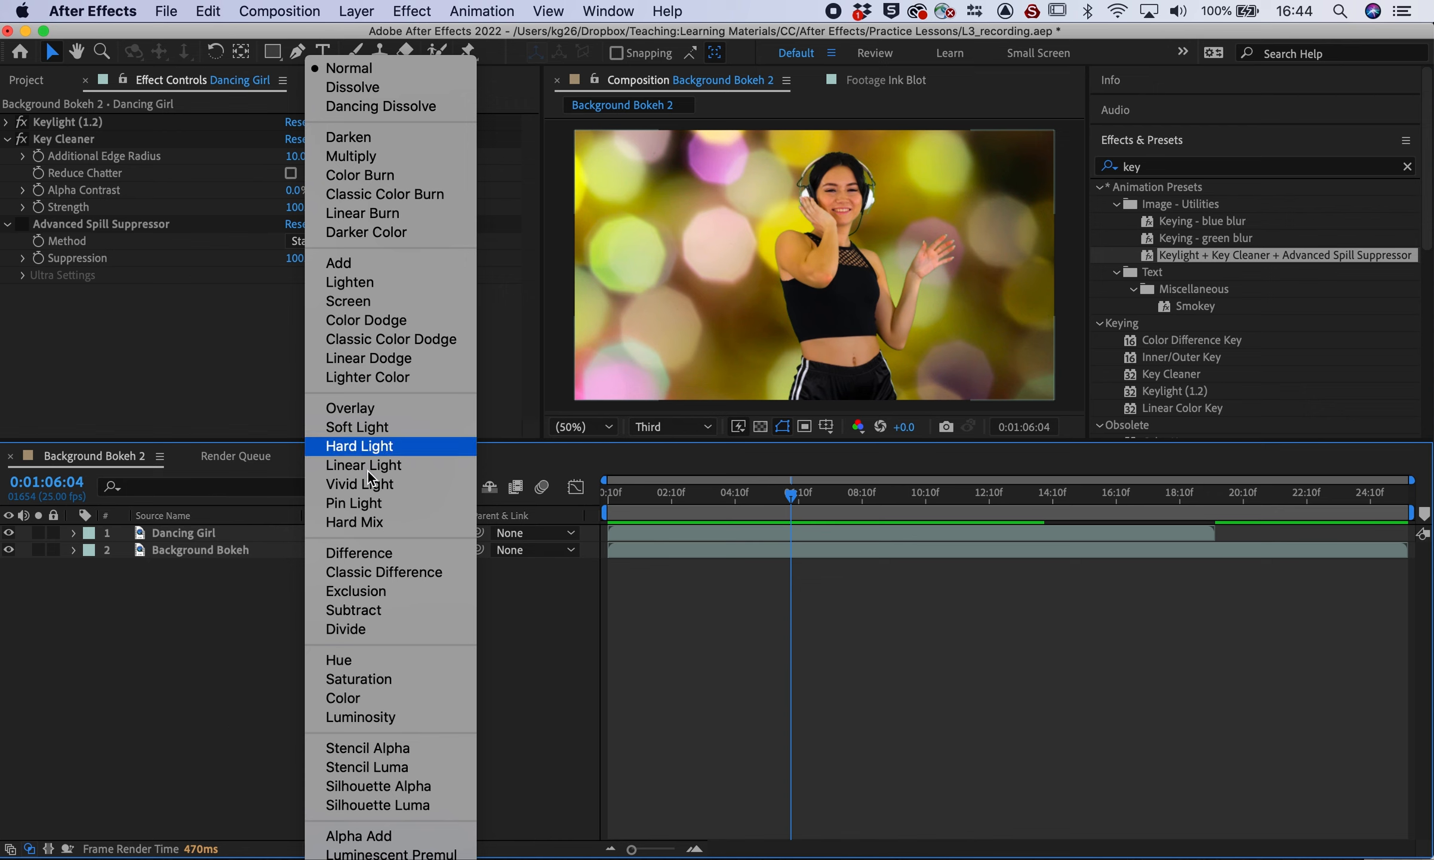
click(224, 676)
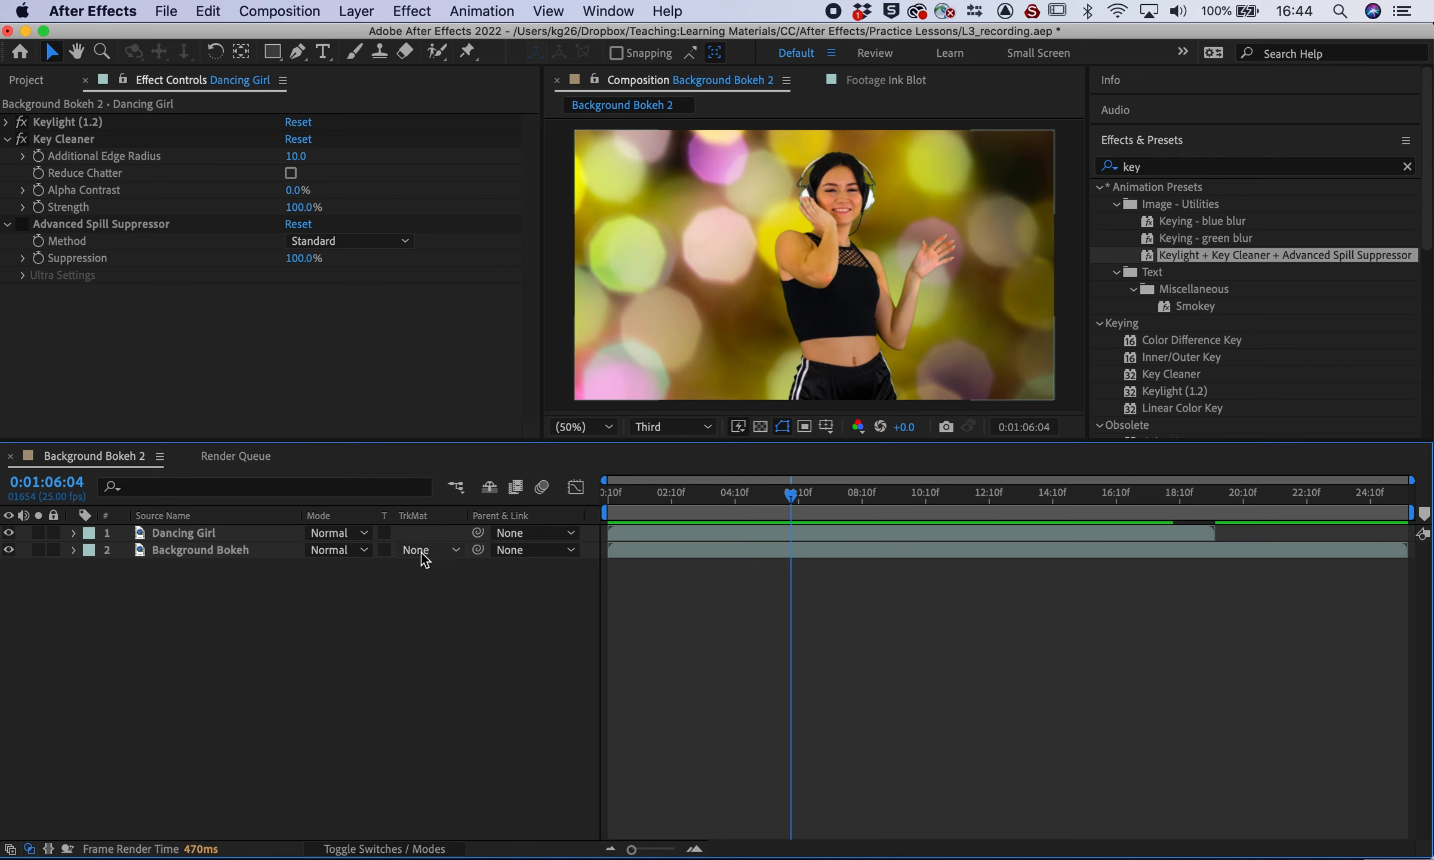
click(225, 557)
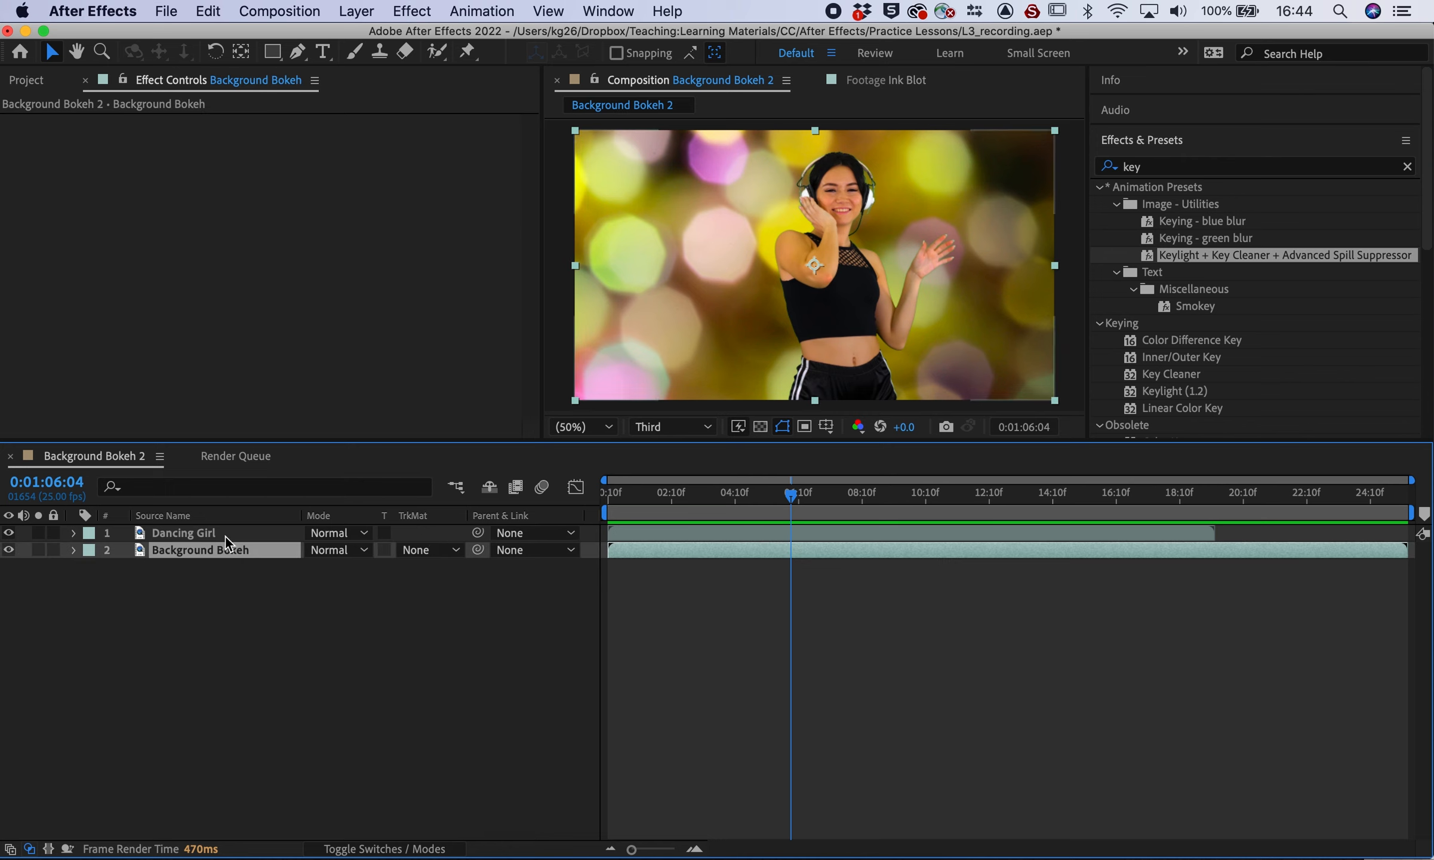
Set Background Bokeh's track matte to Alpha Matte 'Dancing Girl' and preview
click(419, 532)
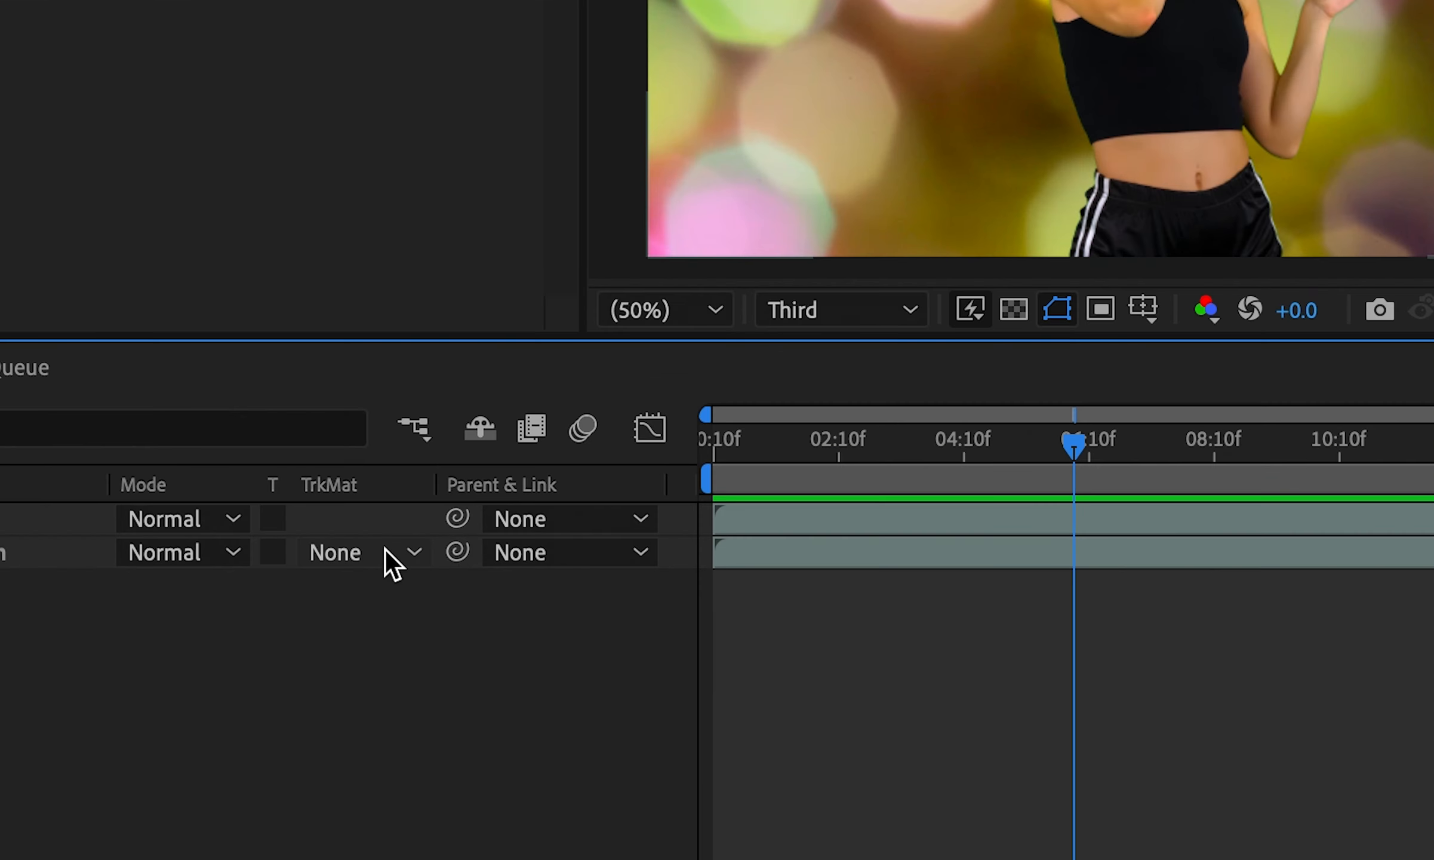
click(352, 559)
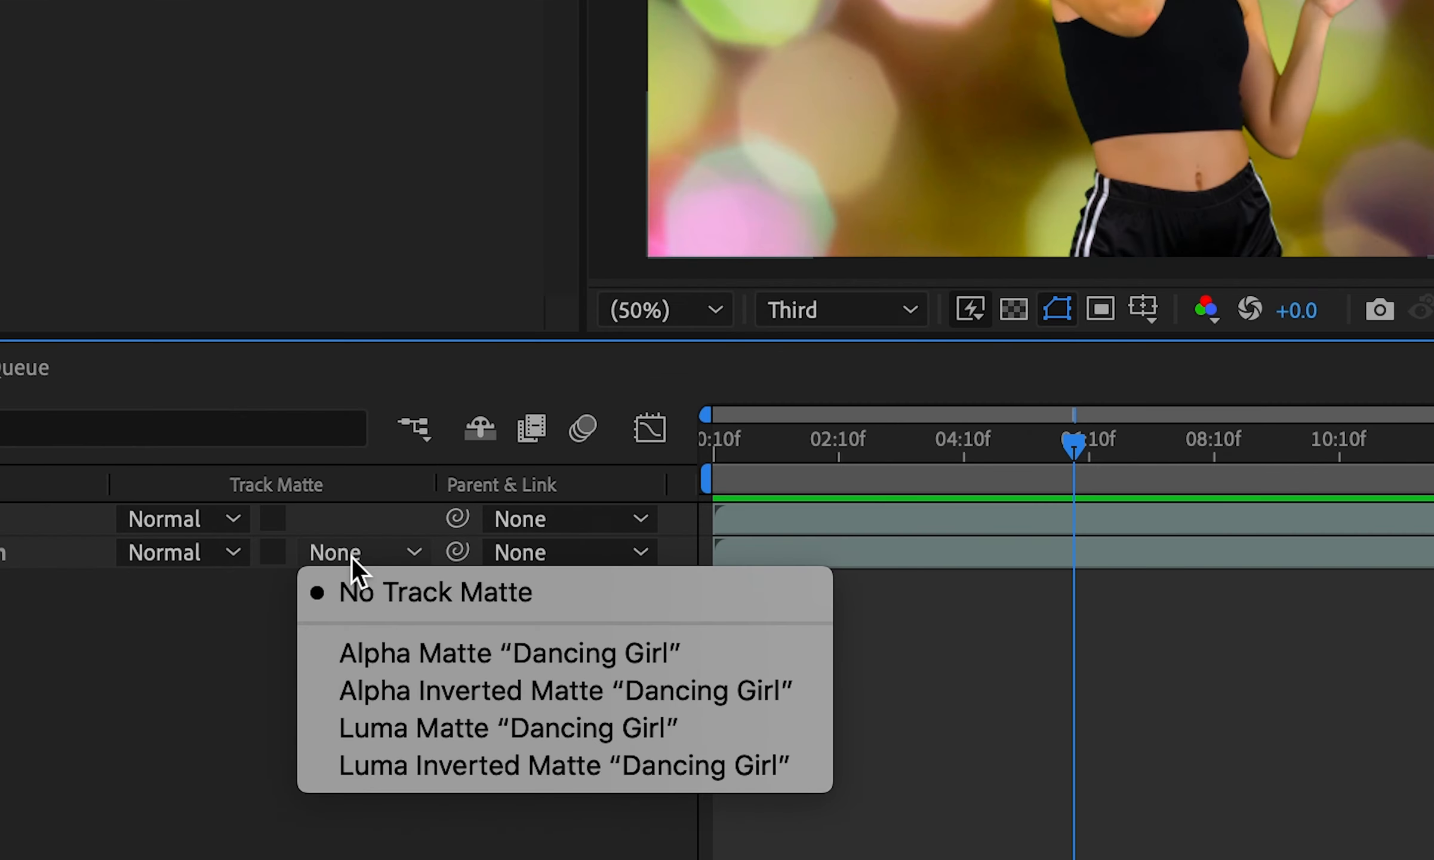
click(378, 656)
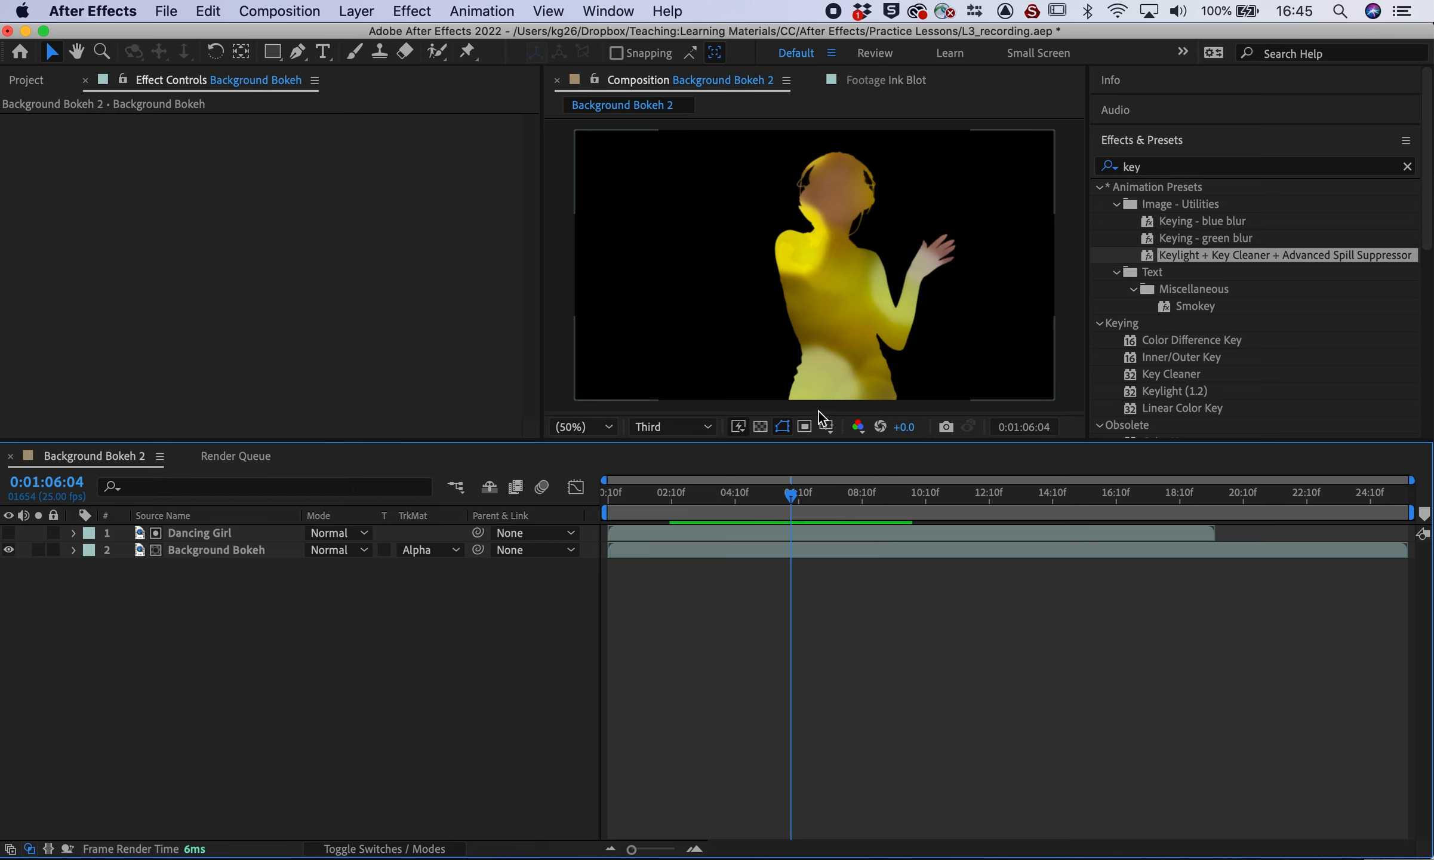
click(663, 501)
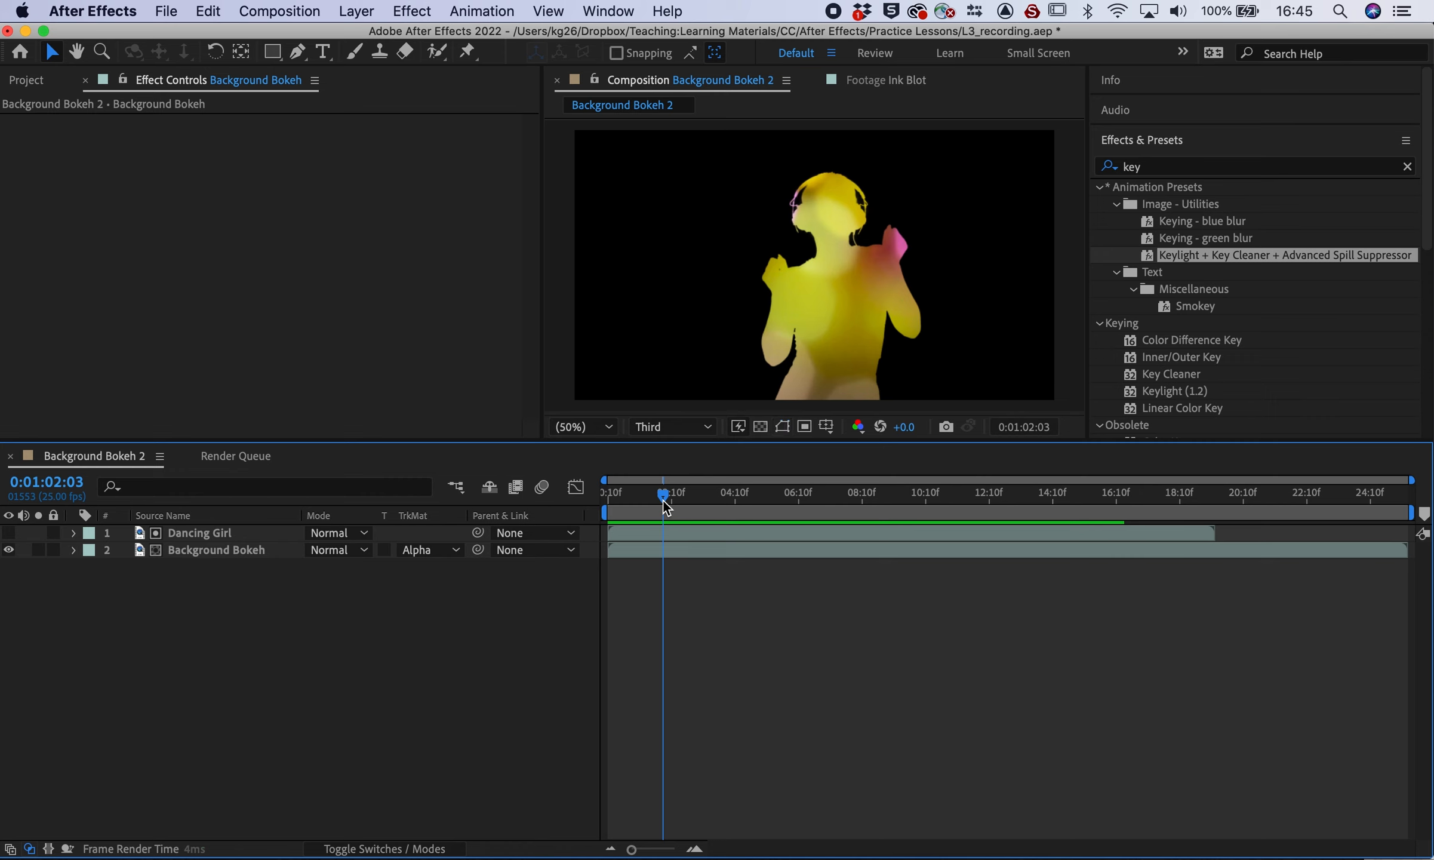
key(space)
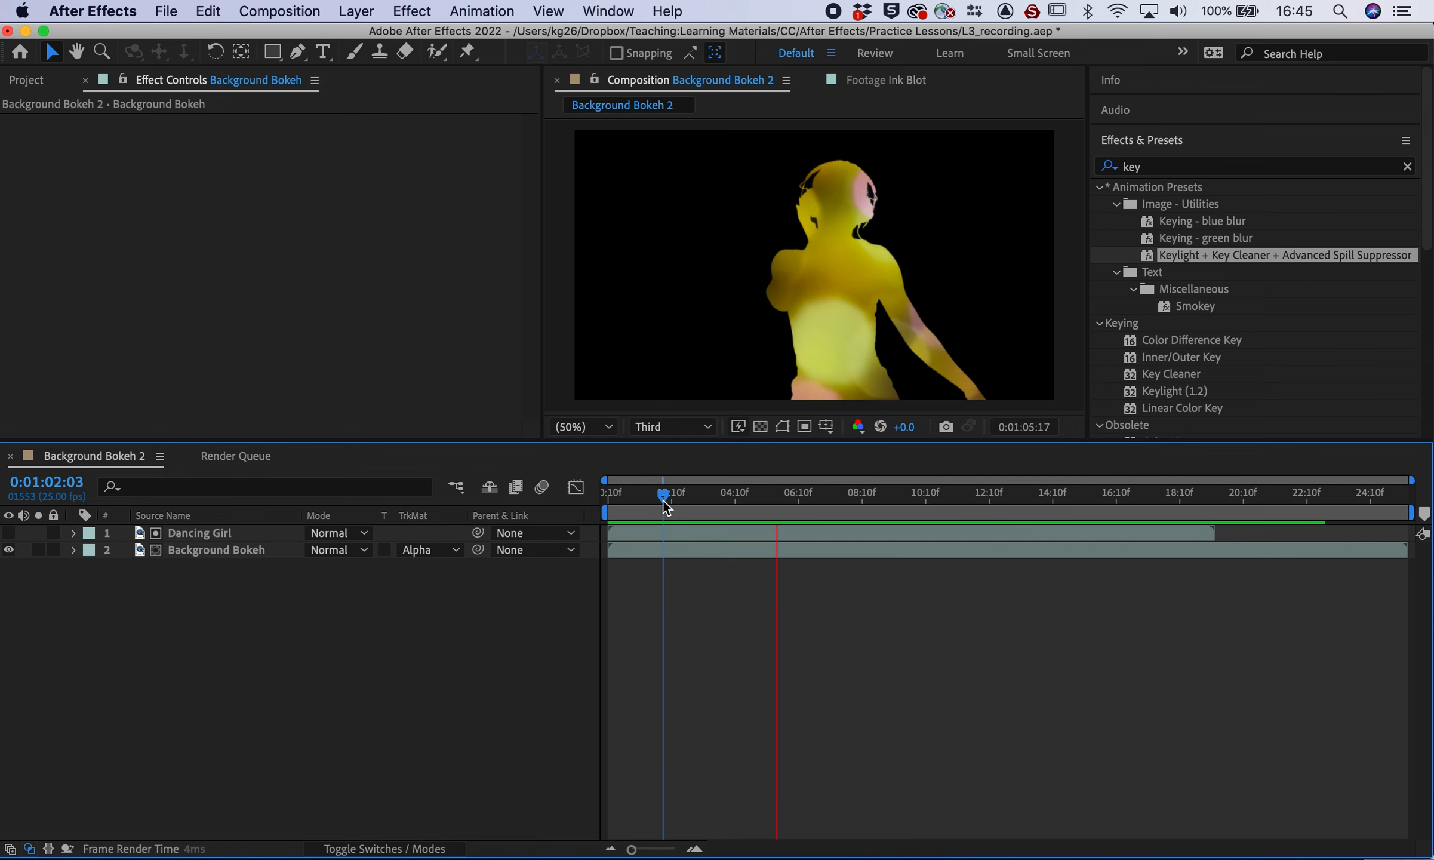
key(space)
Switch Background Bokeh to Alpha Inverted Matte and preview the silhouette
click(427, 556)
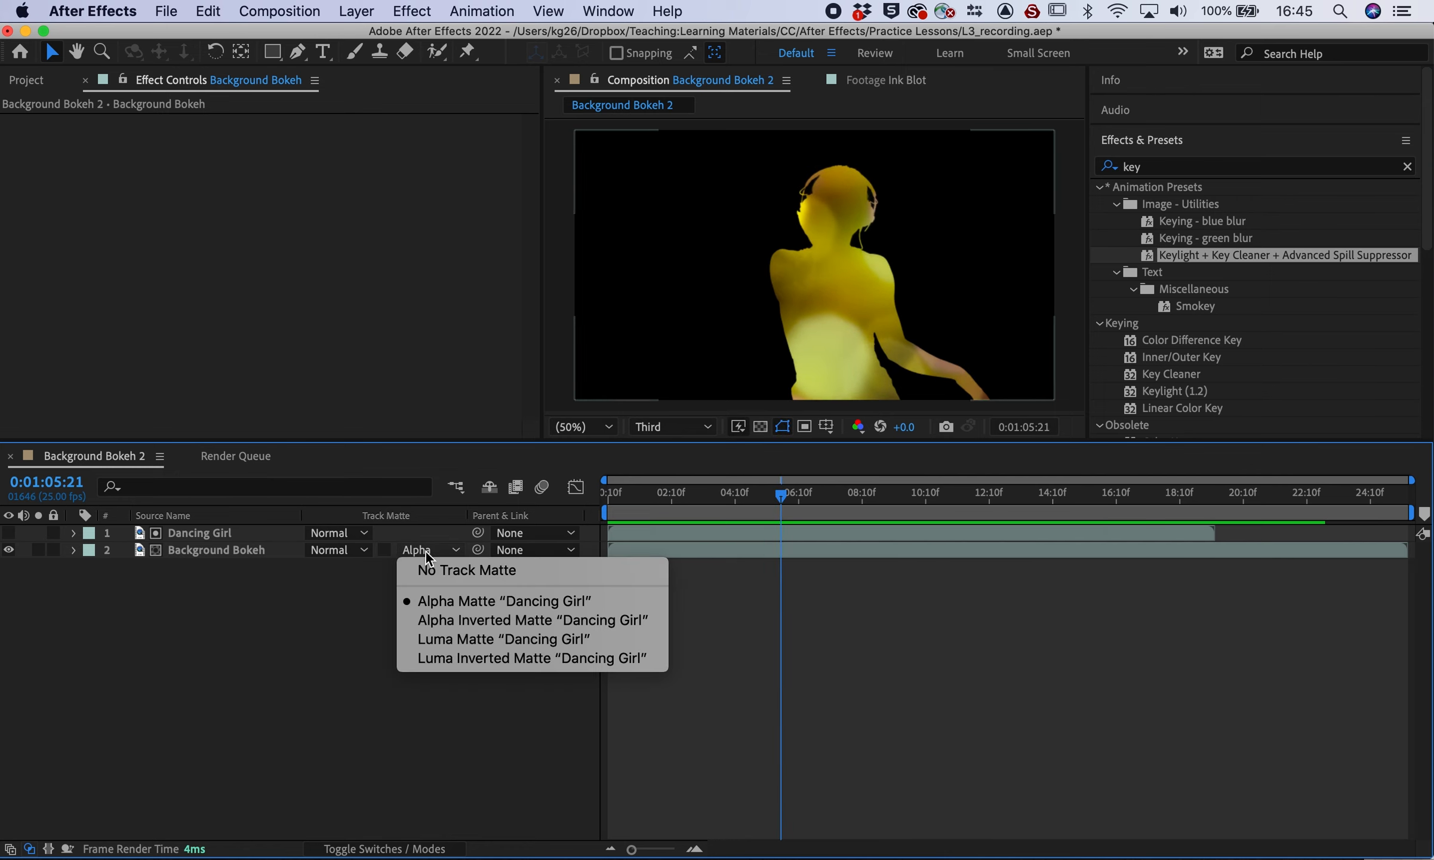
click(441, 620)
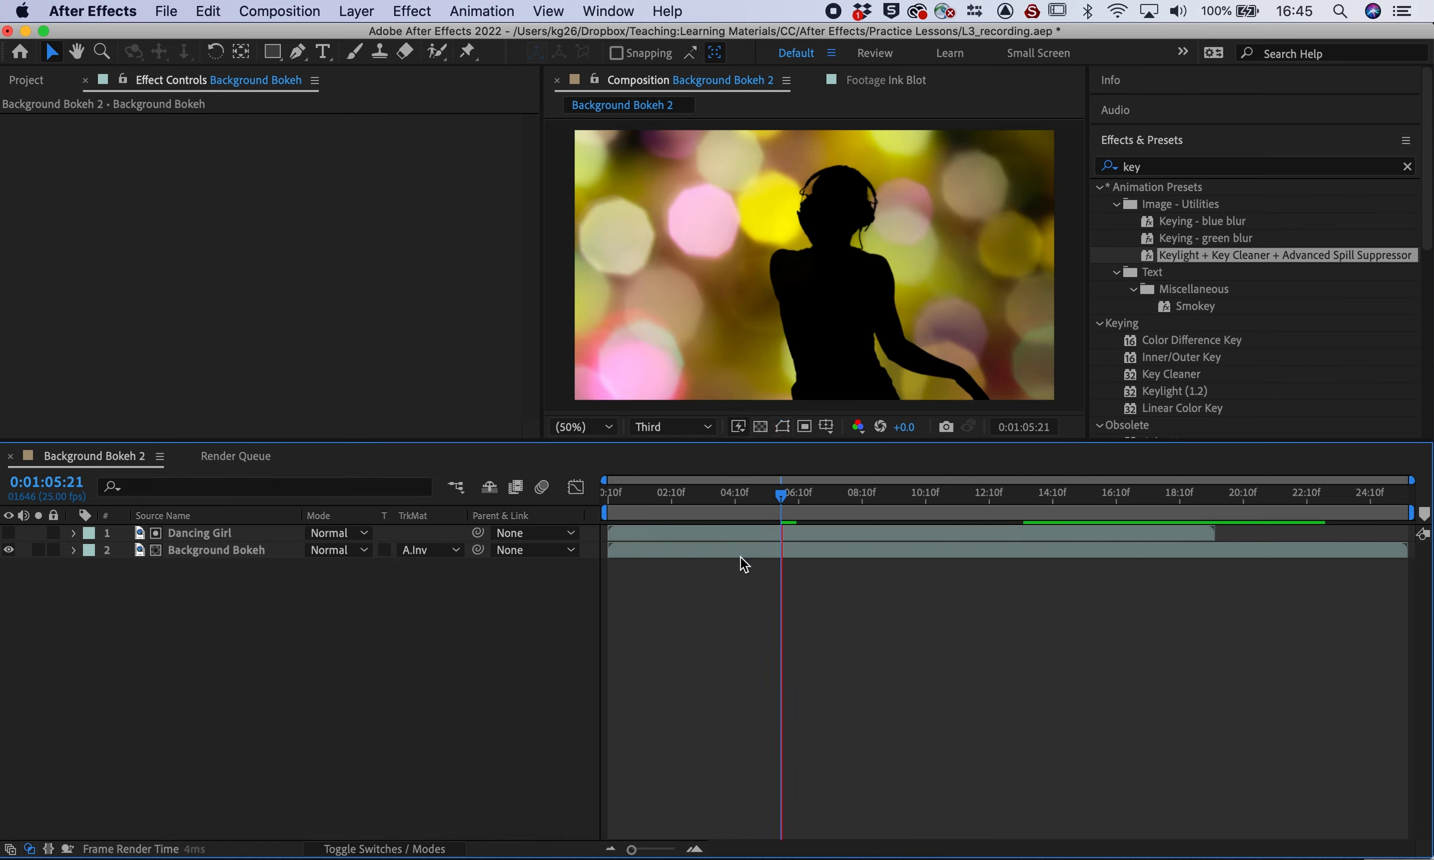
key(space)
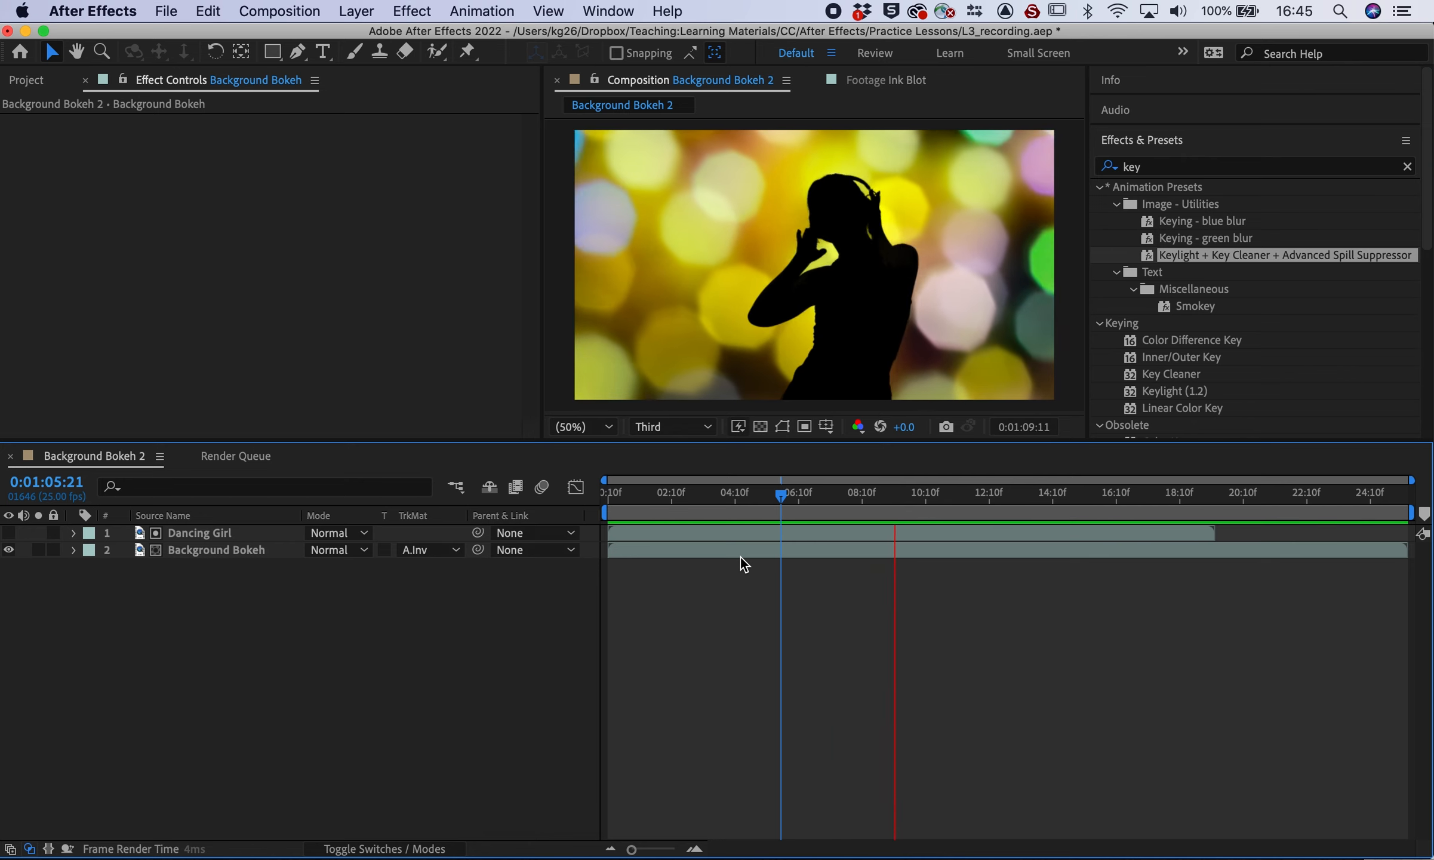
key(space)
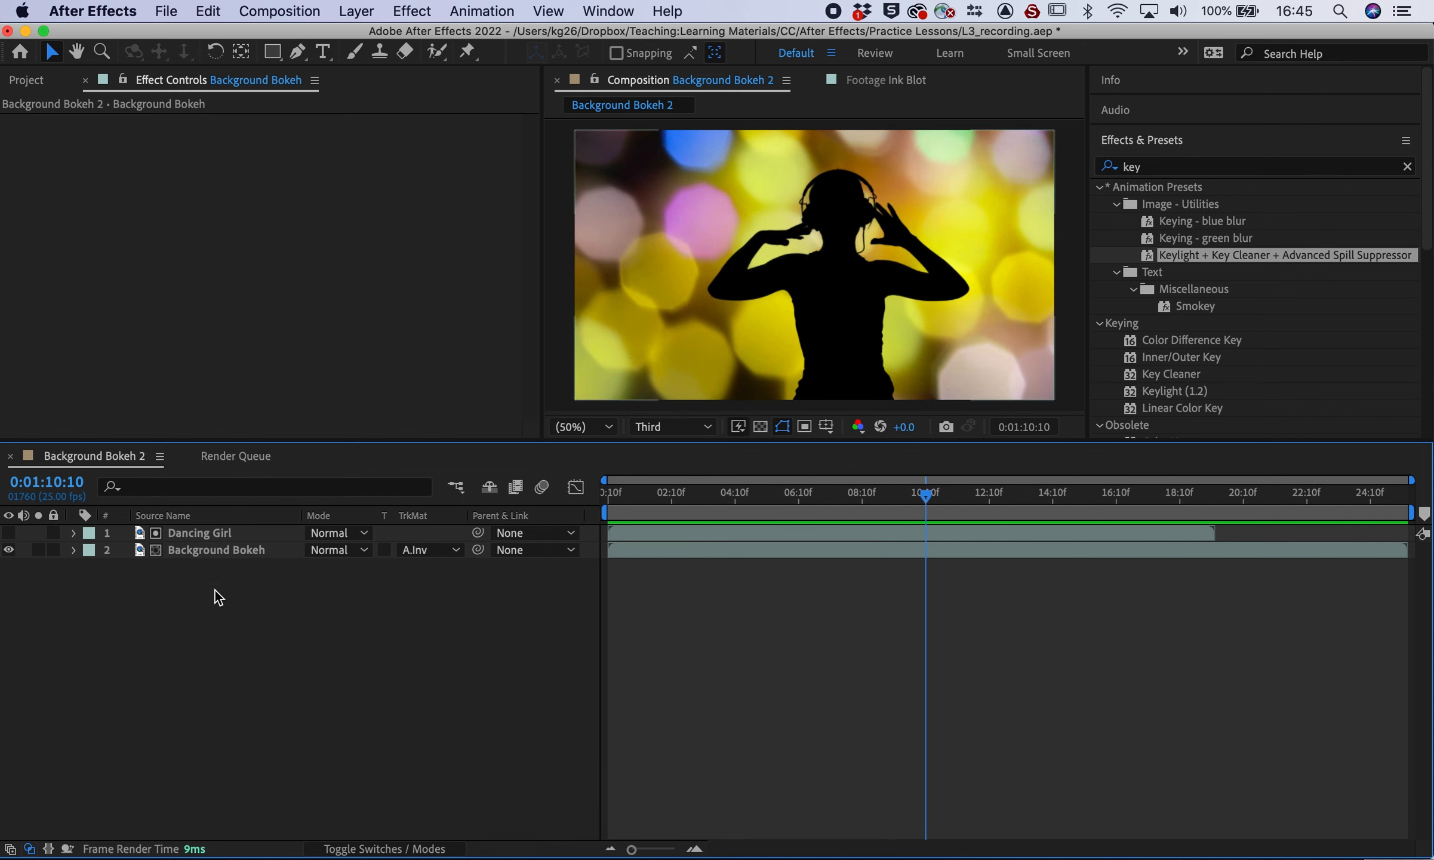
right_click(189, 639)
Add a Royal Blue Solid 1 layer beneath Background Bokeh and preview the blue silhouette
mouse_move(237, 640)
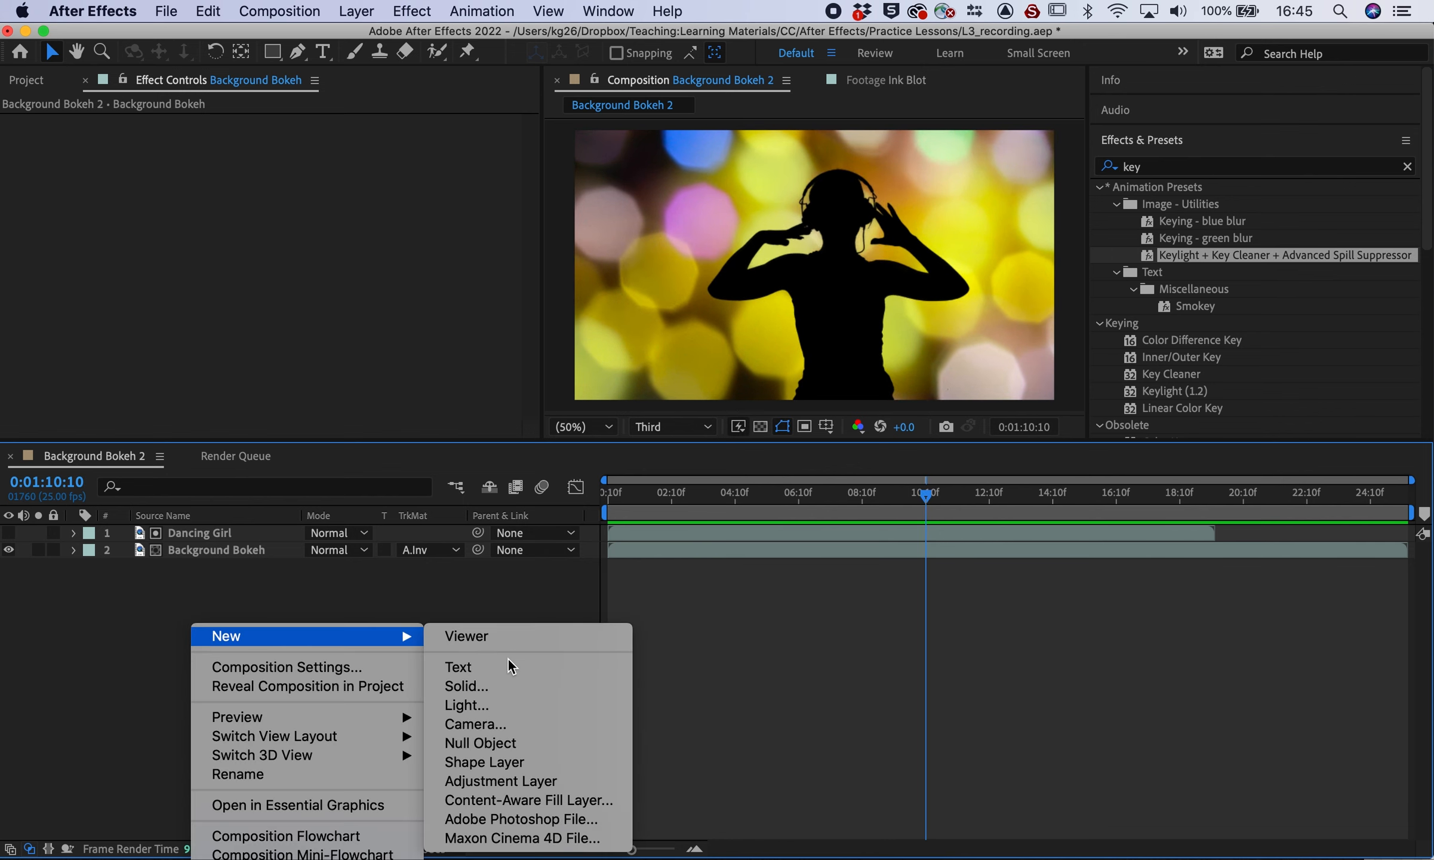
click(474, 685)
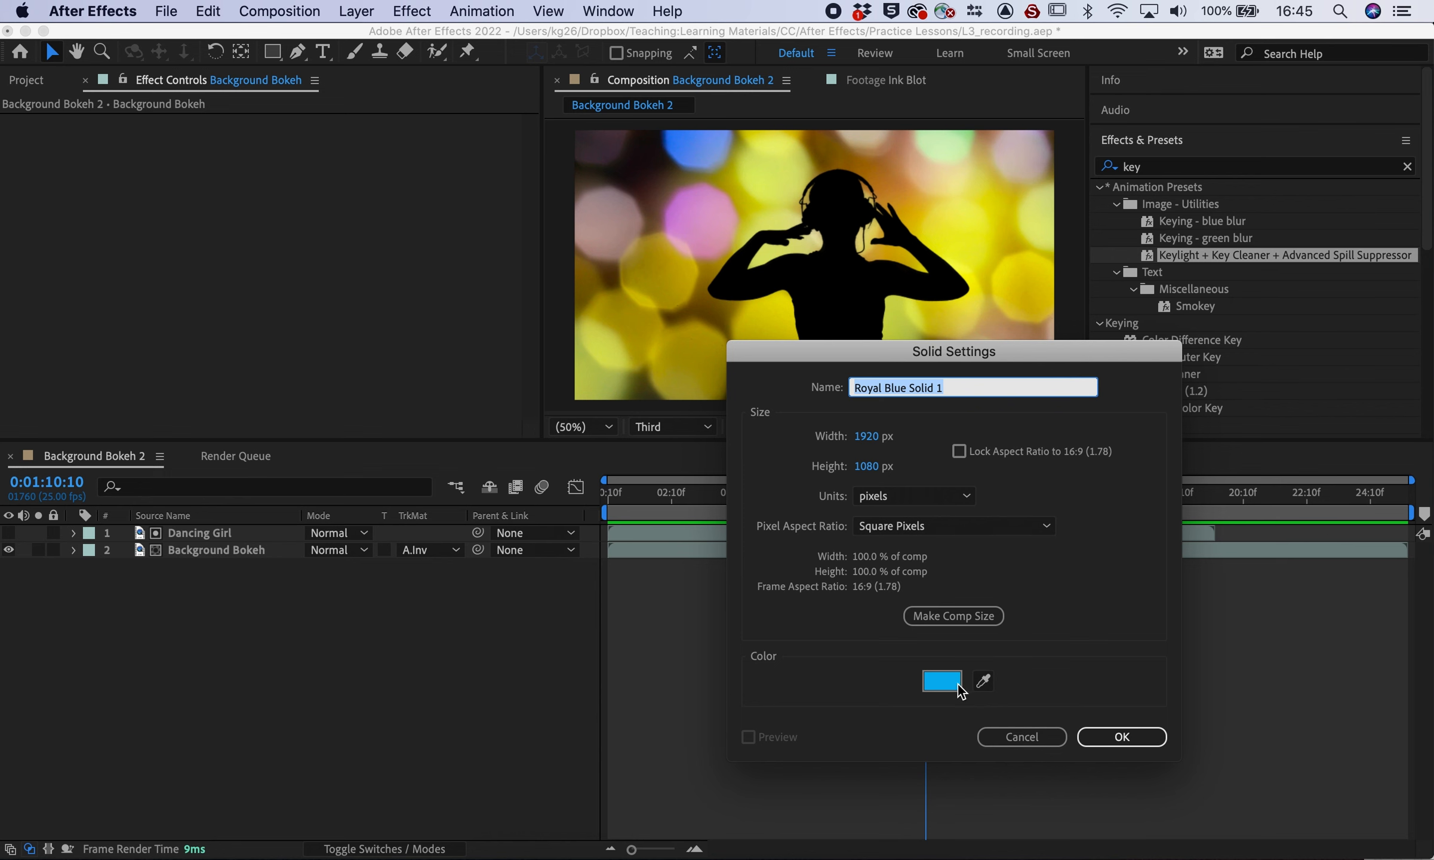
click(1097, 731)
drag(144, 545, 137, 642)
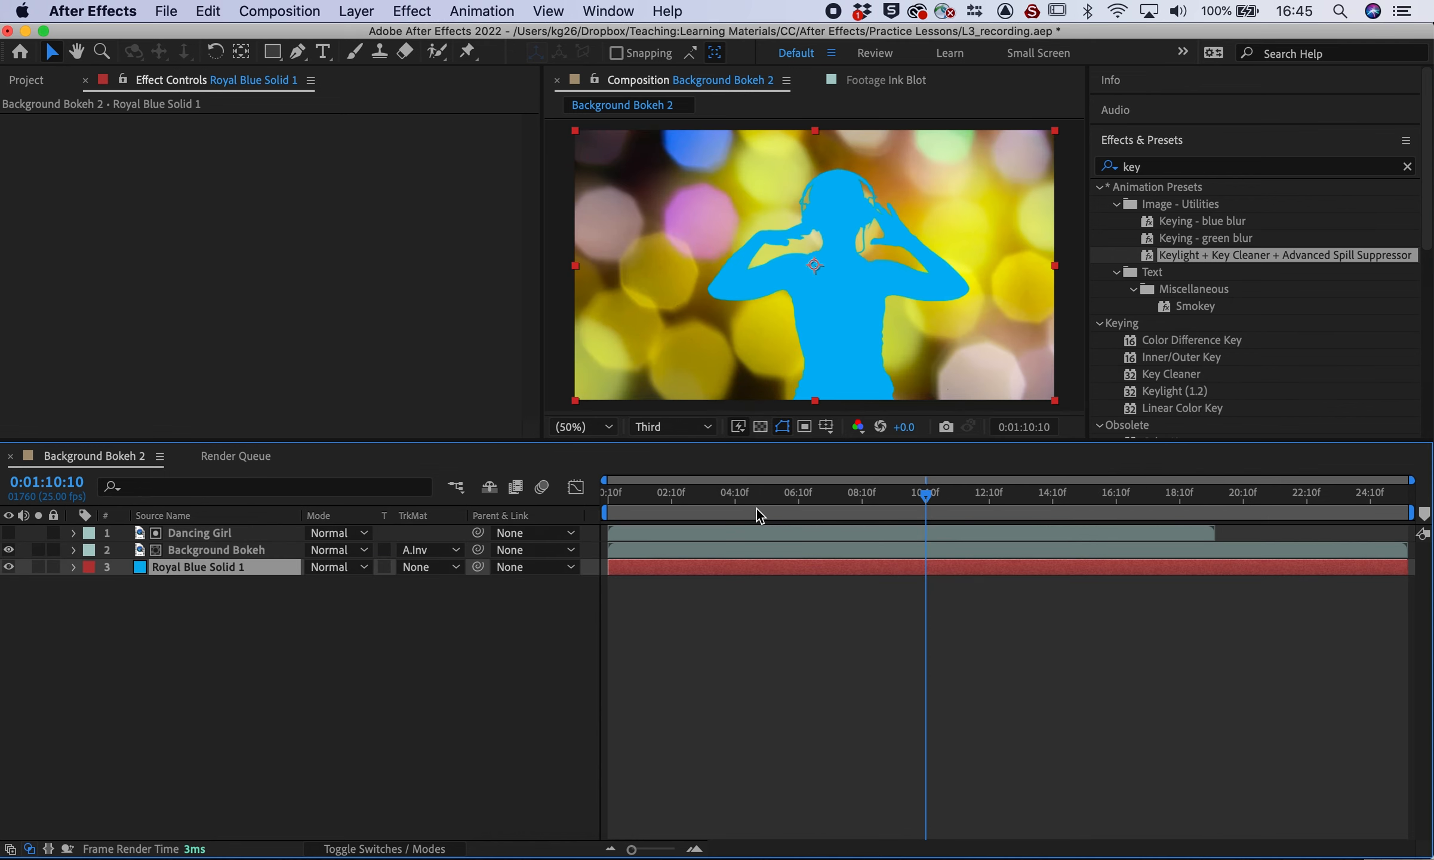
click(736, 497)
key(space)
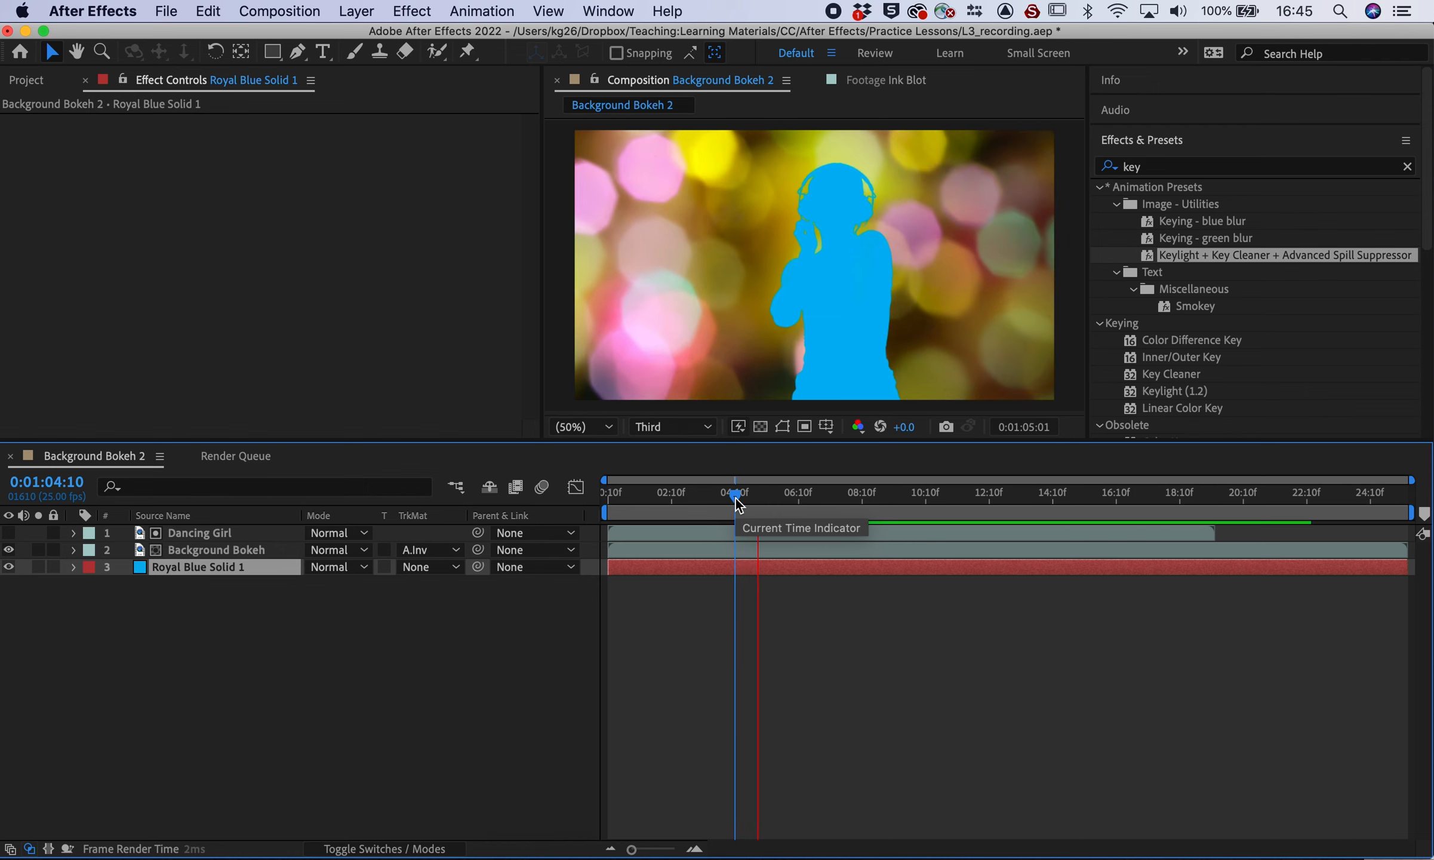
Change Background Bokeh's track matte back to Alpha Matte
click(425, 567)
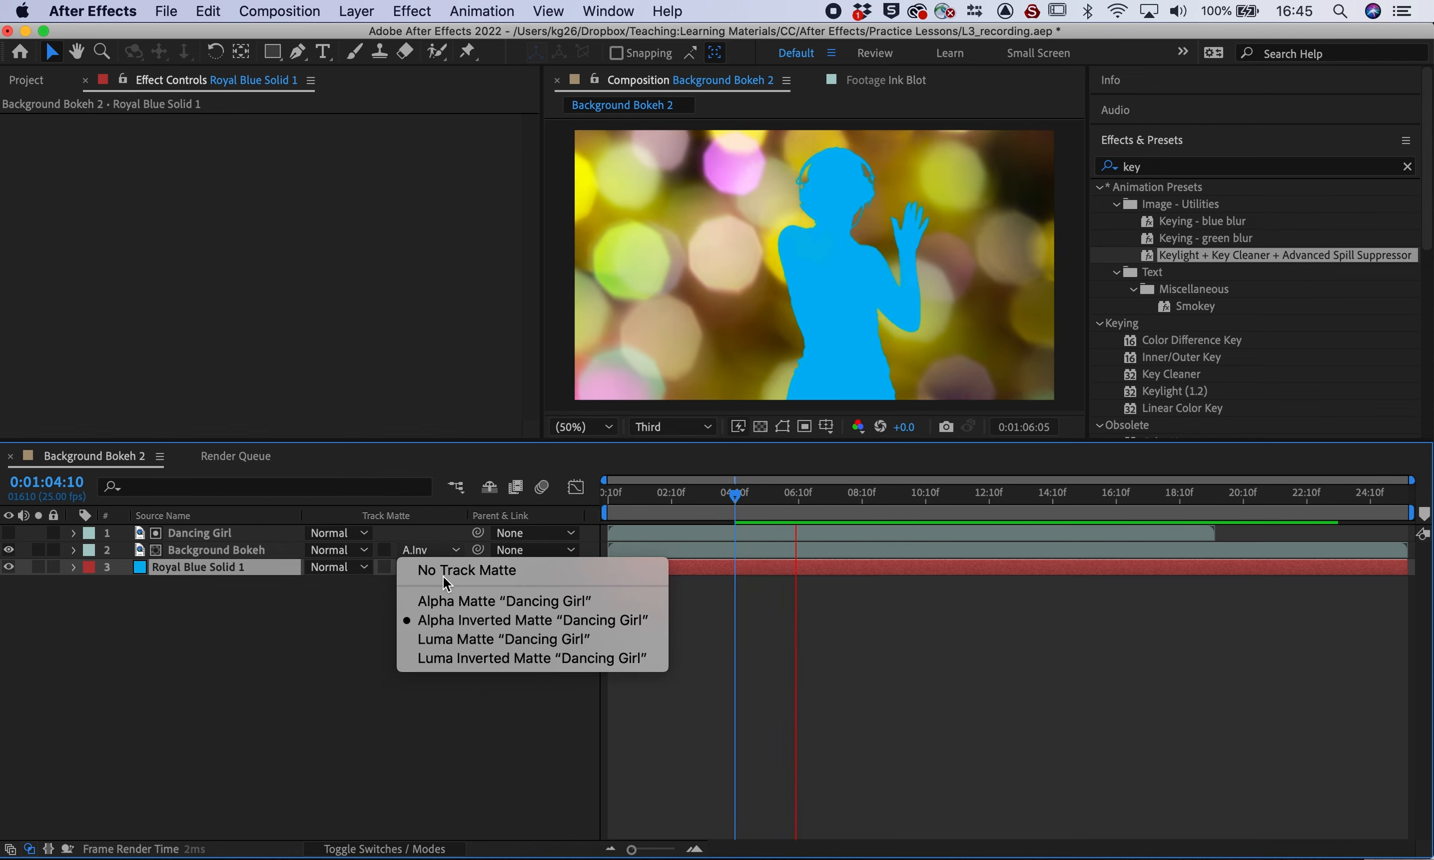
click(448, 601)
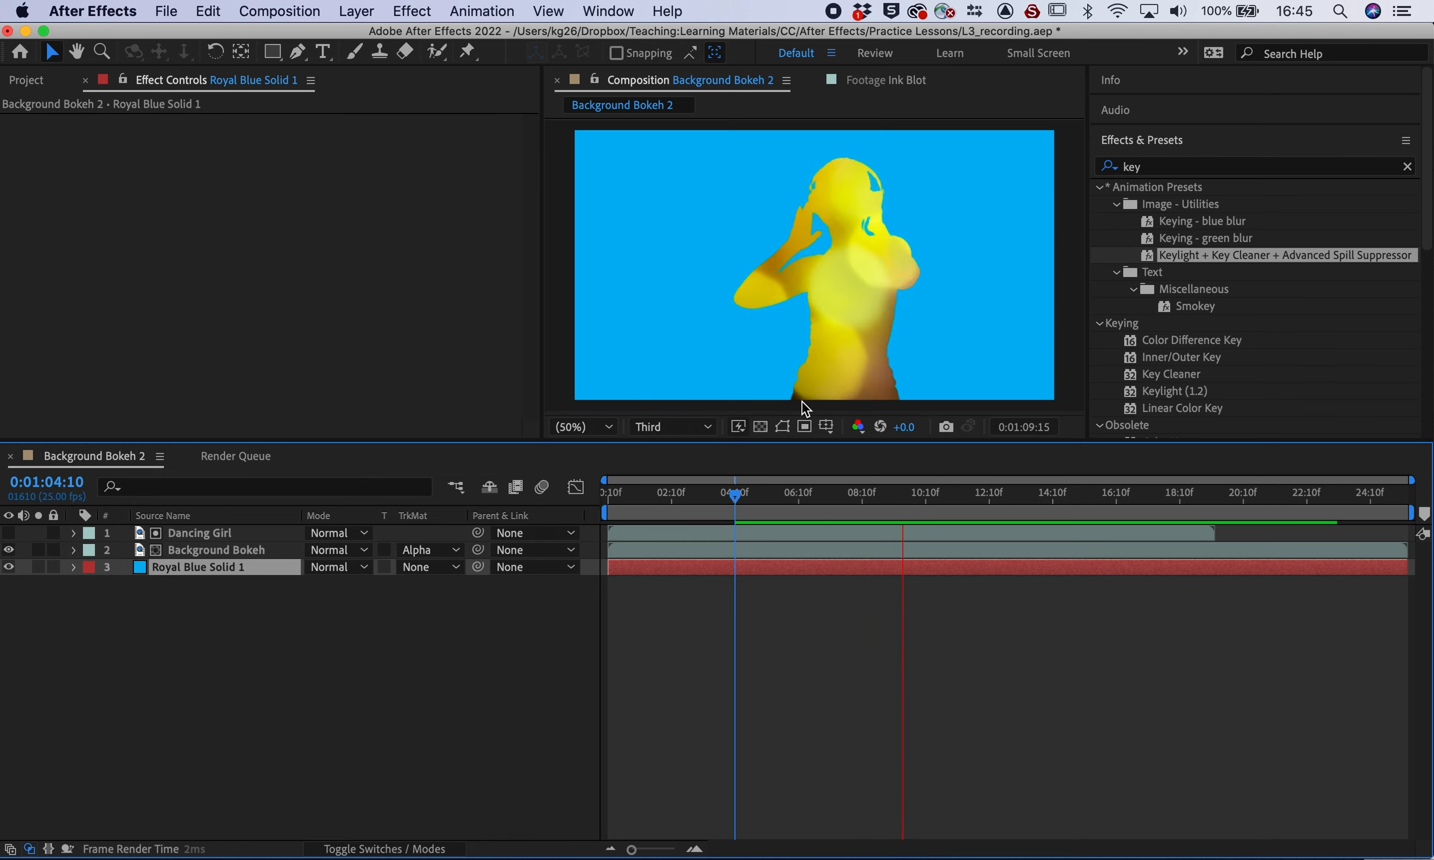
key(space)
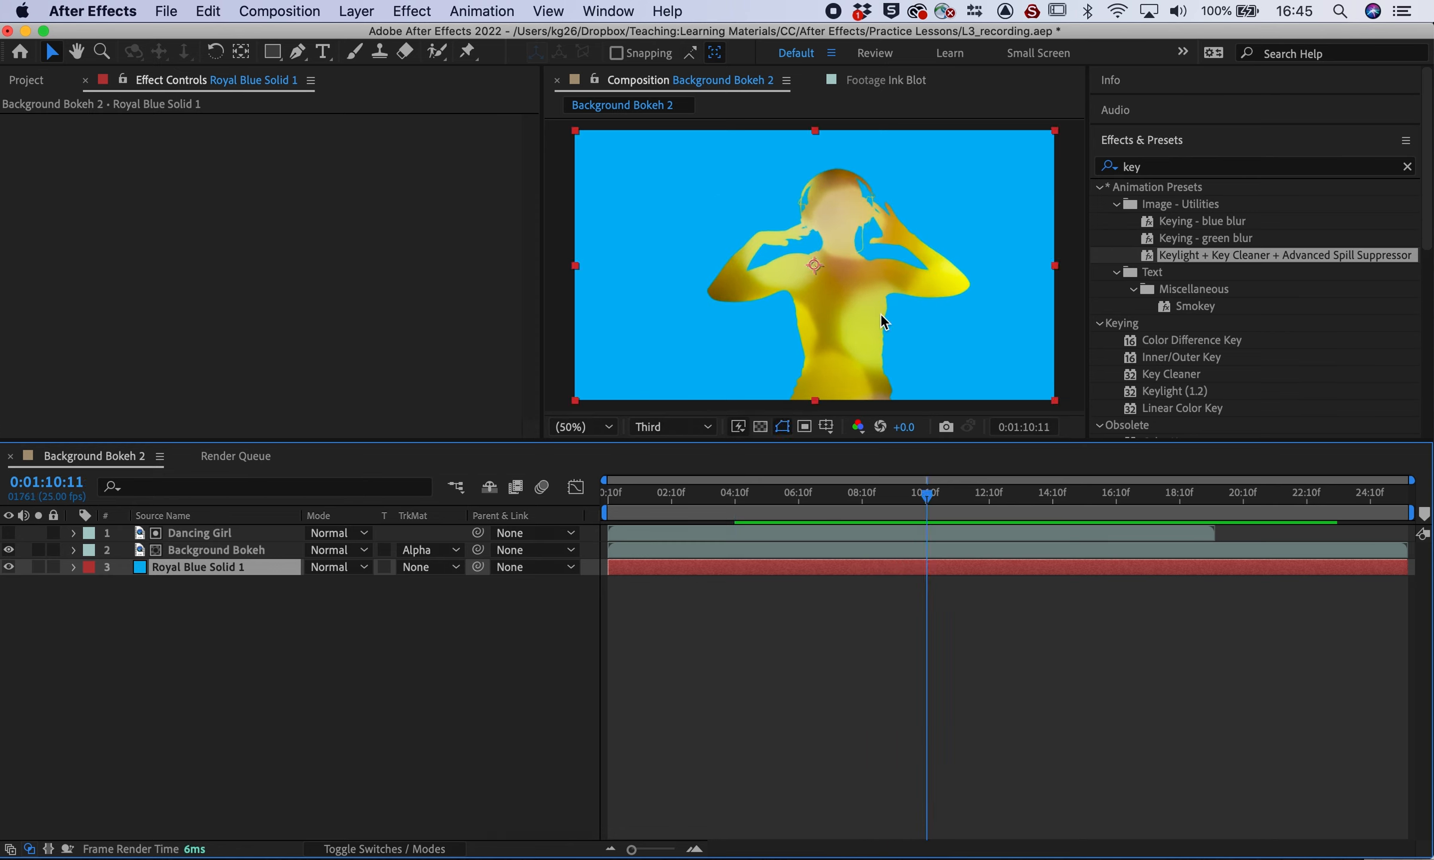
Move the dancer toward the right of the frame and preview from 0:01:01:12
click(197, 532)
drag(816, 295, 929, 289)
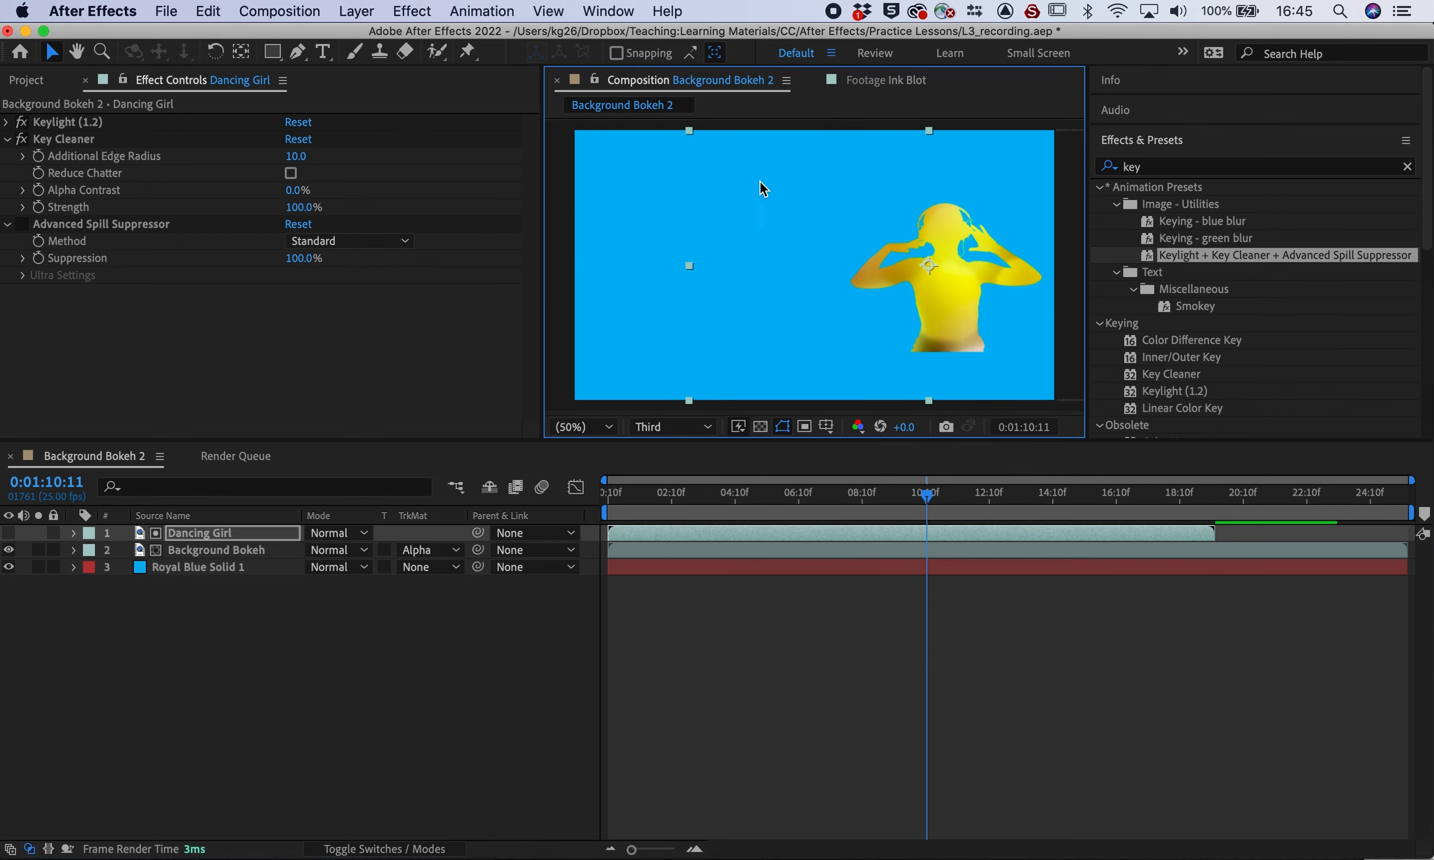
click(716, 159)
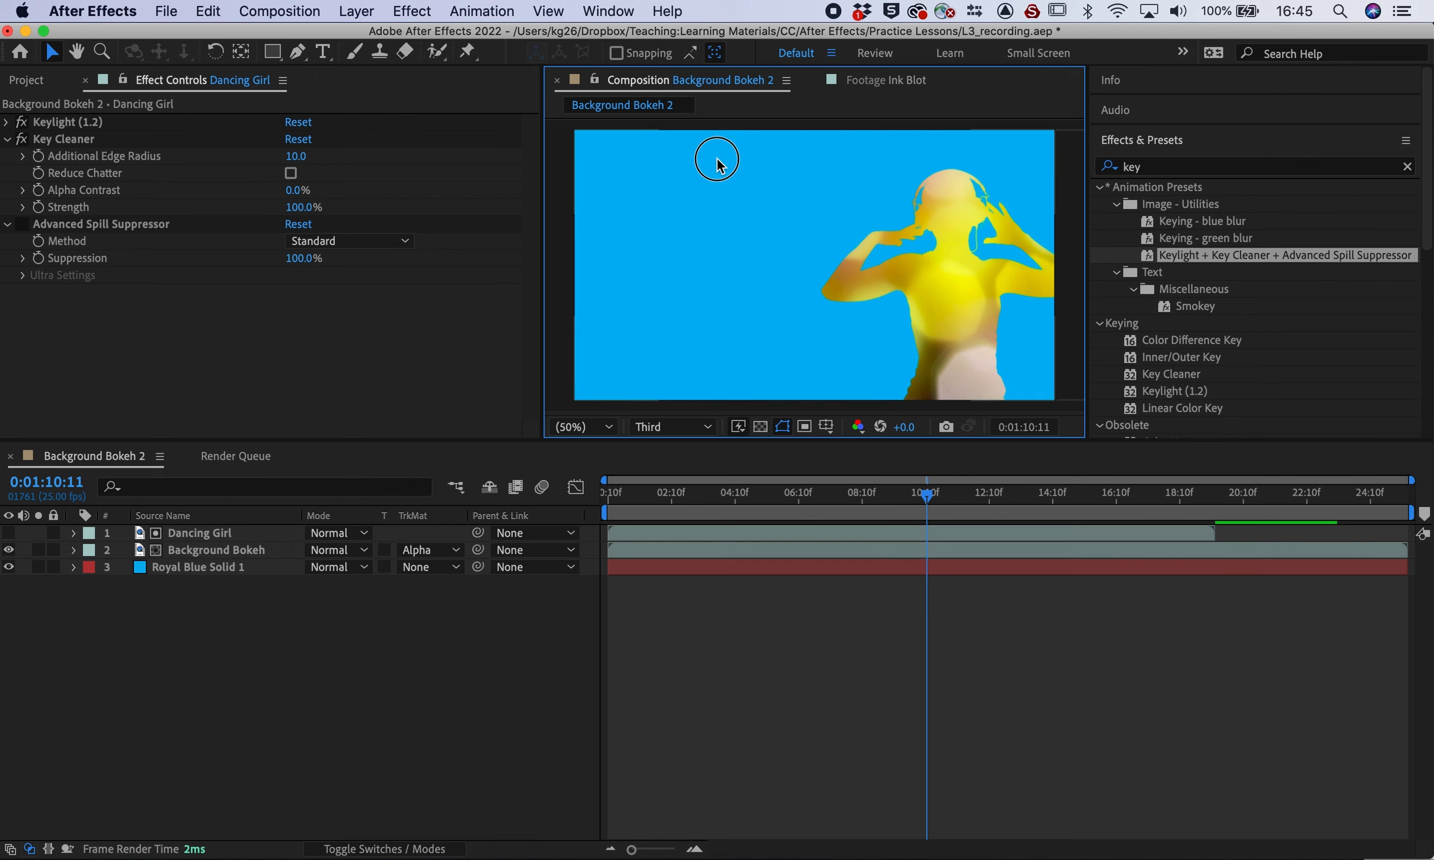
click(937, 303)
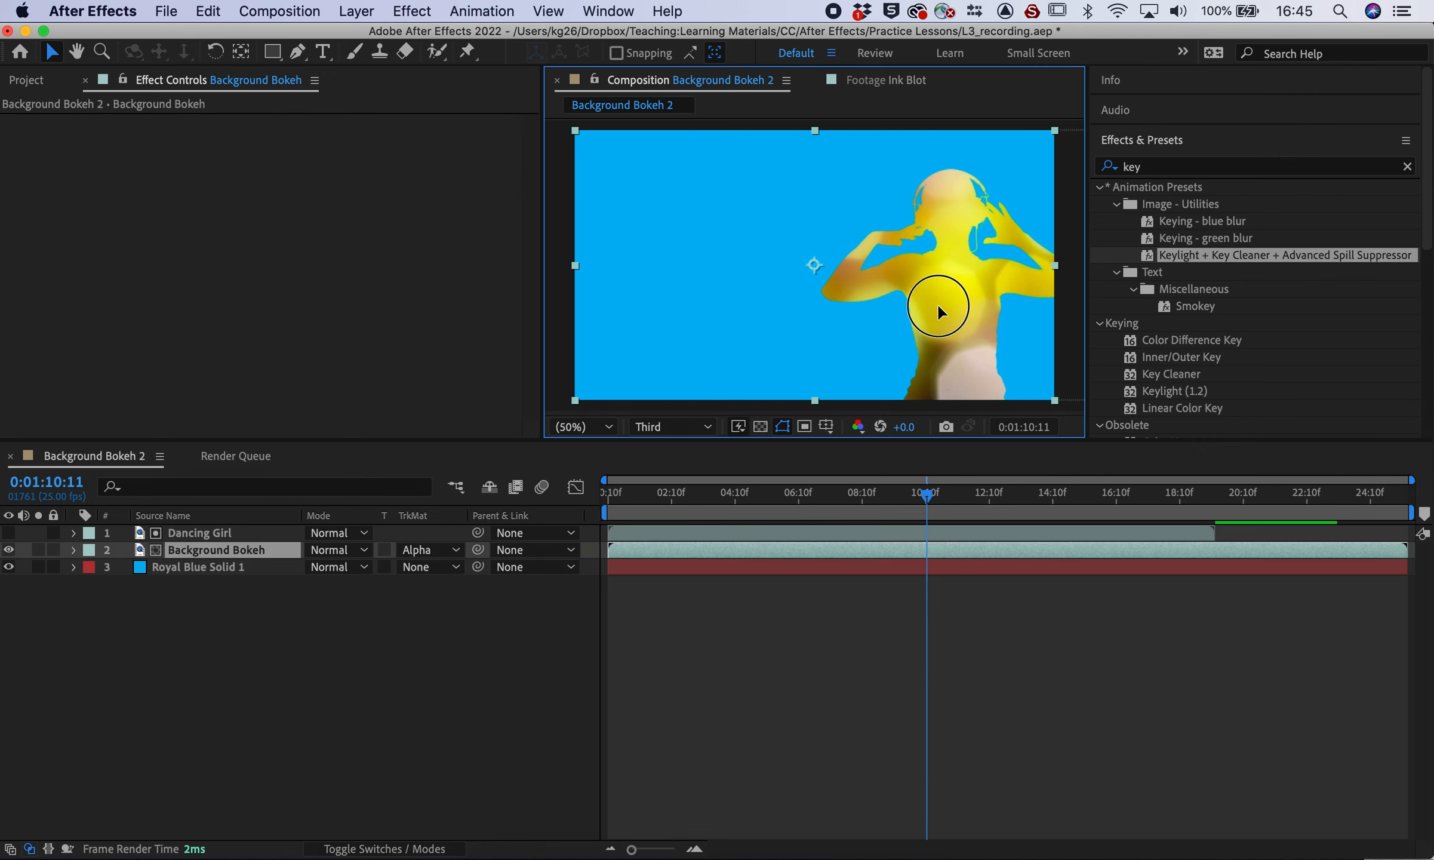
click(643, 500)
key(space)
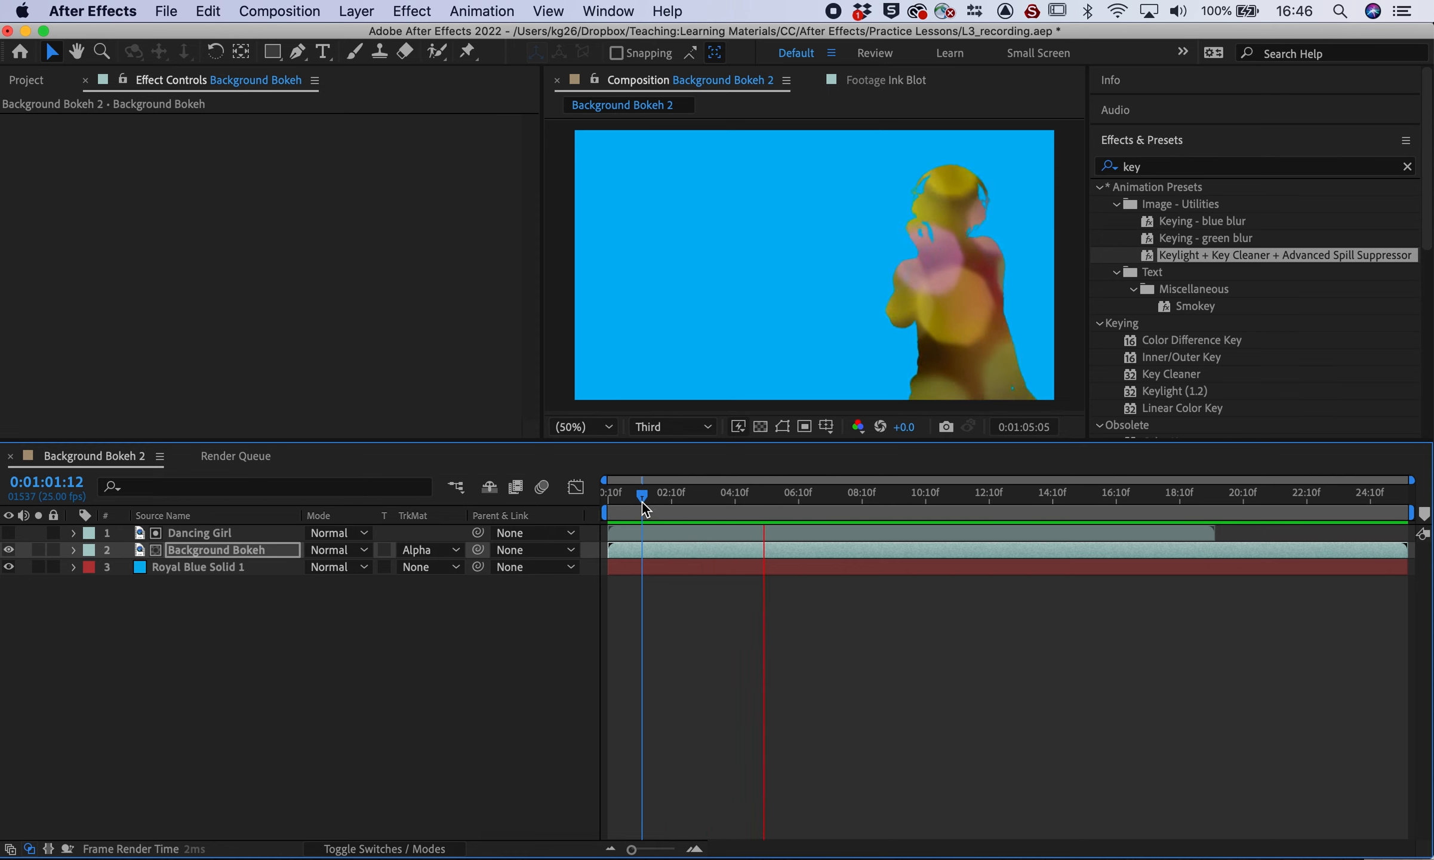
key(space)
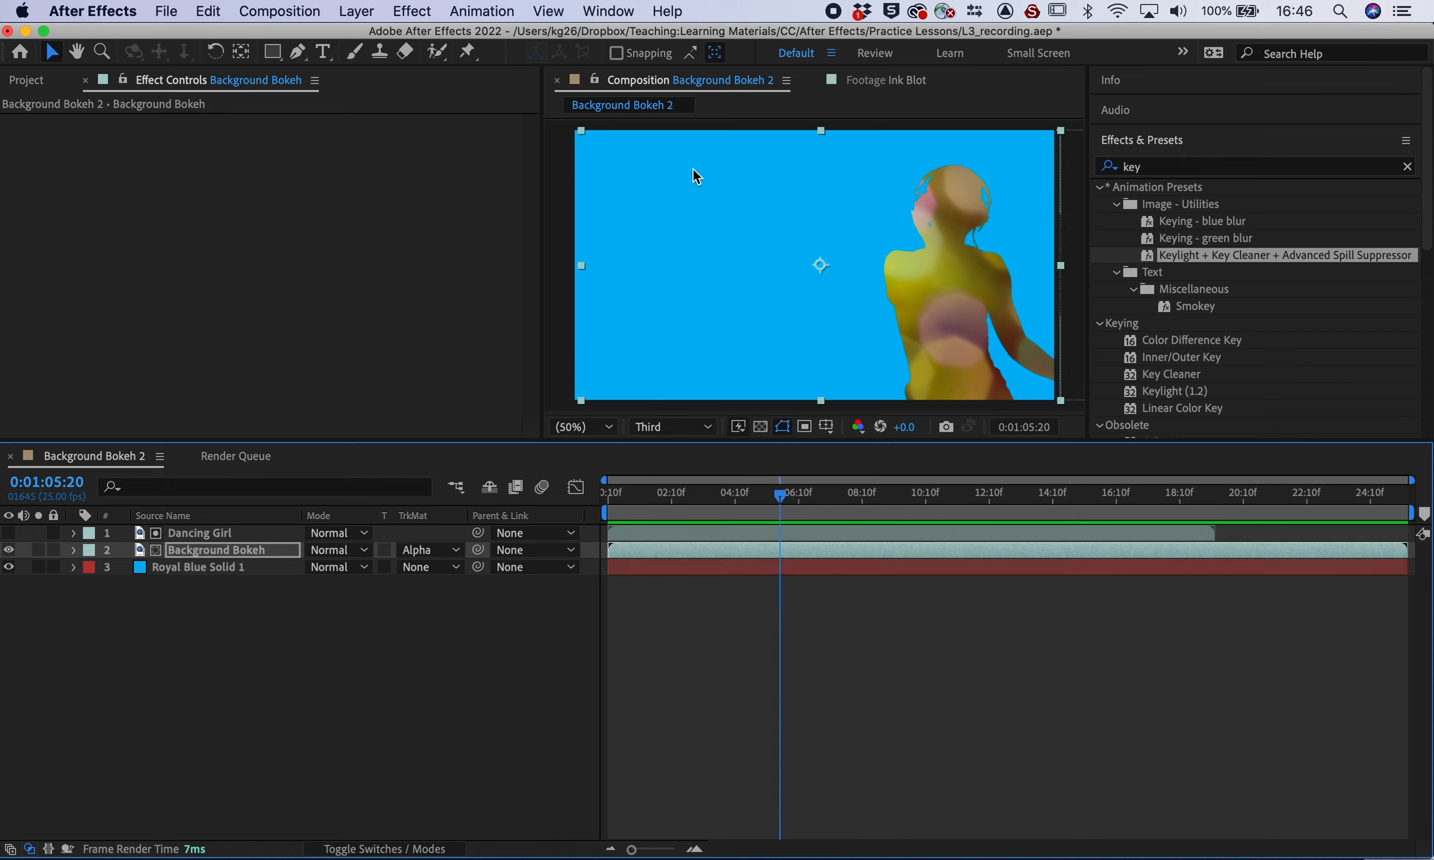
key(space)
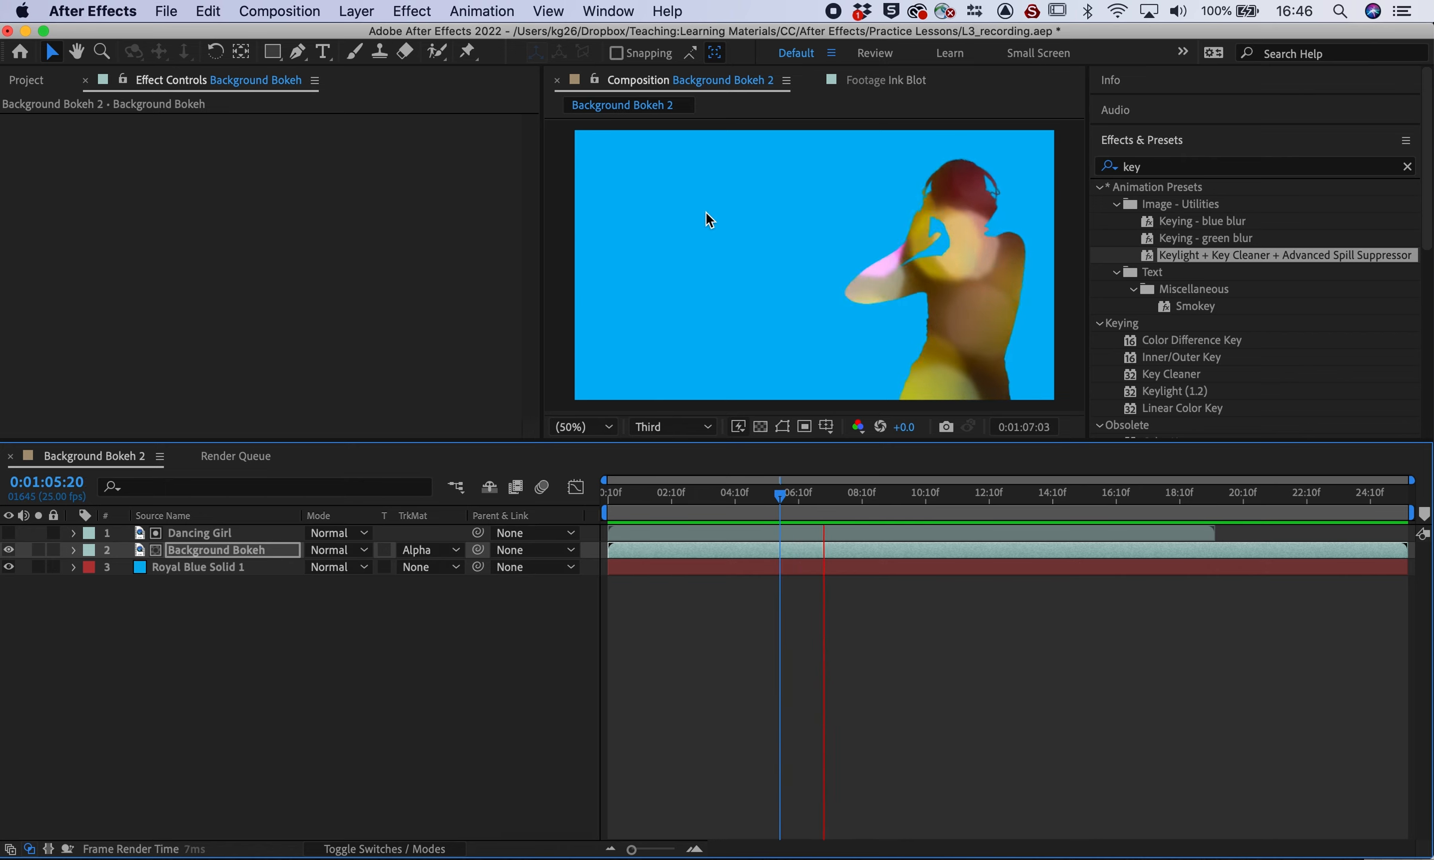
click(261, 619)
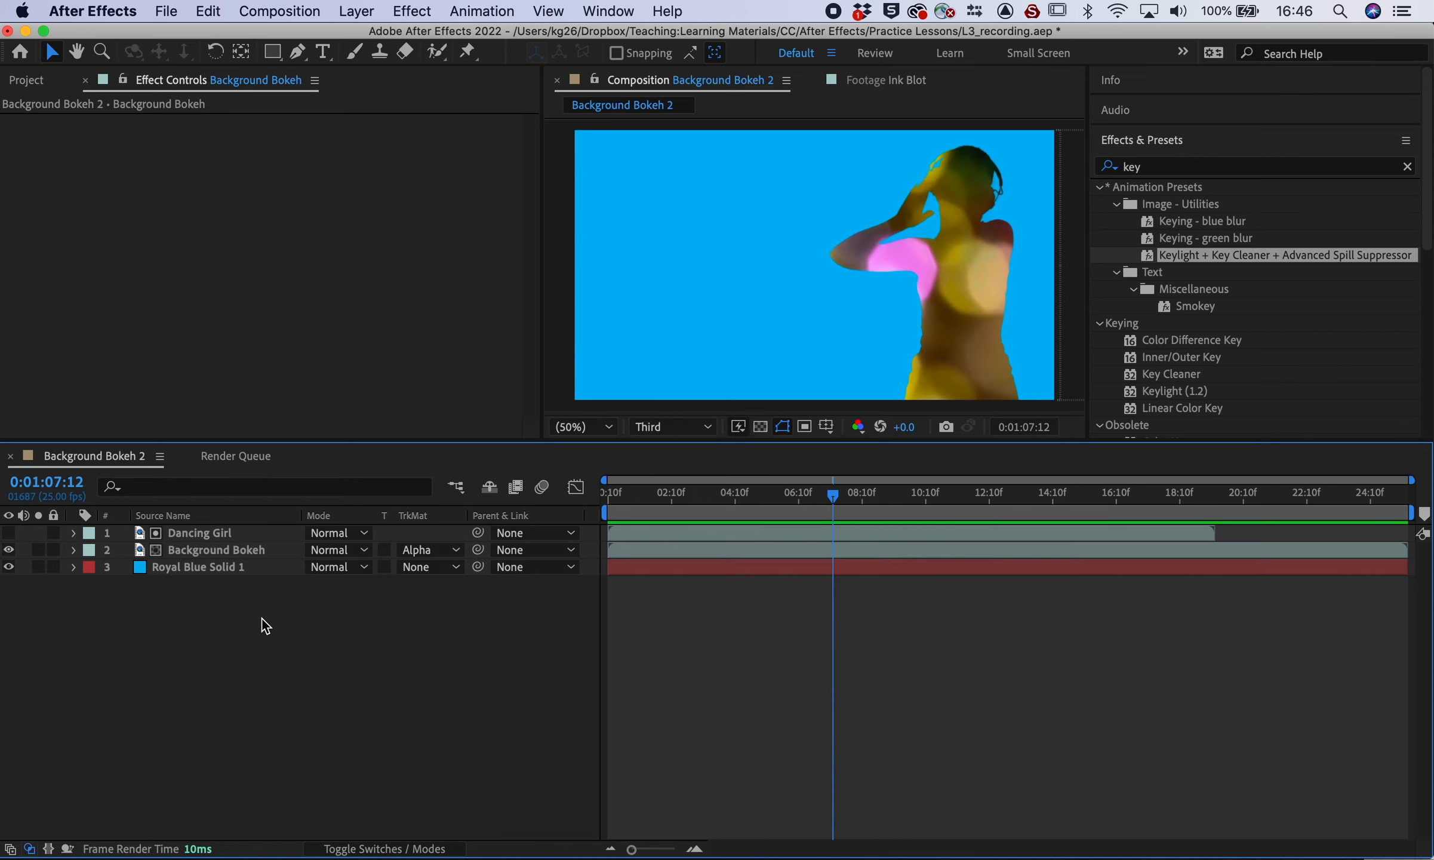
Create the Map JPG 2 composition from the Map JPG image and go to the timeline start
click(31, 84)
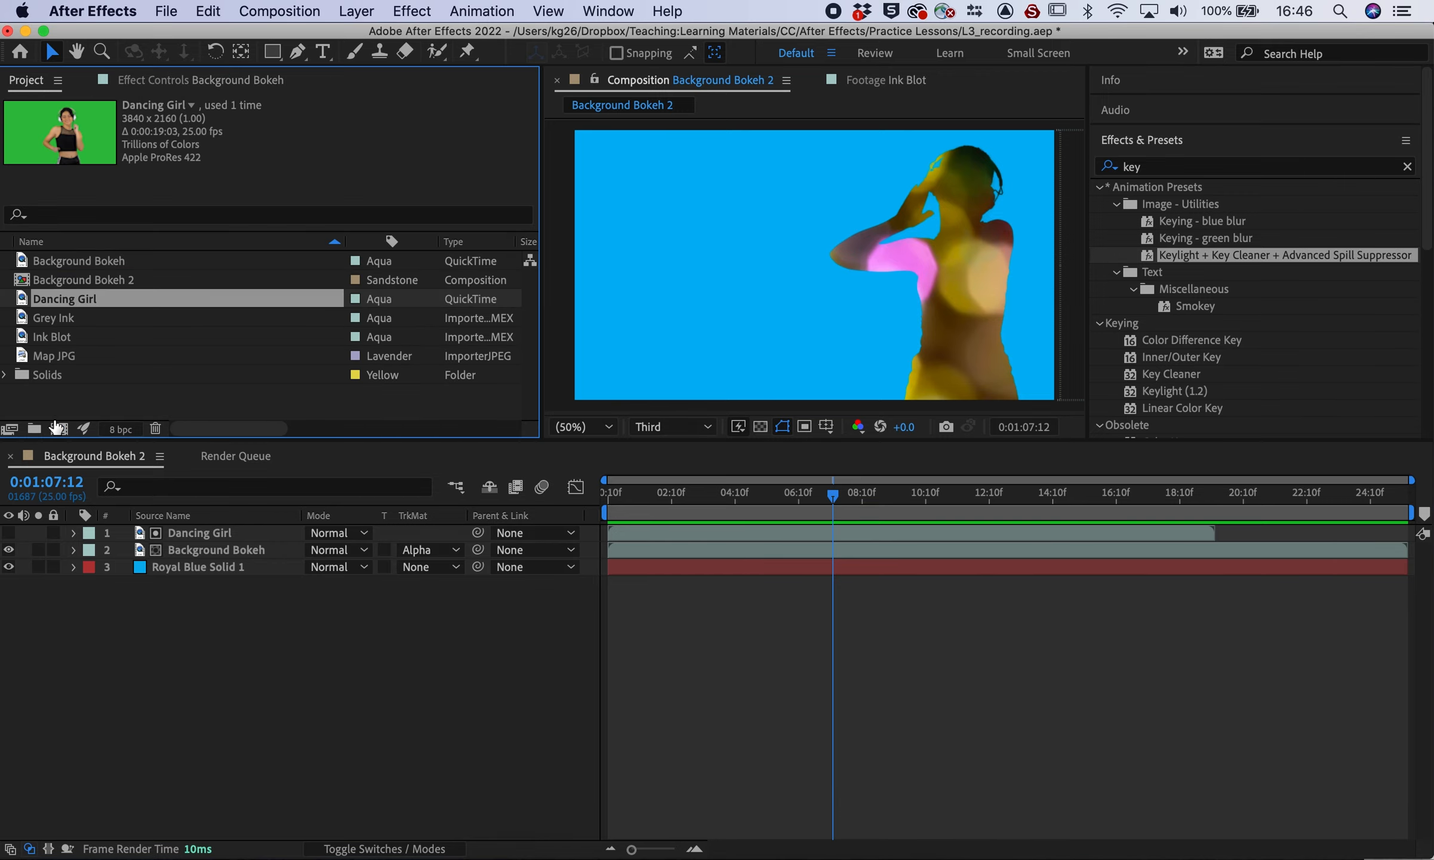
click(44, 393)
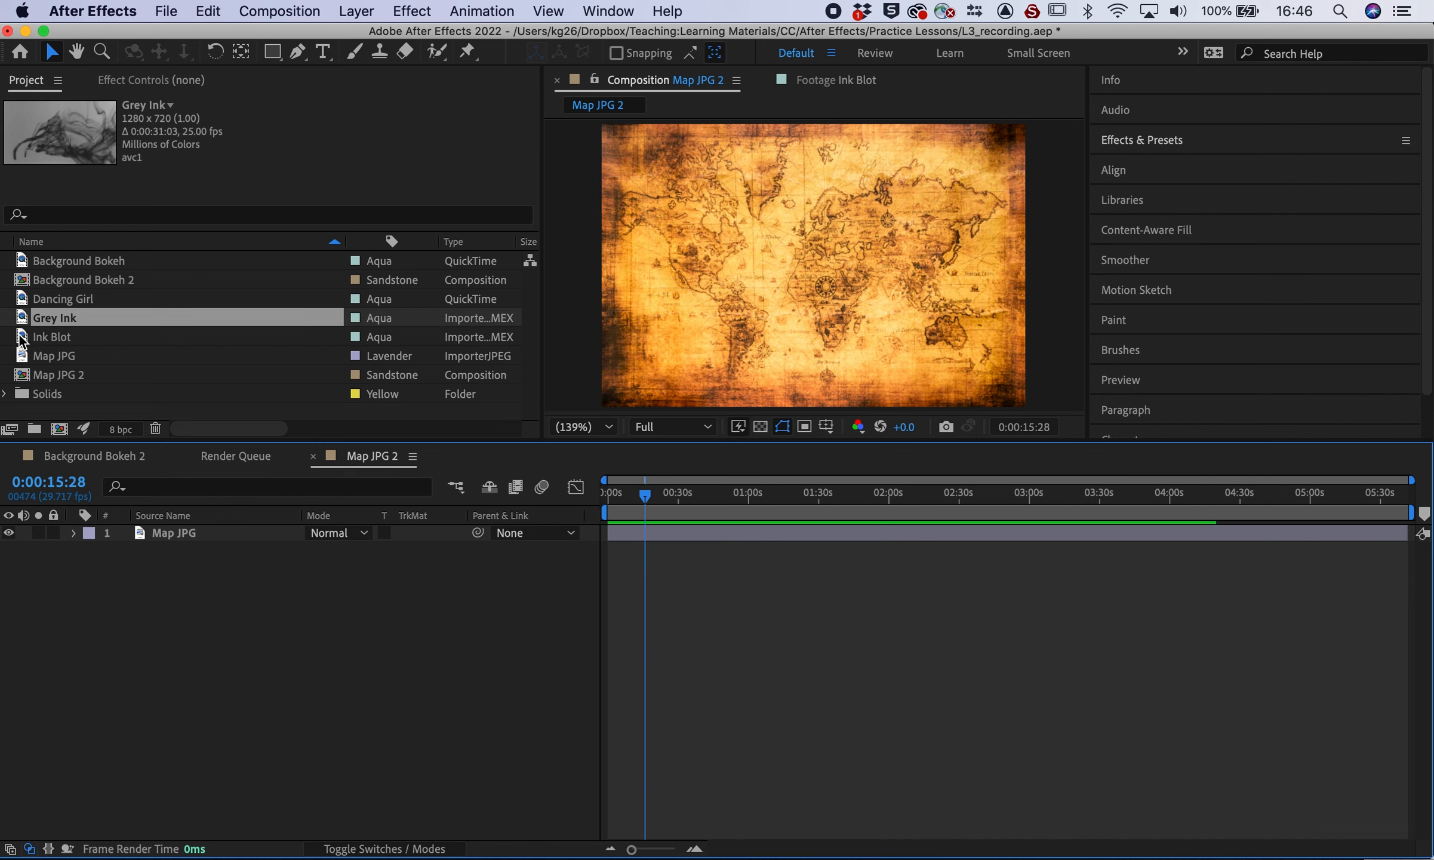
mouse_move(25, 338)
mouse_down()
mouse_move(30, 515)
mouse_move(27, 323)
mouse_move(23, 340)
mouse_up()
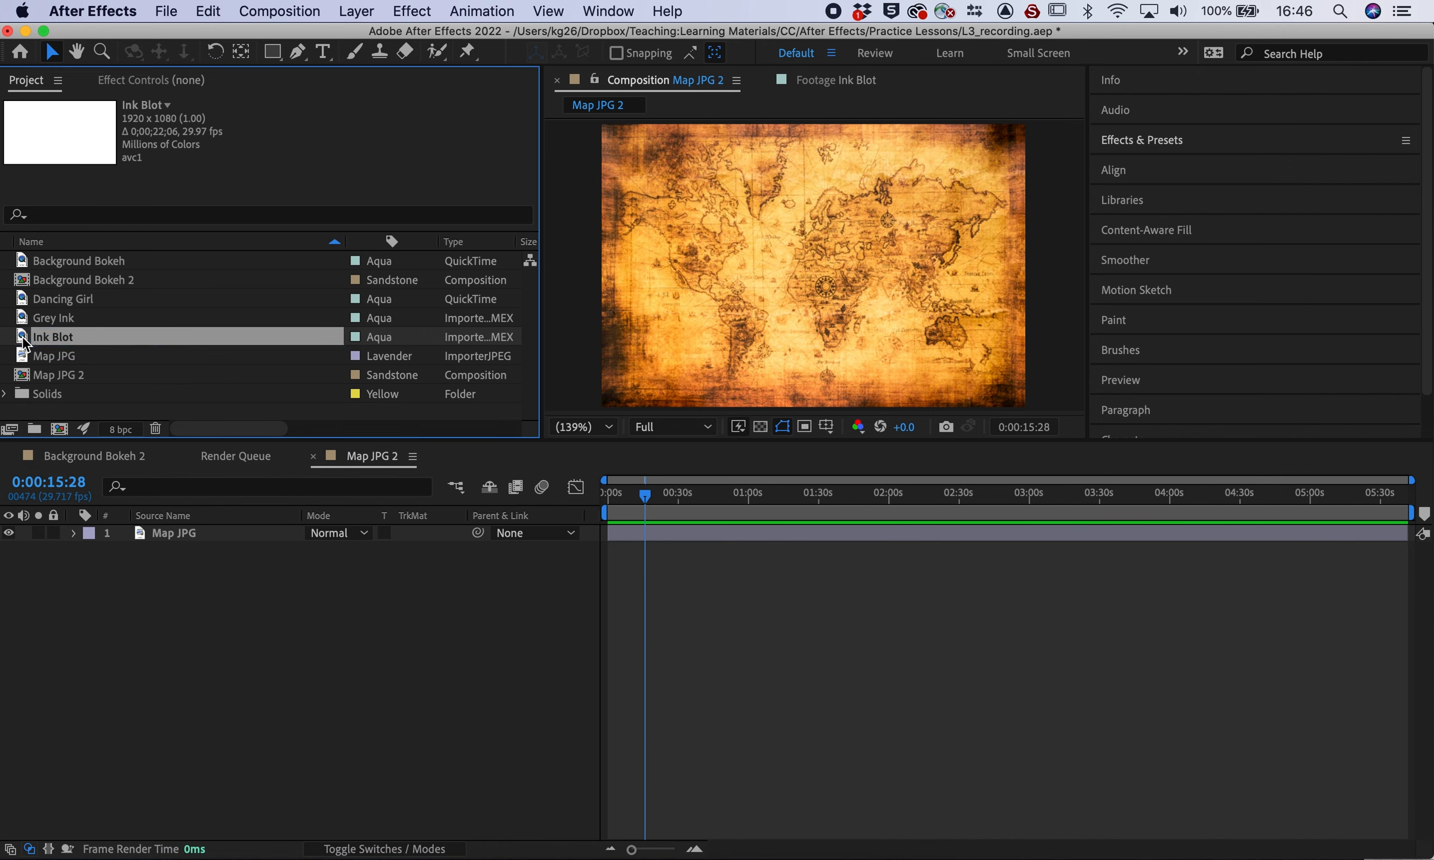
click(212, 698)
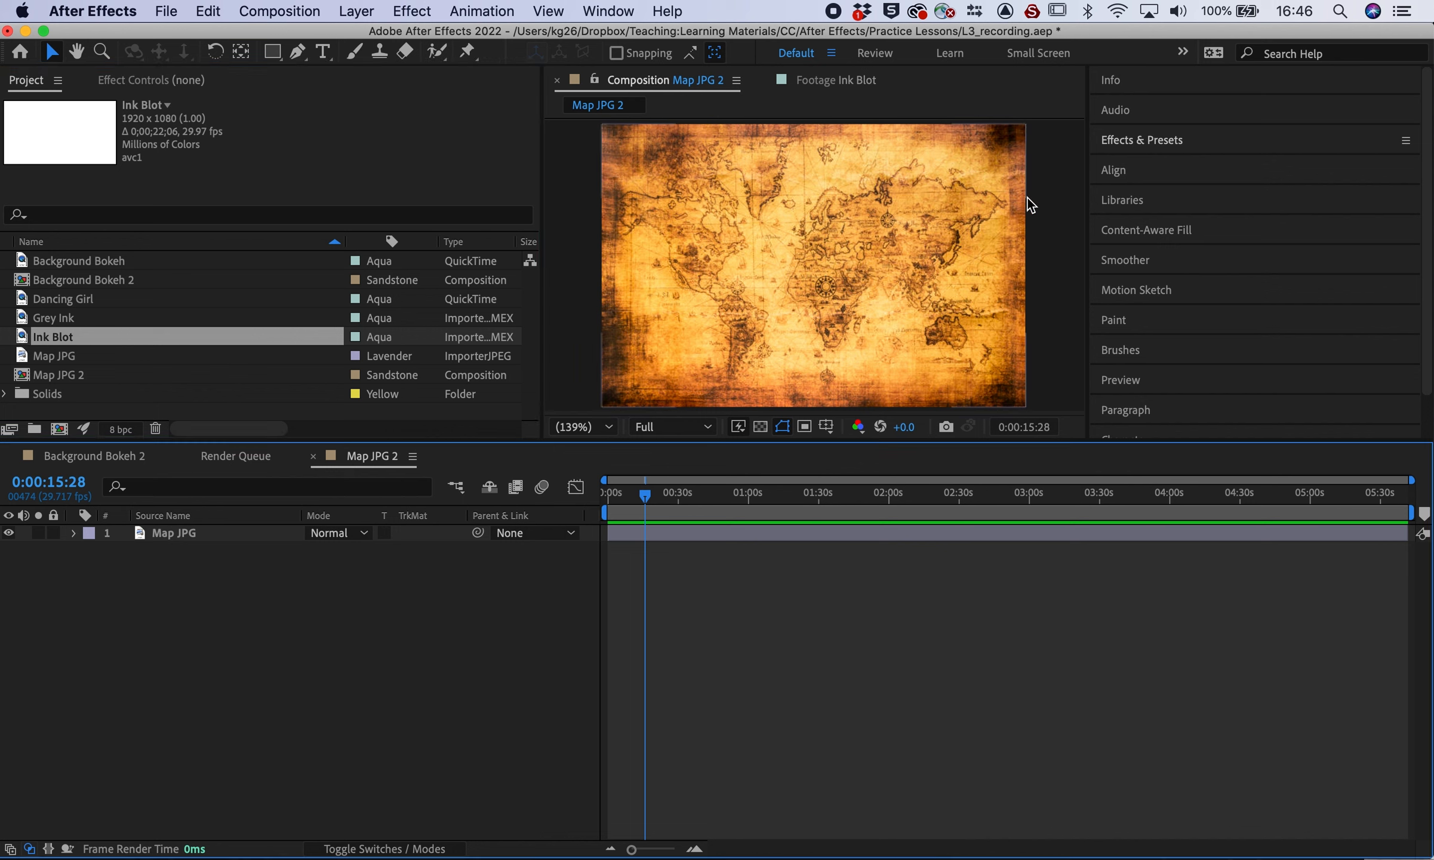
key(Home)
Open and scrub the Ink Blot footage, then return to Map JPG 2
double_click(23, 337)
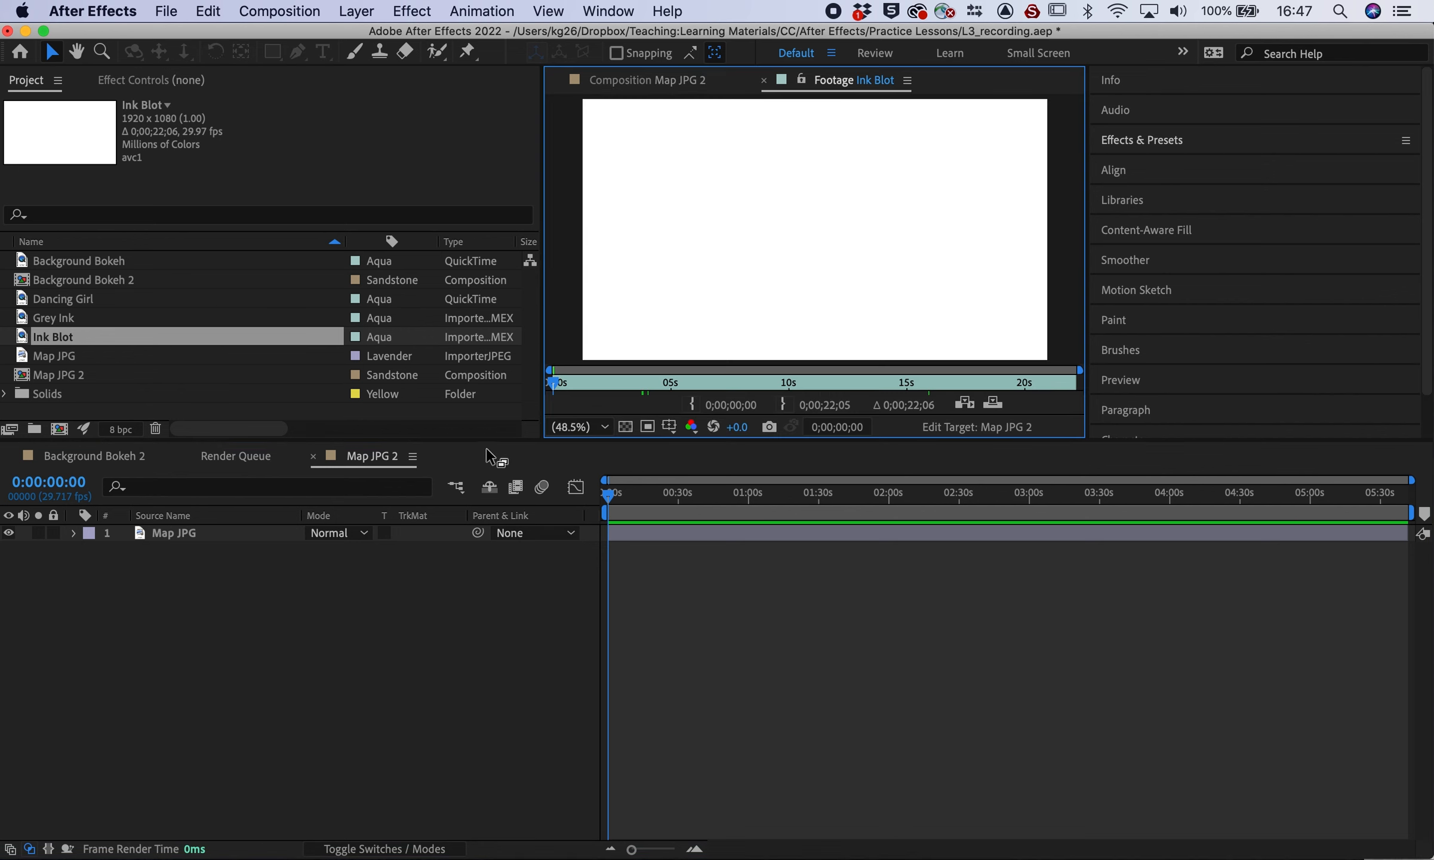
click(567, 385)
mouse_move(570, 388)
mouse_down()
mouse_move(543, 390)
mouse_move(776, 384)
mouse_move(337, 408)
mouse_up()
click(630, 80)
Add Ink Blot above Map JPG as its Luma Matte and hide the Ink Blot layer
drag(22, 342, 32, 529)
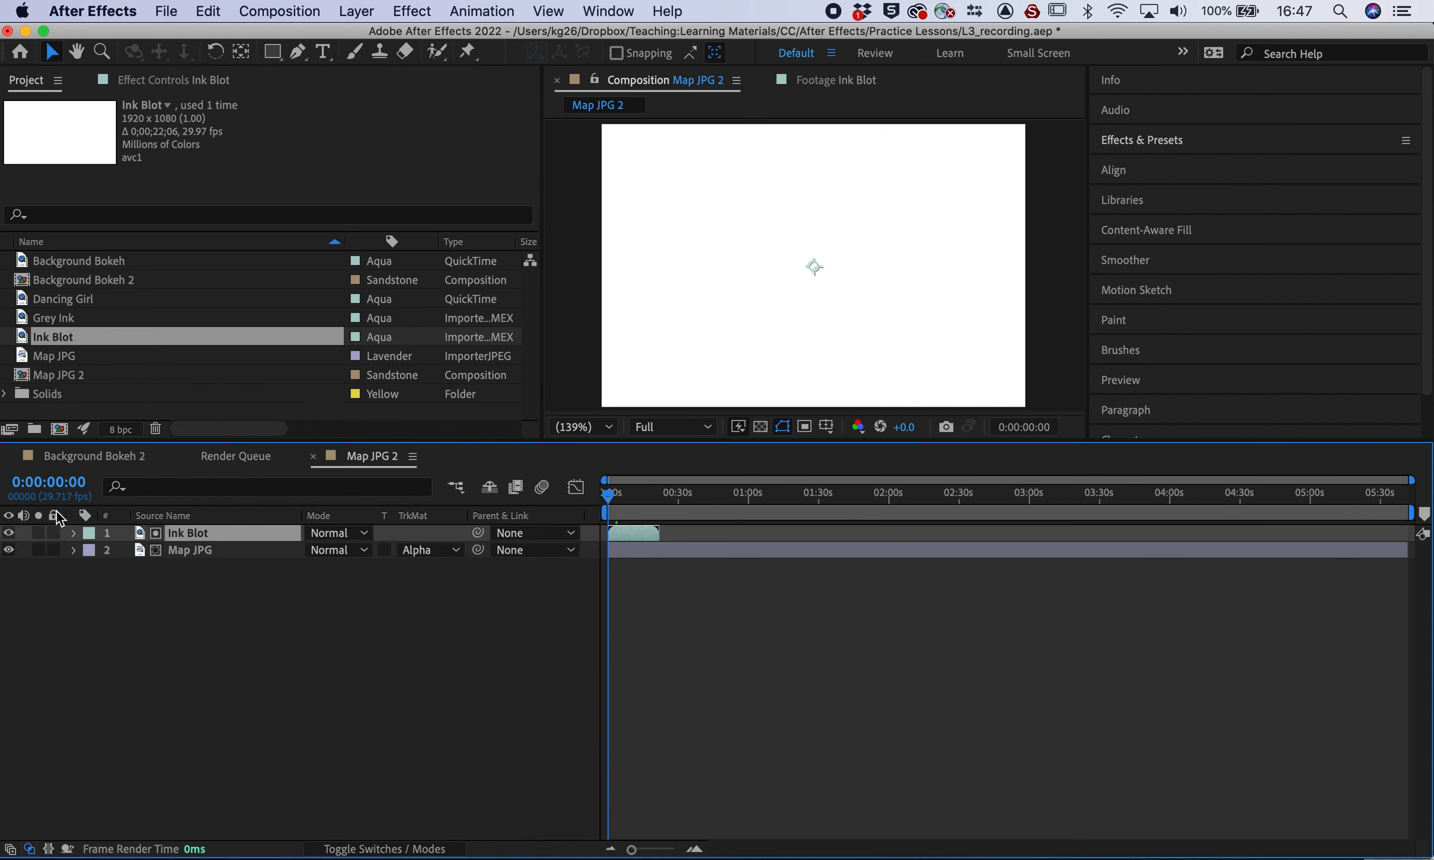
click(422, 549)
click(447, 640)
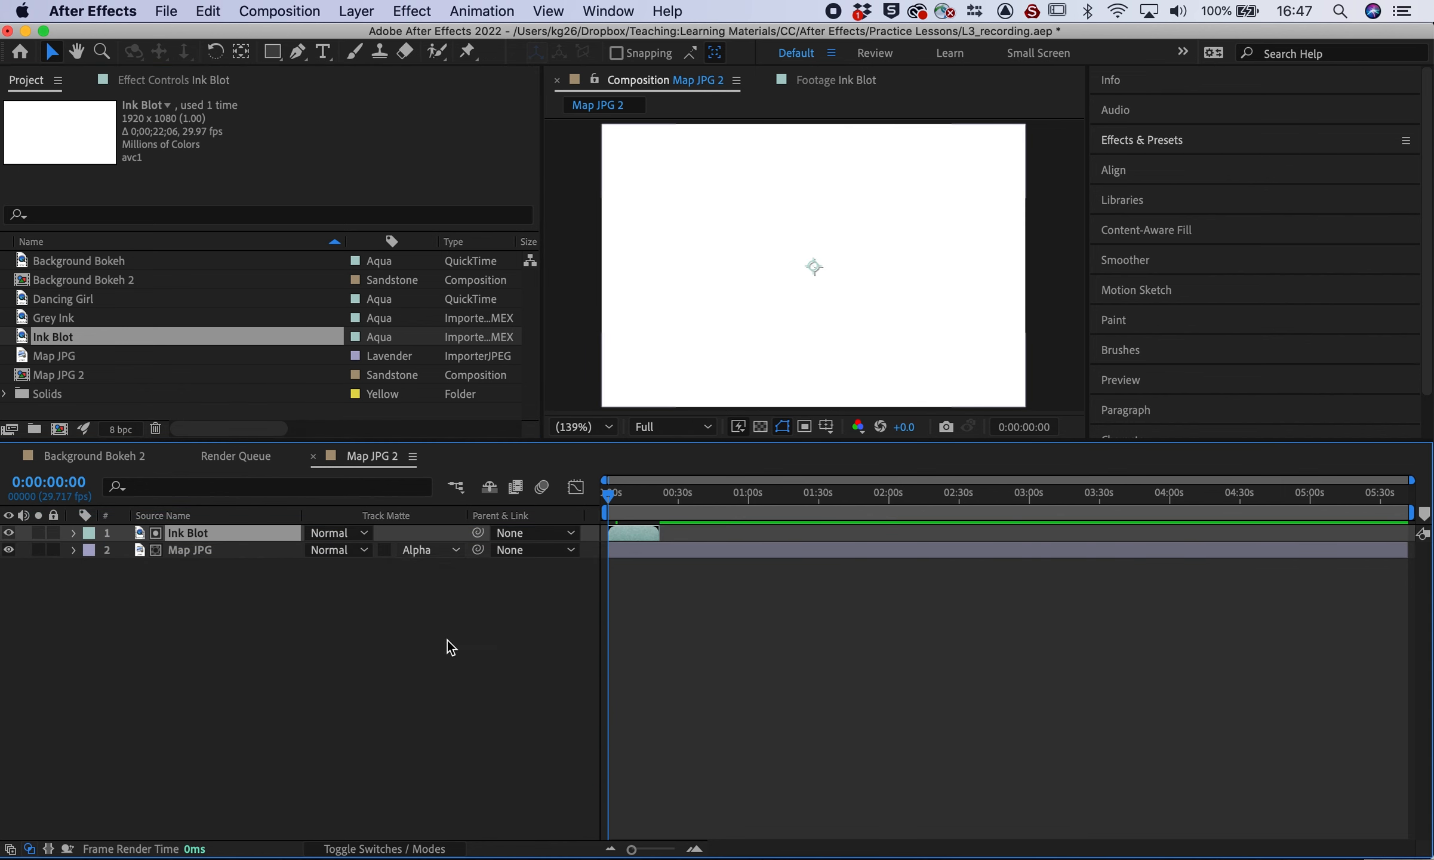
click(430, 549)
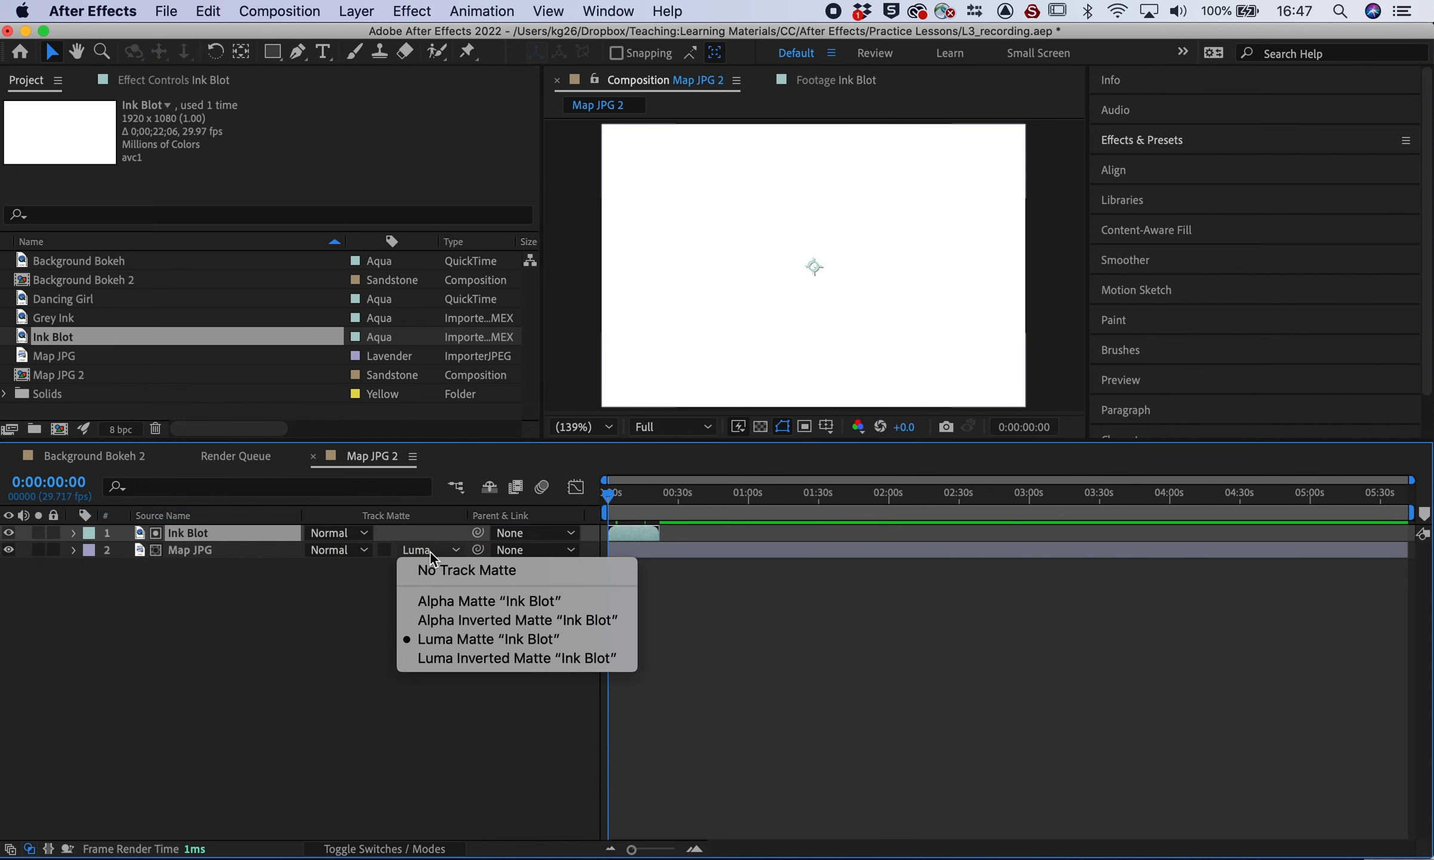
click(545, 640)
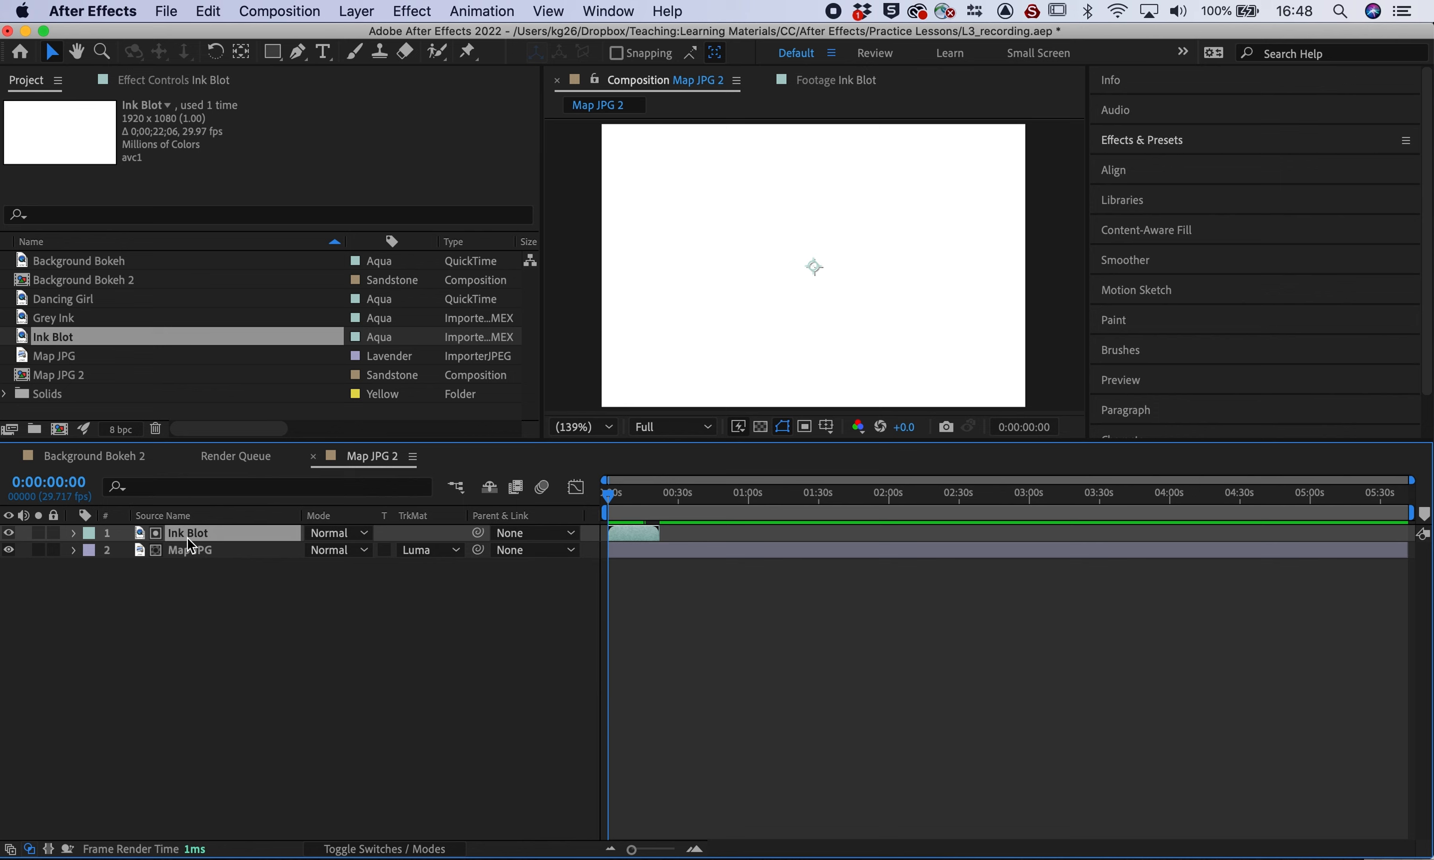
click(10, 532)
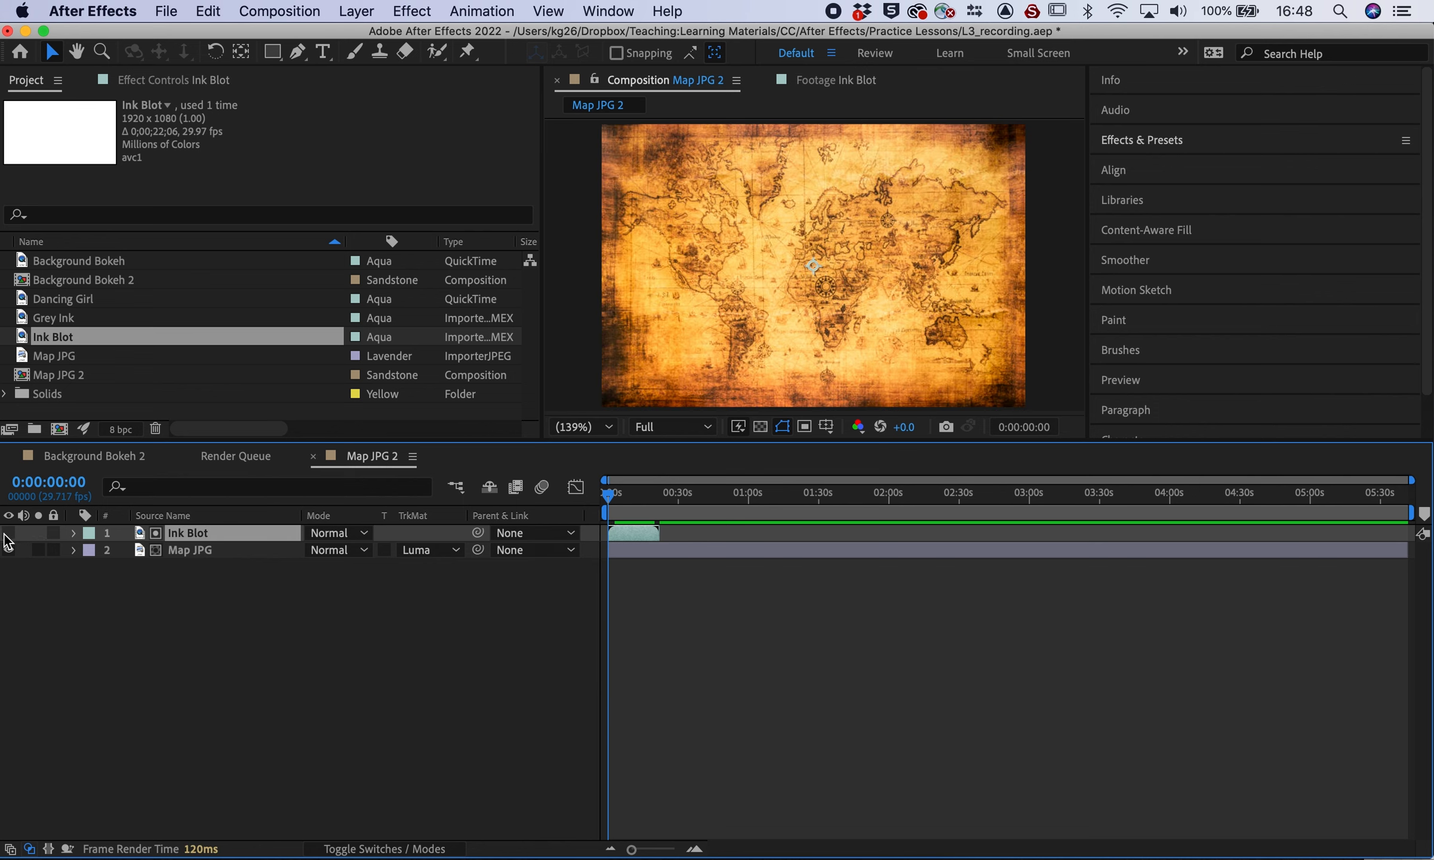
Hide the Ink Blot layer and preview the map as the blot spreads
click(9, 534)
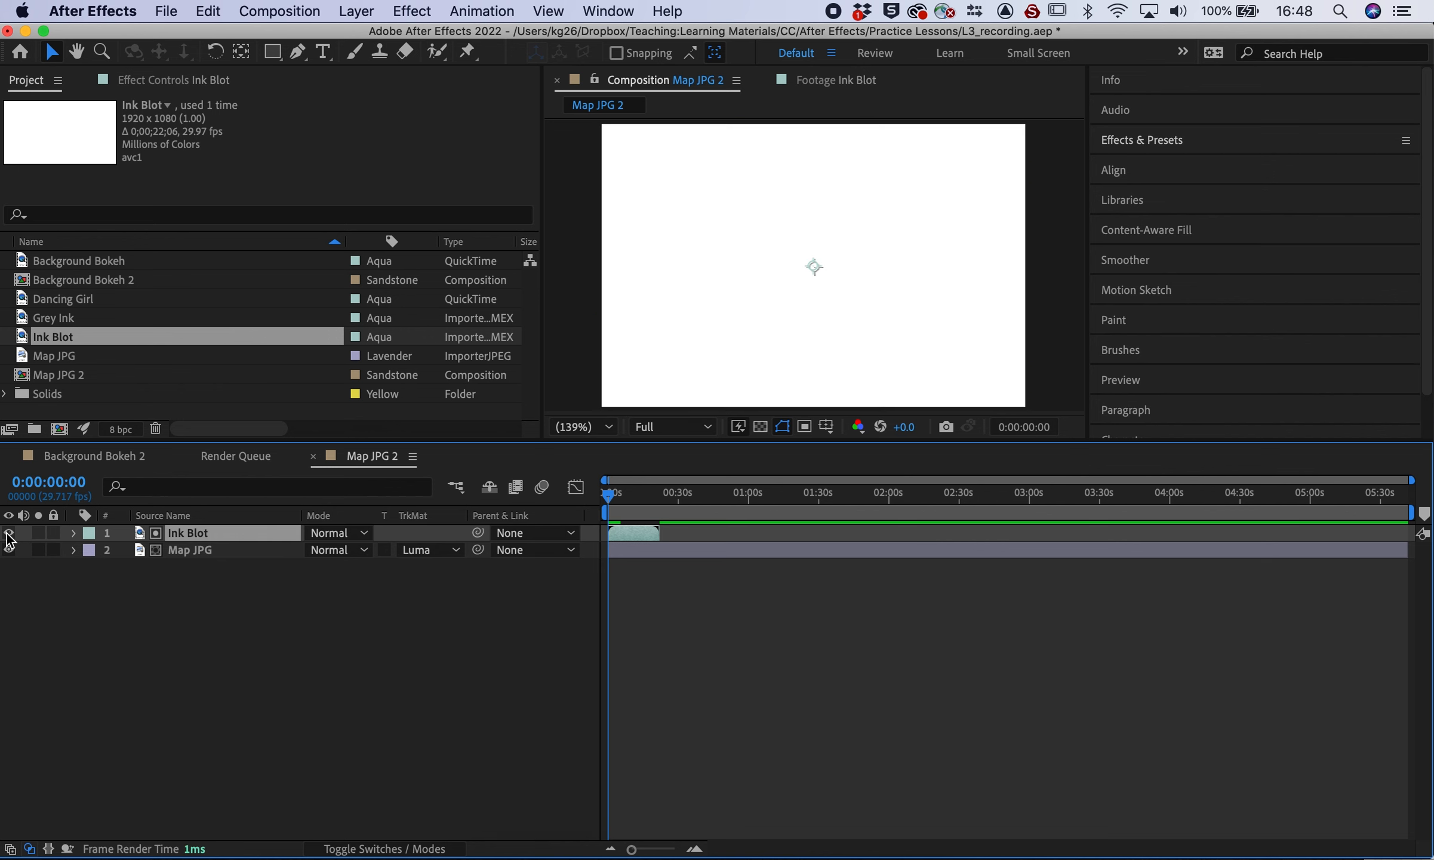
click(10, 534)
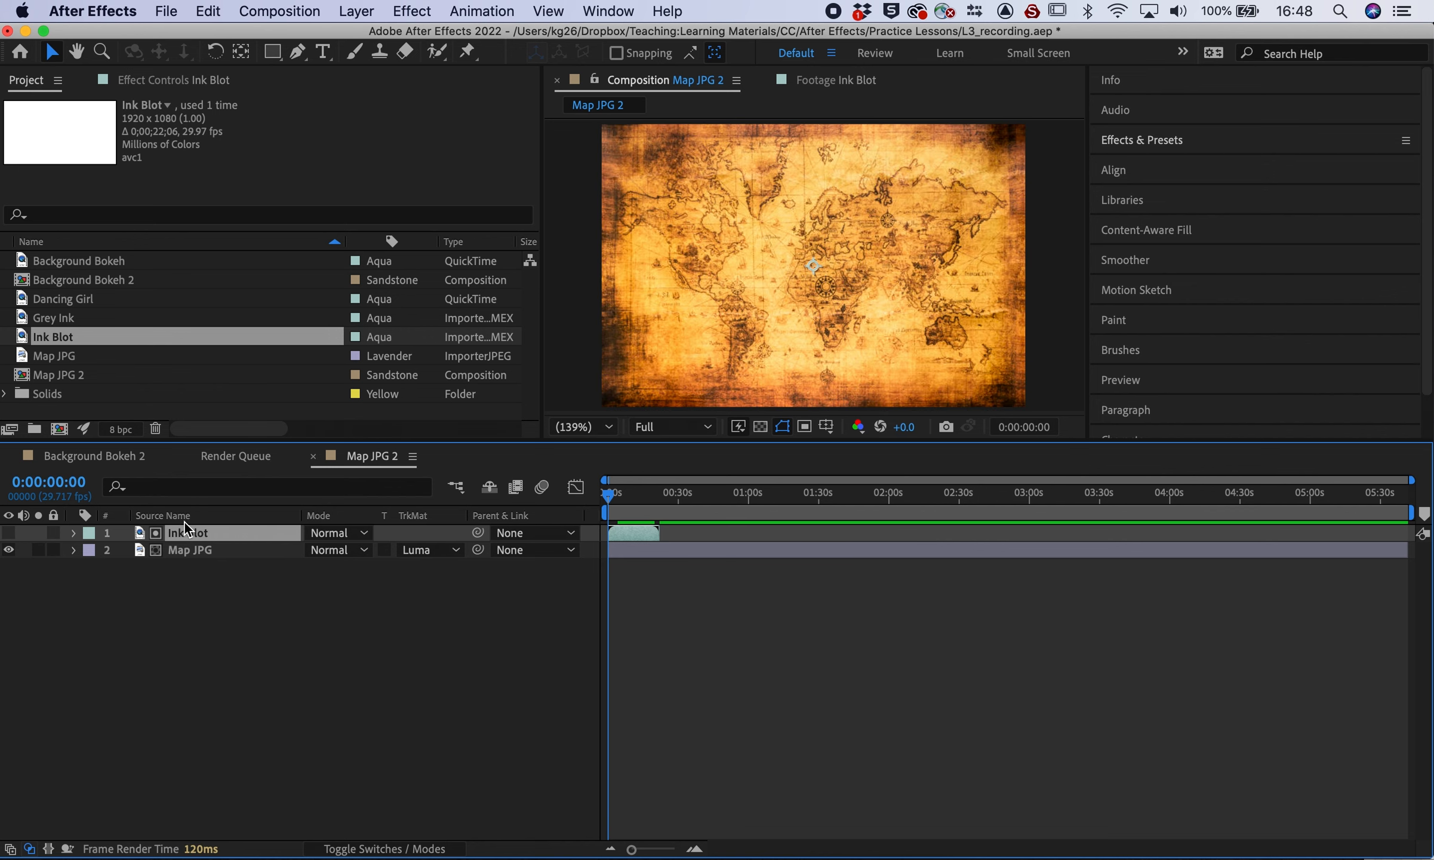
key(space)
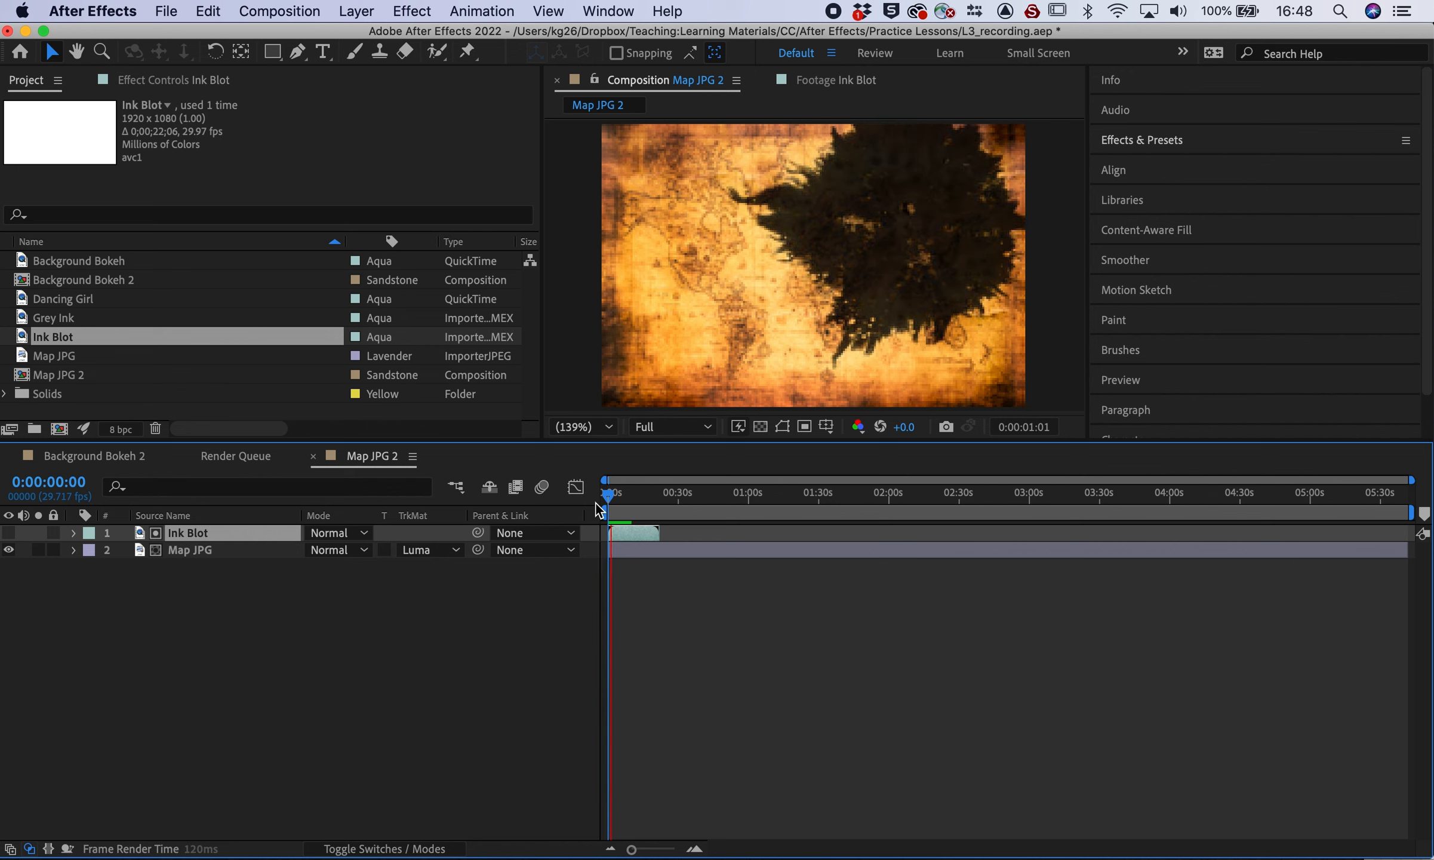
key(space)
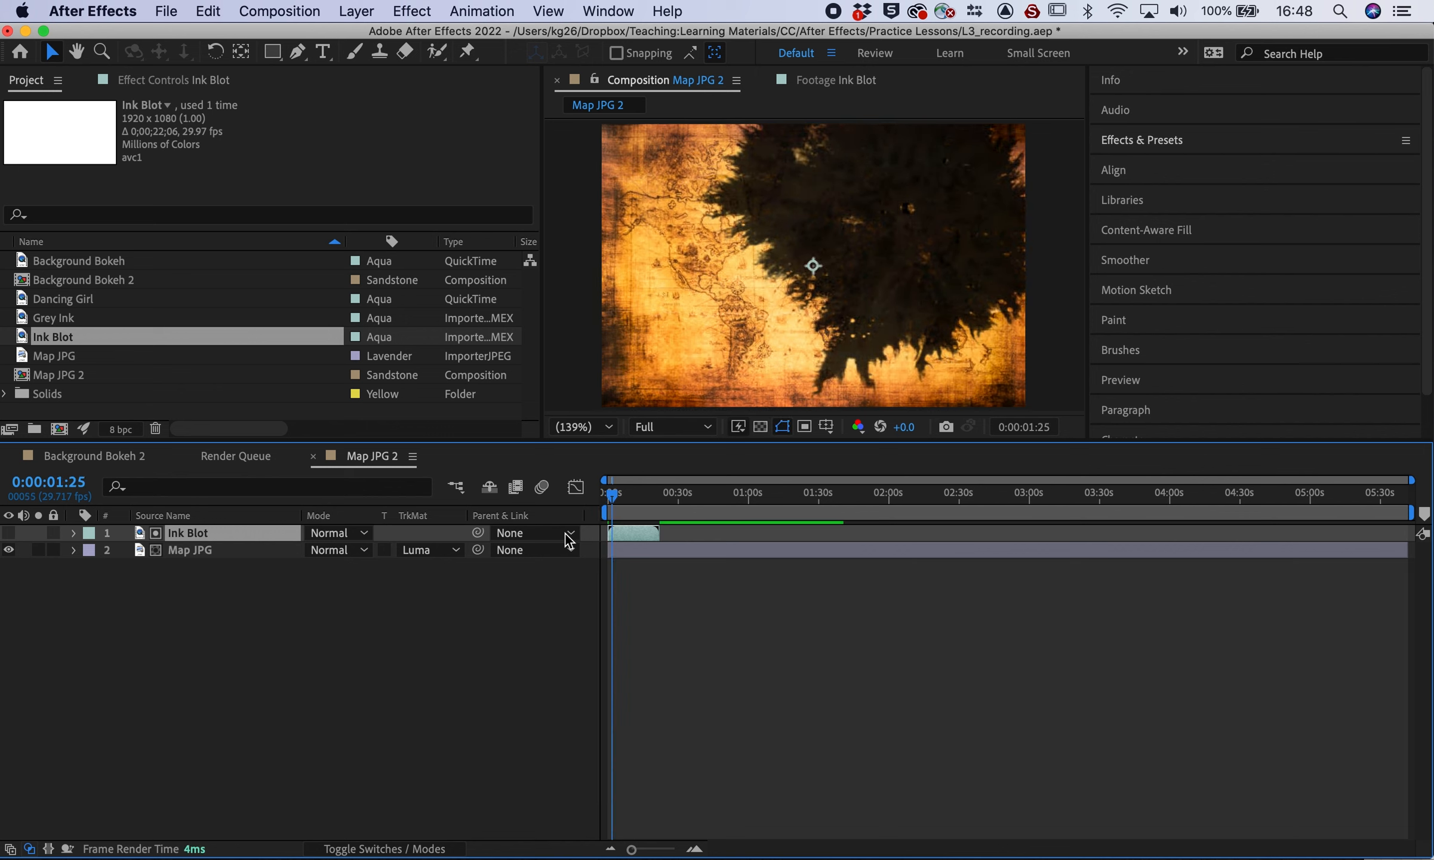
drag(611, 494, 639, 497)
Set Map JPG's Track Matte to Luma Inverted Matte 'Ink Blot' and preview from the start
click(444, 549)
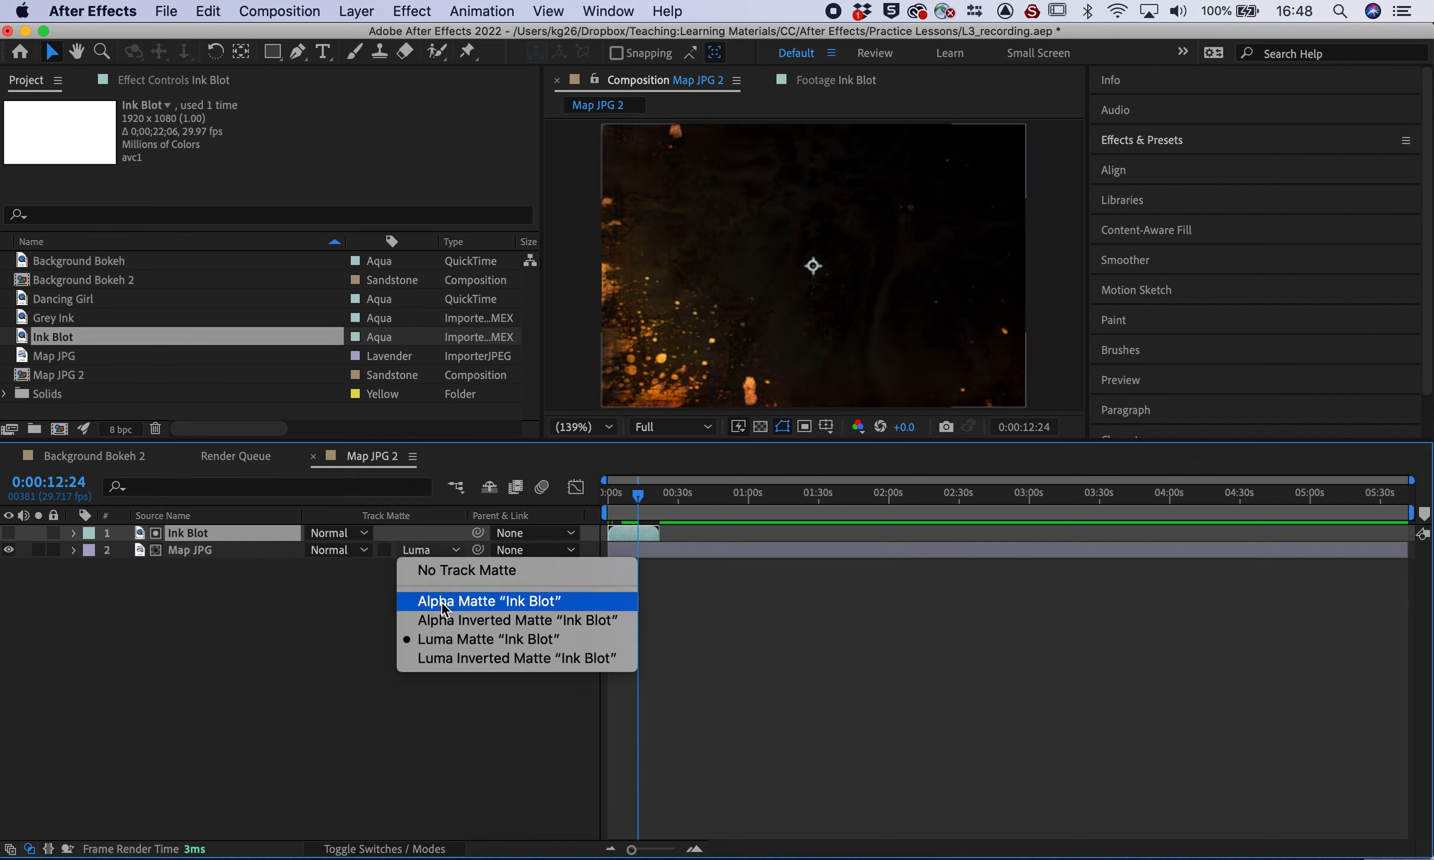
click(444, 659)
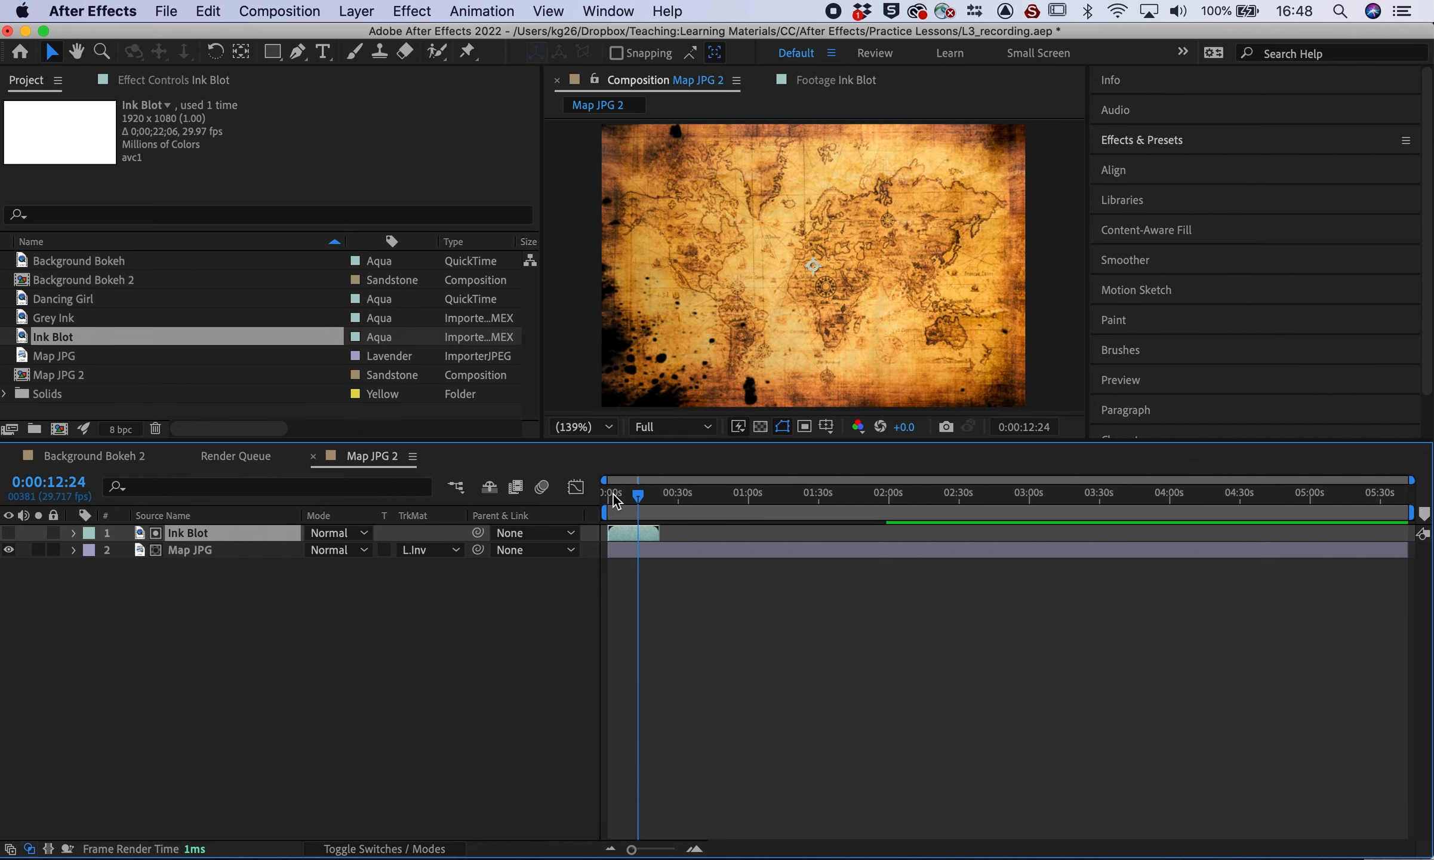
click(613, 494)
drag(614, 501, 600, 494)
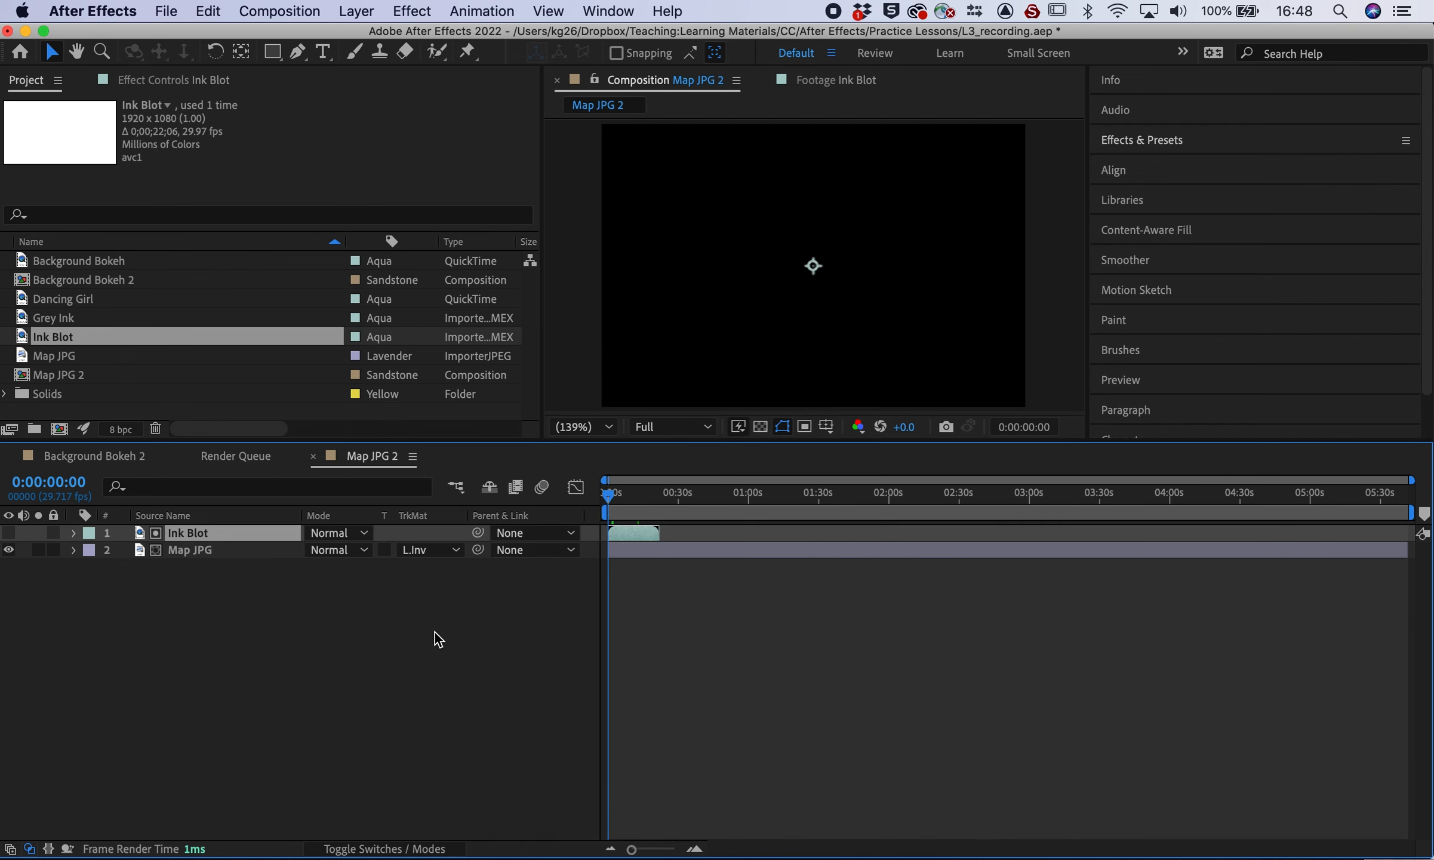
click(429, 549)
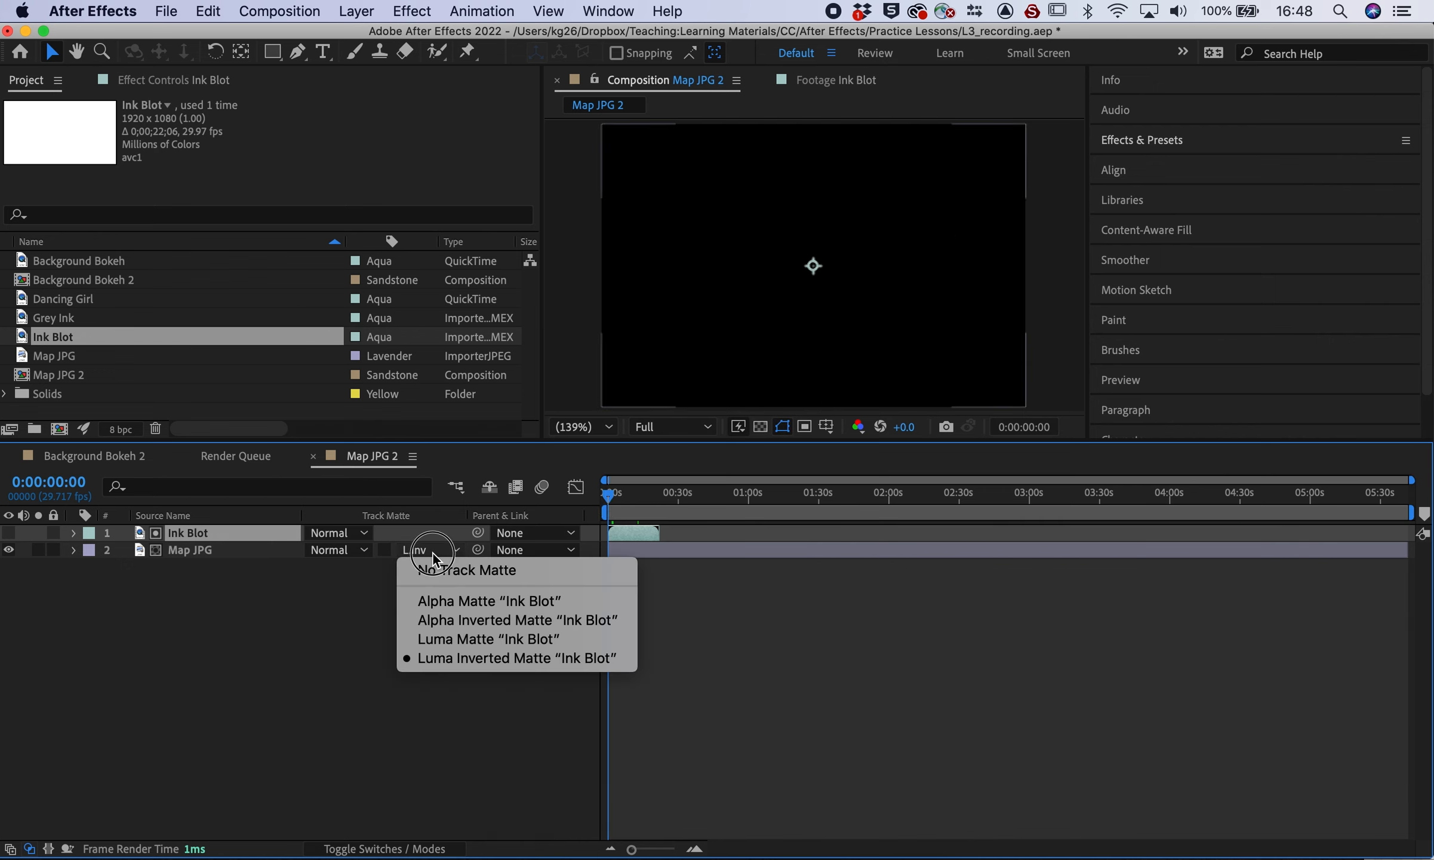
click(307, 666)
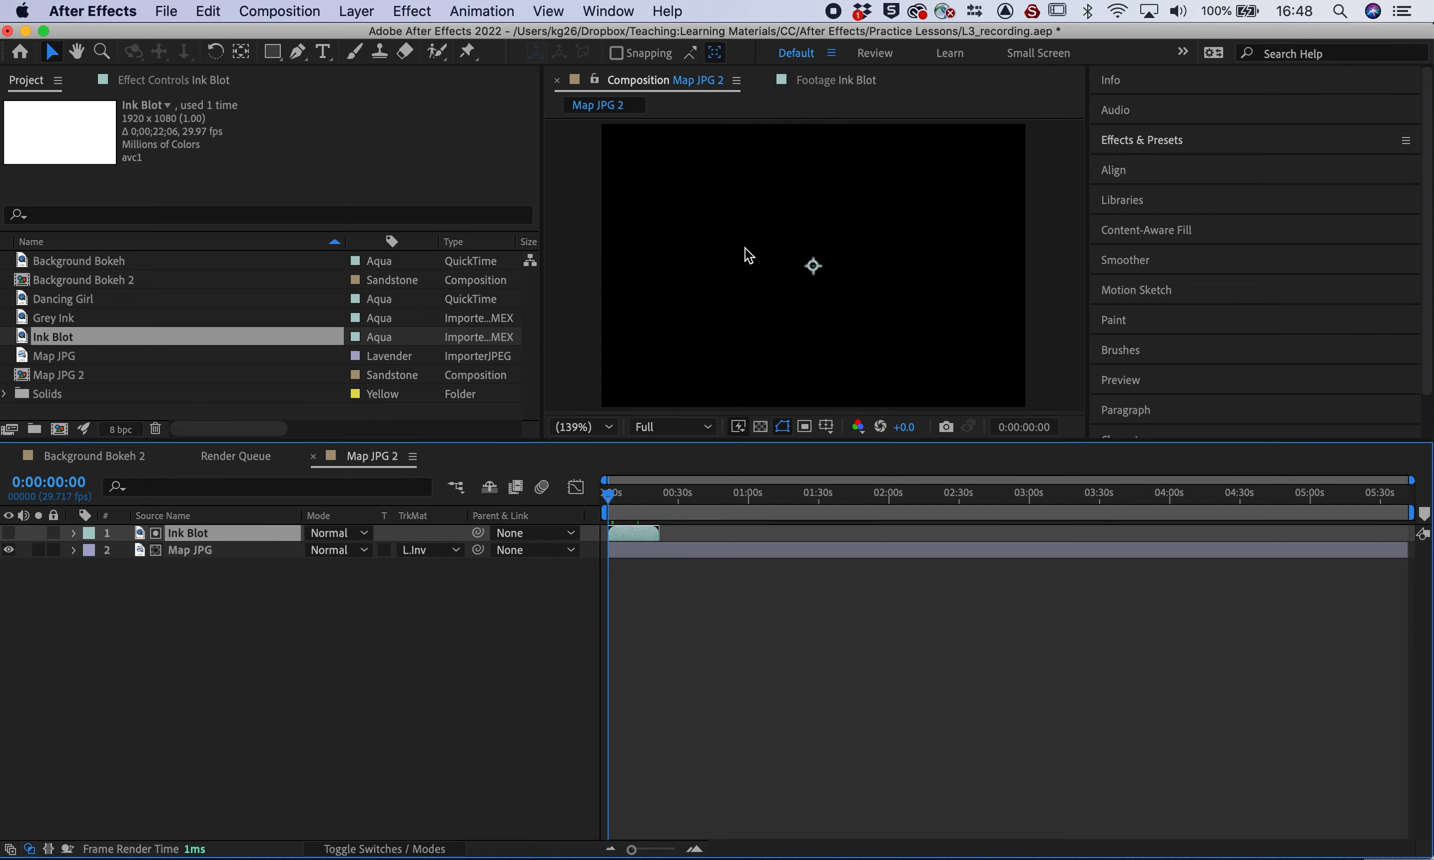
key(space)
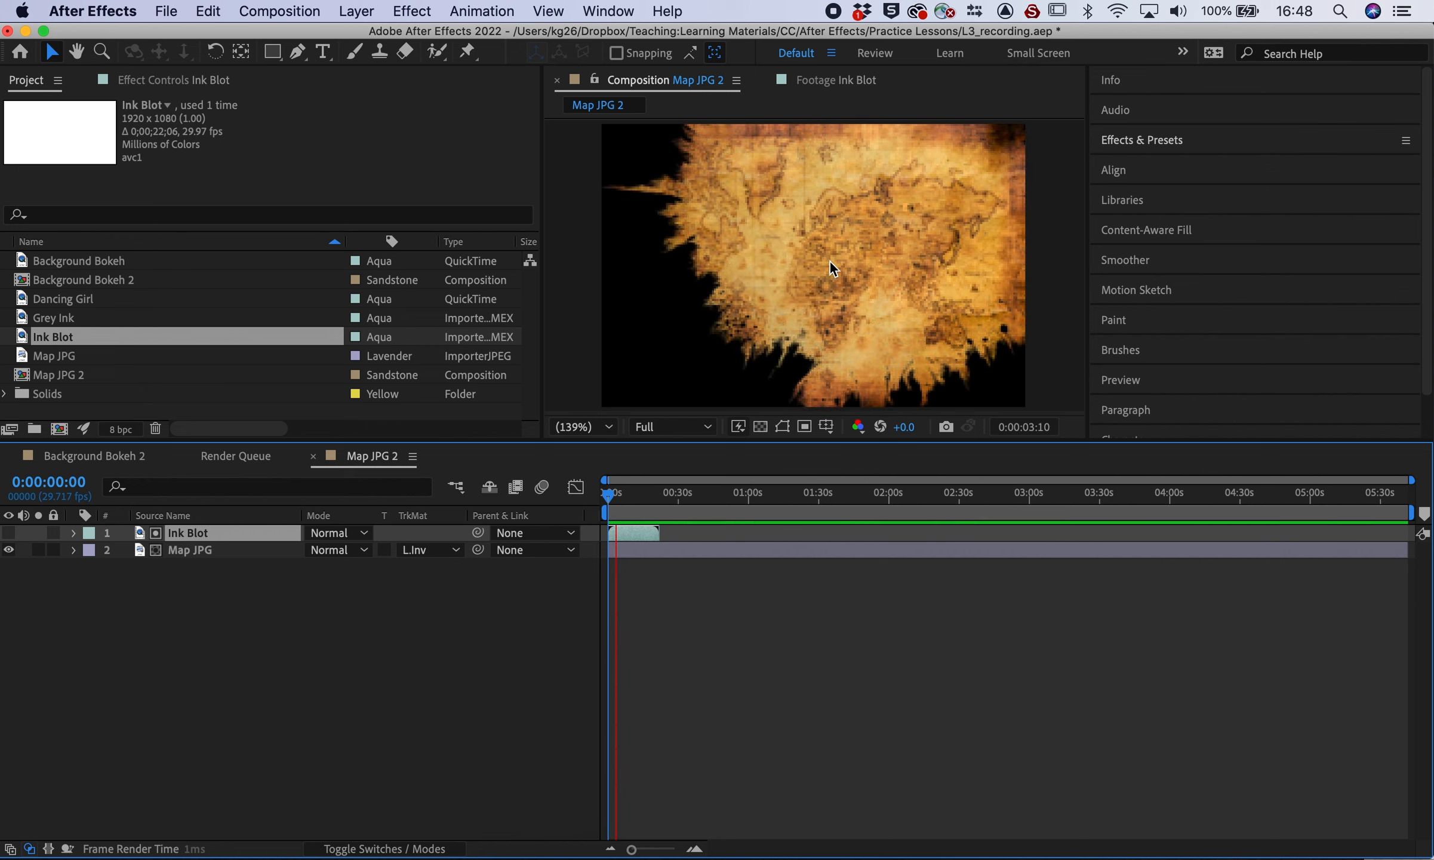
Stop the preview, try moving Ink Blot below Map JPG, undo it, then delete Ink Blot
key(space)
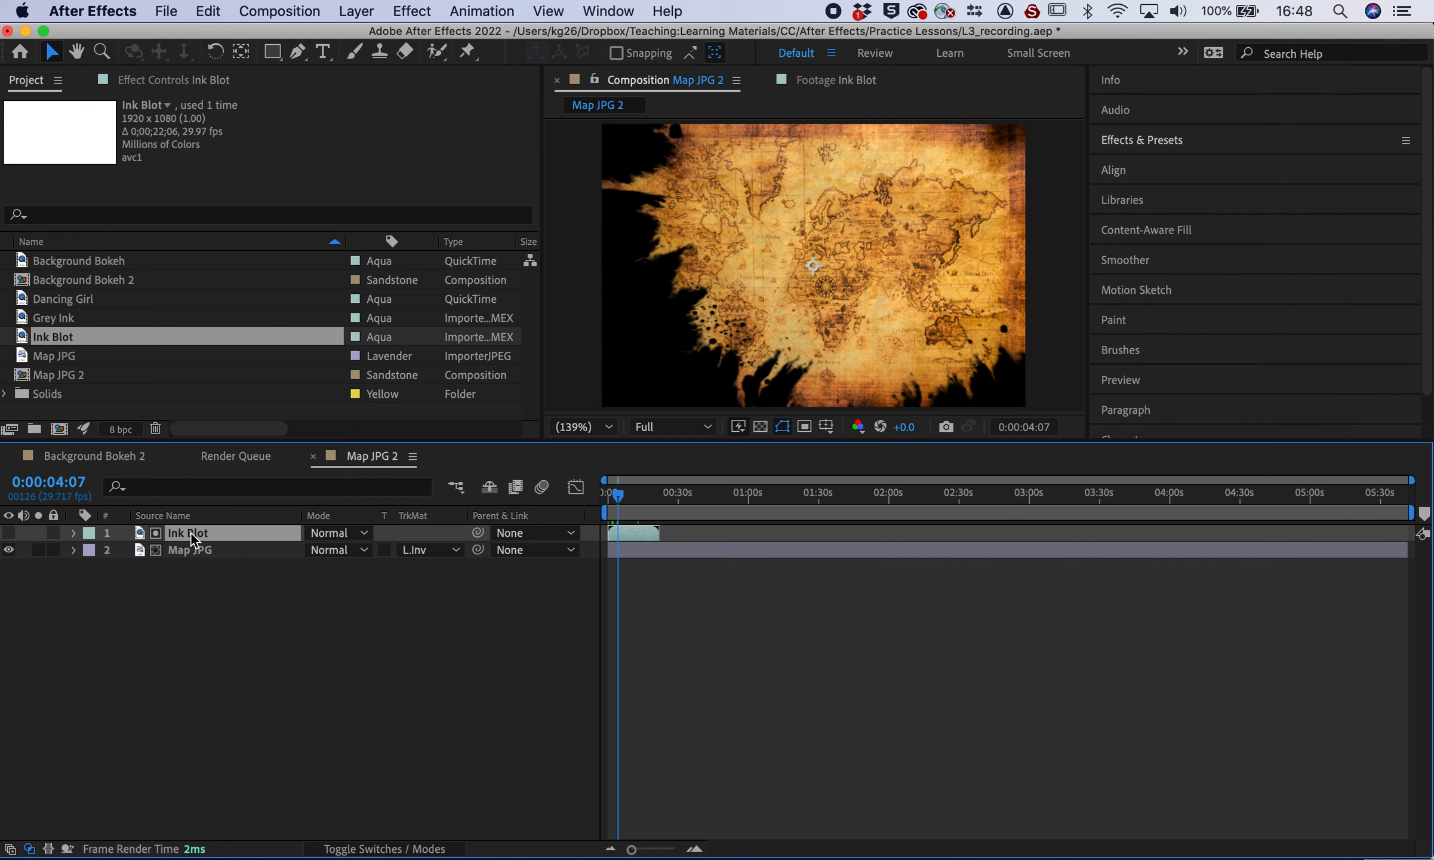
drag(191, 533, 191, 579)
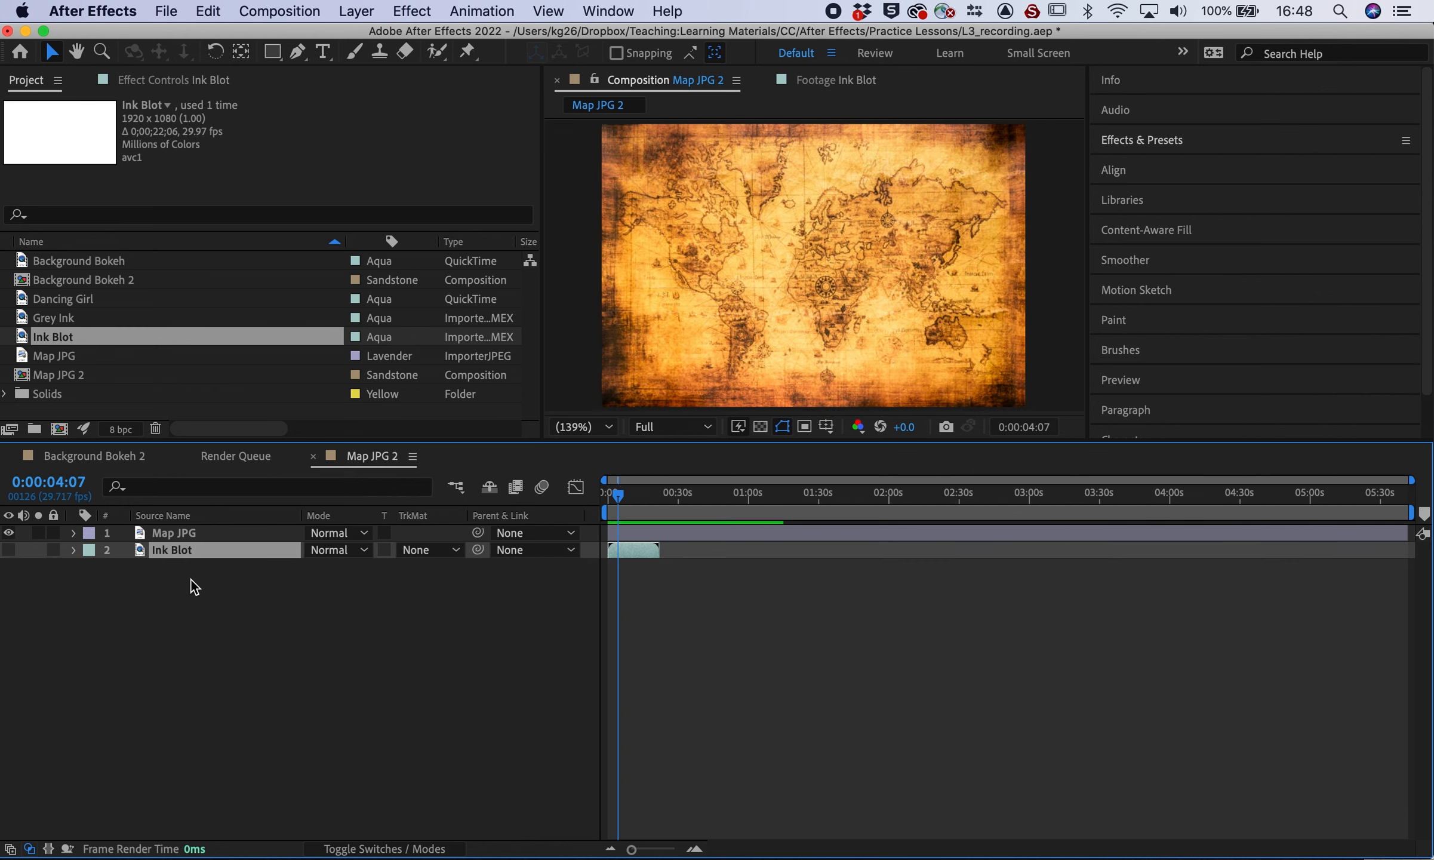
key(super+z)
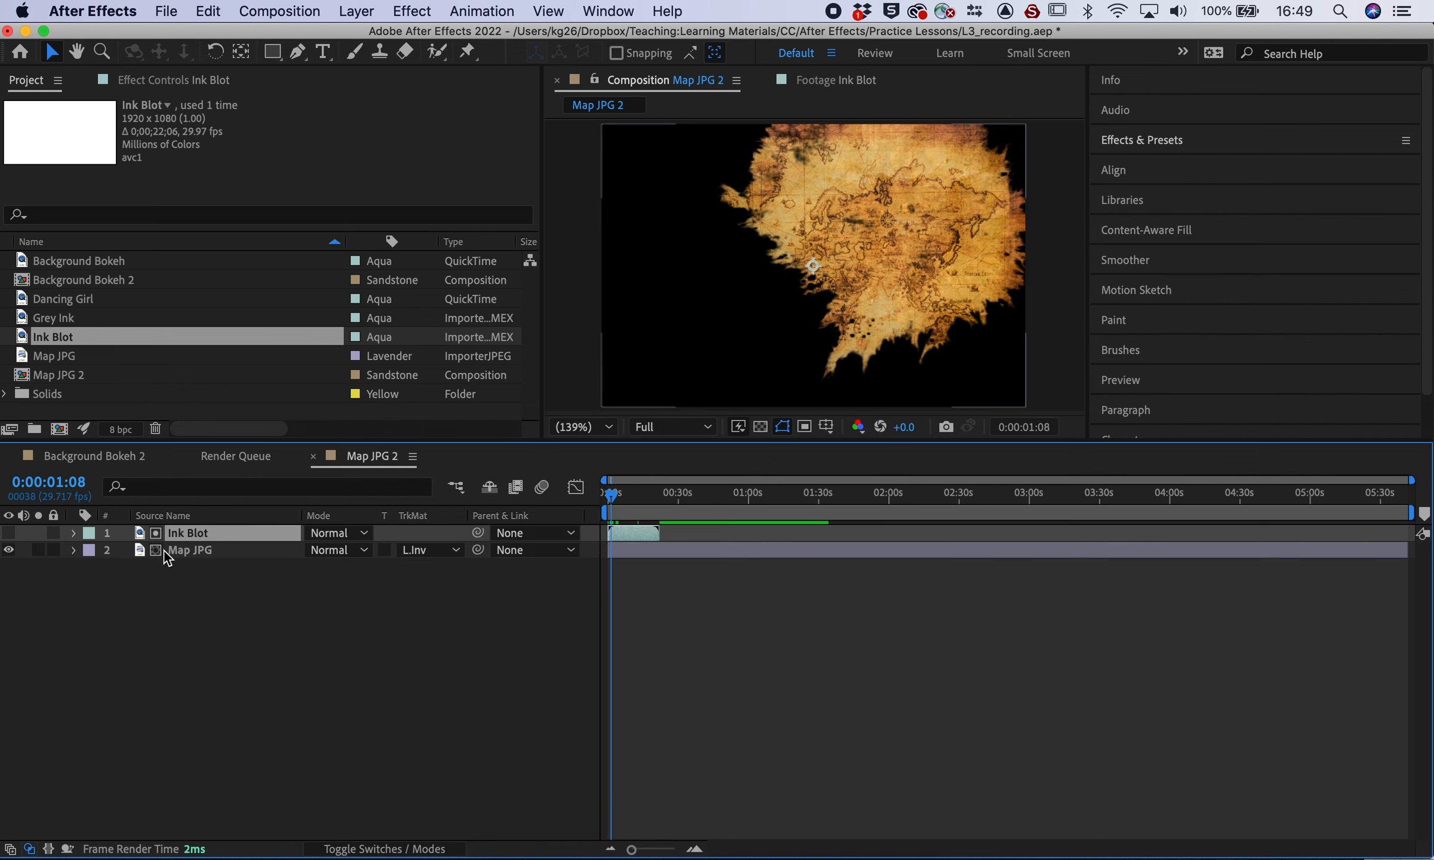
key(Delete)
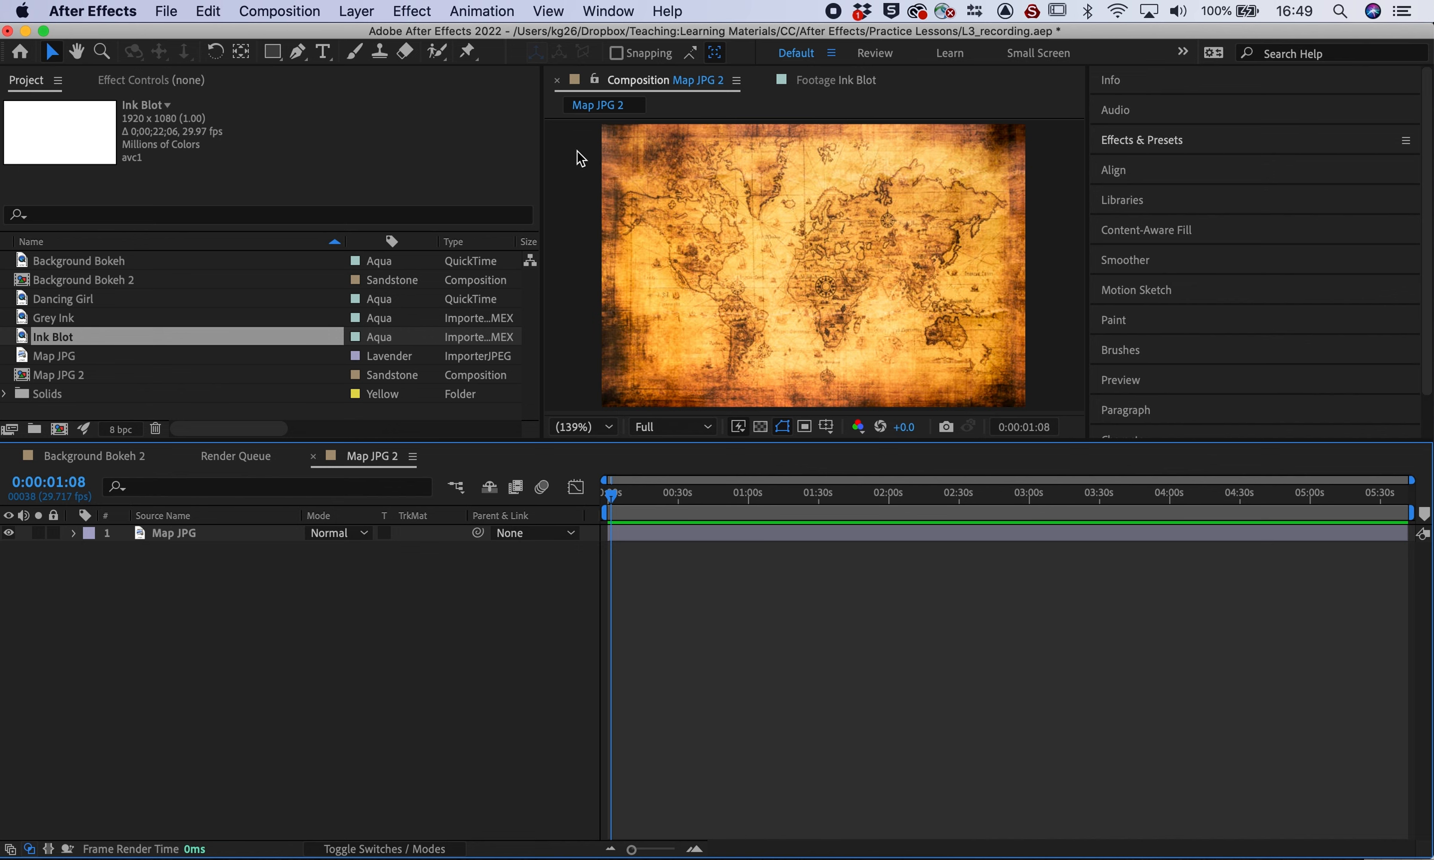
Add a 'TREASURE ISLAND' text layer on the map and position it
click(322, 51)
click(672, 293)
text(T)
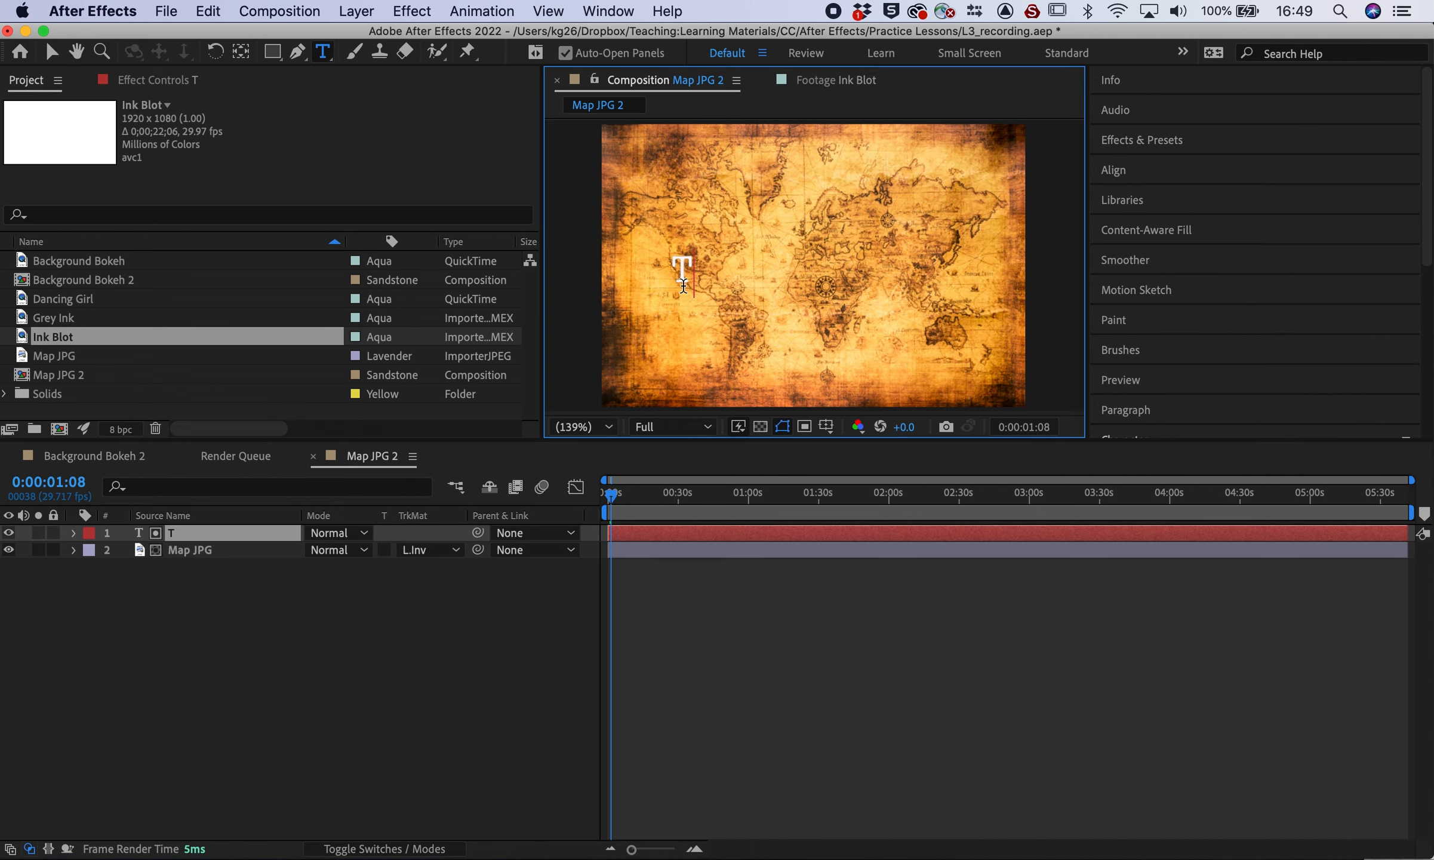
text(REASURE)
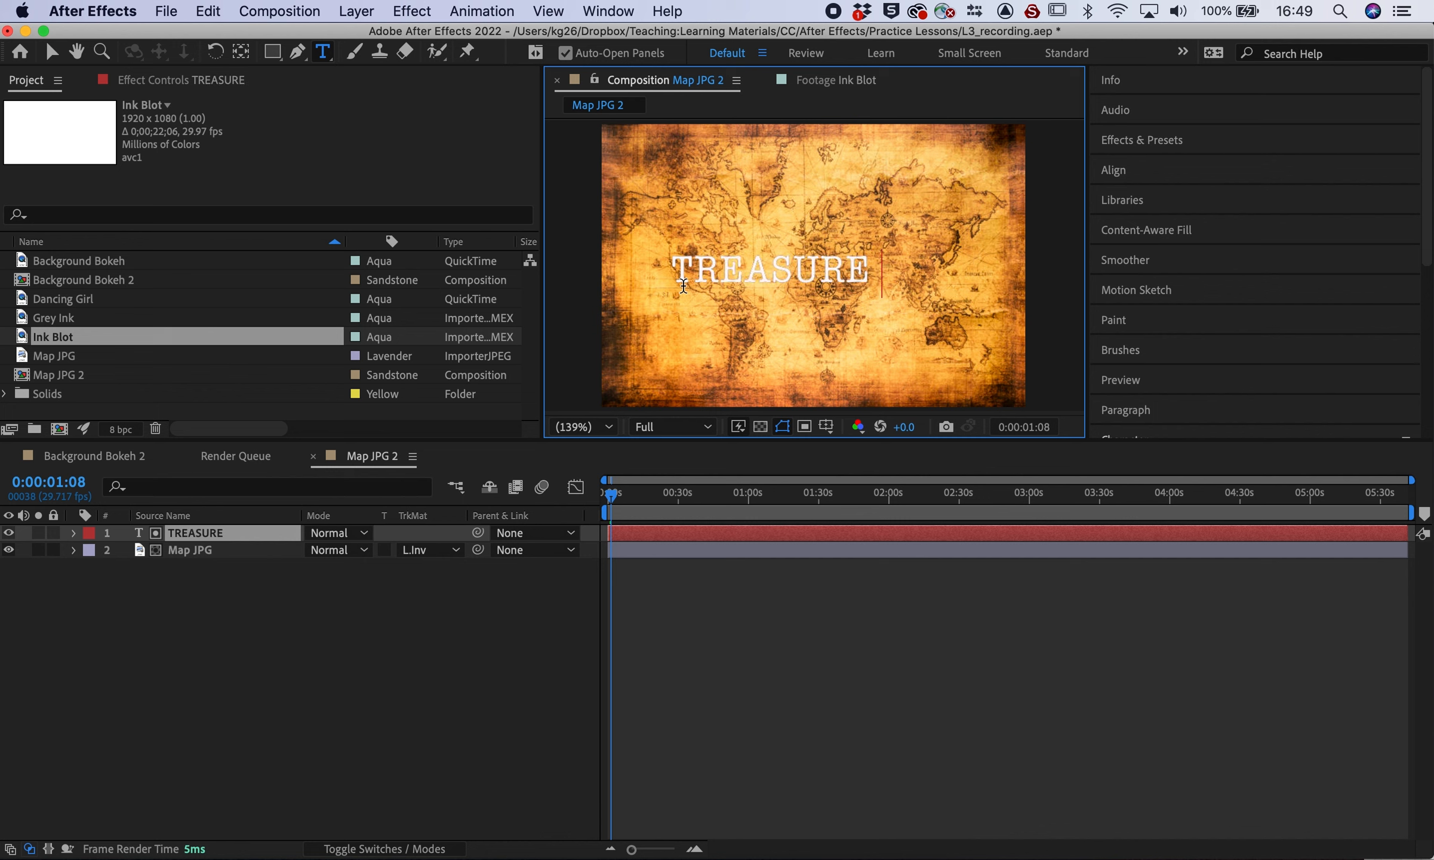
text( ISLAND)
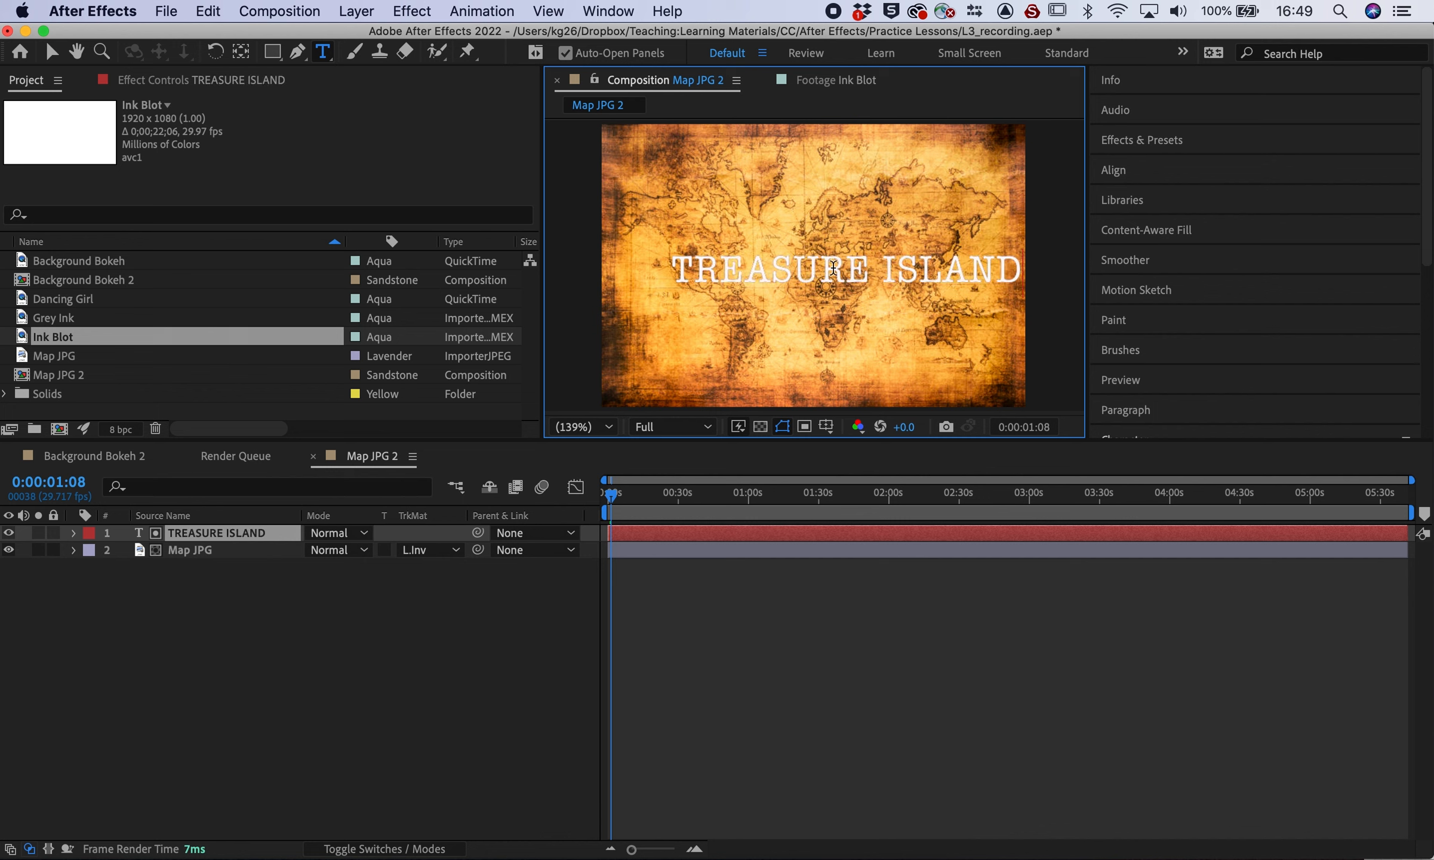
click(50, 53)
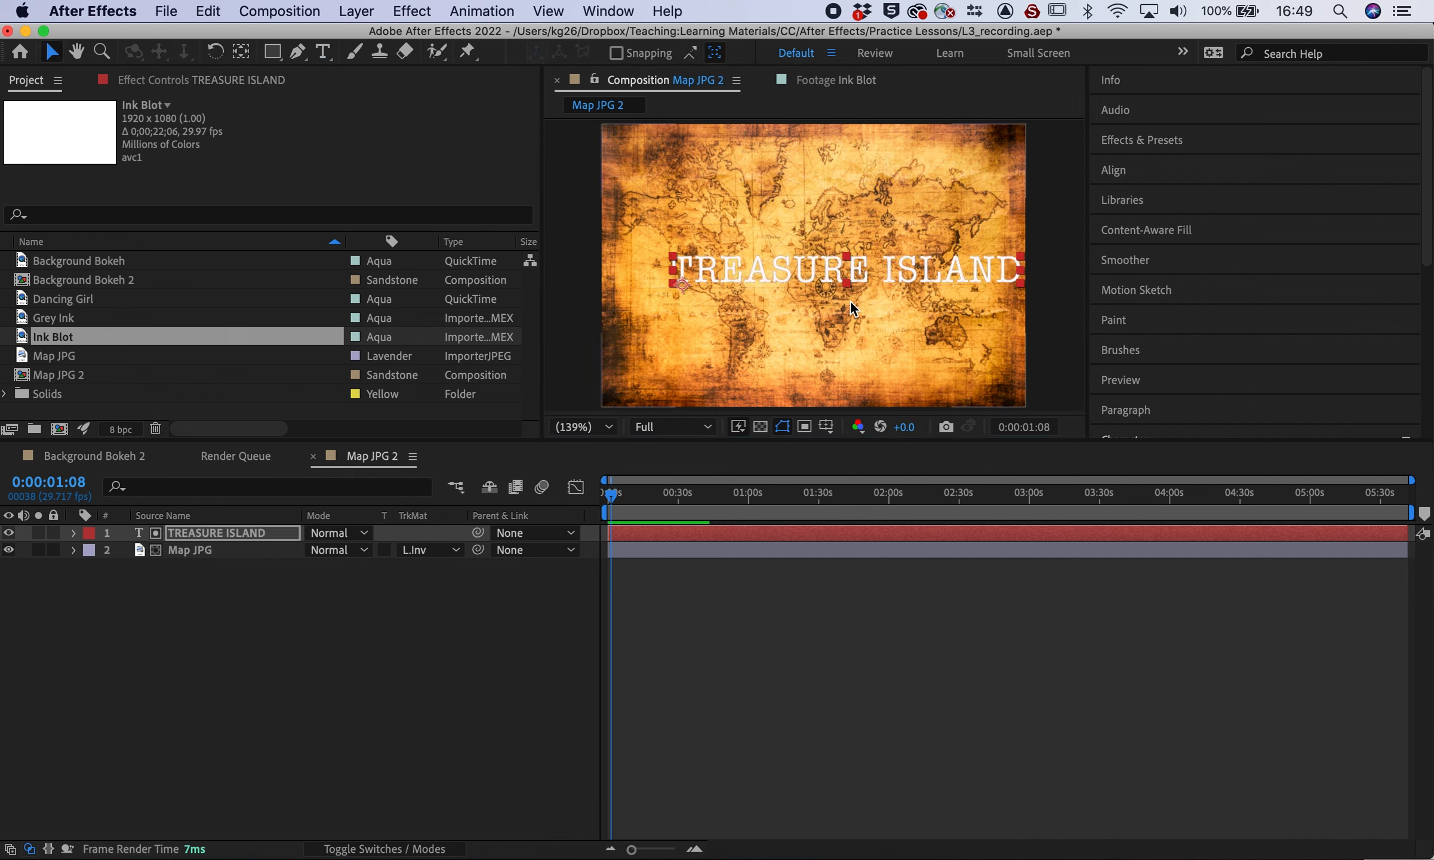
drag(833, 275, 799, 263)
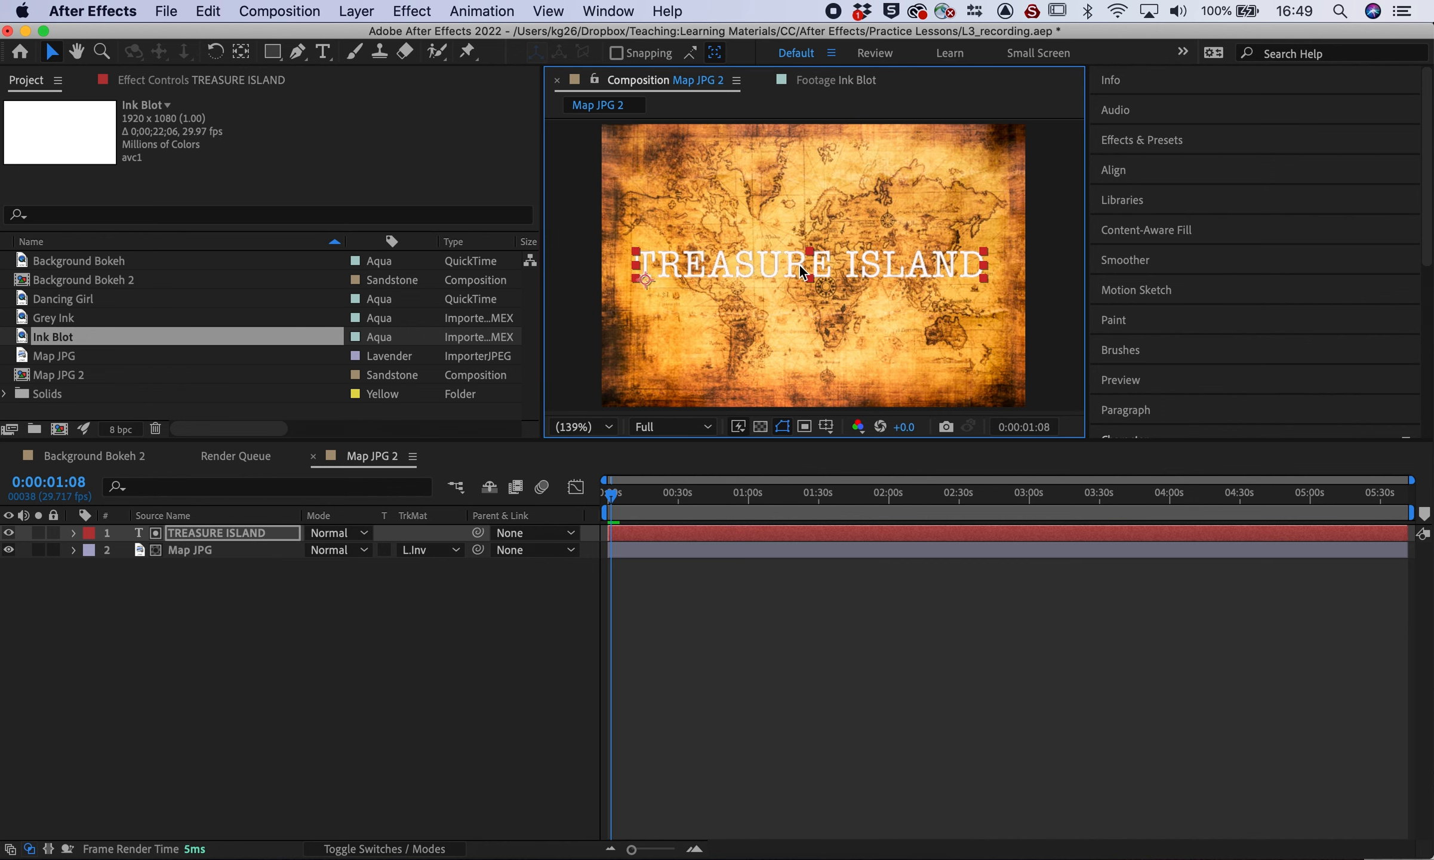
Set the title's font to Champion HTF-Middleweight, Bold style
double_click(799, 264)
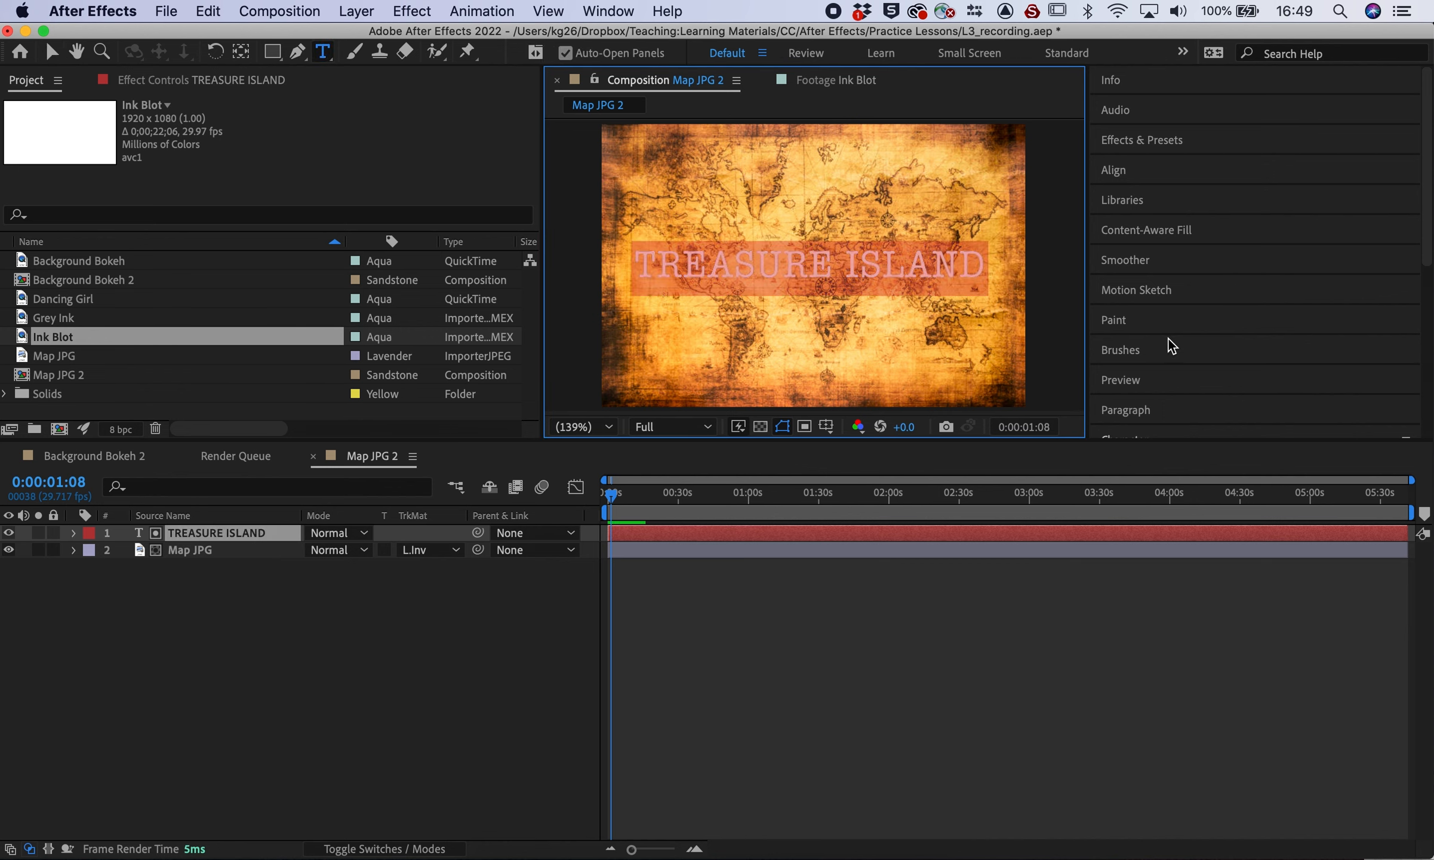
scroll(1168, 338, down, 5)
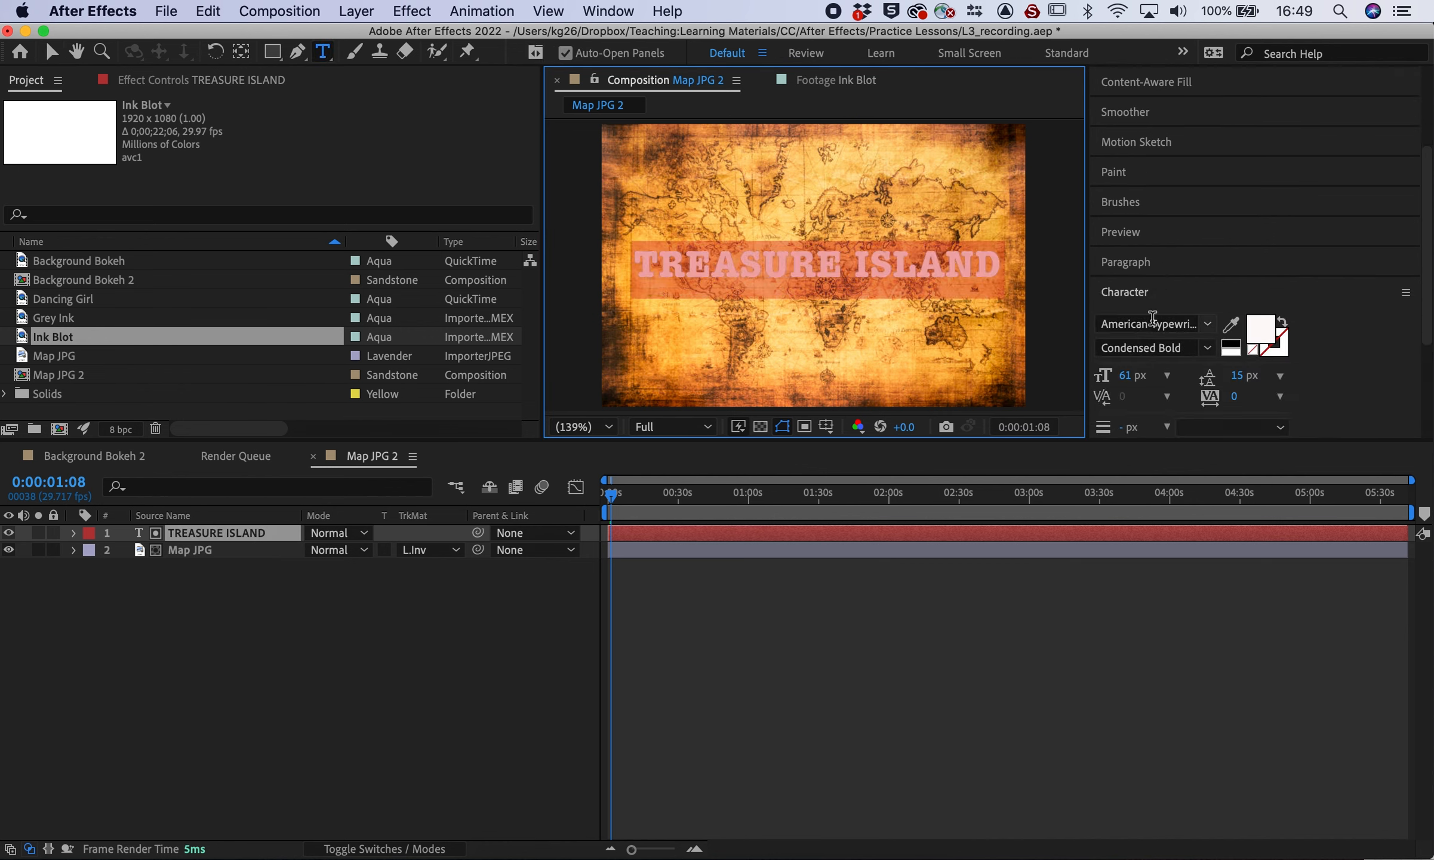
click(1207, 326)
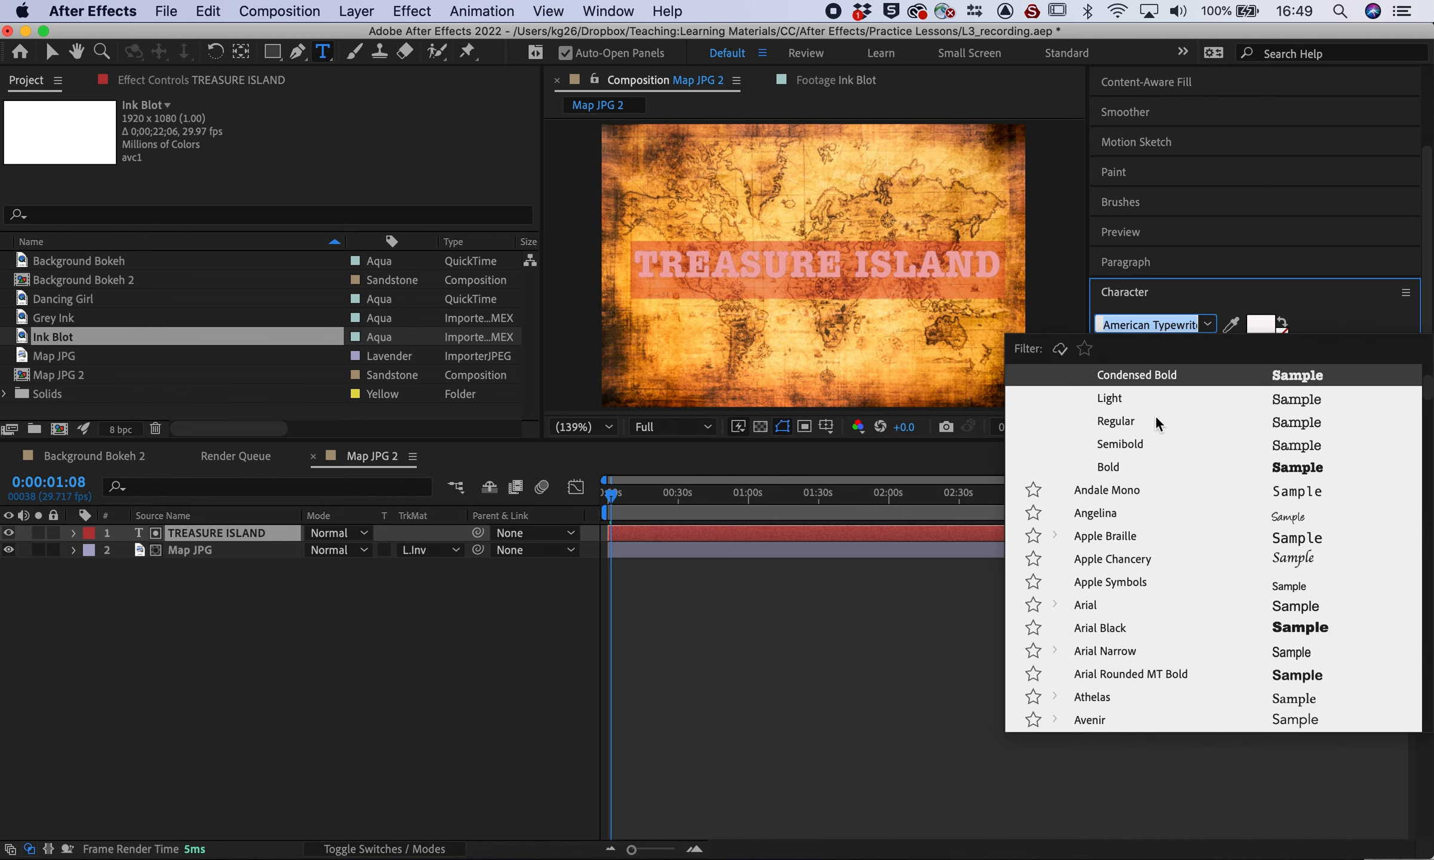
click(1110, 467)
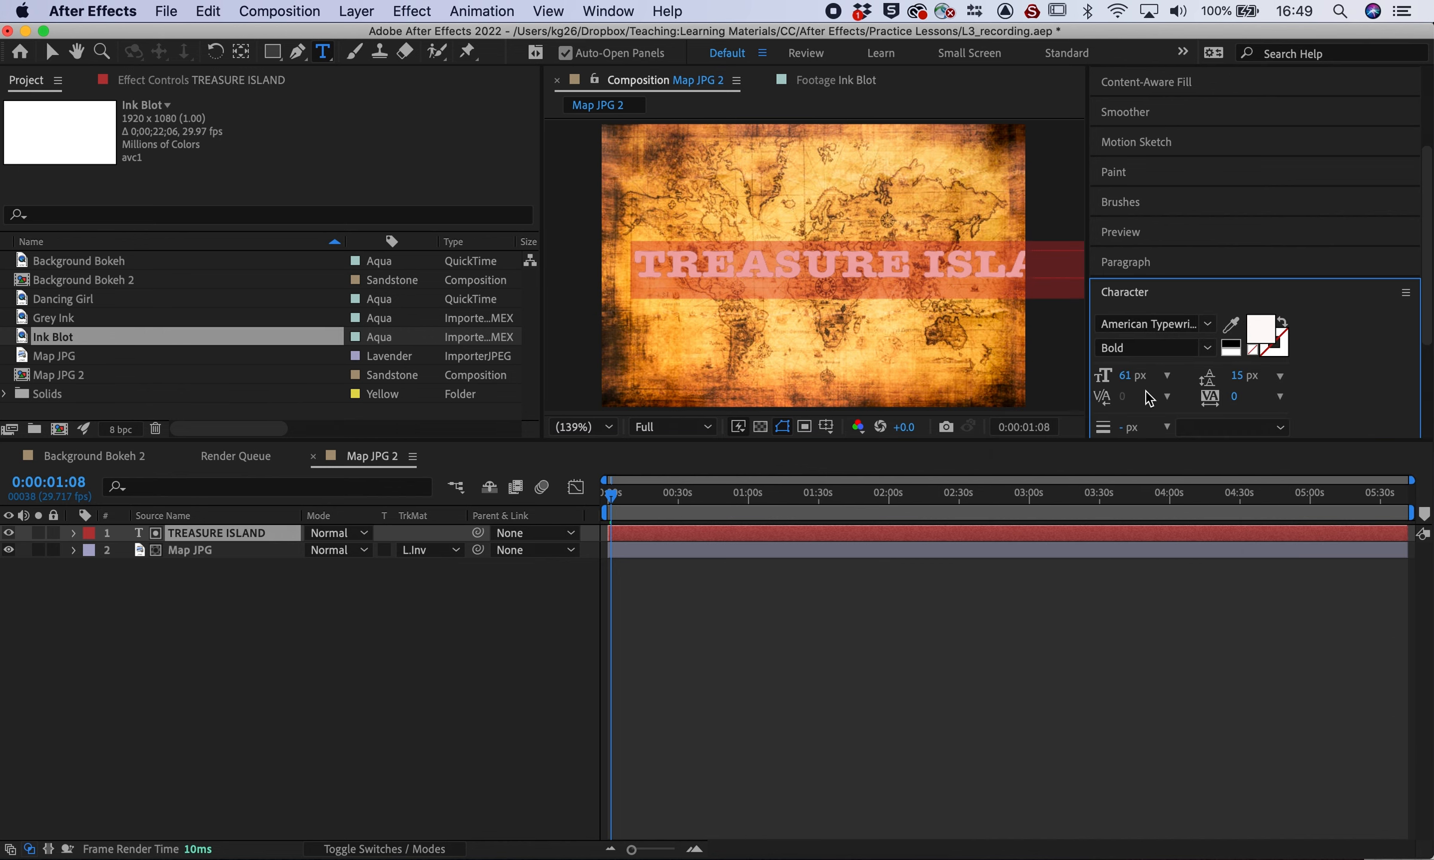
click(1210, 329)
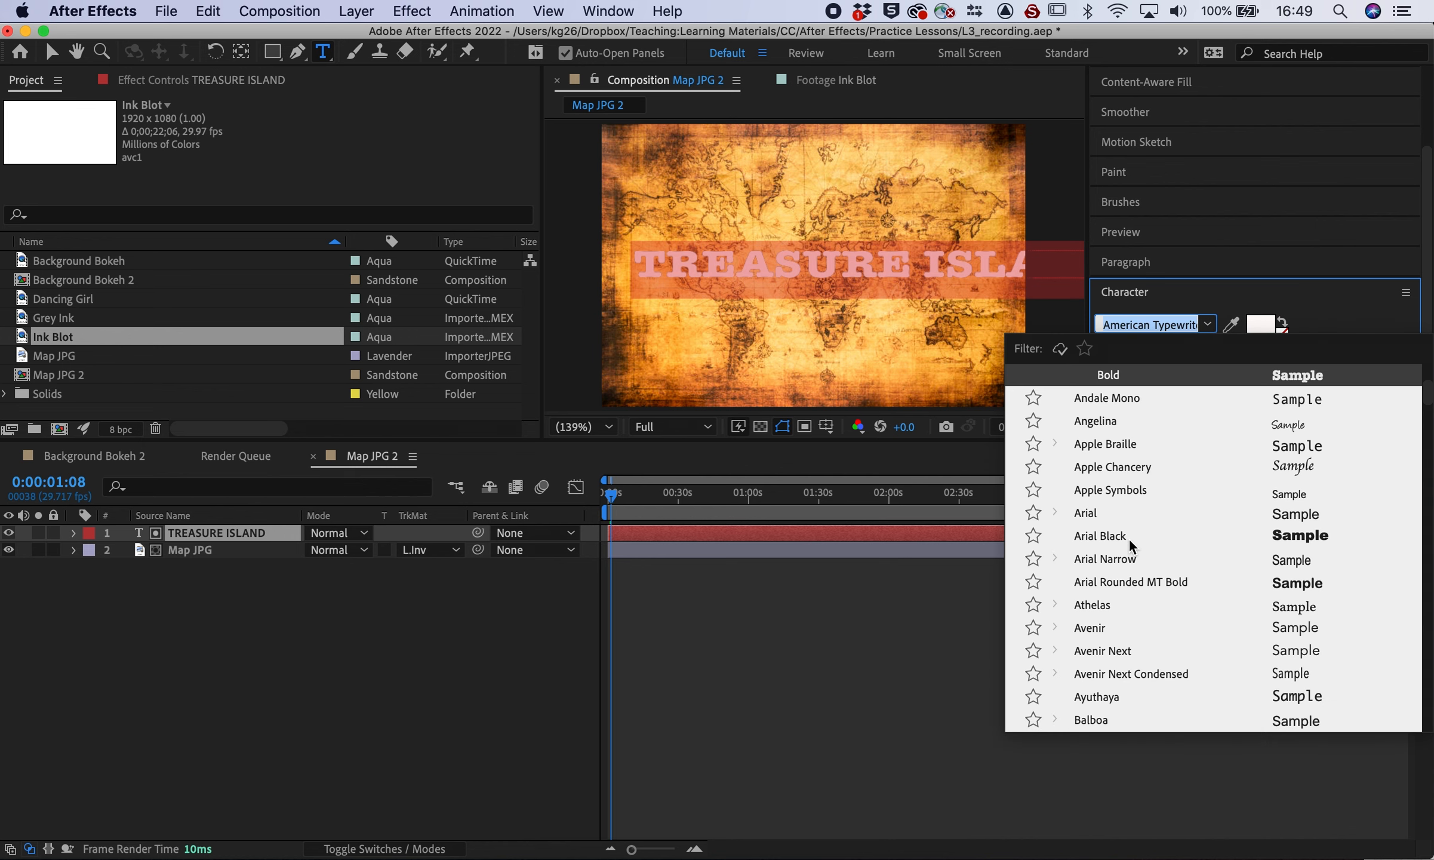
scroll(1128, 538, up, 5)
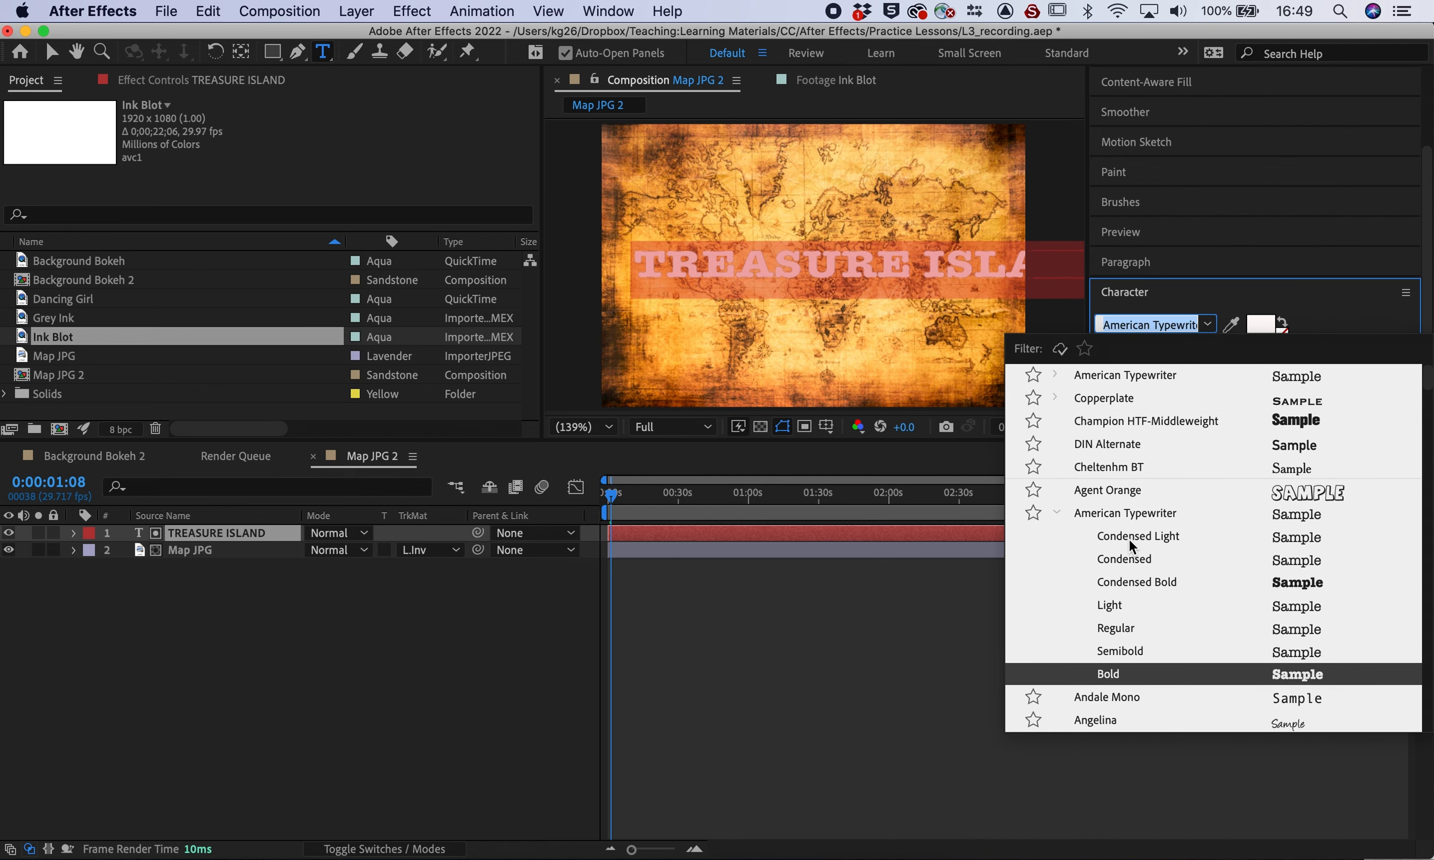
scroll(1121, 413, down, 5)
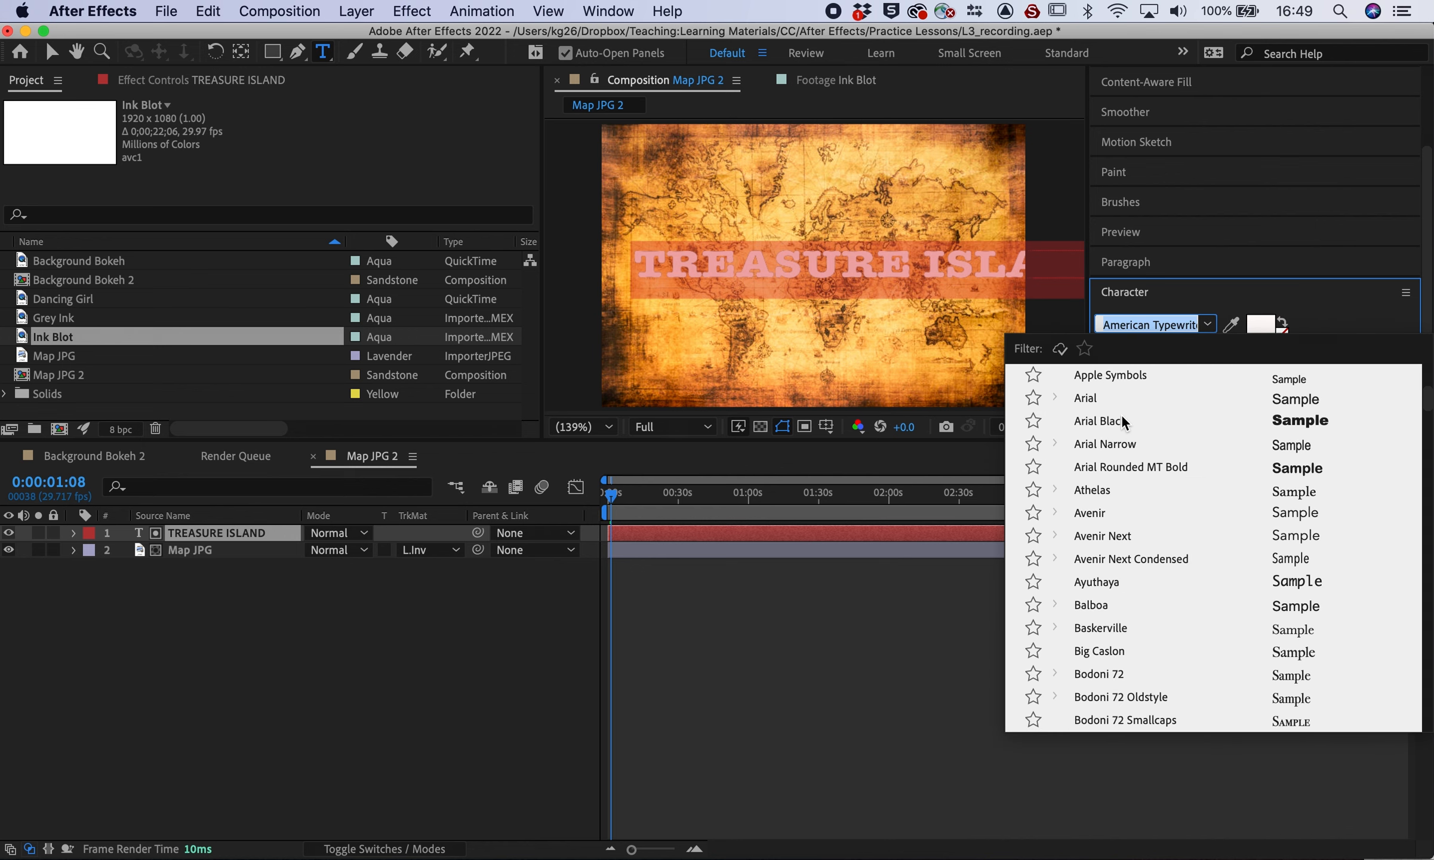
scroll(1104, 423, down, 5)
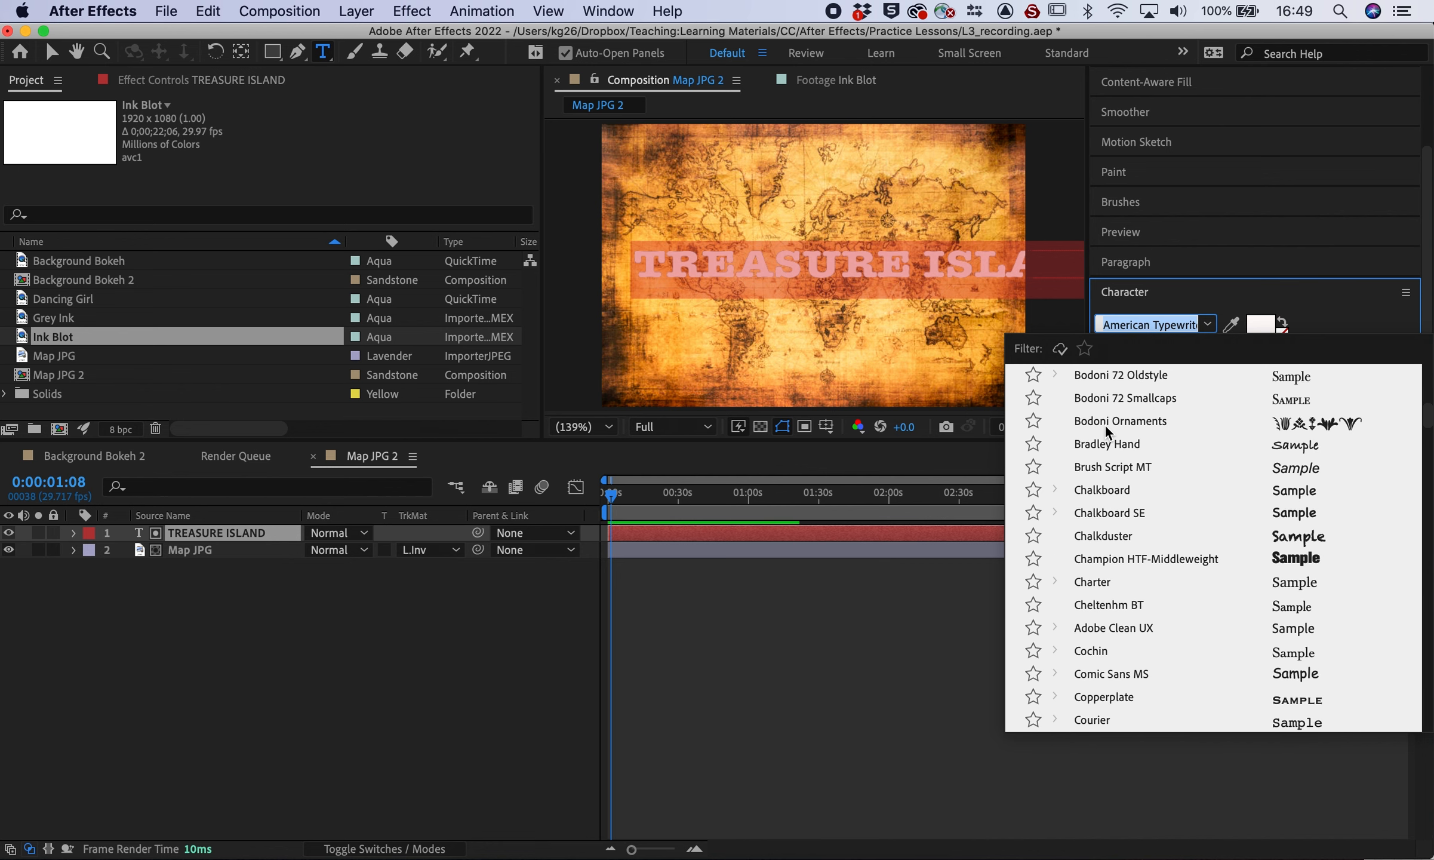
scroll(1105, 573, down, 3)
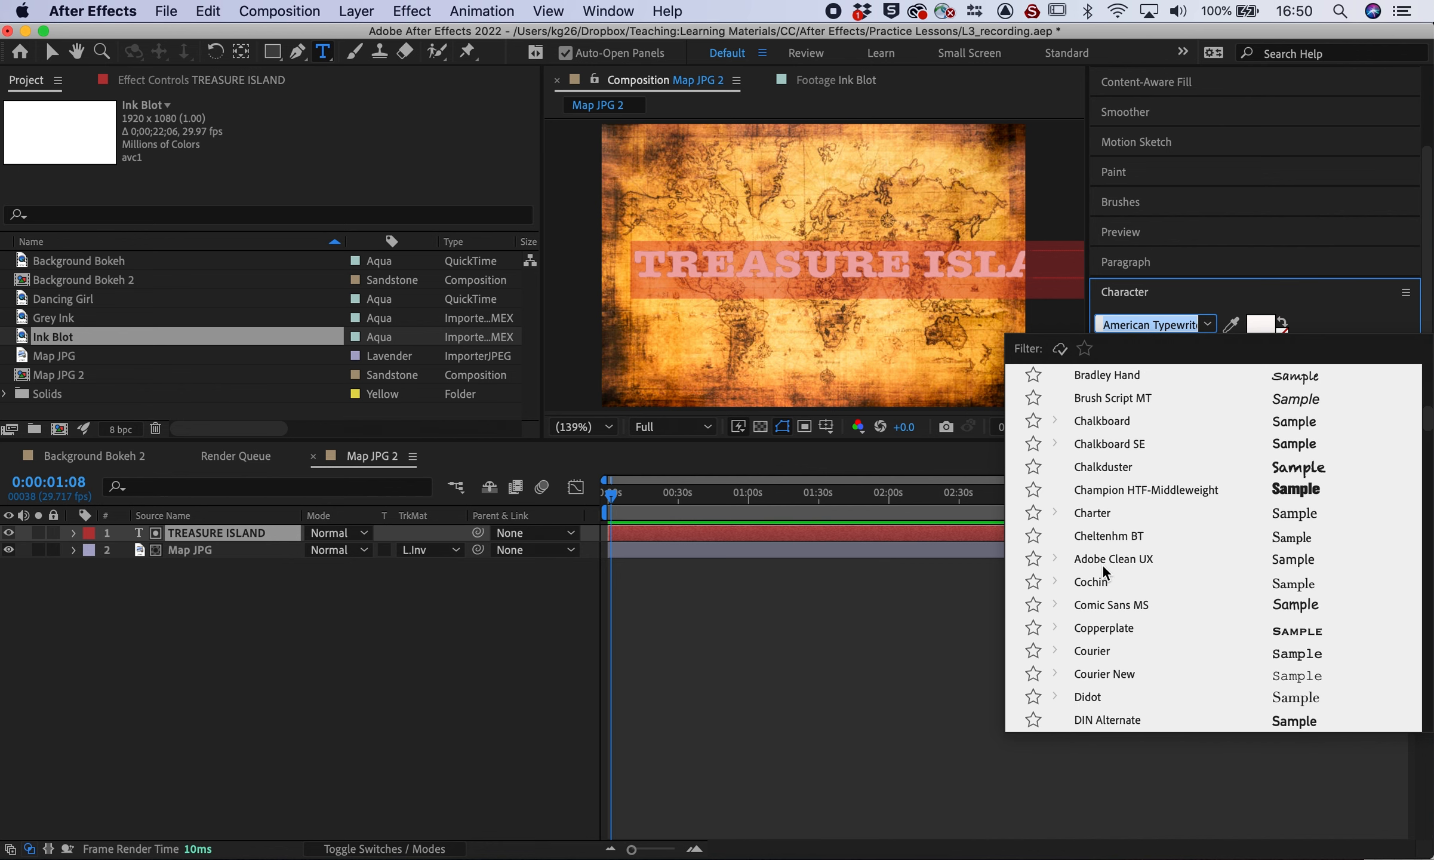
click(1102, 496)
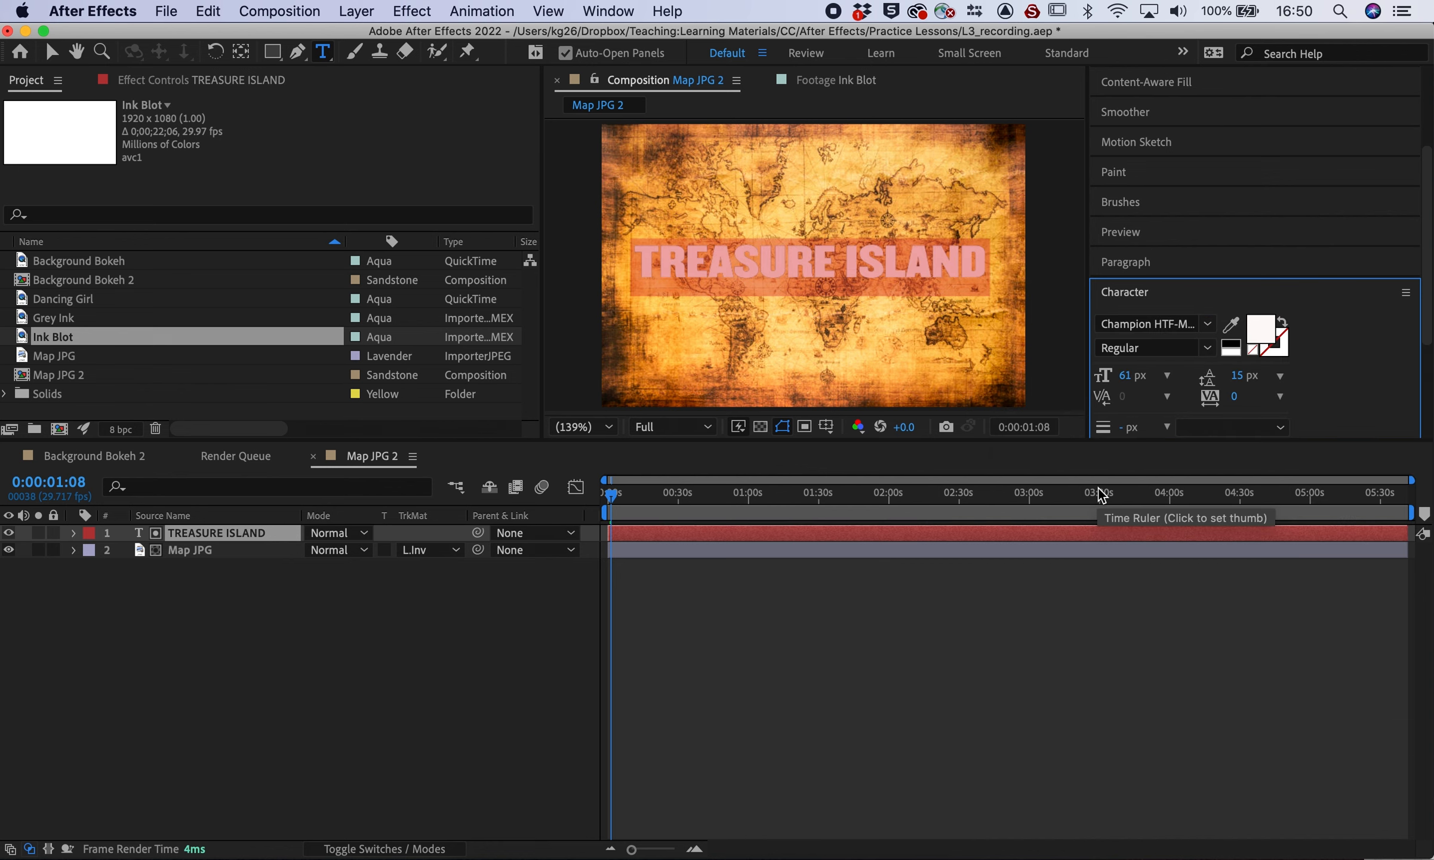
Enlarge the title to 69 px and nudge it into place
click(51, 53)
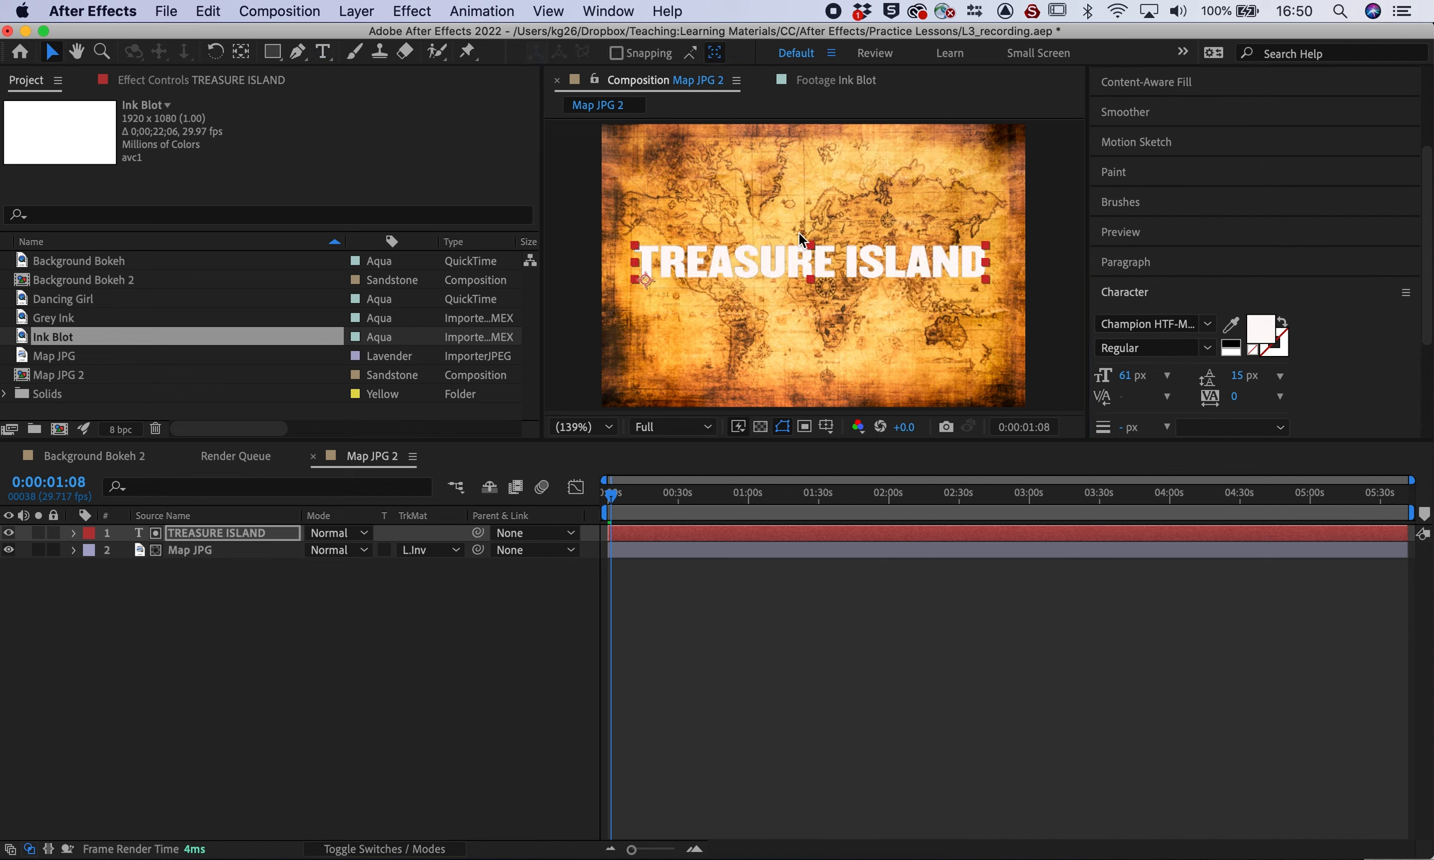
drag(755, 266, 748, 257)
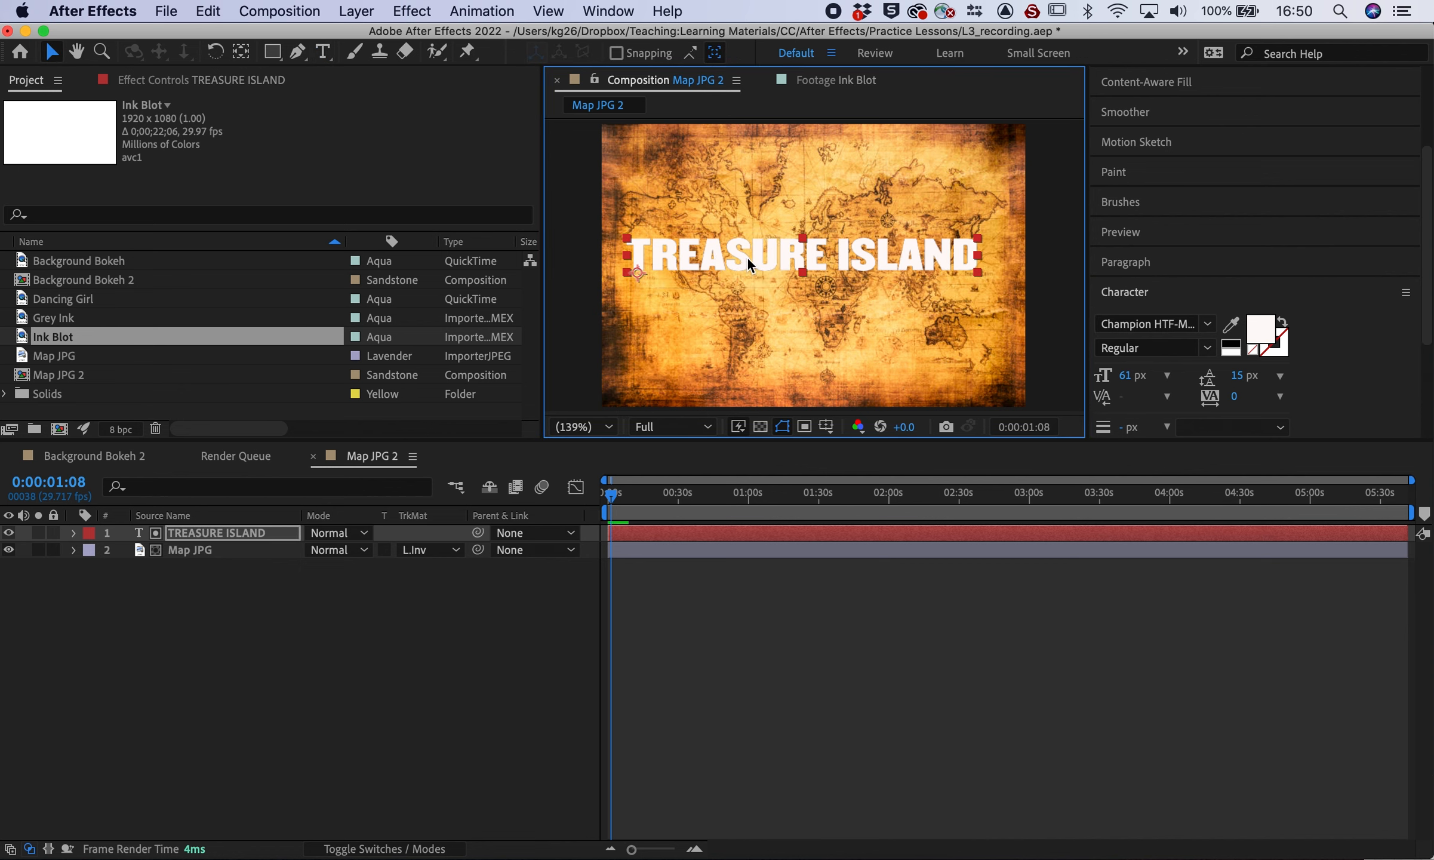
drag(1125, 375, 1137, 375)
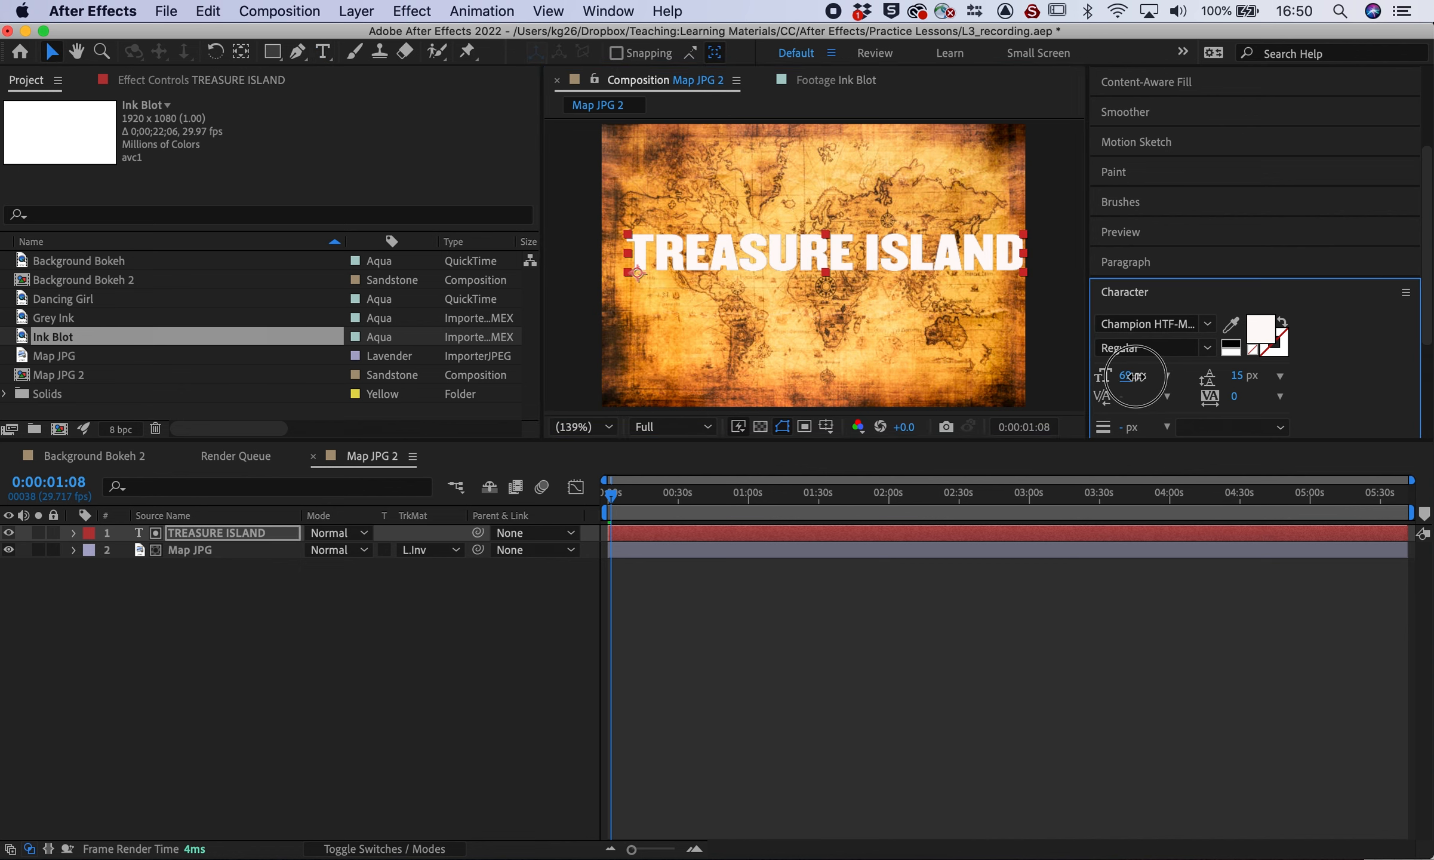
drag(899, 235, 887, 243)
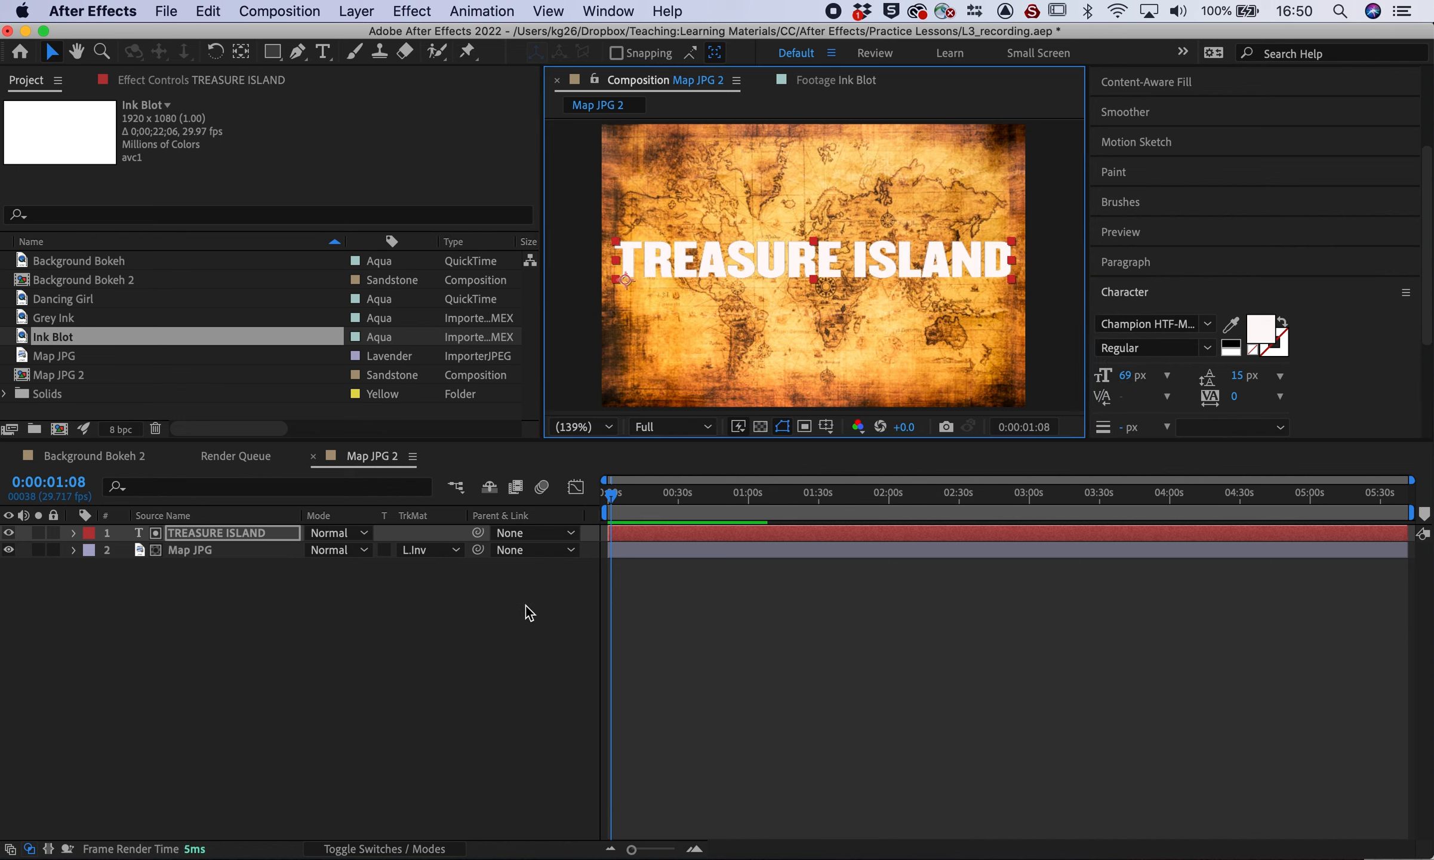
click(368, 685)
Set Map JPG's Track Matte to Alpha Matte and show the transparency grid
click(430, 549)
click(430, 478)
click(760, 426)
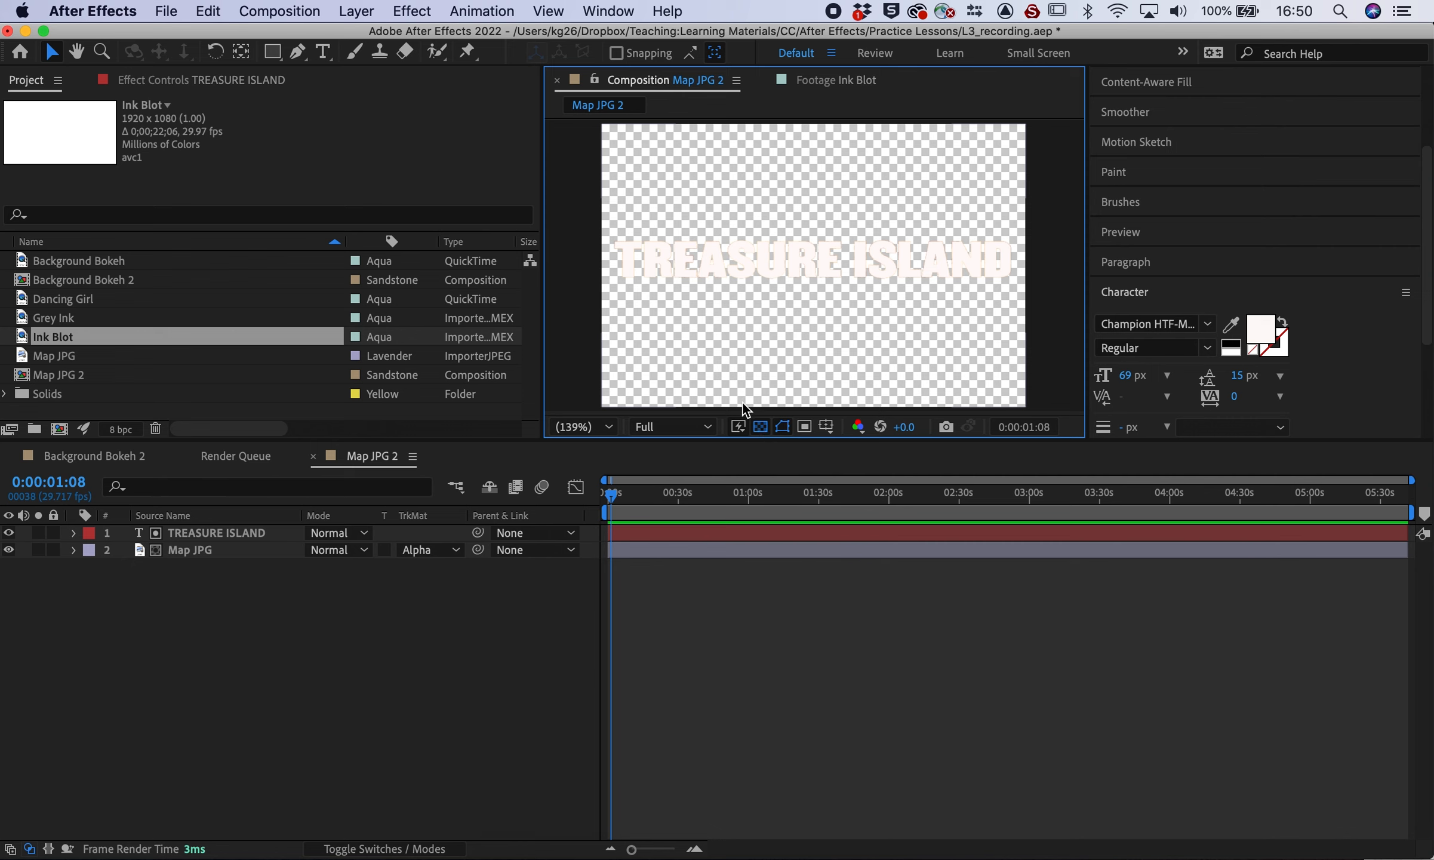
Change the title text fill colour to dark red 150303
click(1261, 333)
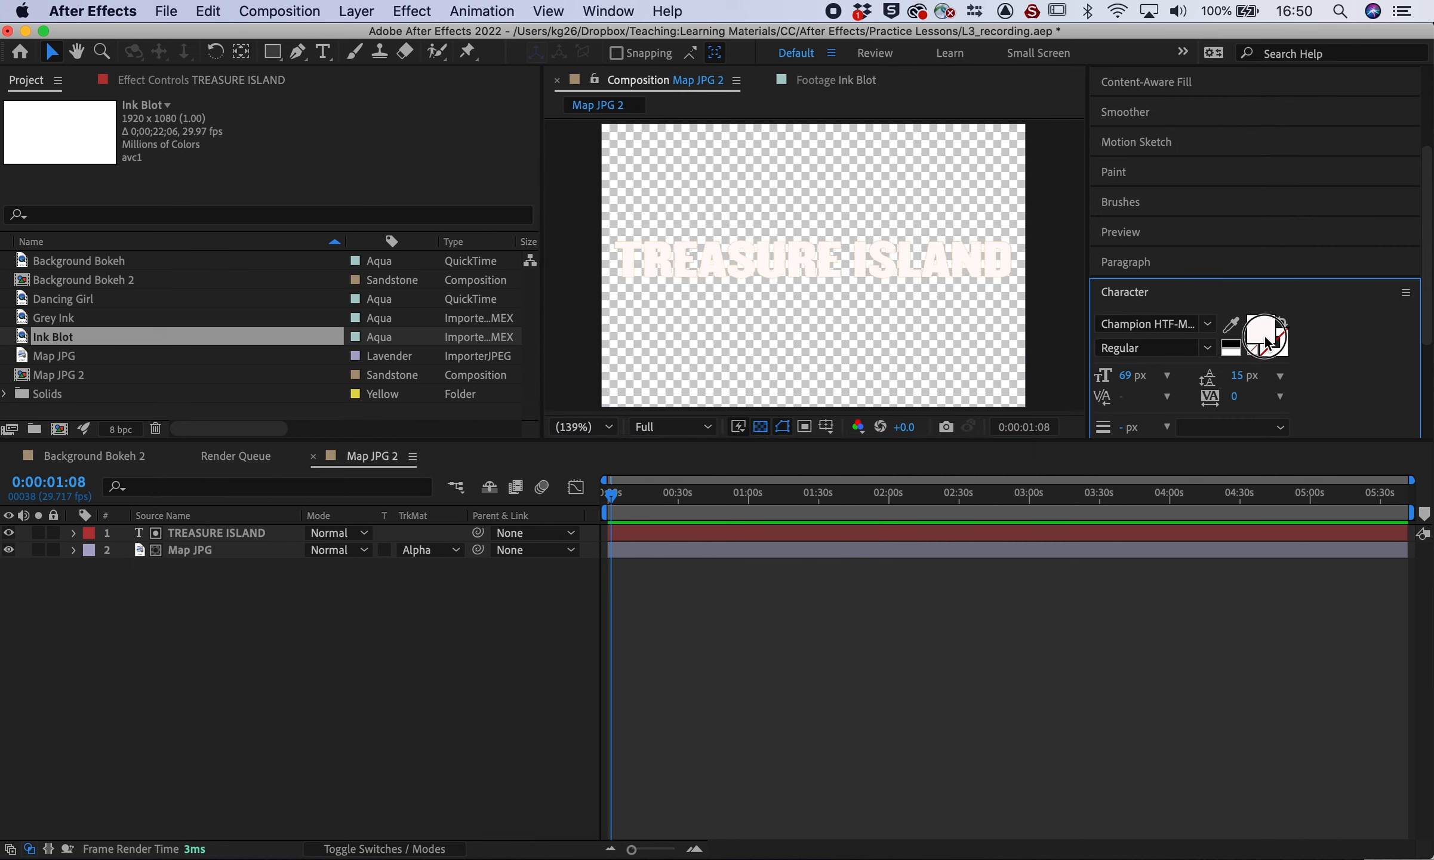
click(757, 487)
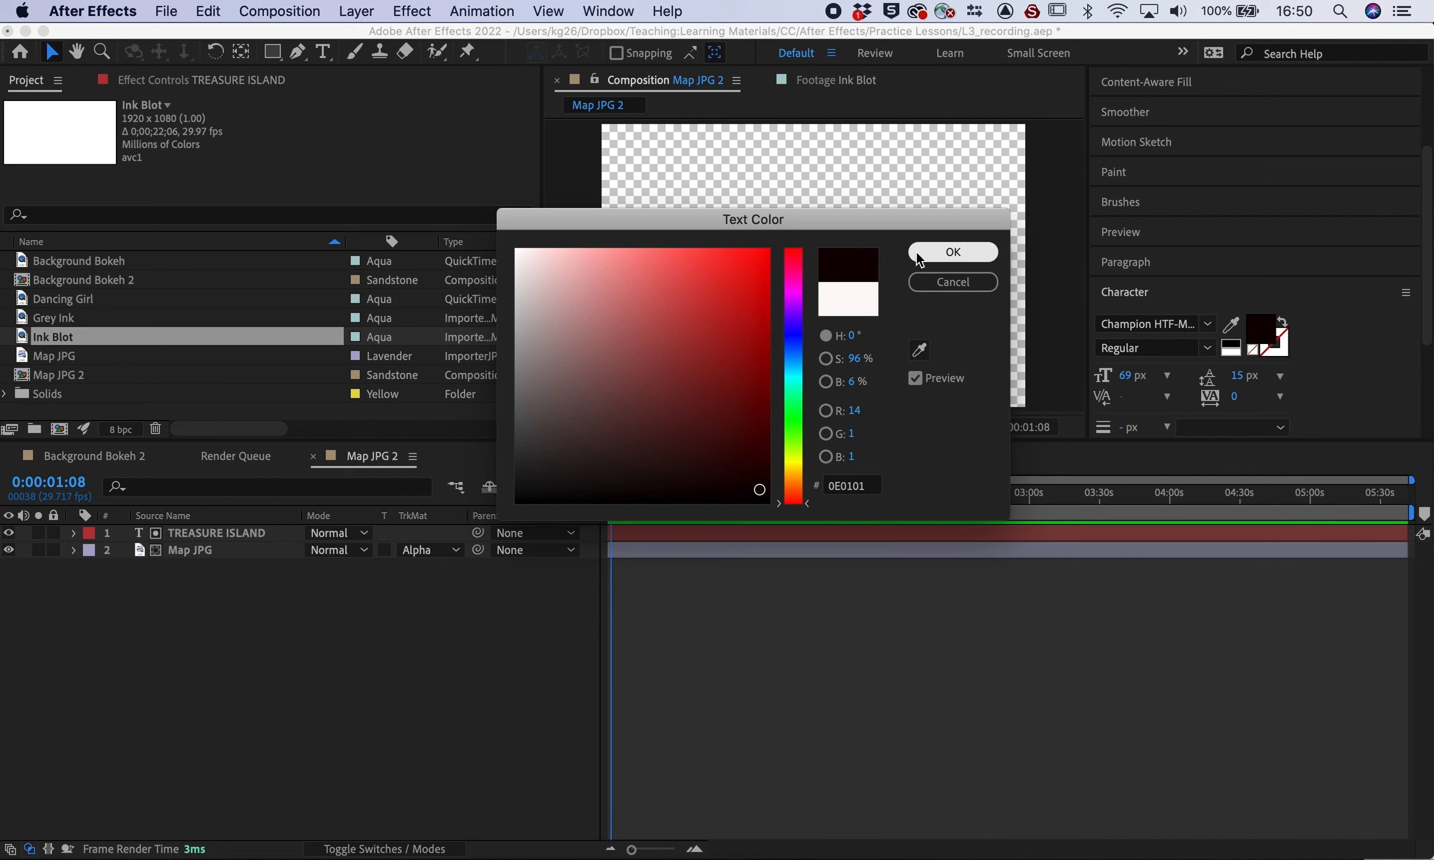
click(925, 250)
double_click(788, 257)
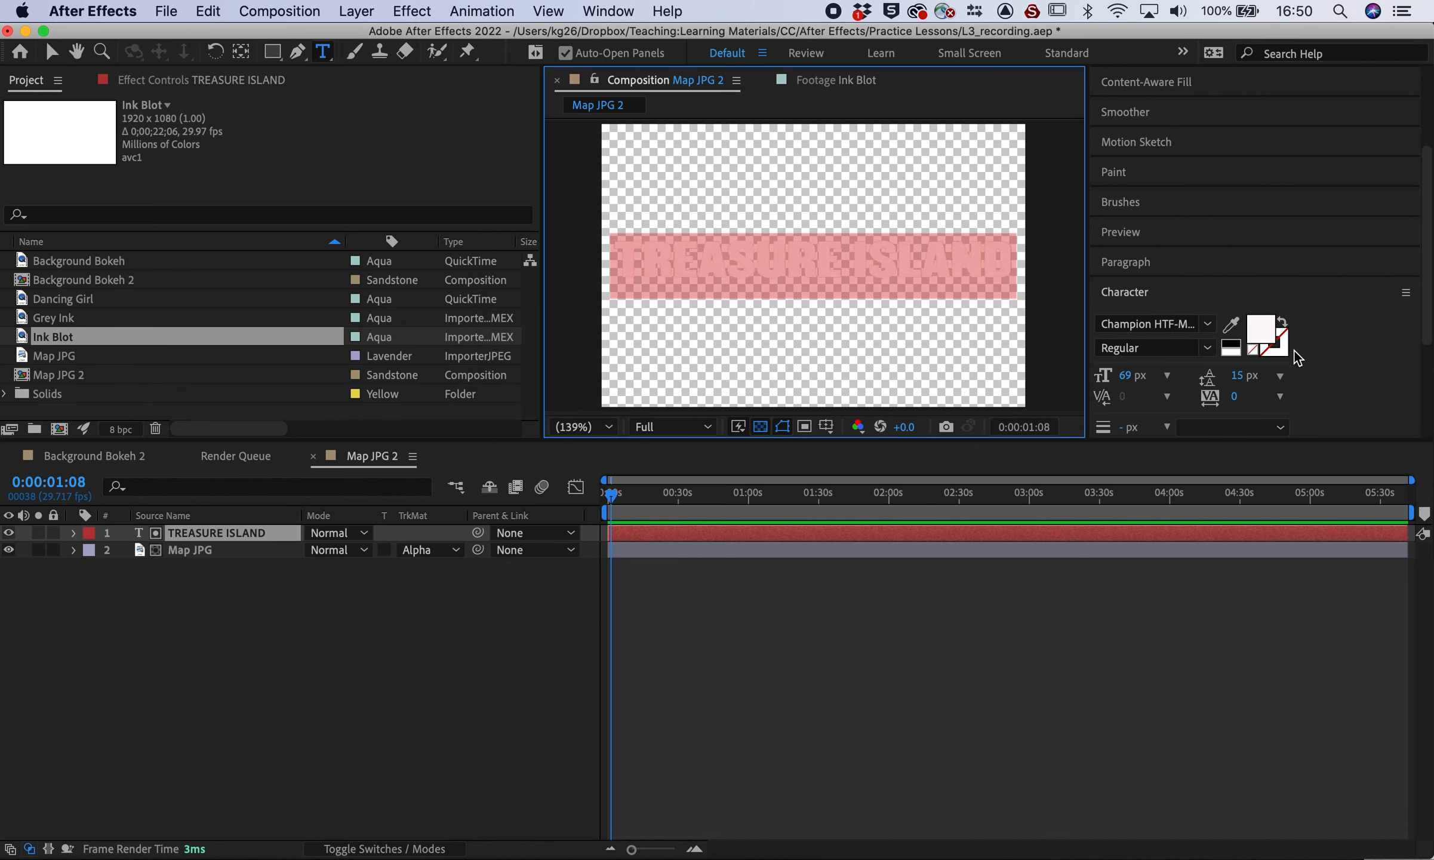
click(1262, 334)
click(736, 483)
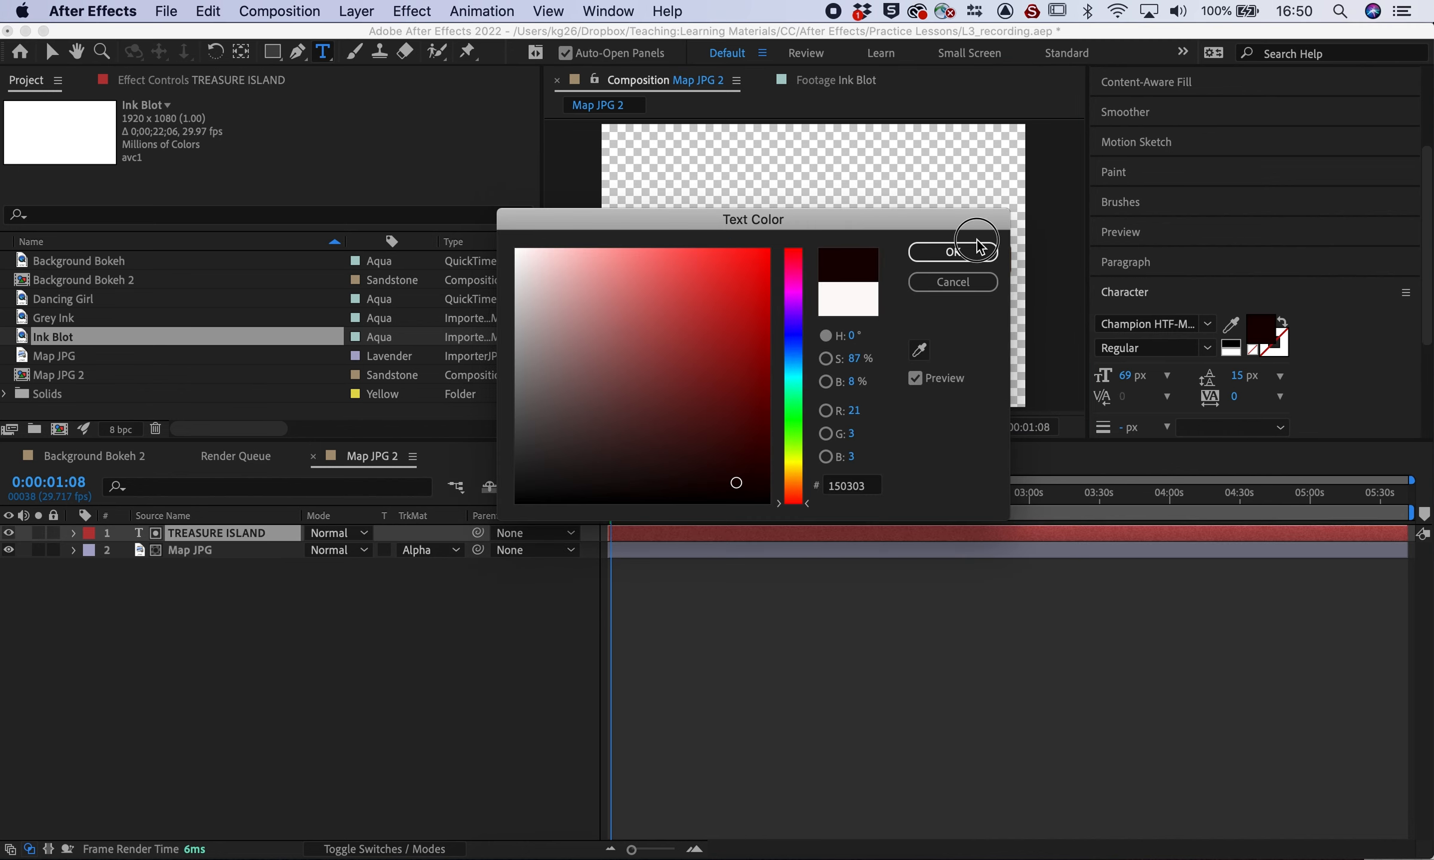
click(951, 252)
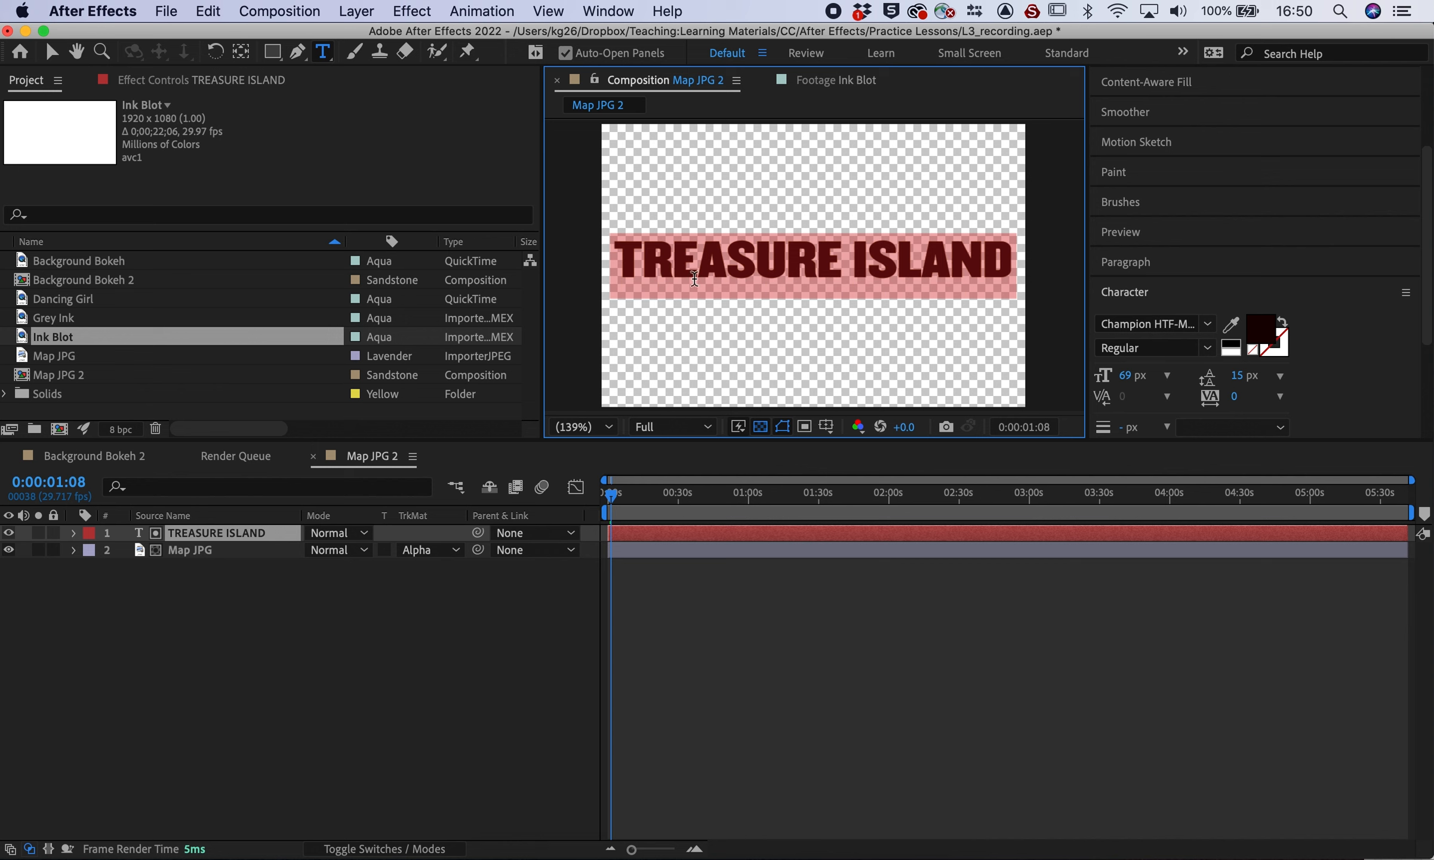
click(447, 582)
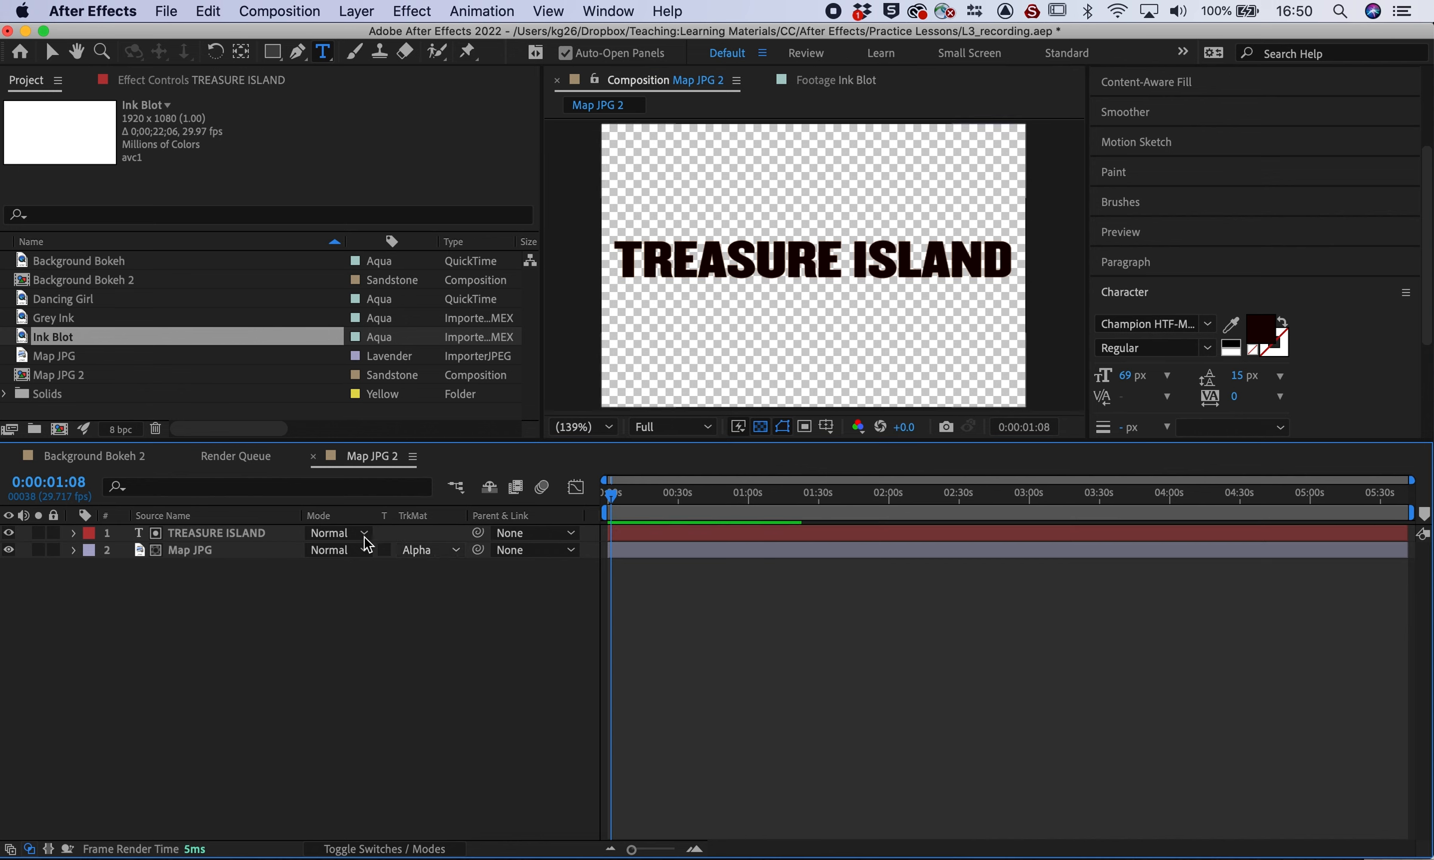
Hide the title layer, turn off the transparency grid, and scale the title to 103%
click(9, 533)
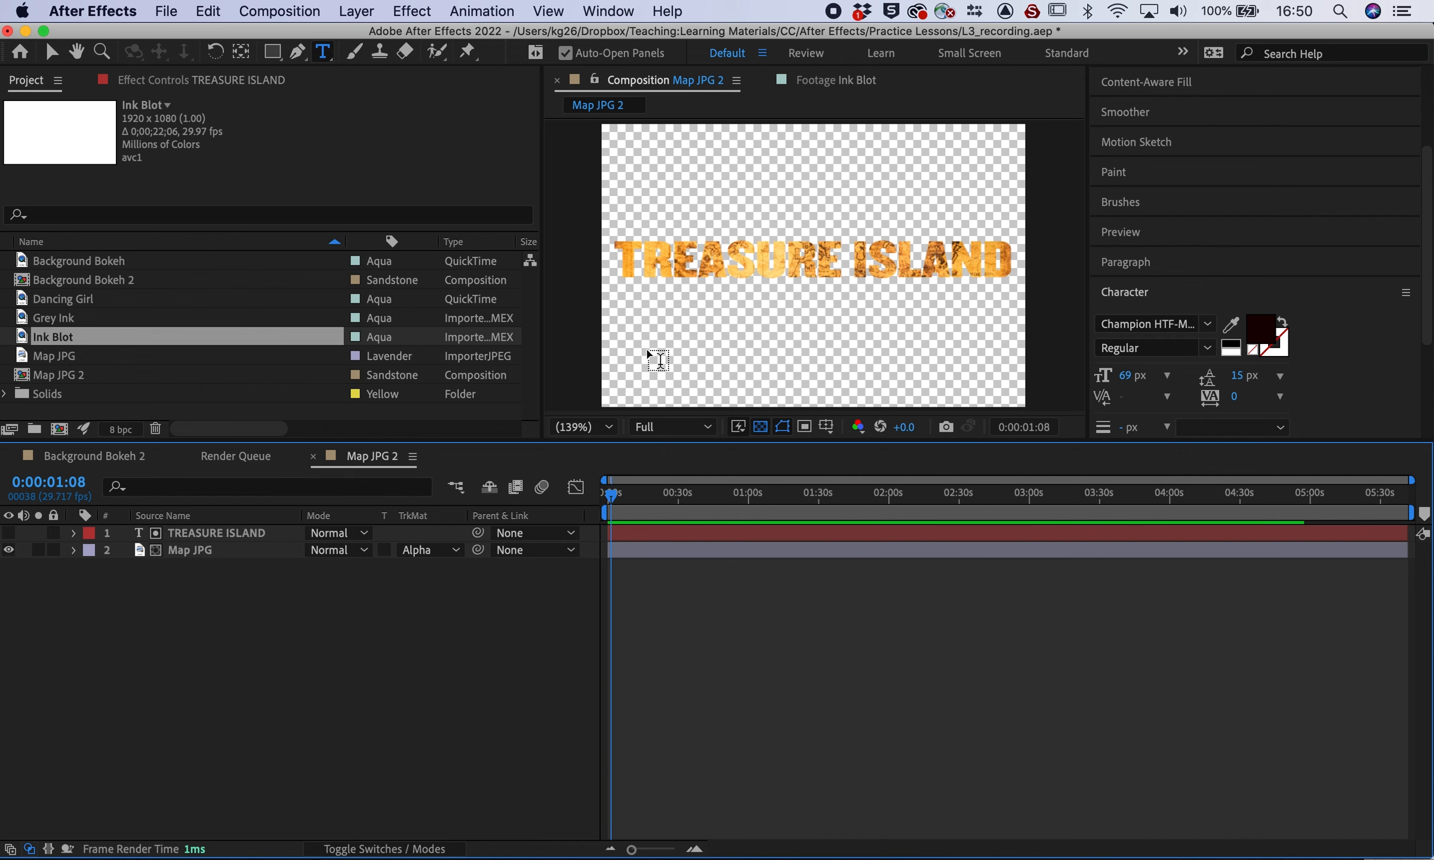
click(762, 427)
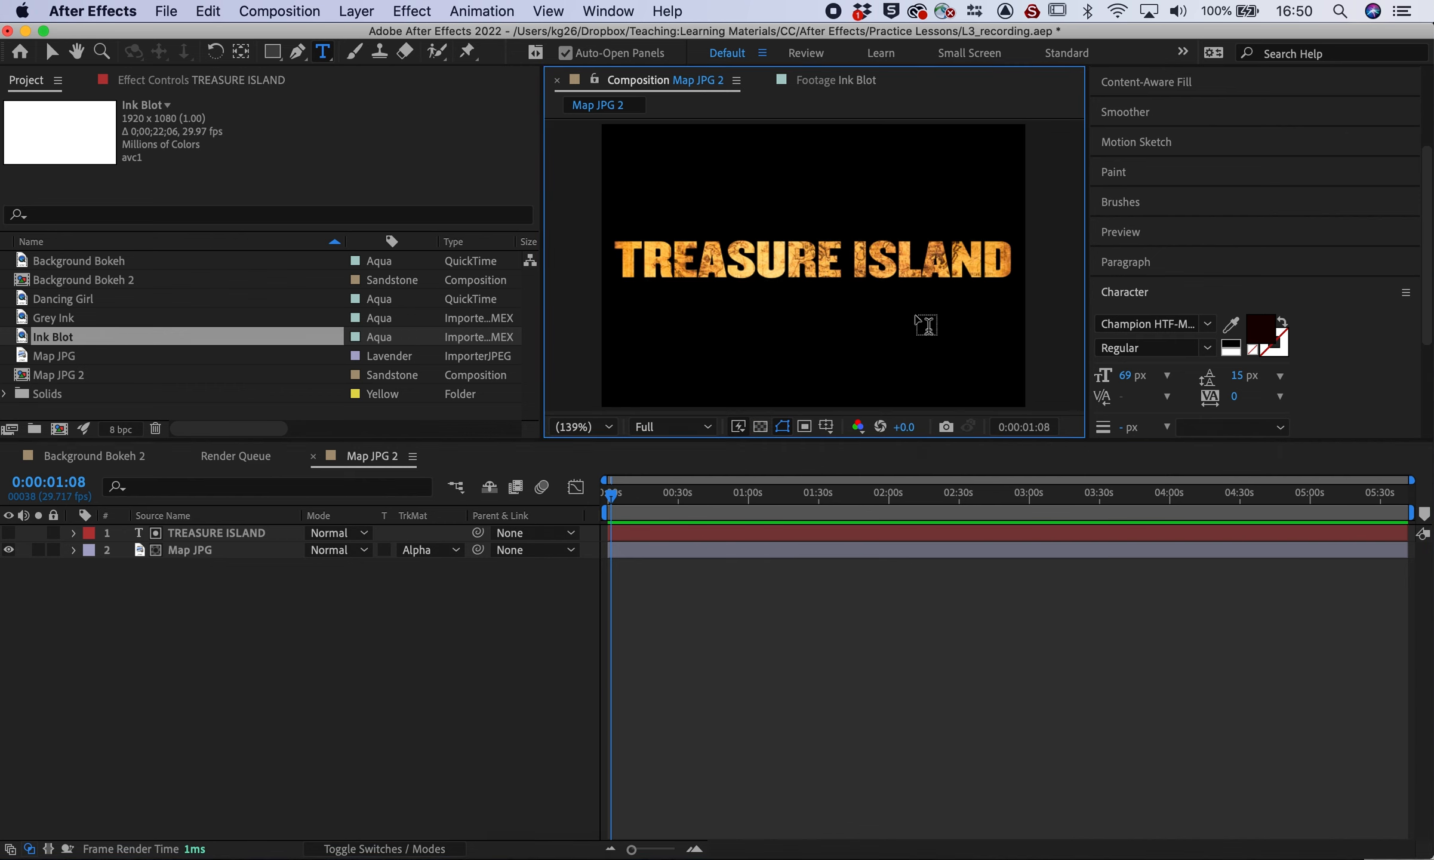
click(73, 532)
click(92, 567)
drag(358, 618, 312, 563)
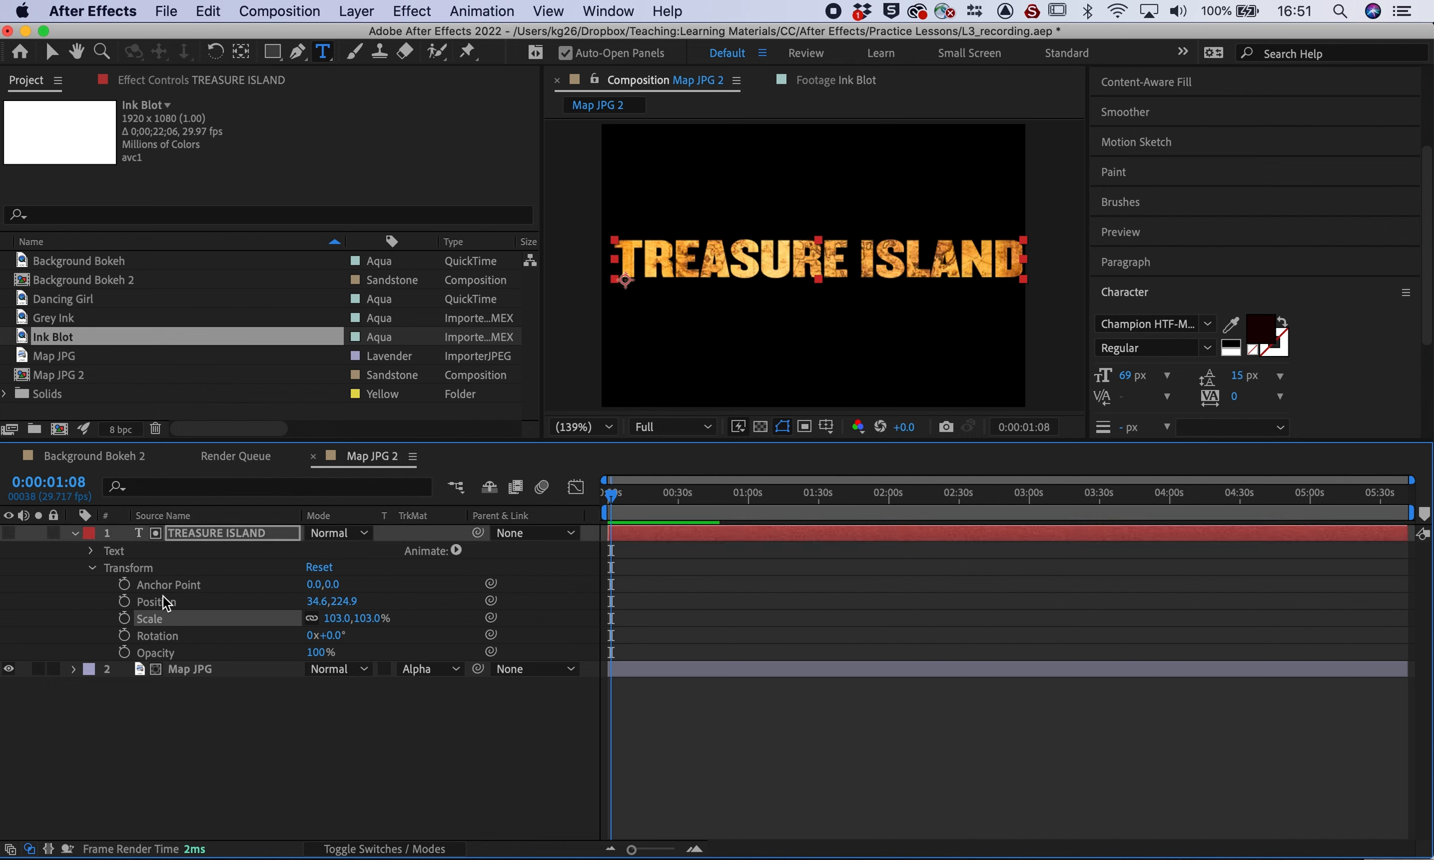
Experiment with moving the title's anchor point and scrubbing its Scale up and down
key(y)
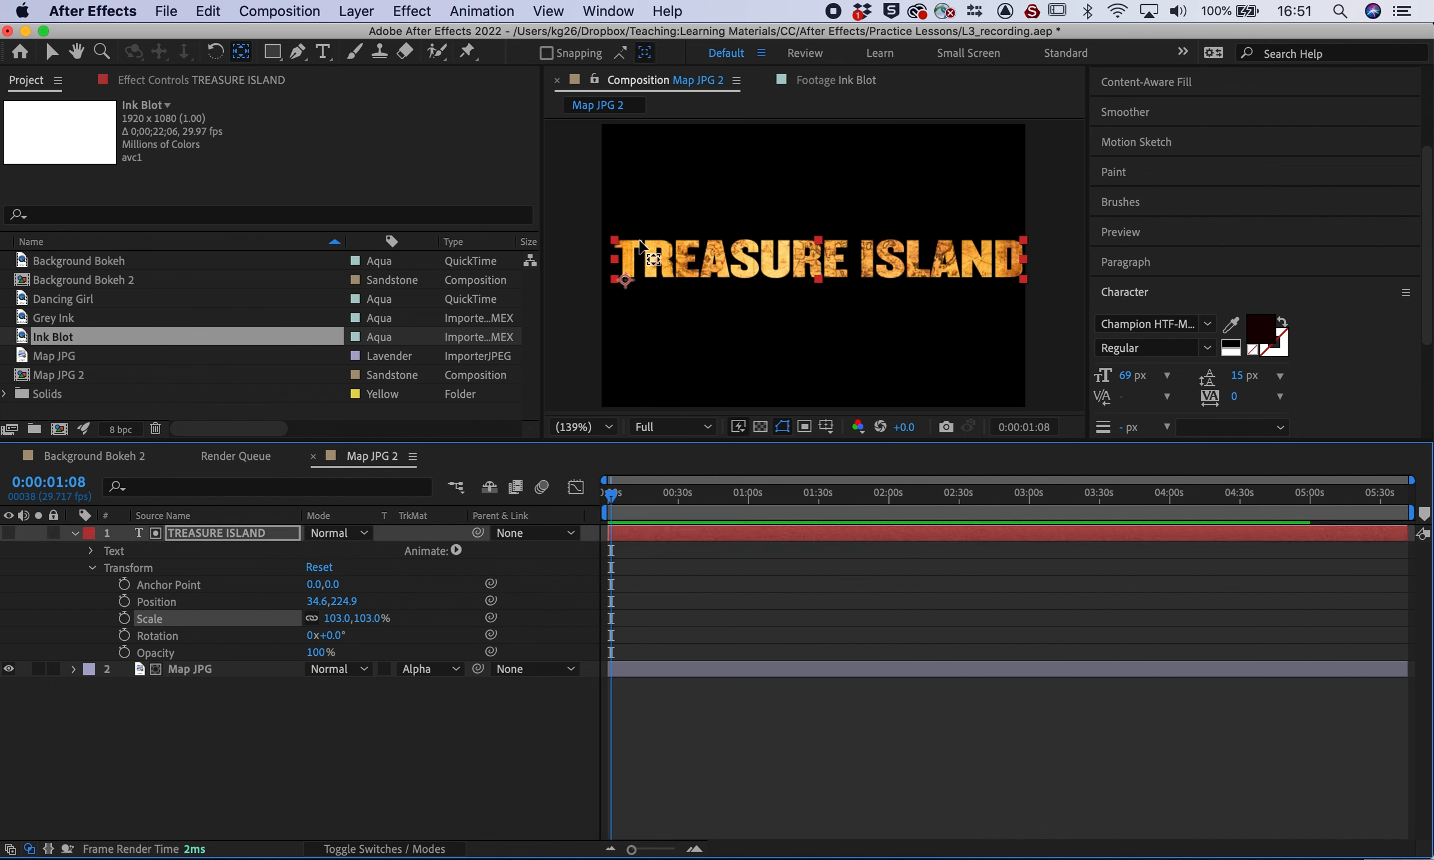
drag(625, 279, 807, 250)
key(super+t)
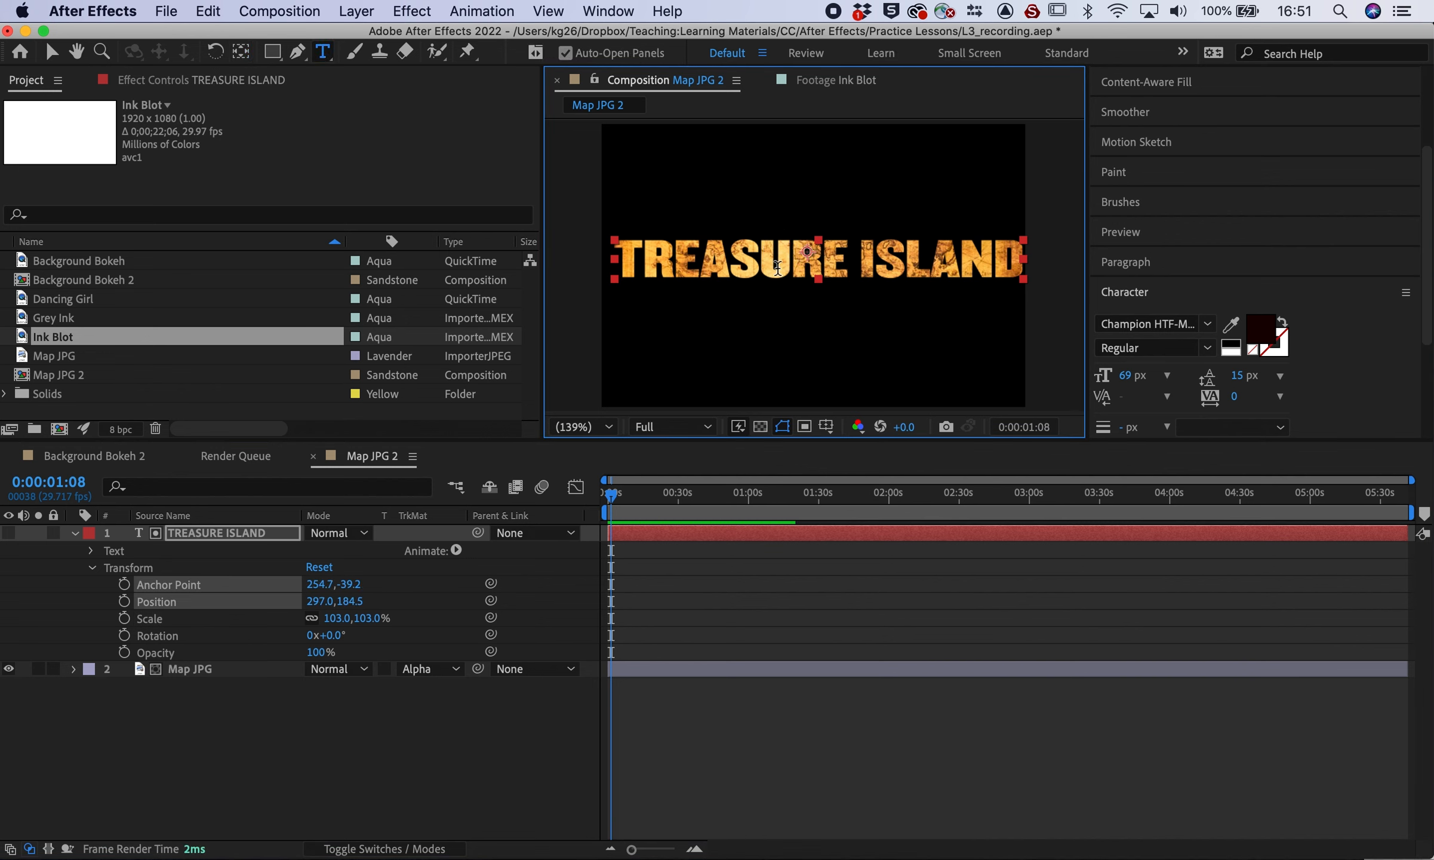
drag(360, 625, 1427, 567)
click(372, 617)
drag(373, 617, 1421, 512)
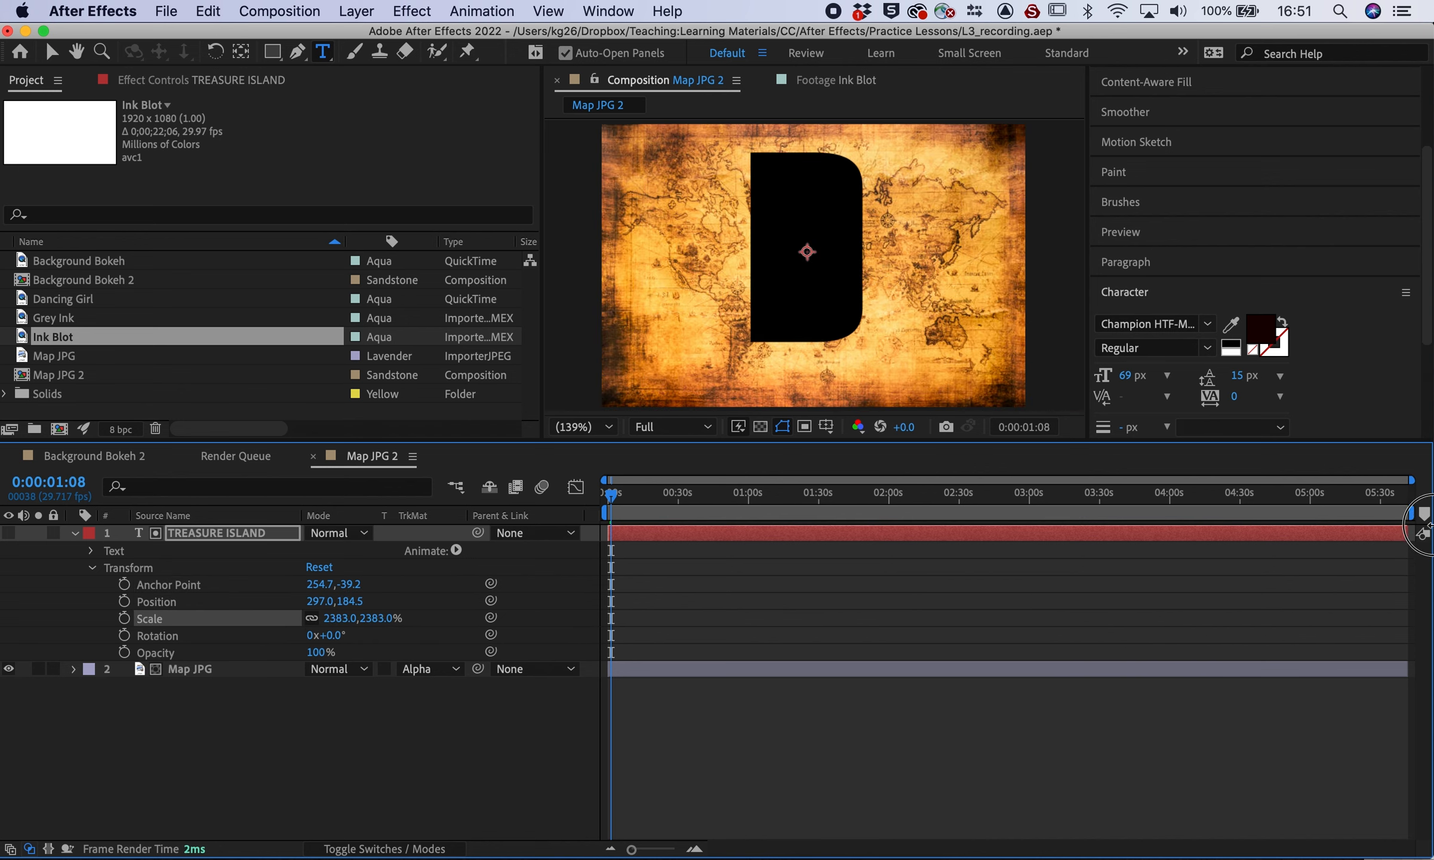
drag(1113, 516, 199, 516)
drag(371, 619, 0, 610)
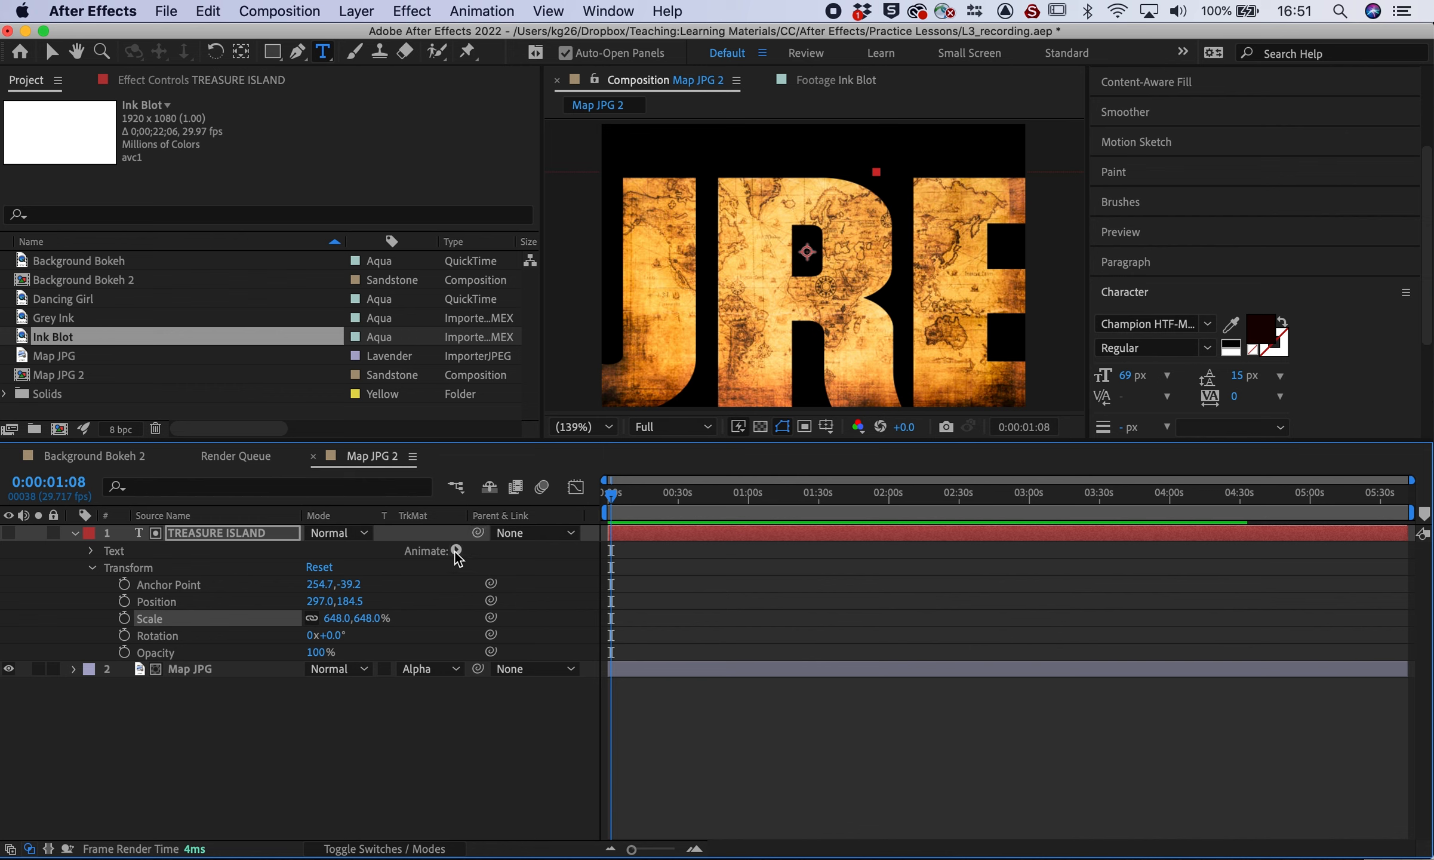
Reset the title's Transform to 100% and move it back to the frame's left
click(319, 567)
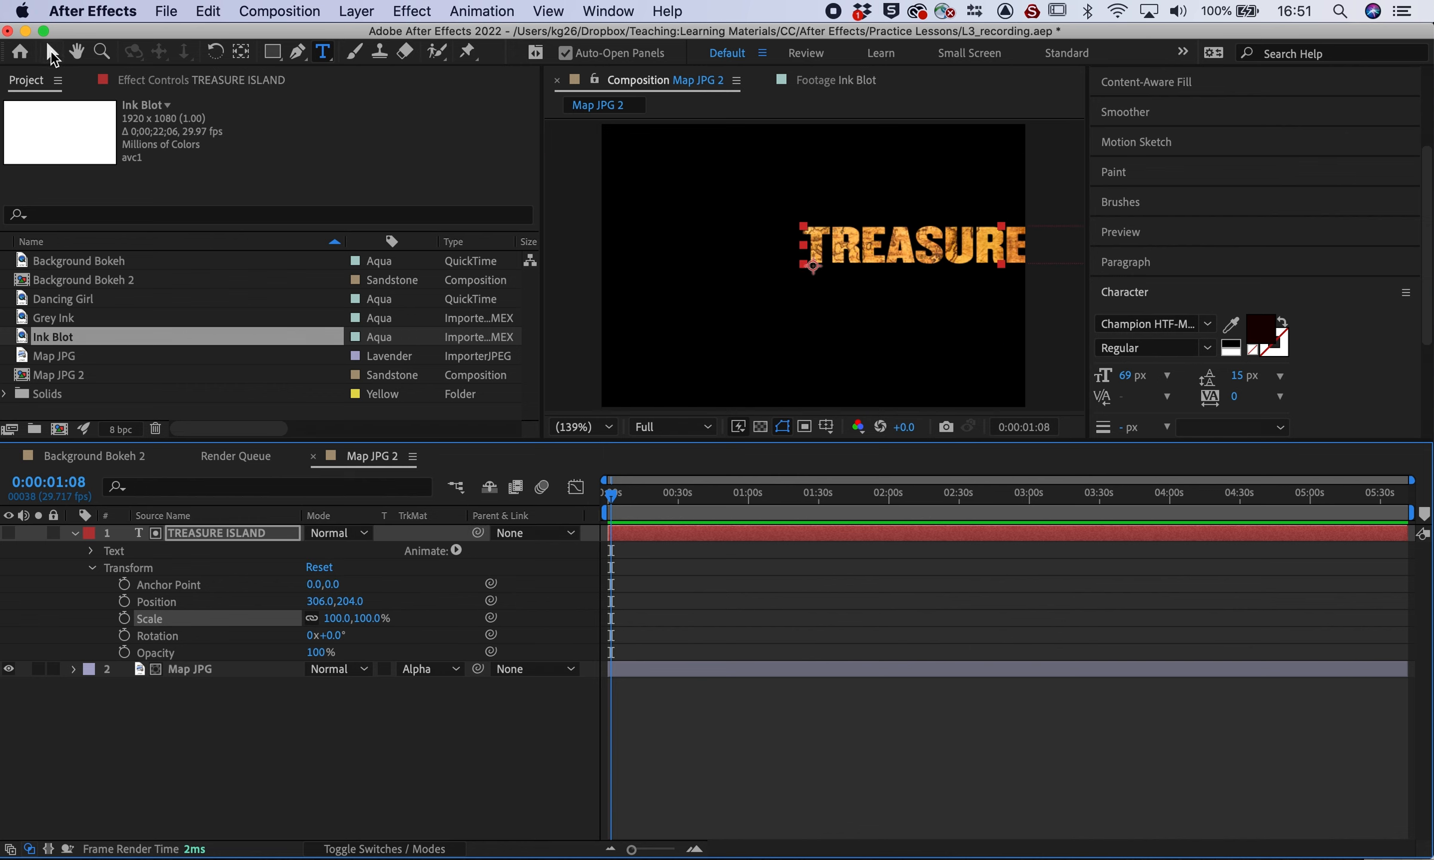
click(52, 52)
drag(958, 250, 775, 270)
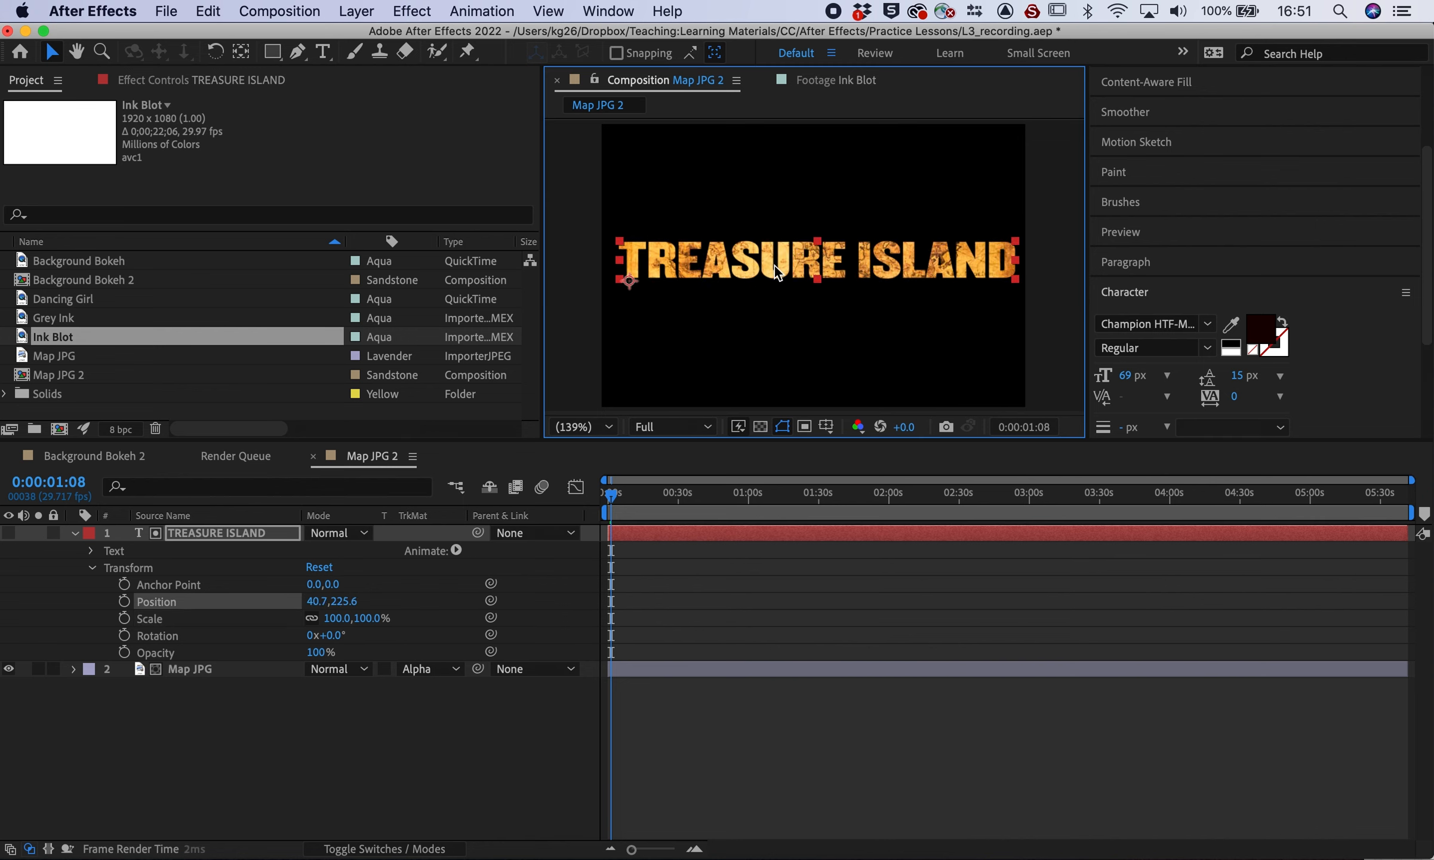
click(200, 717)
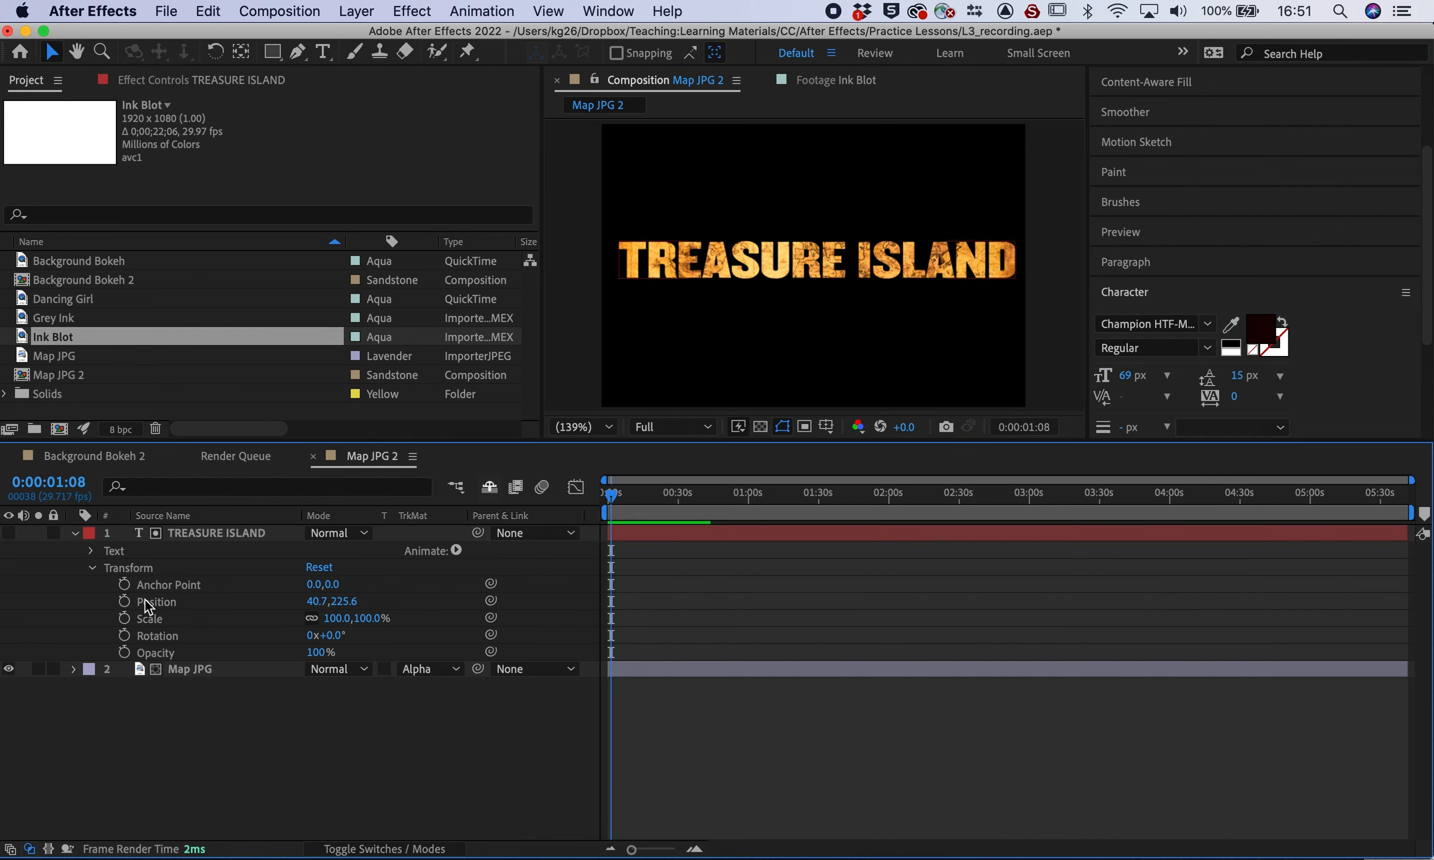
Select the TREASURE ISLAND and Map JPG layers and pre-compose them as 'TEXT'
click(74, 668)
click(75, 533)
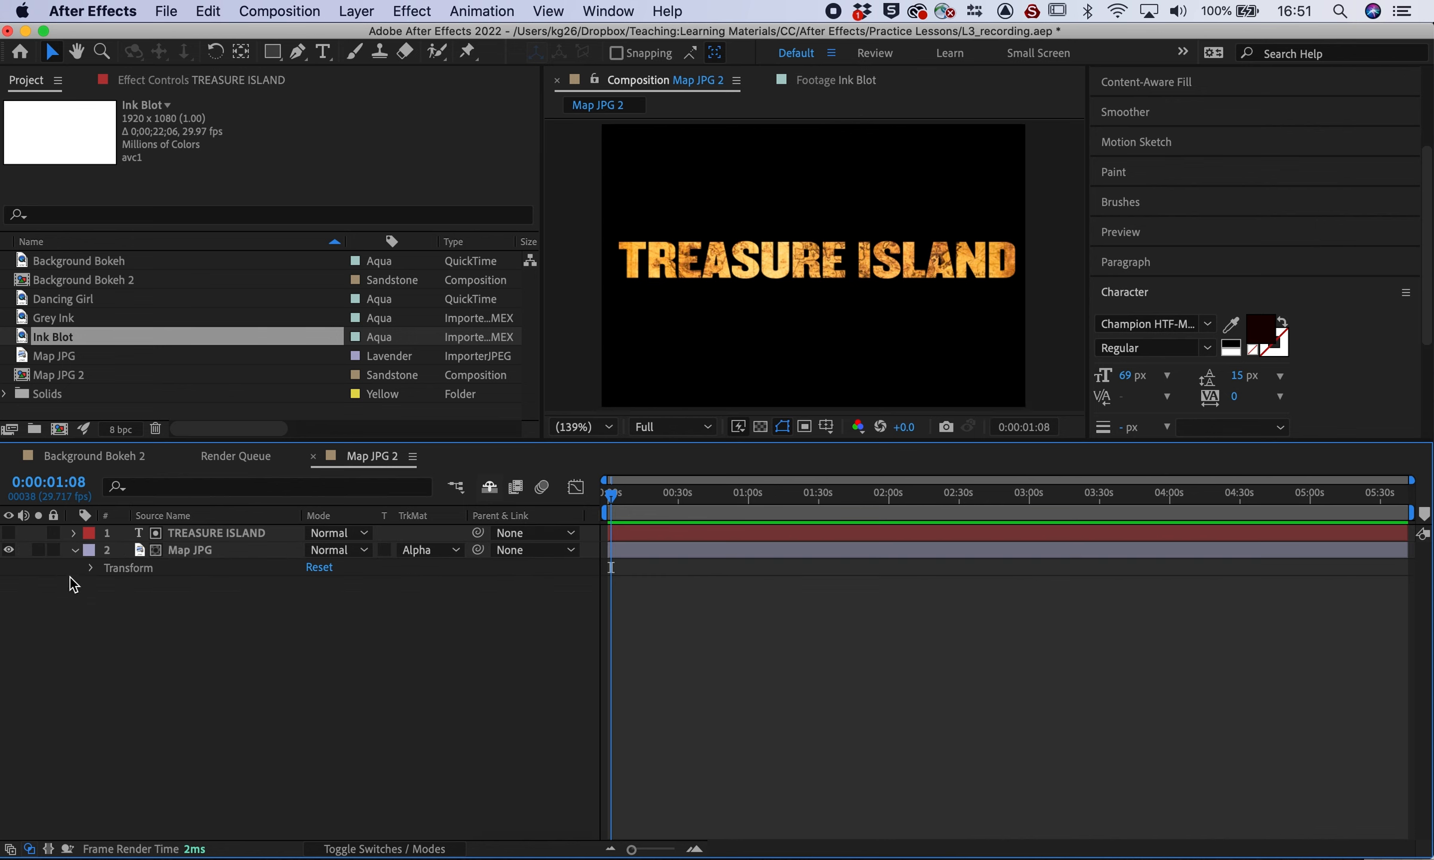
click(73, 549)
drag(254, 610, 223, 539)
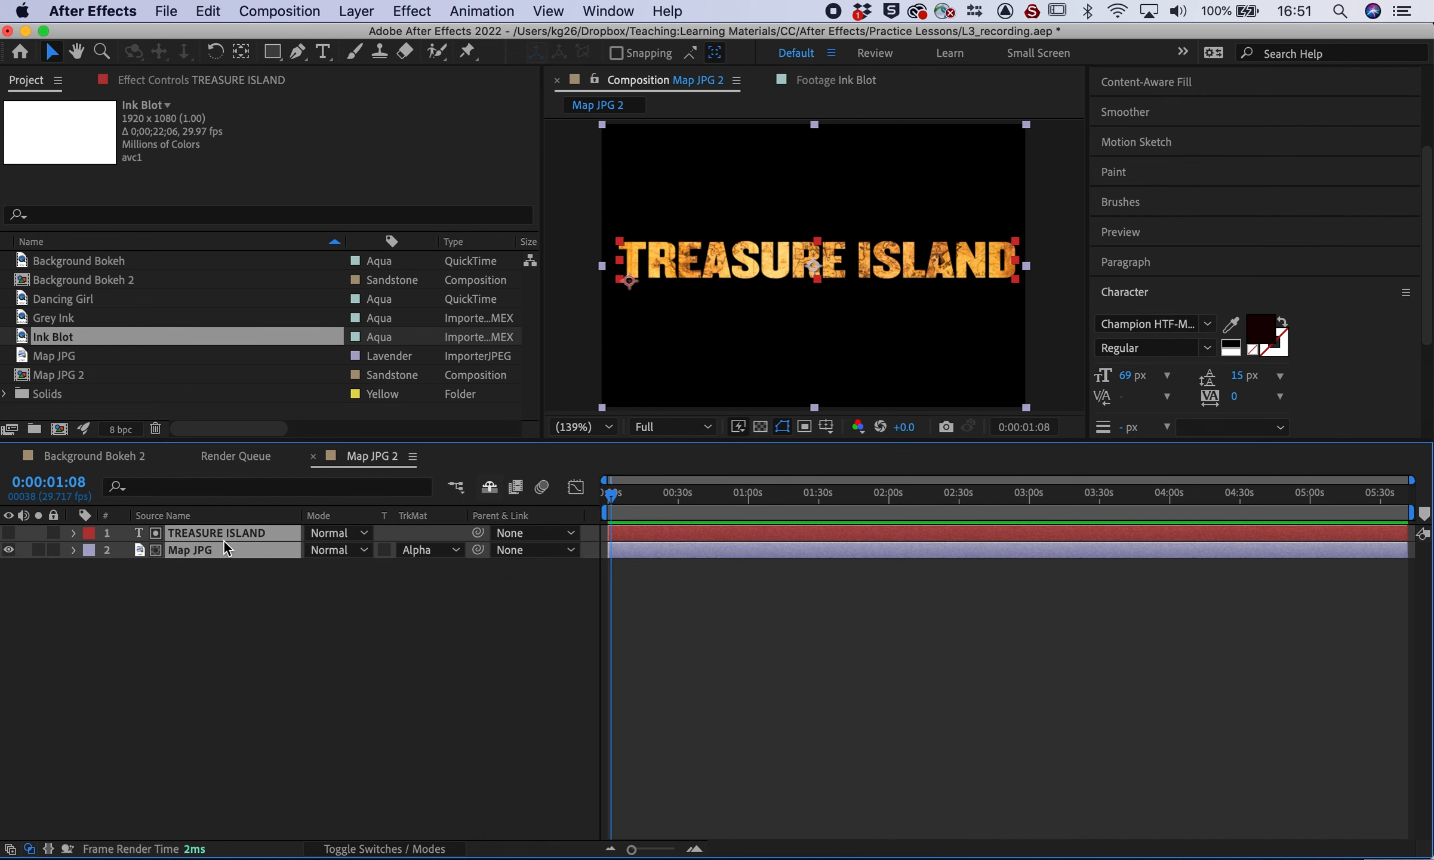
right_click(223, 541)
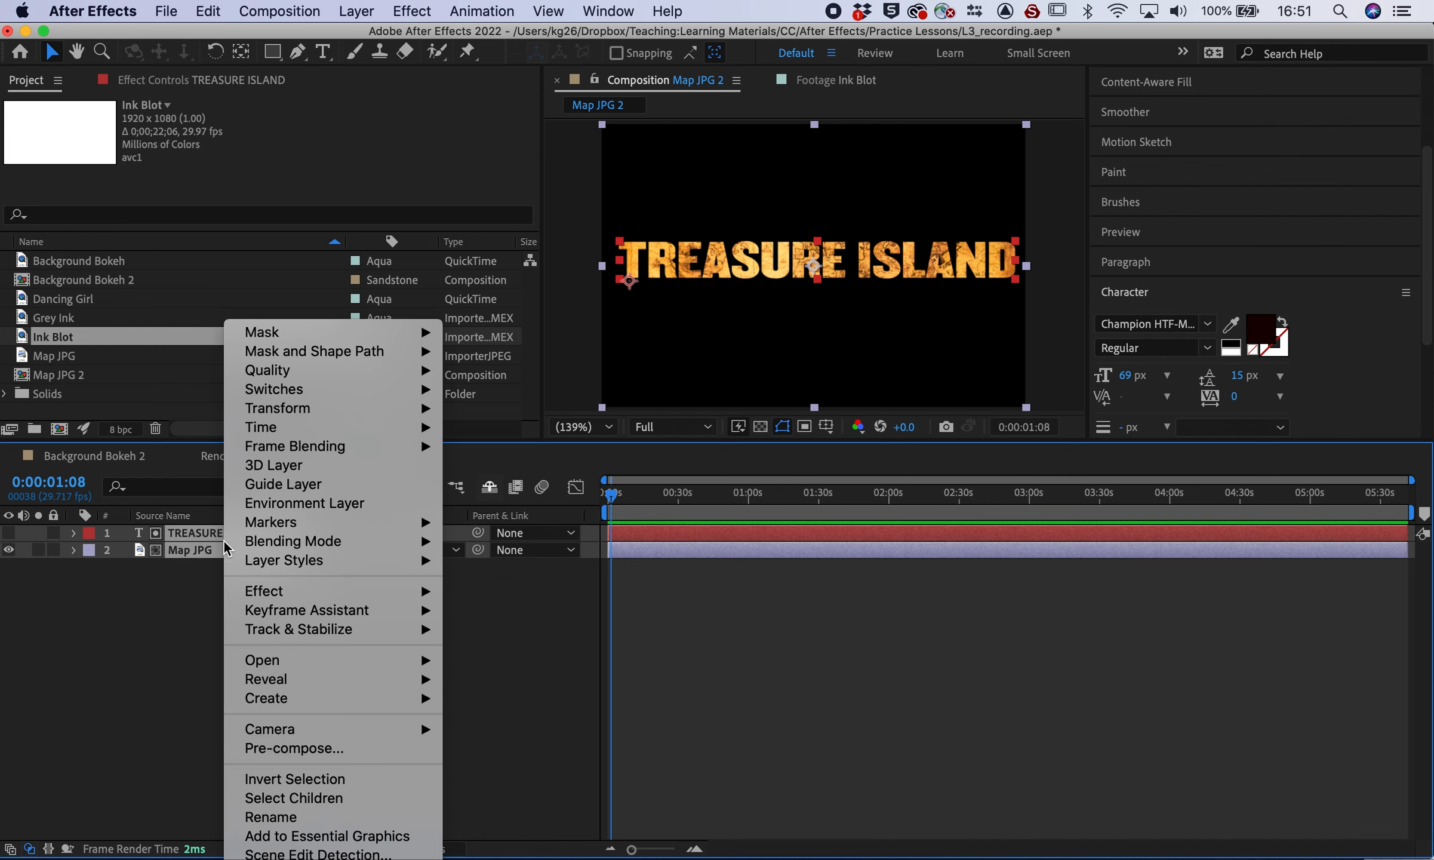
click(286, 754)
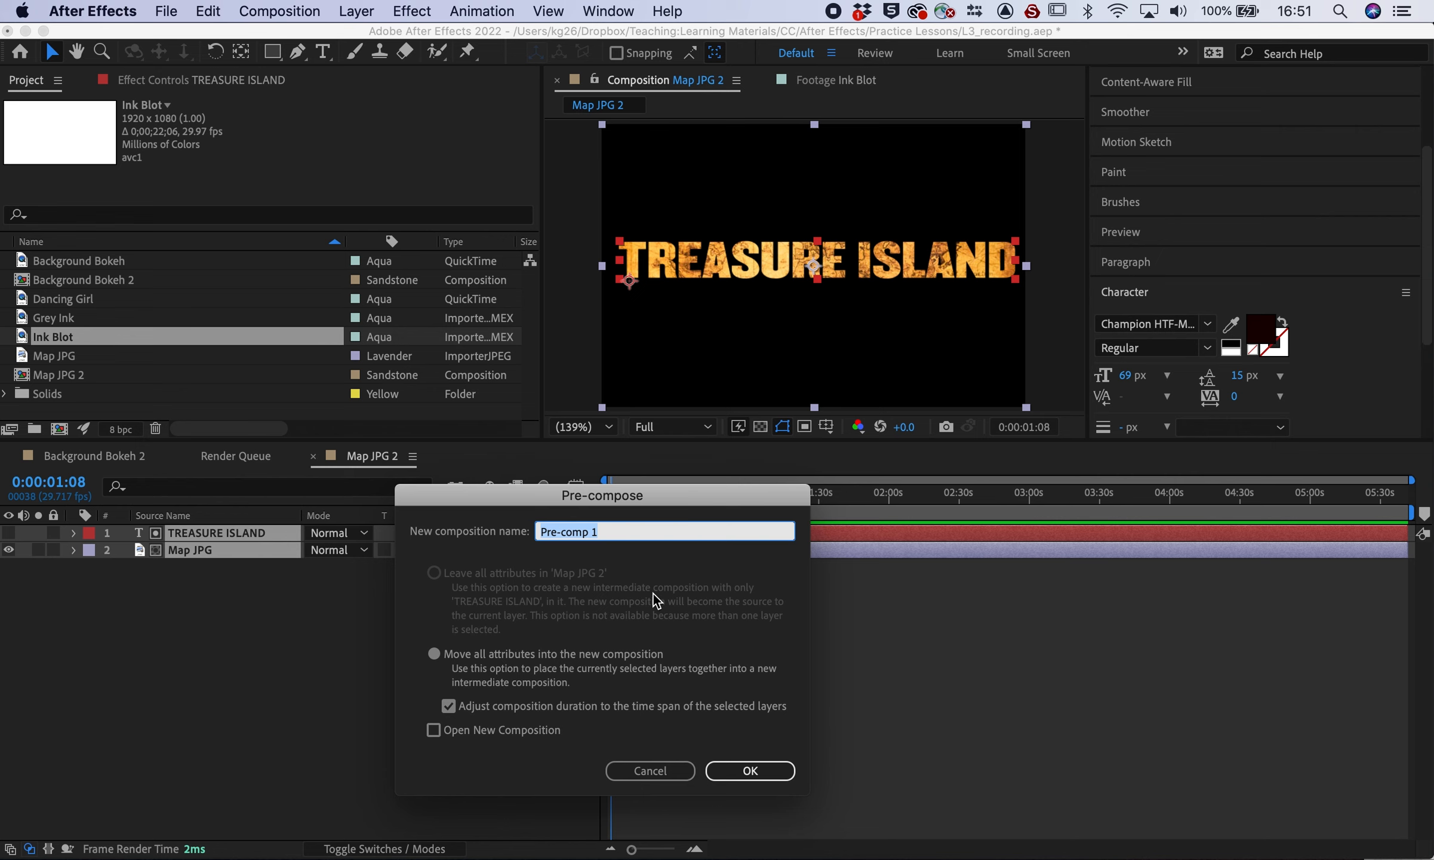
text(TEXT)
key(Return)
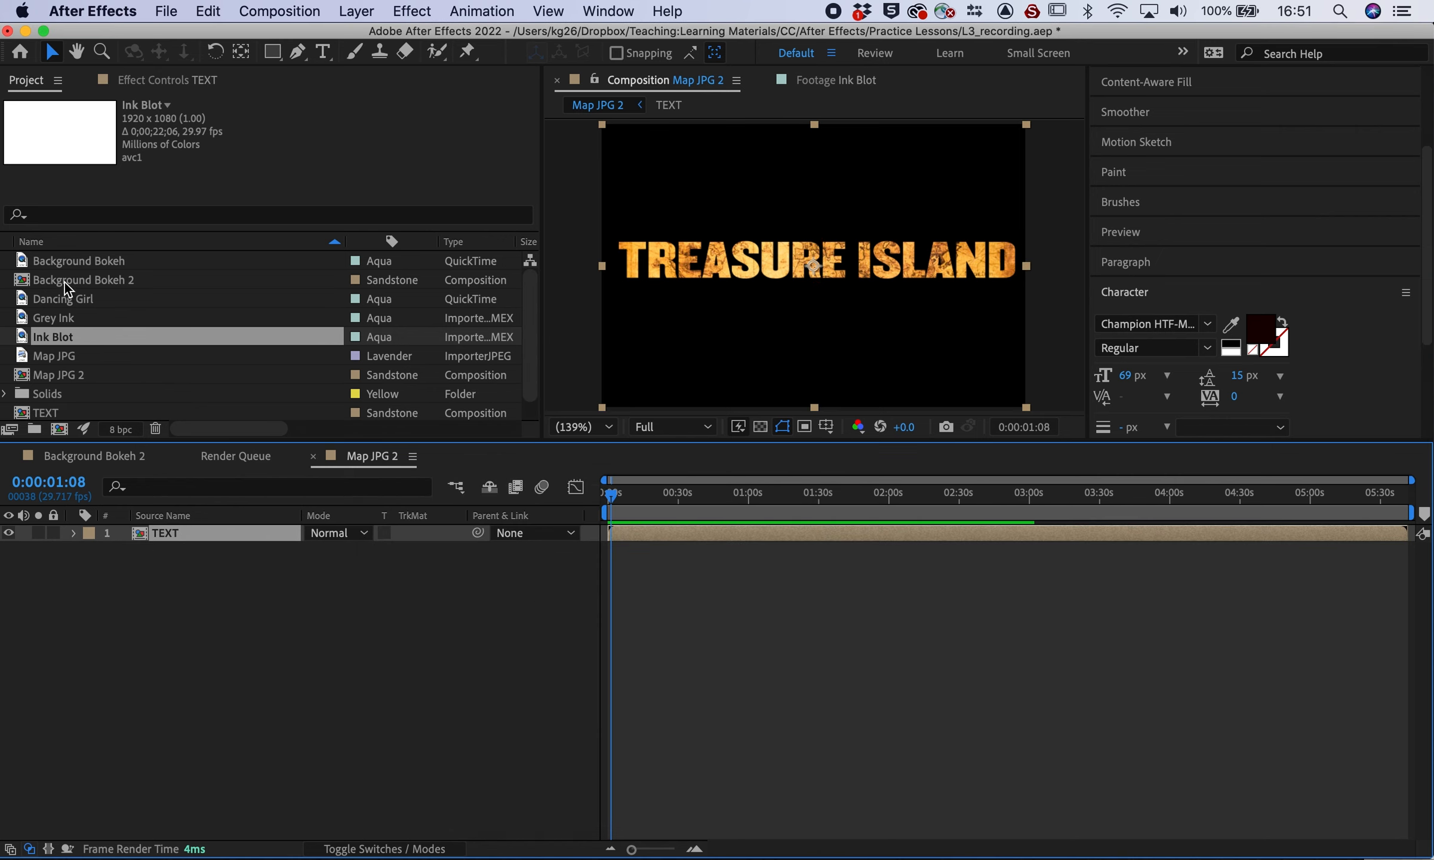
Preview the Grey Ink clip in the Footage viewer around 3 seconds
click(24, 317)
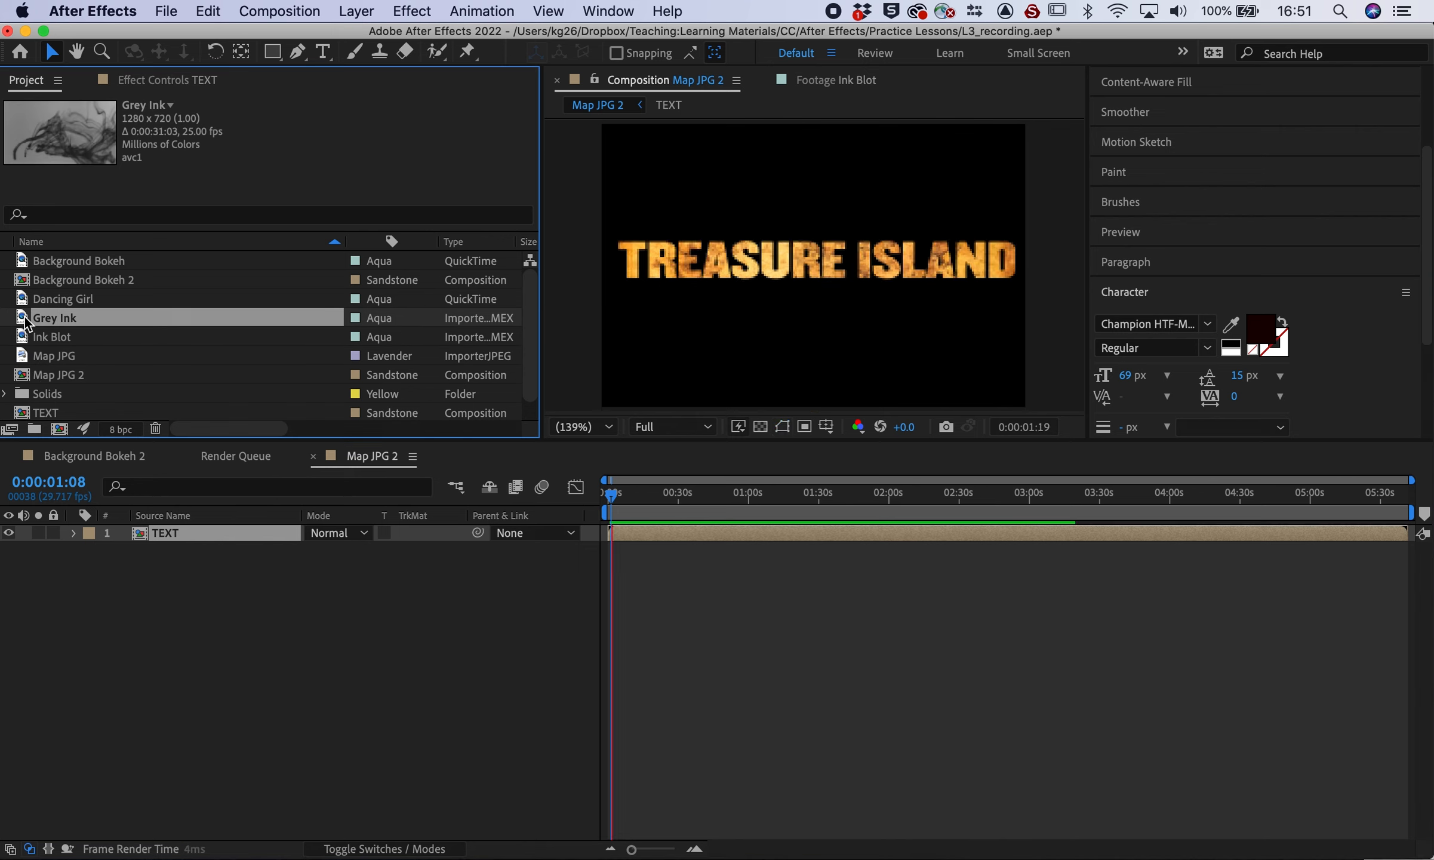
double_click(24, 317)
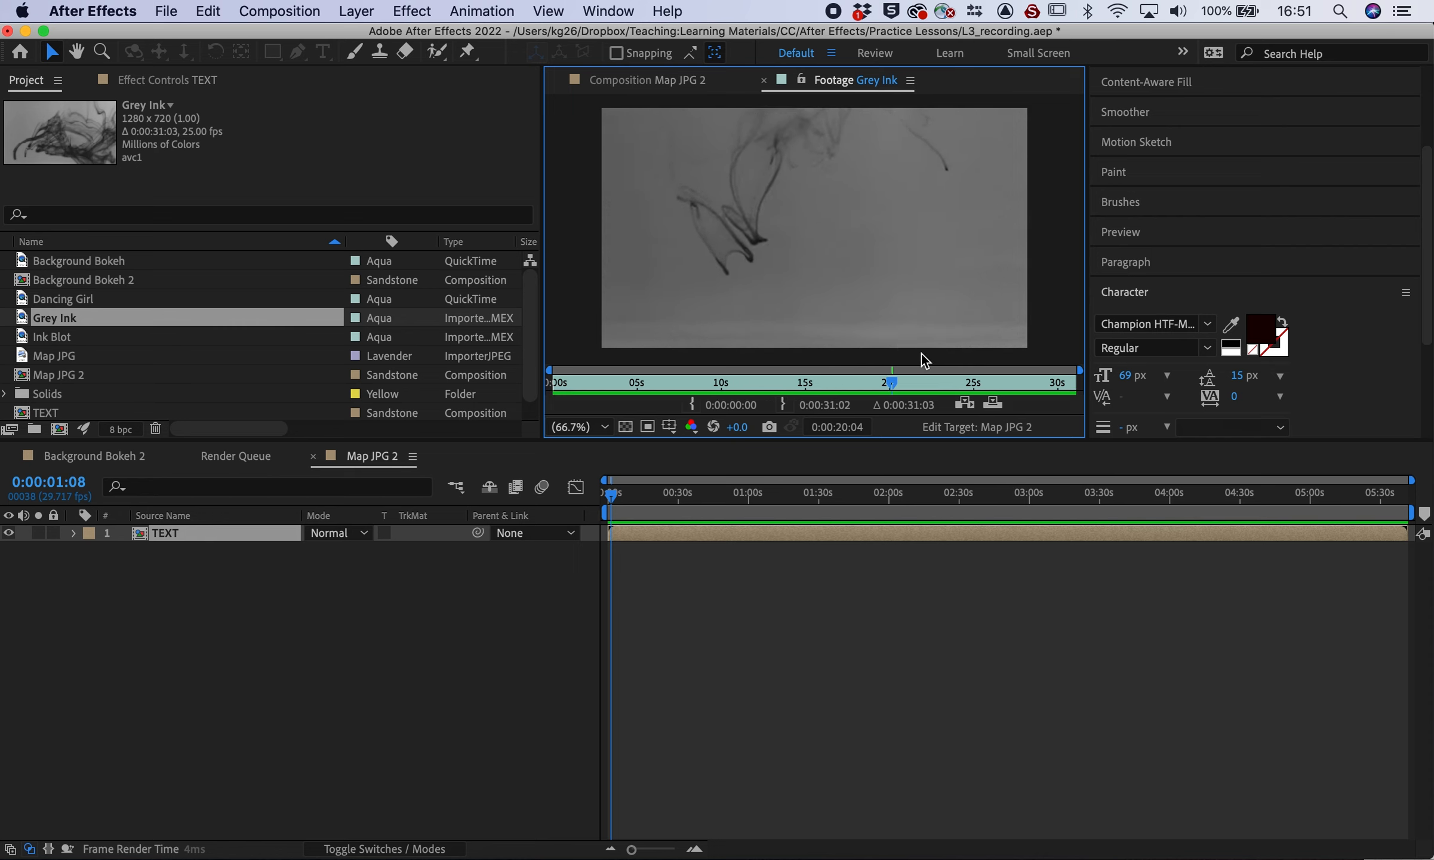
click(606, 375)
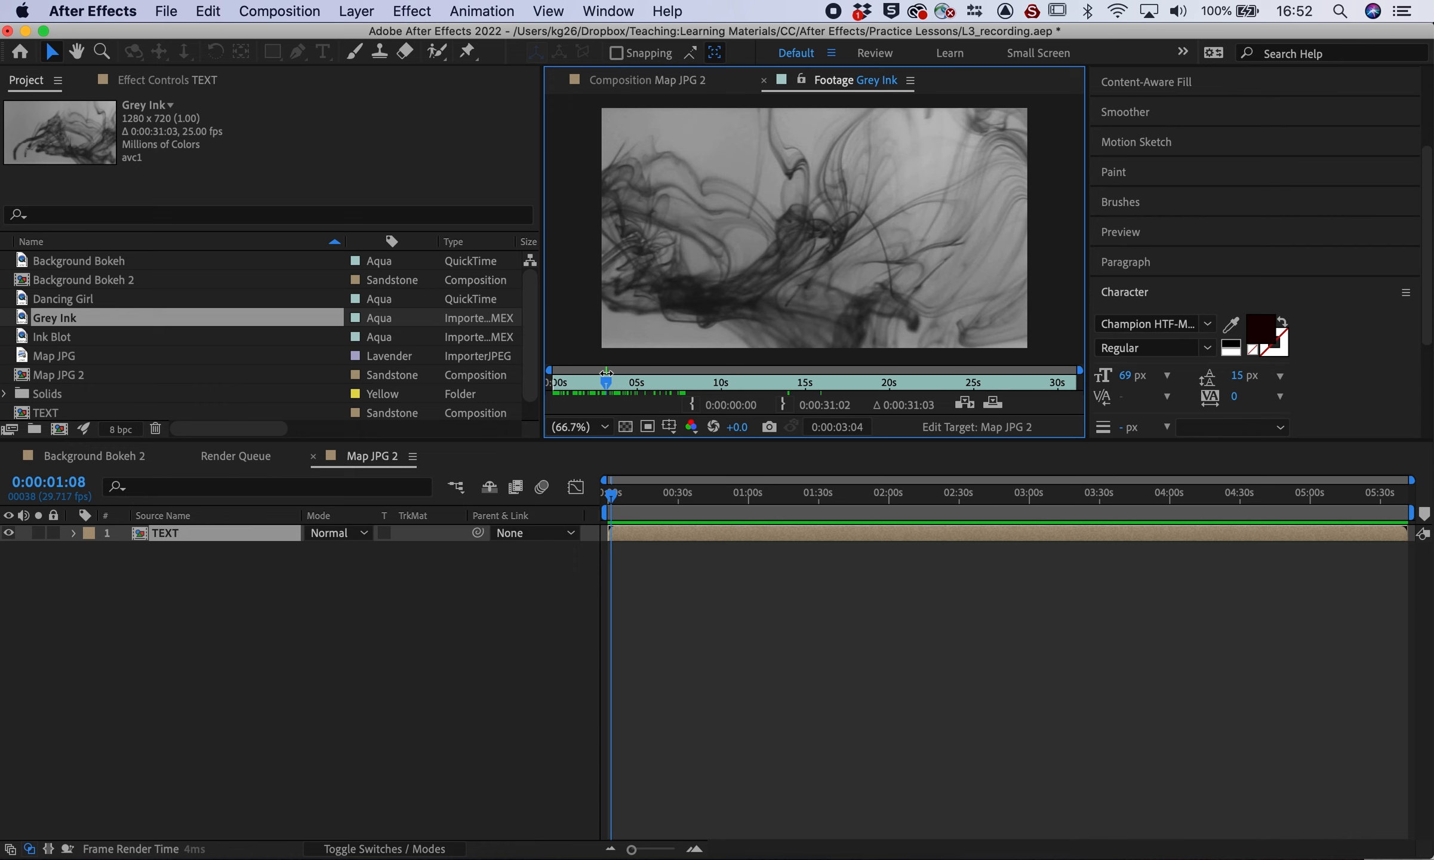
Place Grey Ink above TEXT and set TEXT's Track Matte to Luma Matte 'Grey Ink'
mouse_move(27, 321)
mouse_down()
mouse_move(63, 558)
mouse_move(55, 529)
mouse_up()
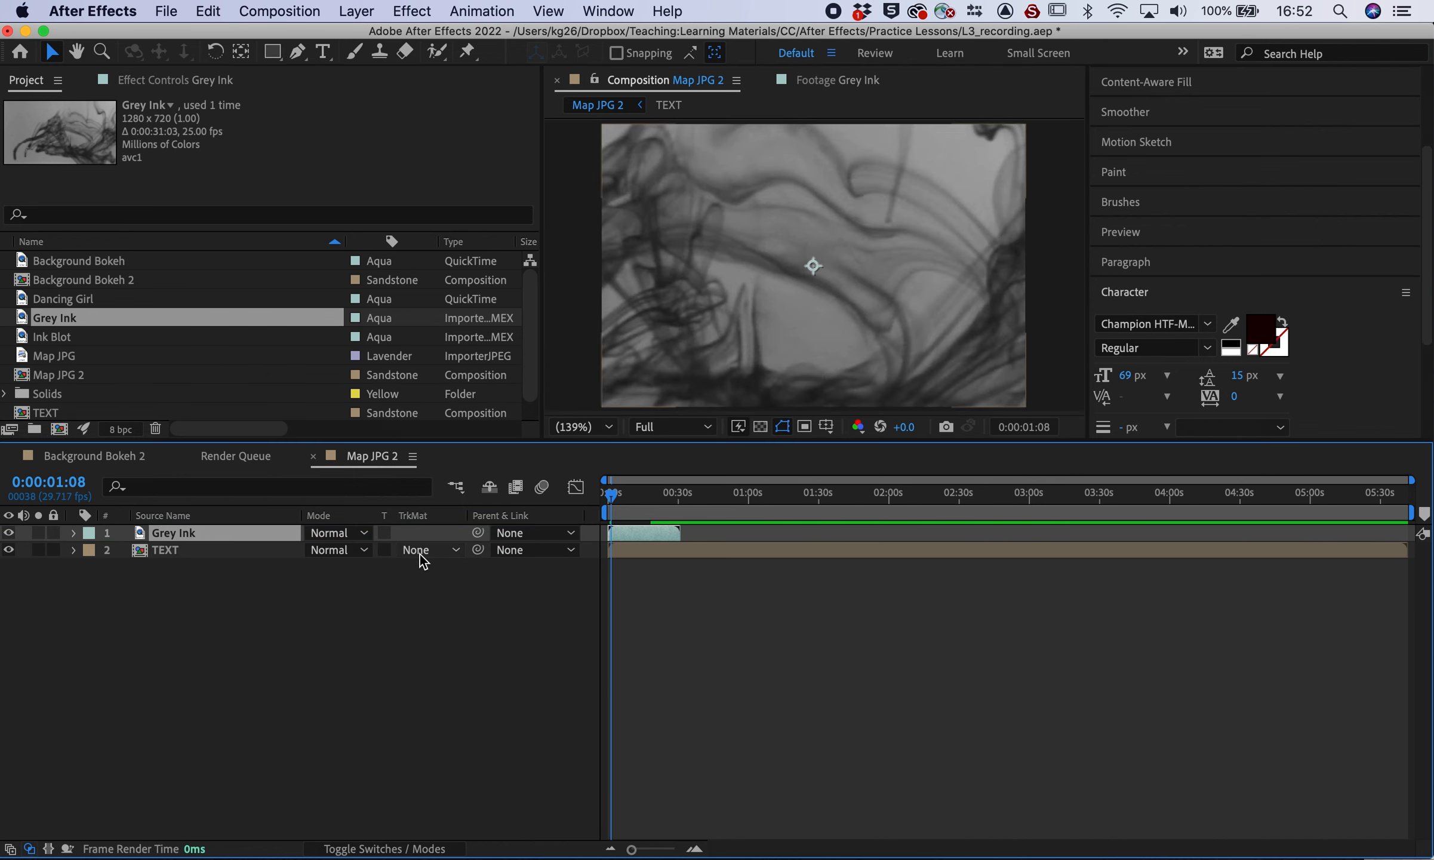
click(420, 555)
click(455, 639)
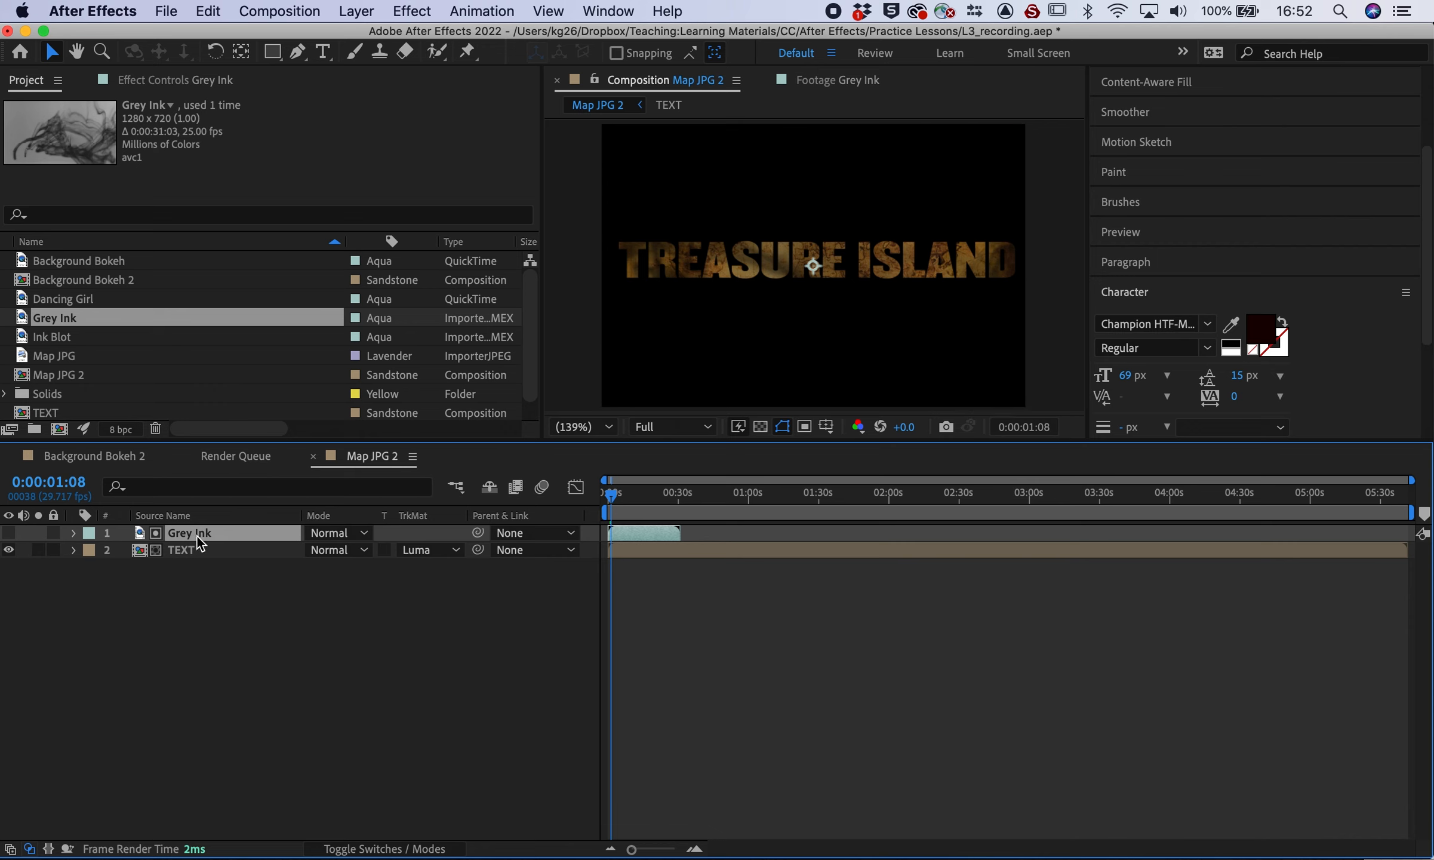
Preview the Grey Ink matte, then switch TEXT's matte to Luma Inverted 'Grey Ink'
key(space)
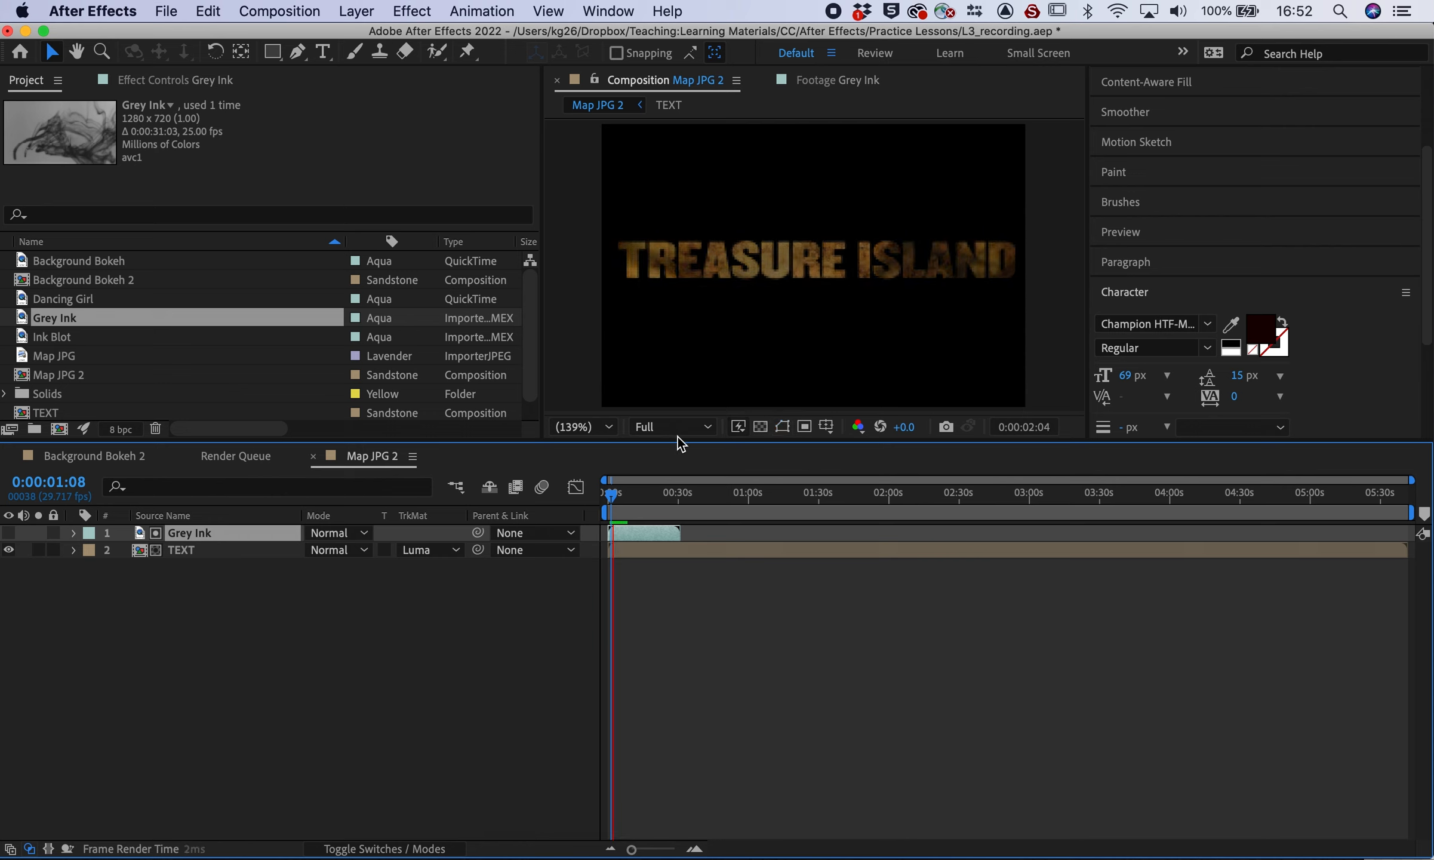
key(space)
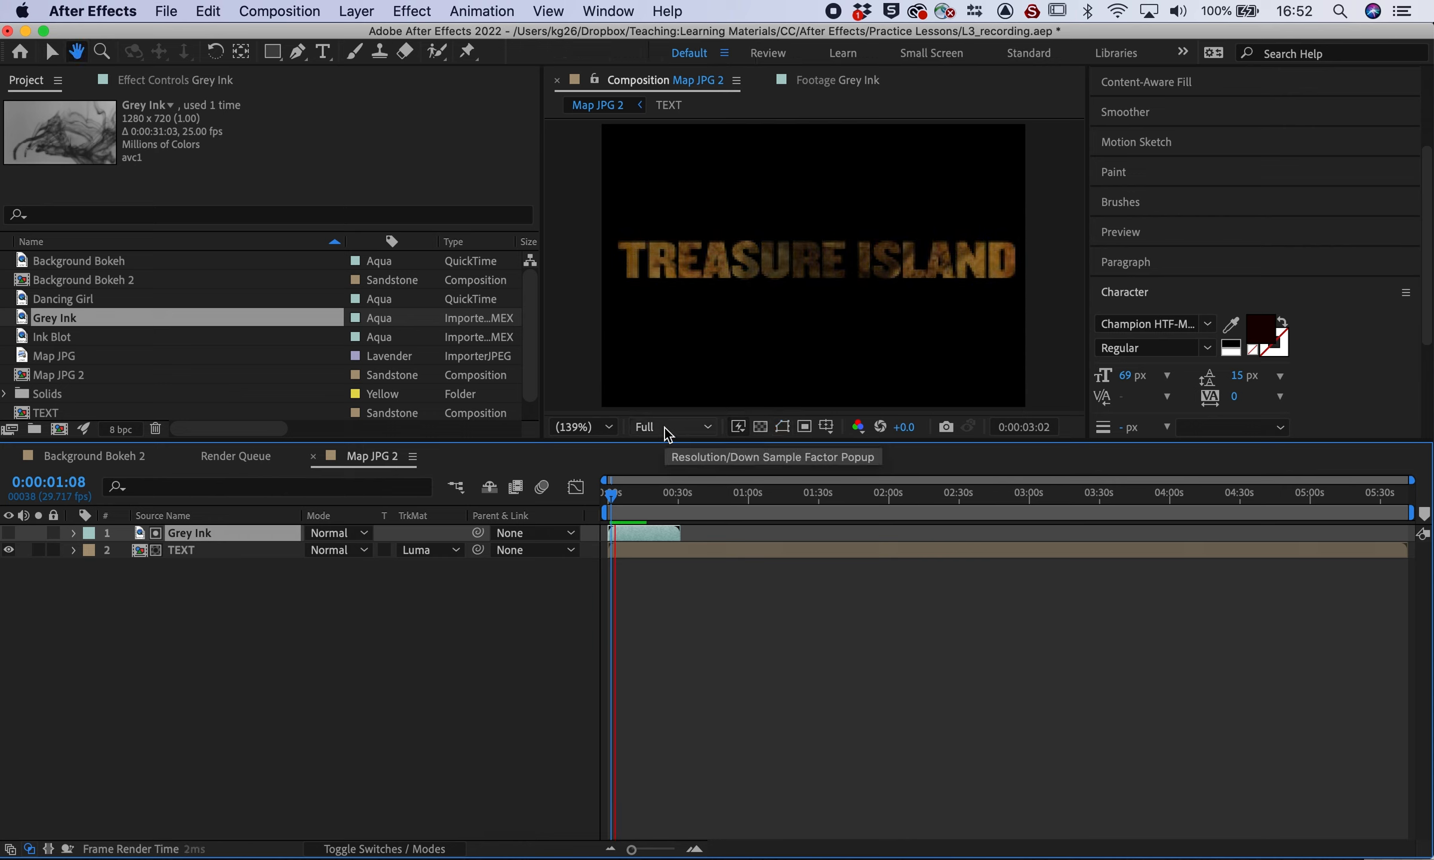
key(space)
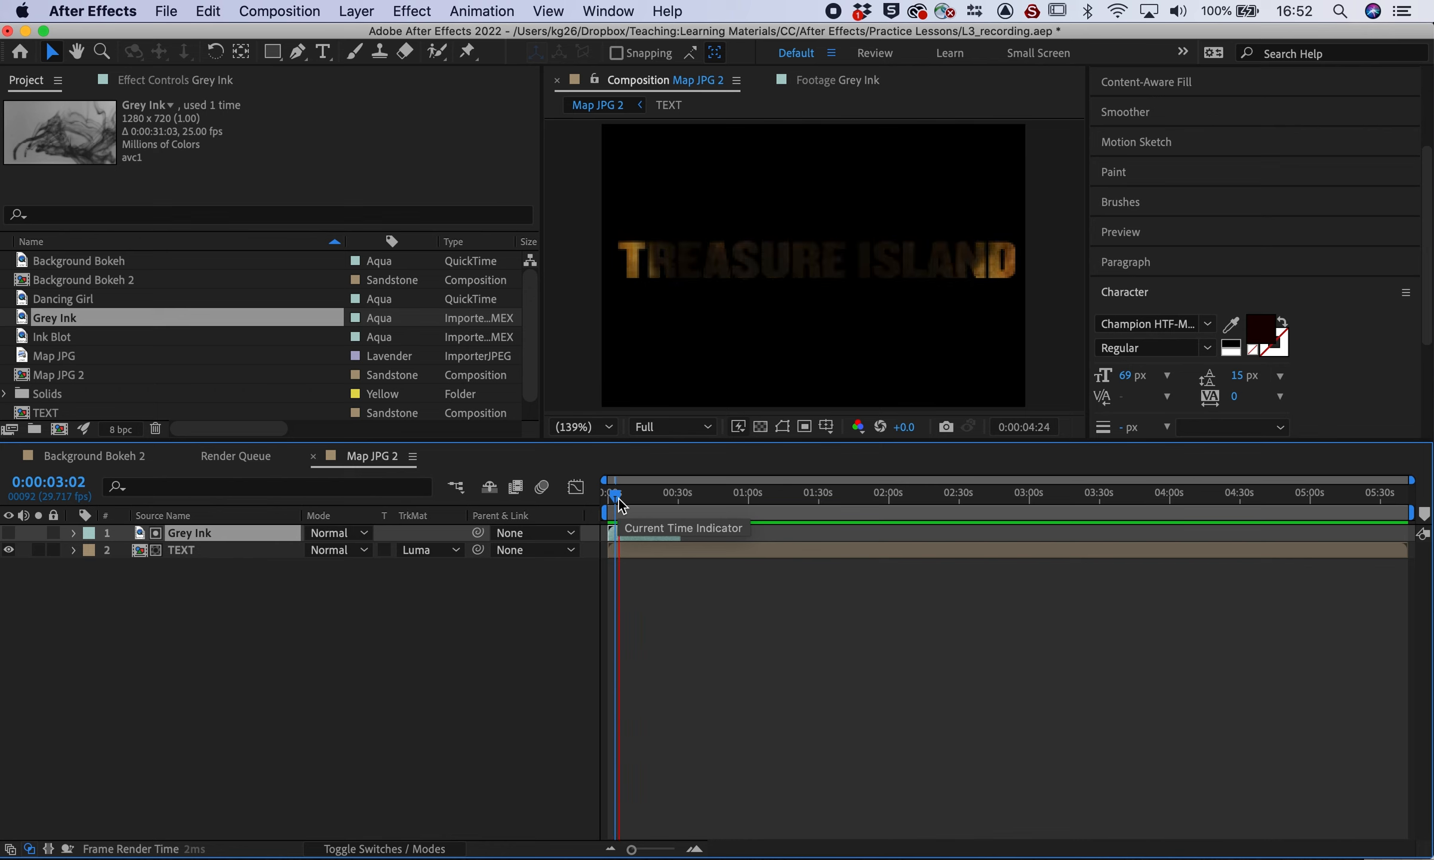
key(space)
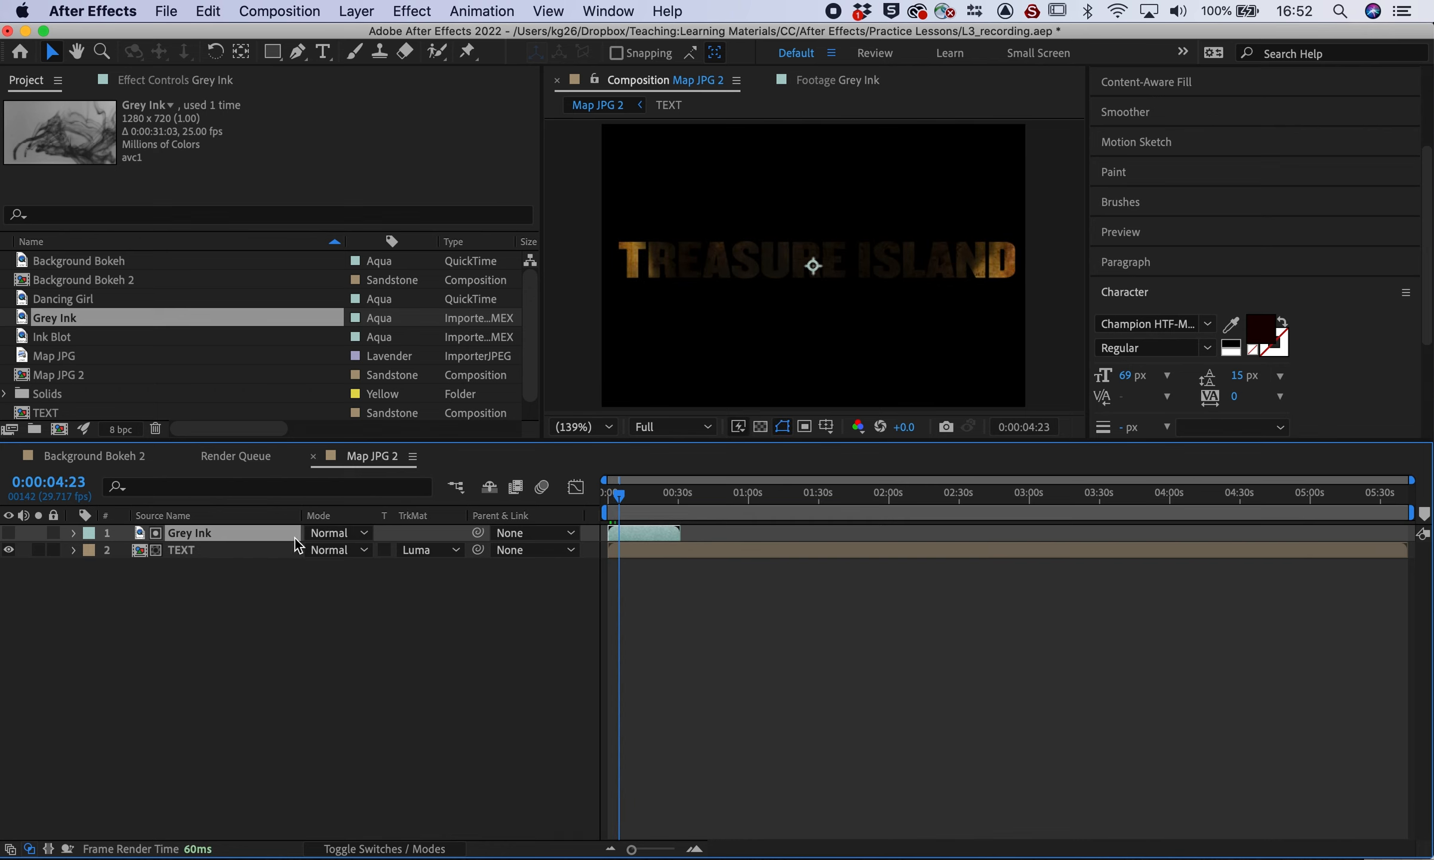
click(434, 552)
click(449, 659)
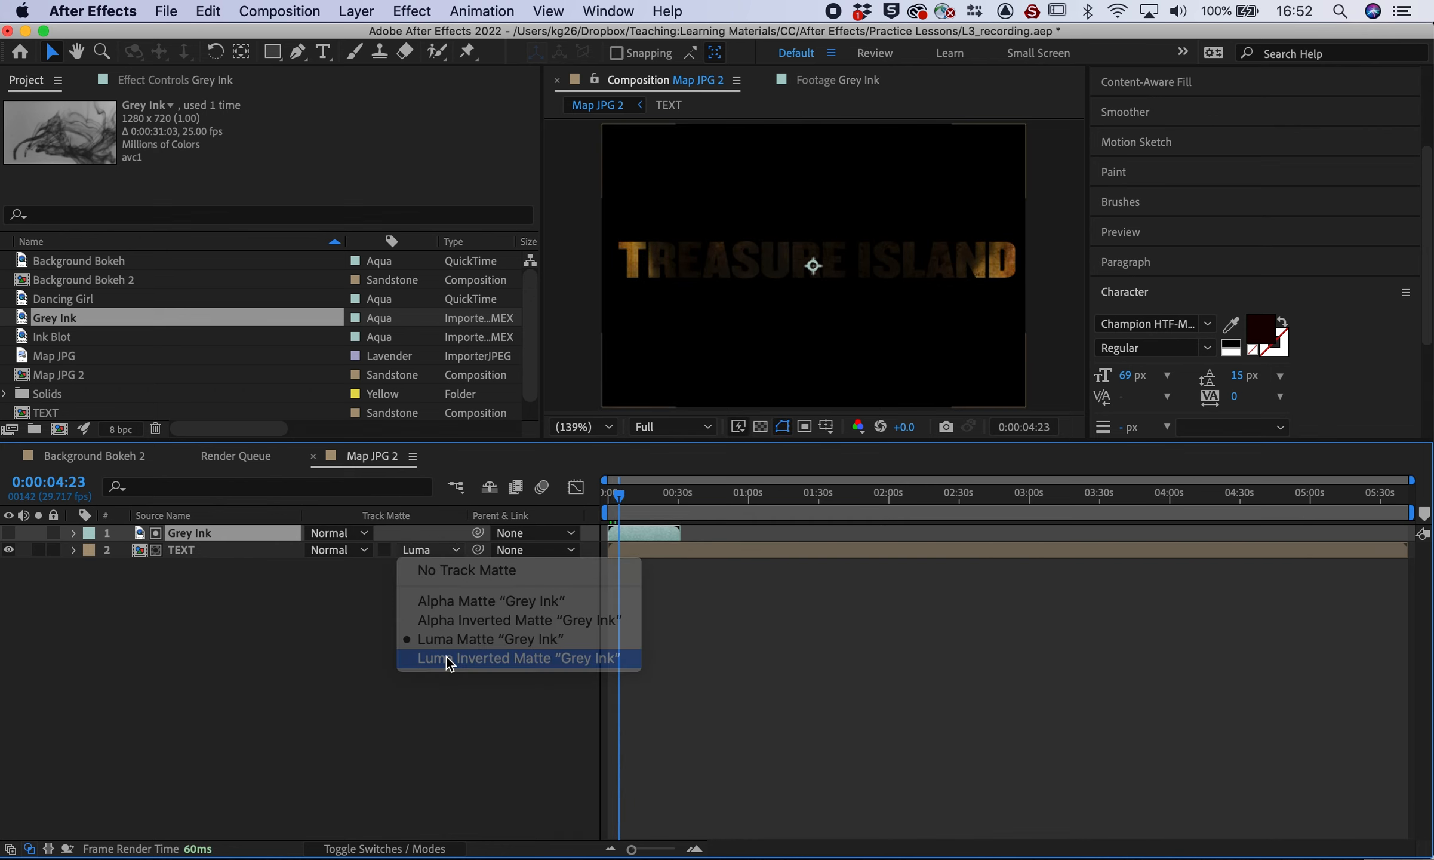
Preview the inverted reveal at 0:00:01:21, then replace Grey Ink with Ink Blot above TEXT
key(space)
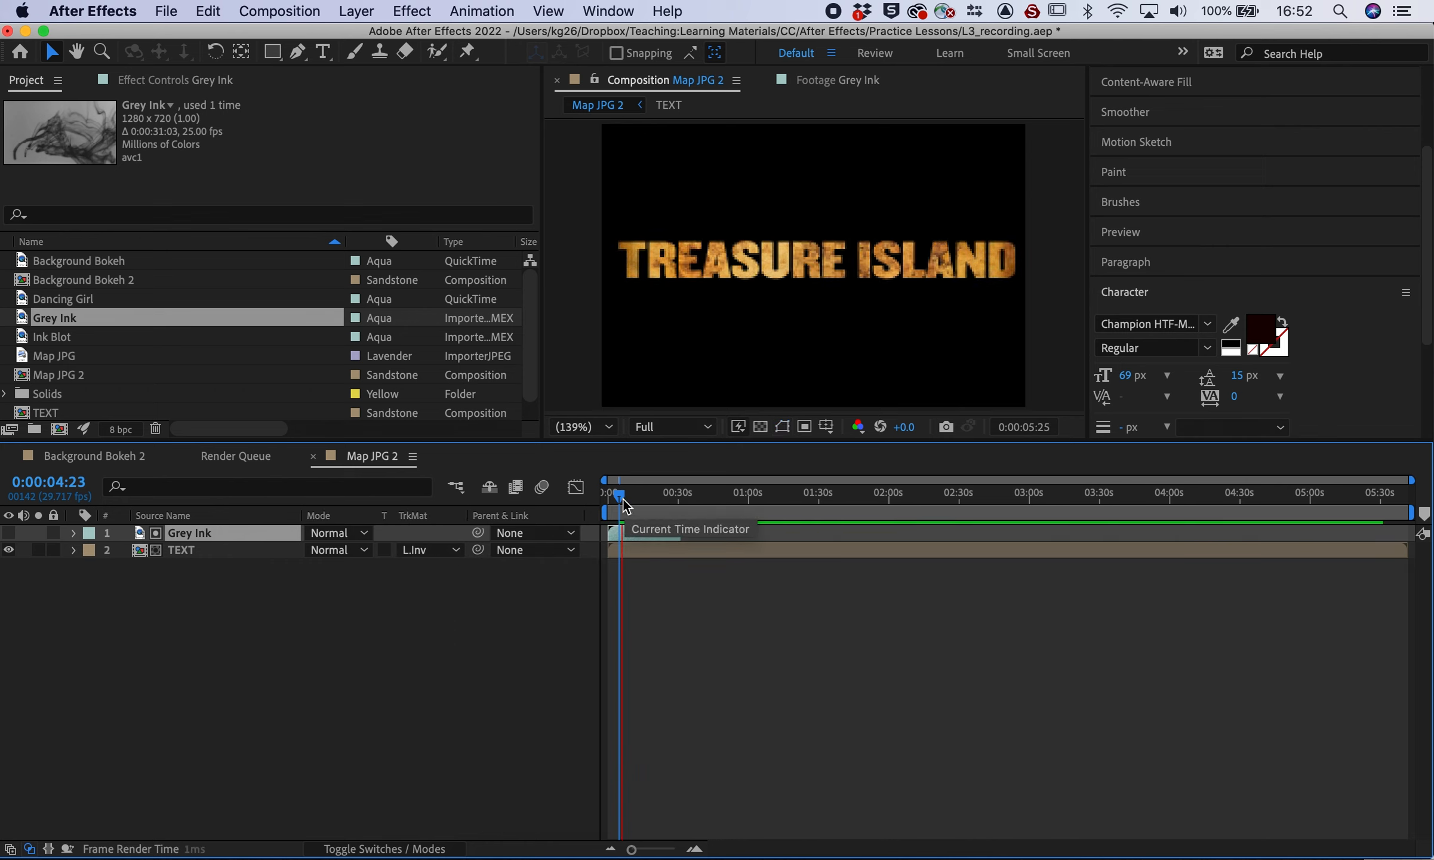
click(619, 499)
drag(619, 500, 612, 500)
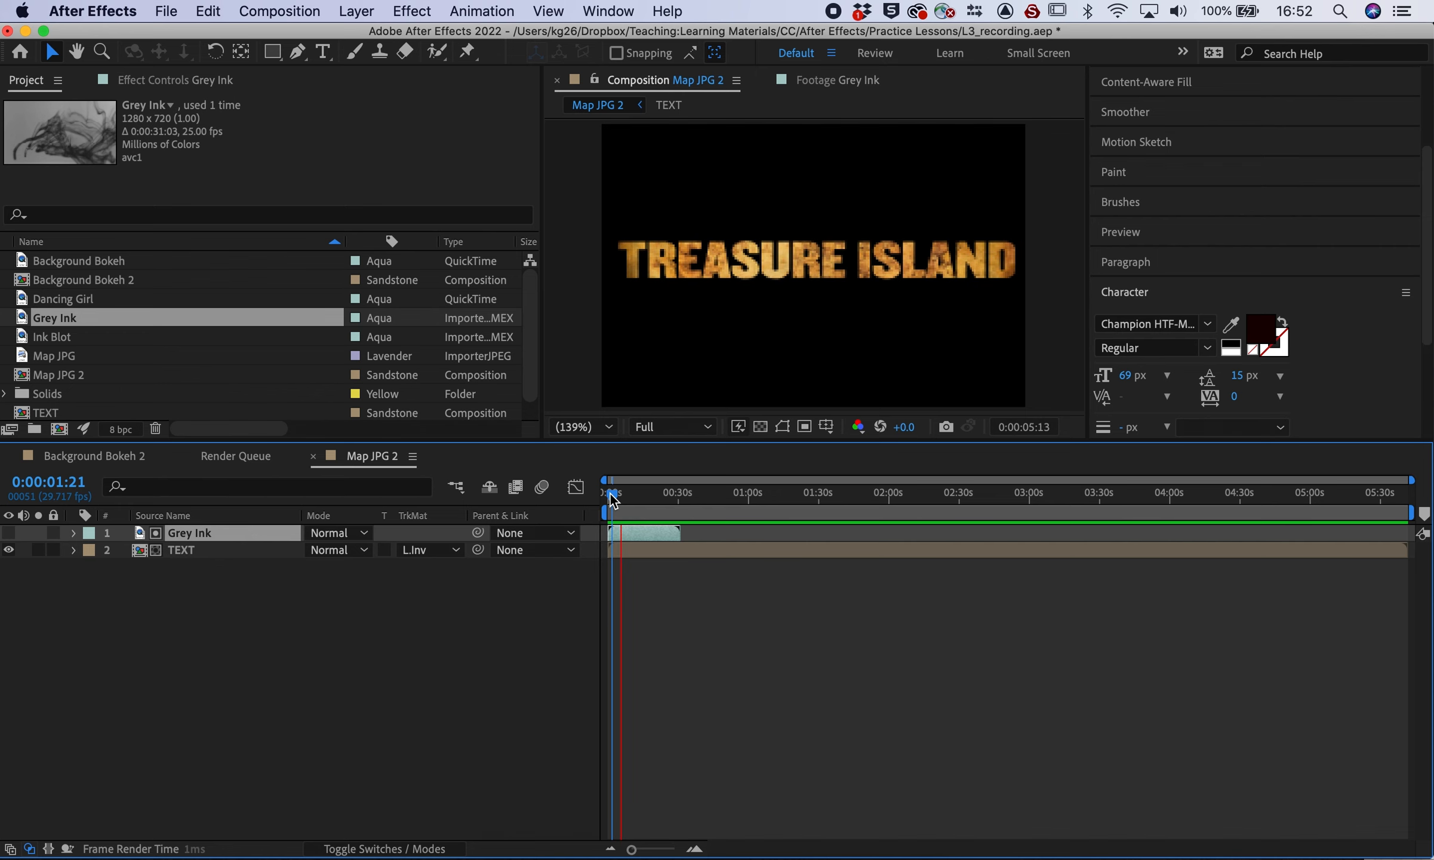
key(space)
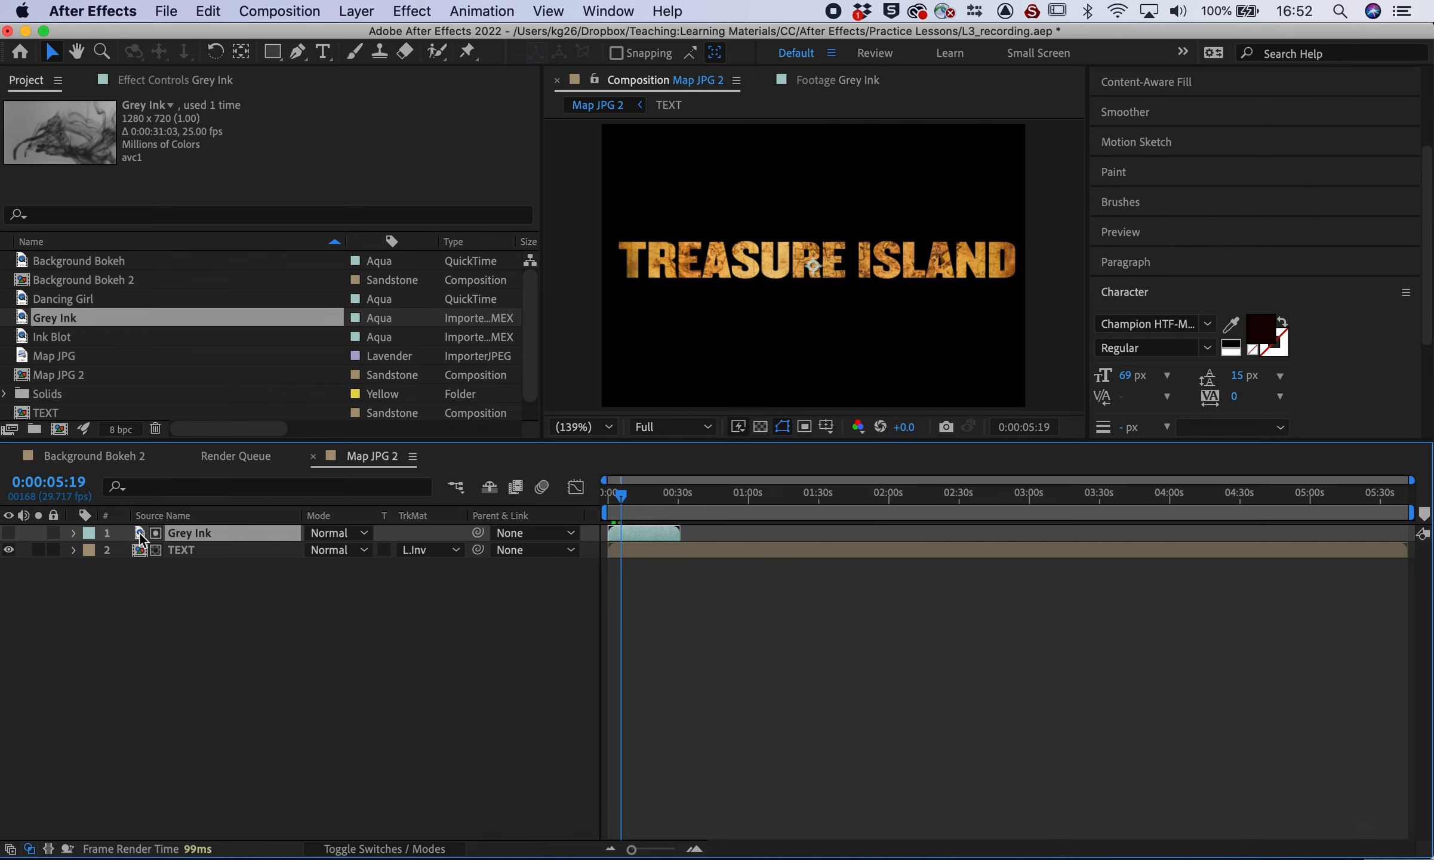
key(Delete)
drag(33, 337, 48, 524)
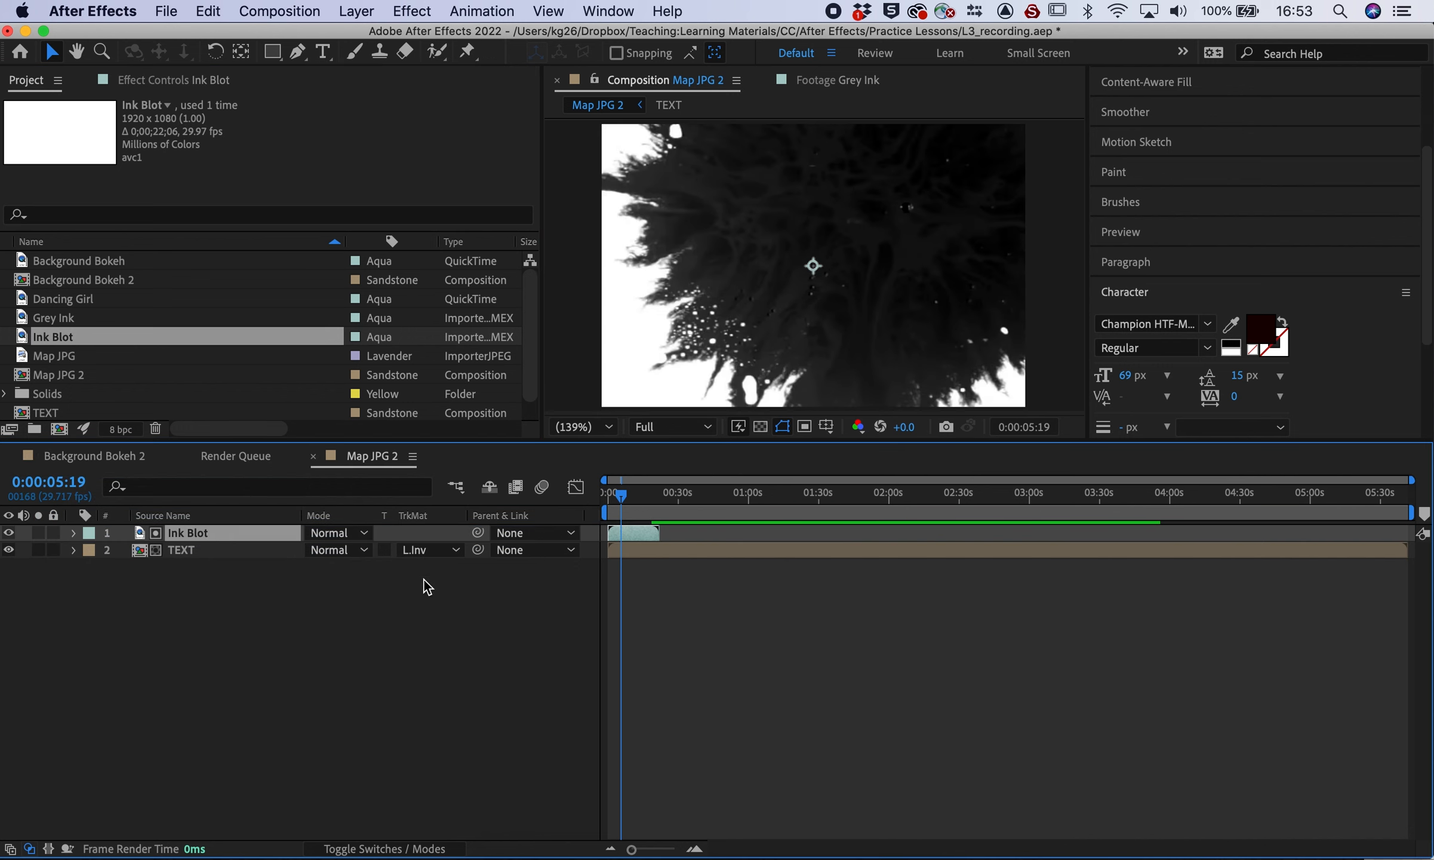
Set TEXT's matte to Luma Inverted 'Ink Blot', hiding Ink Blot, and check frame 0:00:01:21
click(431, 550)
click(449, 634)
click(8, 532)
drag(620, 494, 607, 498)
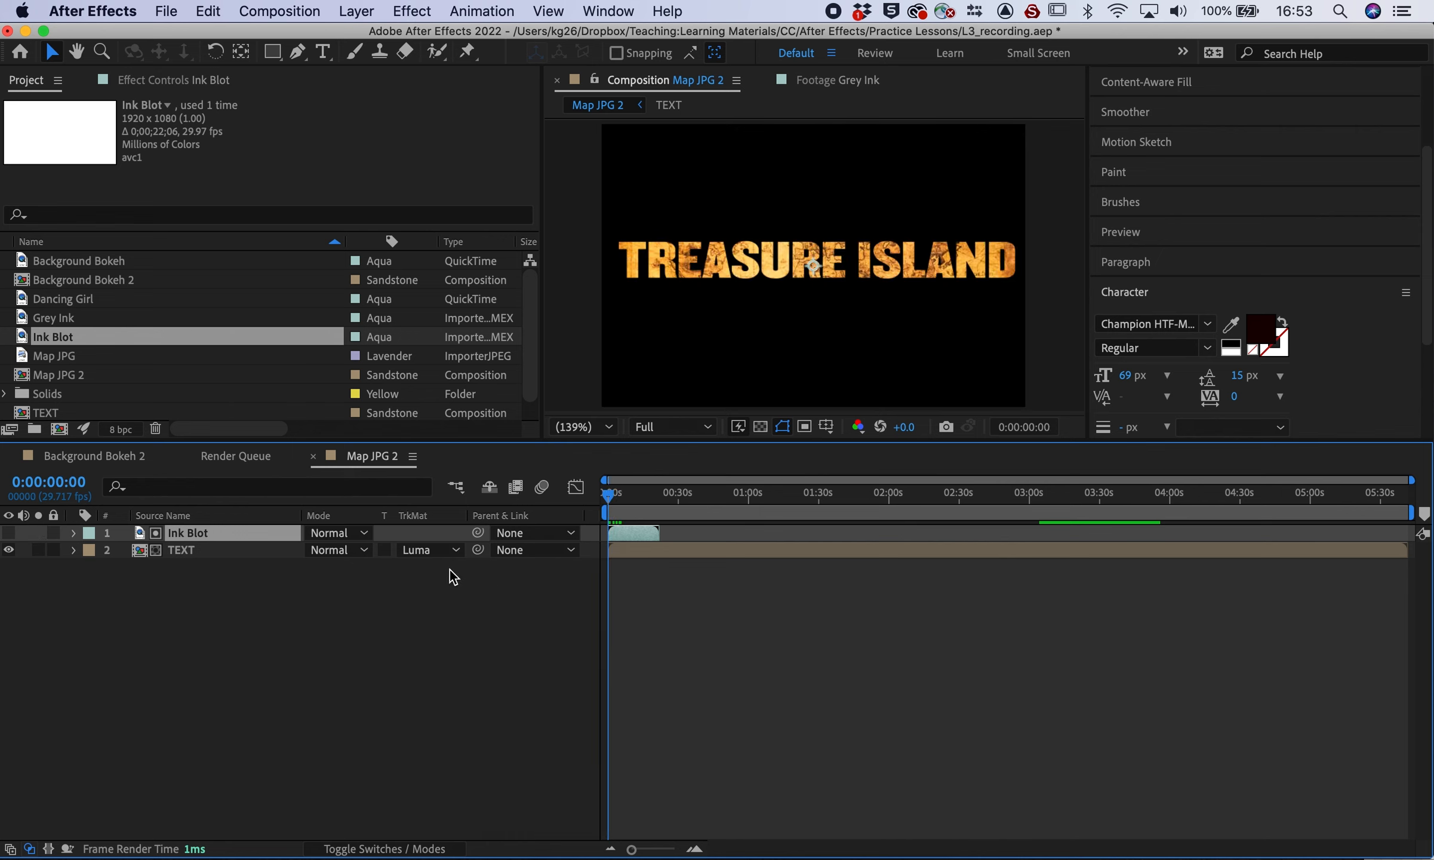
click(422, 552)
click(436, 658)
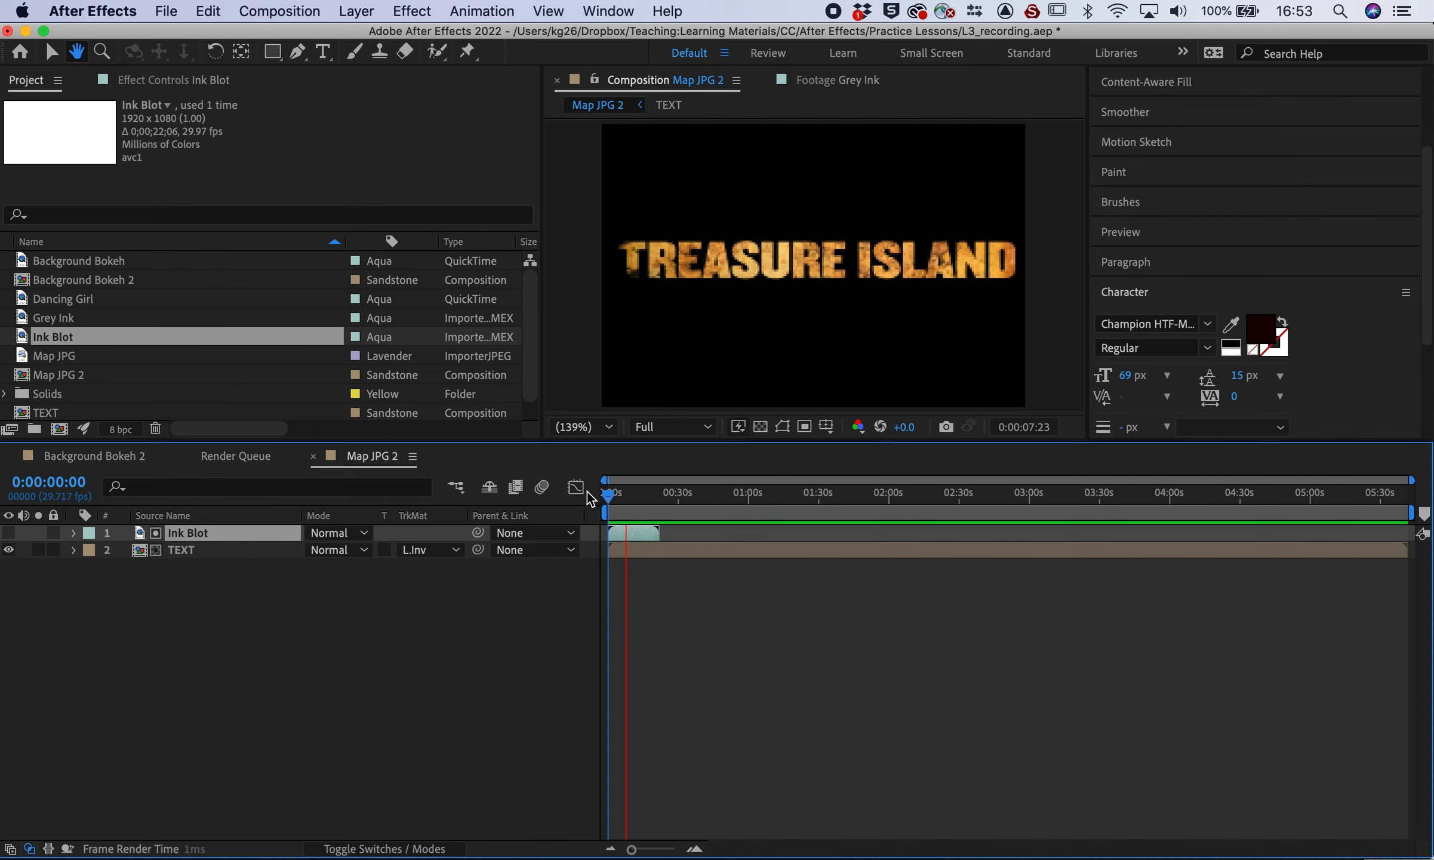
click(608, 501)
drag(607, 500, 611, 501)
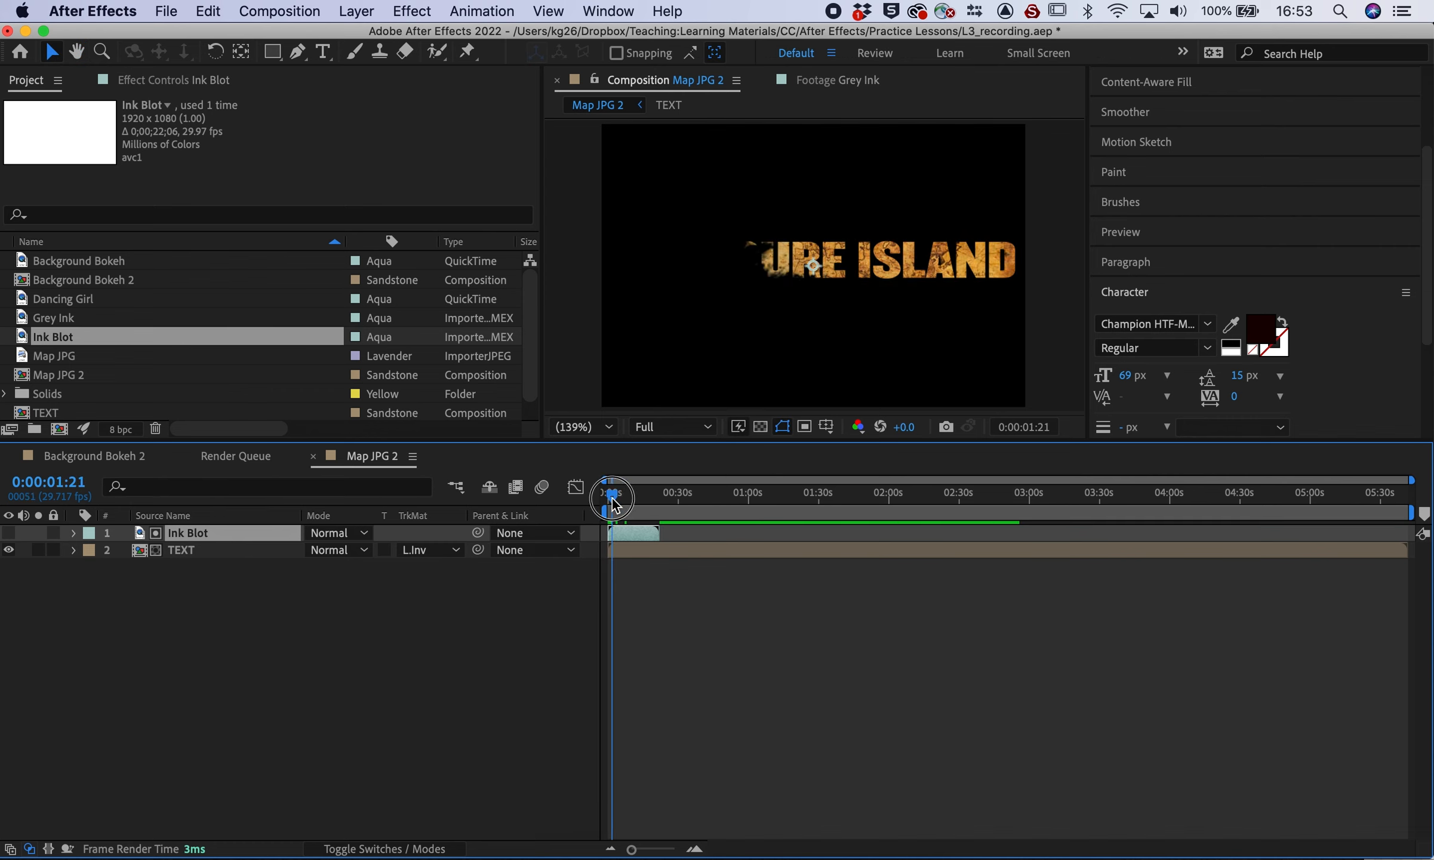
Shrink the TEXT layer and move it up and right of centre
click(194, 551)
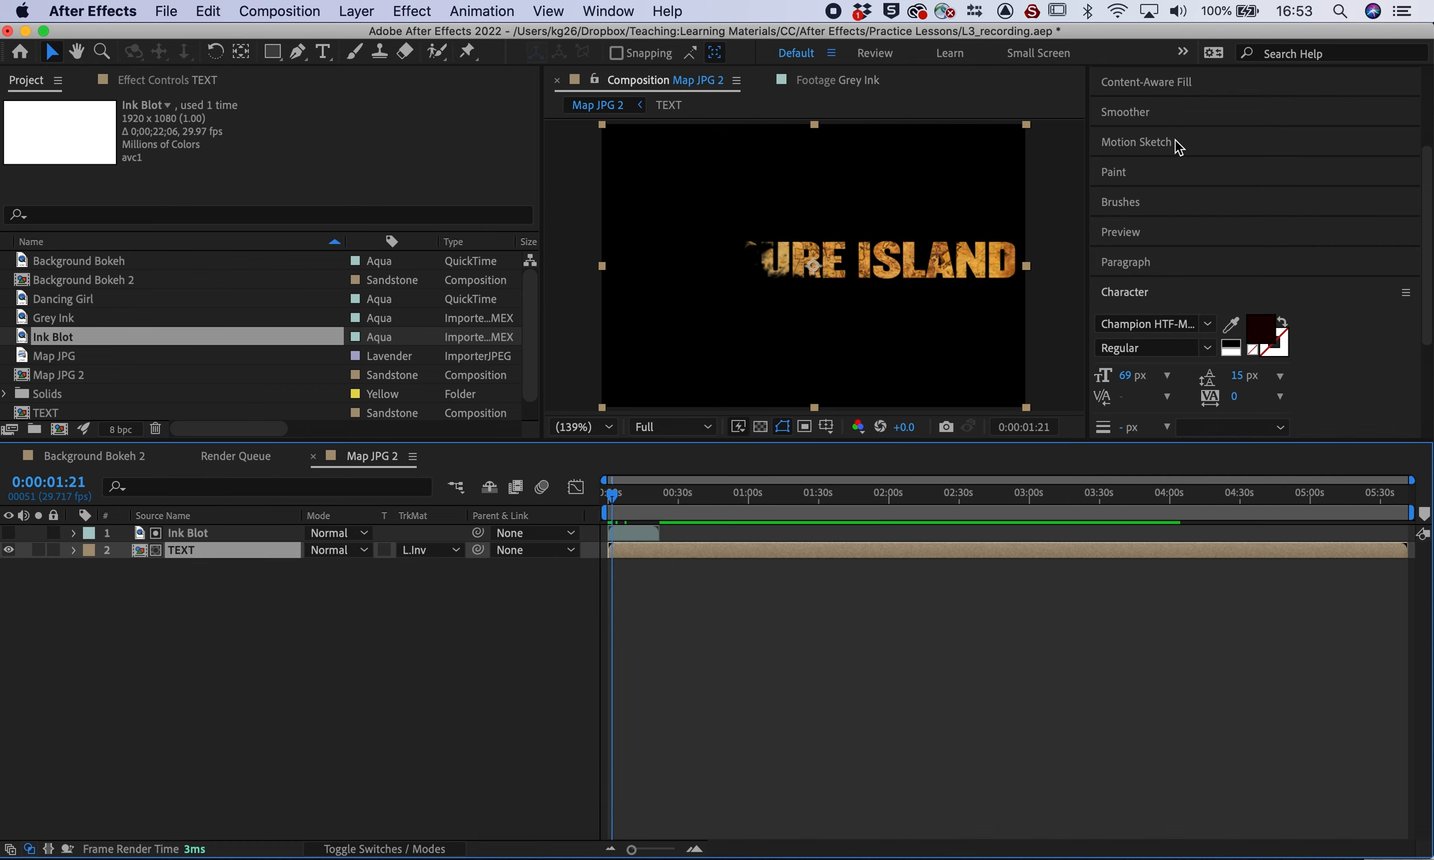
click(1027, 124)
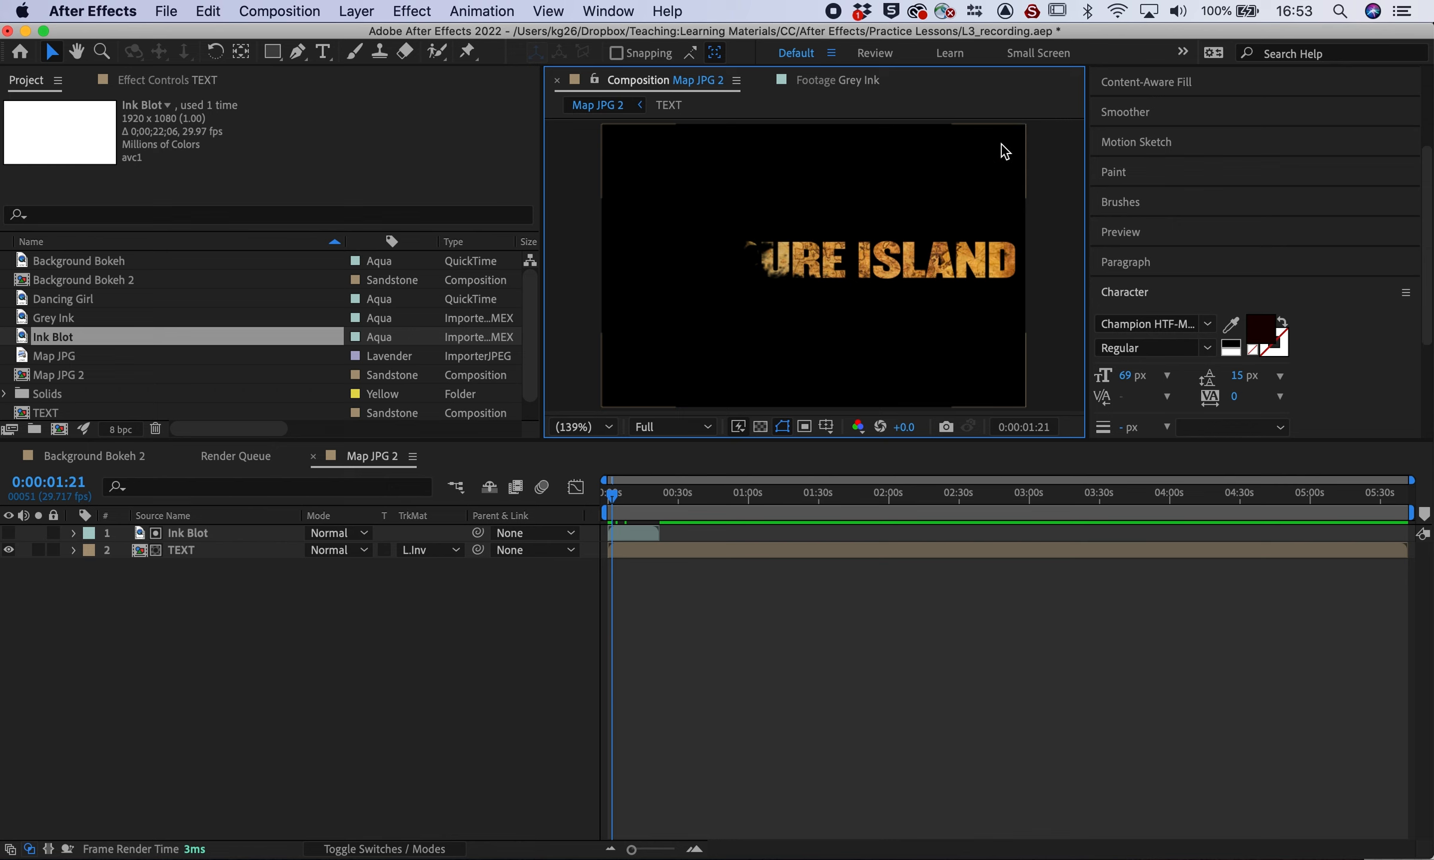
drag(1024, 127, 946, 181)
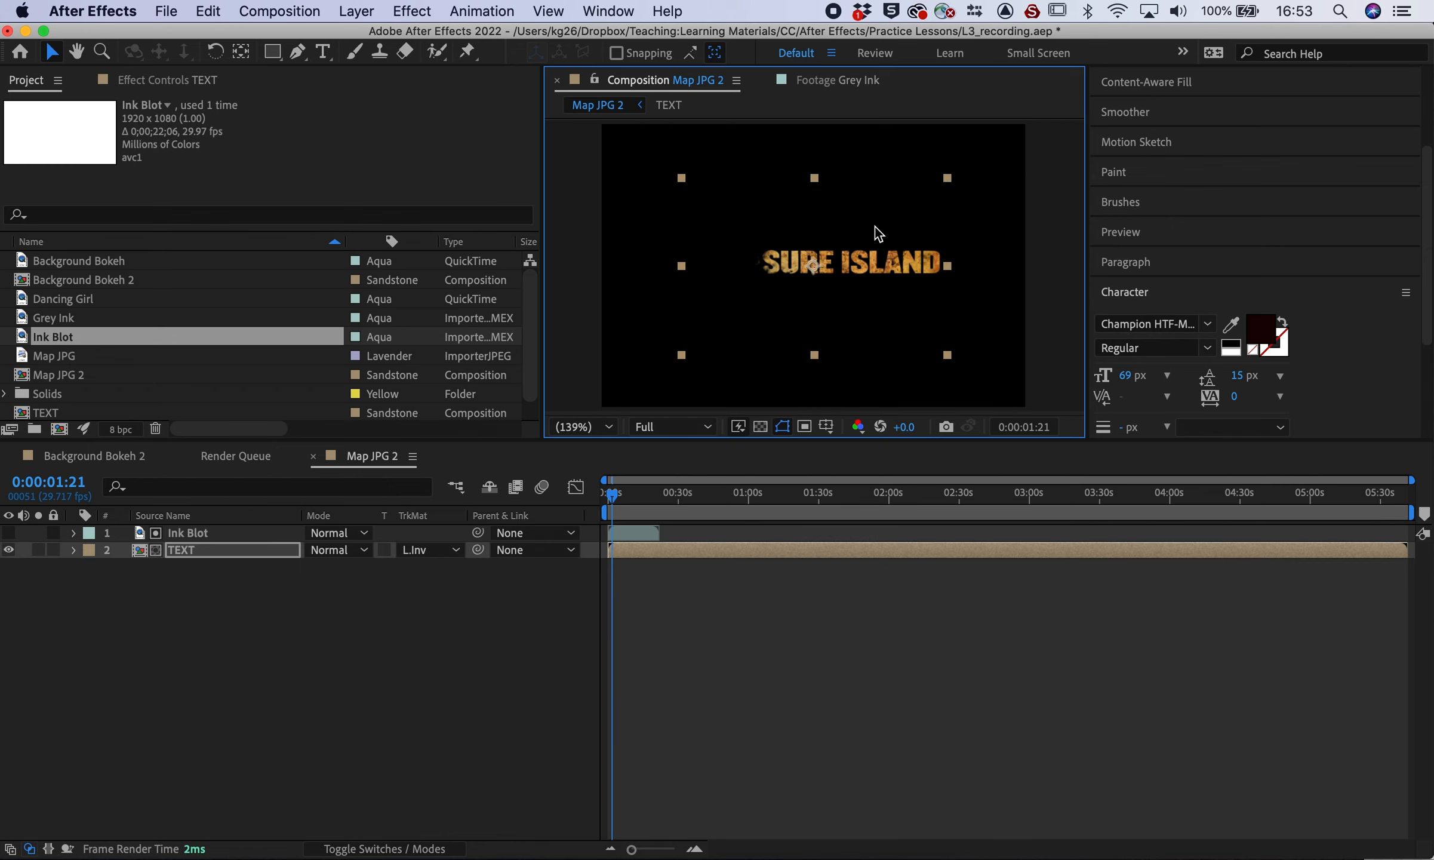
drag(880, 233, 925, 203)
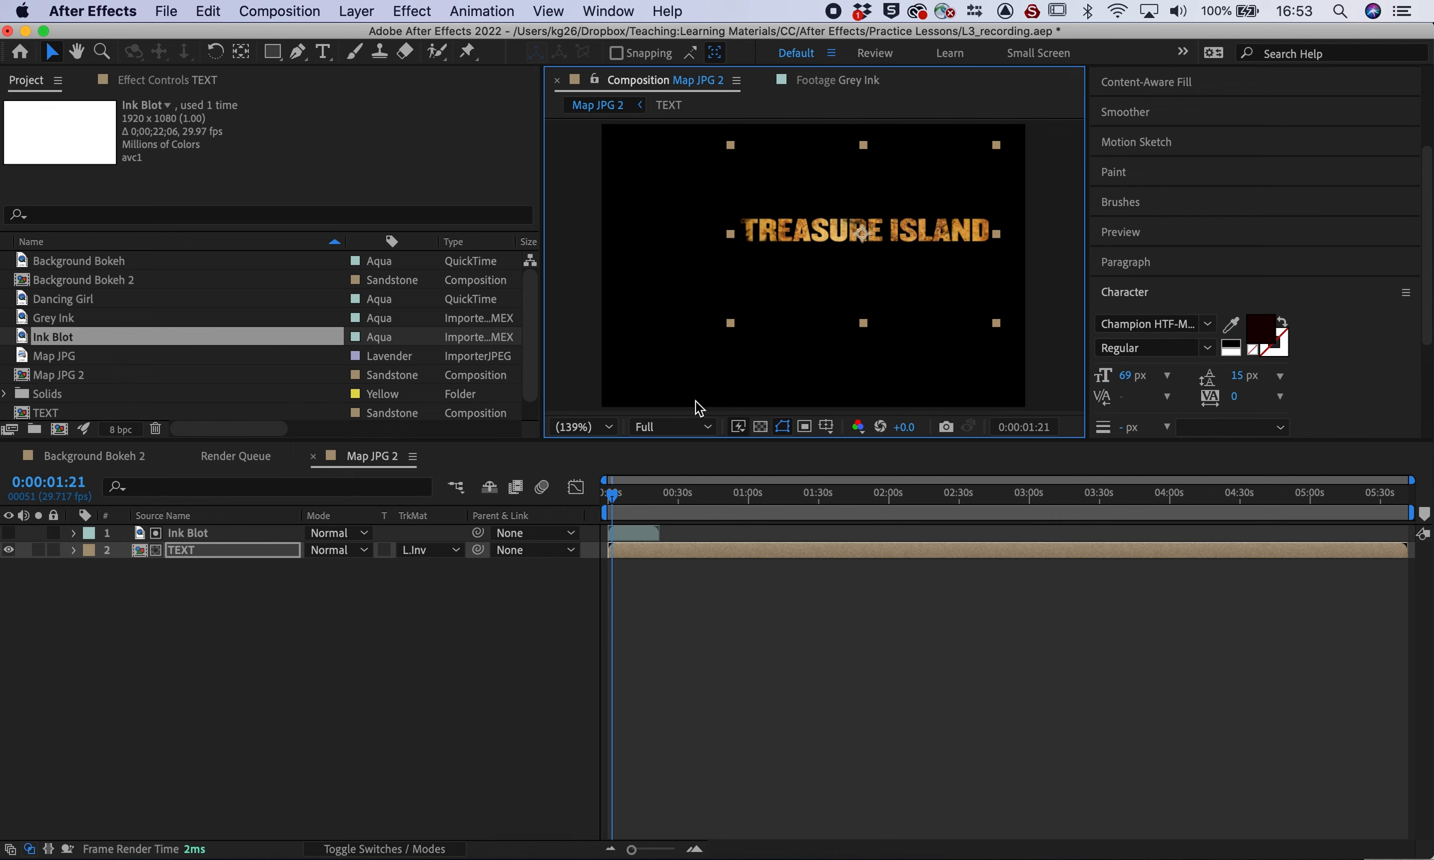
Preview the ink reveal and stop at 0:00:03:06 with nothing selected
key(space)
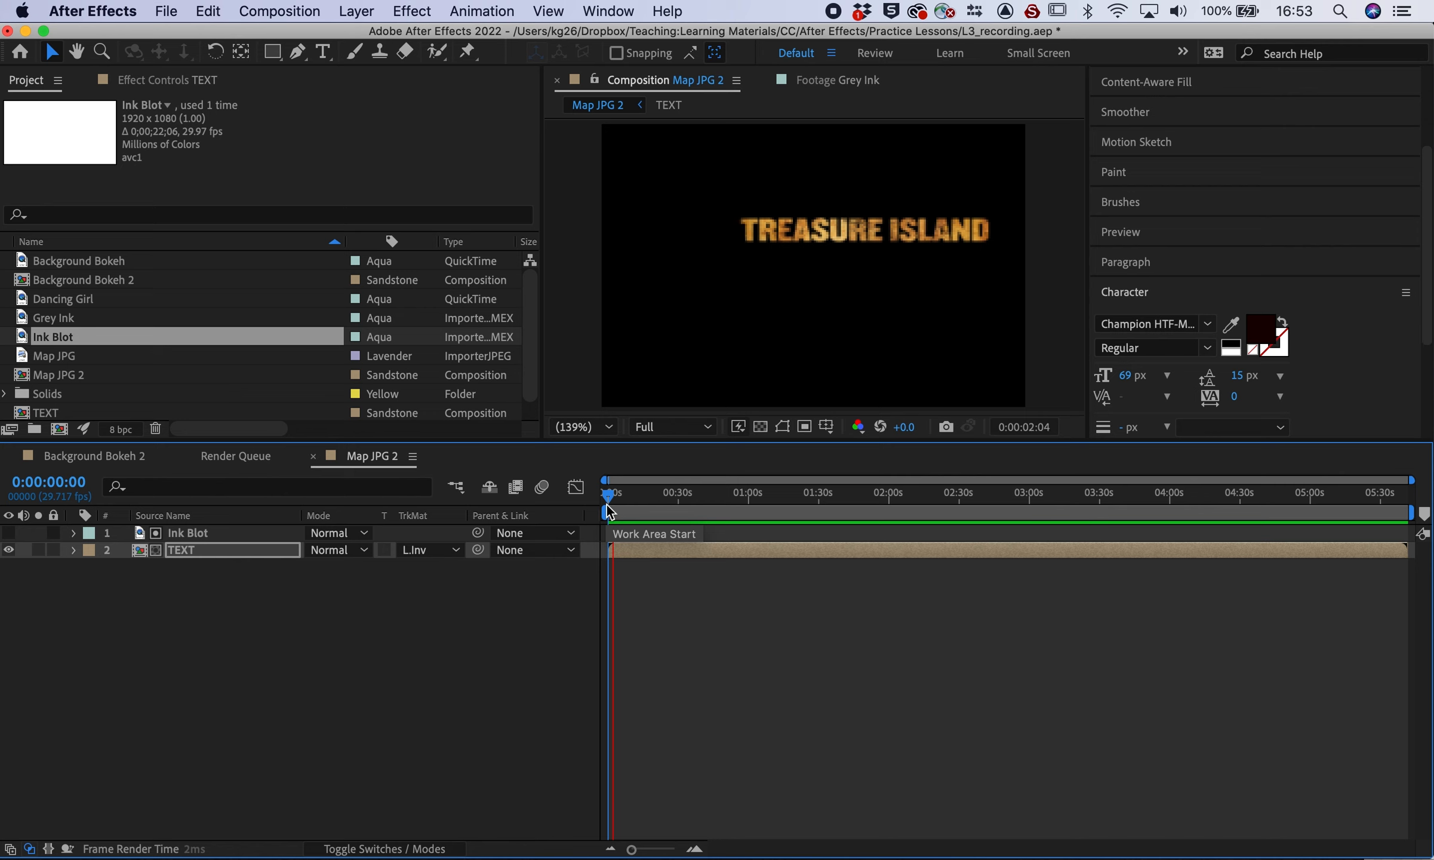
key(space)
drag(612, 498, 612, 498)
click(284, 733)
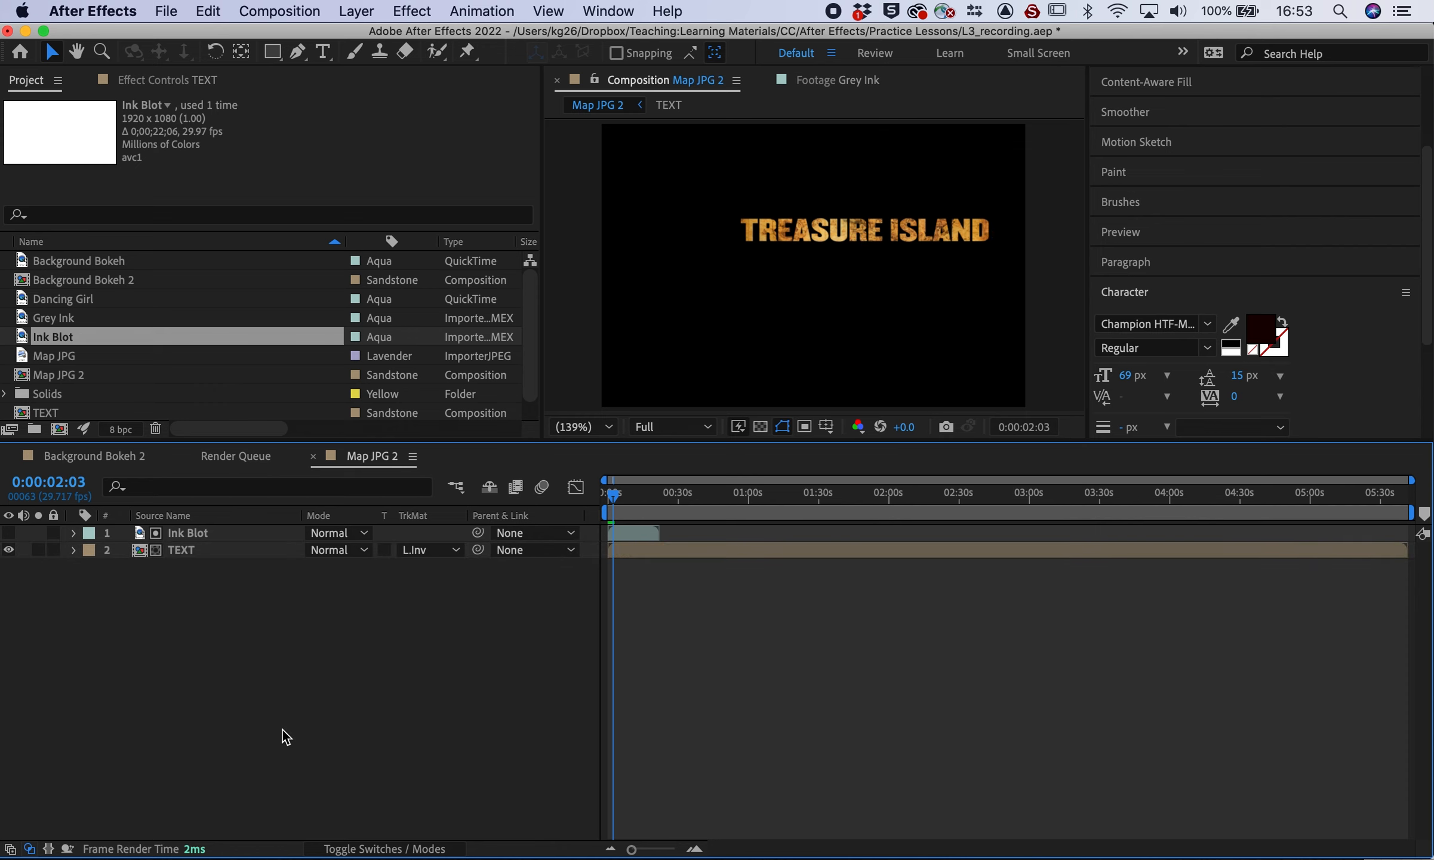
click(236, 596)
click(615, 494)
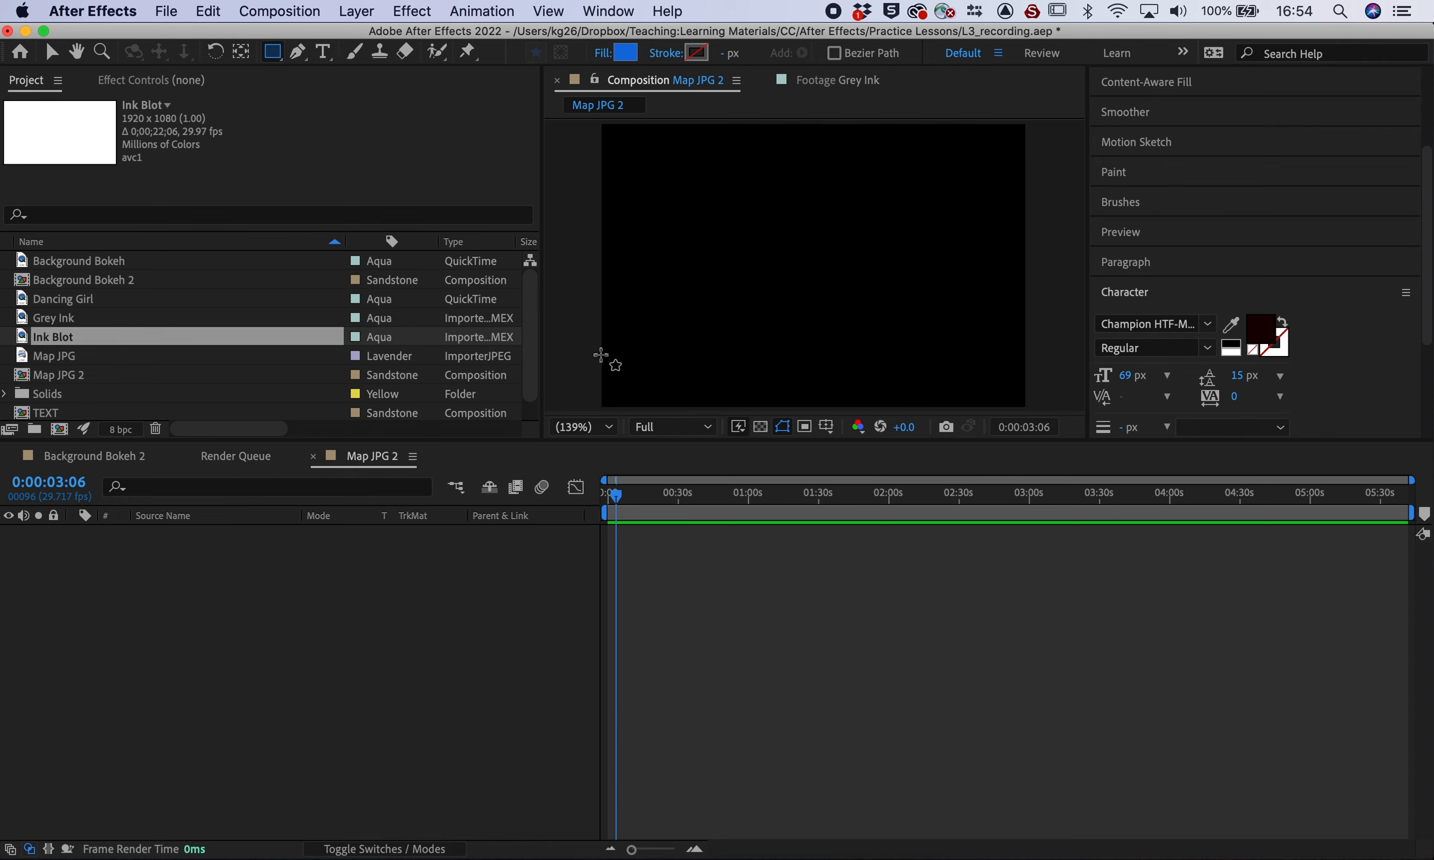
Draw a rectangle bar near the frame's lower left and fill it dark navy
drag(609, 345, 815, 382)
click(625, 52)
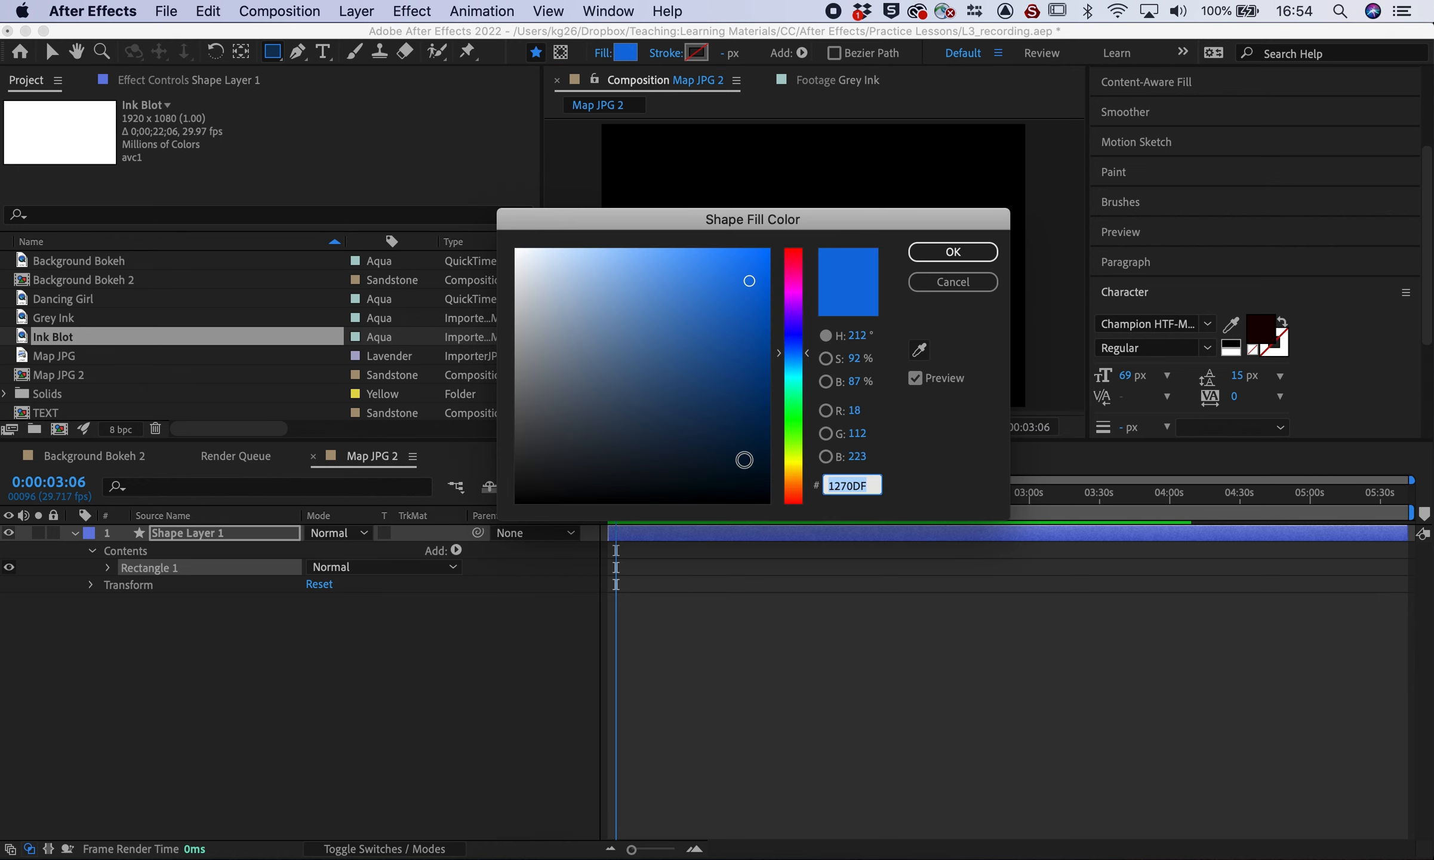
click(756, 417)
click(952, 251)
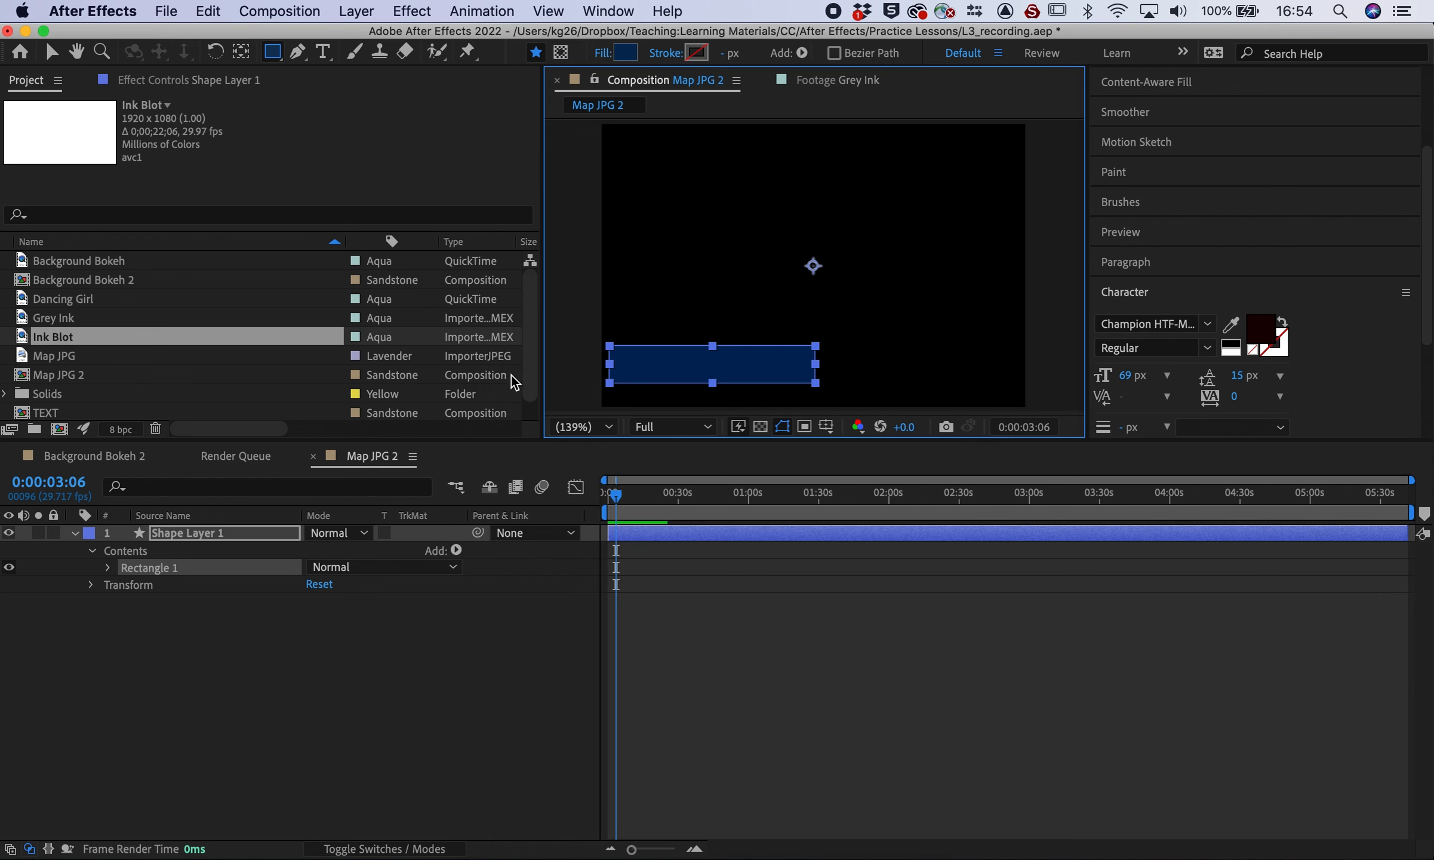
click(74, 533)
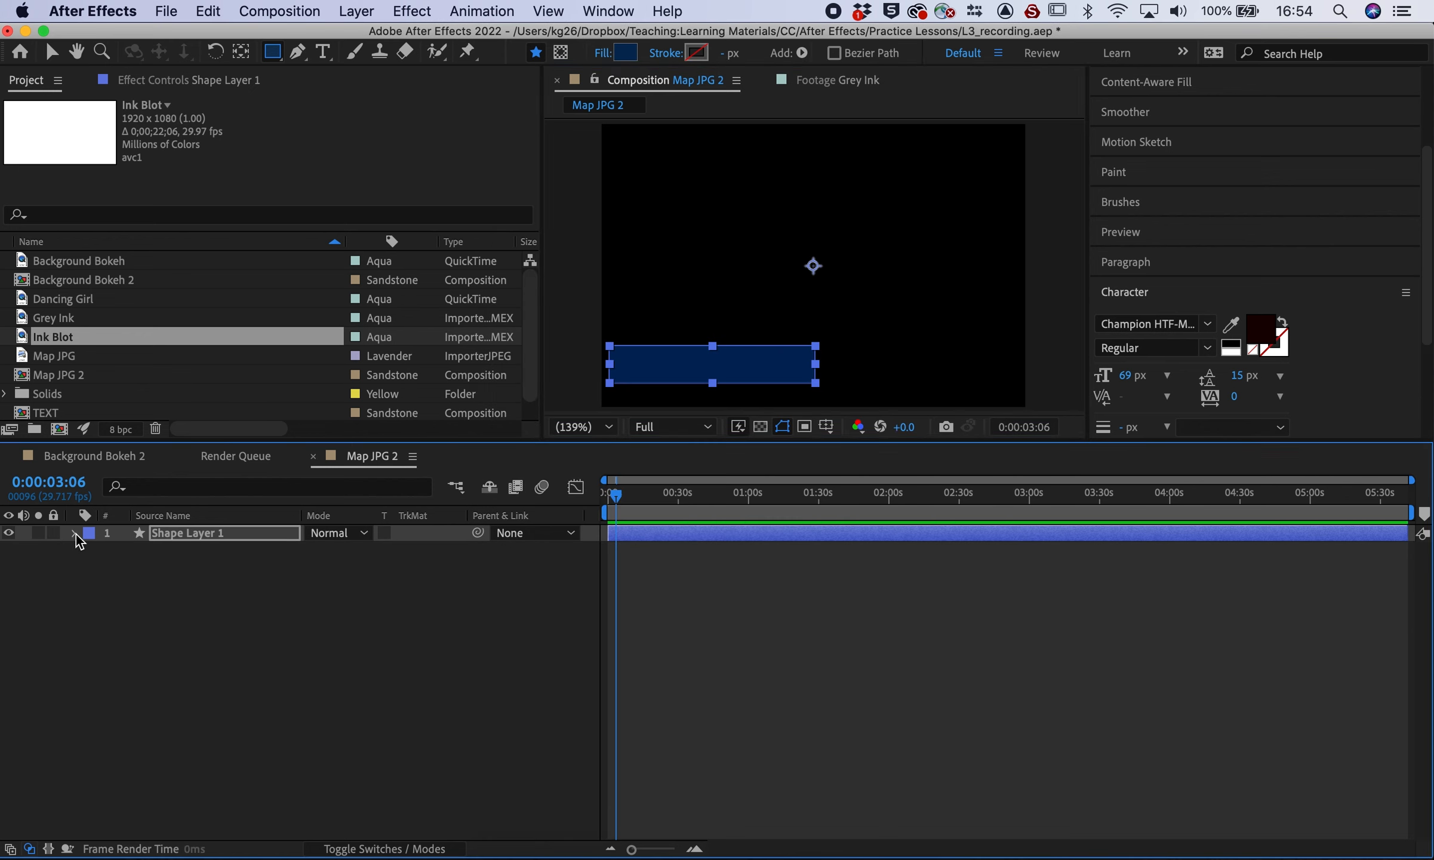
click(137, 637)
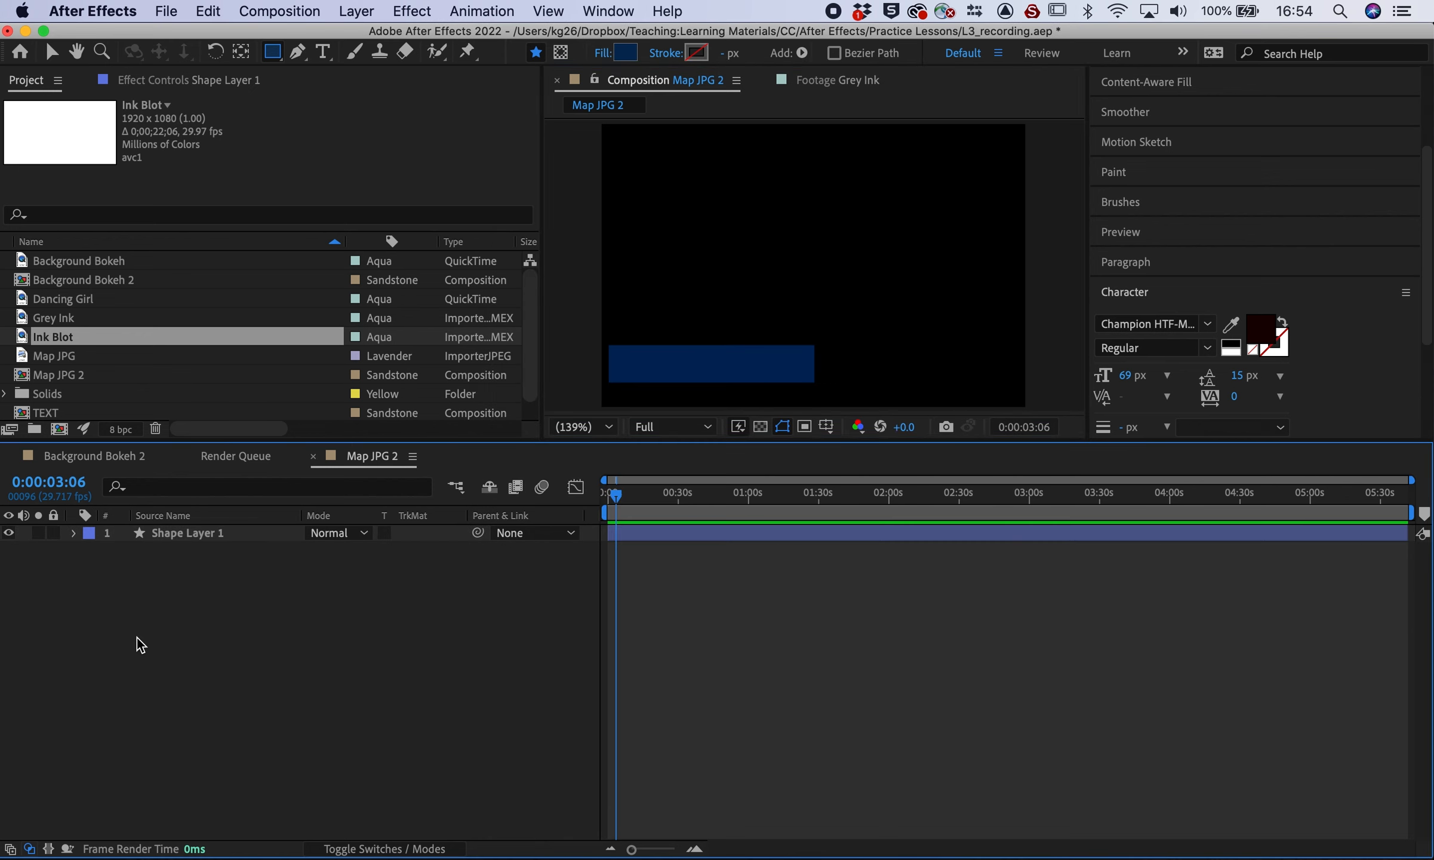
click(52, 55)
click(769, 368)
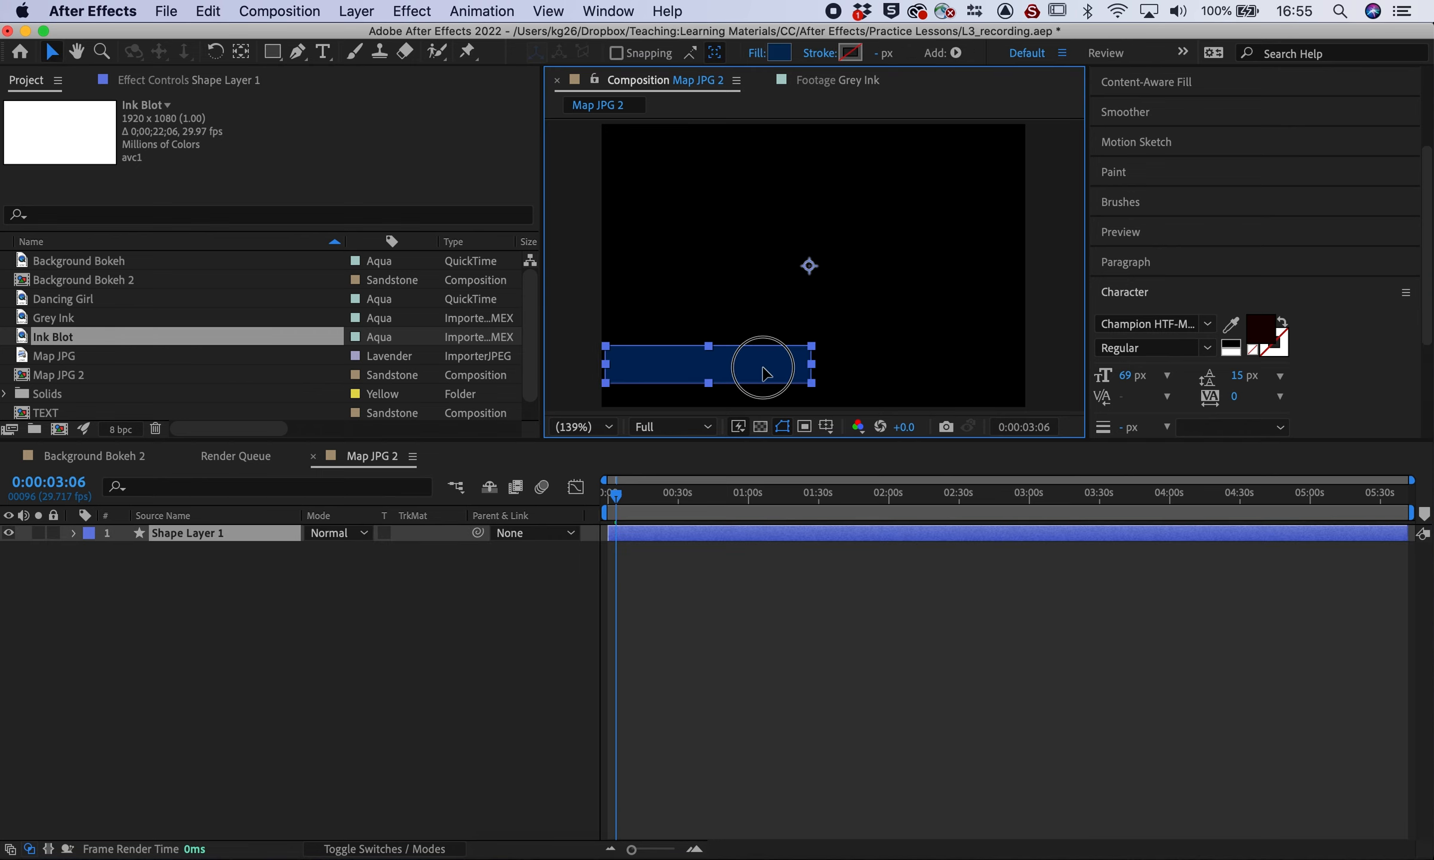
click(411, 654)
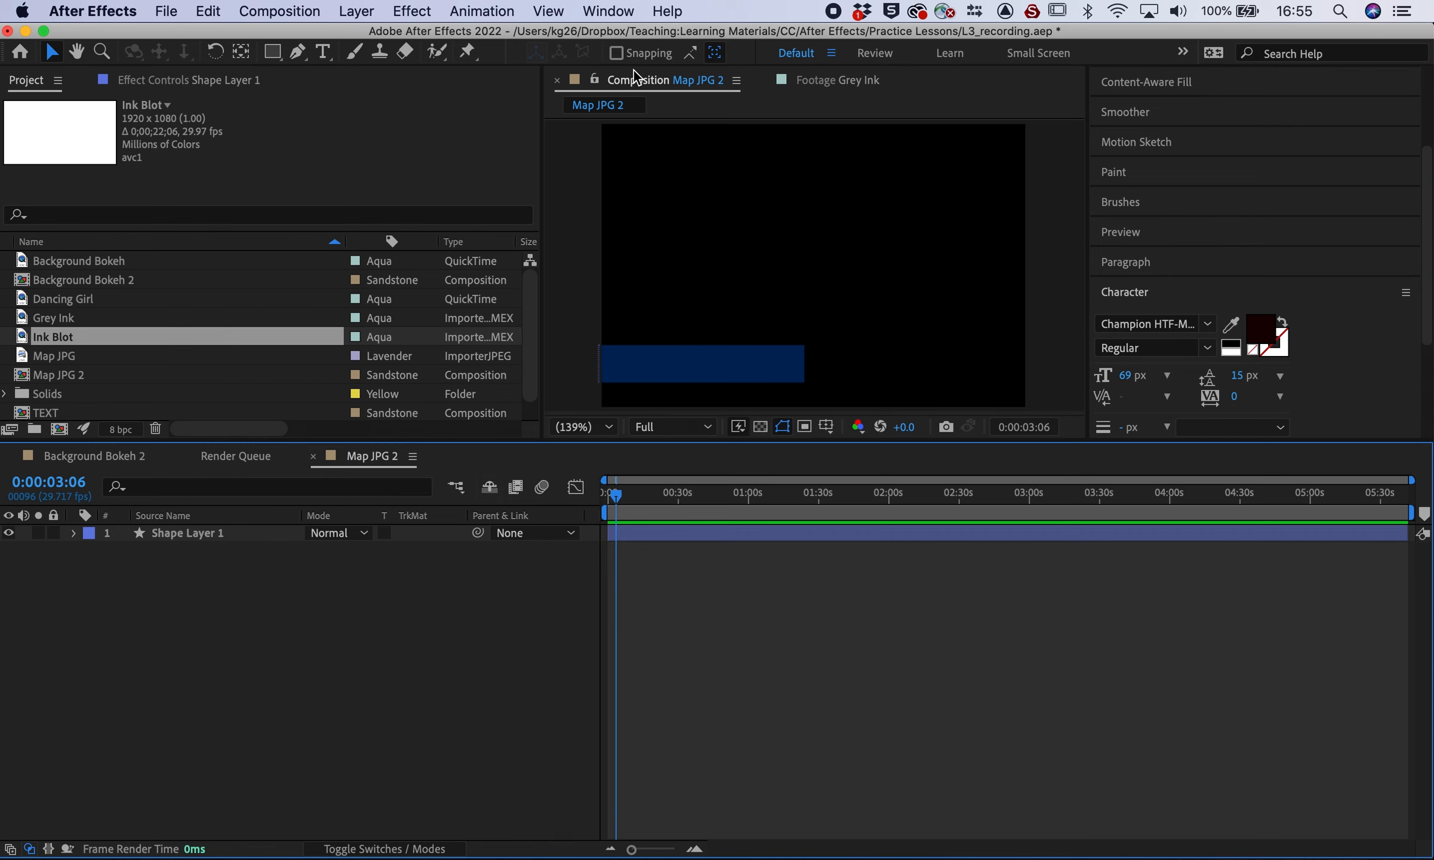
click(322, 52)
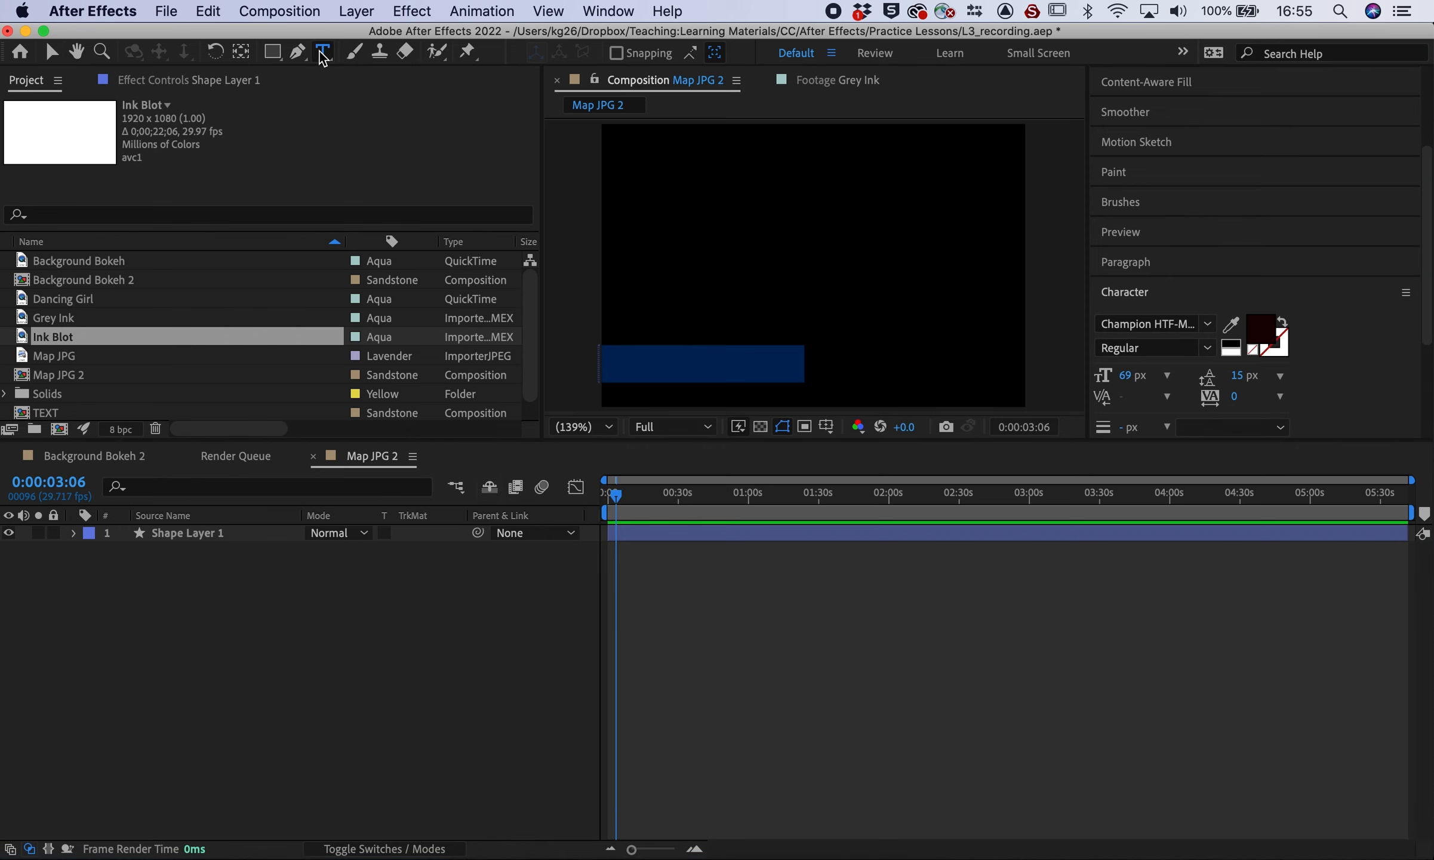
click(619, 354)
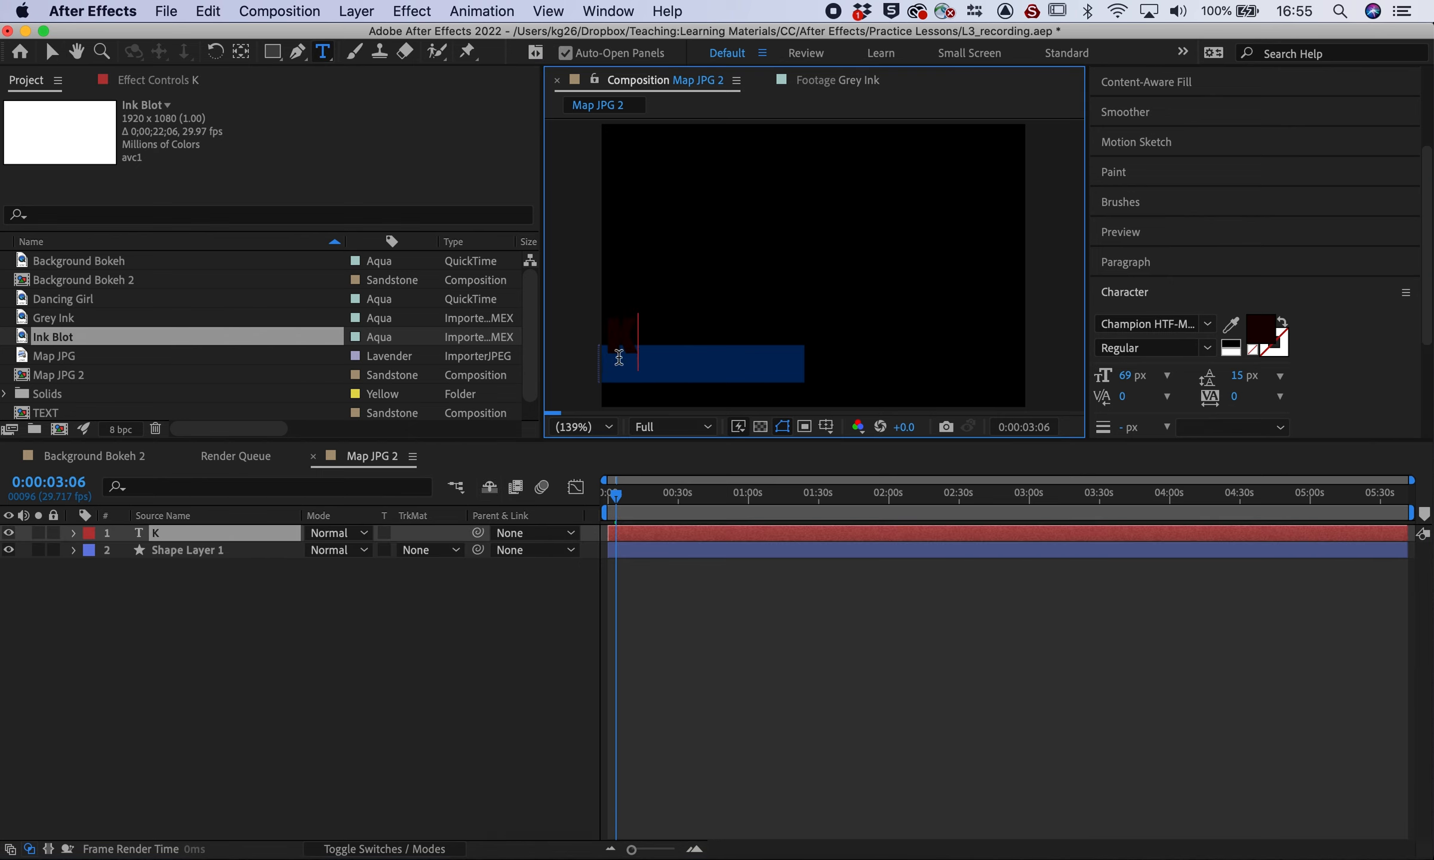
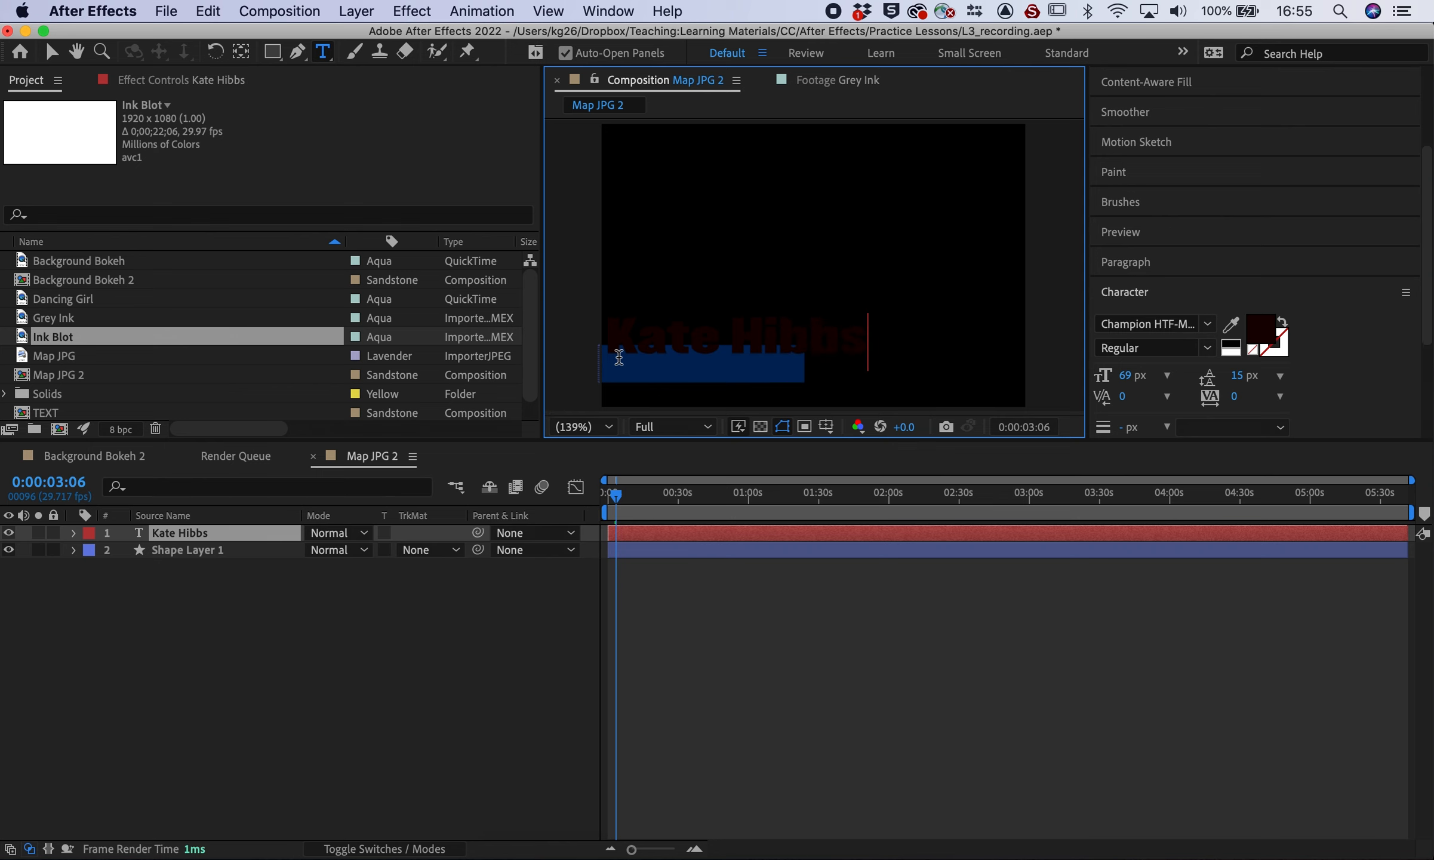
triple_click(725, 345)
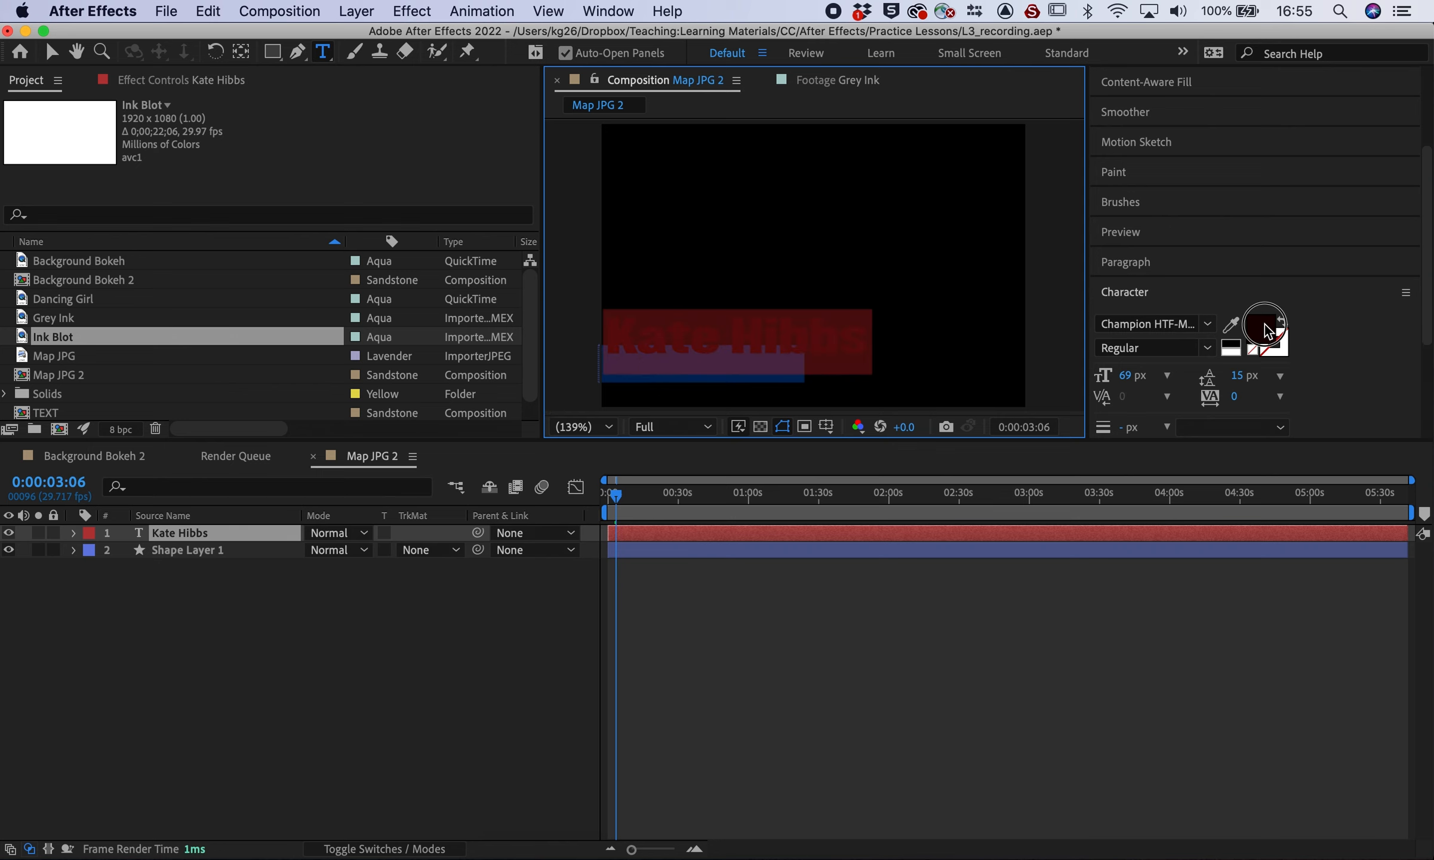
click(1269, 332)
click(524, 264)
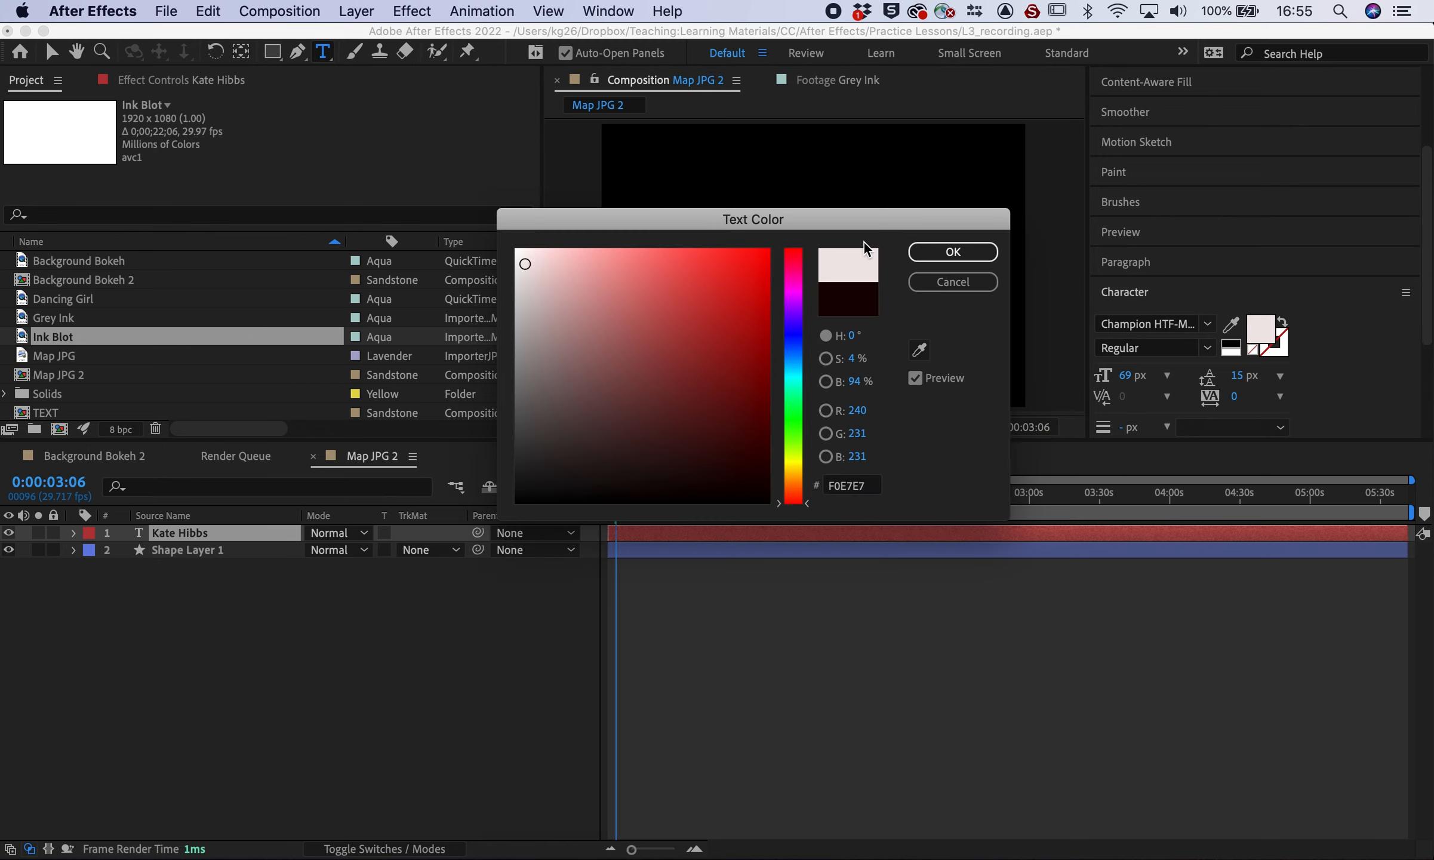
click(938, 254)
drag(1128, 376, 1085, 378)
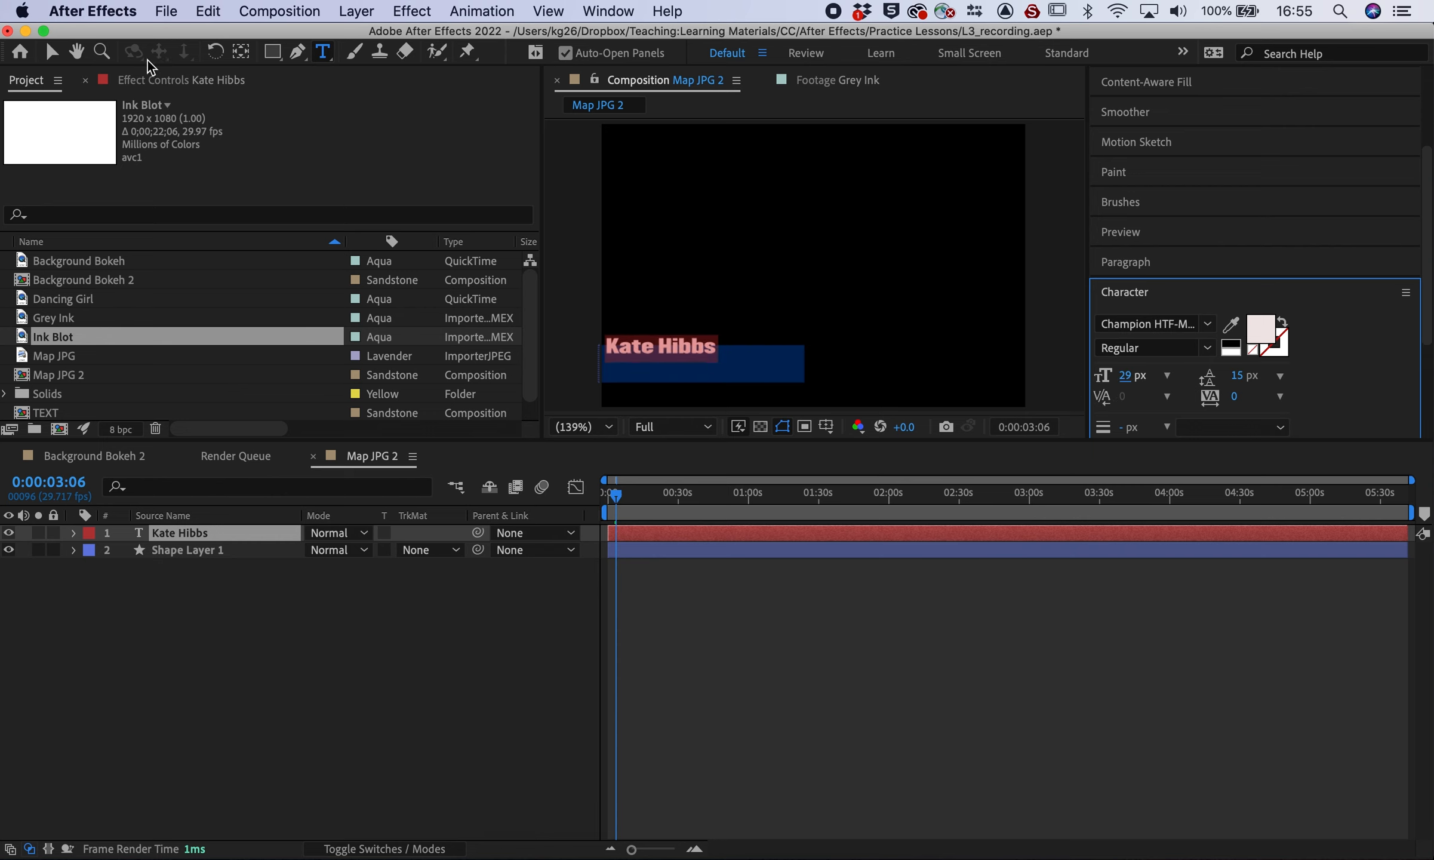
click(49, 53)
drag(669, 349, 684, 356)
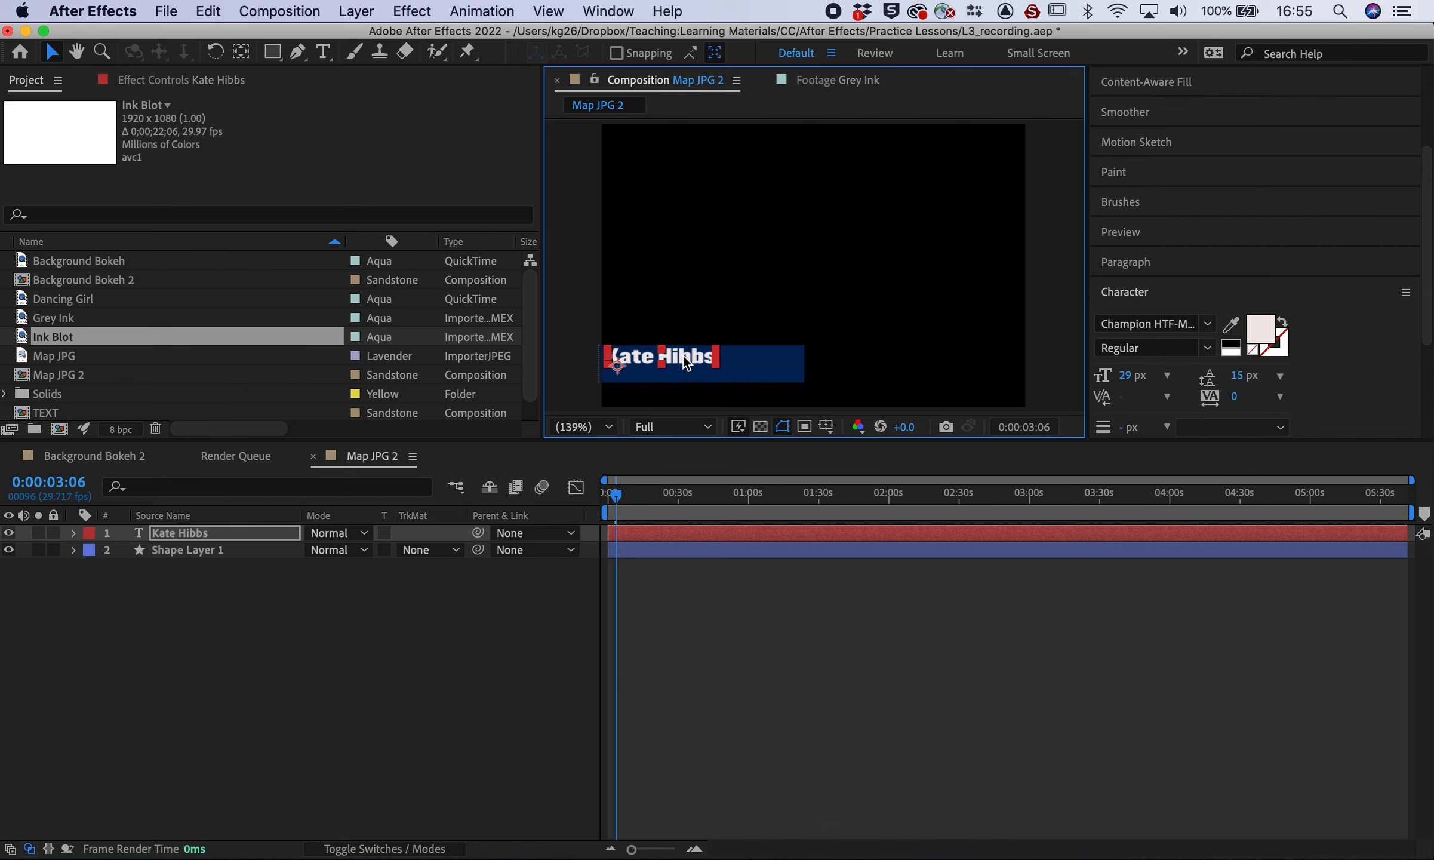
click(393, 616)
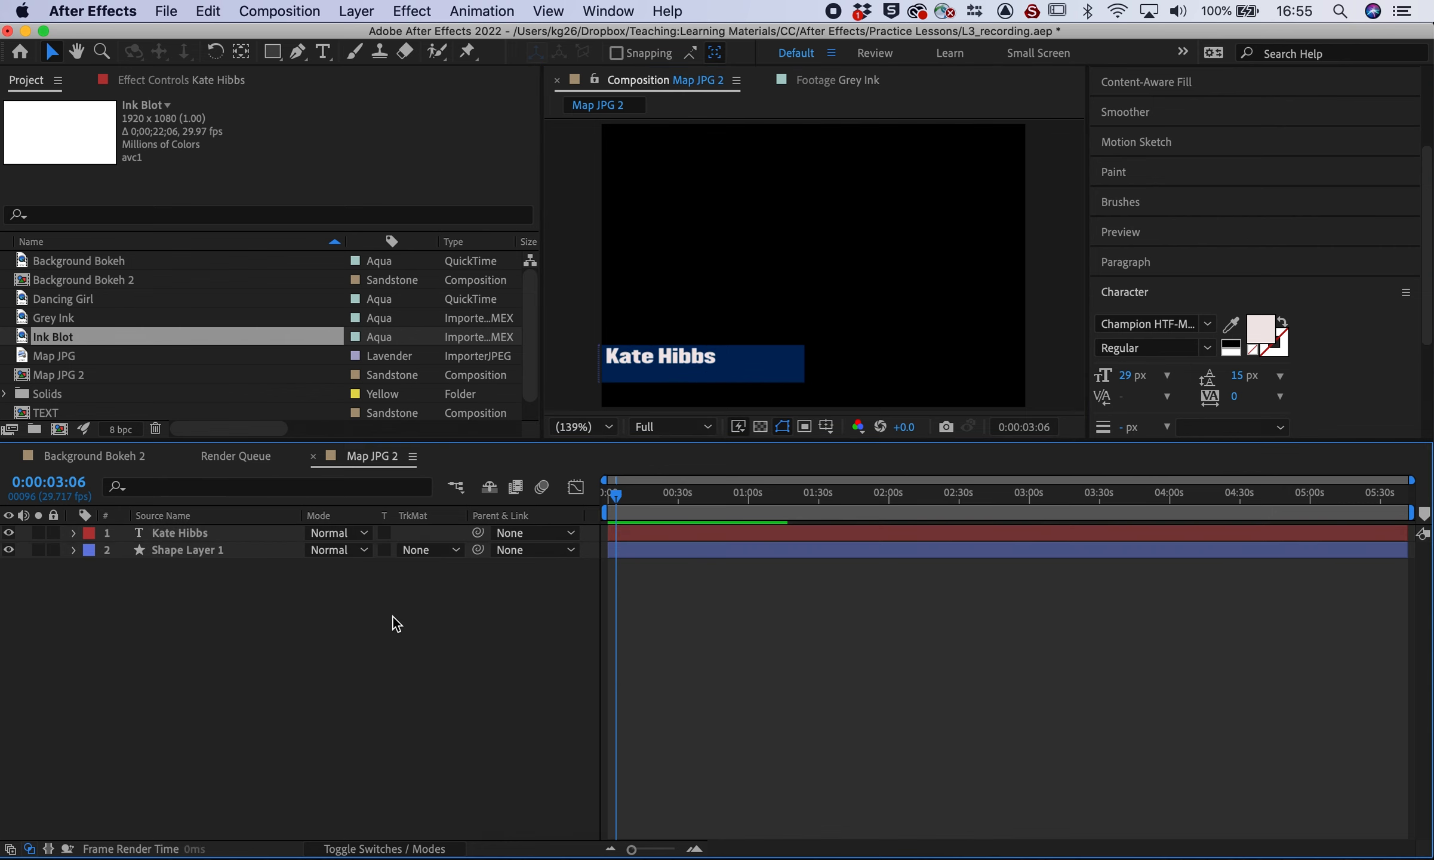
click(685, 356)
Make the navy box taller and wider, then shift it left behind the title
click(776, 373)
drag(806, 348, 906, 401)
drag(833, 366, 702, 355)
click(221, 531)
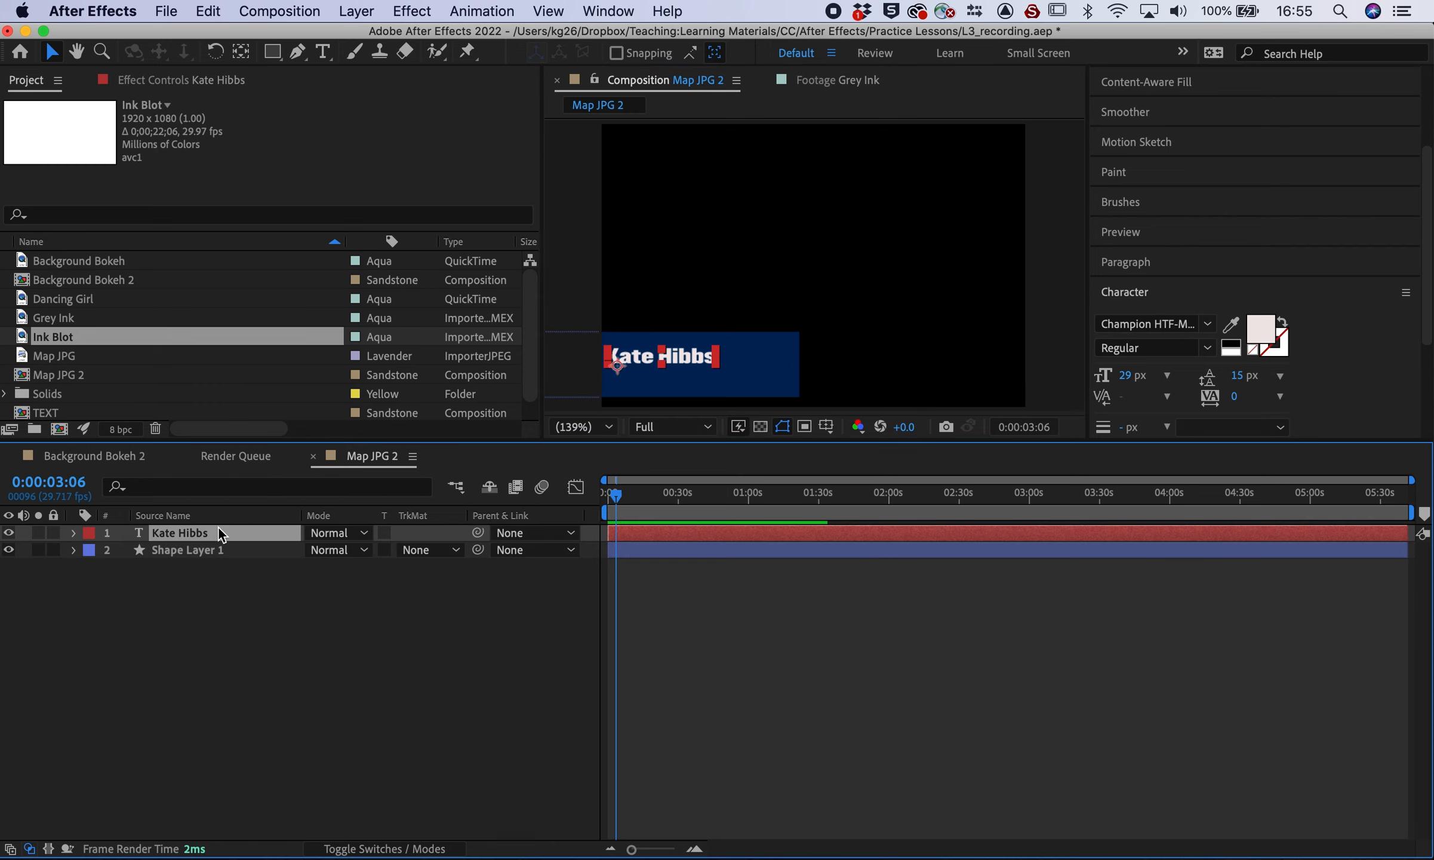
click(698, 346)
drag(698, 347, 694, 352)
click(261, 669)
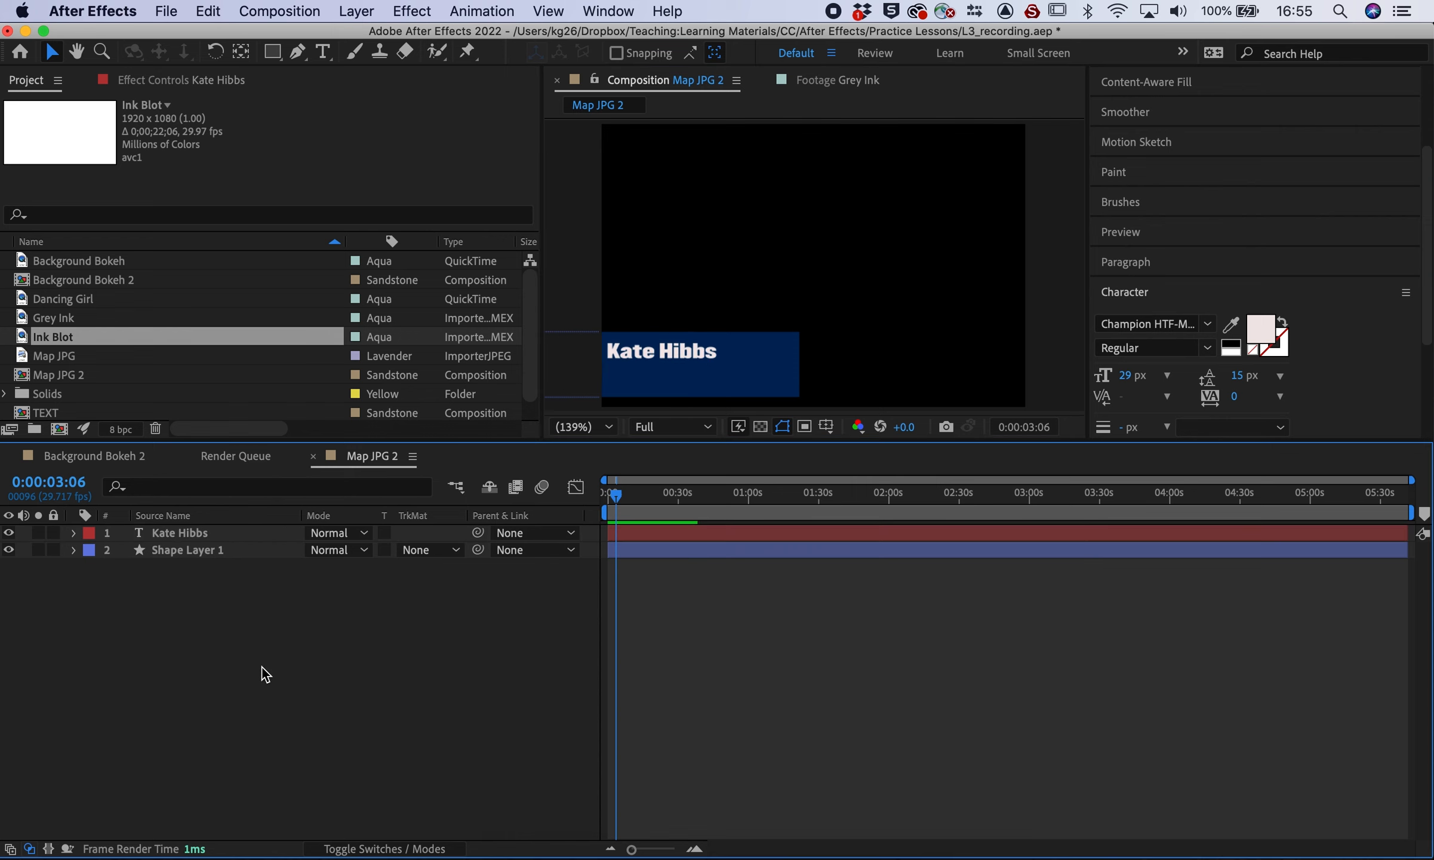
Add a 'Technical Specialist' text layer below the name and select its whole line
click(322, 53)
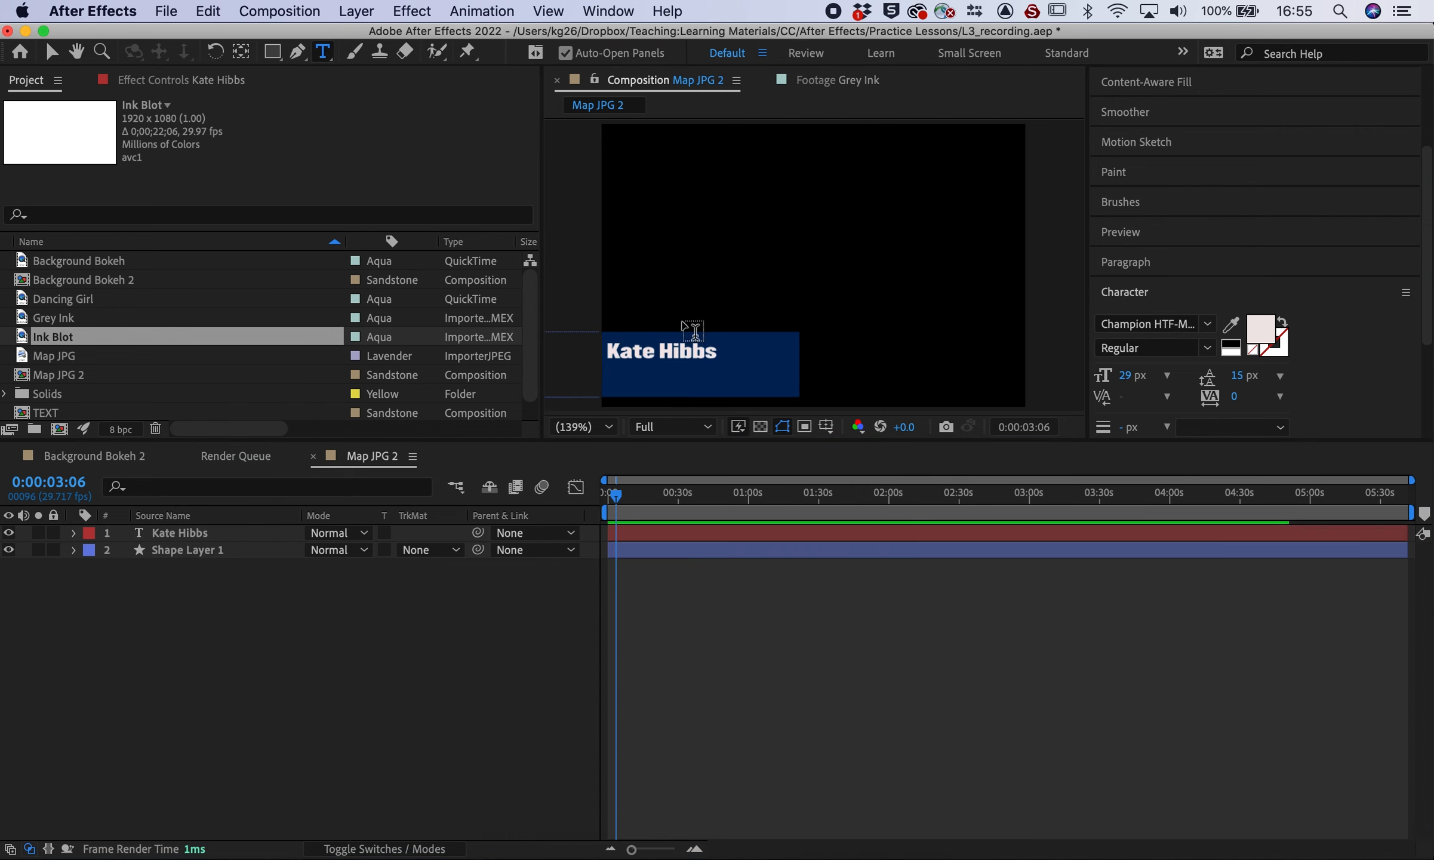
click(609, 372)
text(Technical)
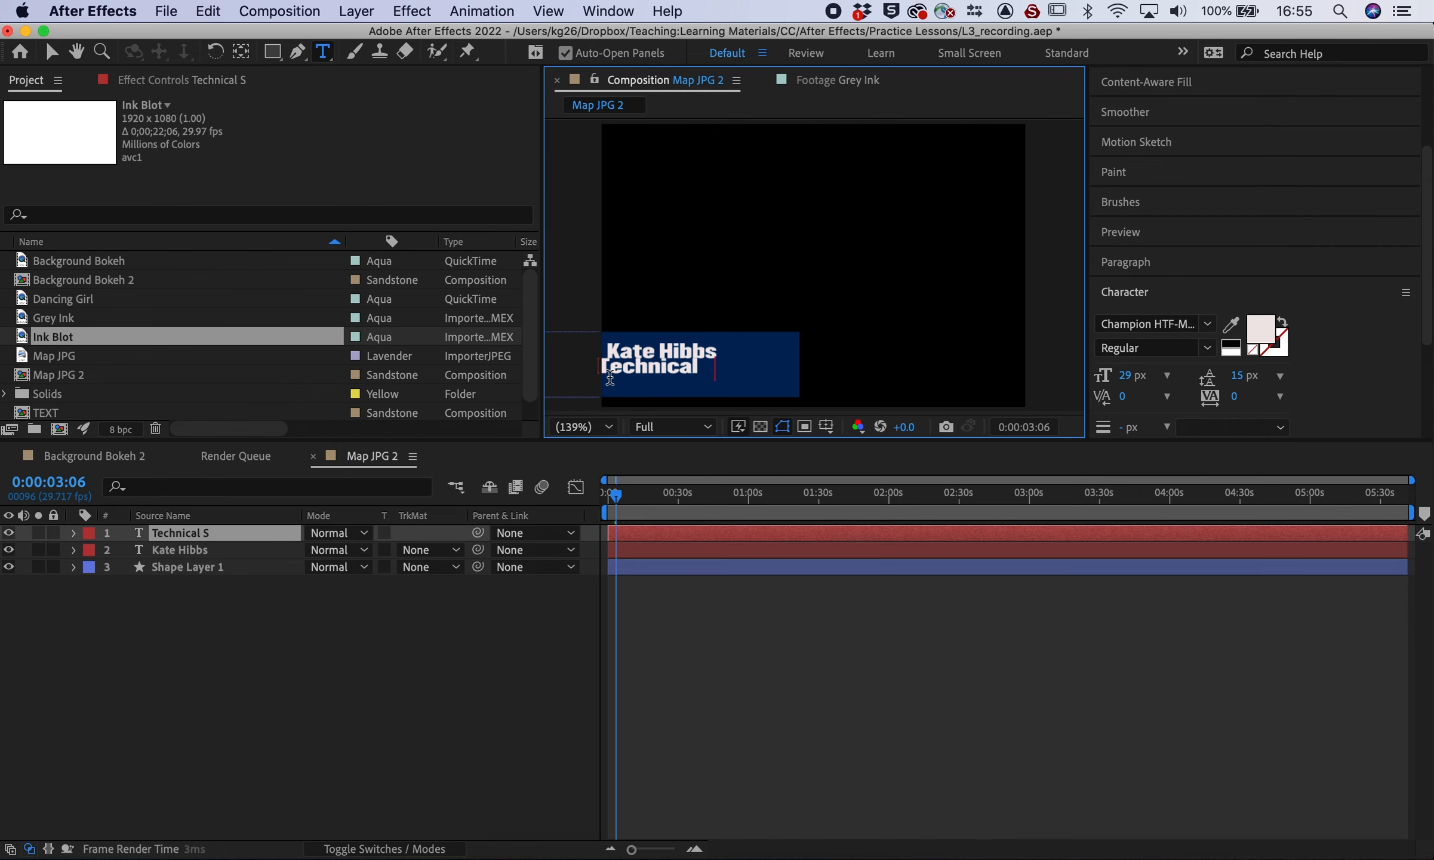
text( Specialist)
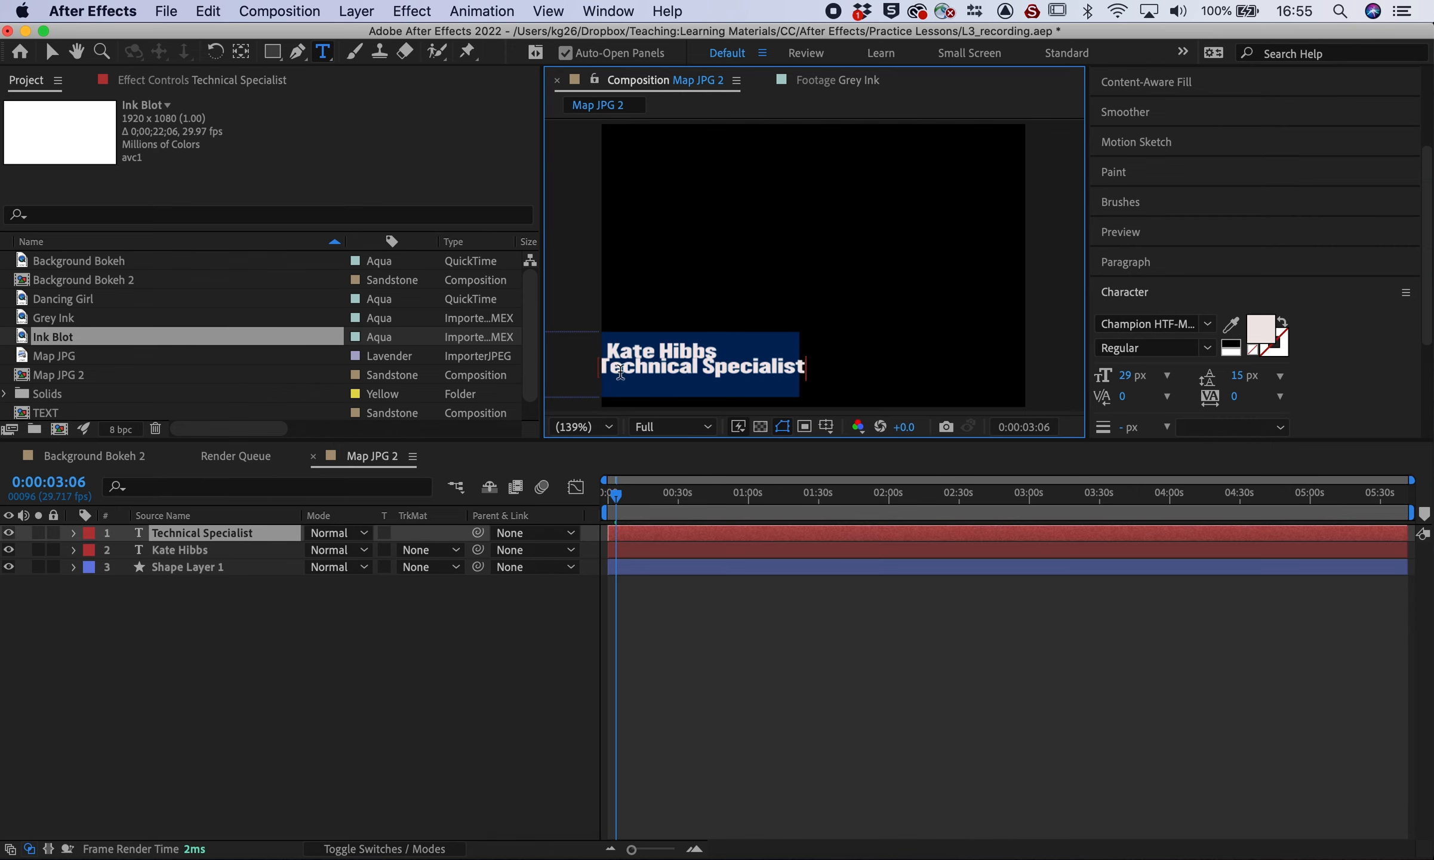
double_click(684, 370)
double_click(683, 371)
triple_click(683, 370)
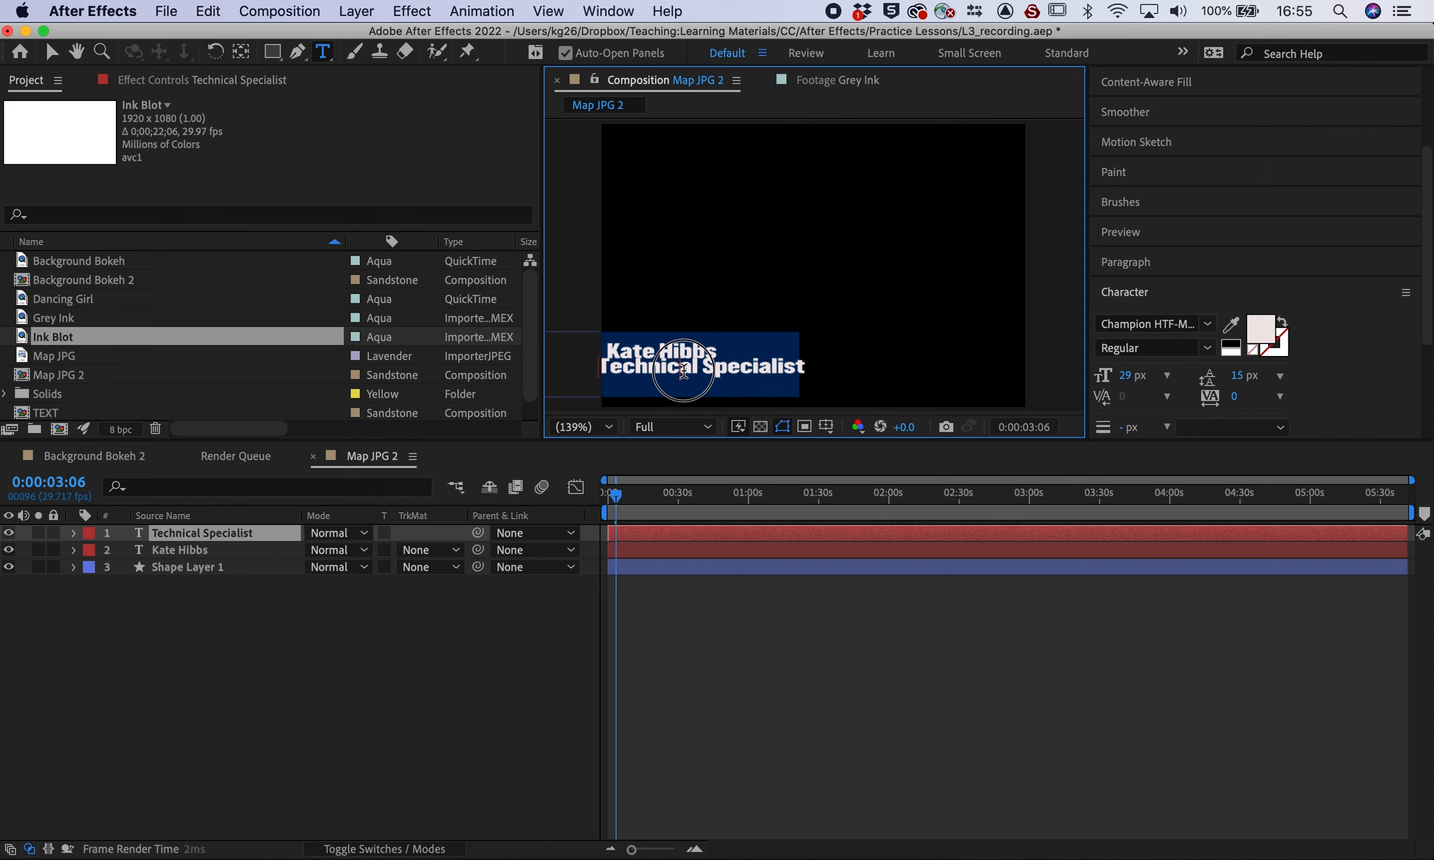
Try faux bold and the font lists, keeping the Regular style and current font
click(1125, 376)
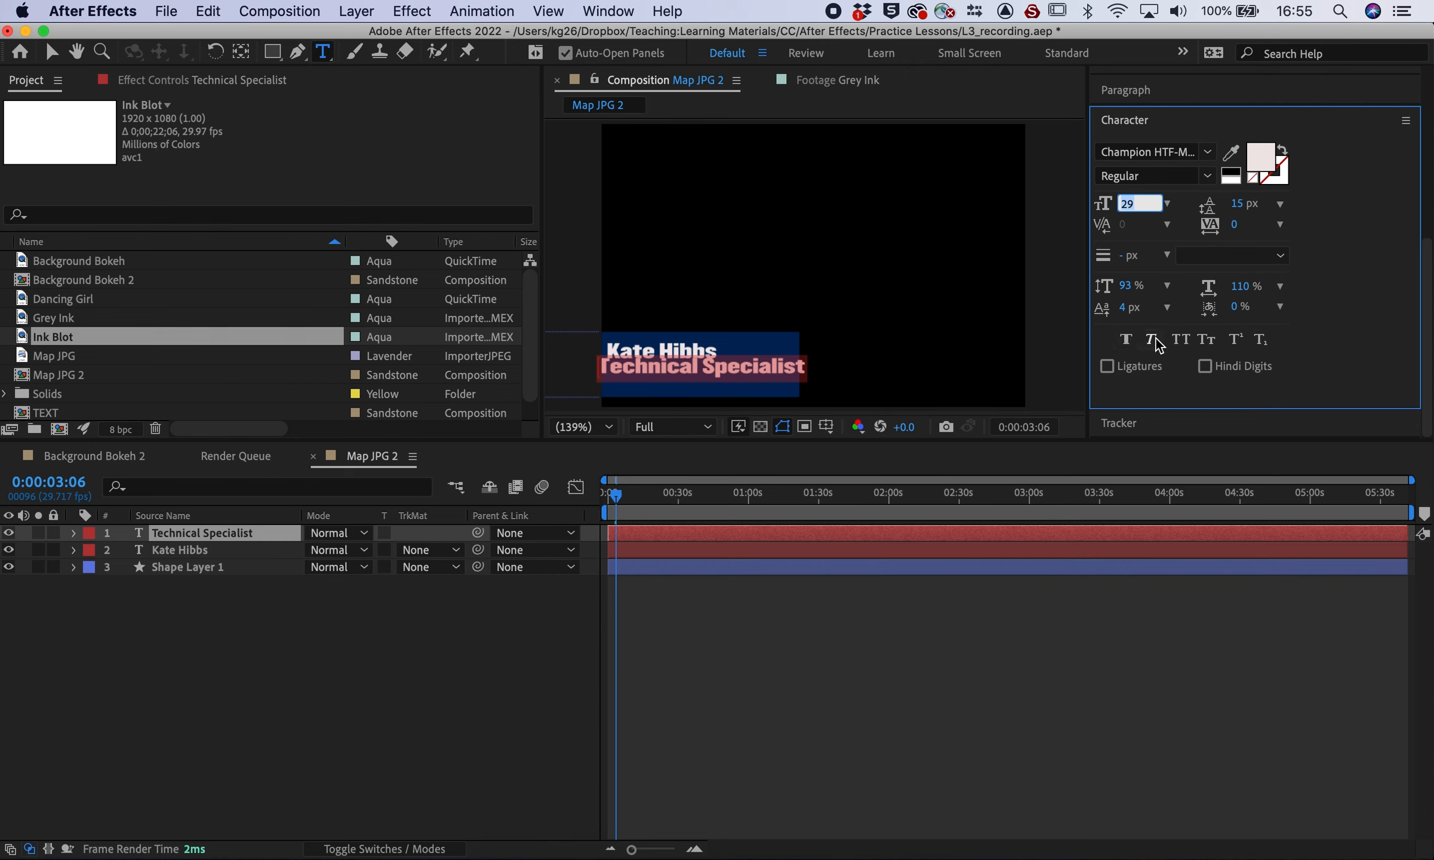
click(1133, 339)
click(1133, 339)
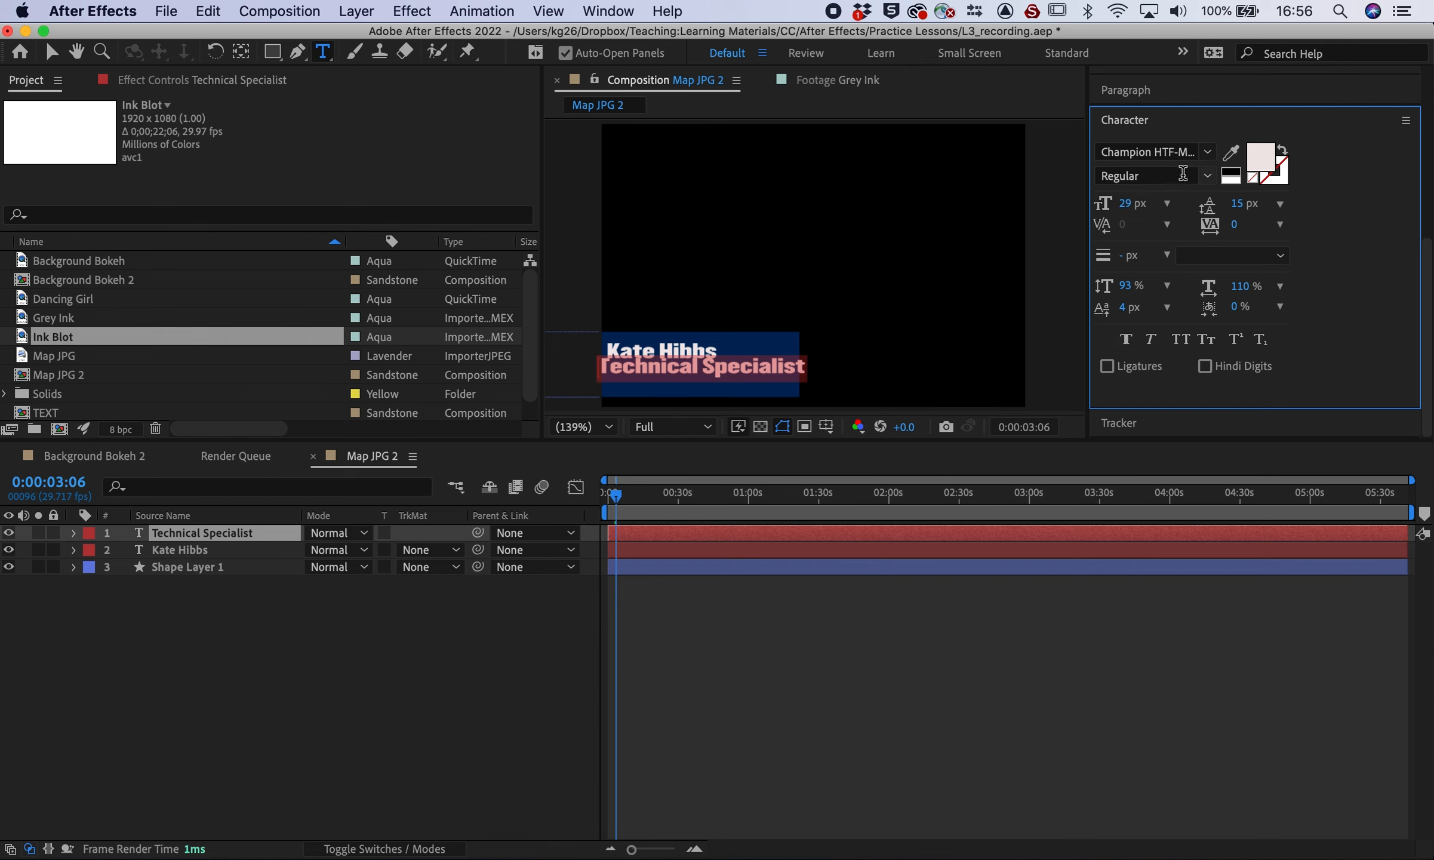
click(1204, 178)
click(1175, 180)
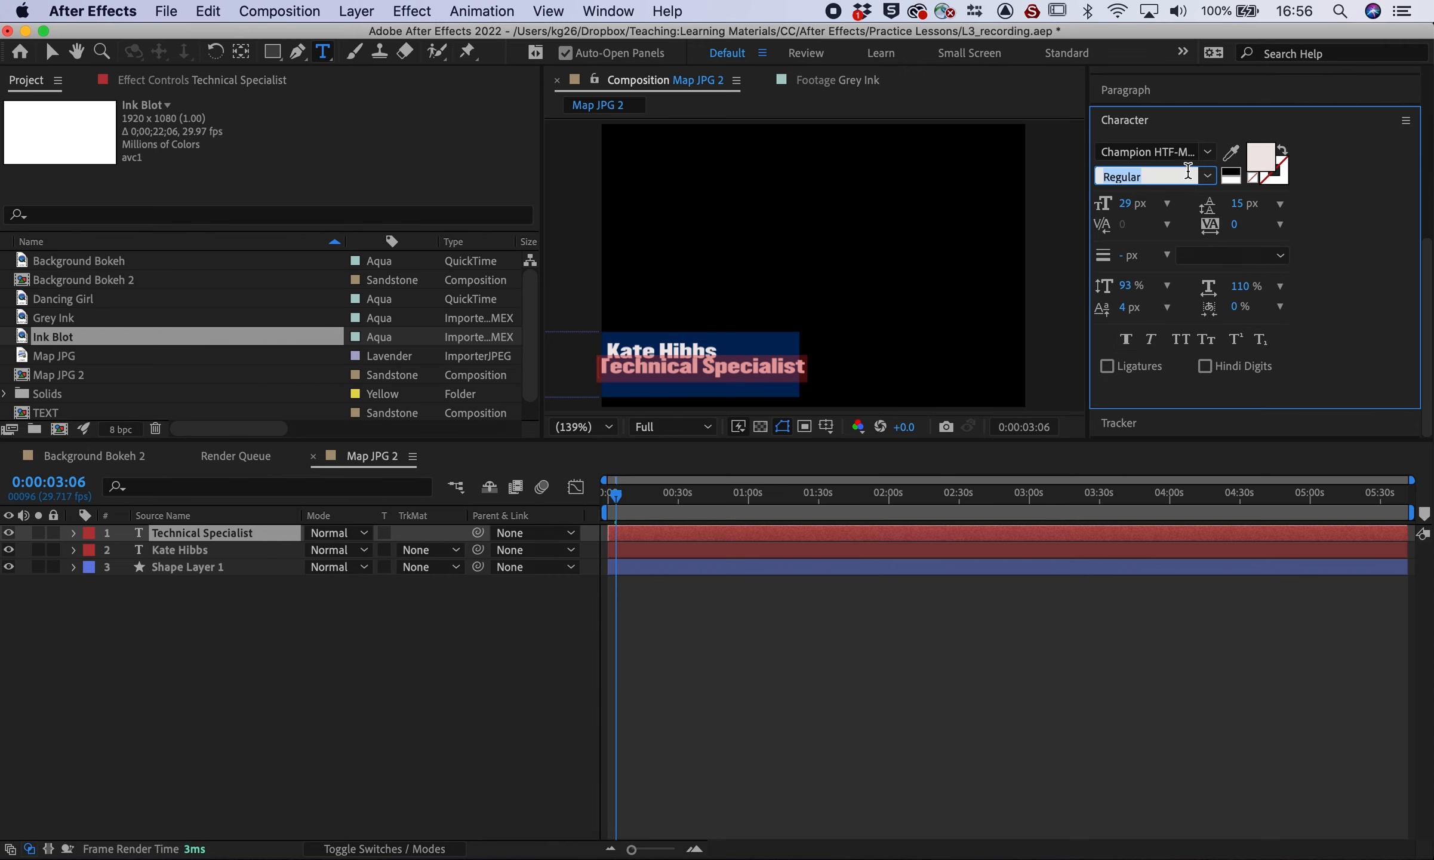
click(1205, 153)
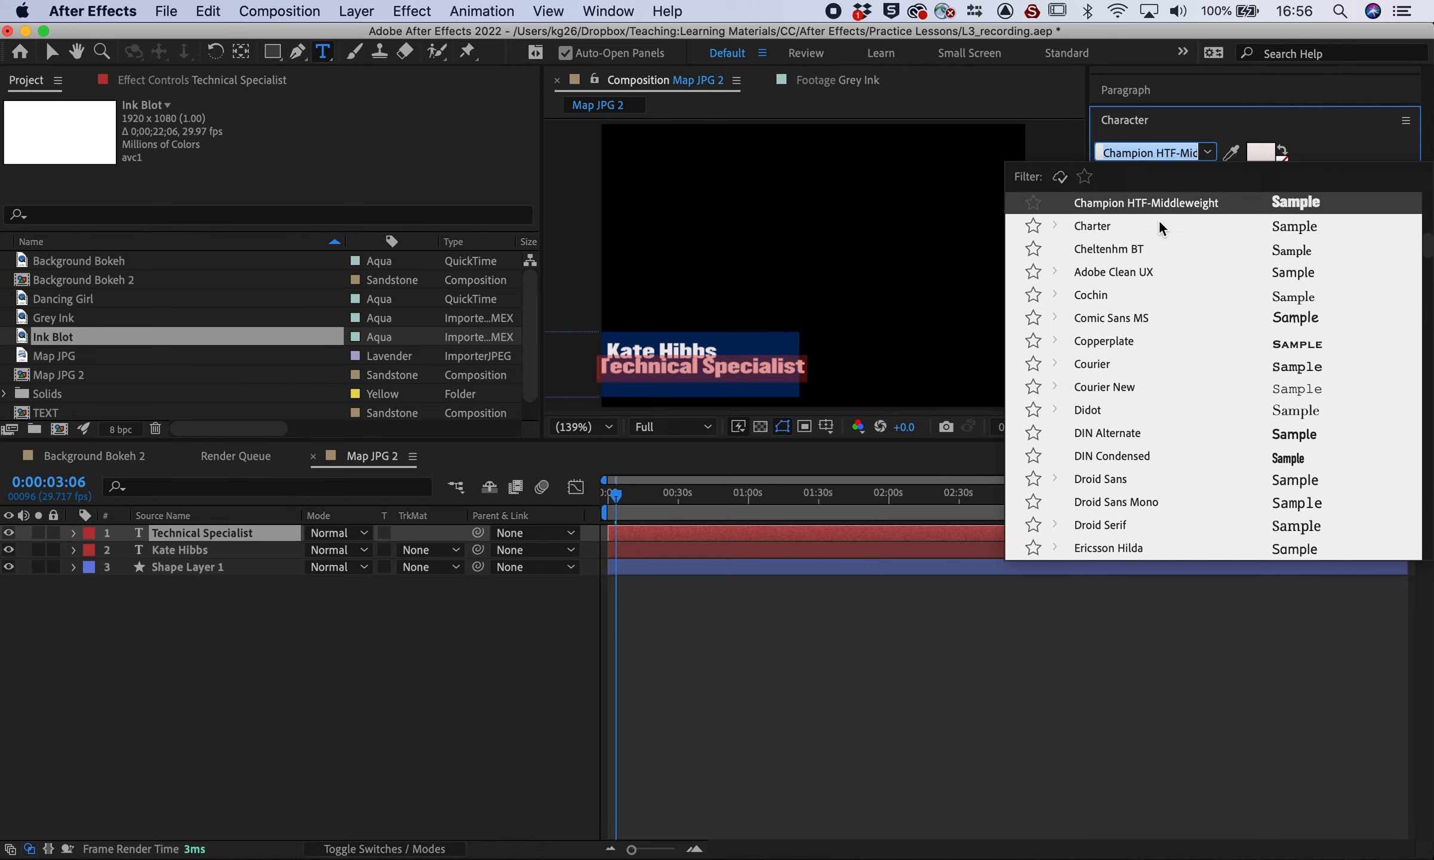
scroll(1158, 226, up, 1)
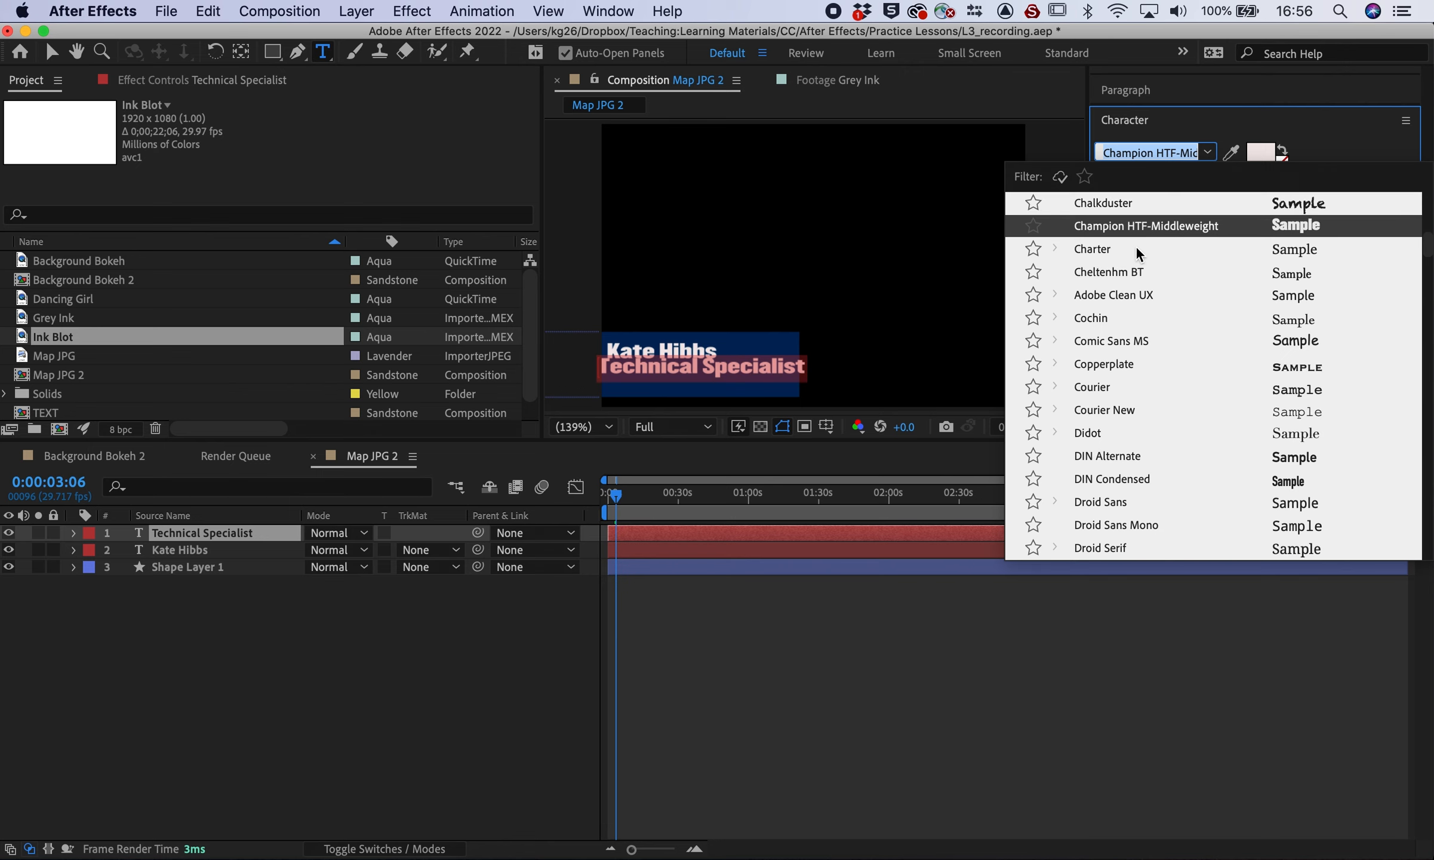
click(1221, 121)
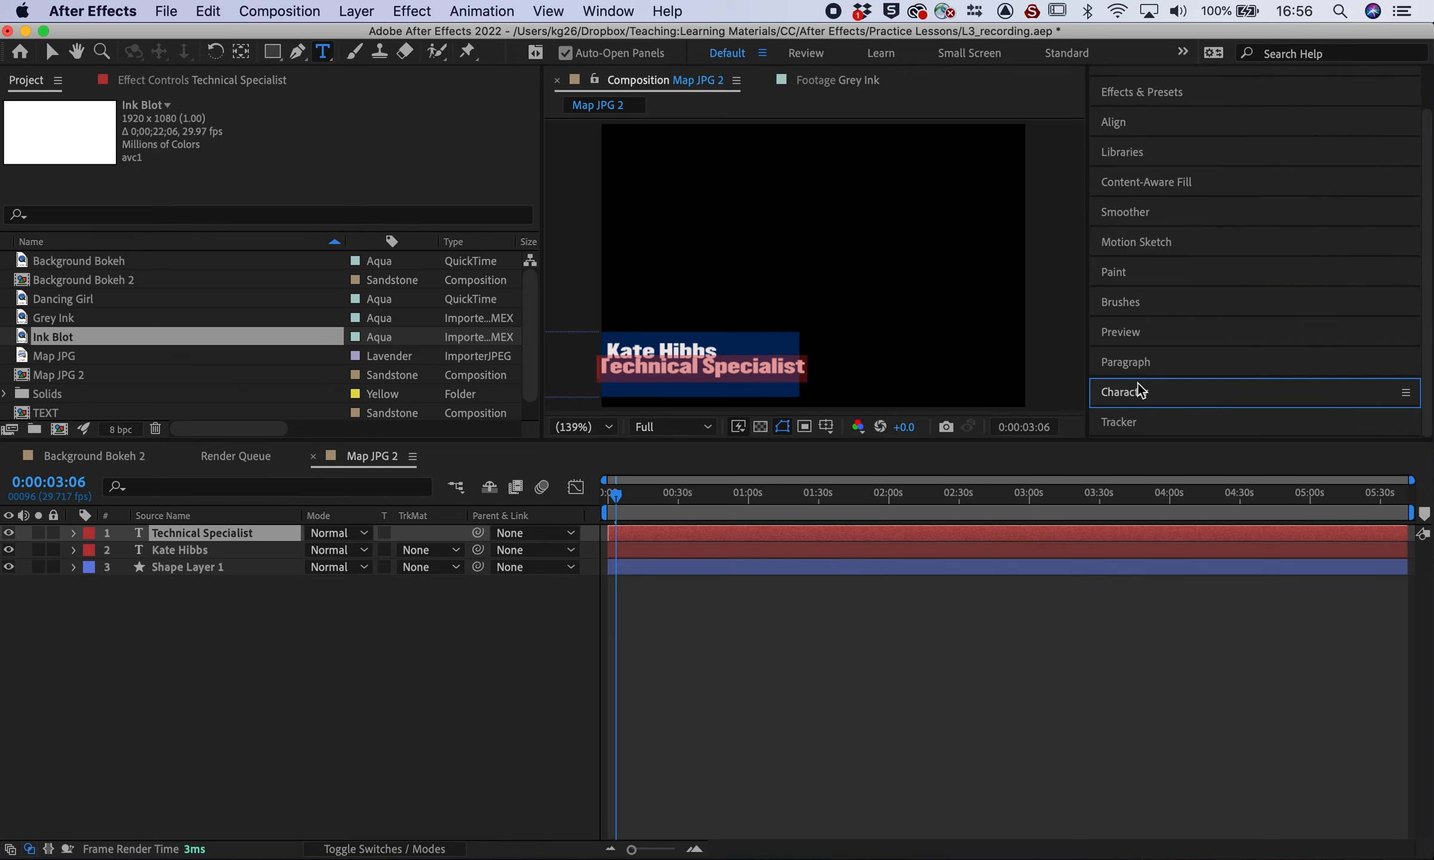
Set the Technical Specialist font size to 20 px
double_click(718, 381)
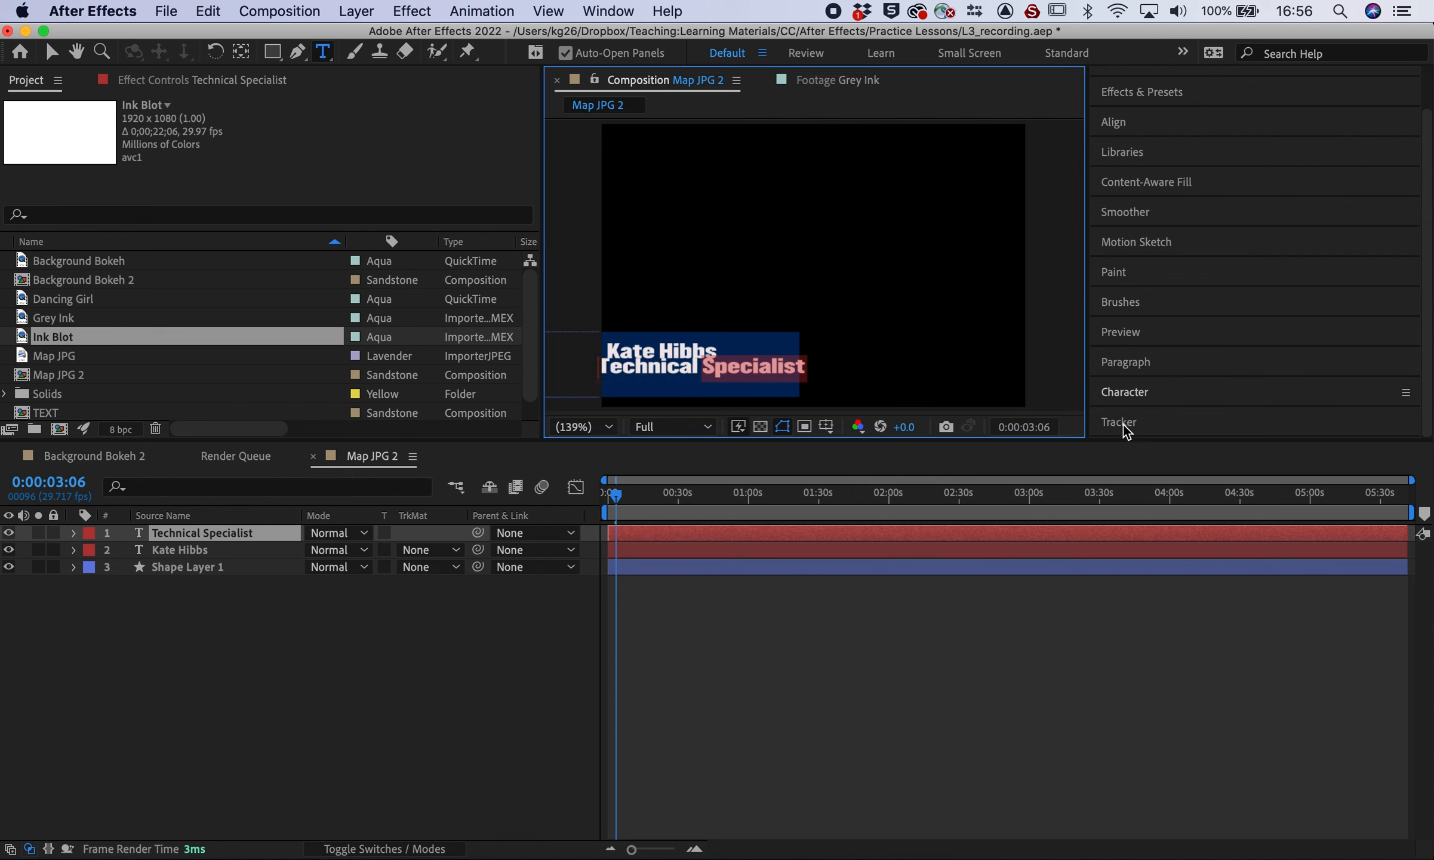
click(1127, 387)
scroll(1144, 382, down, 3)
drag(1128, 400, 1119, 398)
triple_click(683, 369)
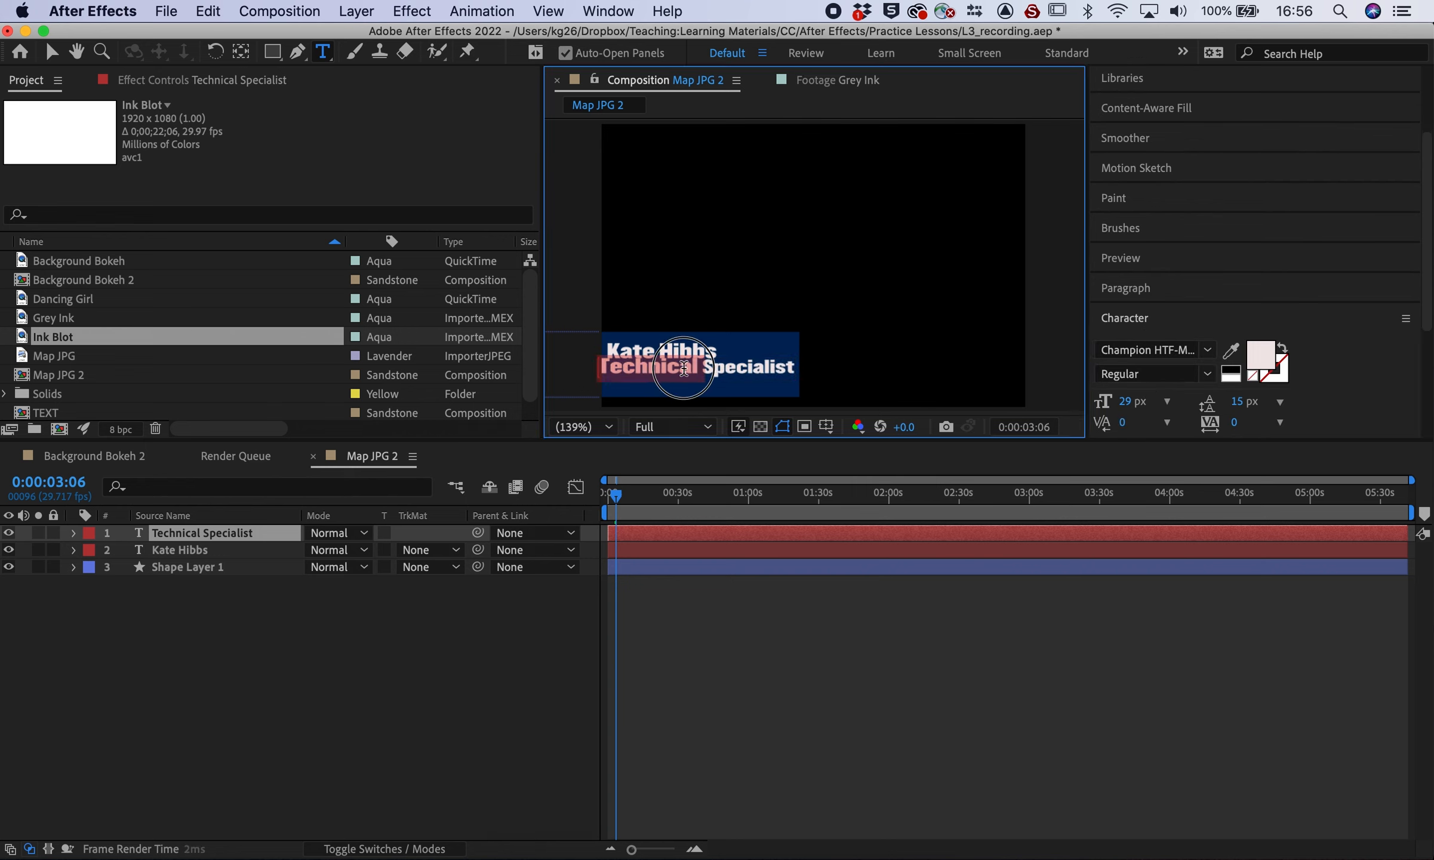
click(1121, 403)
text(20)
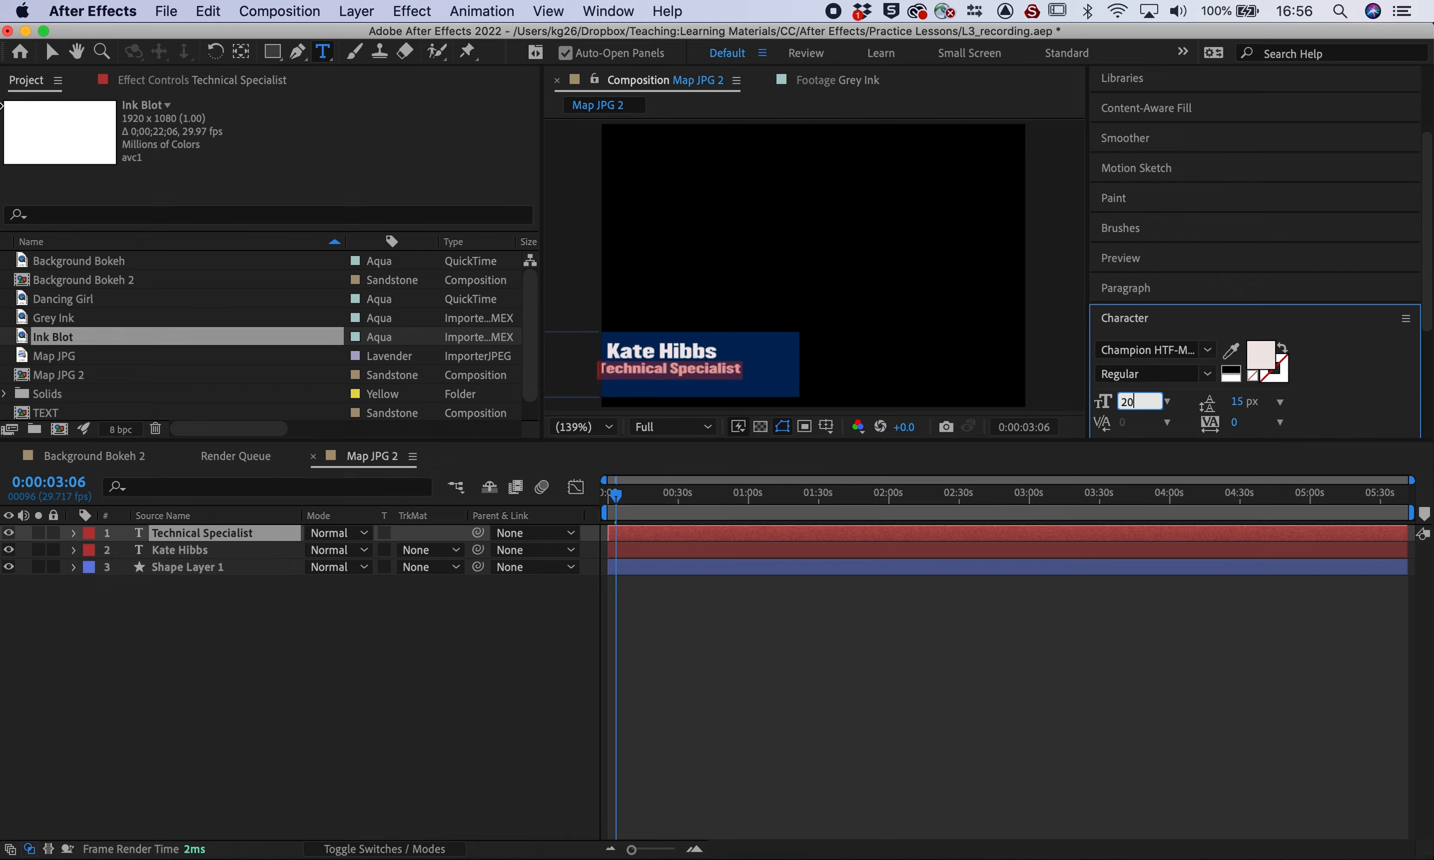
click(52, 52)
Place Technical Specialist under the name inside the navy box
drag(679, 377, 695, 382)
click(667, 365)
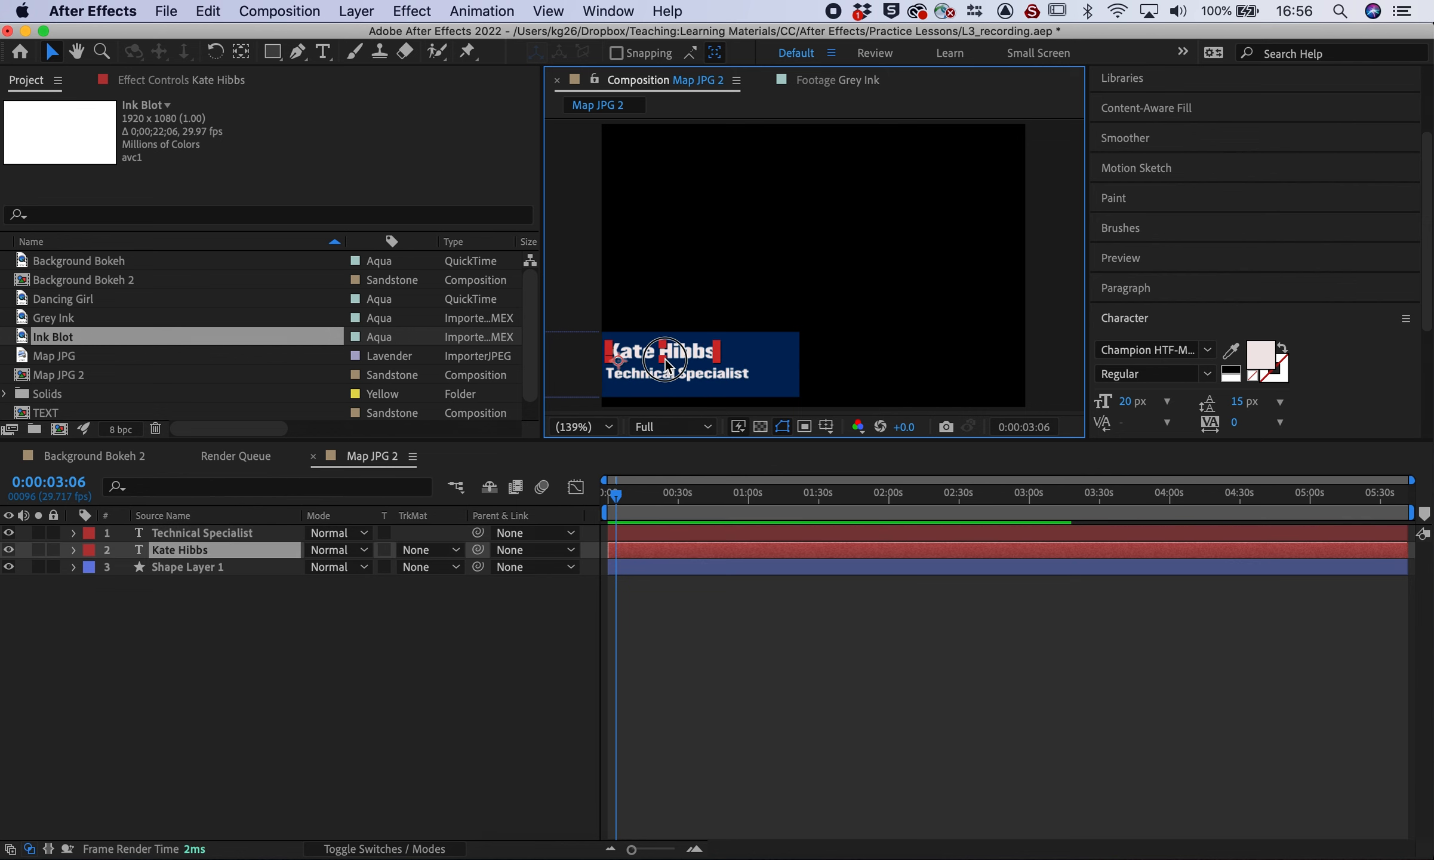
click(690, 370)
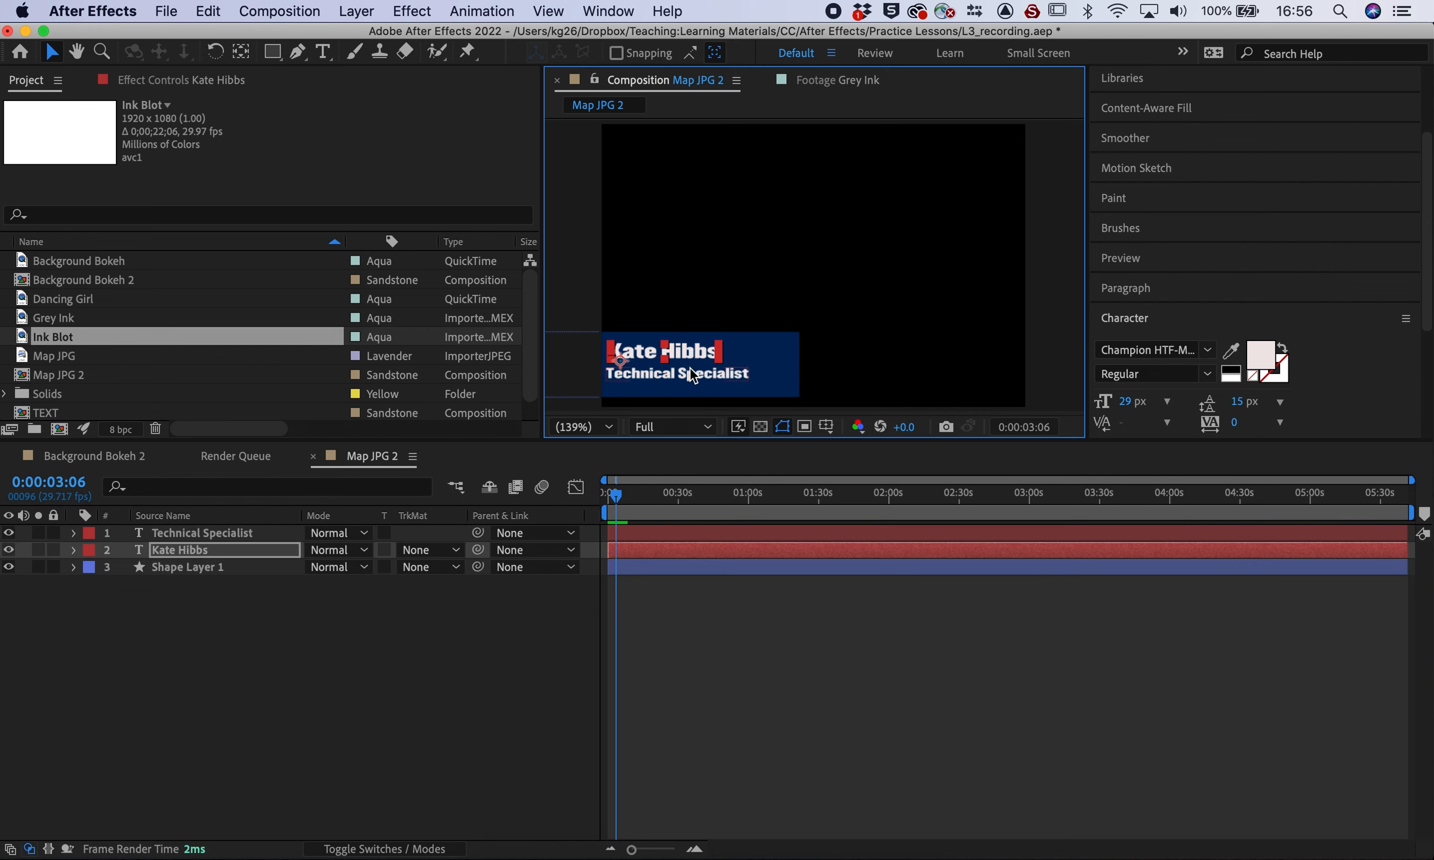
Shorten the work area so it ends at about 10 seconds
drag(618, 499, 647, 509)
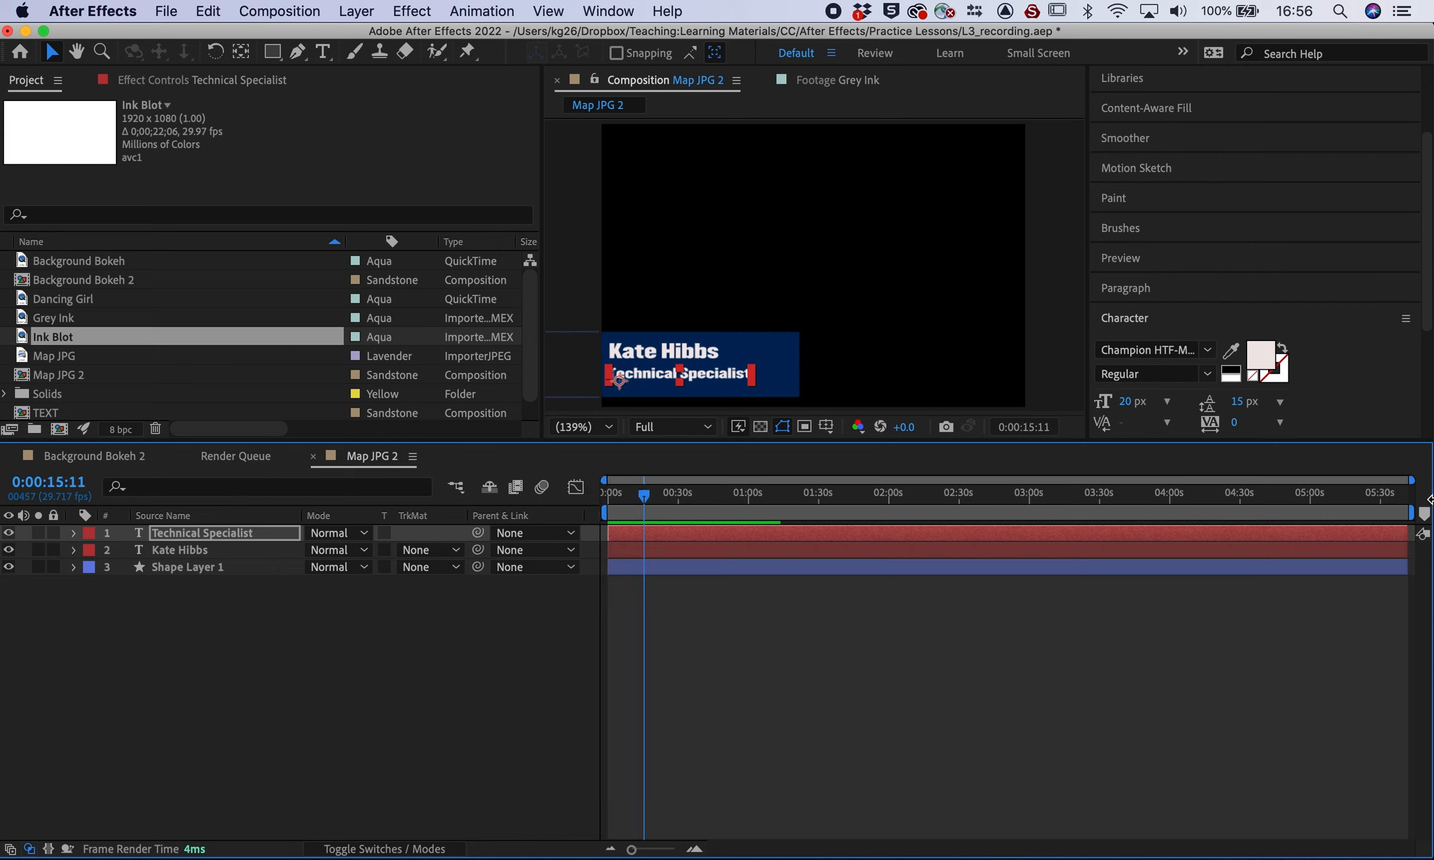
mouse_move(1416, 512)
mouse_down()
mouse_move(626, 509)
mouse_move(649, 509)
mouse_up()
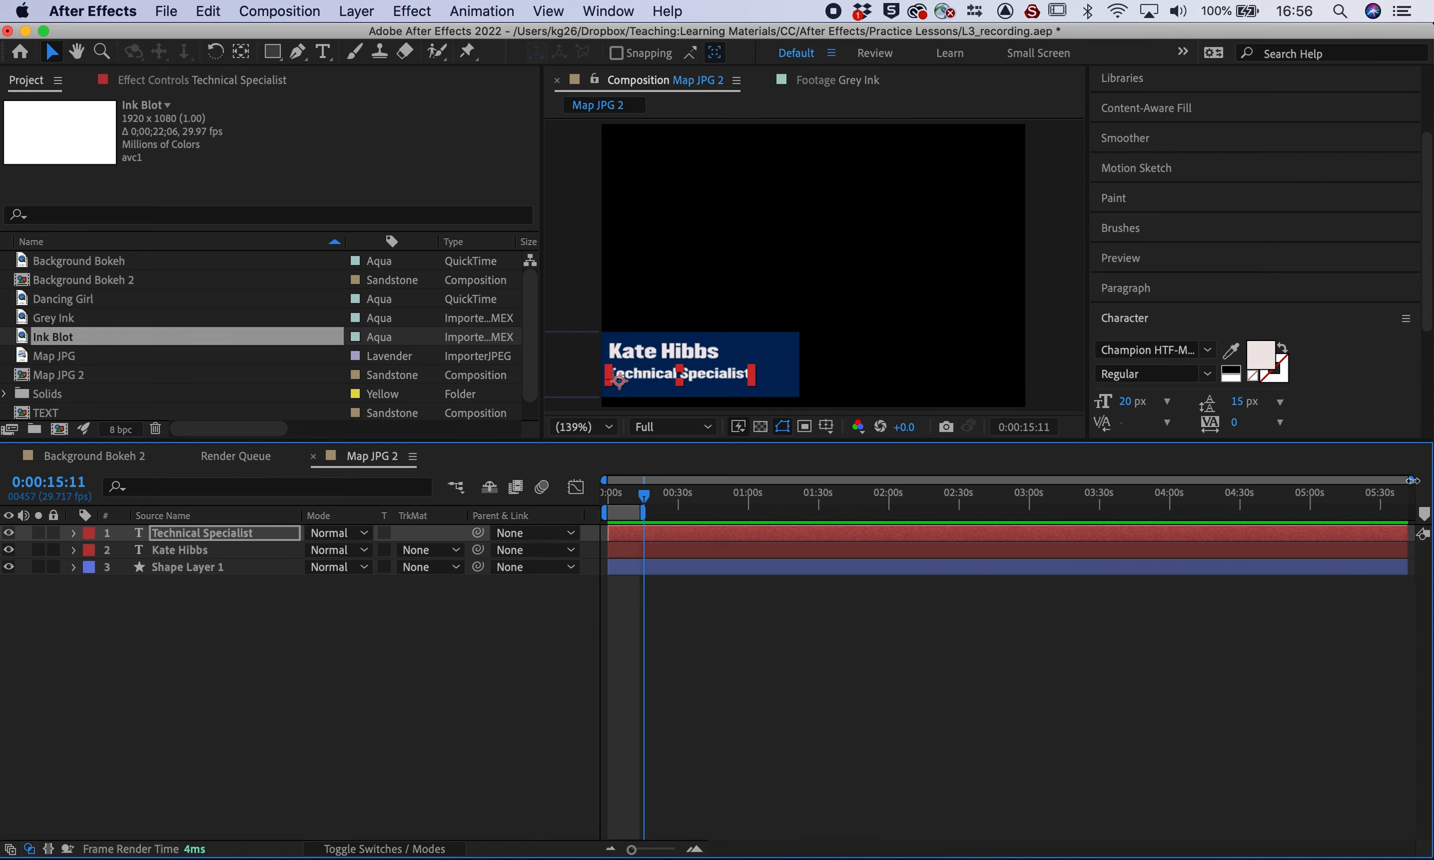
drag(1411, 480, 799, 481)
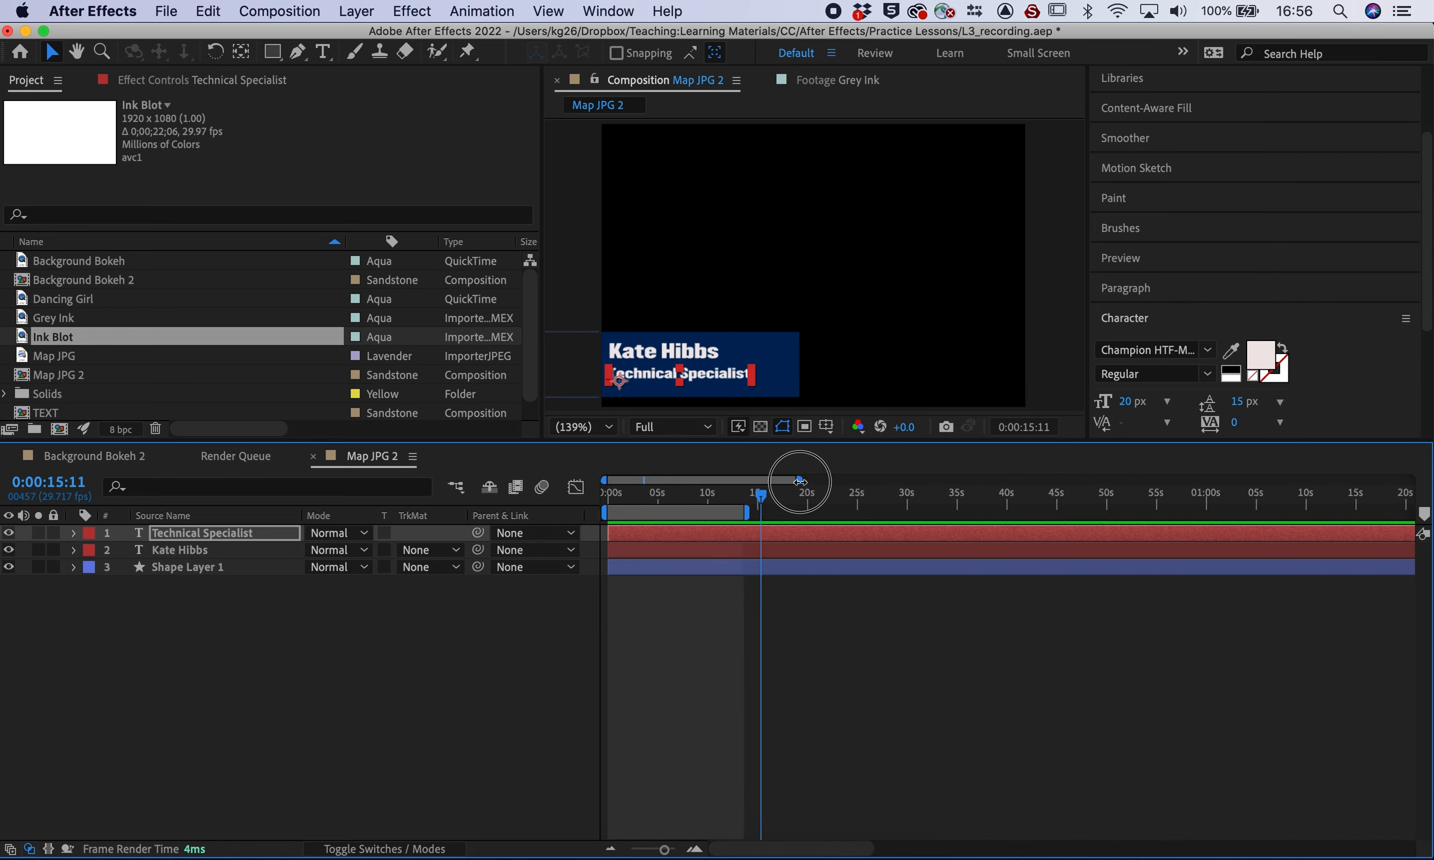
click(606, 501)
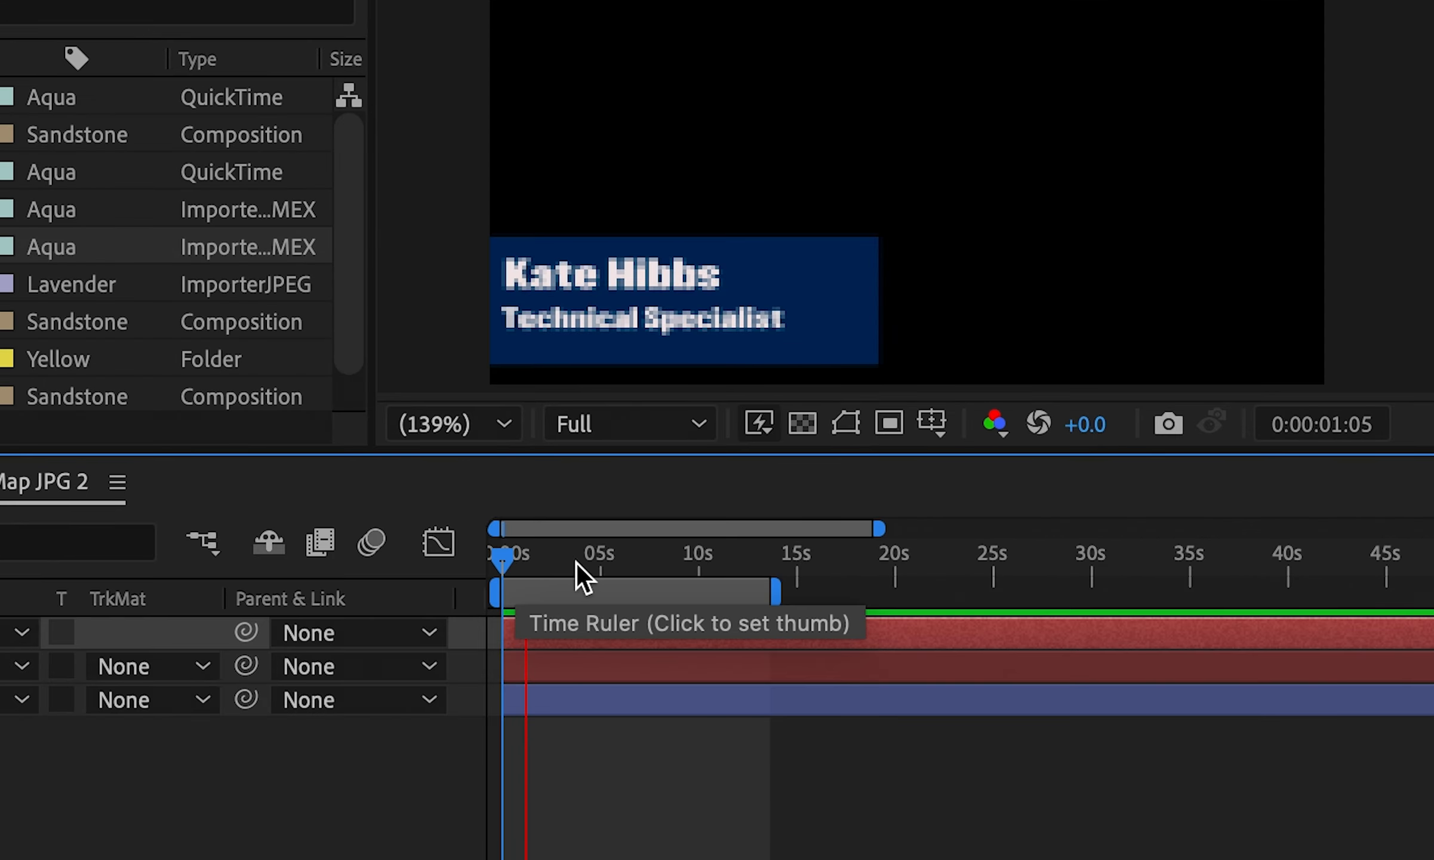
click(603, 567)
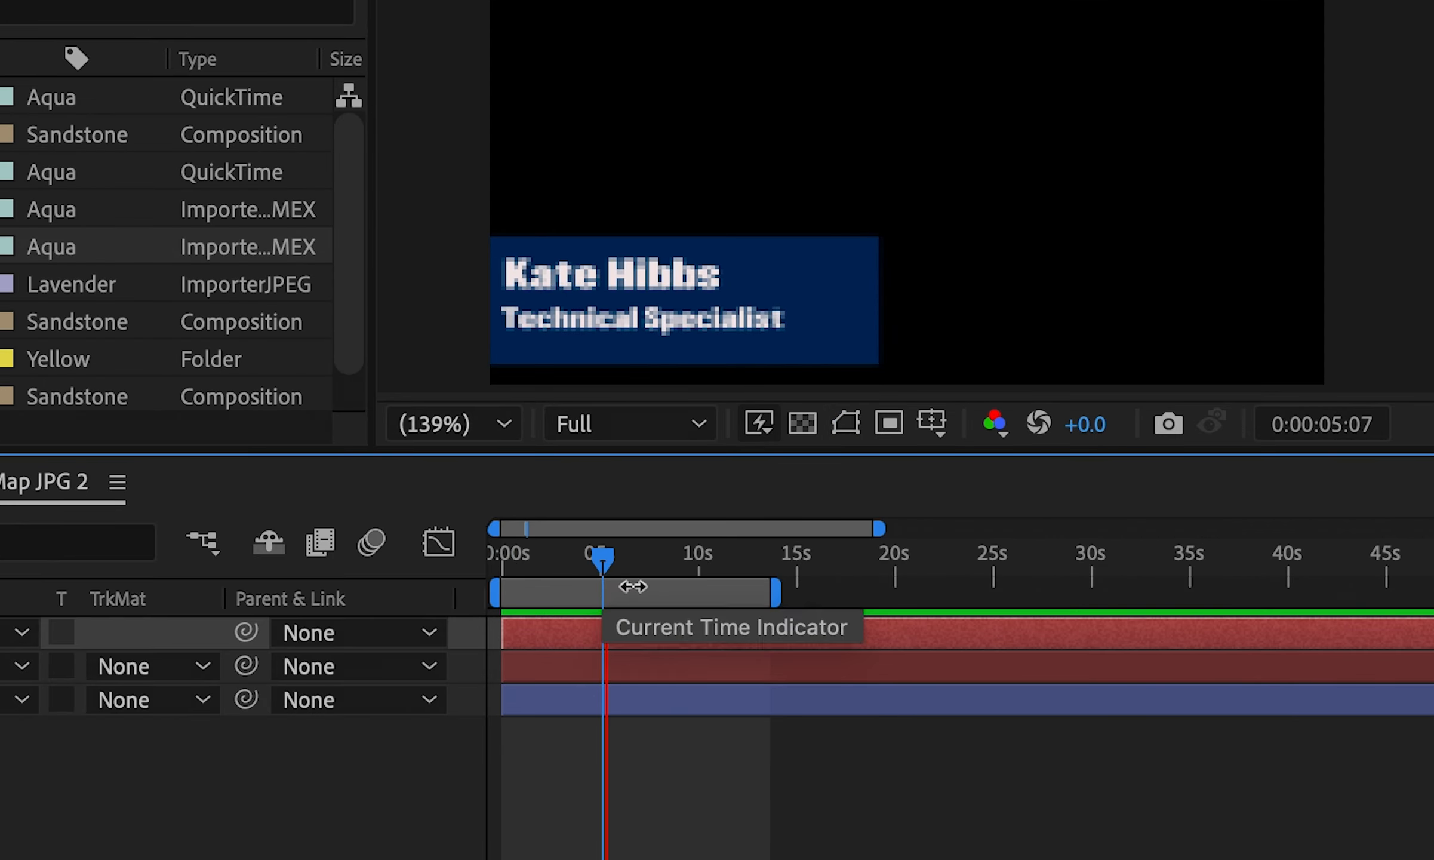
drag(793, 595, 720, 592)
Trim Map JPG 2 to the work area, then move the playhead to 0:00:04:29
right_click(629, 590)
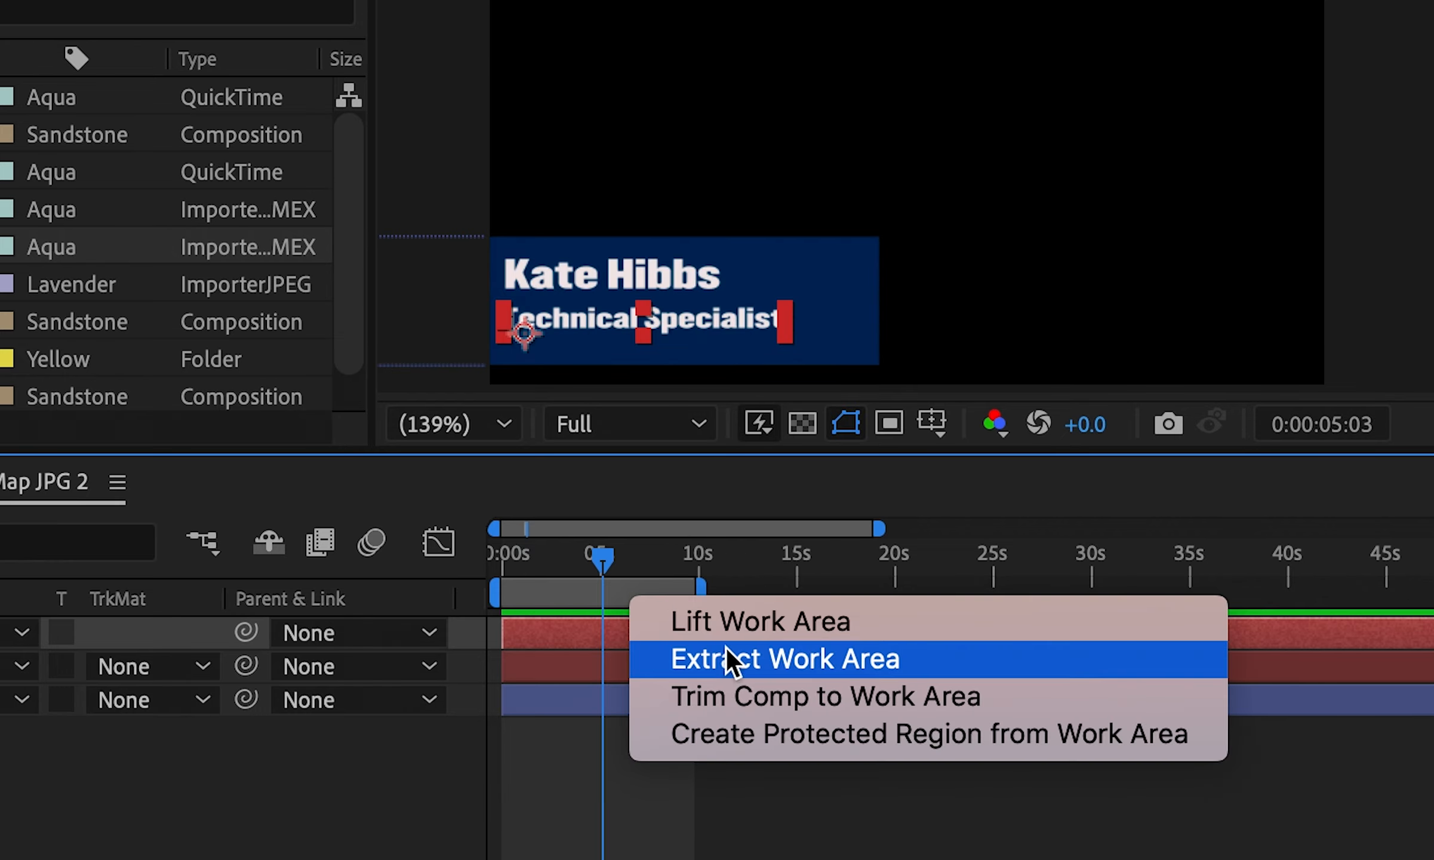
click(728, 688)
drag(530, 562, 387, 633)
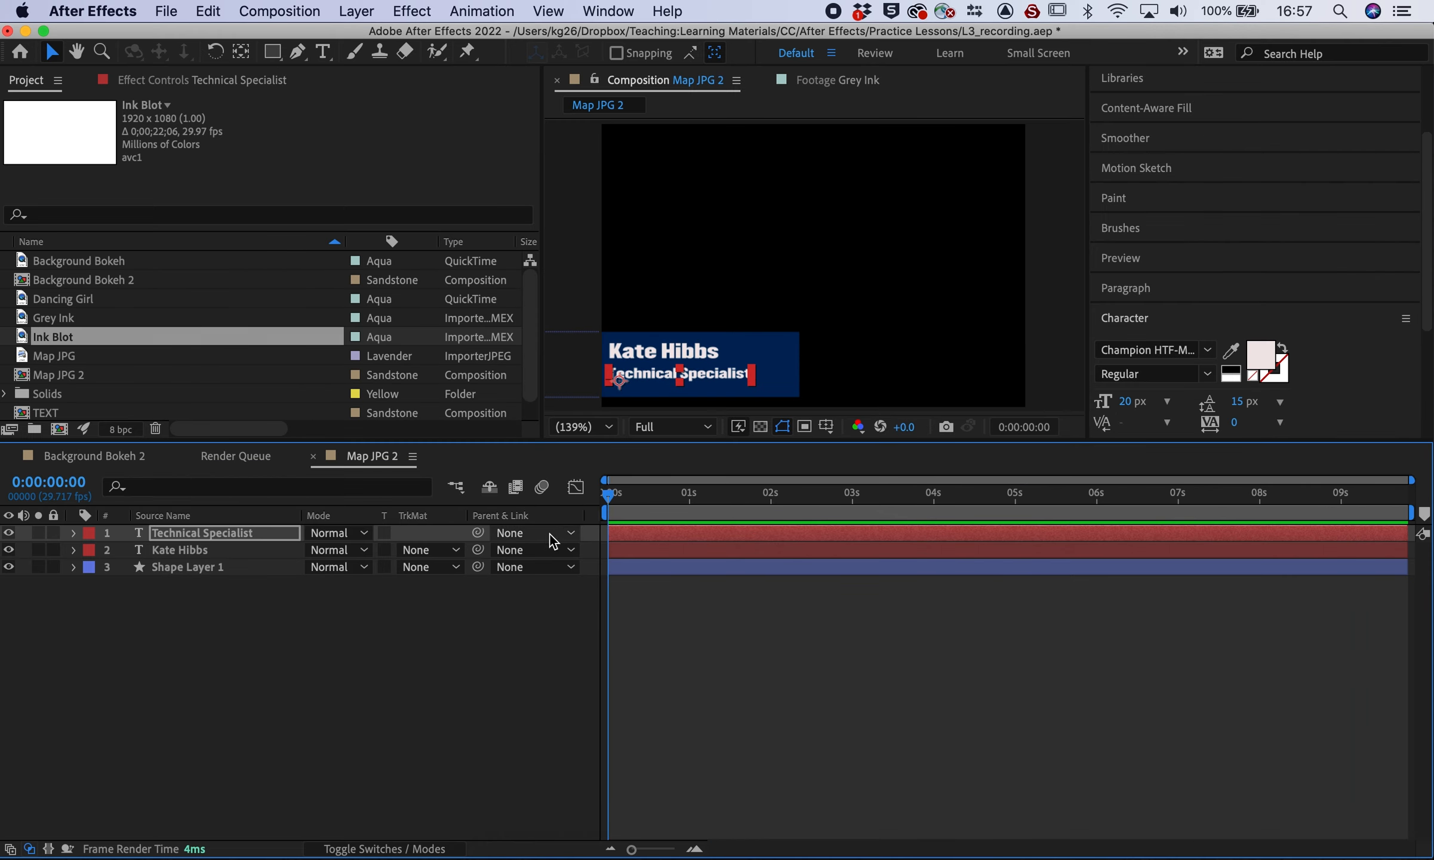
click(311, 680)
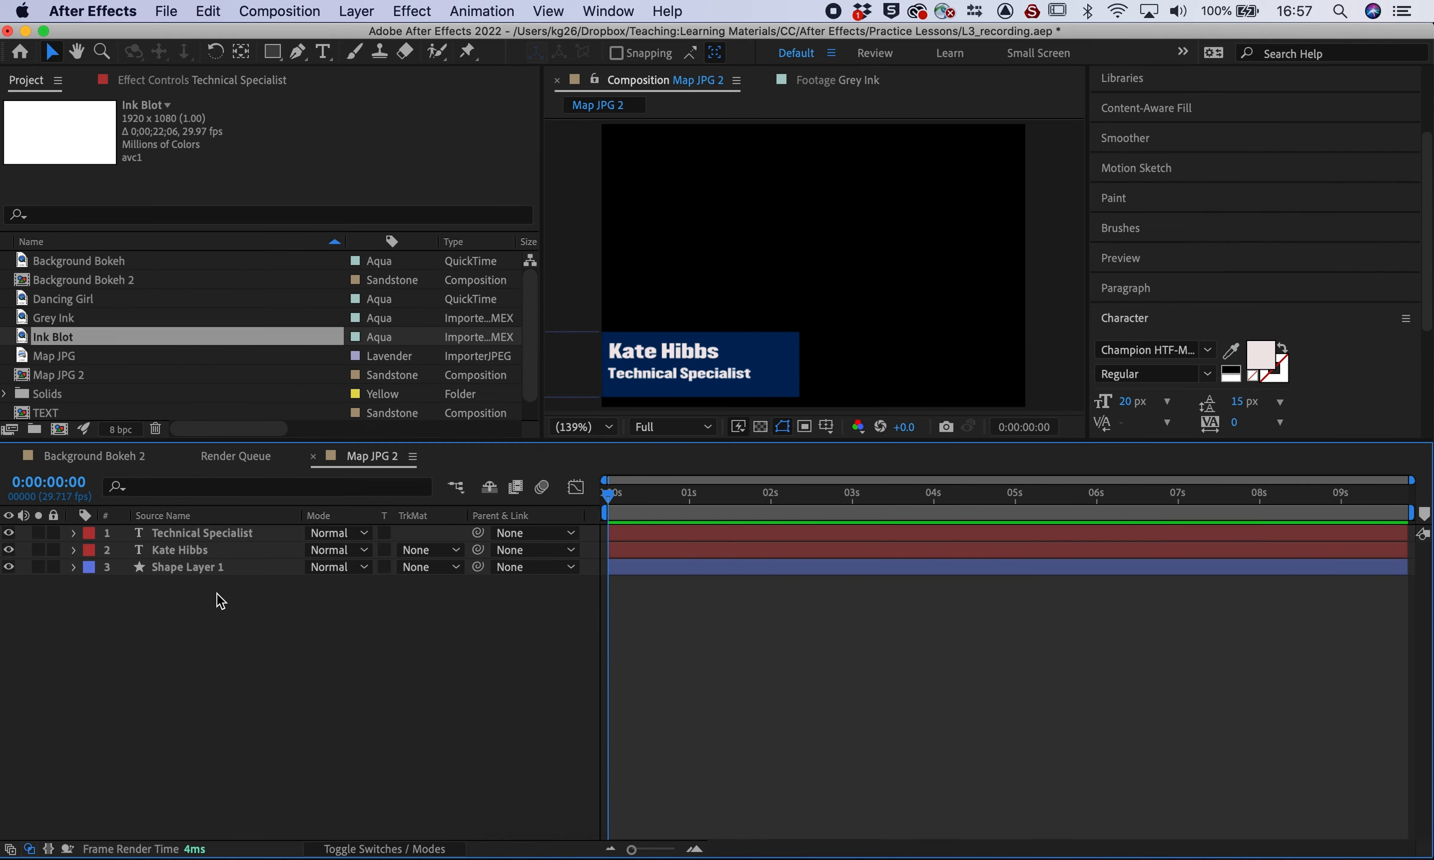
drag(613, 499, 1020, 515)
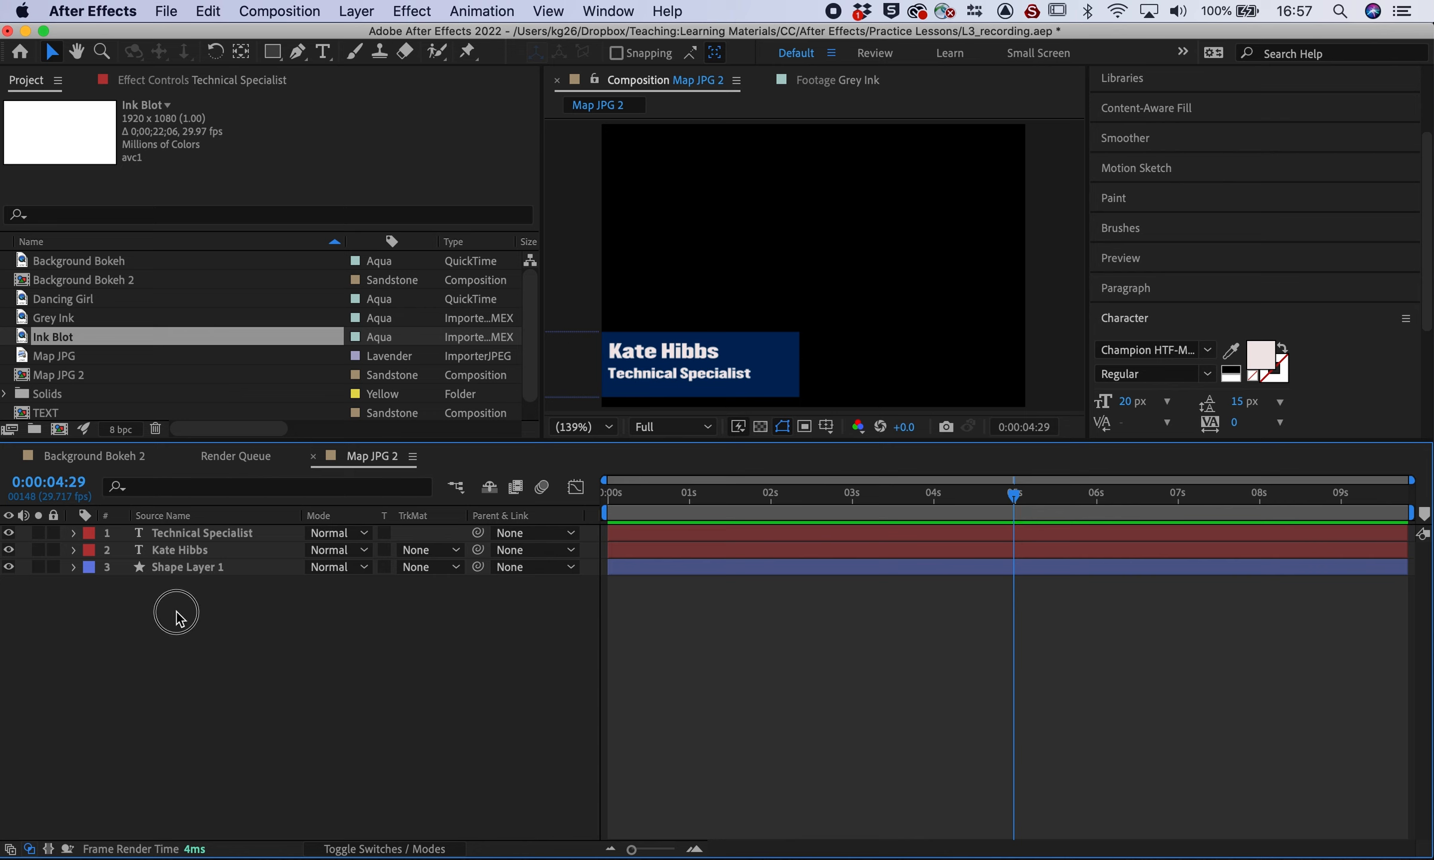
drag(176, 618, 181, 531)
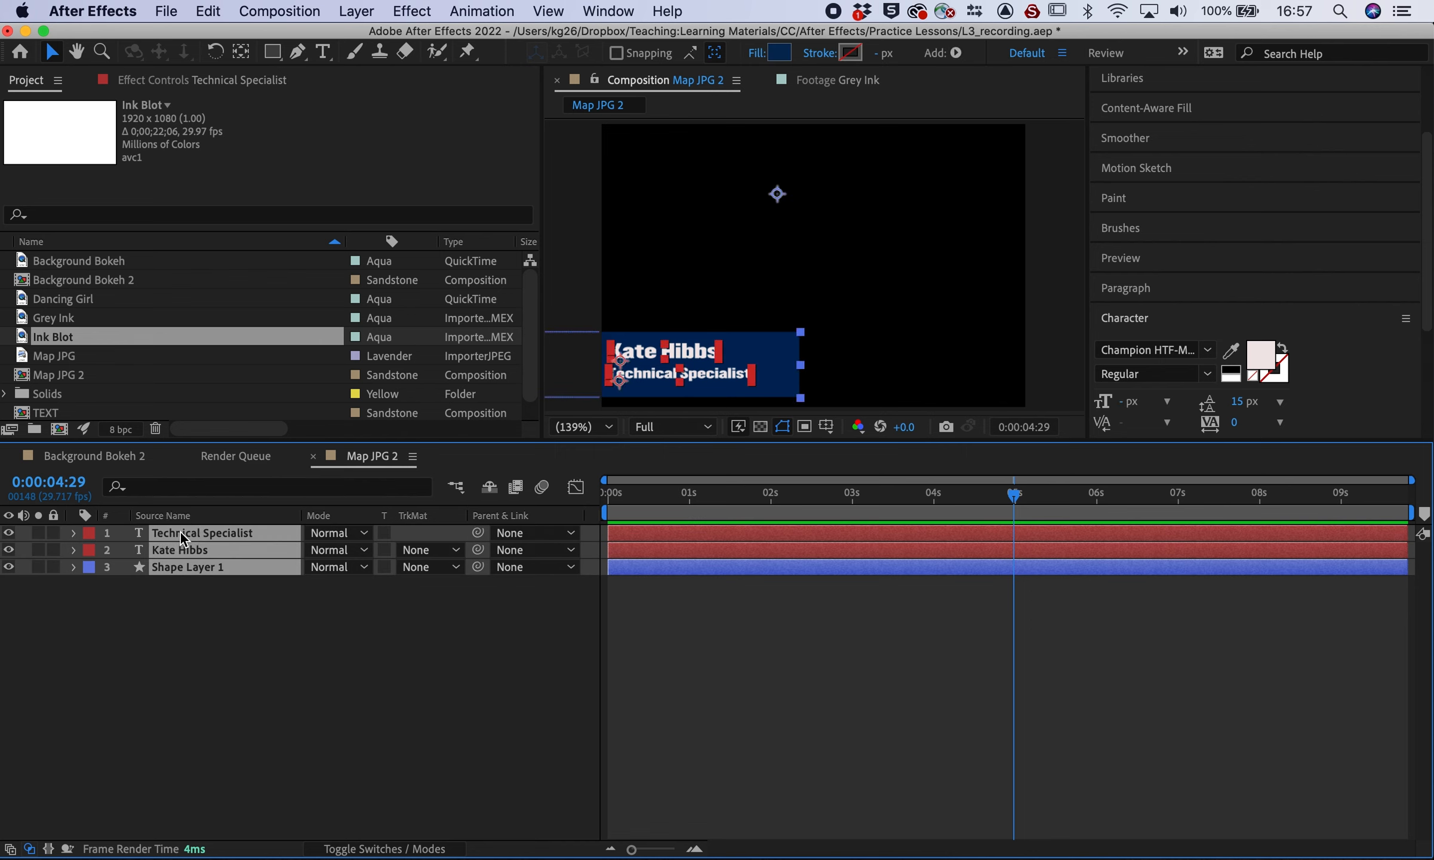
key(p)
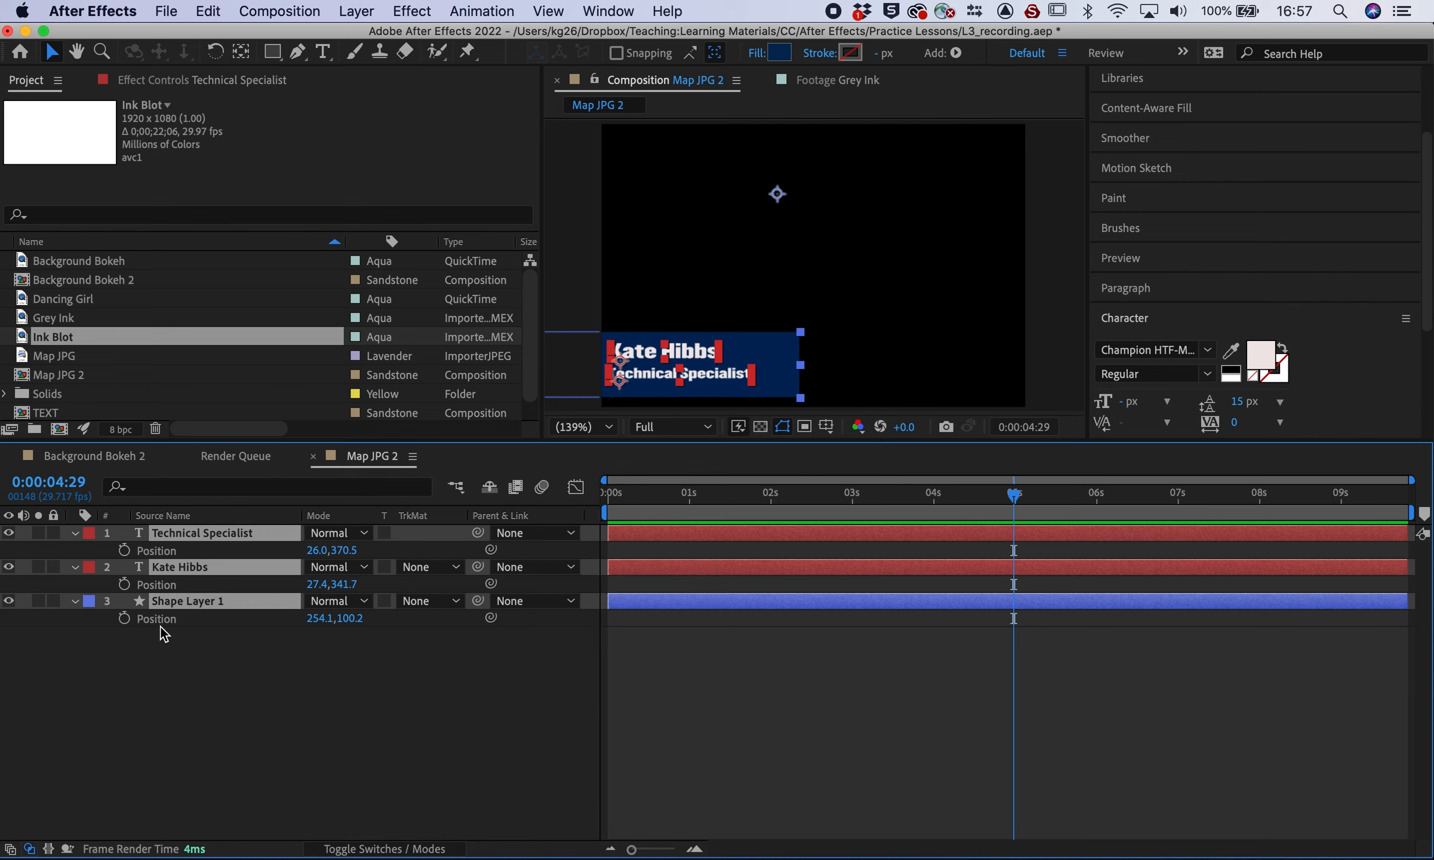
click(117, 696)
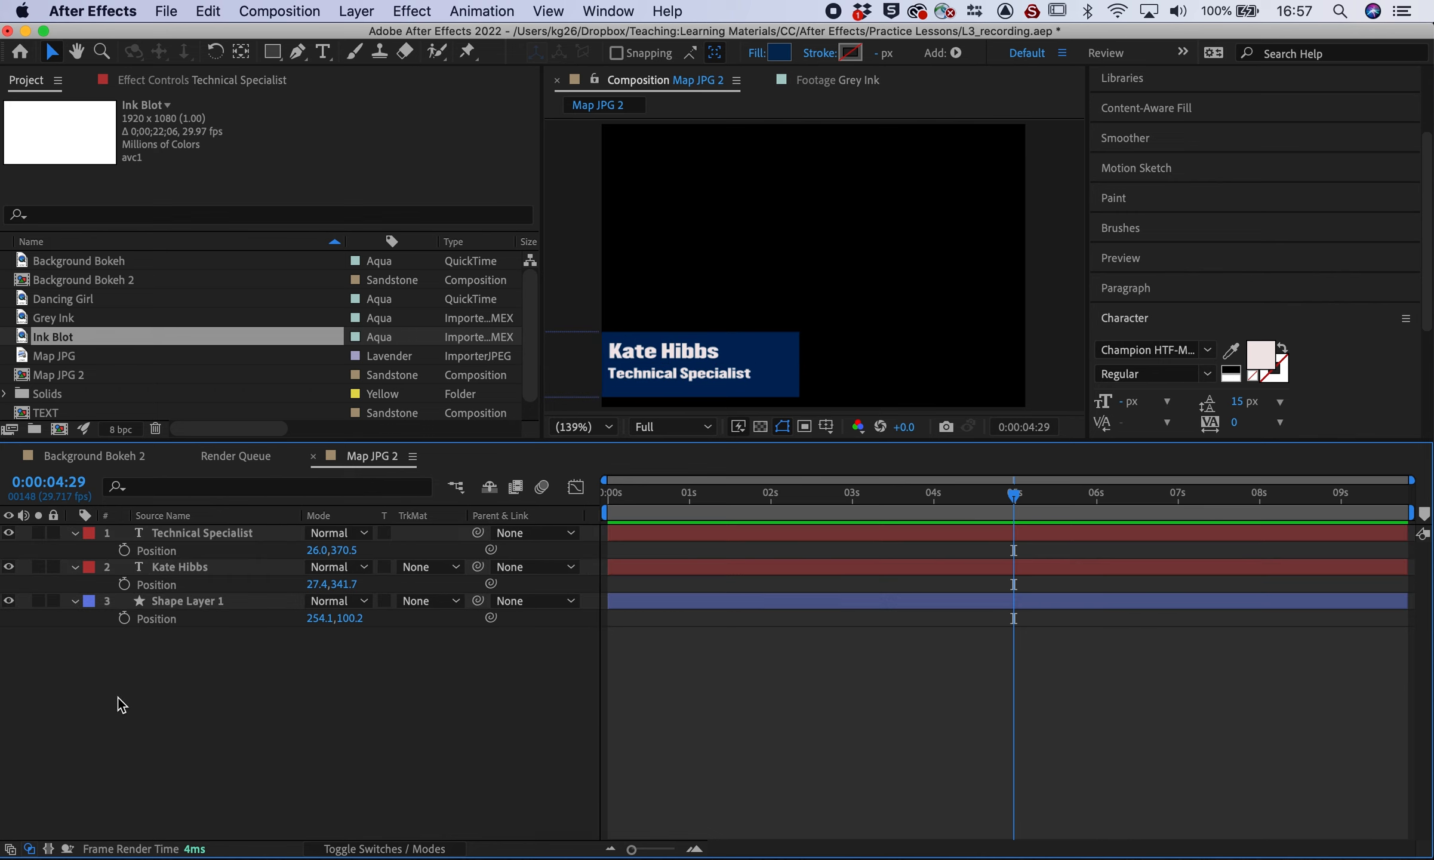
click(124, 618)
click(124, 584)
click(124, 549)
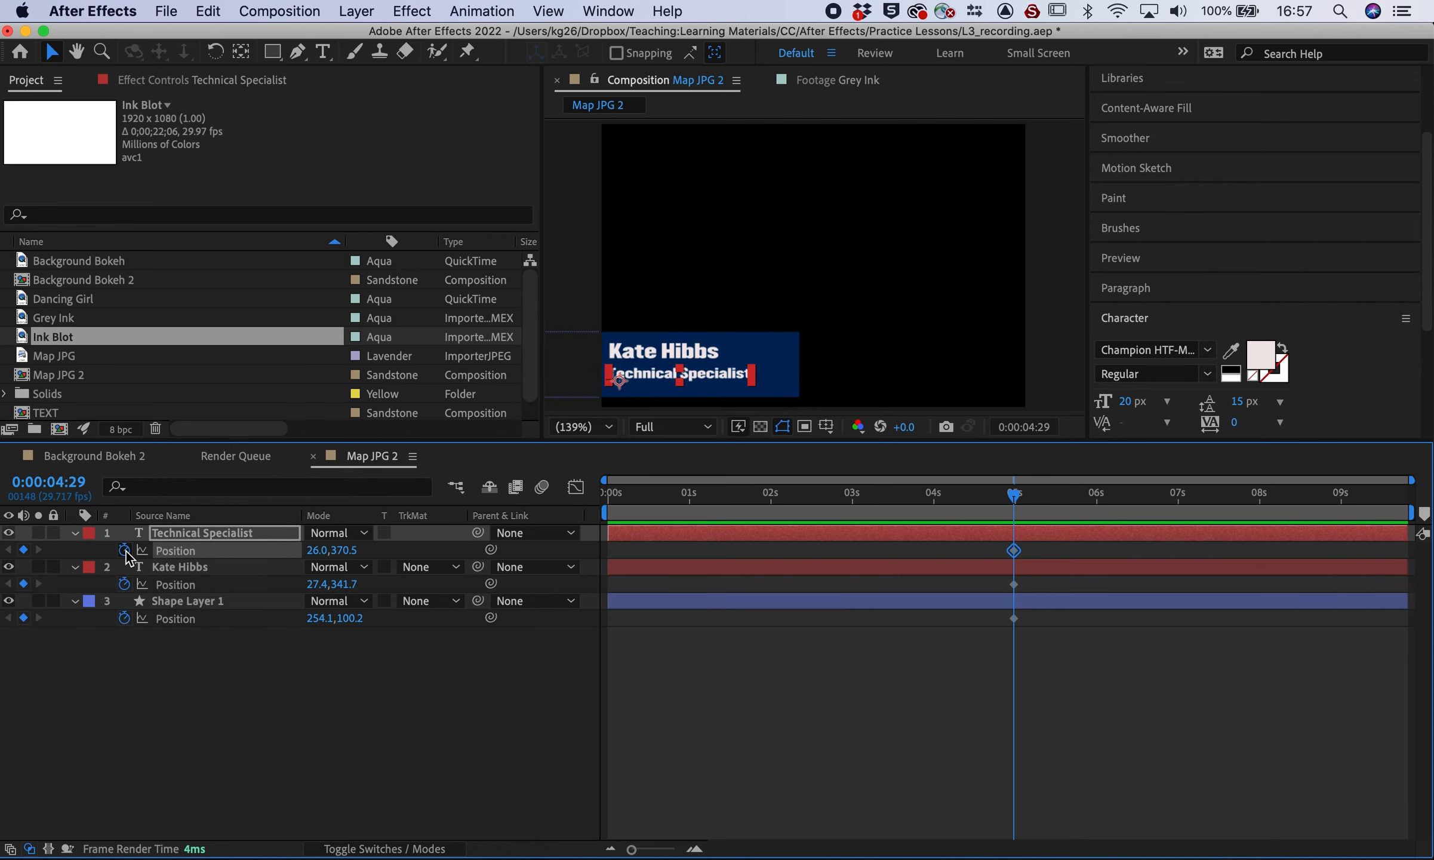
drag(1014, 503, 598, 514)
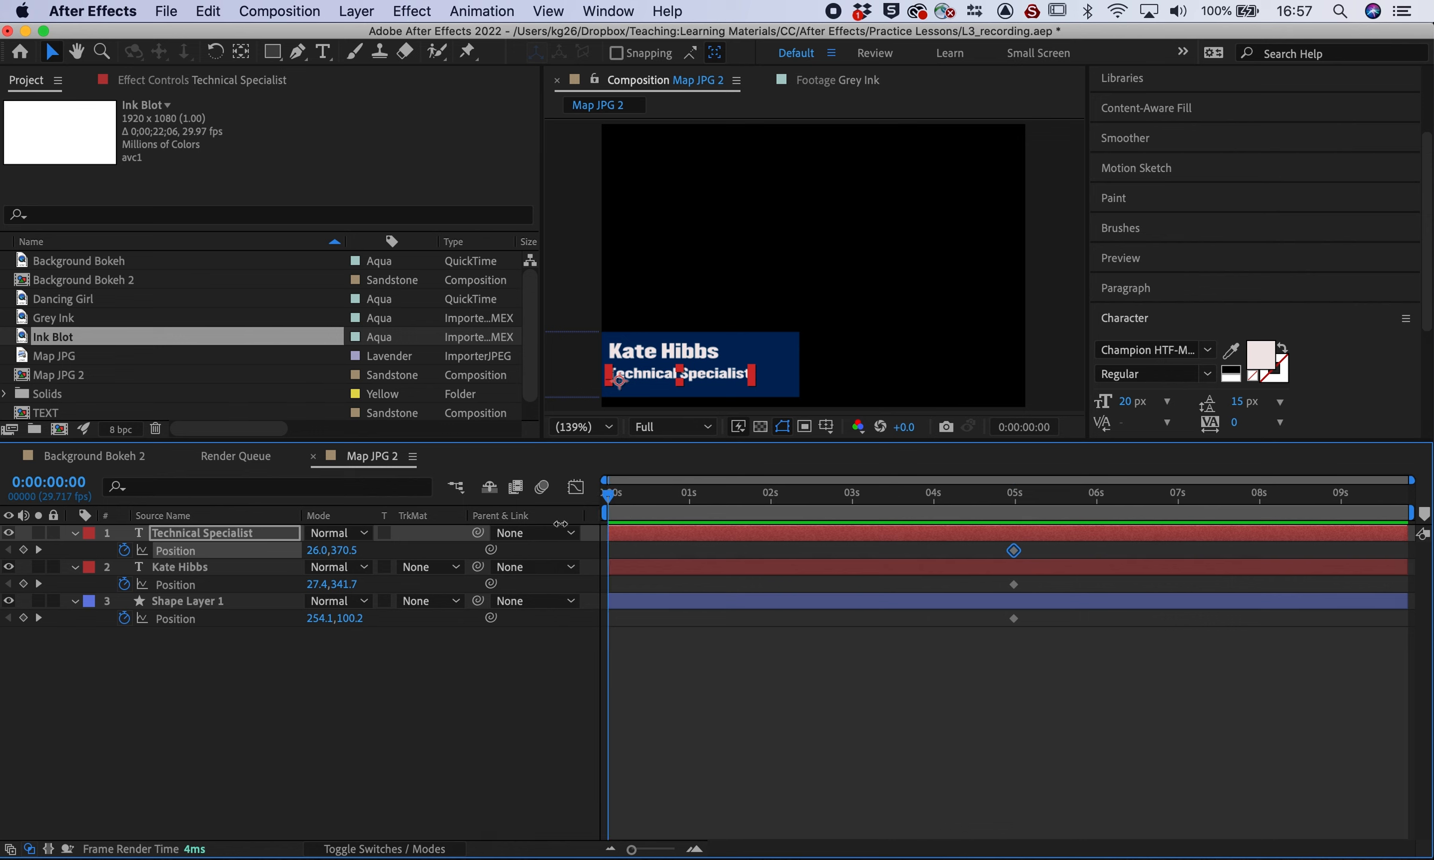
click(169, 794)
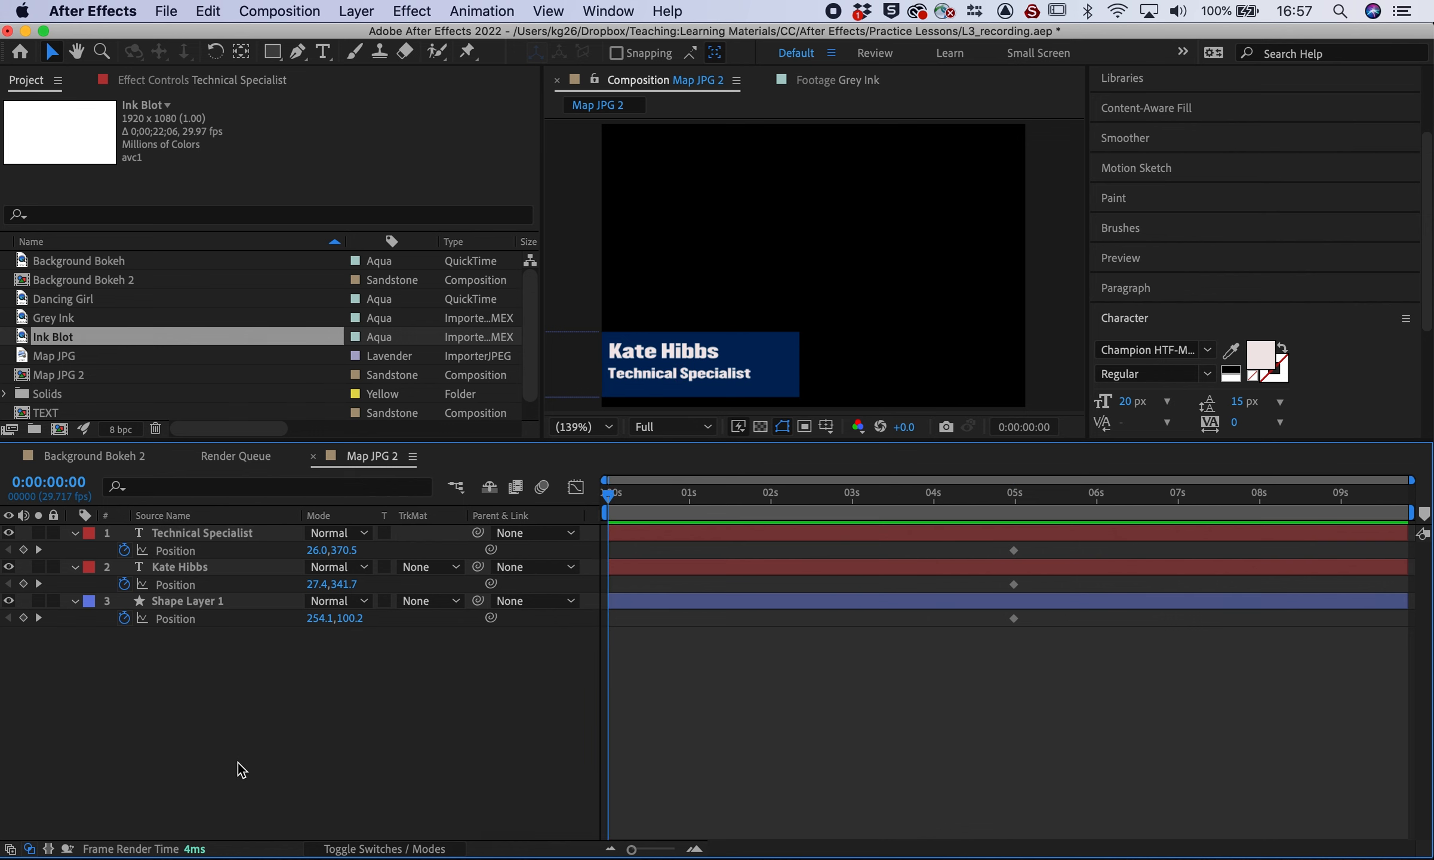
Move the navy box off-screen left at 0s, keying its start position, and preview
click(758, 353)
drag(319, 620, 35, 630)
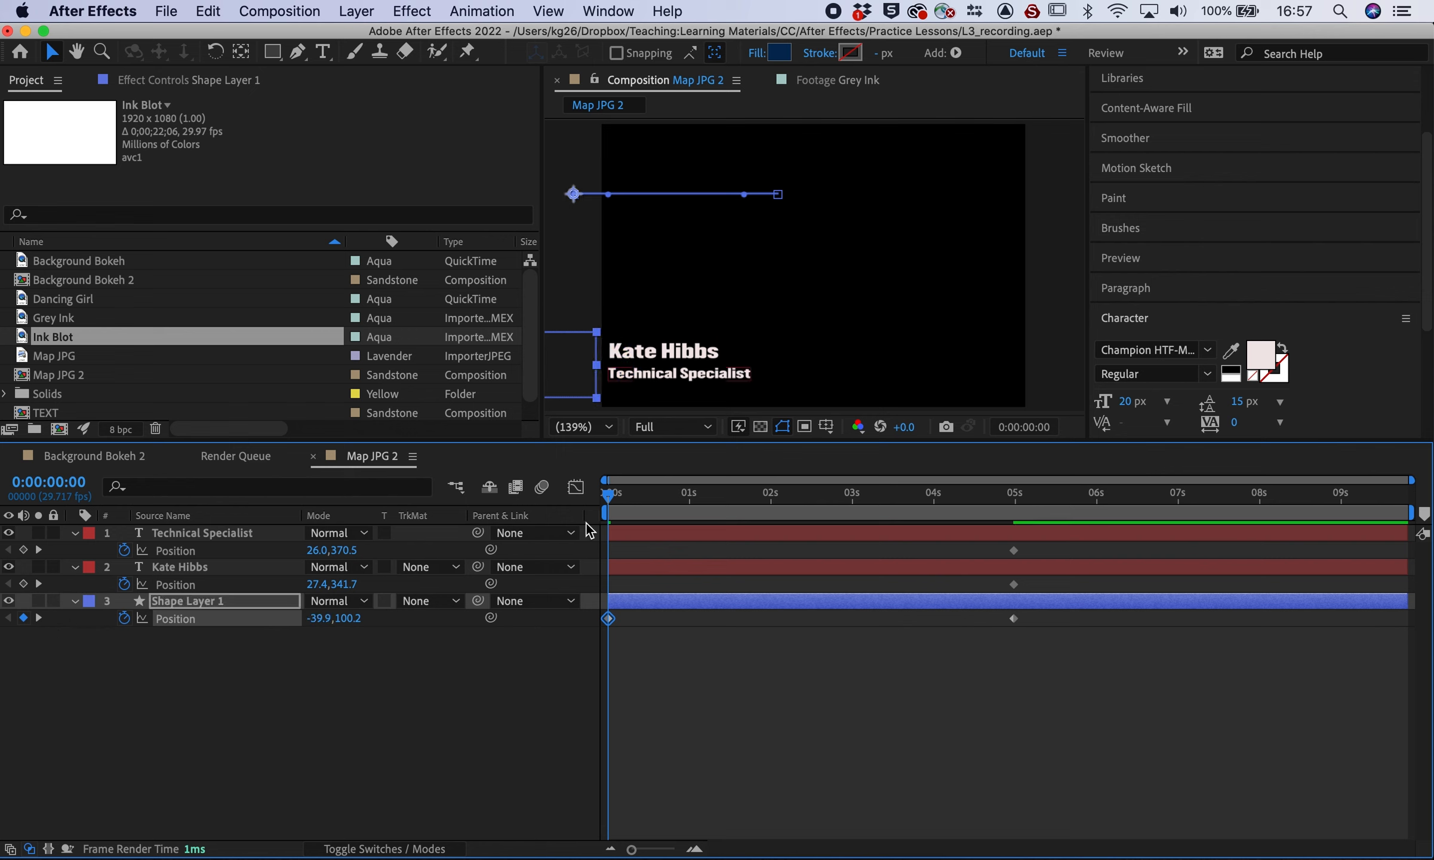
key(space)
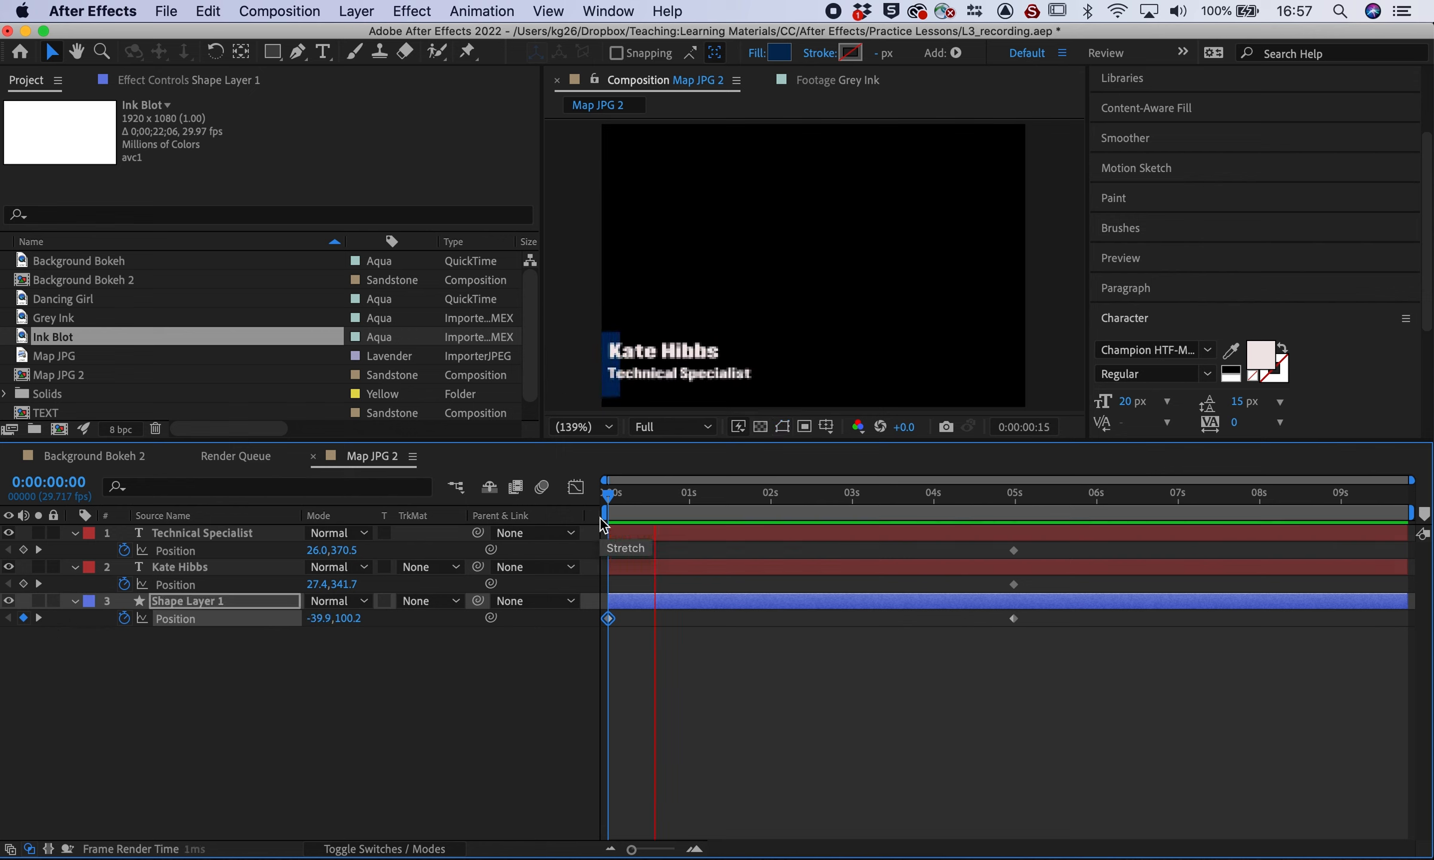
key(space)
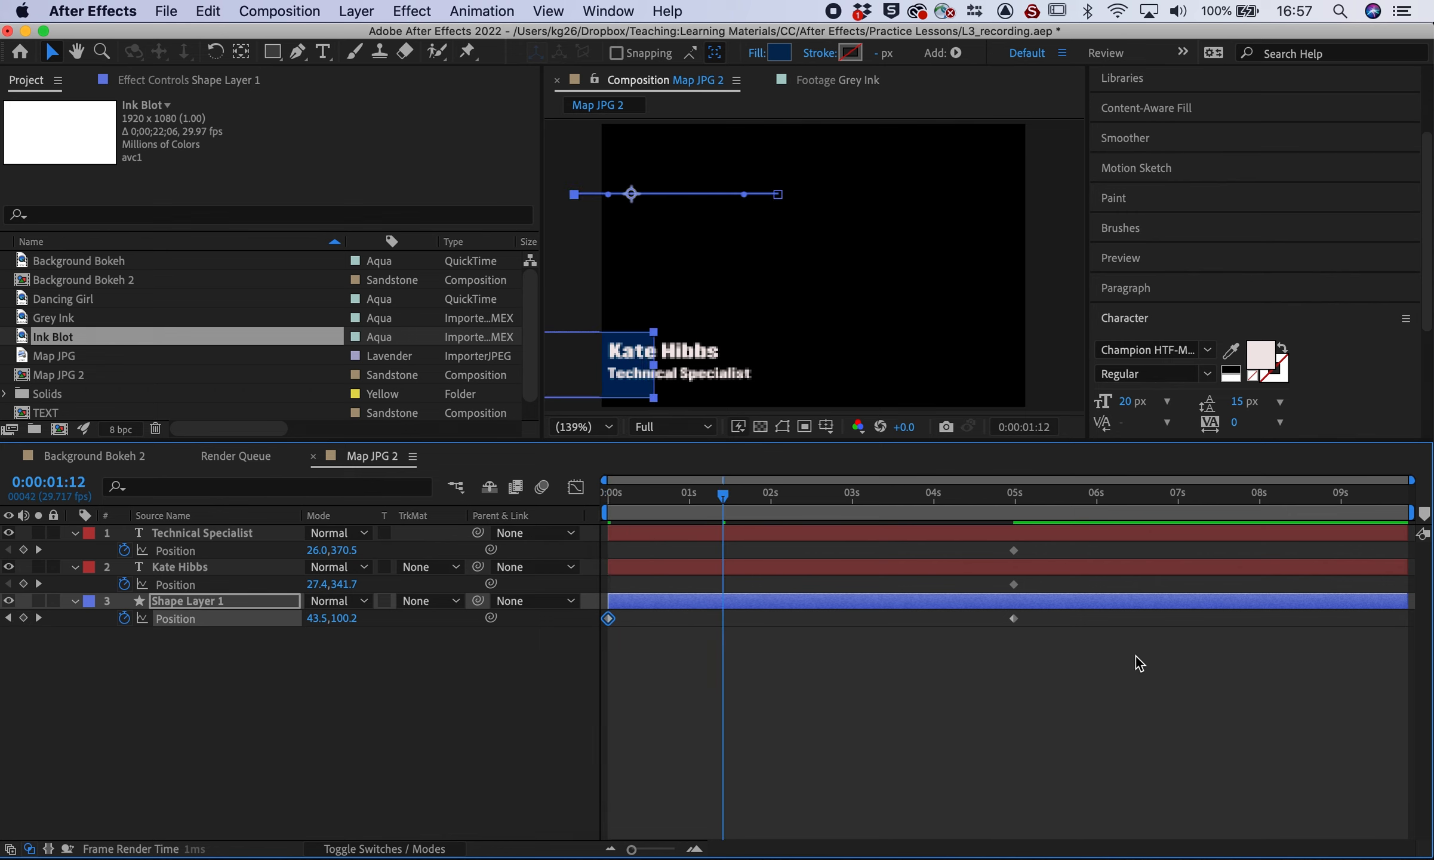
Move the end Position keyframe earlier to about 0.6s for a quicker slide-in
drag(1014, 618, 696, 619)
drag(641, 487, 590, 495)
key(space)
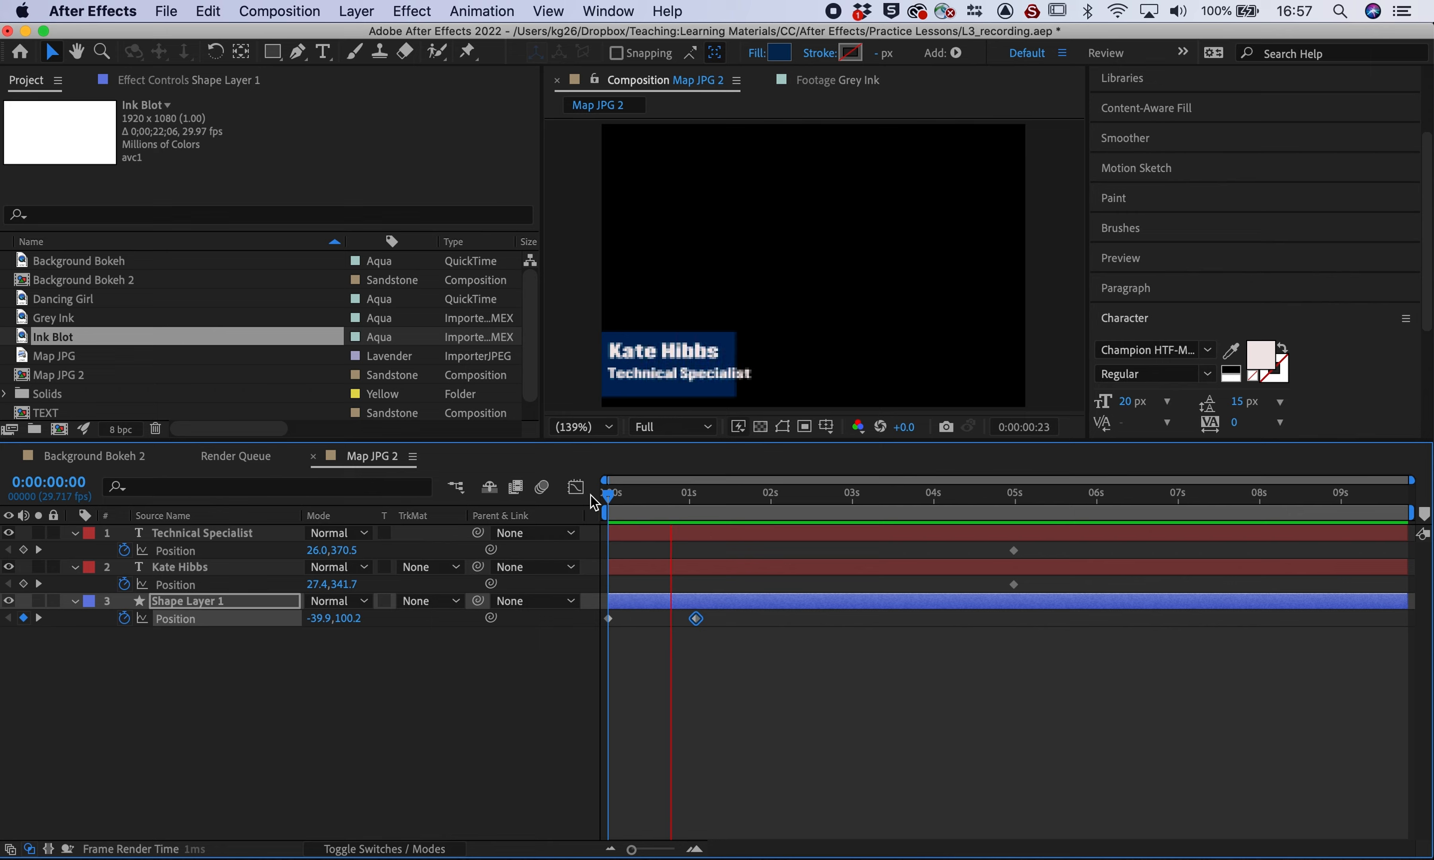
key(space)
drag(696, 619, 657, 620)
drag(654, 504, 554, 503)
key(space)
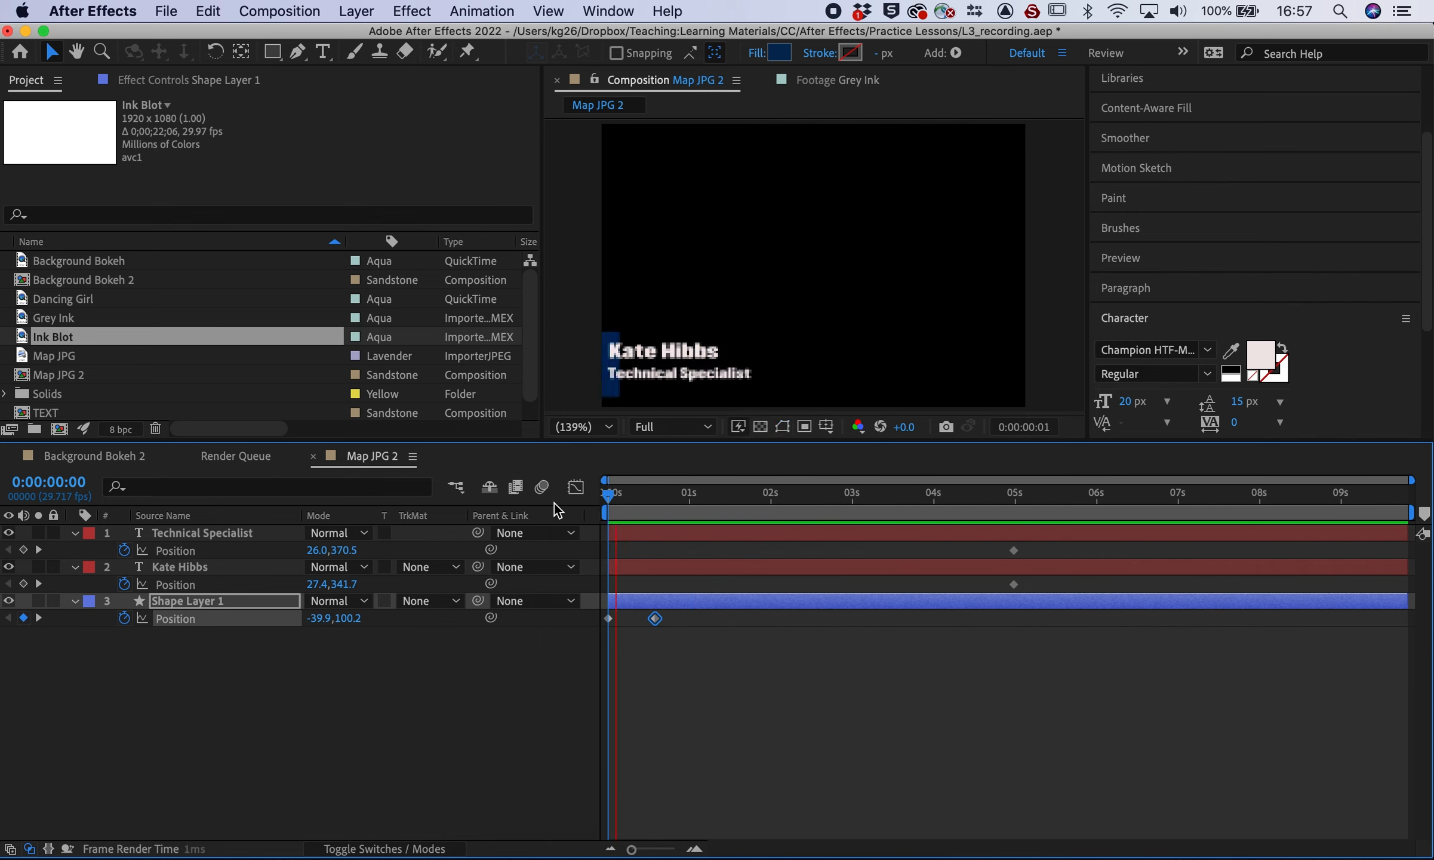
key(space)
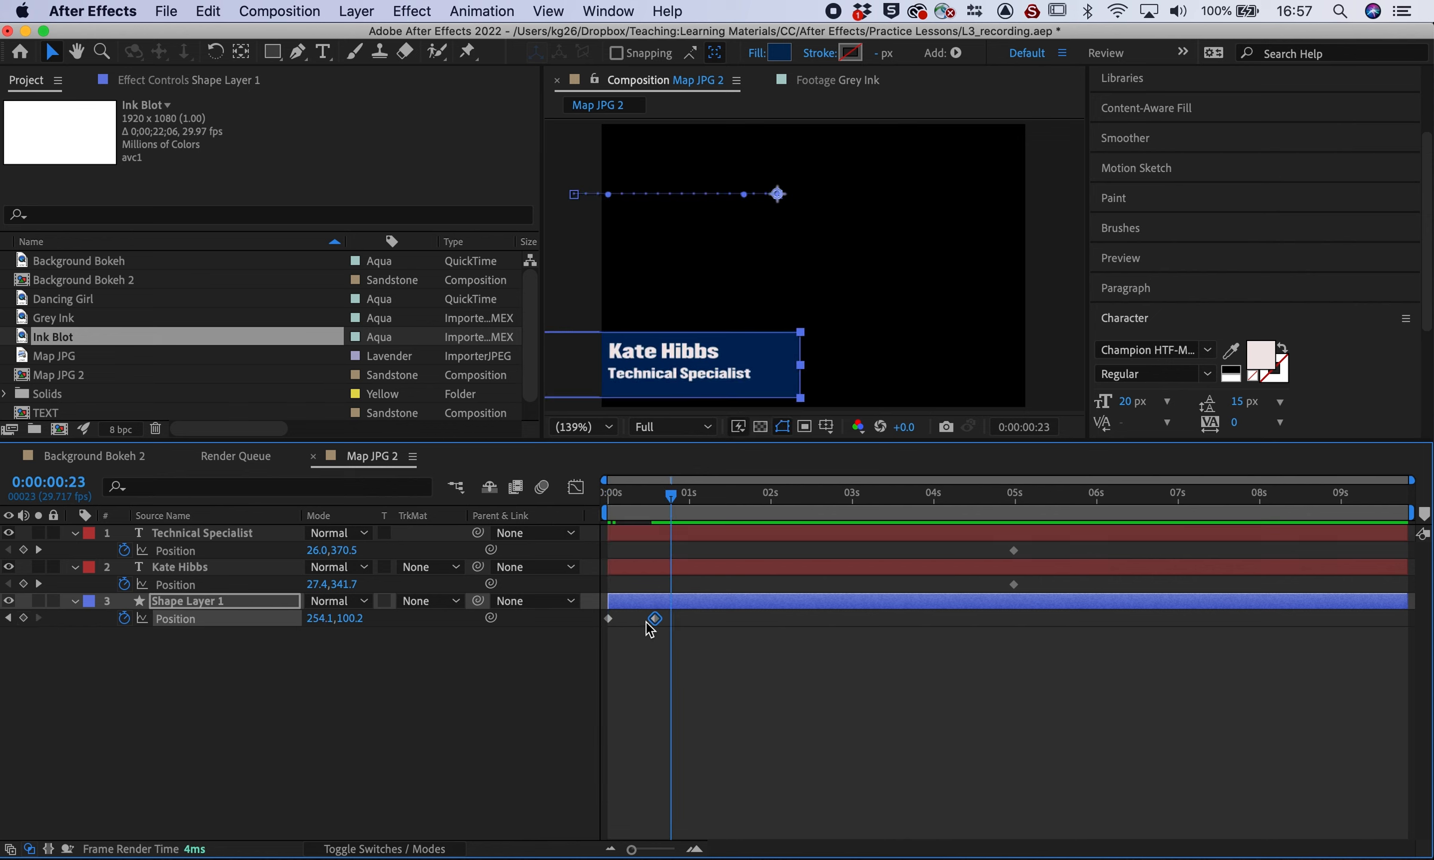
Apply Easy Ease to both navy box Position keyframes and preview the slide-in
drag(703, 652, 608, 628)
right_click(654, 619)
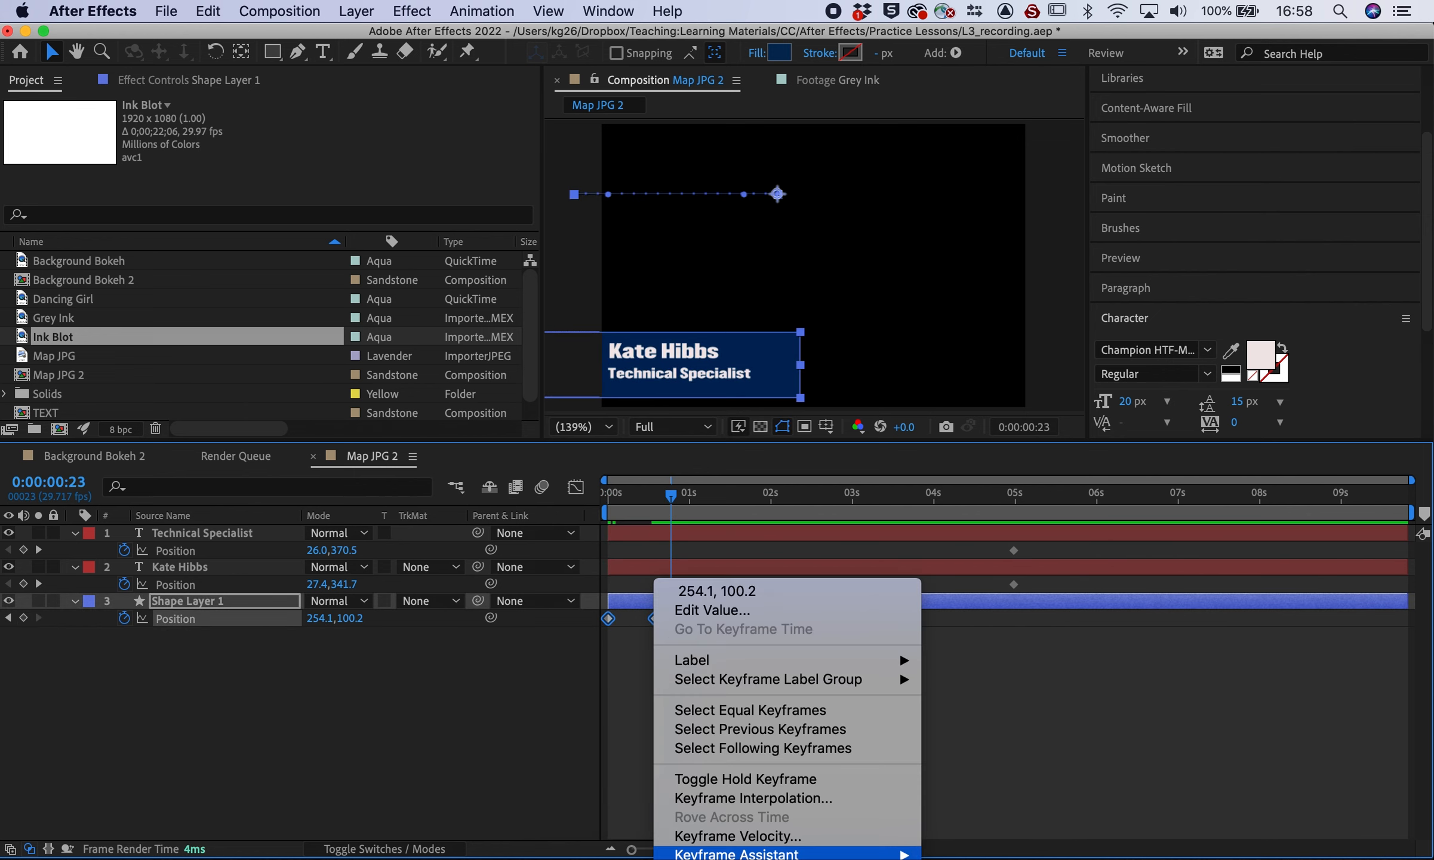
mouse_move(920, 849)
click(979, 741)
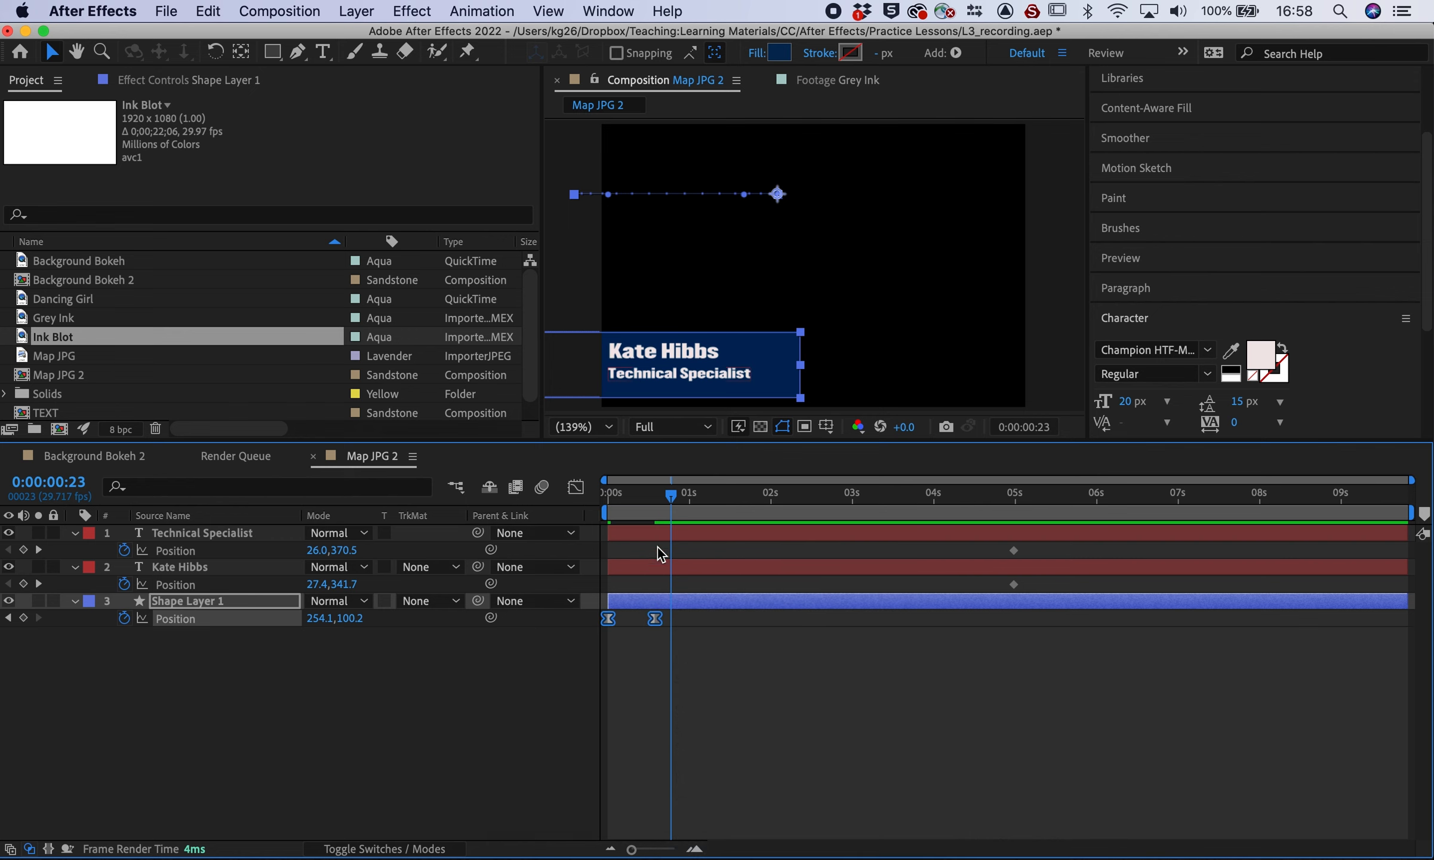
click(615, 501)
key(space)
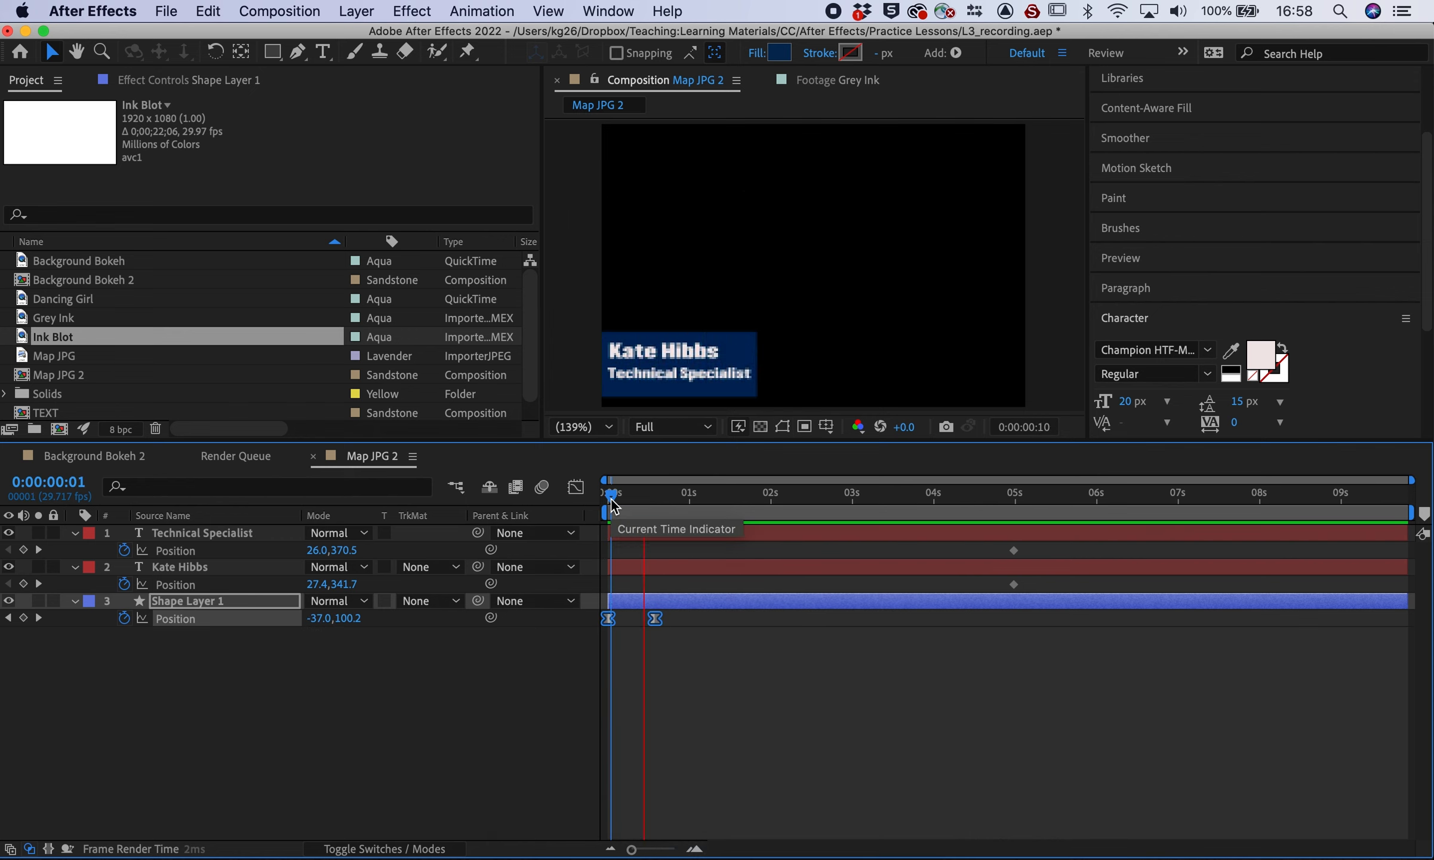
click(672, 662)
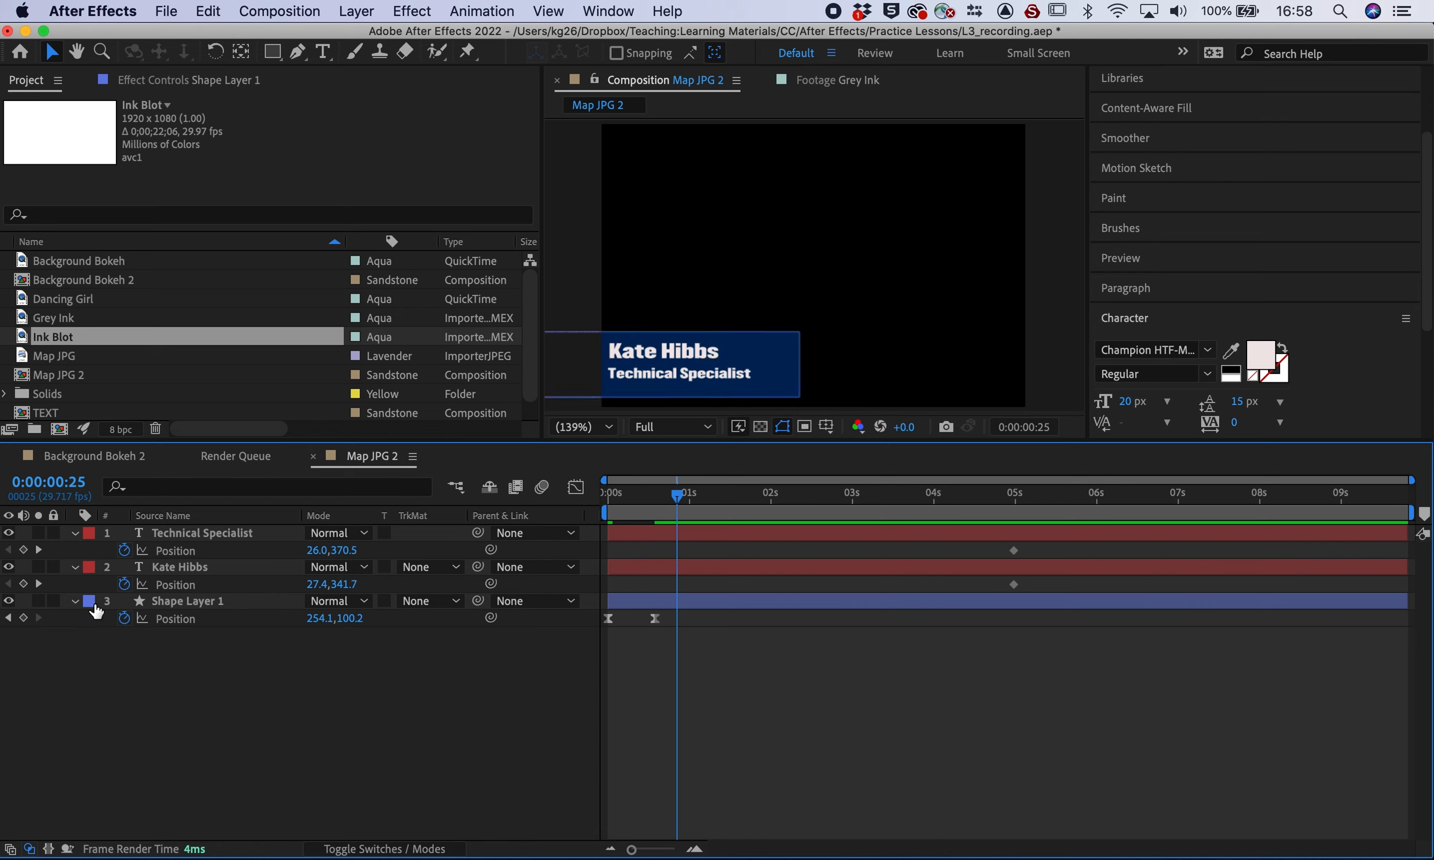
key(u)
mouse_move(683, 497)
mouse_down()
mouse_move(611, 497)
mouse_move(666, 498)
mouse_up()
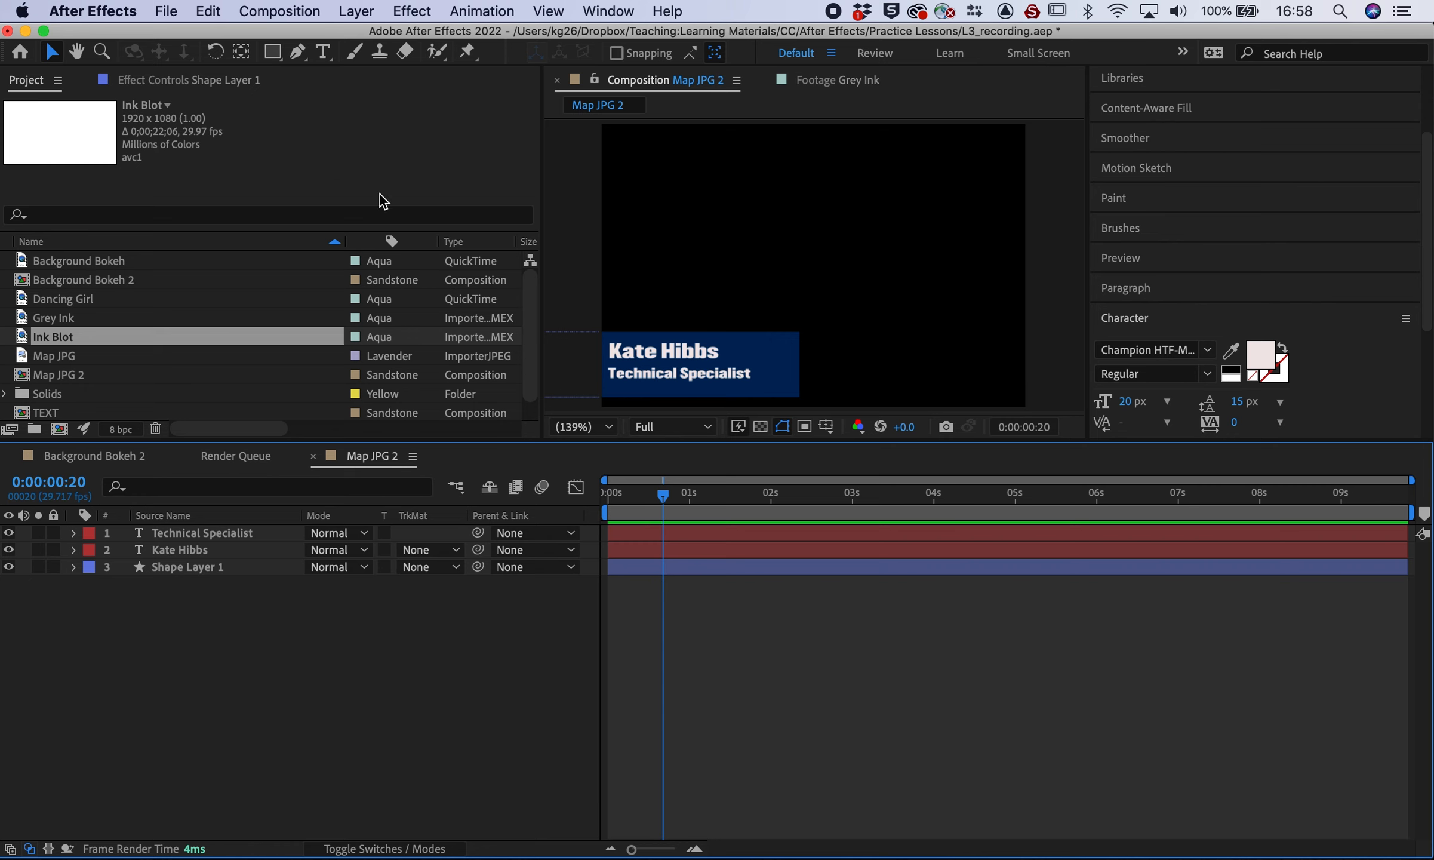
click(272, 53)
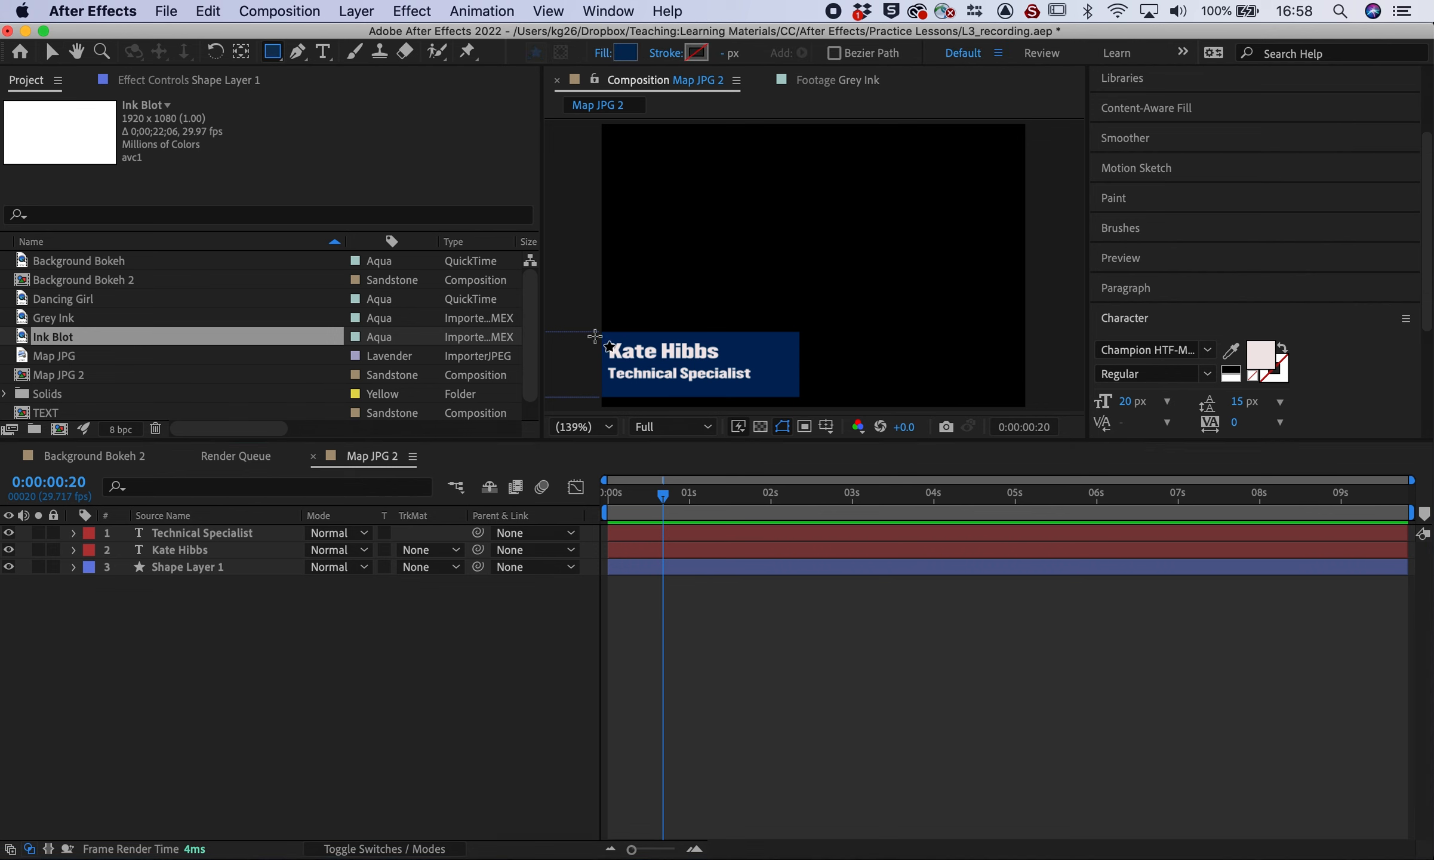
click(625, 53)
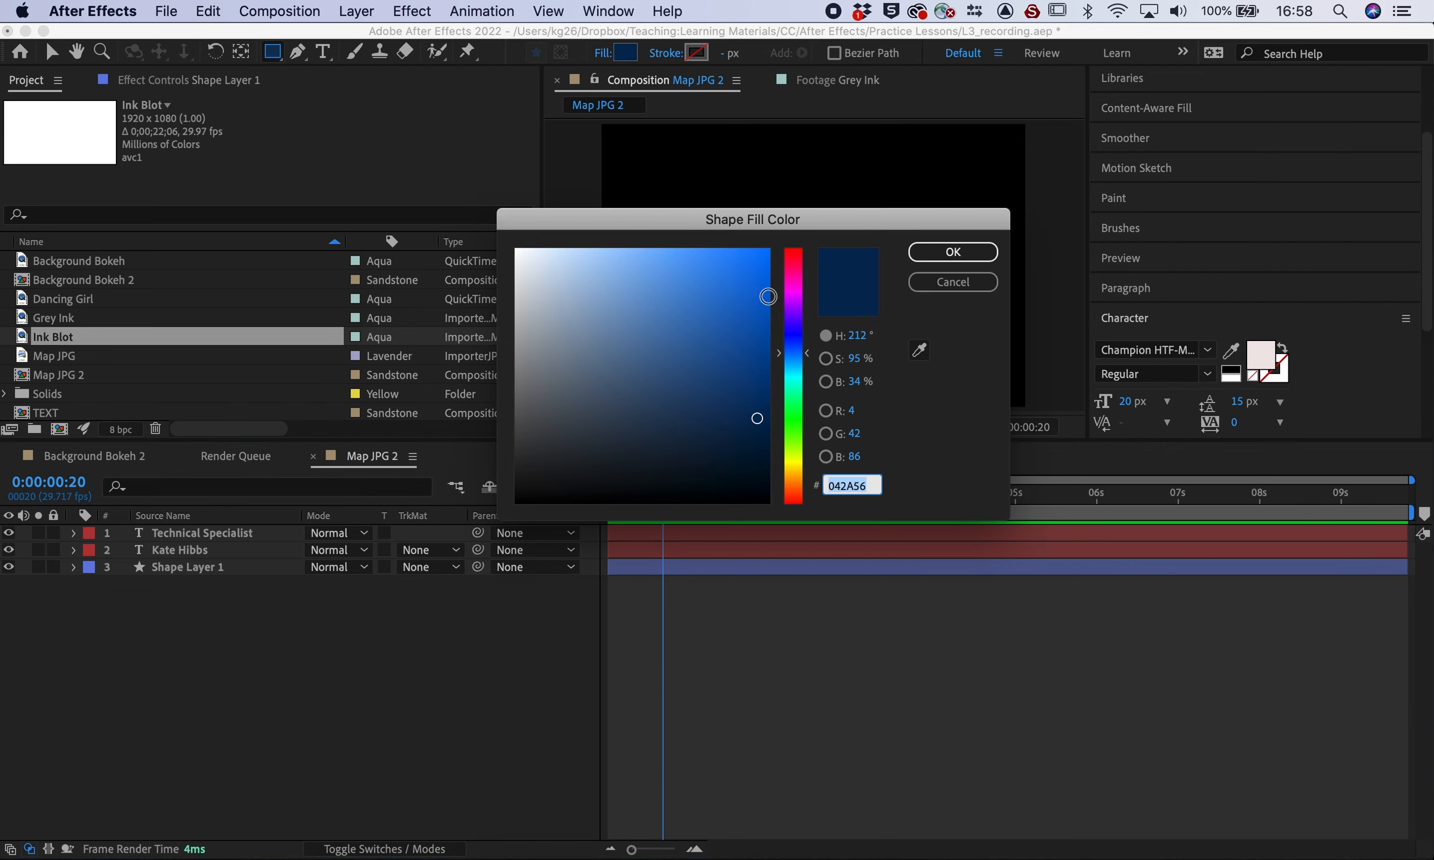
click(793, 287)
click(742, 284)
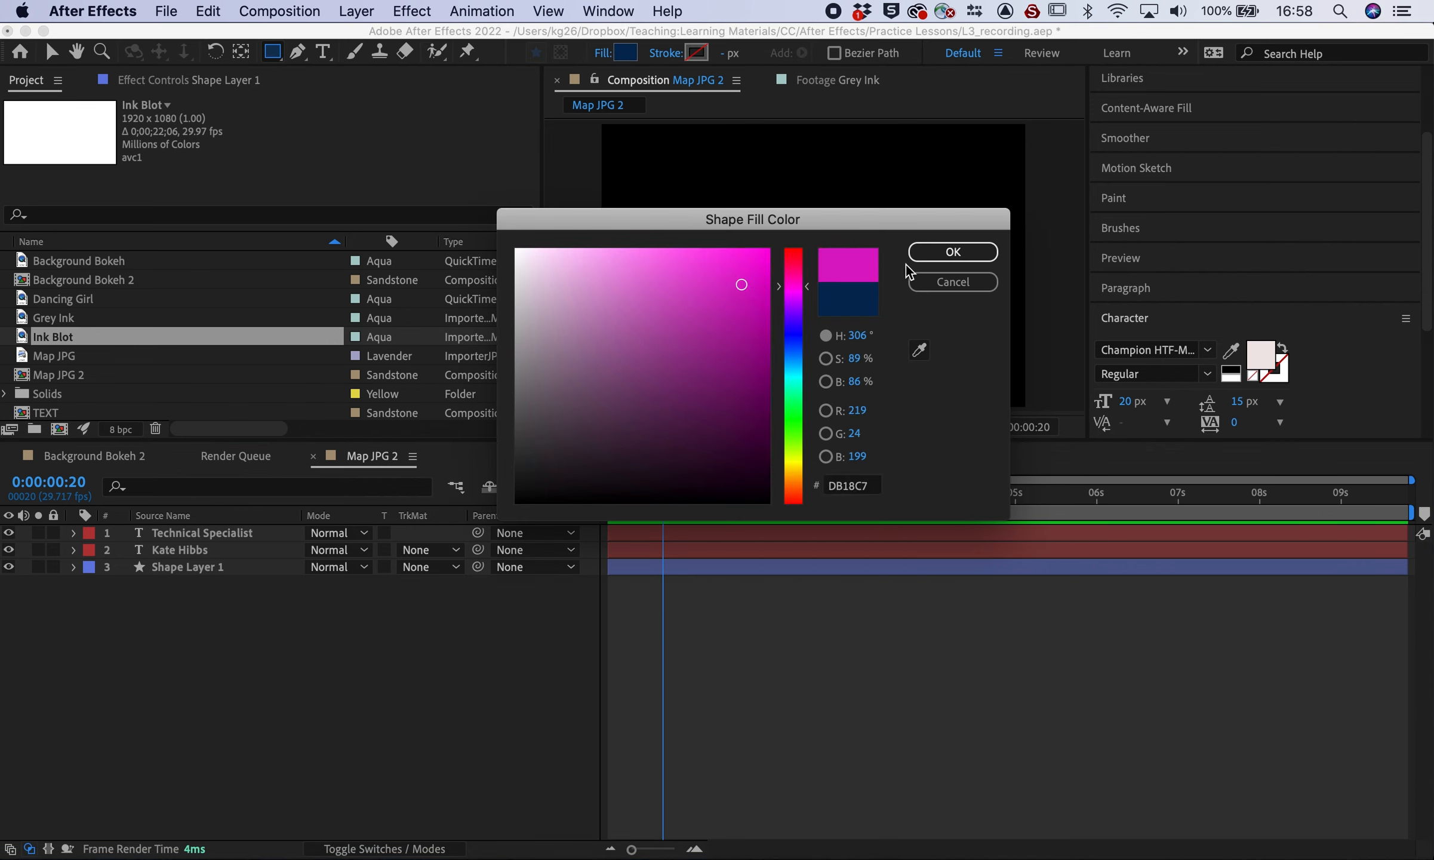
click(917, 253)
drag(595, 335, 774, 360)
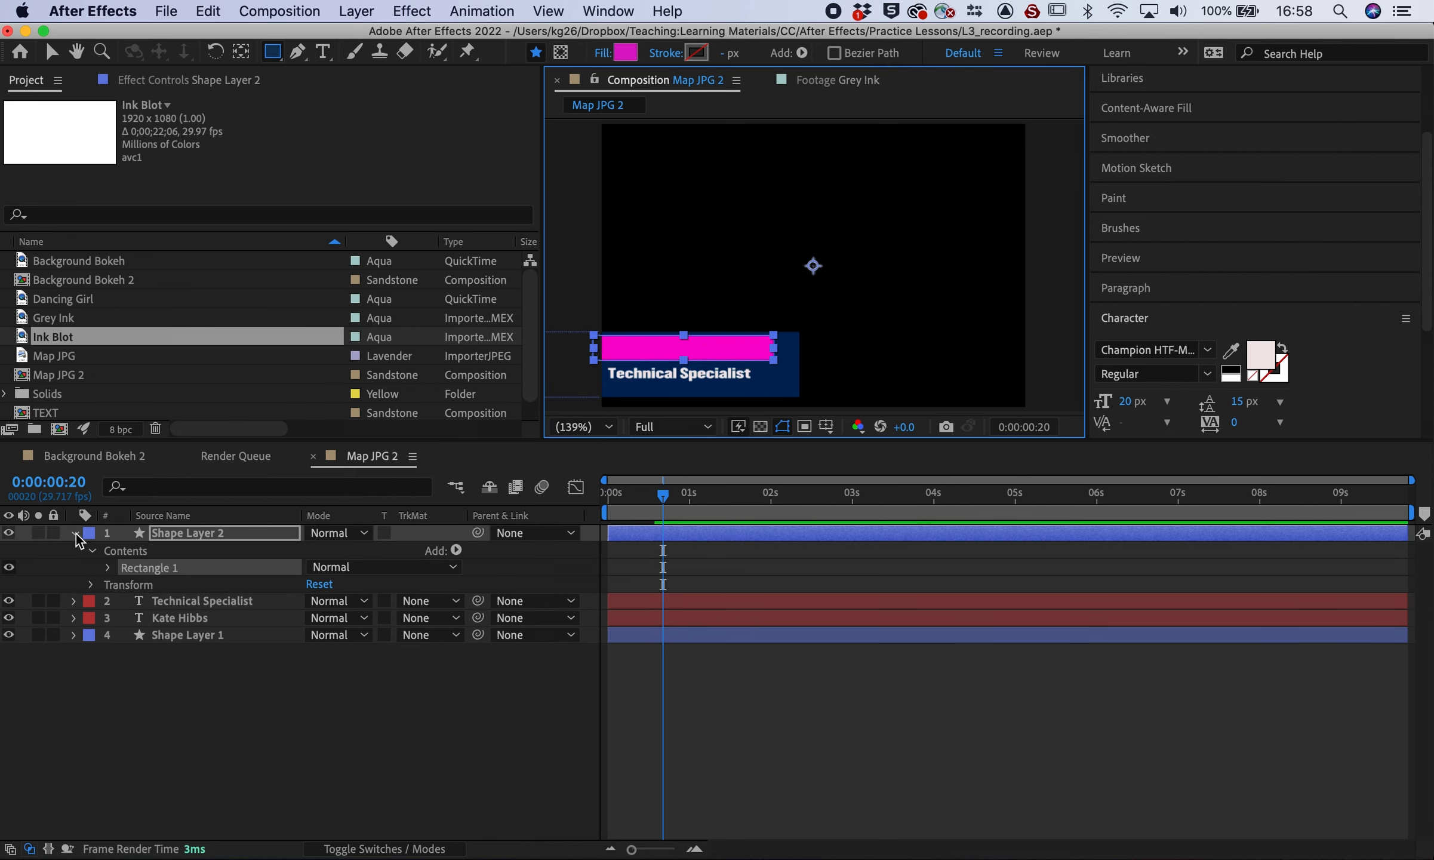
click(75, 533)
key(F2)
Draw a yellow (DBCF18) rectangle bar over the Technical Specialist line
click(628, 54)
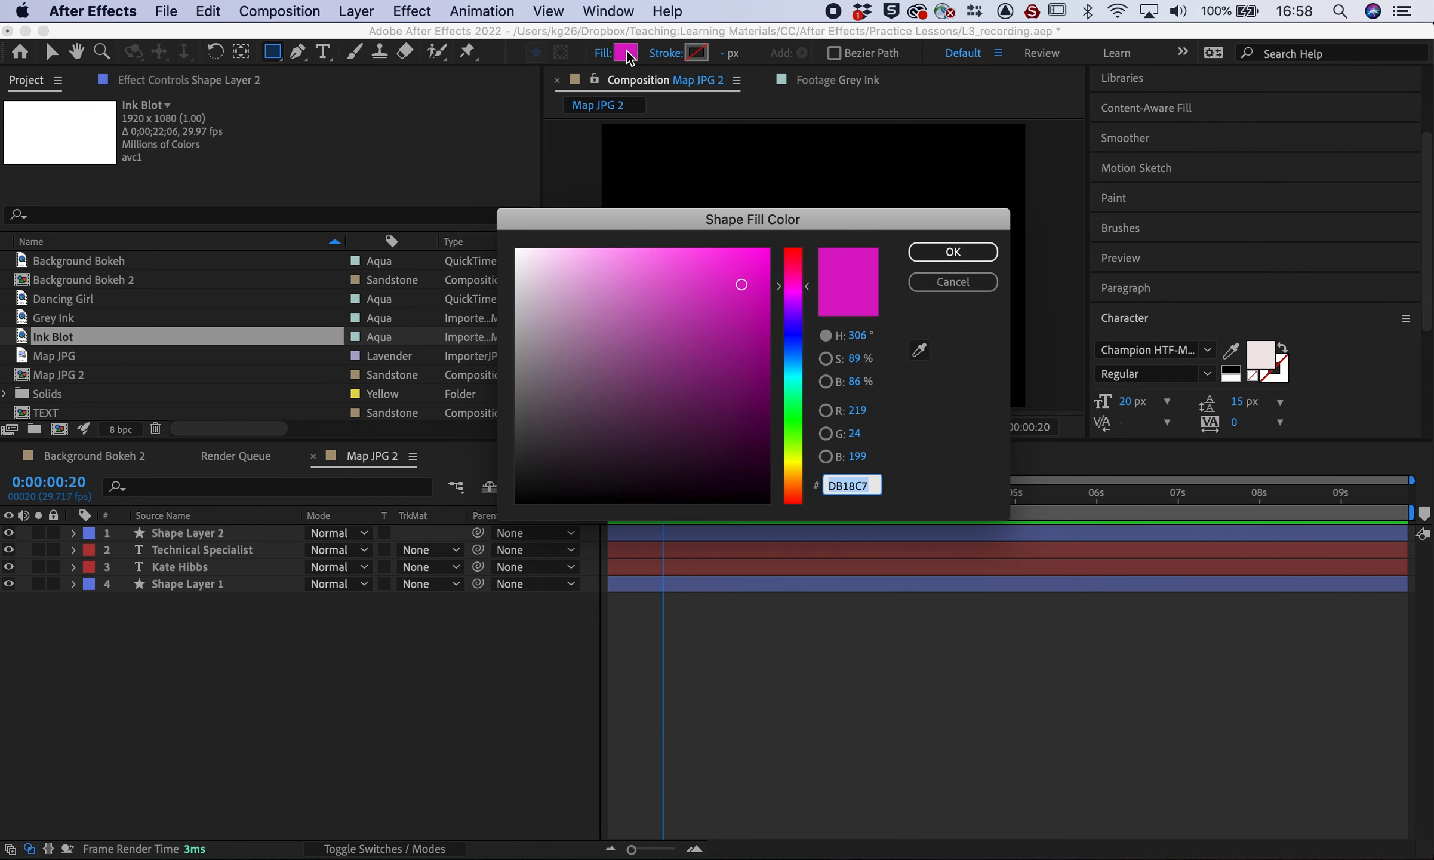
click(801, 466)
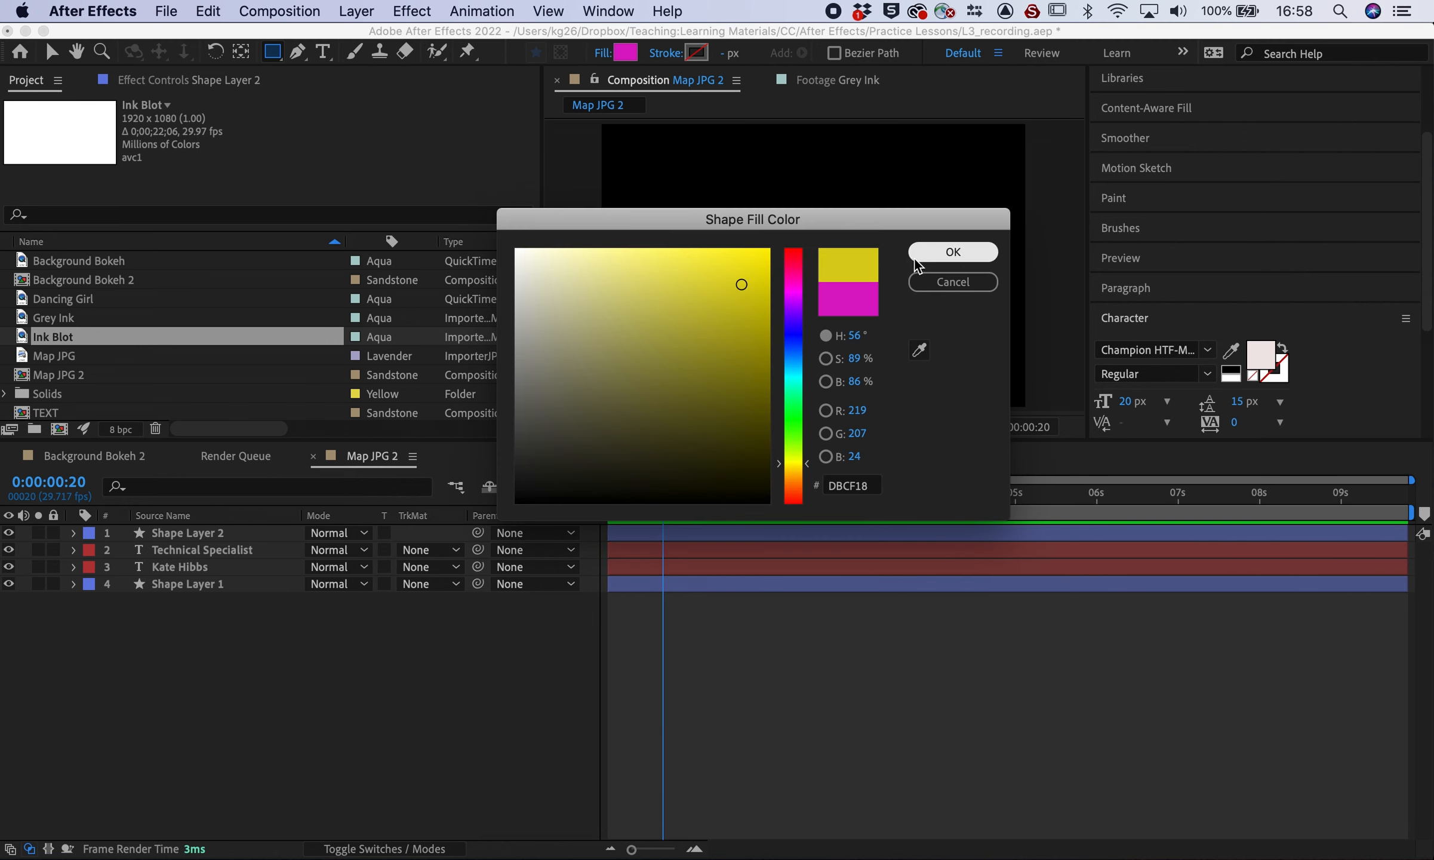
click(952, 251)
drag(594, 365, 775, 385)
click(386, 728)
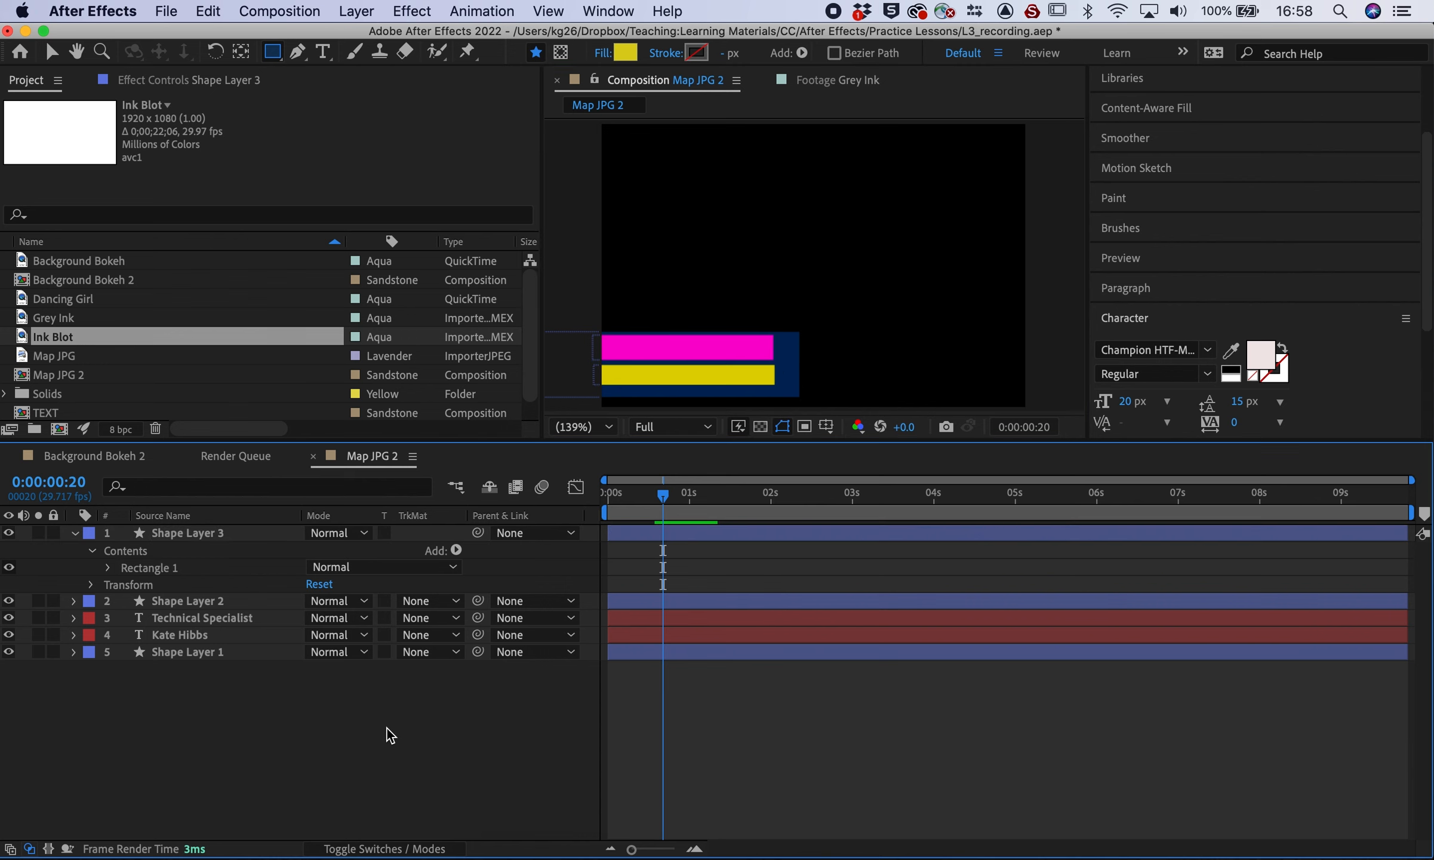
click(621, 499)
key(space)
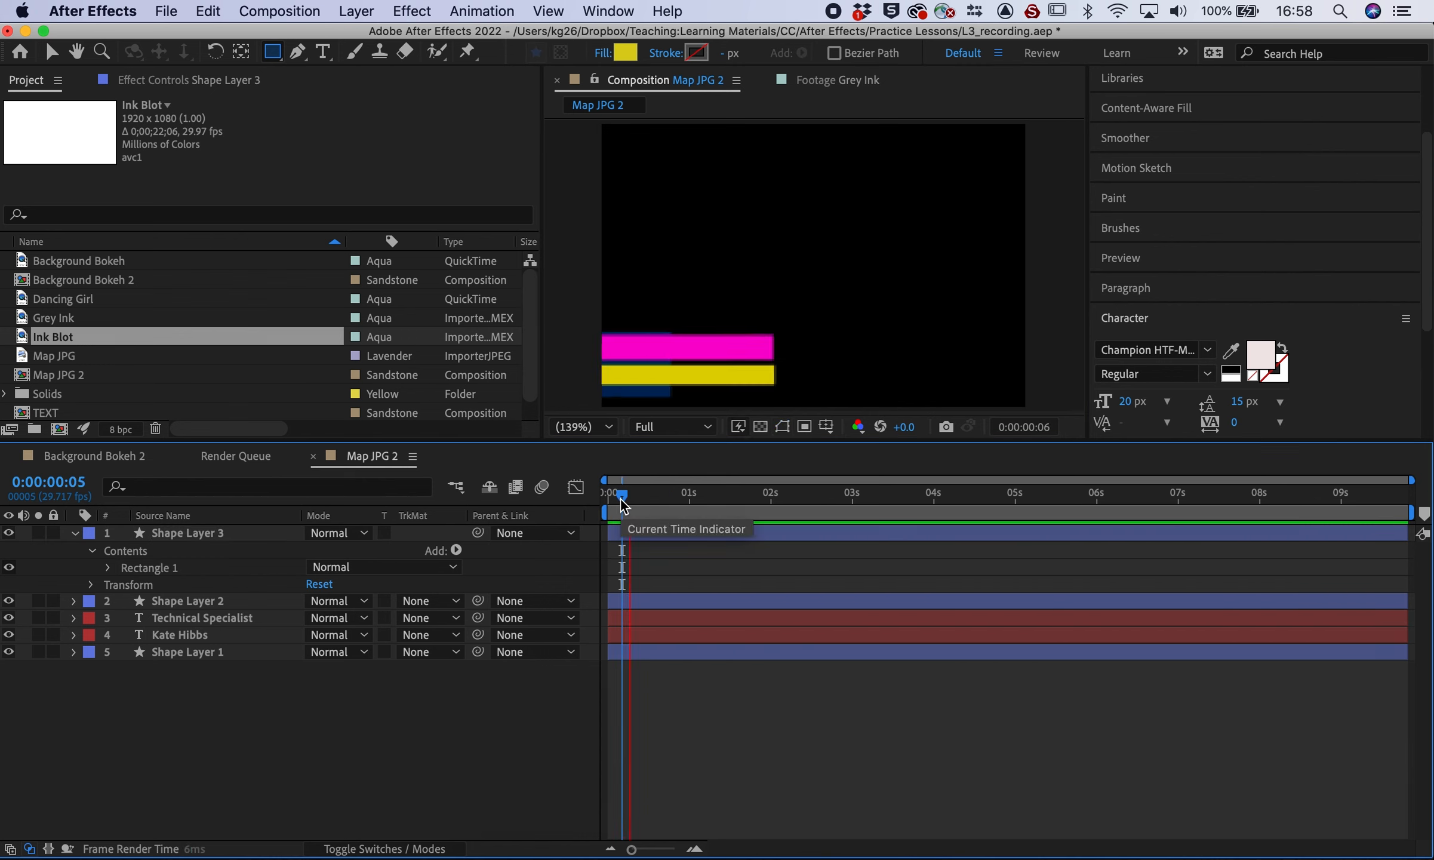
mouse_move(656, 495)
mouse_down()
mouse_move(623, 503)
mouse_move(640, 507)
mouse_up()
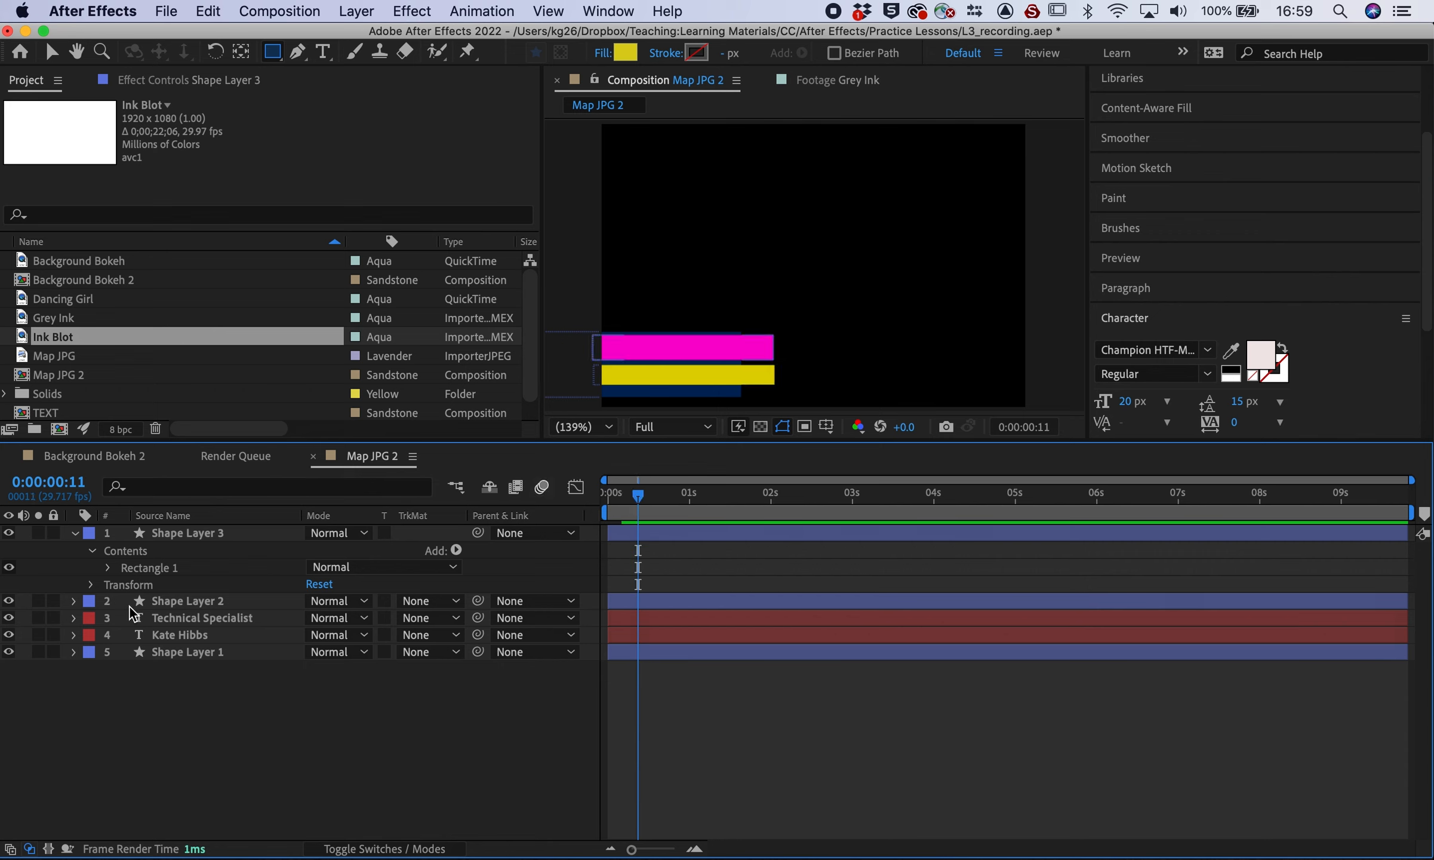
click(210, 636)
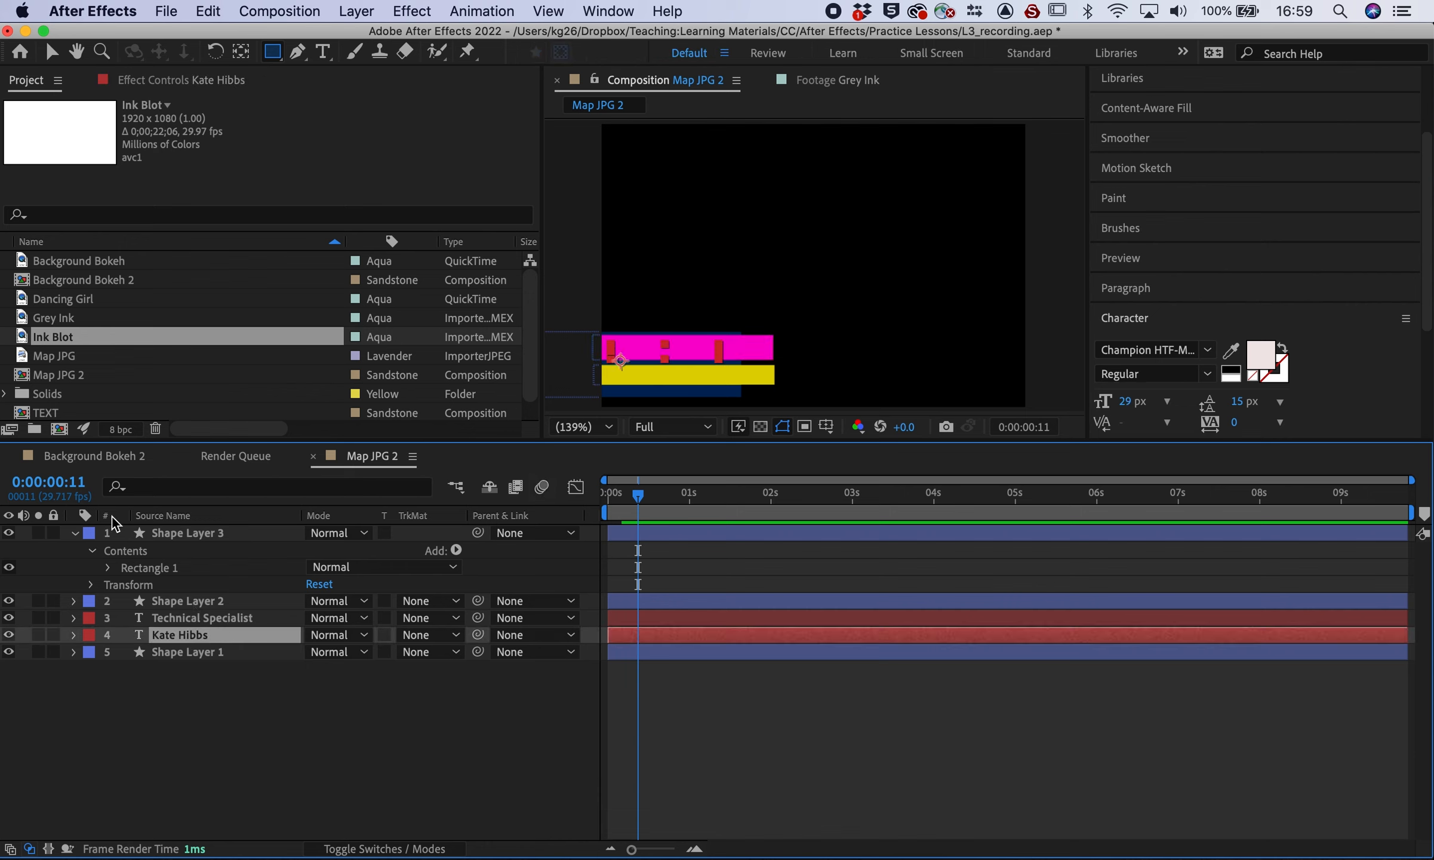
click(74, 533)
click(229, 531)
click(233, 549)
click(266, 568)
click(250, 583)
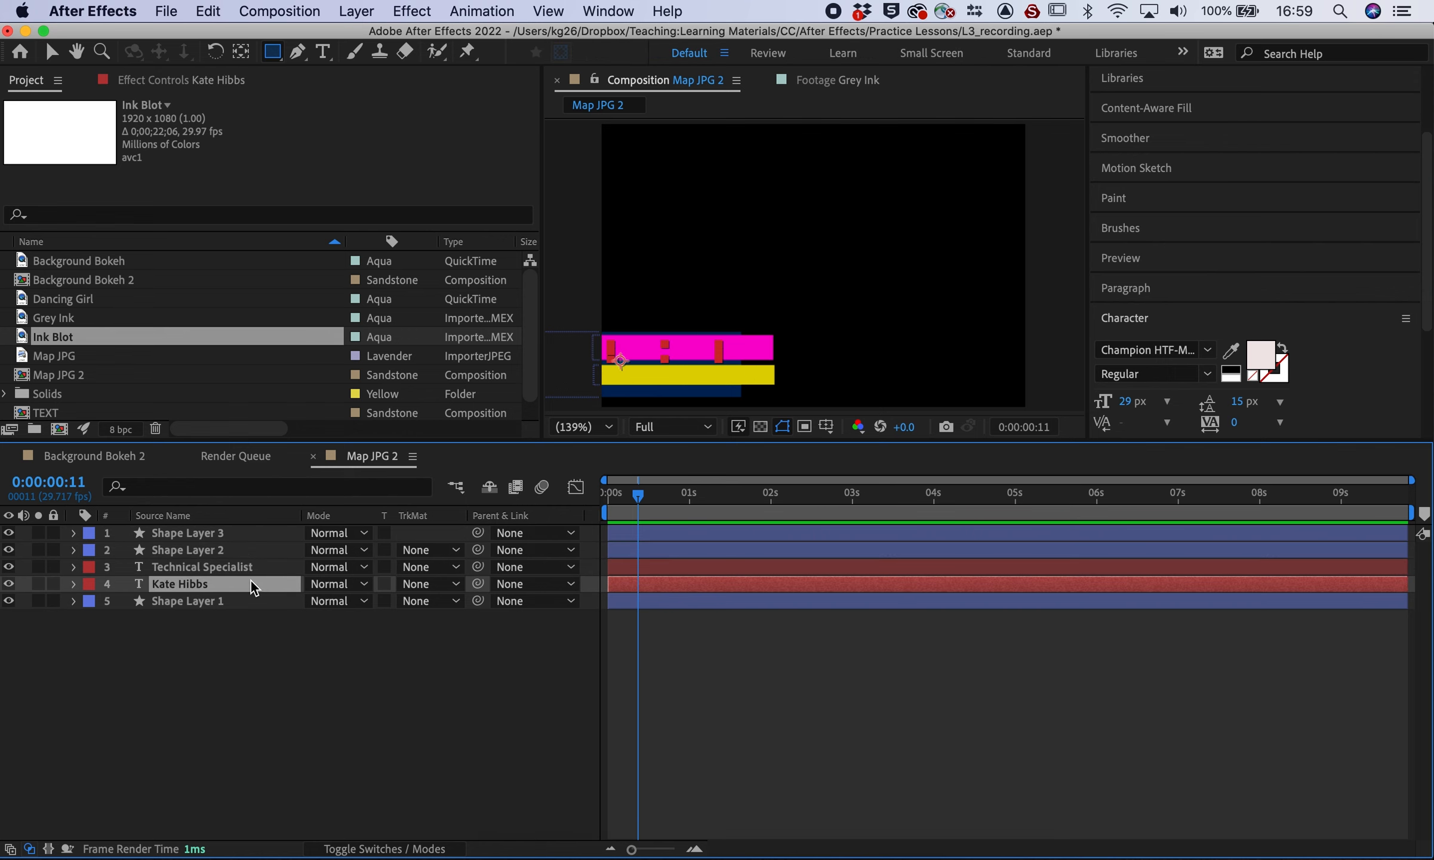
click(231, 550)
drag(231, 551, 231, 572)
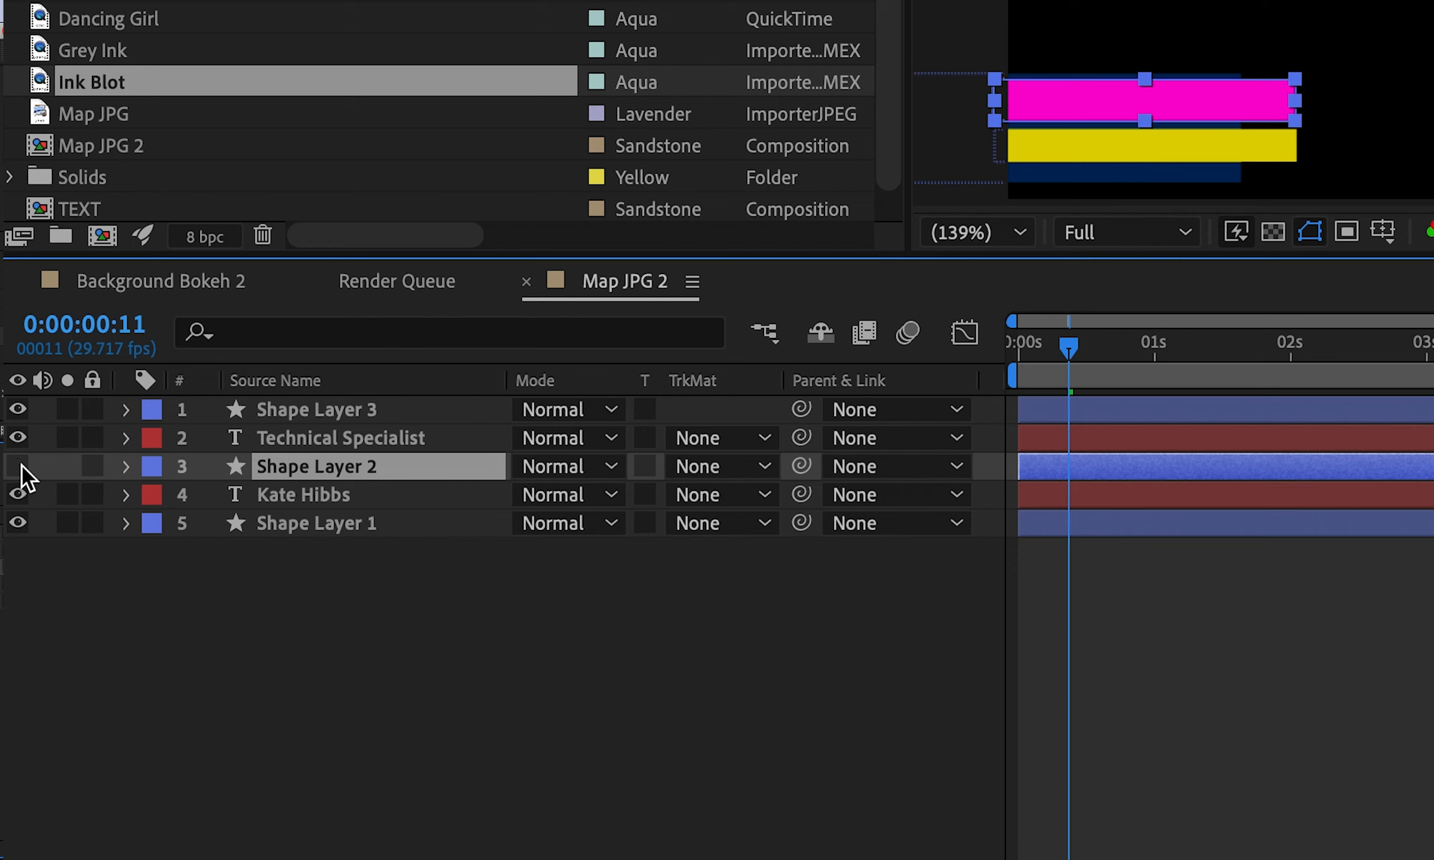
click(9, 566)
click(9, 566)
Rename the magenta shape layer to 'Name reveal'
right_click(347, 466)
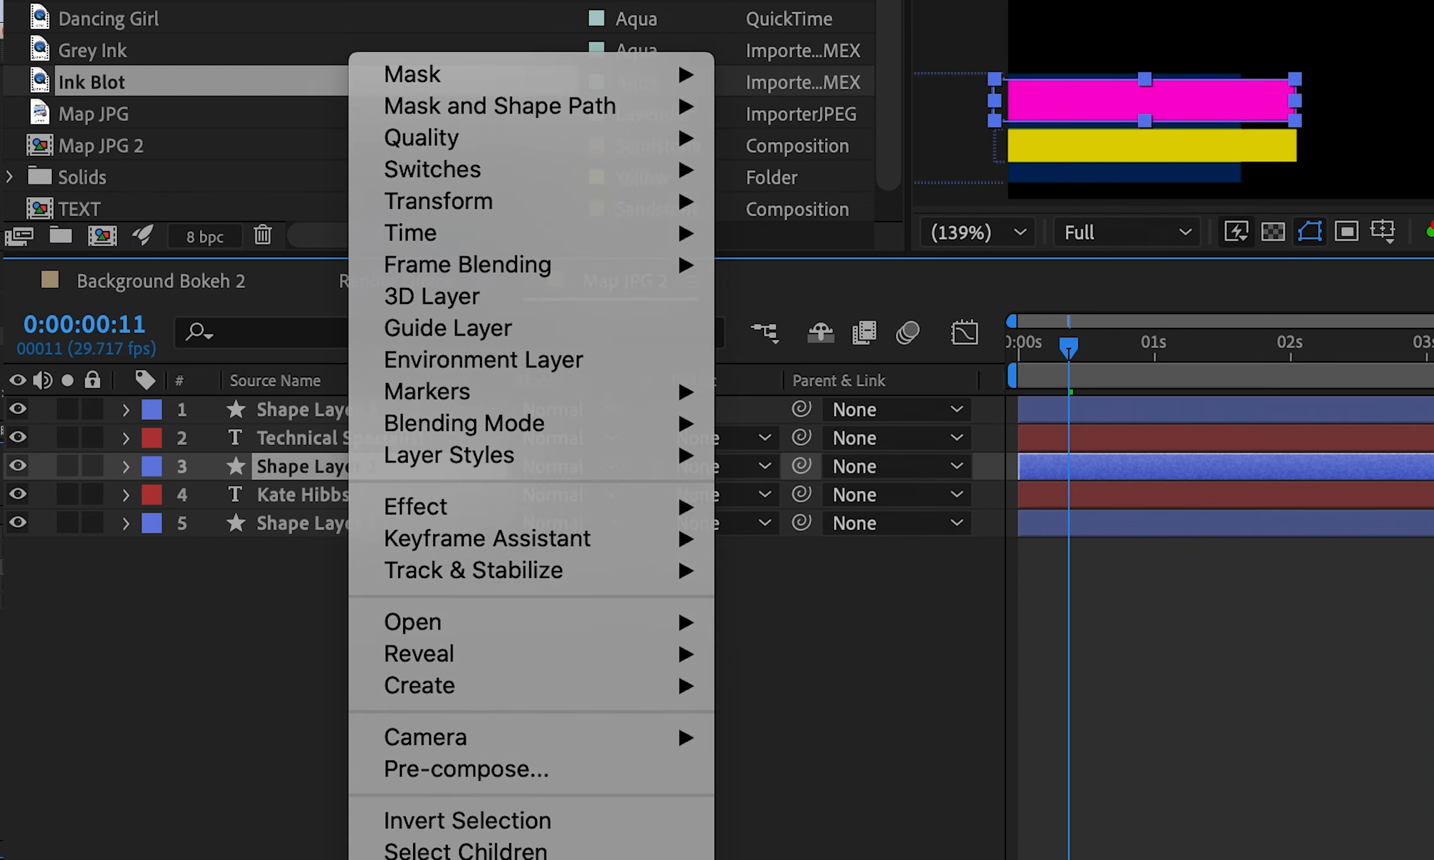
key(Return)
text(Nam)
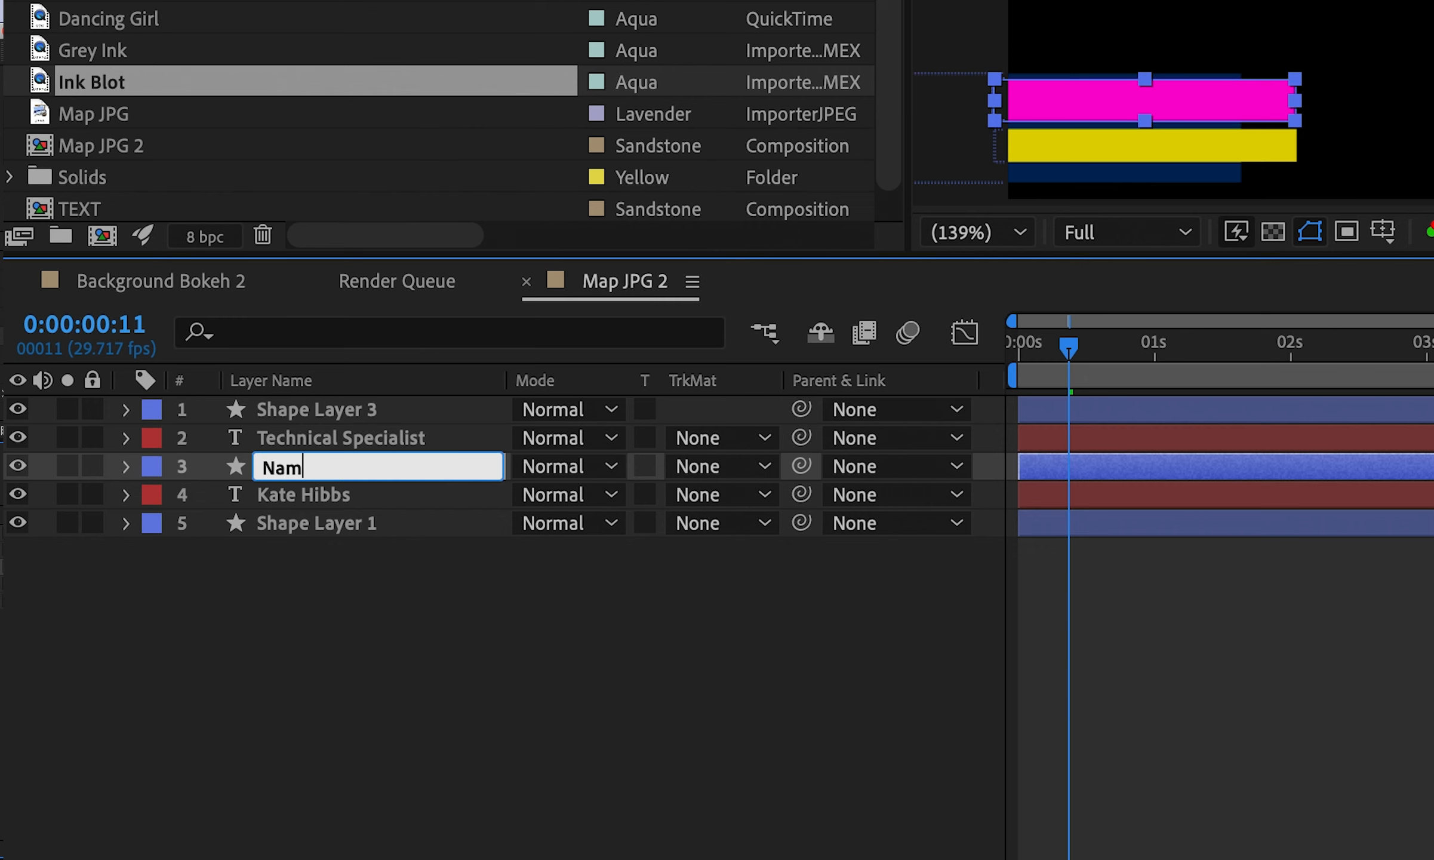
text(e reveal)
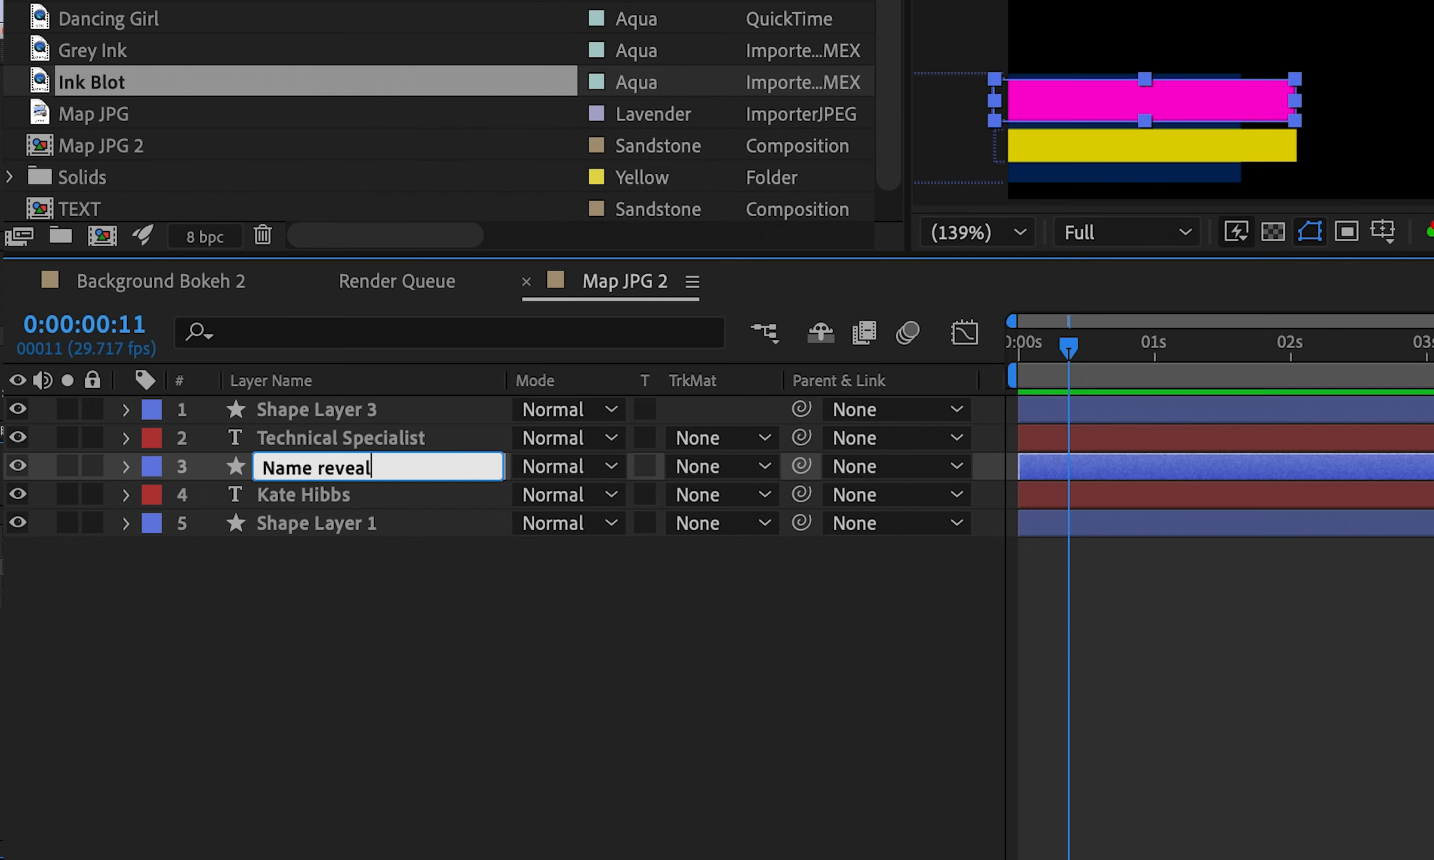
click(297, 408)
Rename the yellow shape layer to 'Job reveal'
right_click(294, 406)
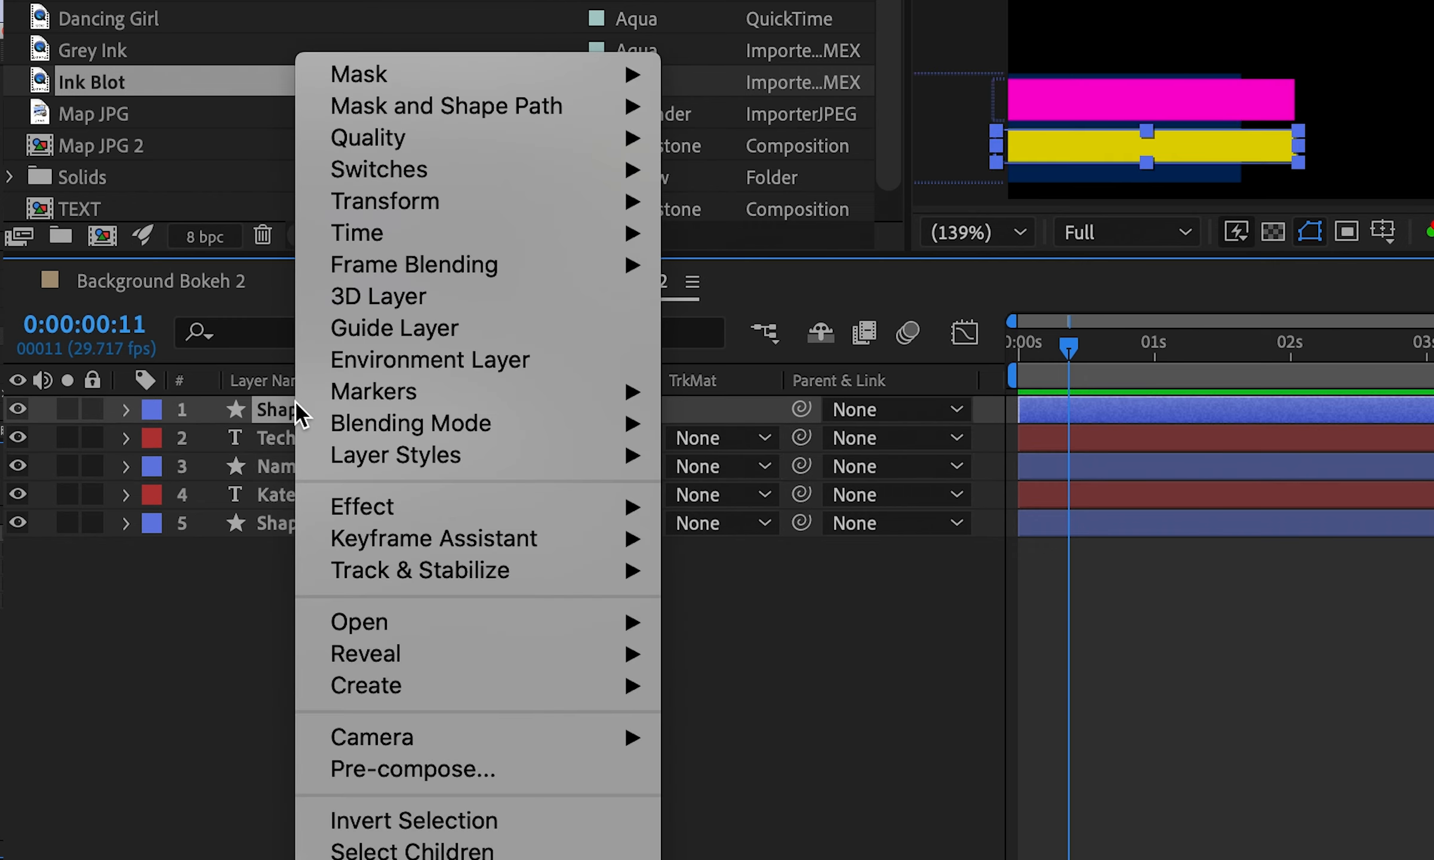
key(Escape)
key(Return)
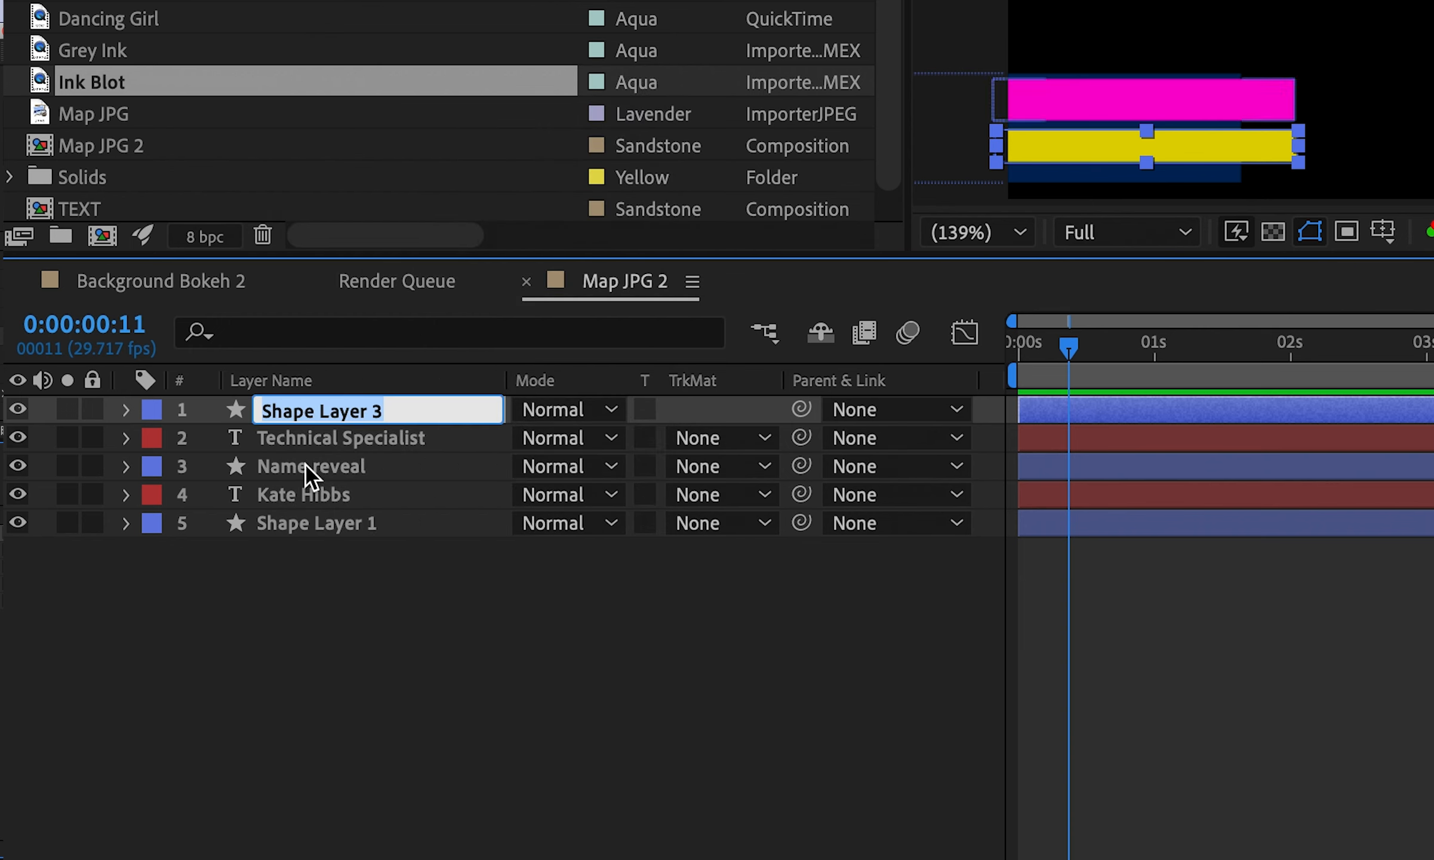
text(Job reveal)
click(269, 651)
click(18, 409)
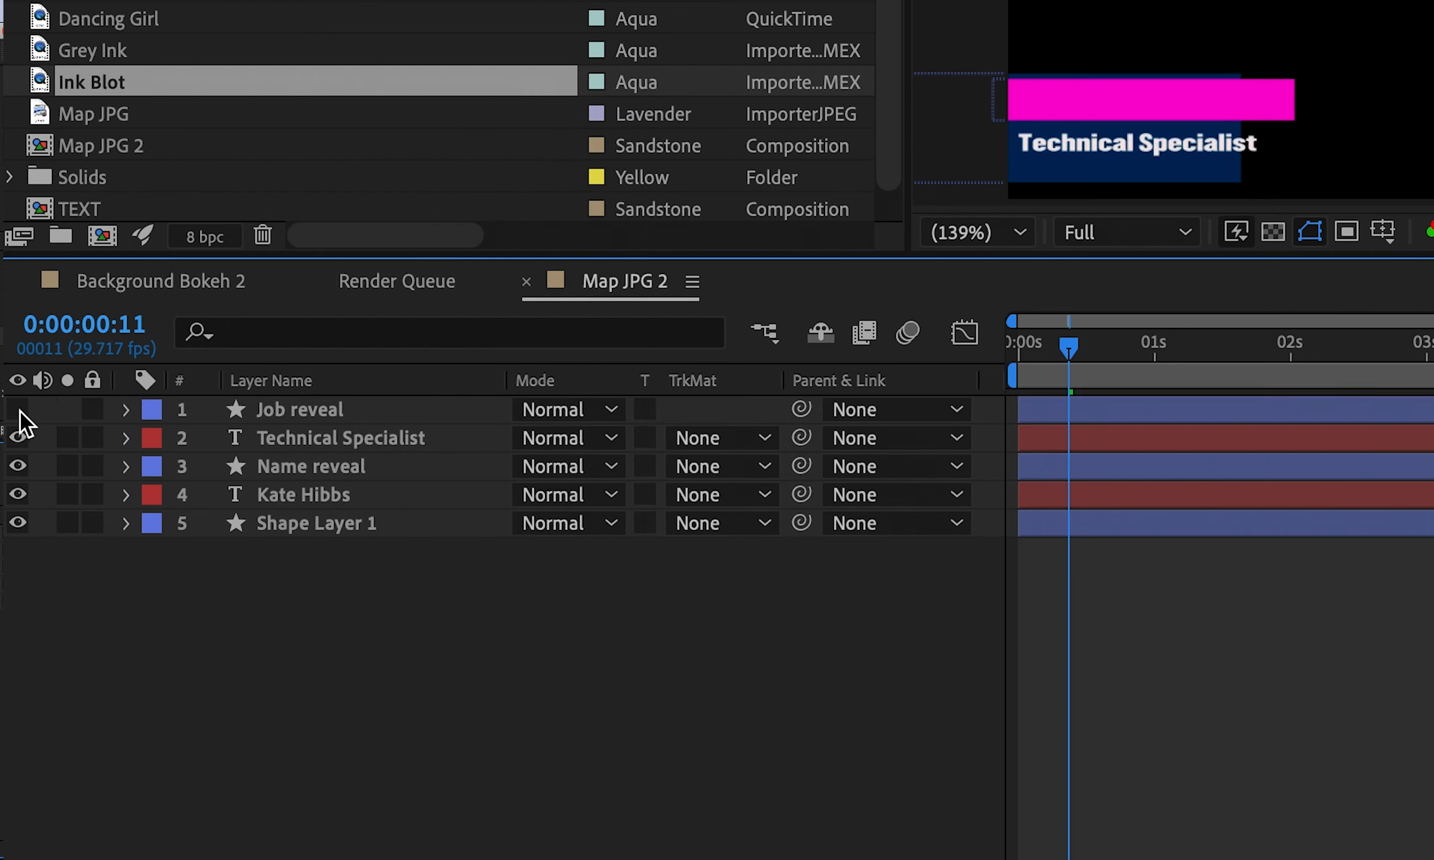
click(18, 409)
click(441, 716)
click(335, 471)
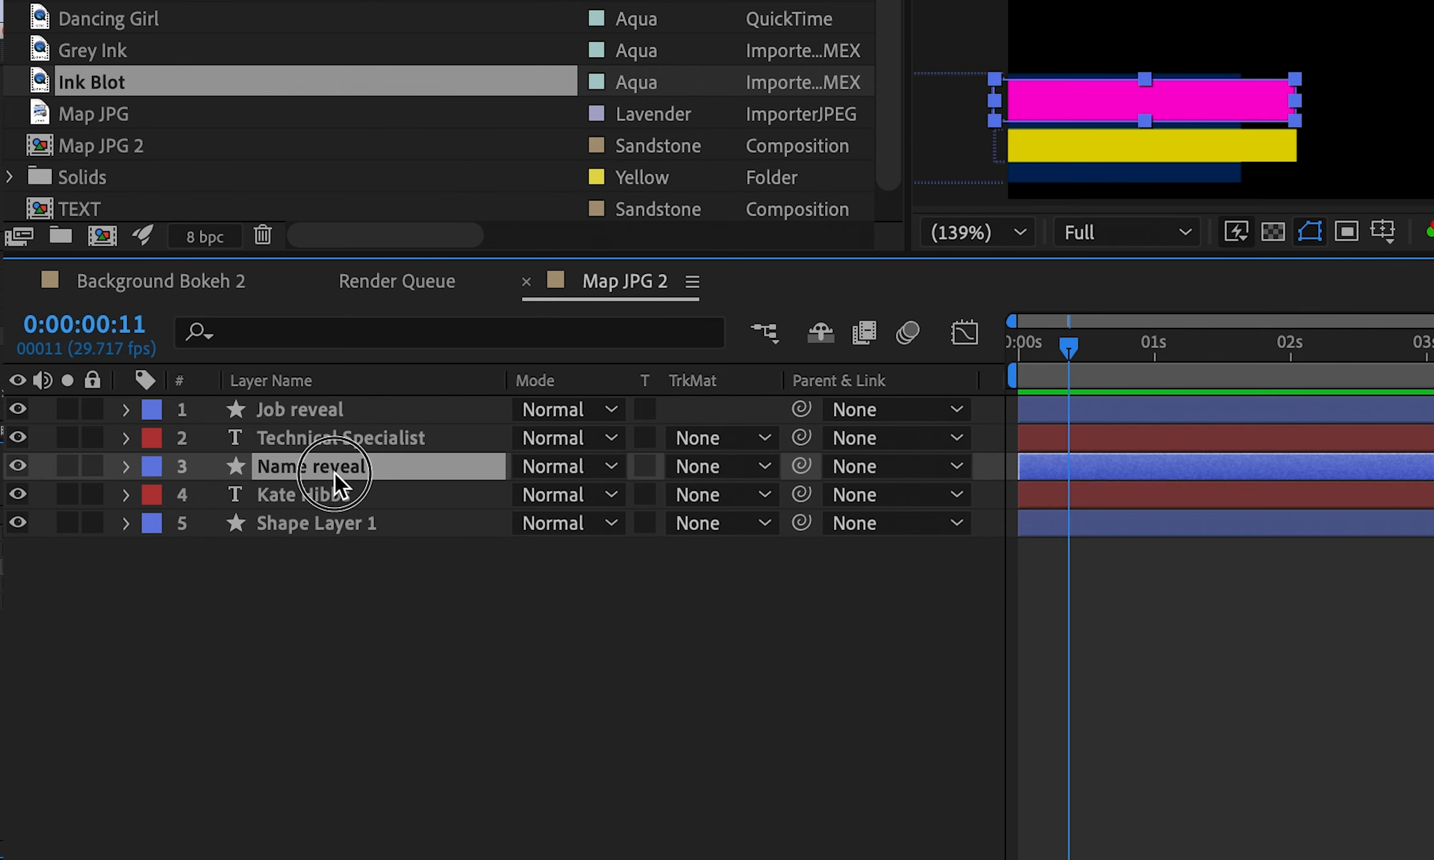
Keyframe Name reveal's Position at frames 11 and 14, raising it to Y 169
click(125, 466)
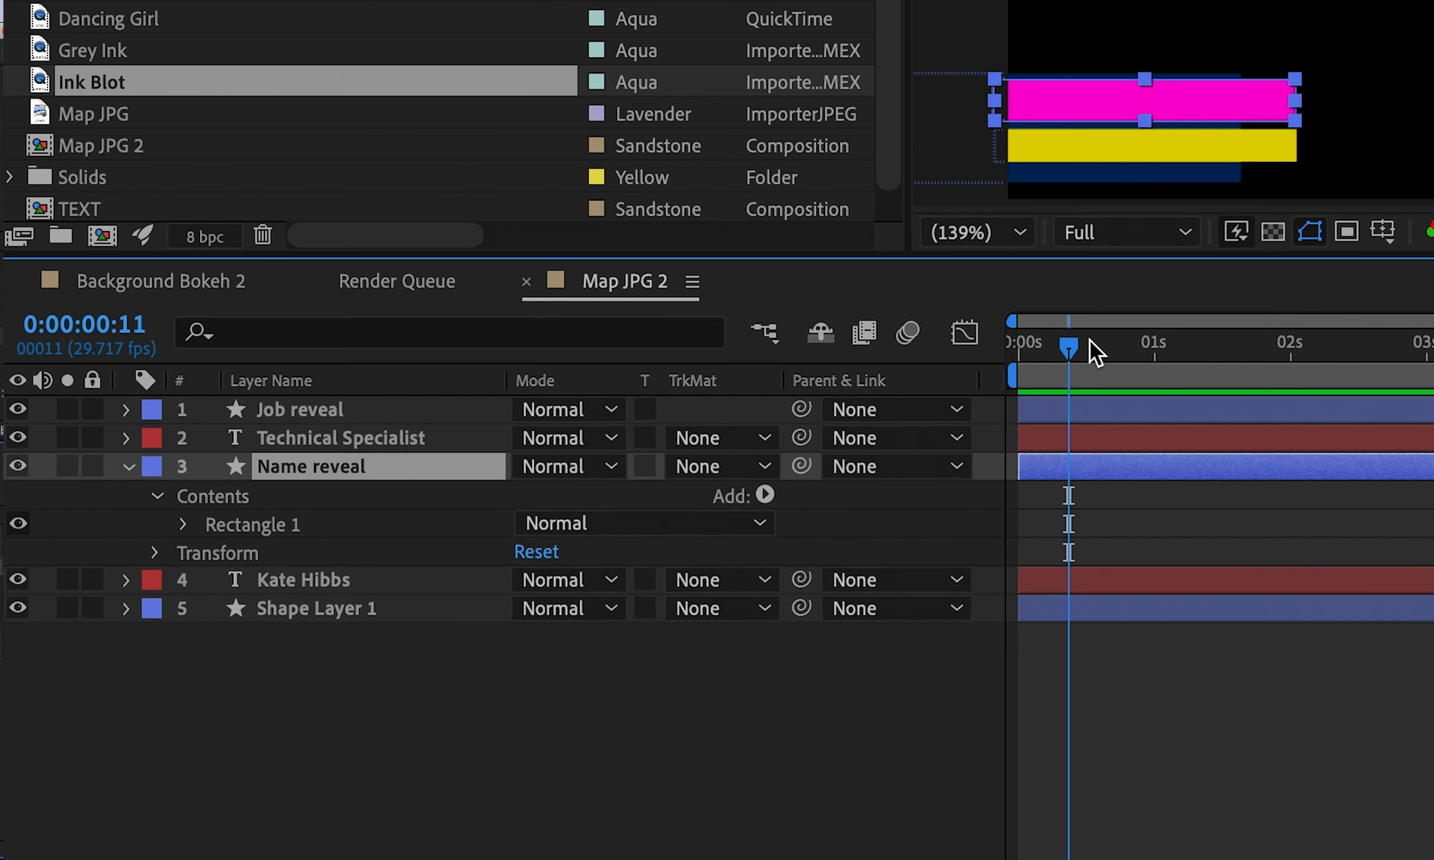
mouse_move(1069, 358)
mouse_down()
mouse_move(1036, 358)
mouse_move(1082, 357)
mouse_up()
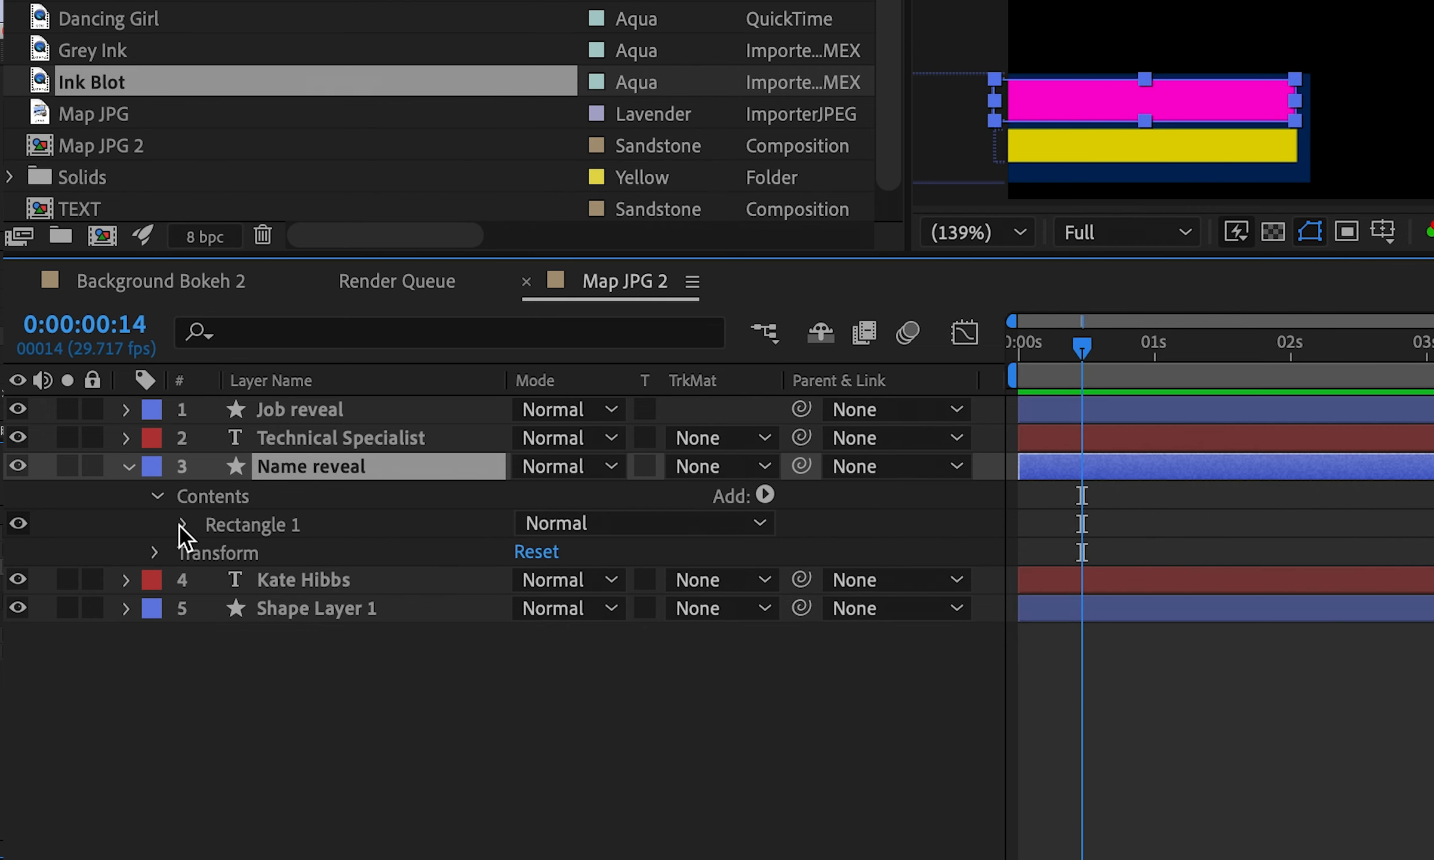
click(157, 552)
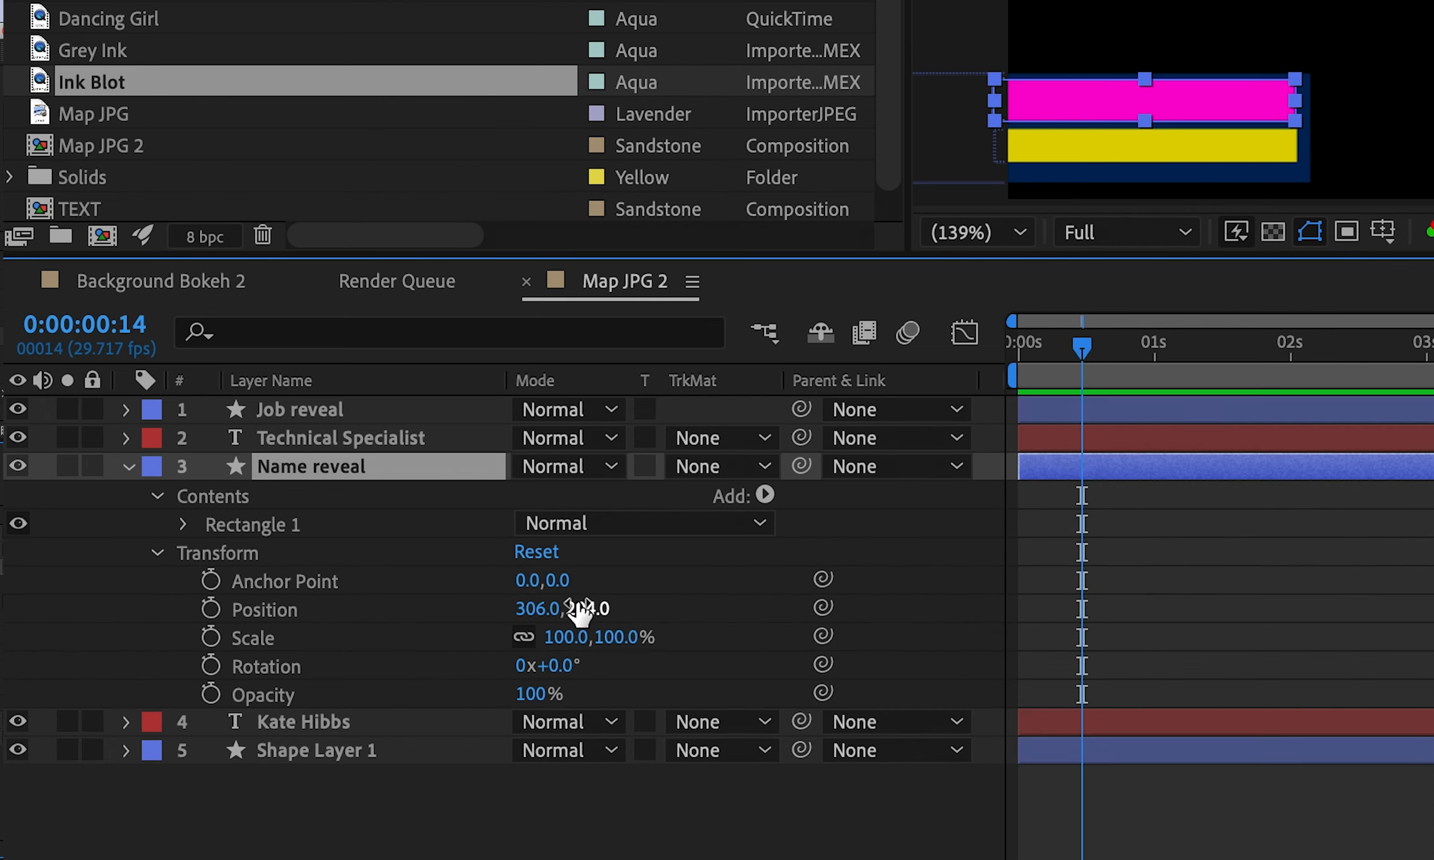
click(210, 608)
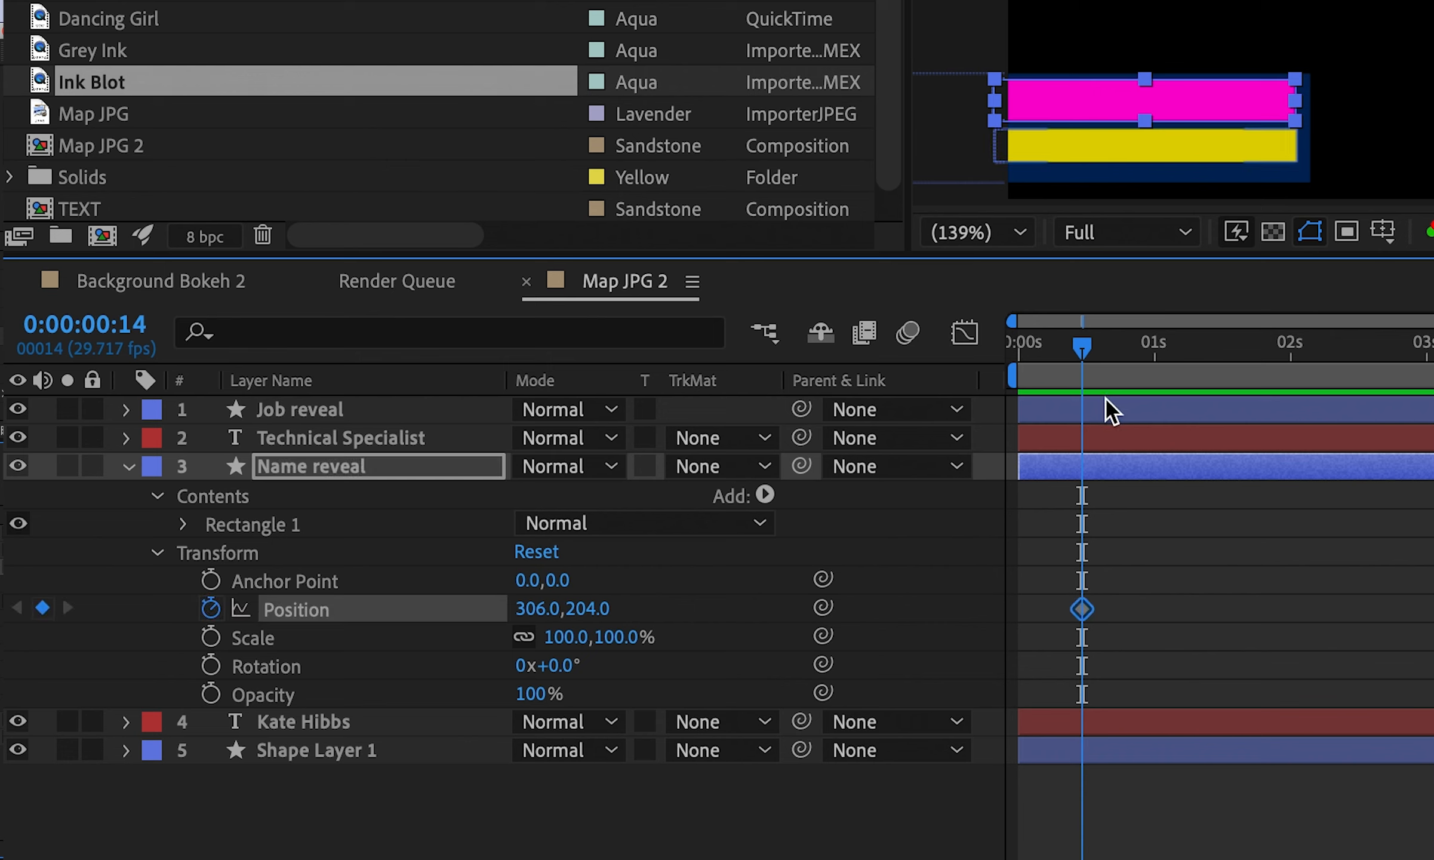
drag(1083, 357, 1068, 349)
click(42, 607)
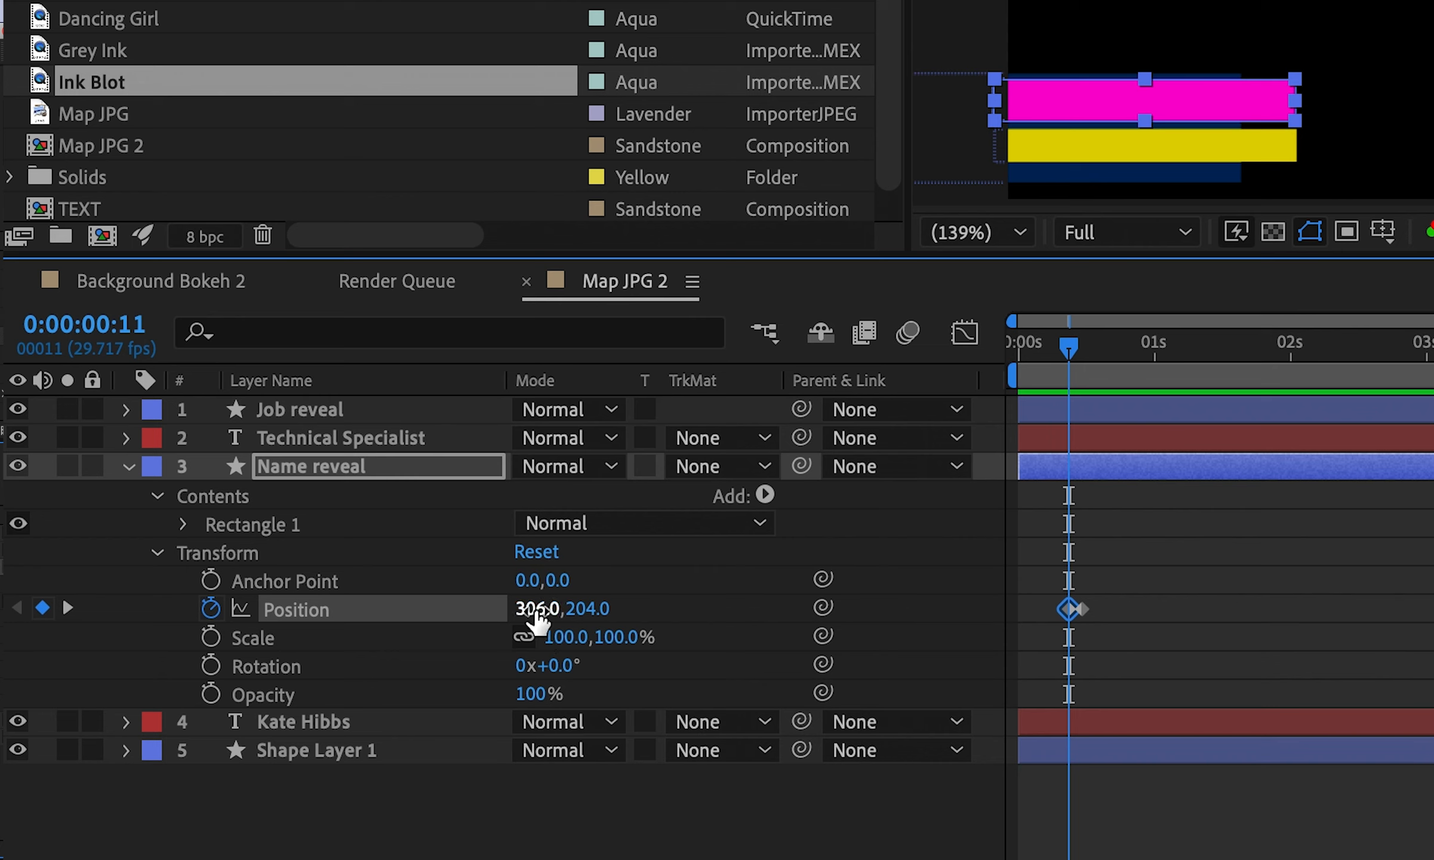
click(67, 607)
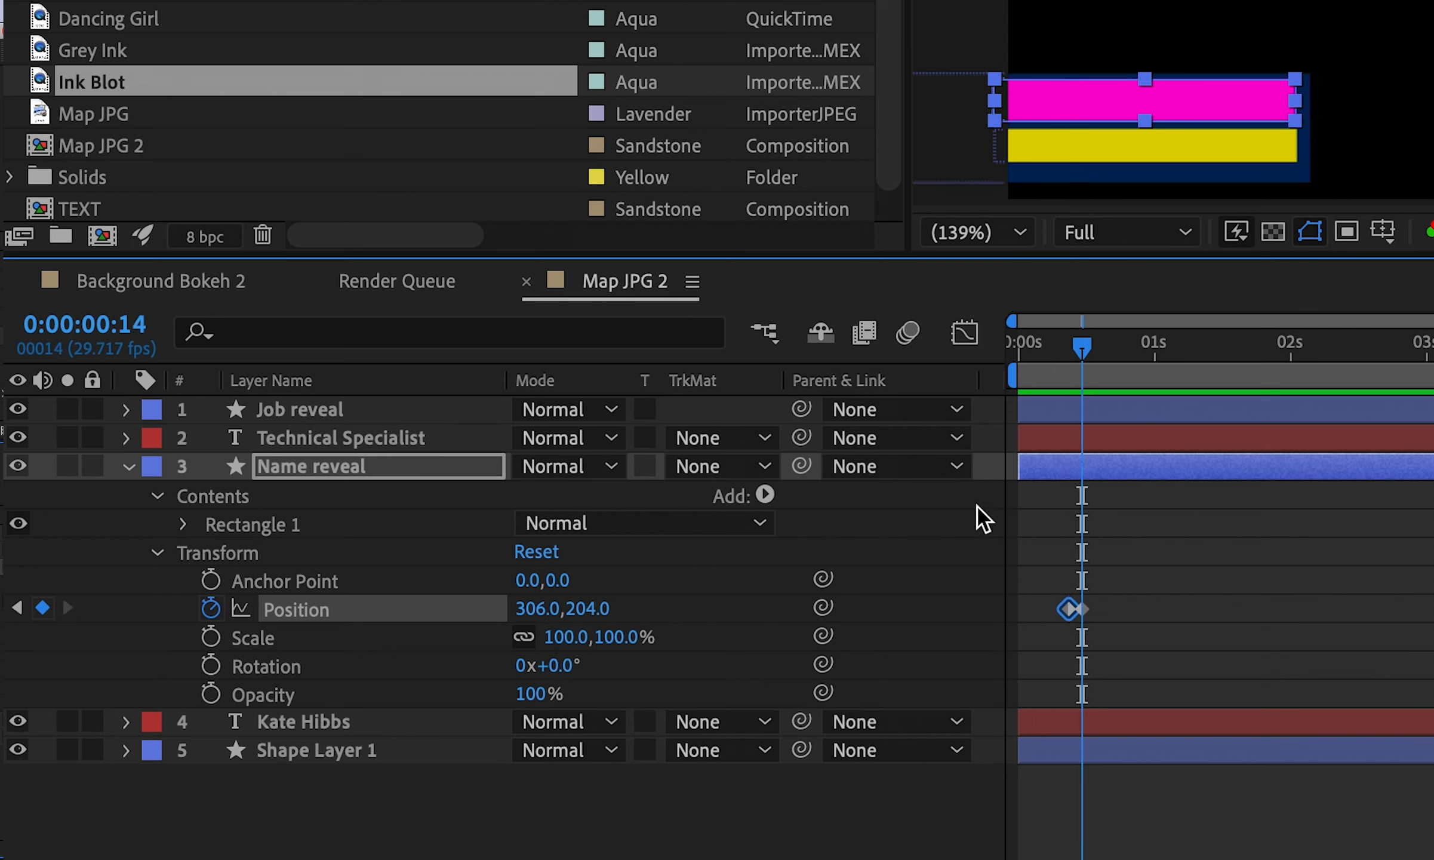
drag(543, 608, 512, 640)
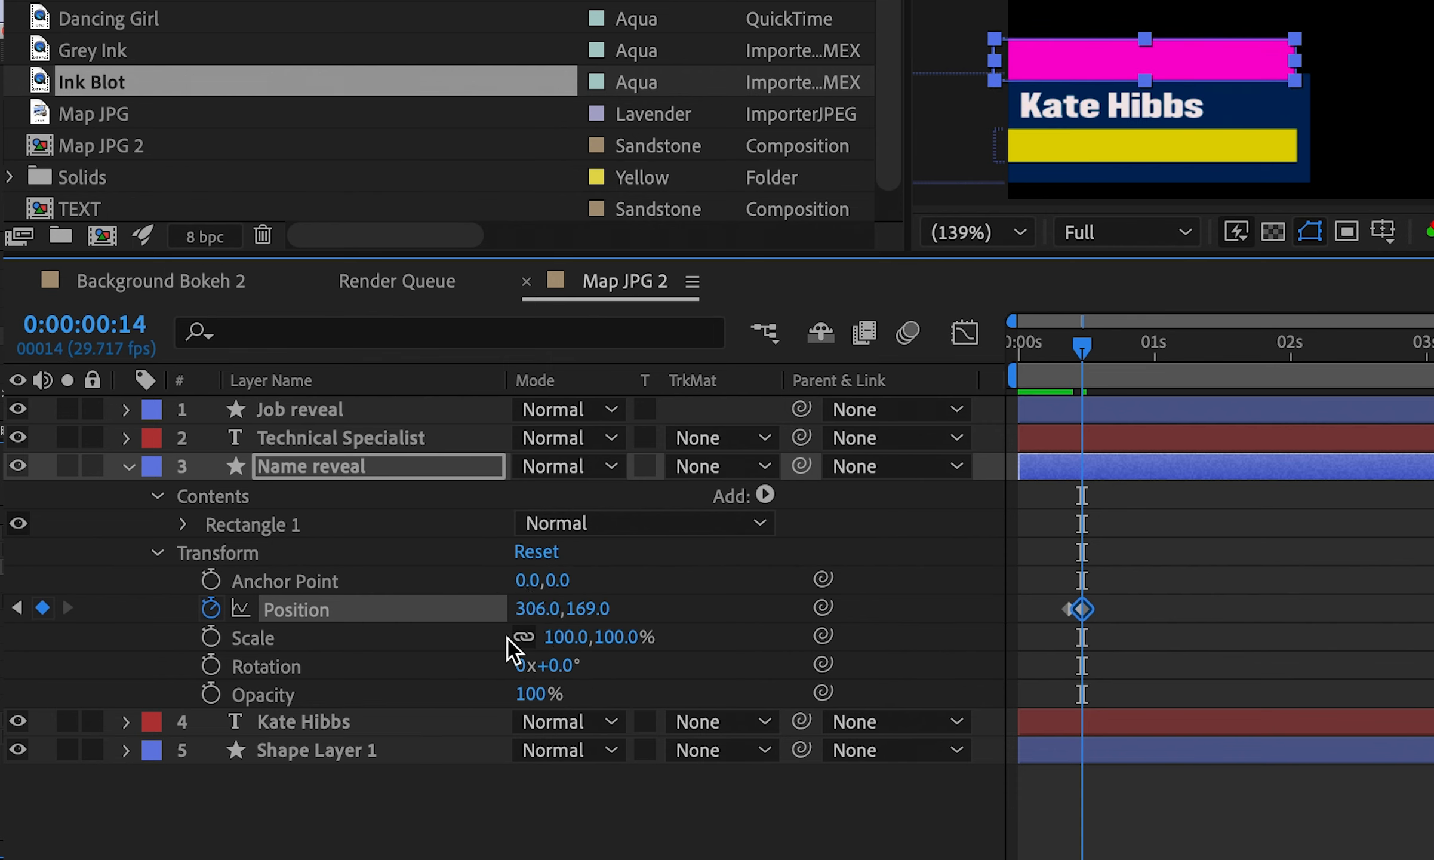
Keyframe Job reveal's Position at frames 11 and 14, lowering it to Y 230
click(126, 410)
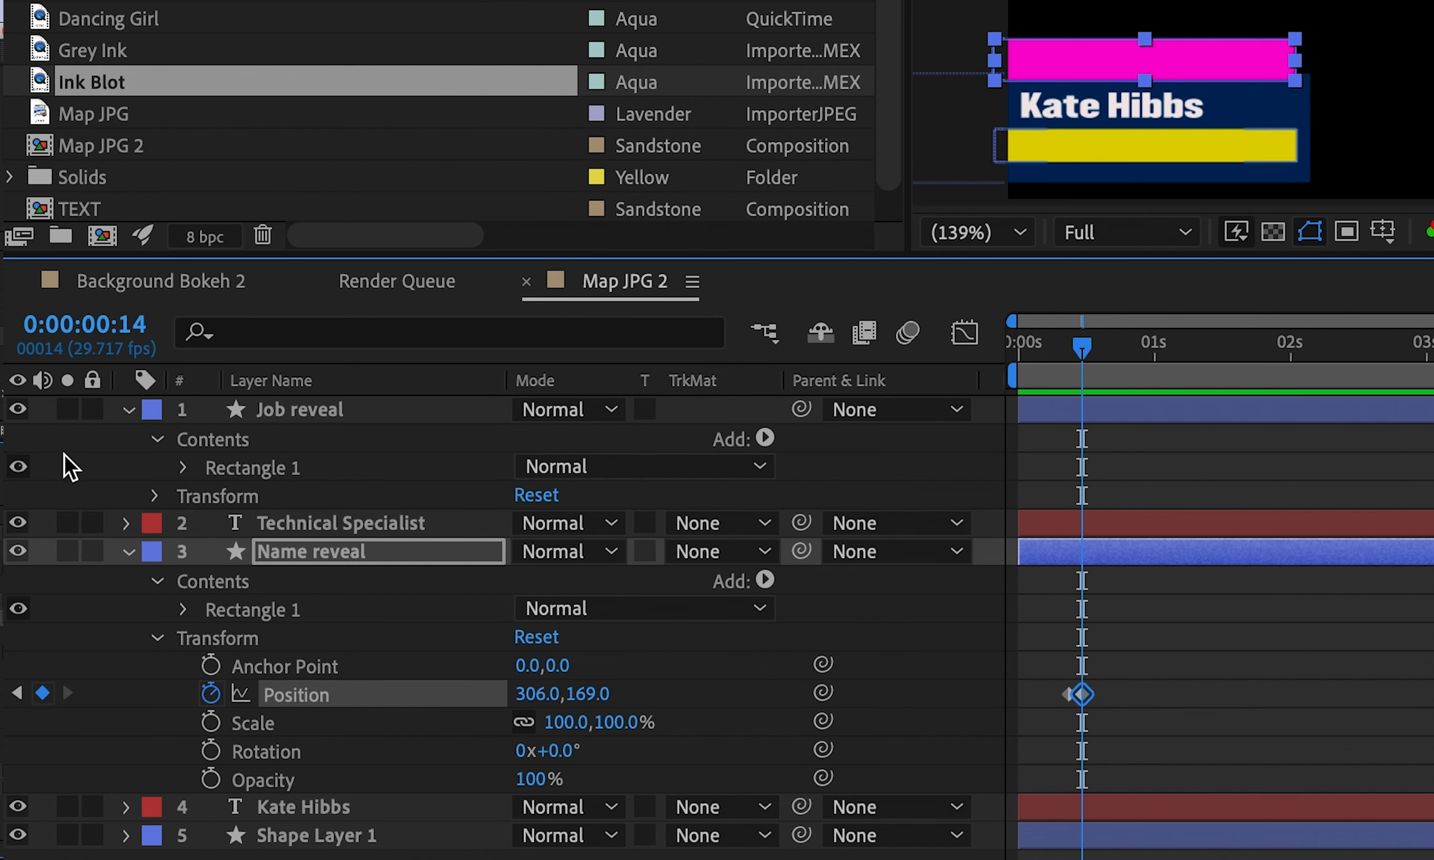
click(157, 497)
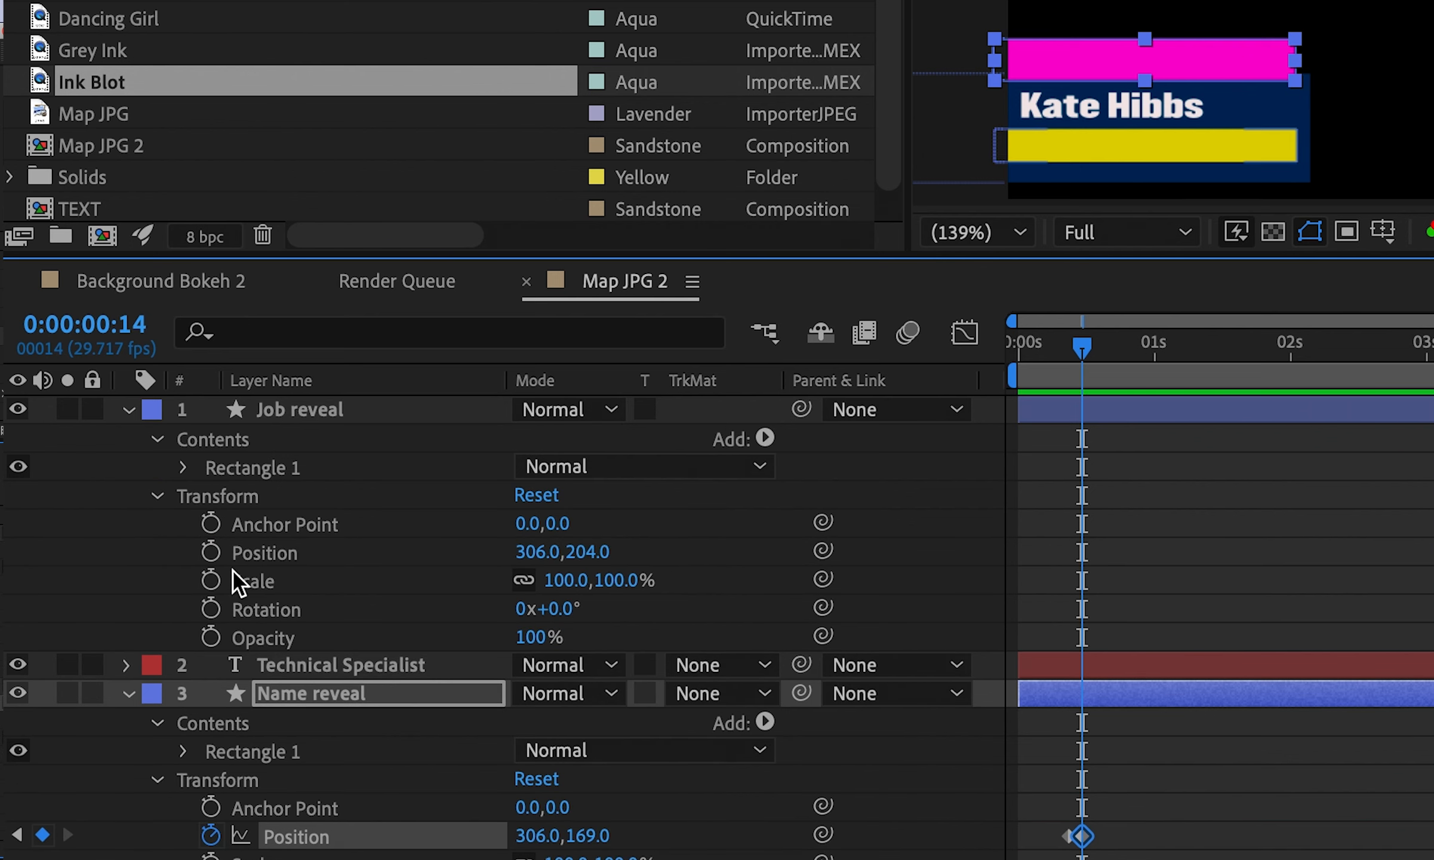
click(210, 552)
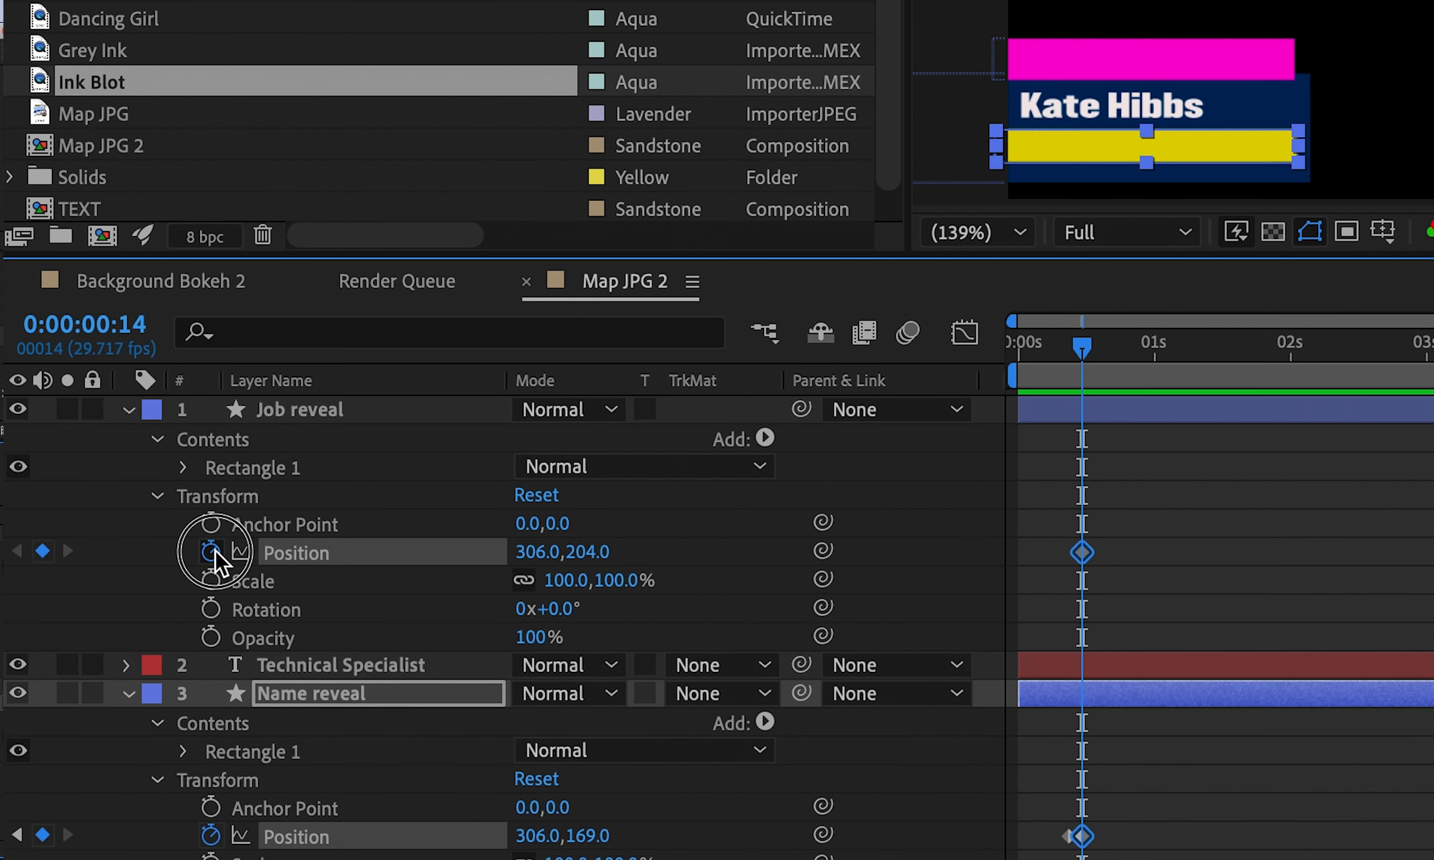
click(17, 835)
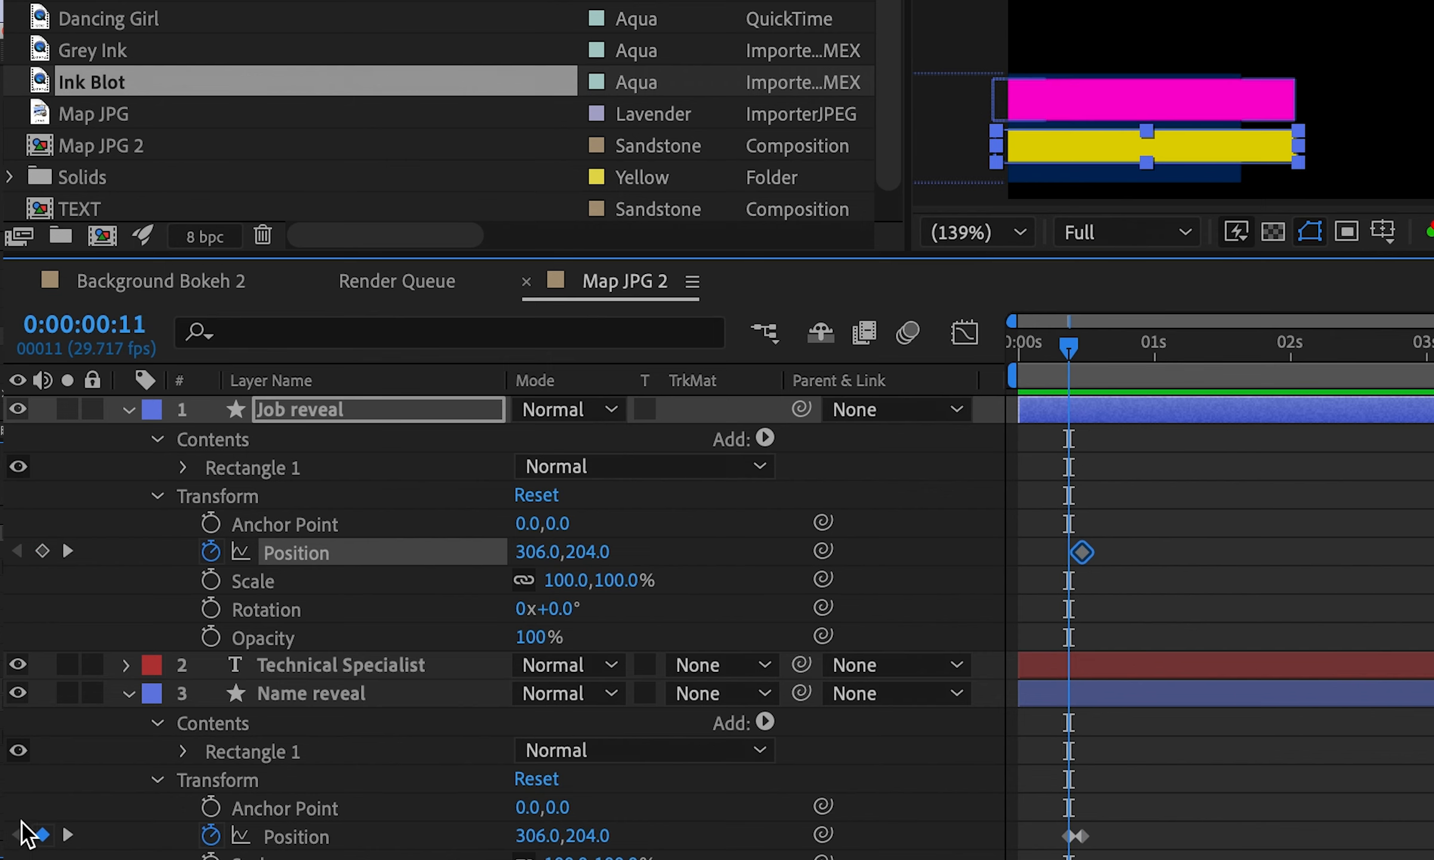
click(41, 551)
click(68, 551)
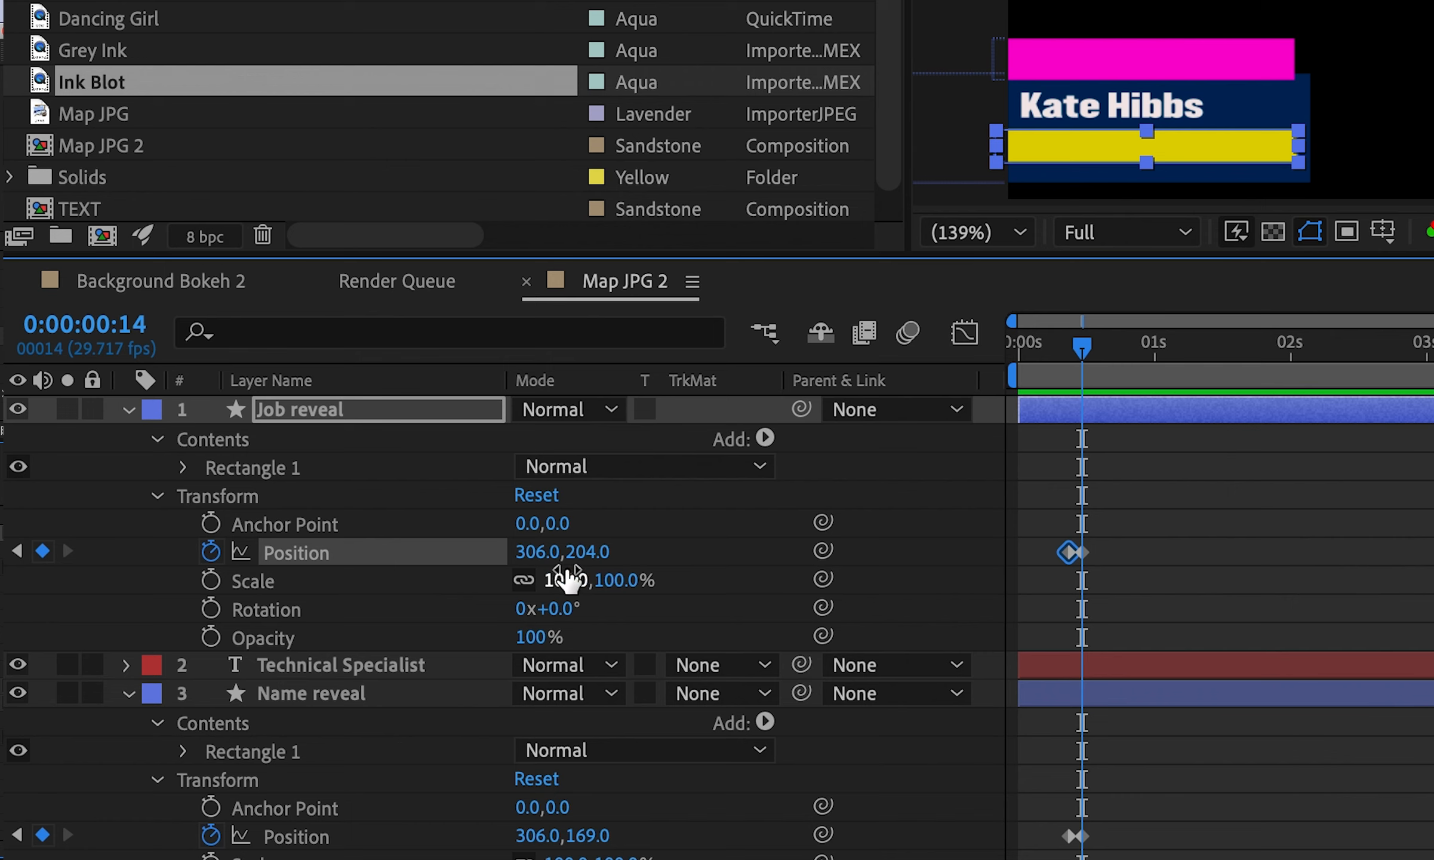
drag(585, 552, 638, 558)
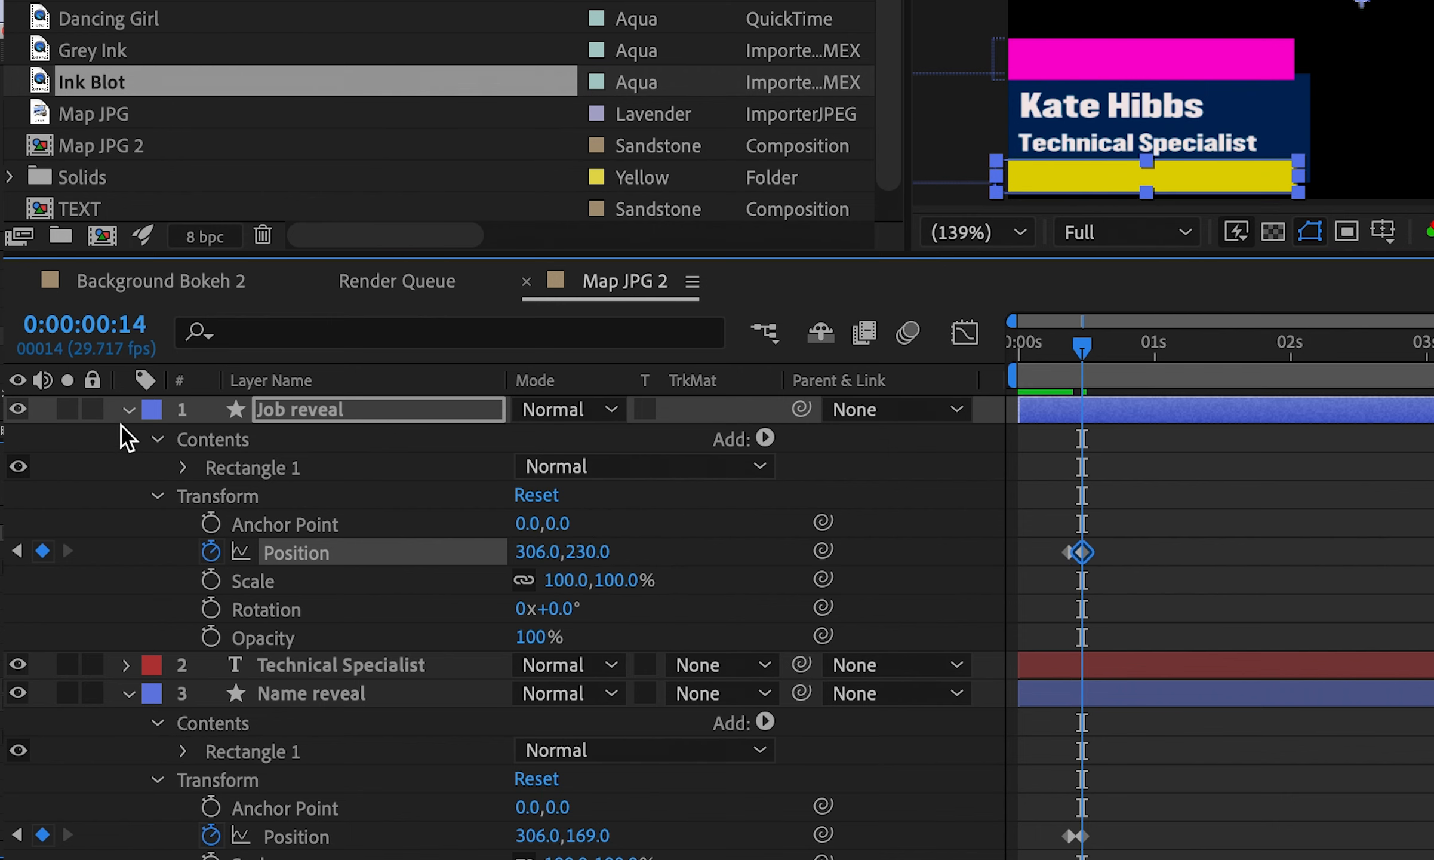
click(128, 409)
click(126, 466)
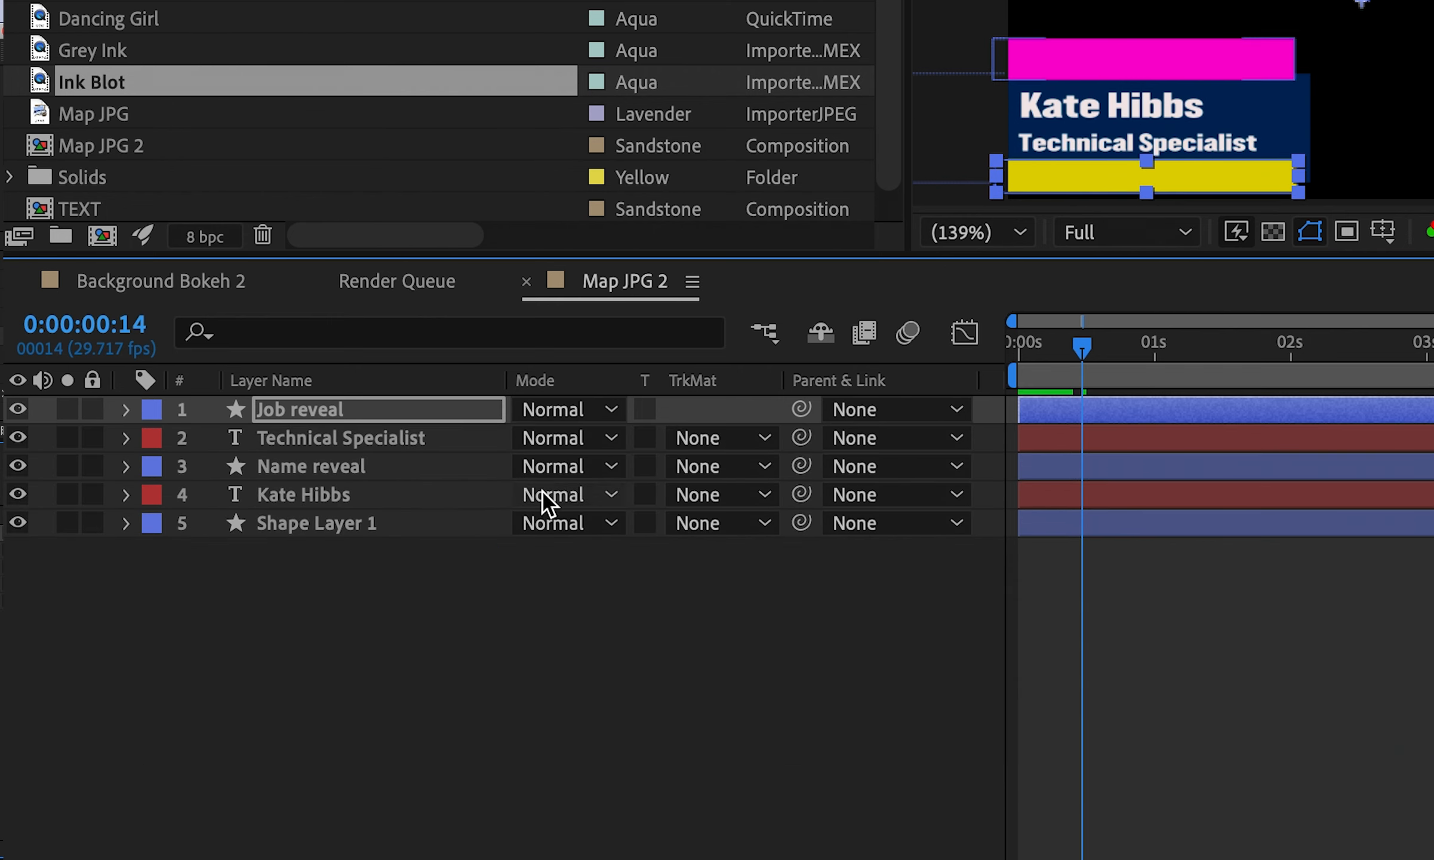
click(306, 496)
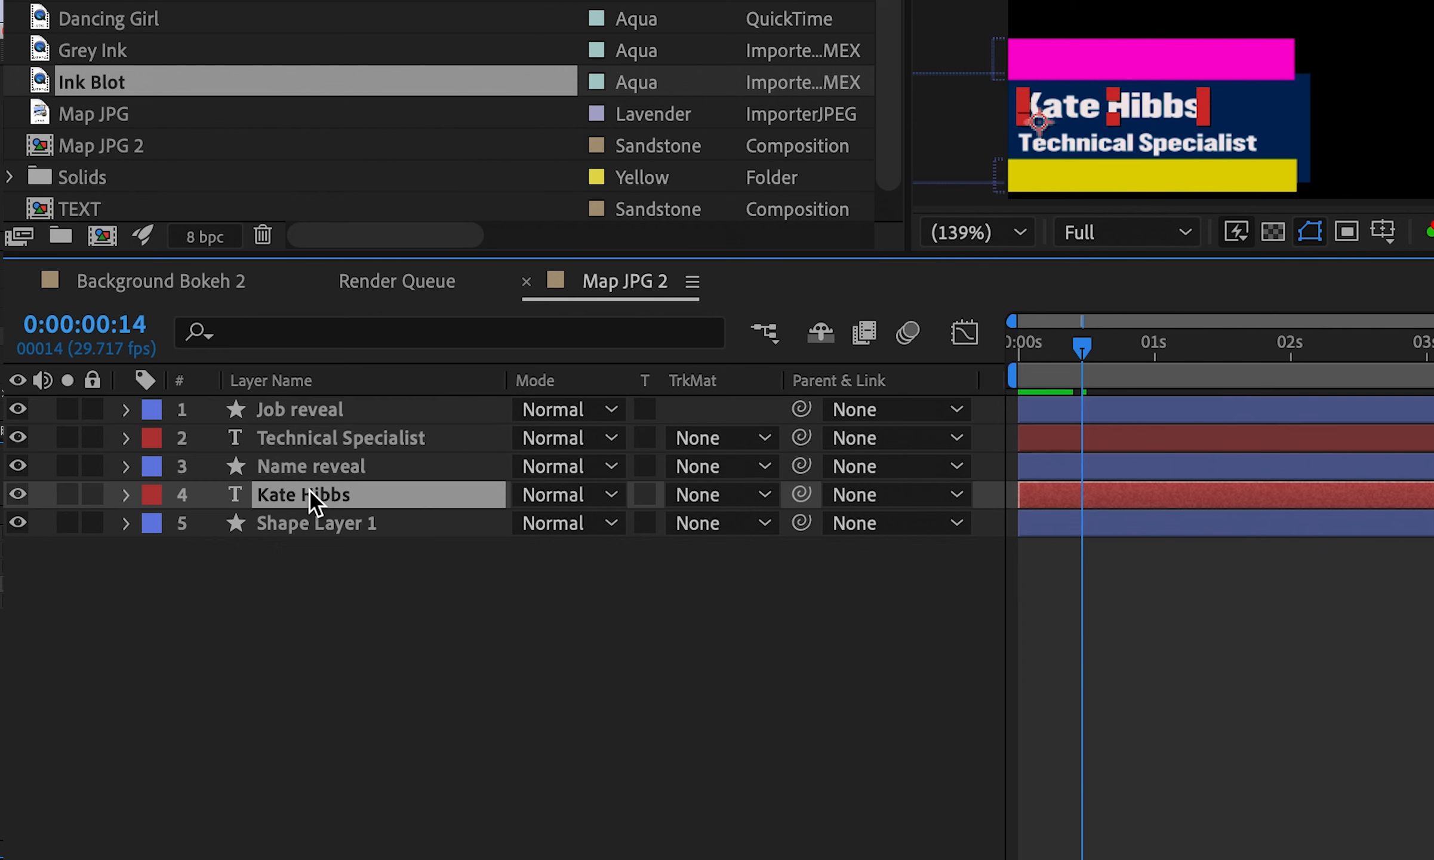
click(702, 492)
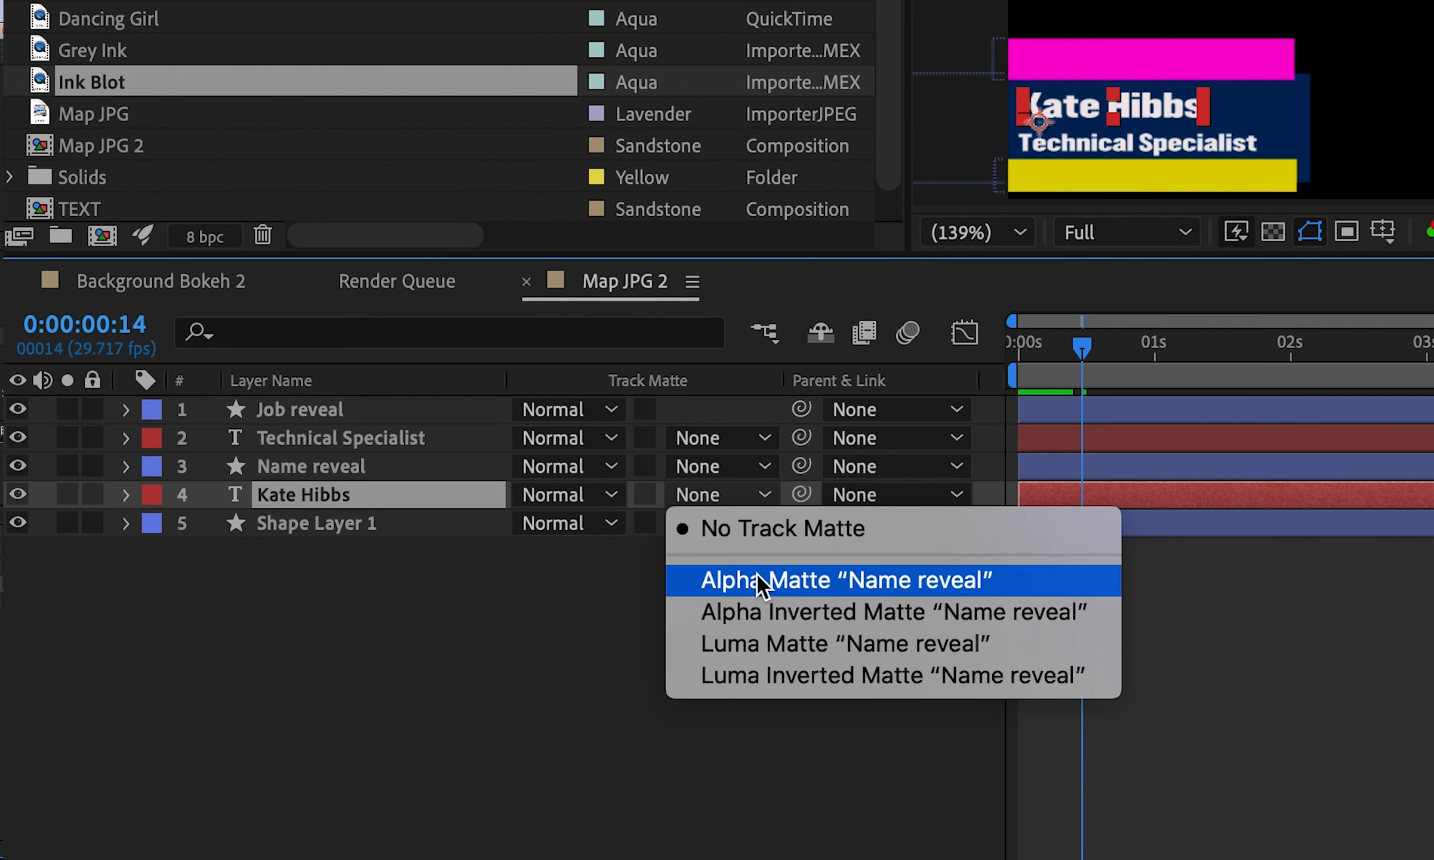
click(772, 577)
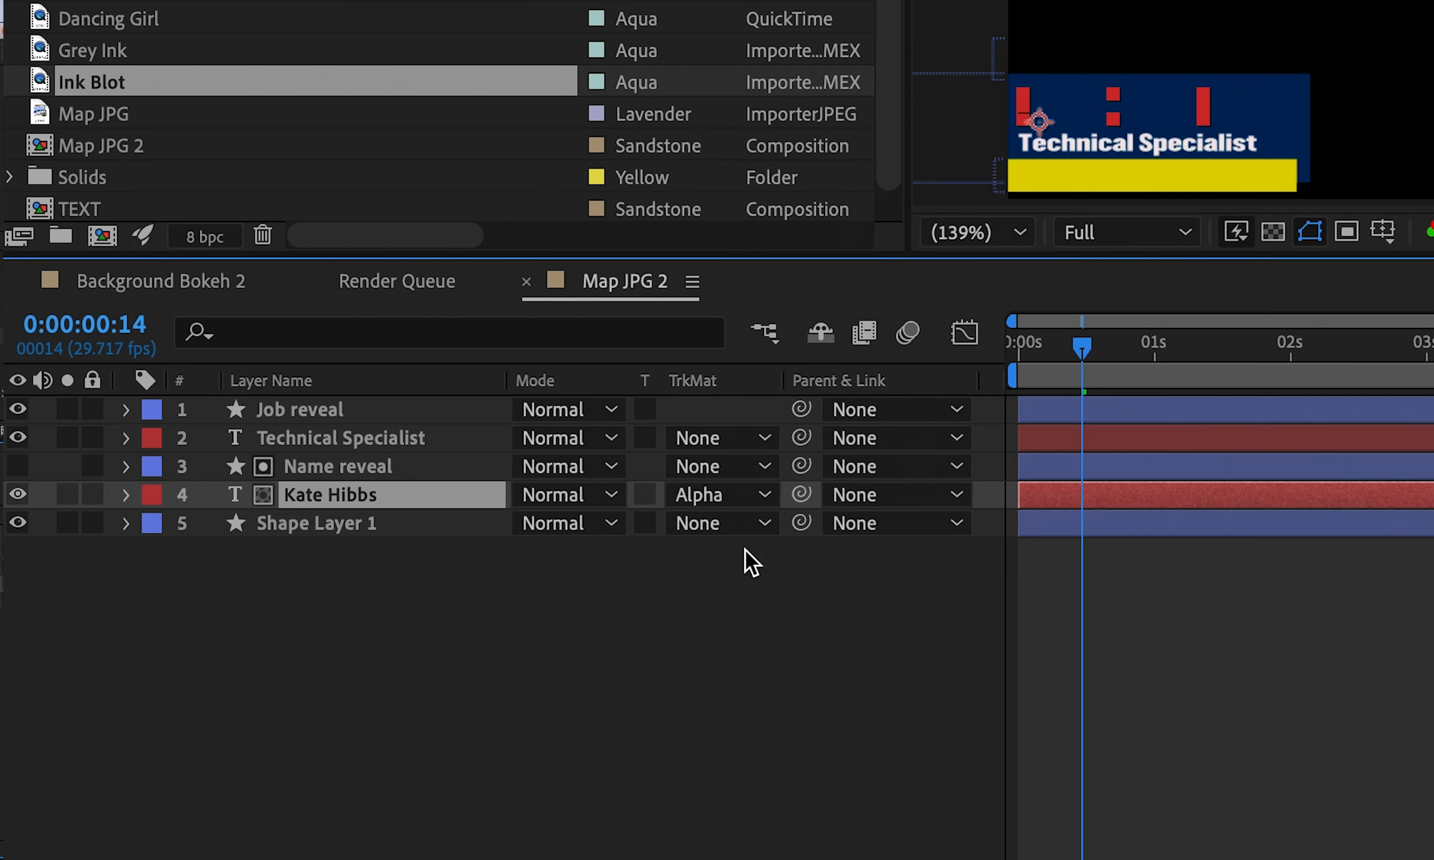
click(725, 499)
click(740, 614)
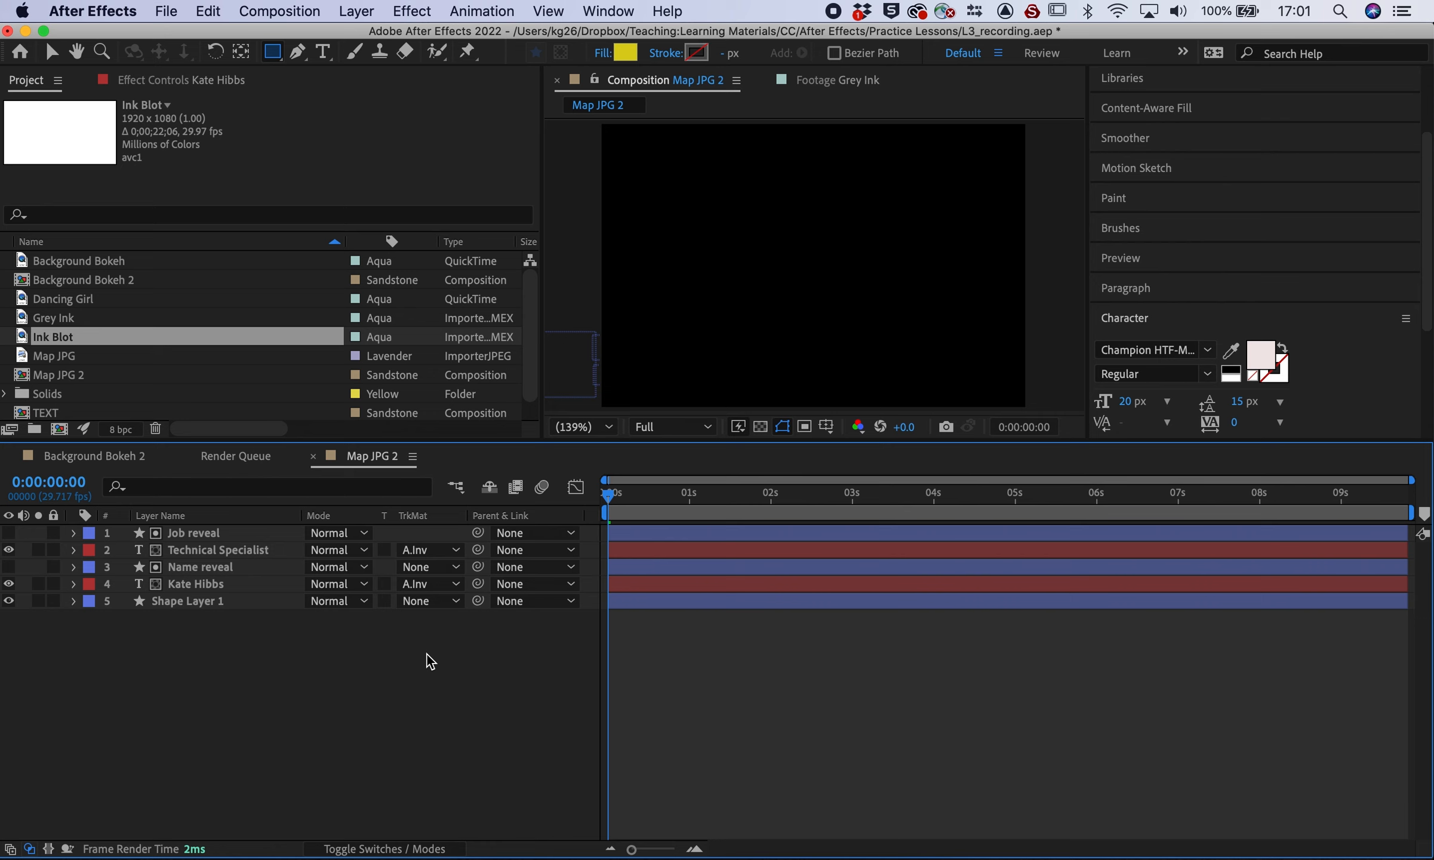
Matte Technical Specialist with Alpha Inverted 'Job reveal' and preview the animation
click(418, 551)
click(453, 623)
key(space)
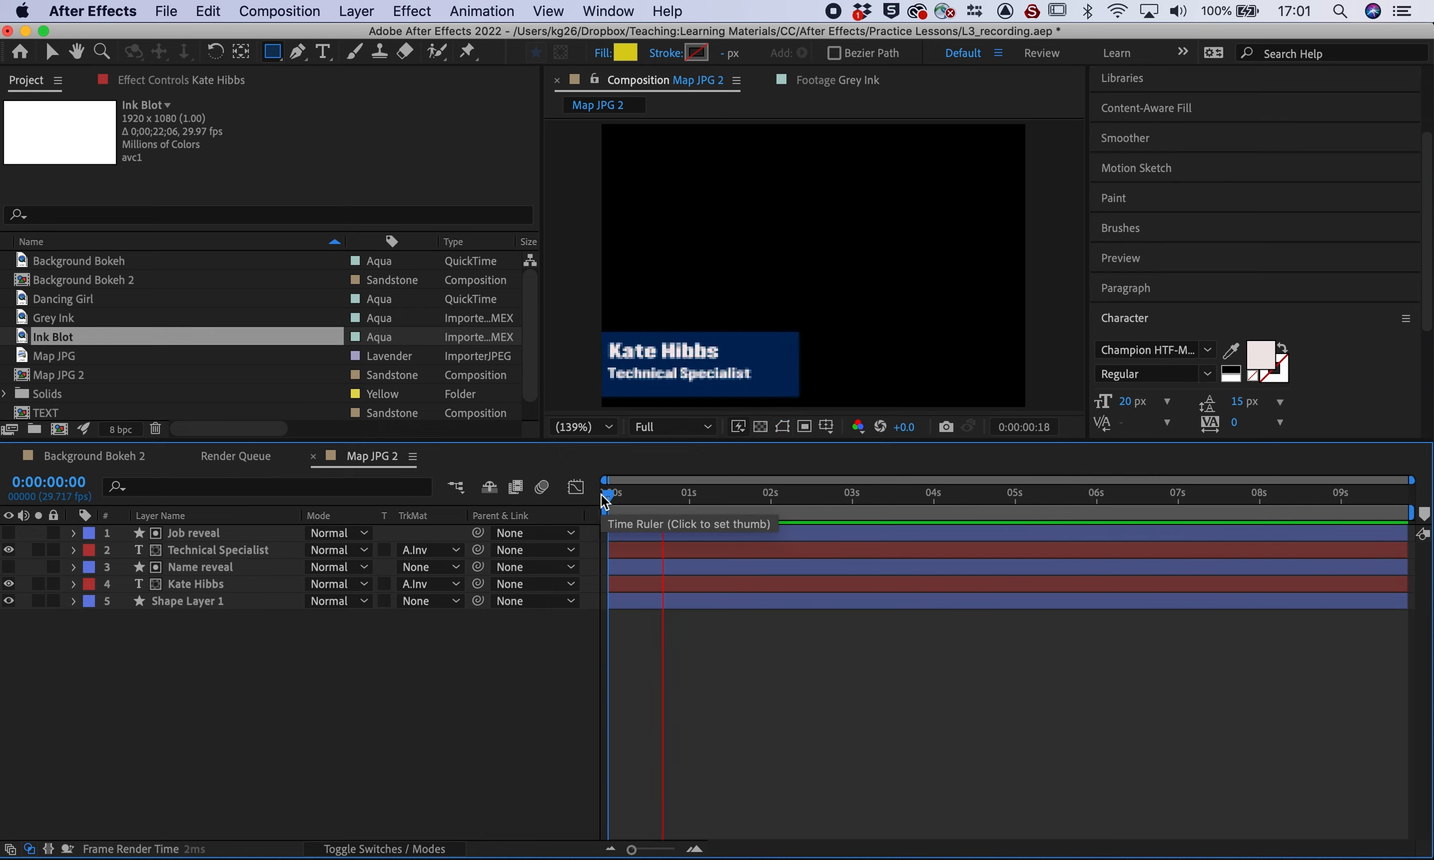
key(space)
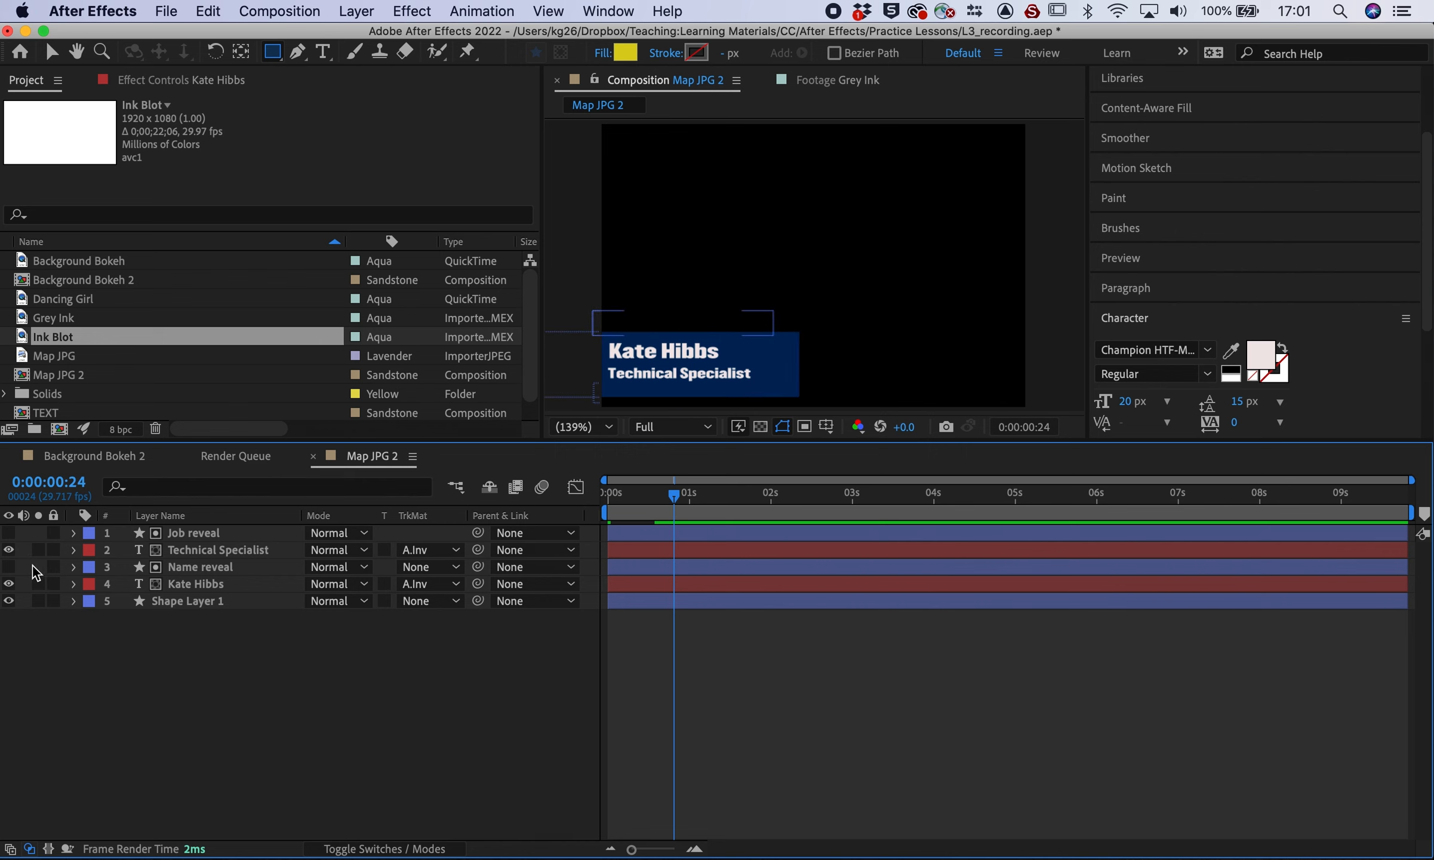
Show Position keyframes for all five layers and select Name reveal's second keyframe
drag(244, 681, 178, 523)
key(p)
click(459, 762)
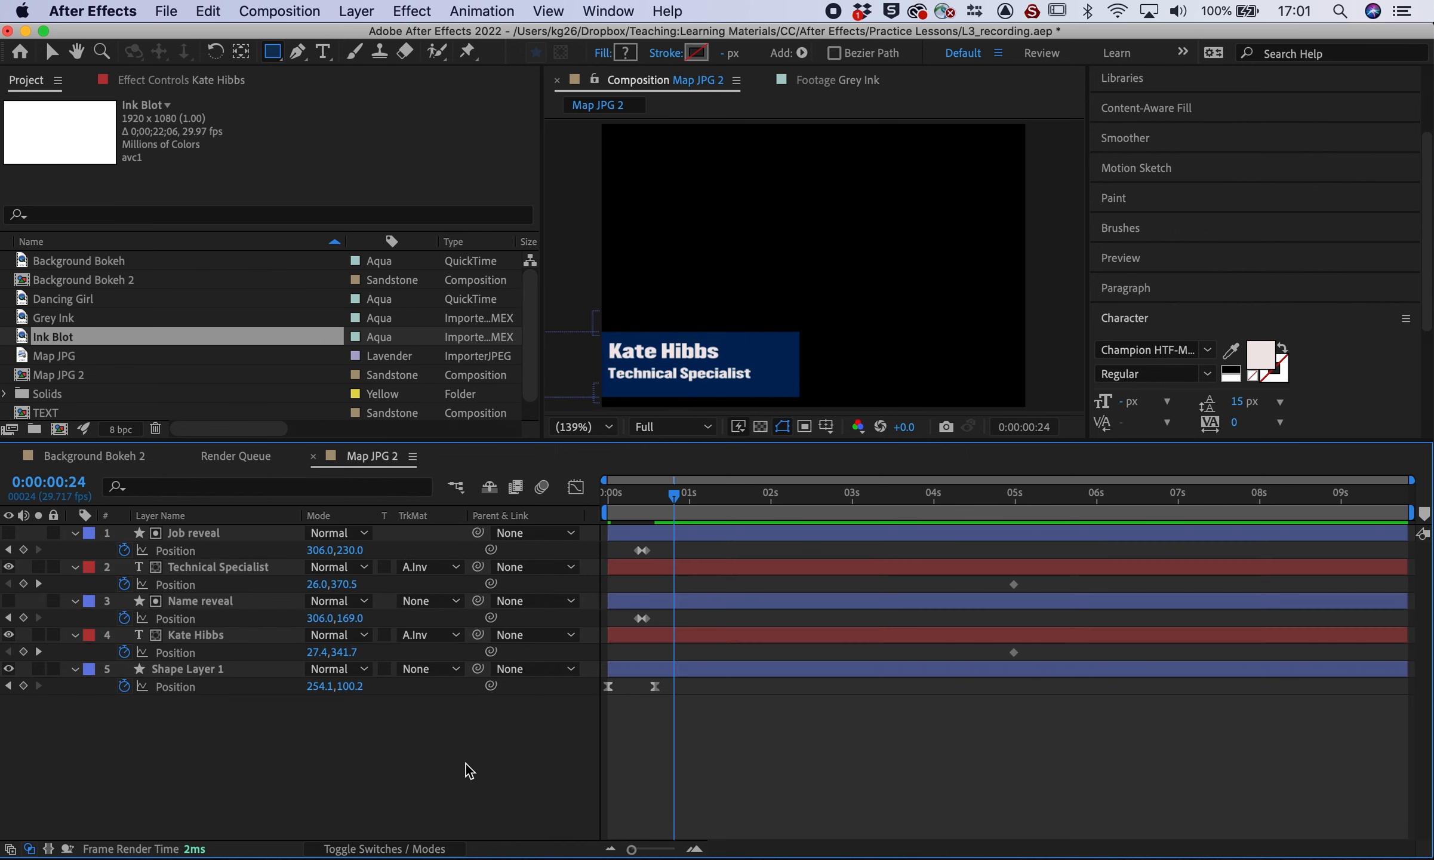
Move Name reveal's and Job reveal's second Position keyframes later, to around frame 21
drag(646, 618, 657, 619)
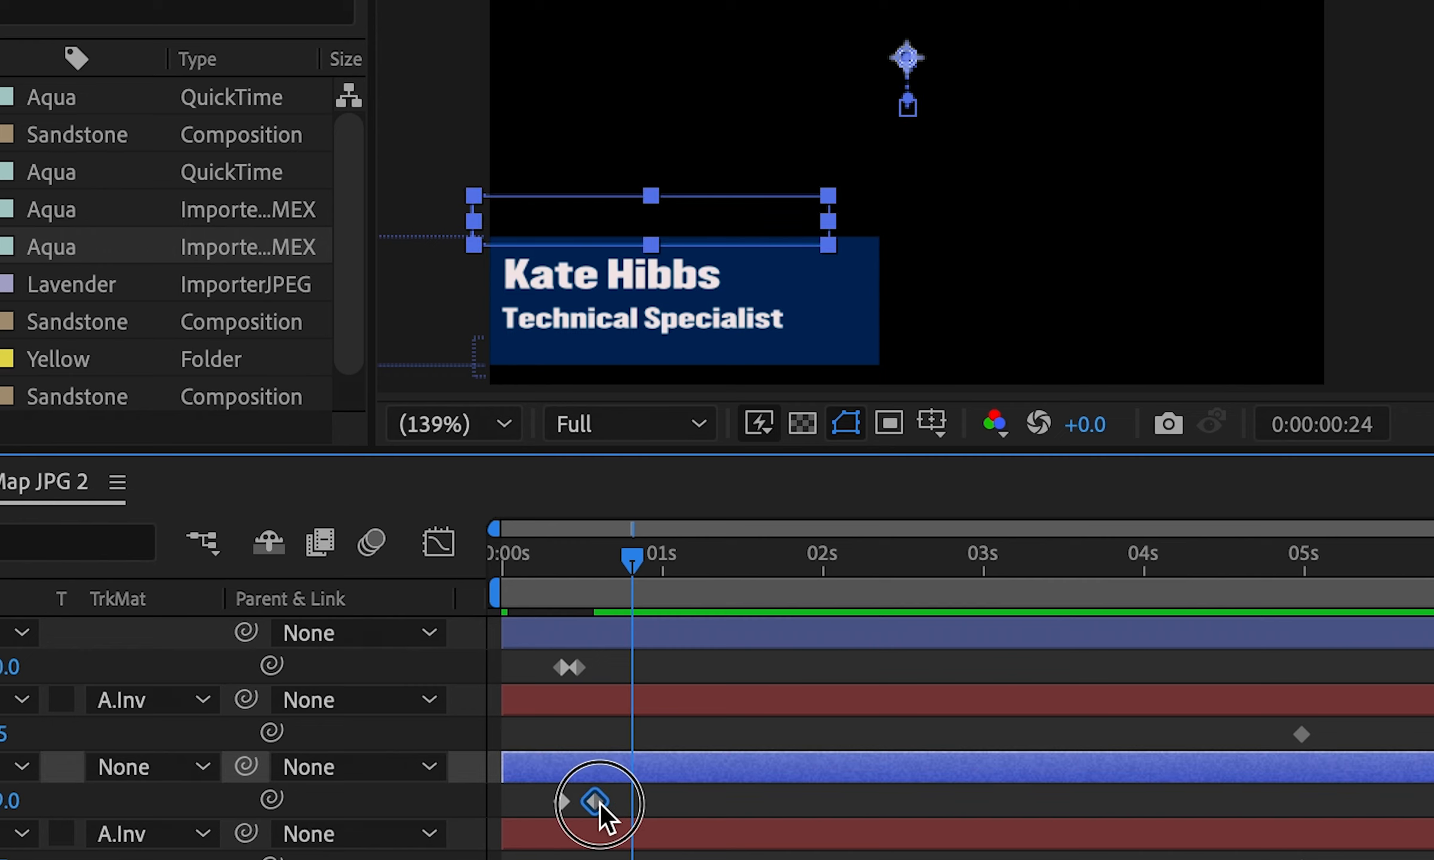
drag(600, 803, 609, 797)
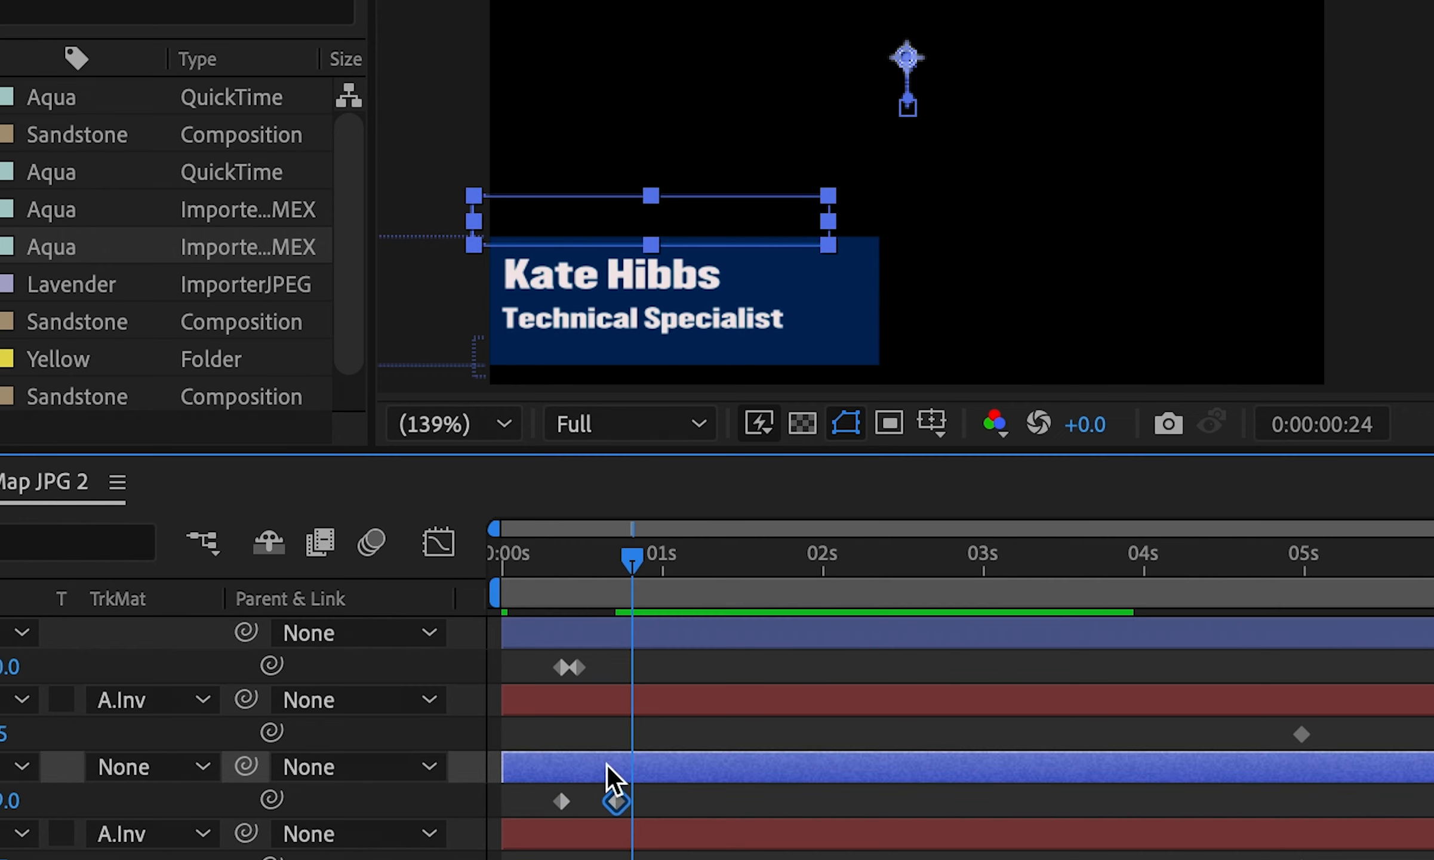
drag(578, 667, 622, 666)
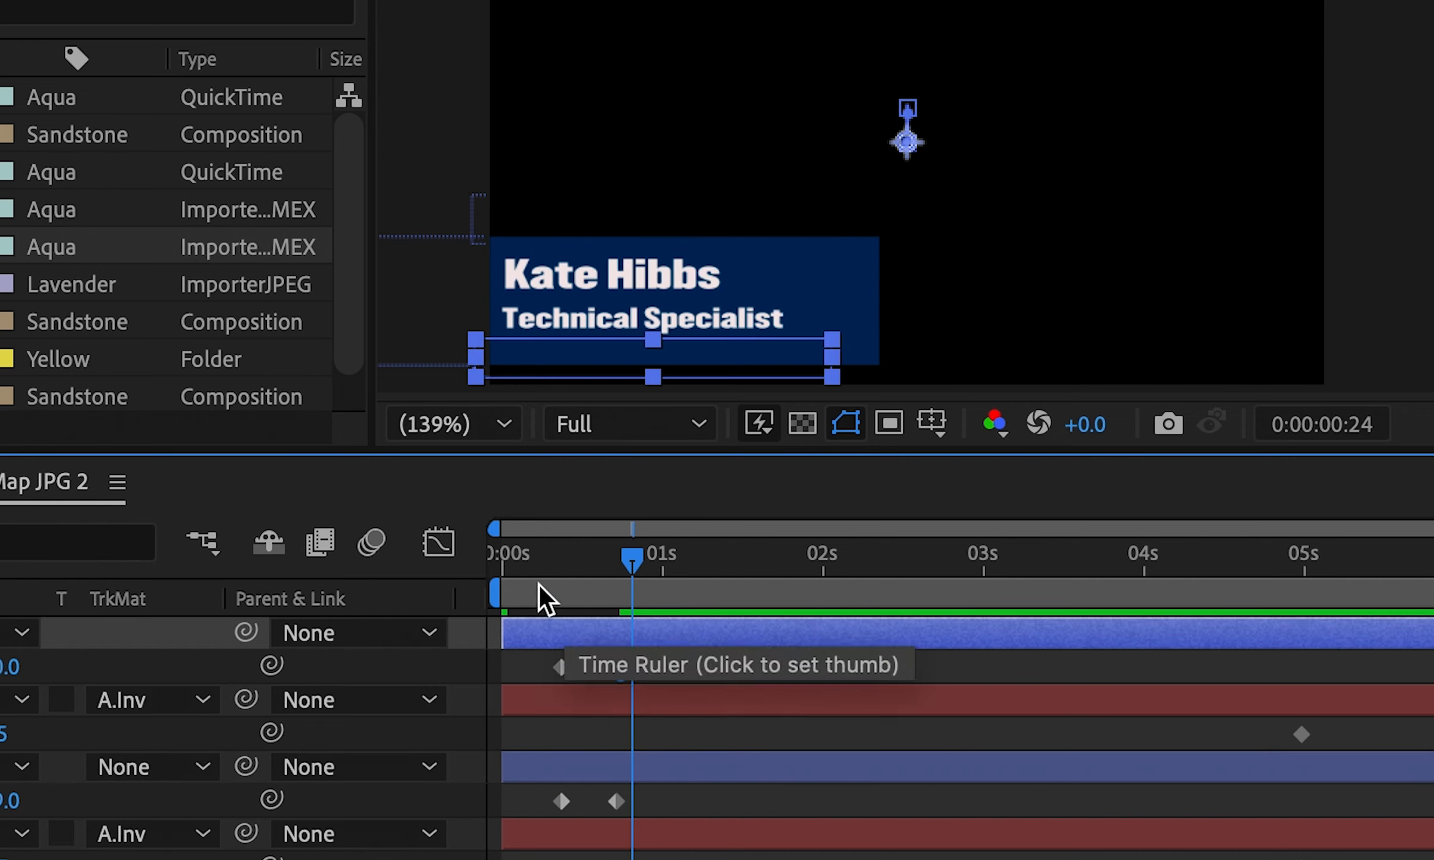
Preview and scrub the slower reveal from the start, then collapse all layer properties
click(503, 560)
key(space)
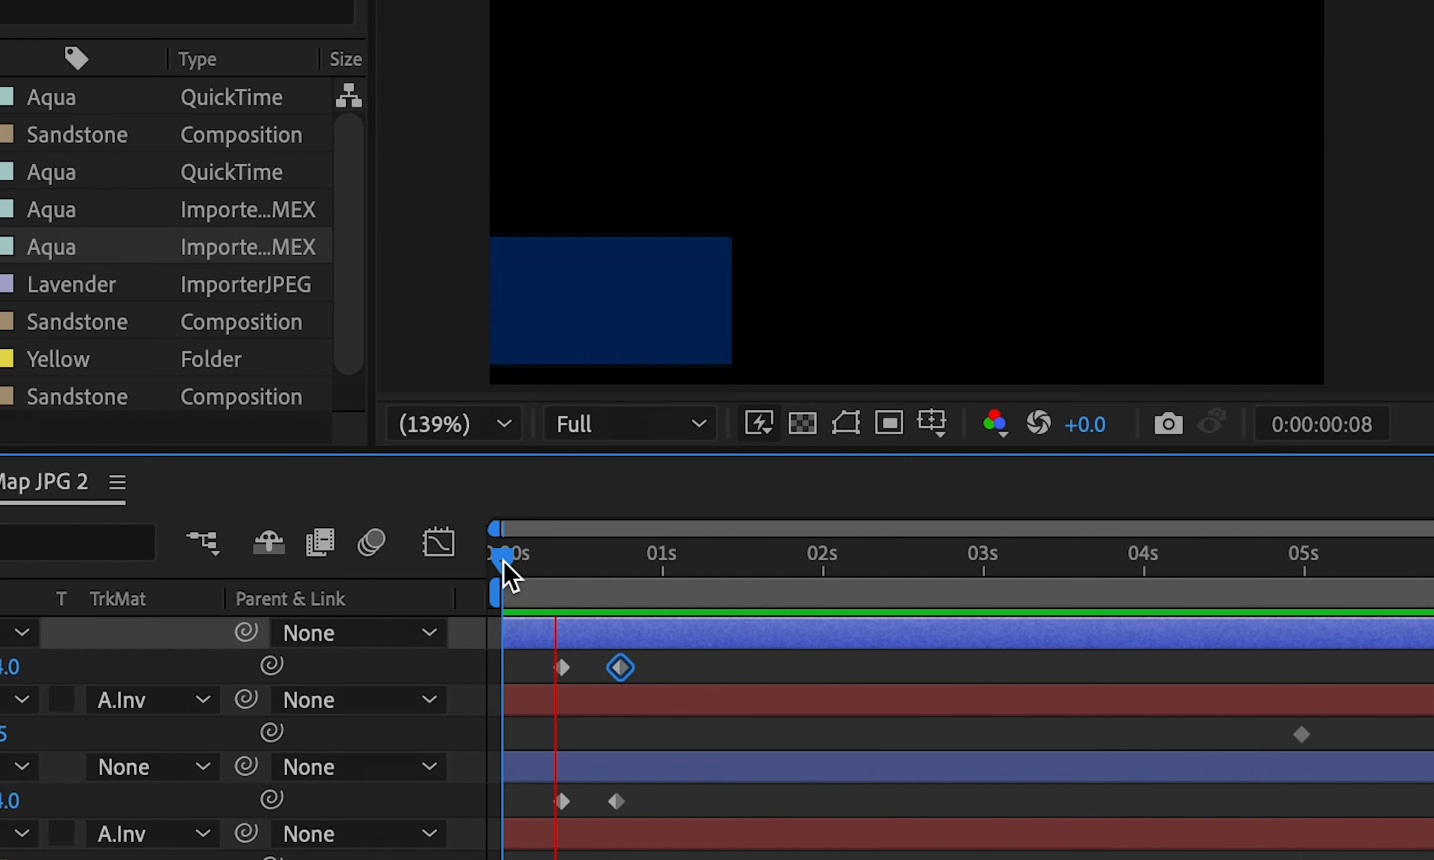
key(space)
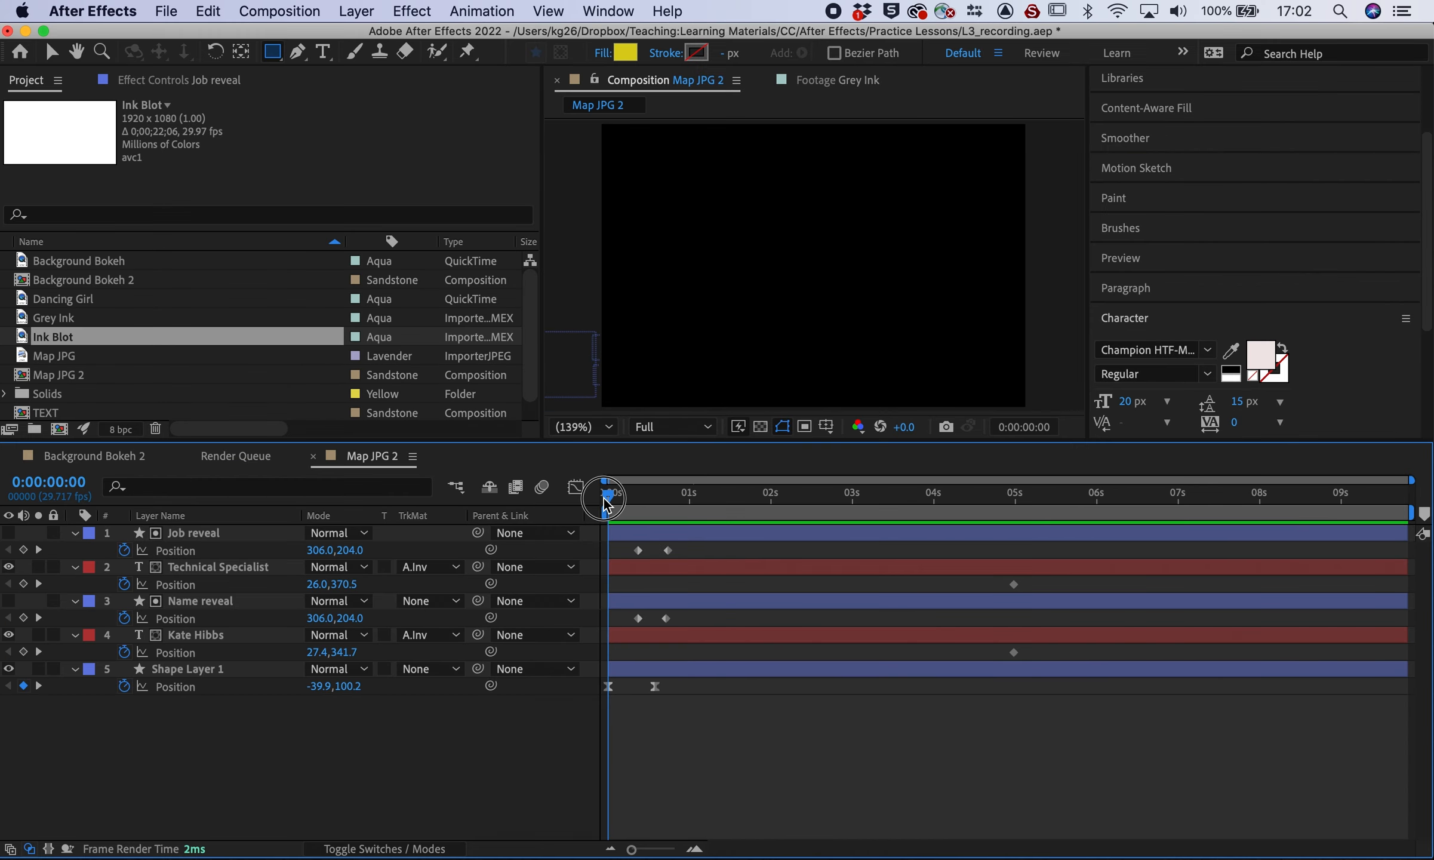
drag(605, 505, 683, 509)
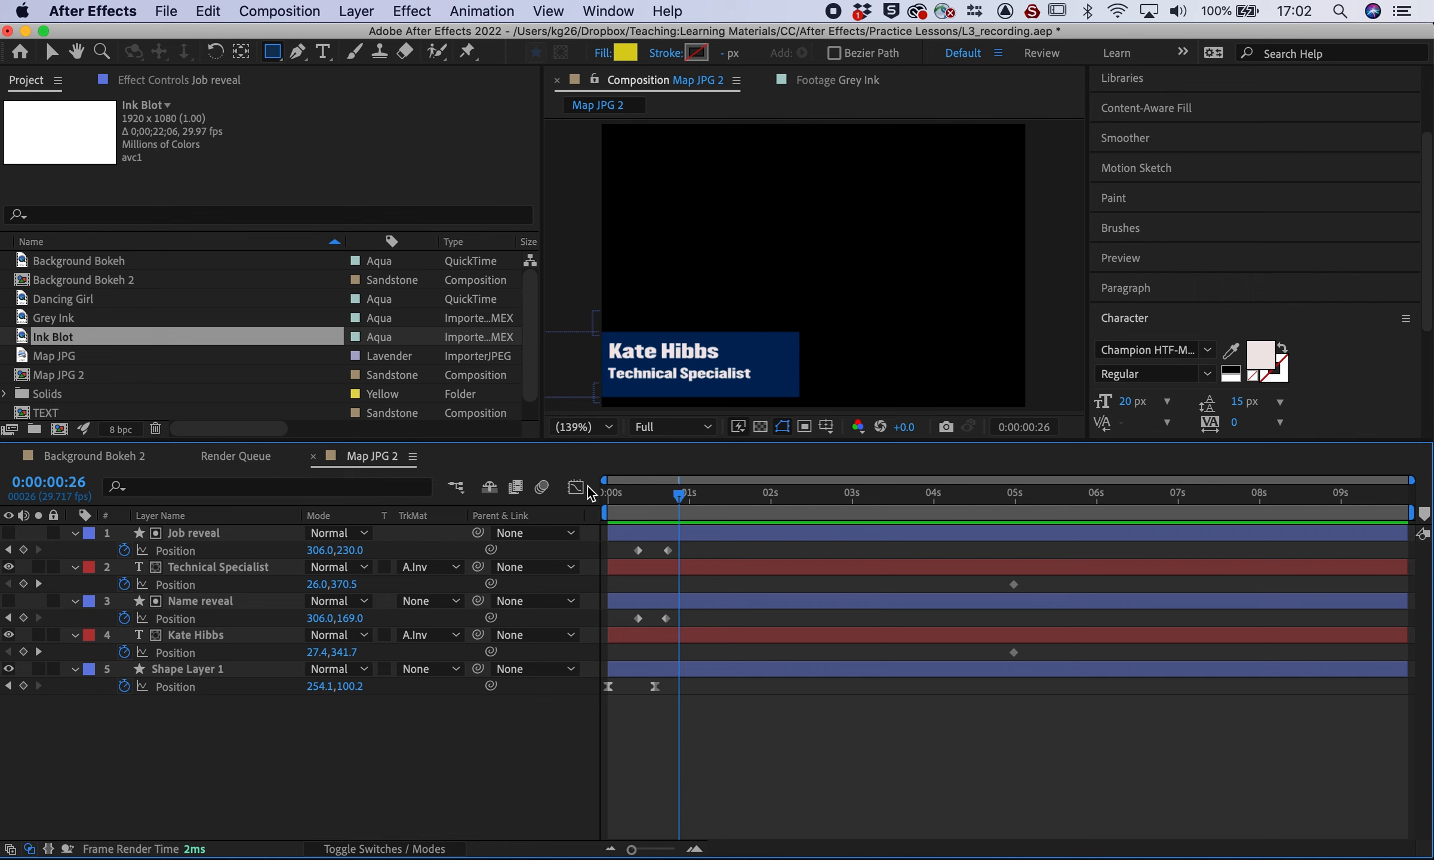
drag(621, 504, 683, 505)
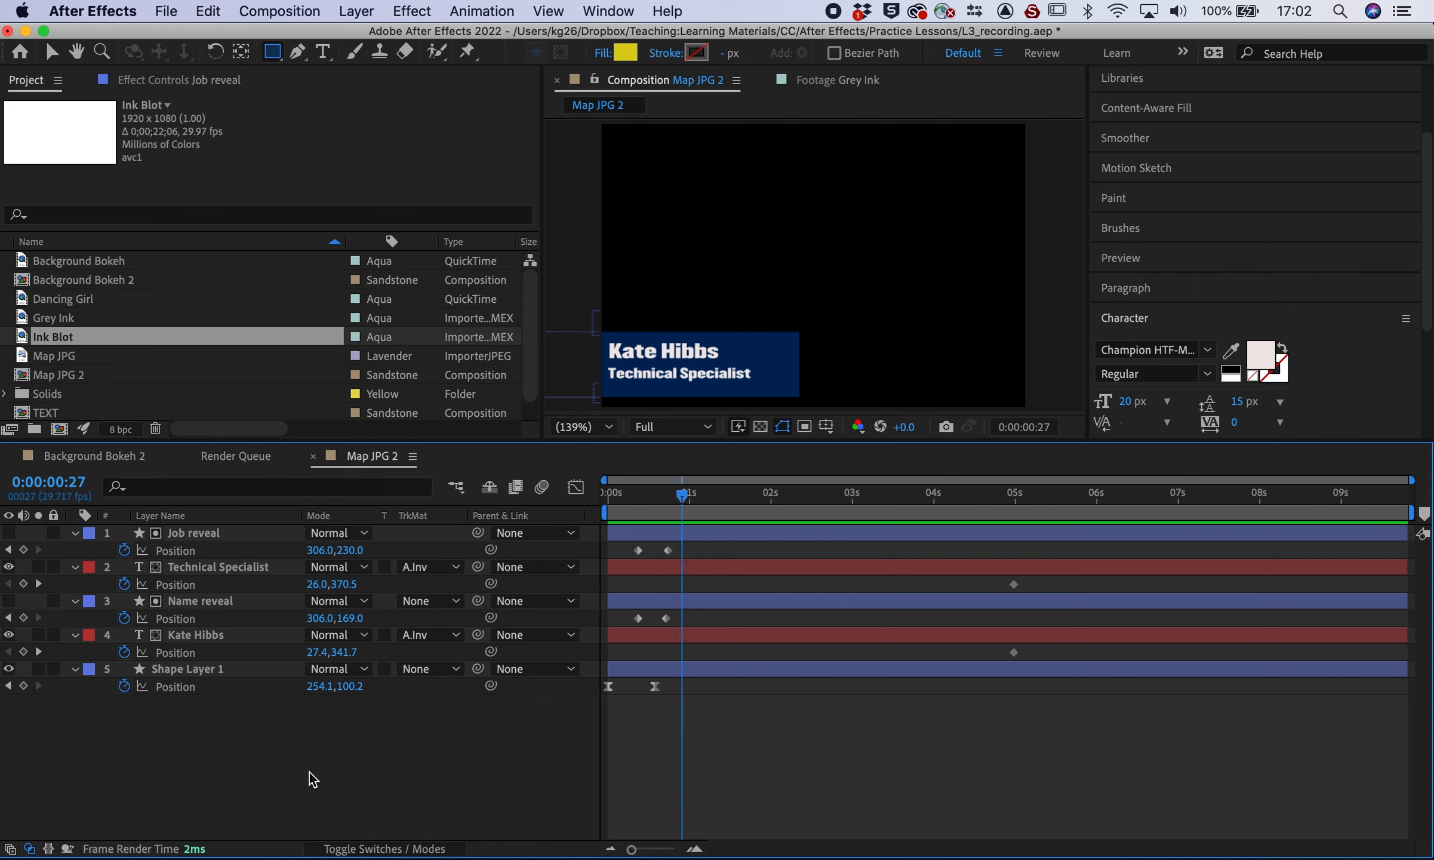
drag(687, 500, 609, 492)
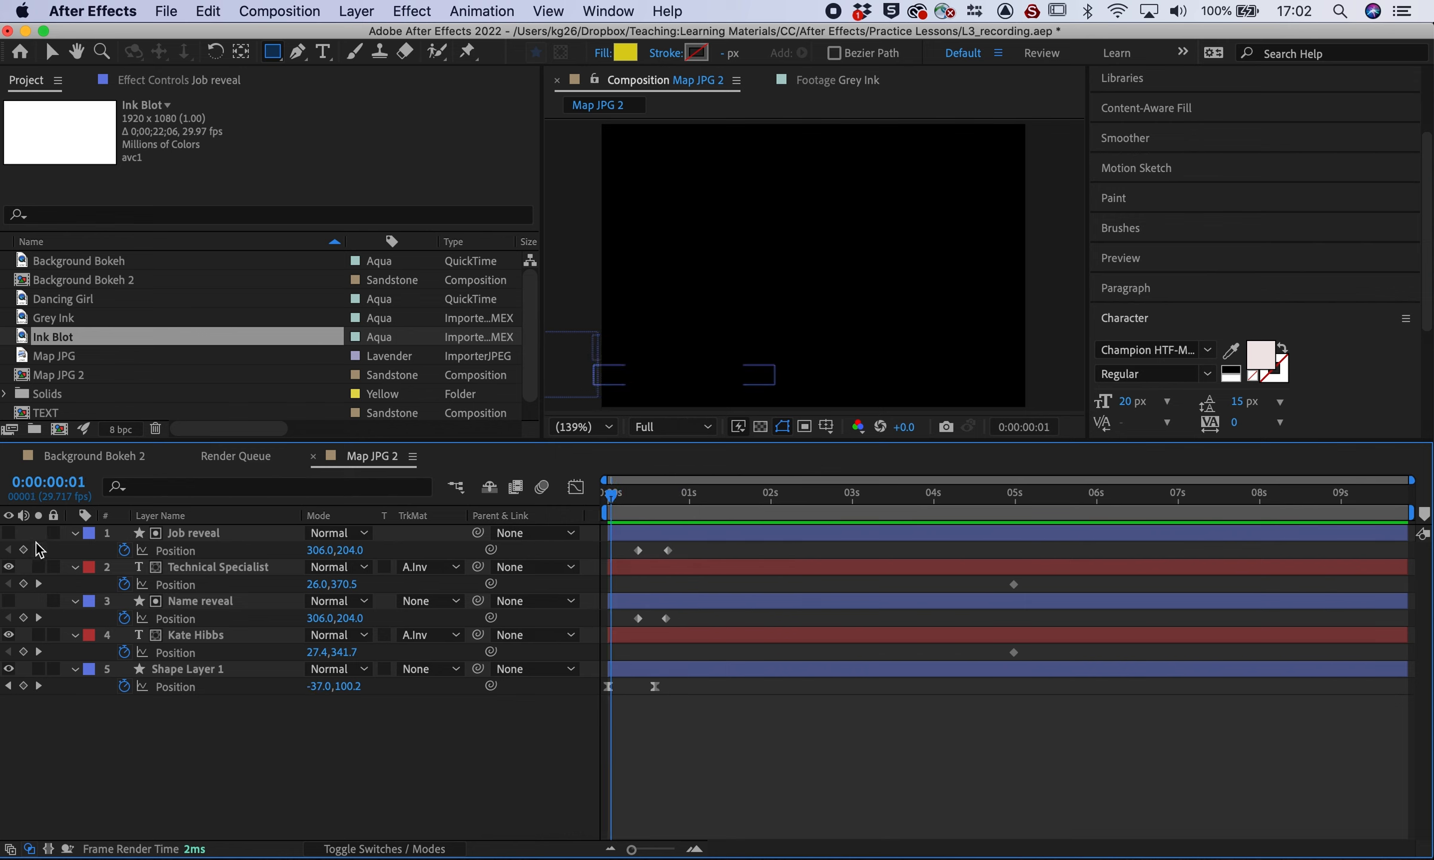
key(u)
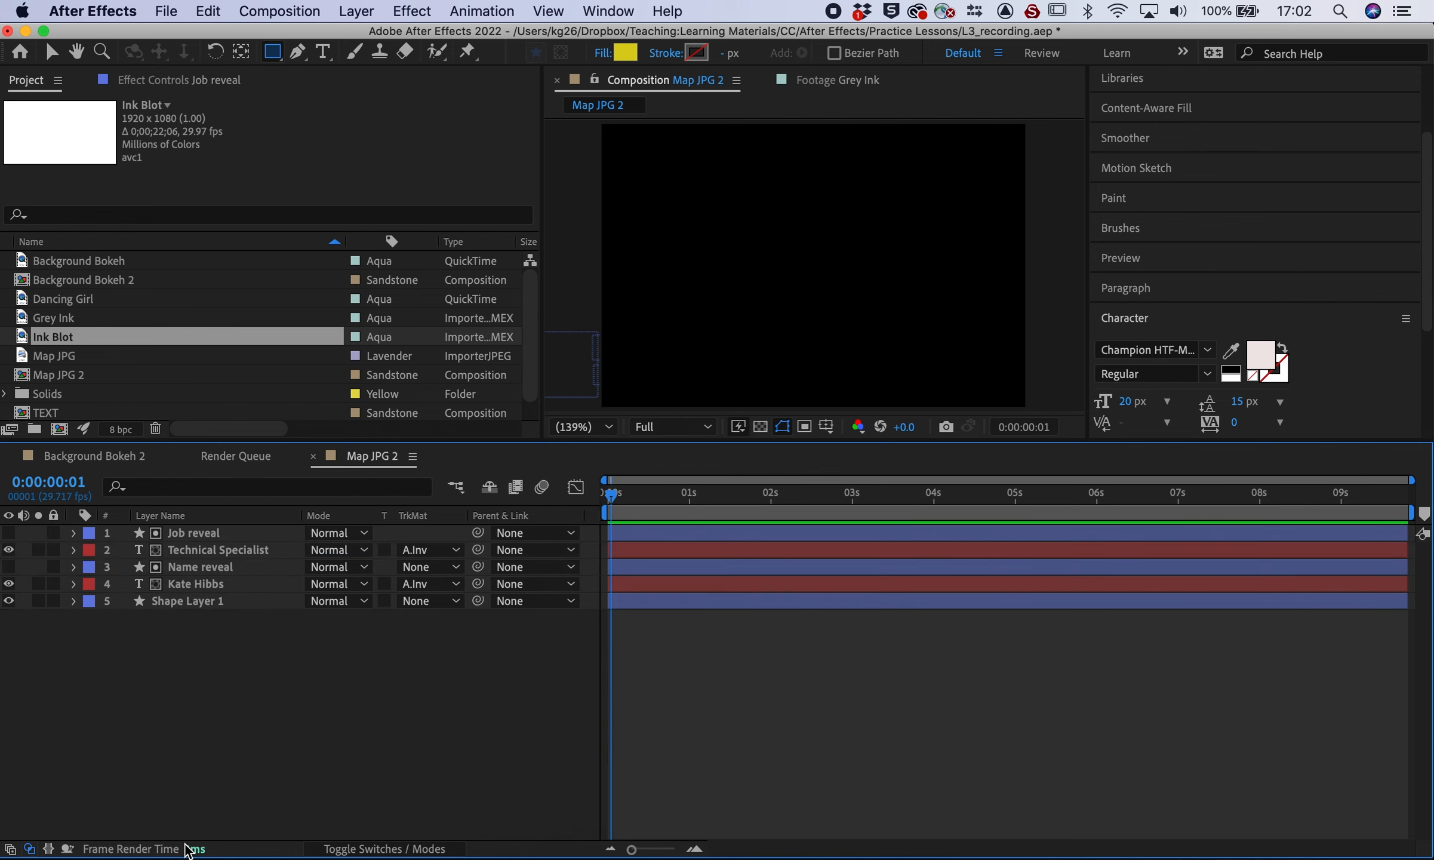
Delete the Job reveal and Name reveal layers, then draw a yellow rectangle beside the name at frame 20
click(195, 536)
key(Delete)
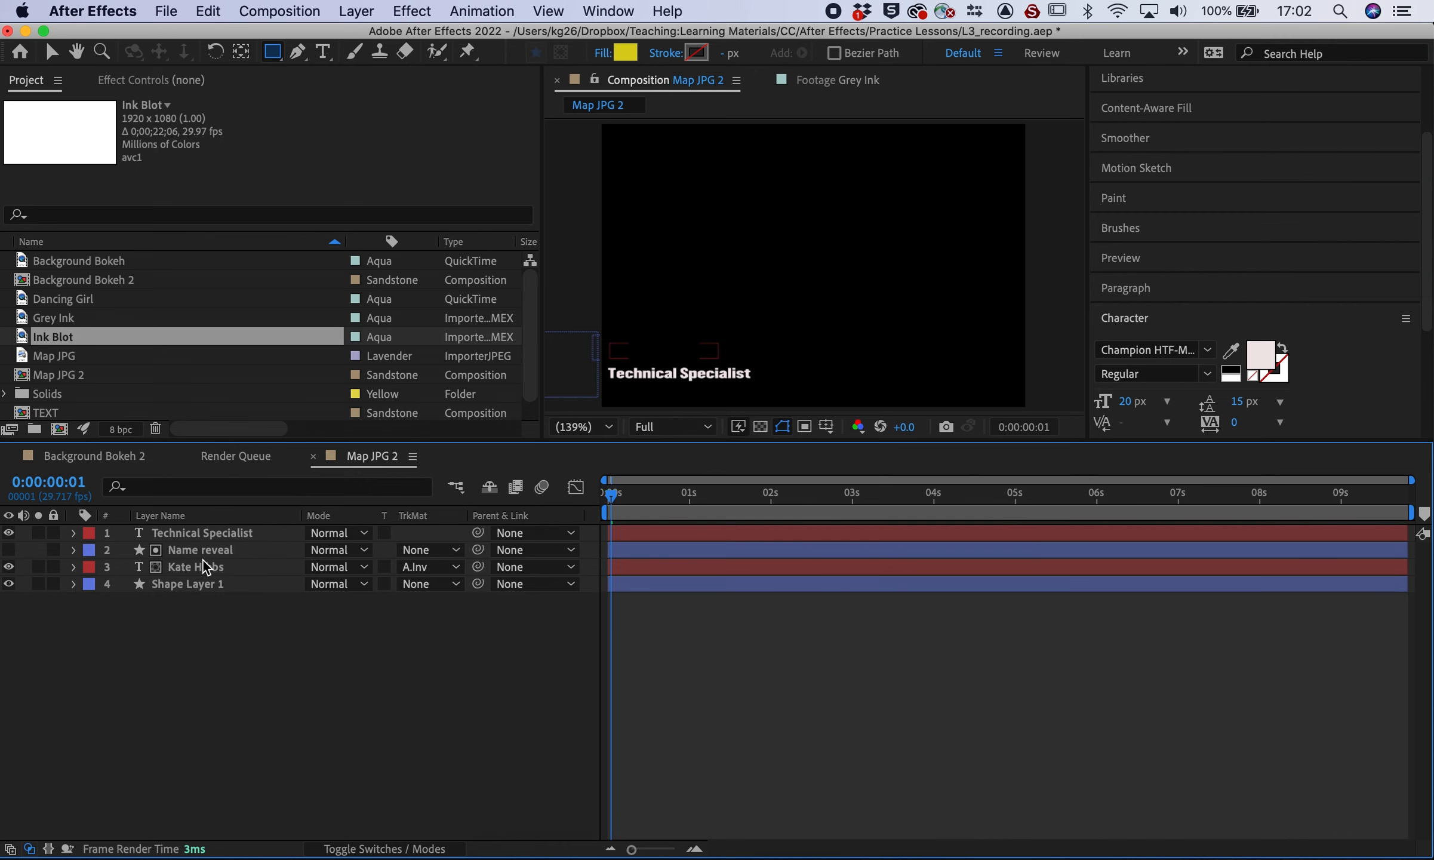
click(213, 549)
key(Delete)
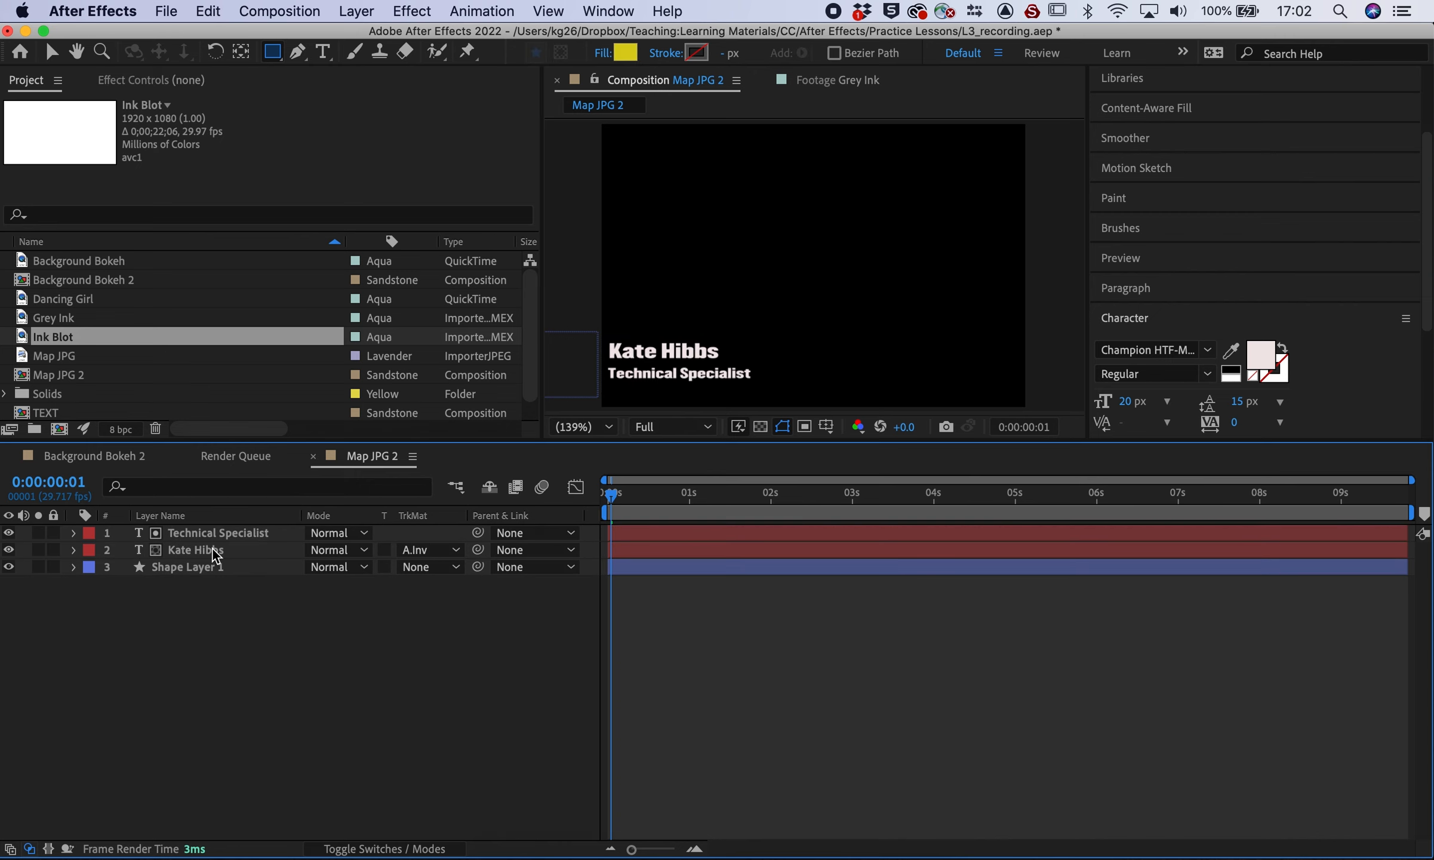
drag(610, 495, 657, 498)
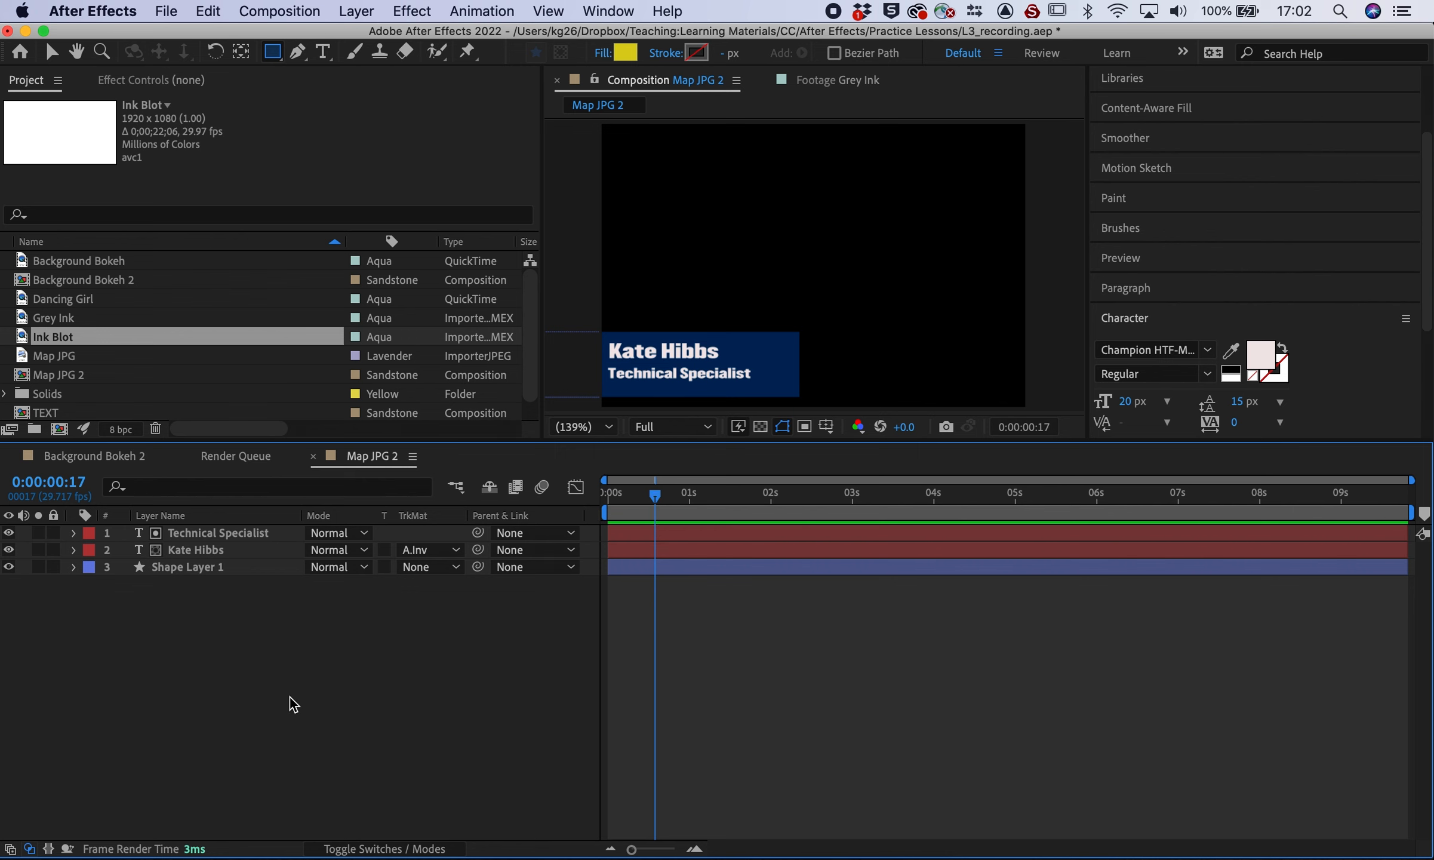
drag(585, 336, 796, 398)
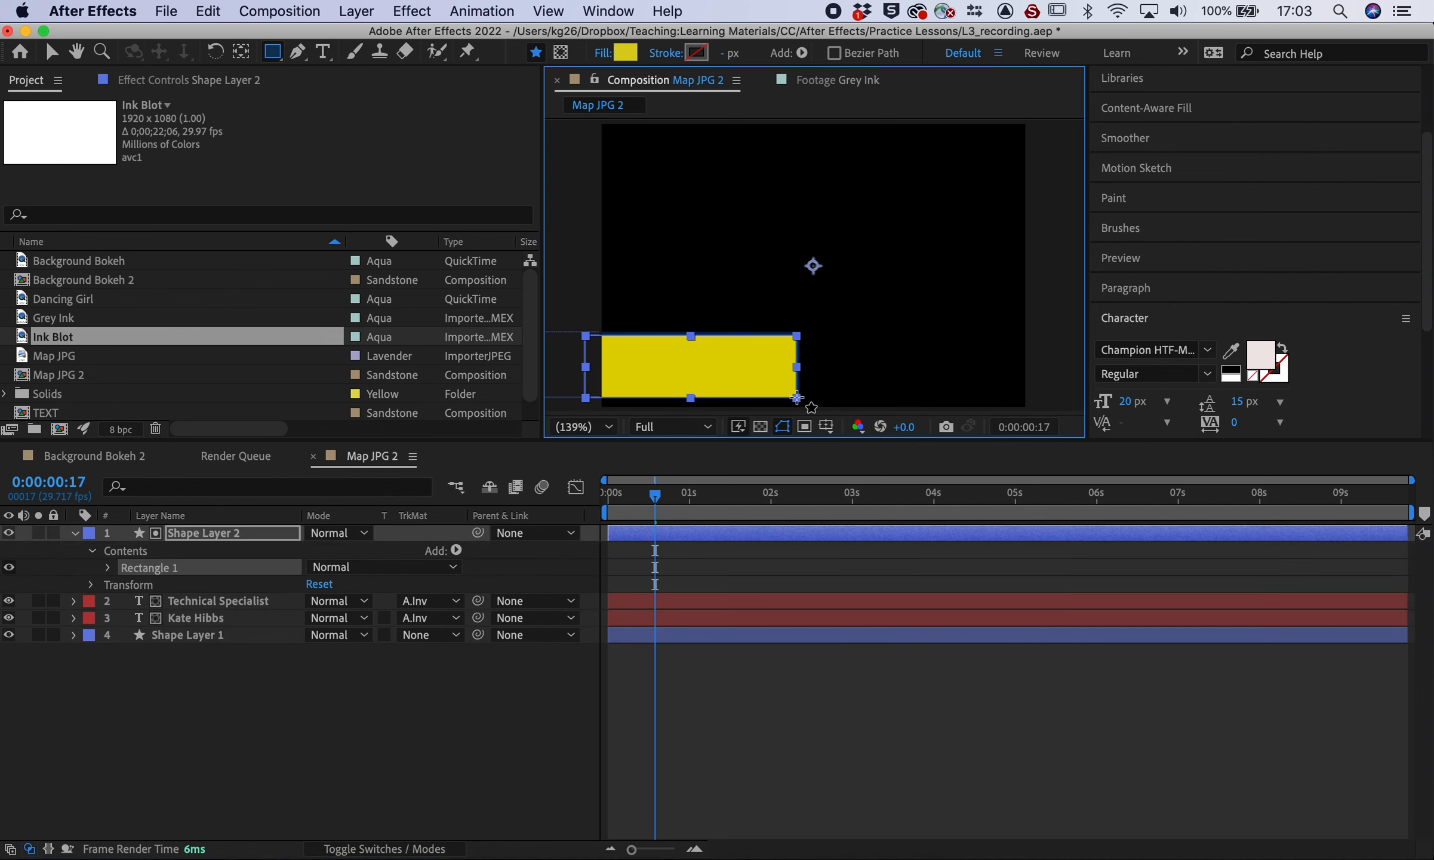
Pre-compose the two text layers into a comp named 'Text'
drag(655, 497, 641, 497)
right_click(266, 617)
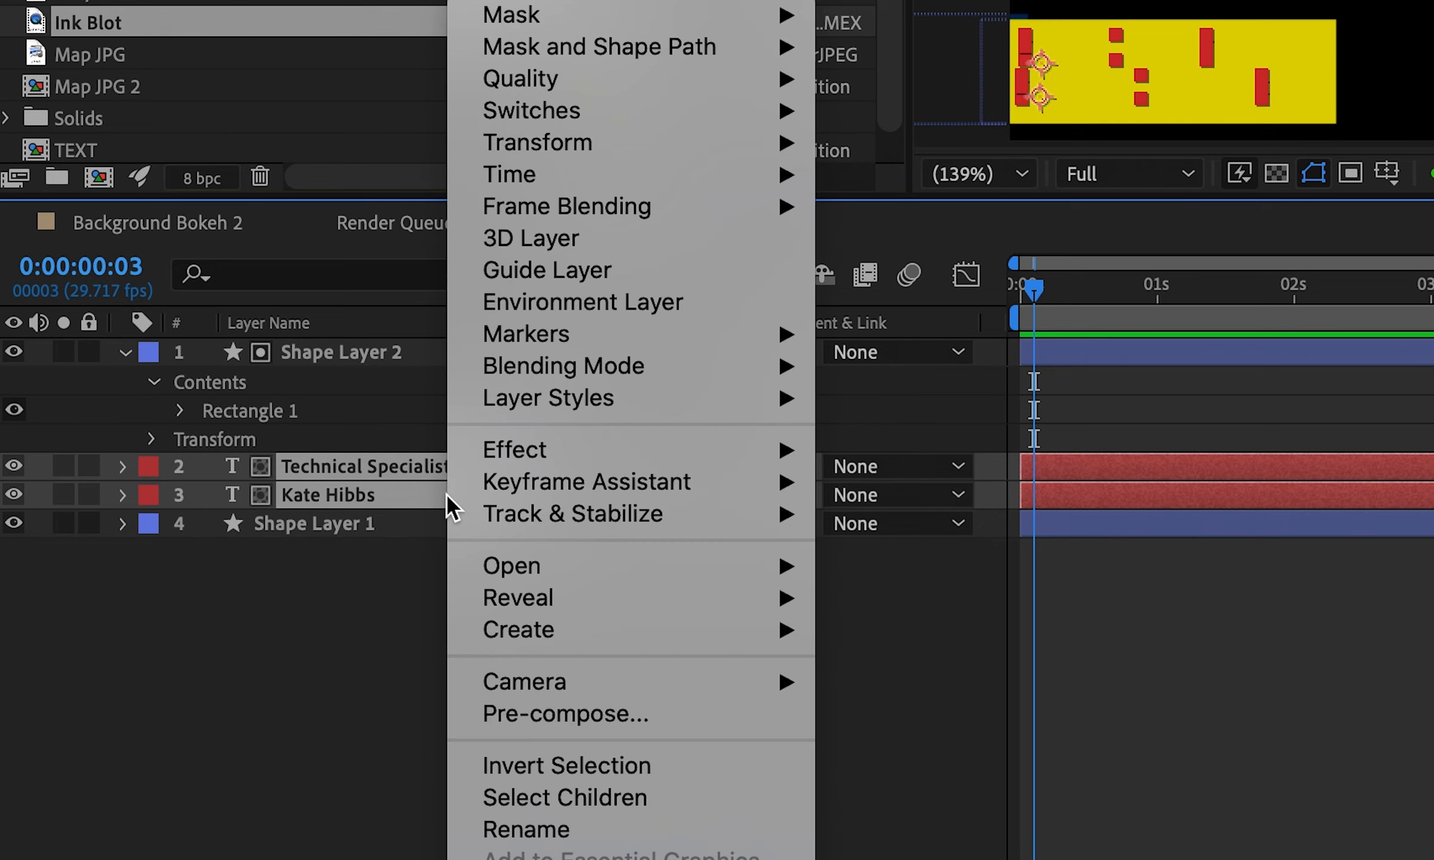
click(561, 715)
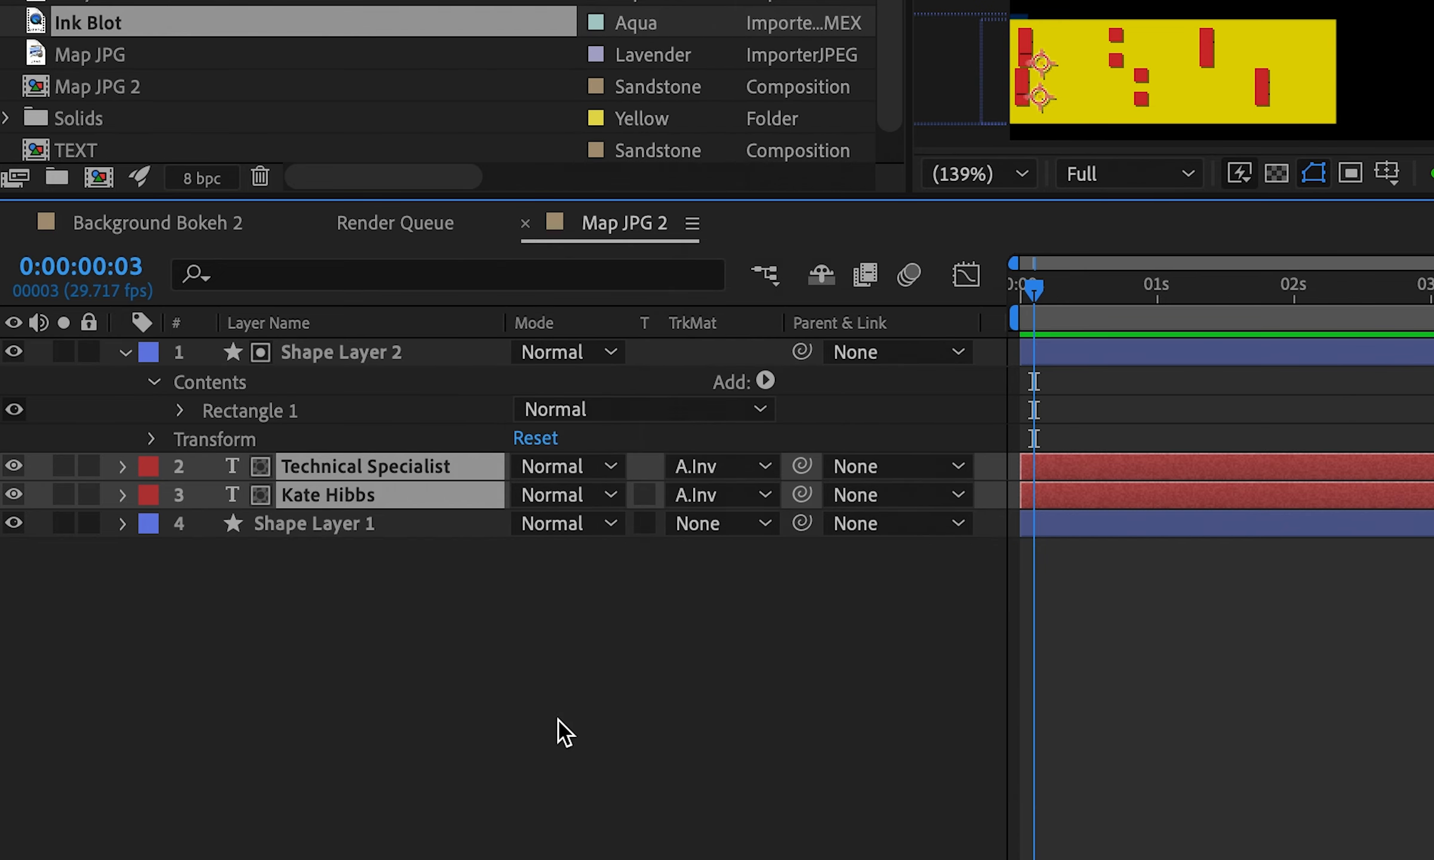
text(Text)
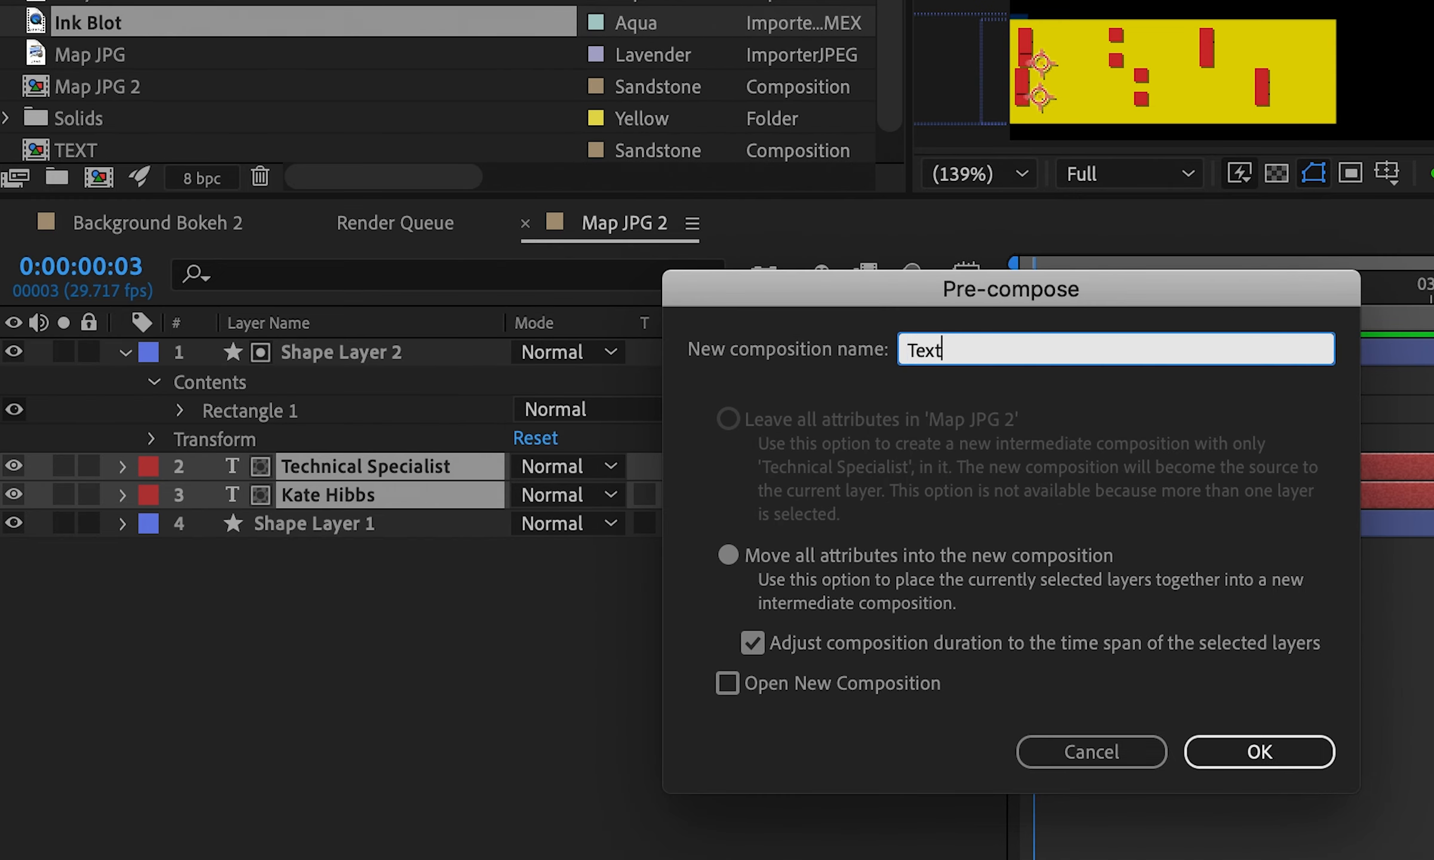
key(Return)
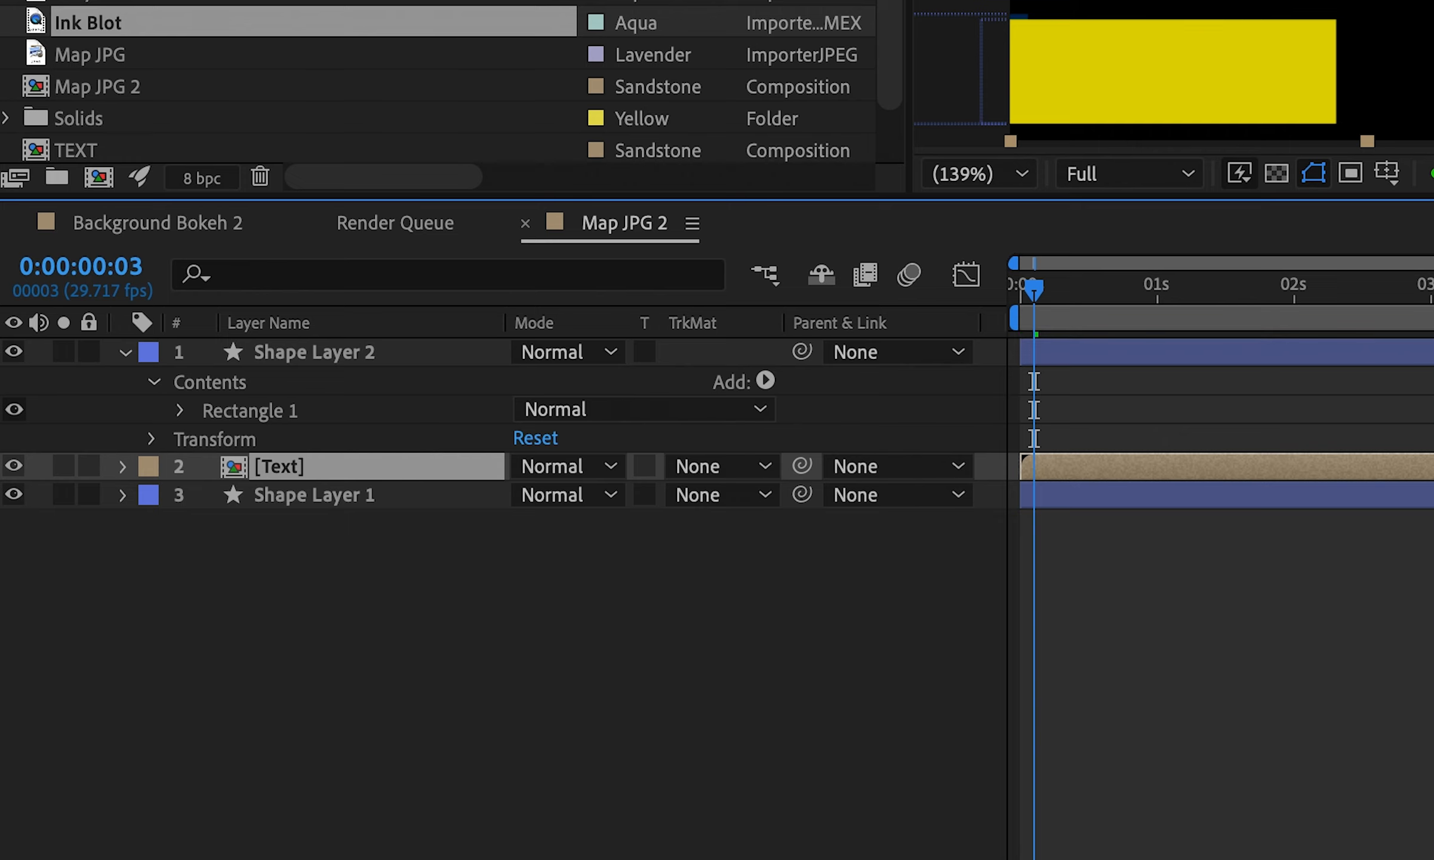
Parent Shape Layer 2 to Shape Layer 1 and rename it 'Matte'
click(405, 585)
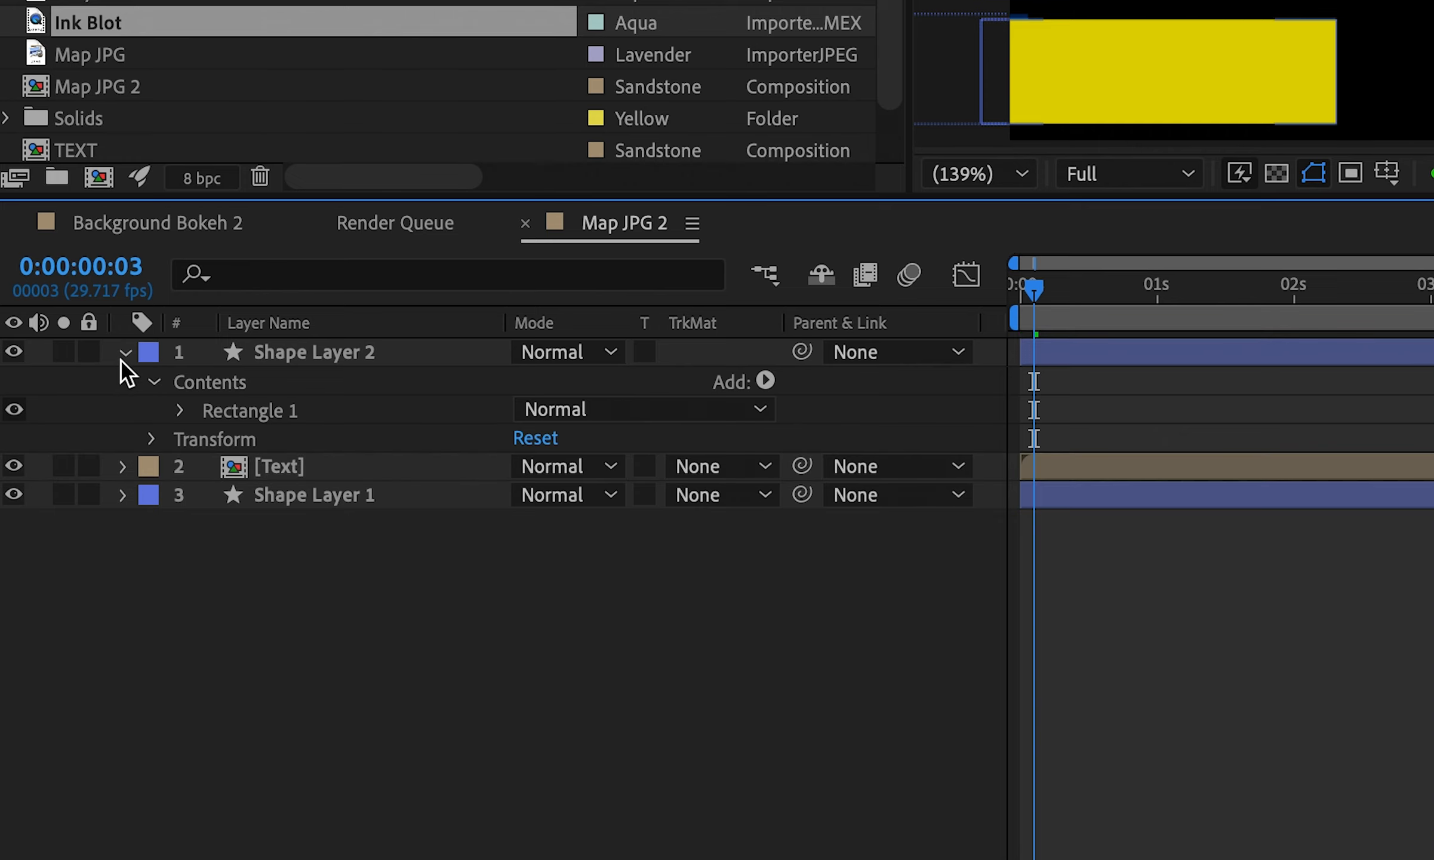
click(124, 353)
drag(799, 353, 352, 421)
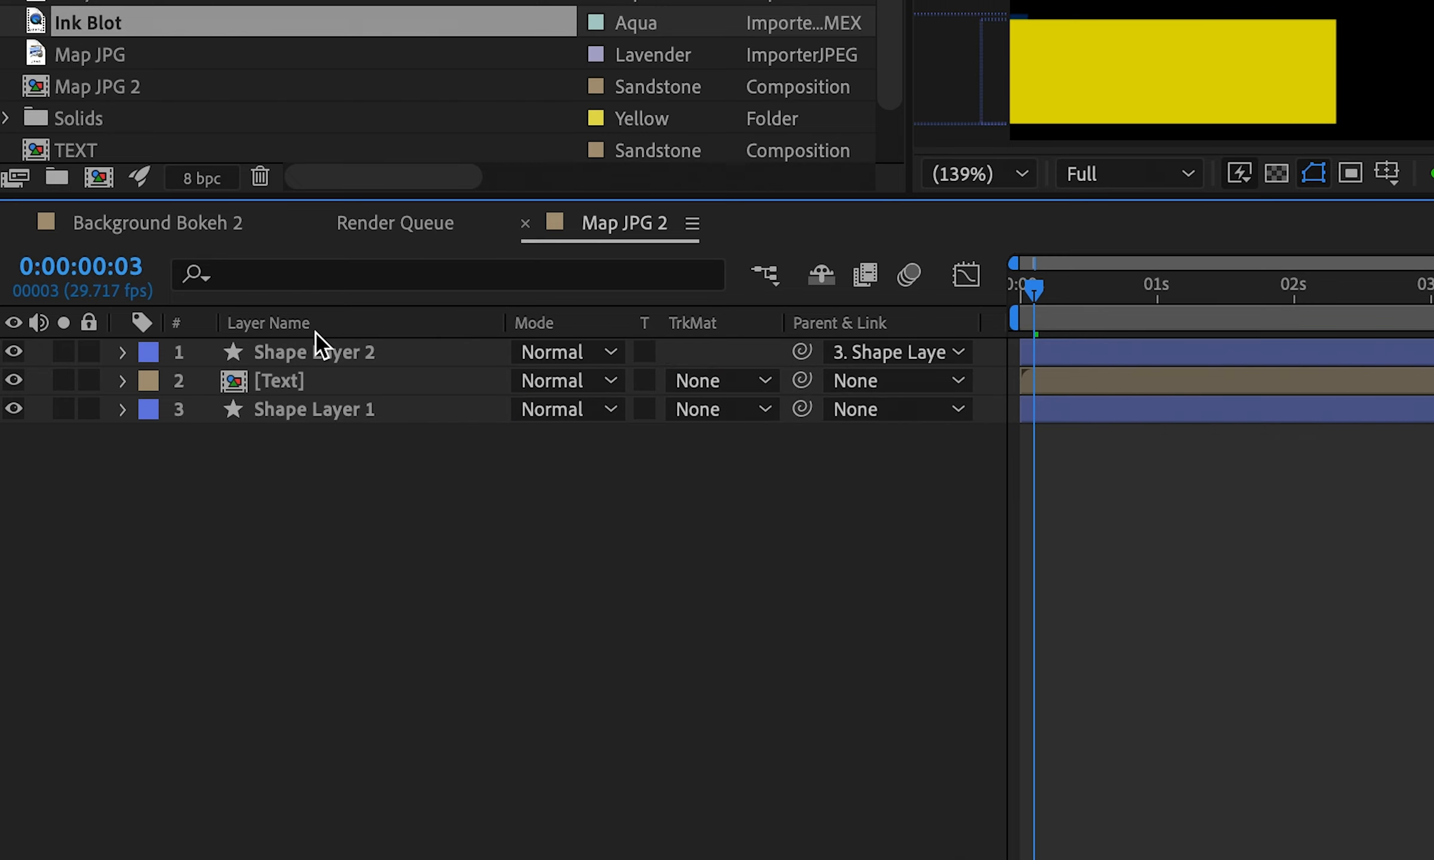
right_click(303, 352)
click(432, 831)
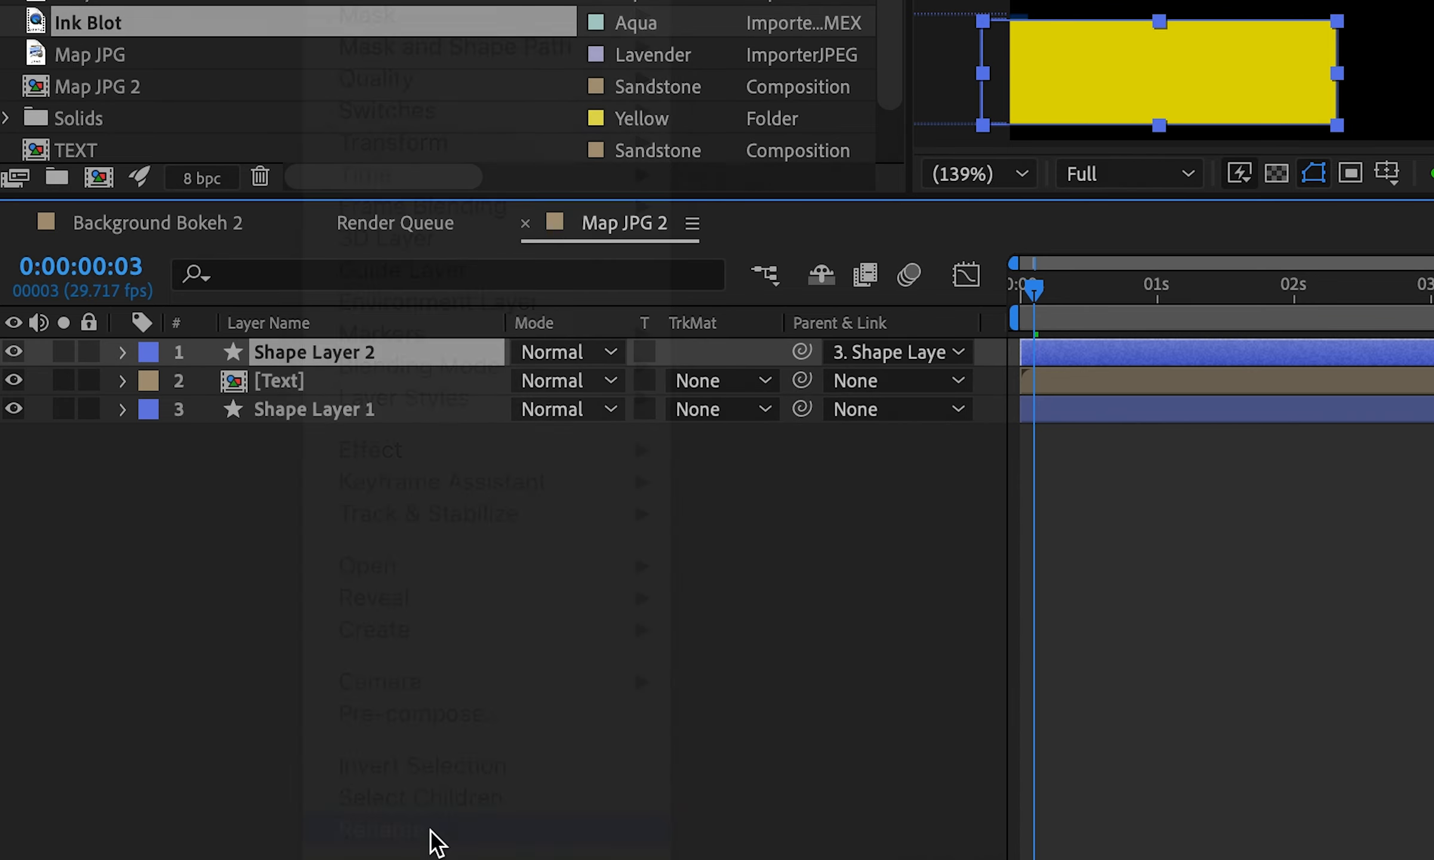
text(Matte)
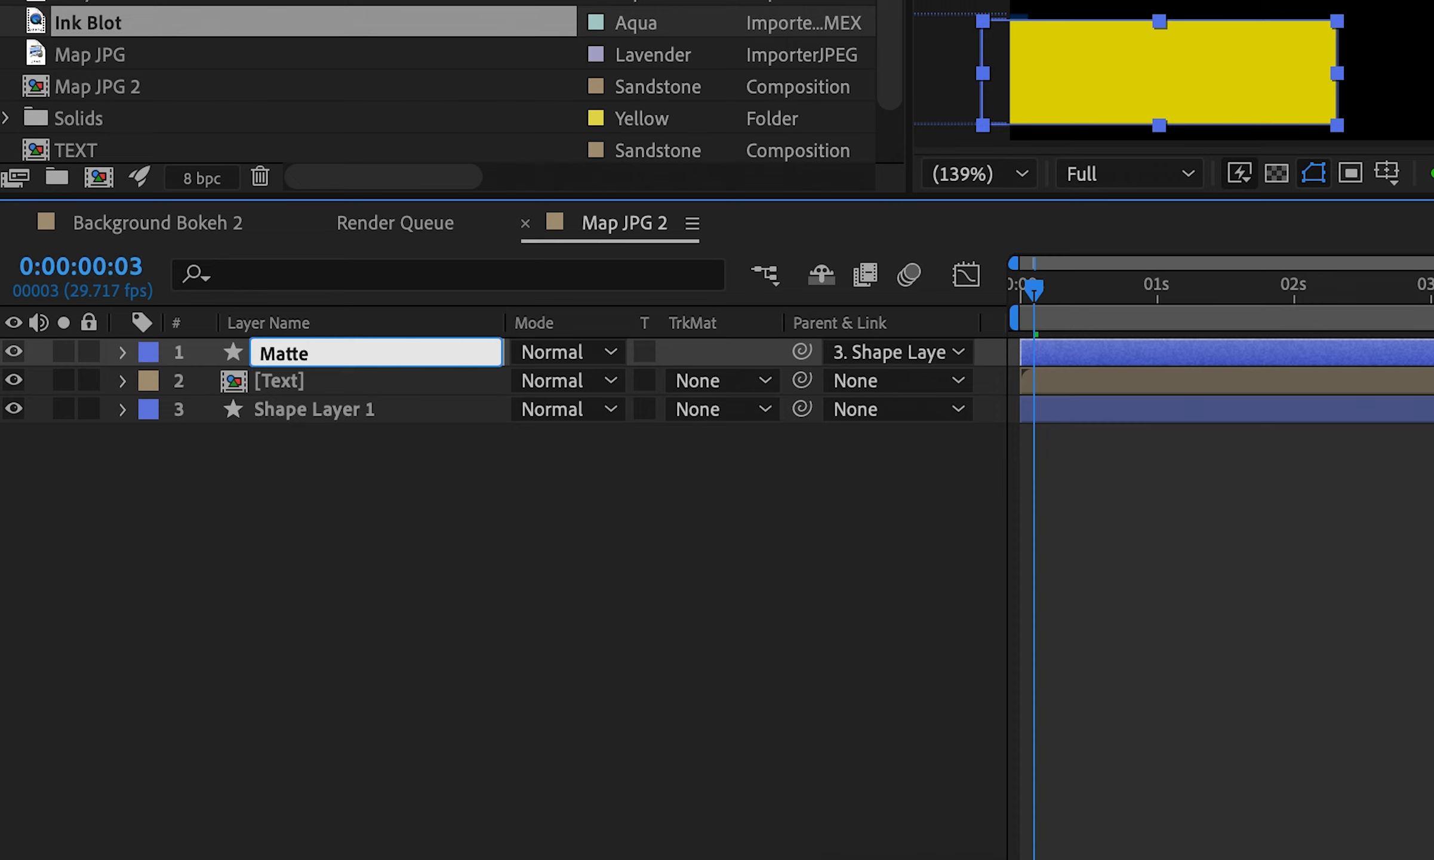
key(Return)
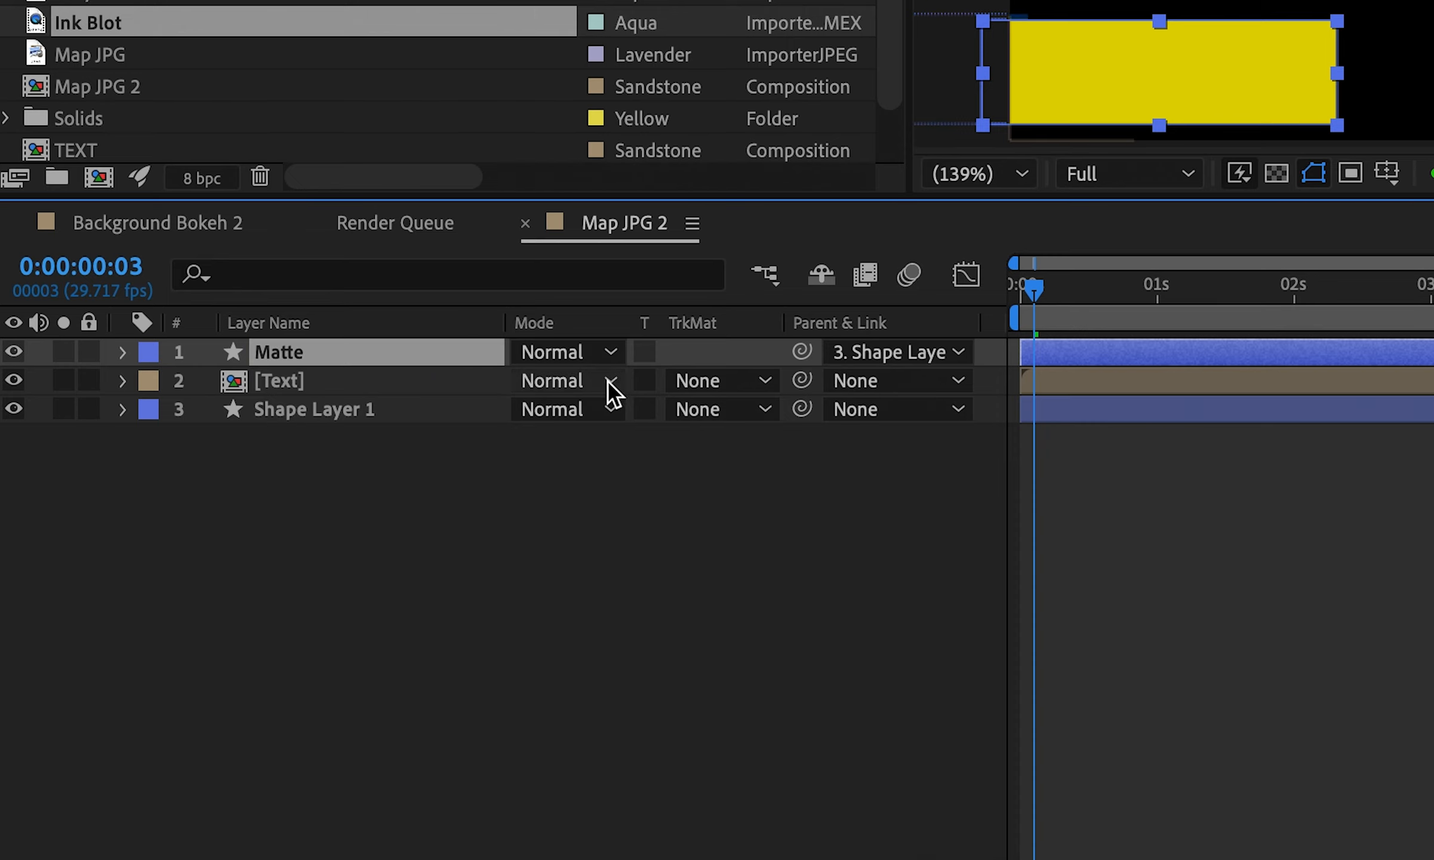
Set the Text layer's track matte to Alpha Matte 'Matte' and check frame 17
click(711, 381)
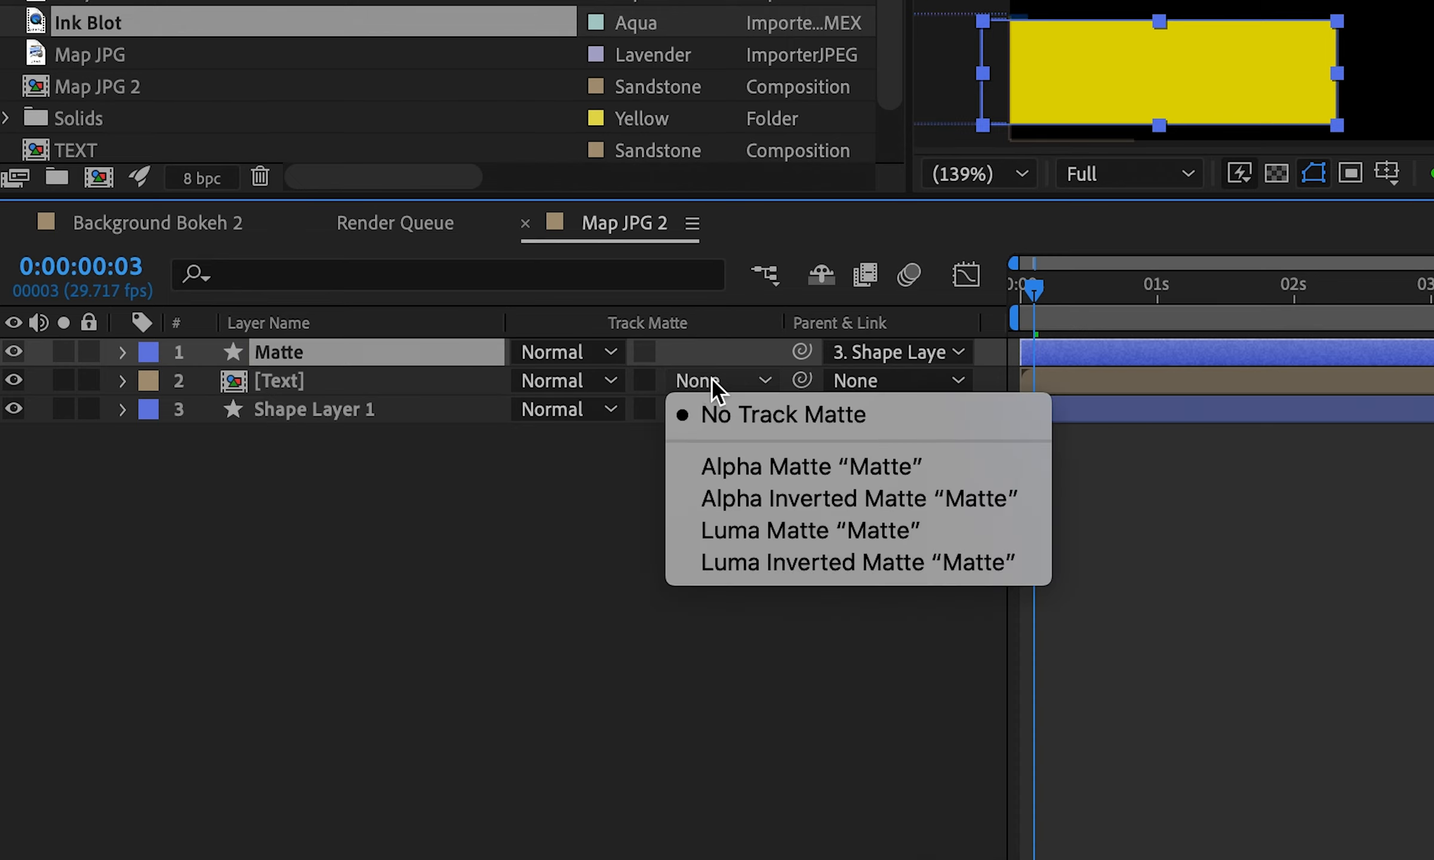
click(784, 468)
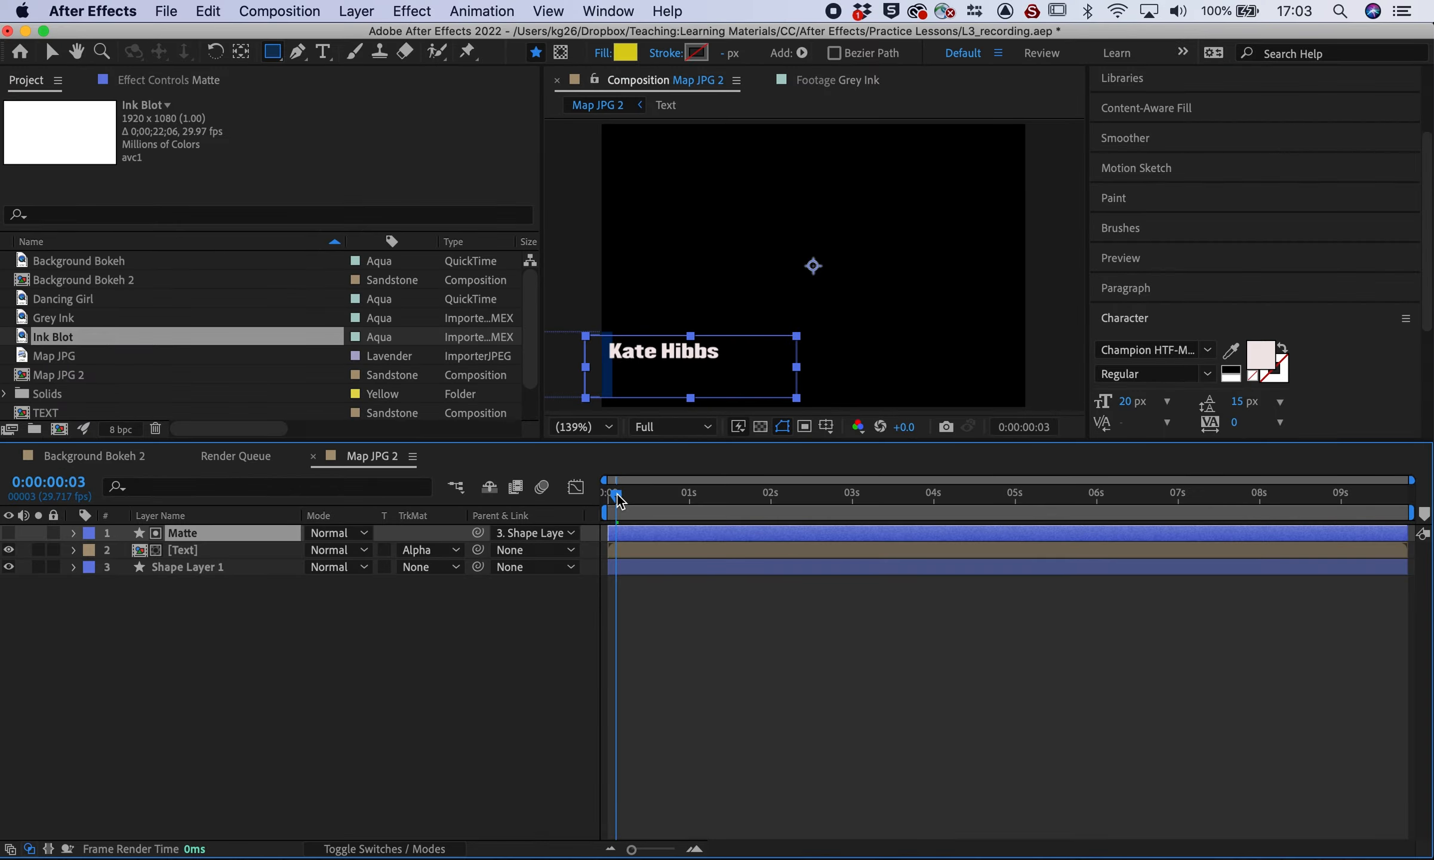
drag(618, 501, 668, 498)
Switch the Text layer to Alpha Inverted Matte 'Matte' and check the reveal at frame 6
click(434, 548)
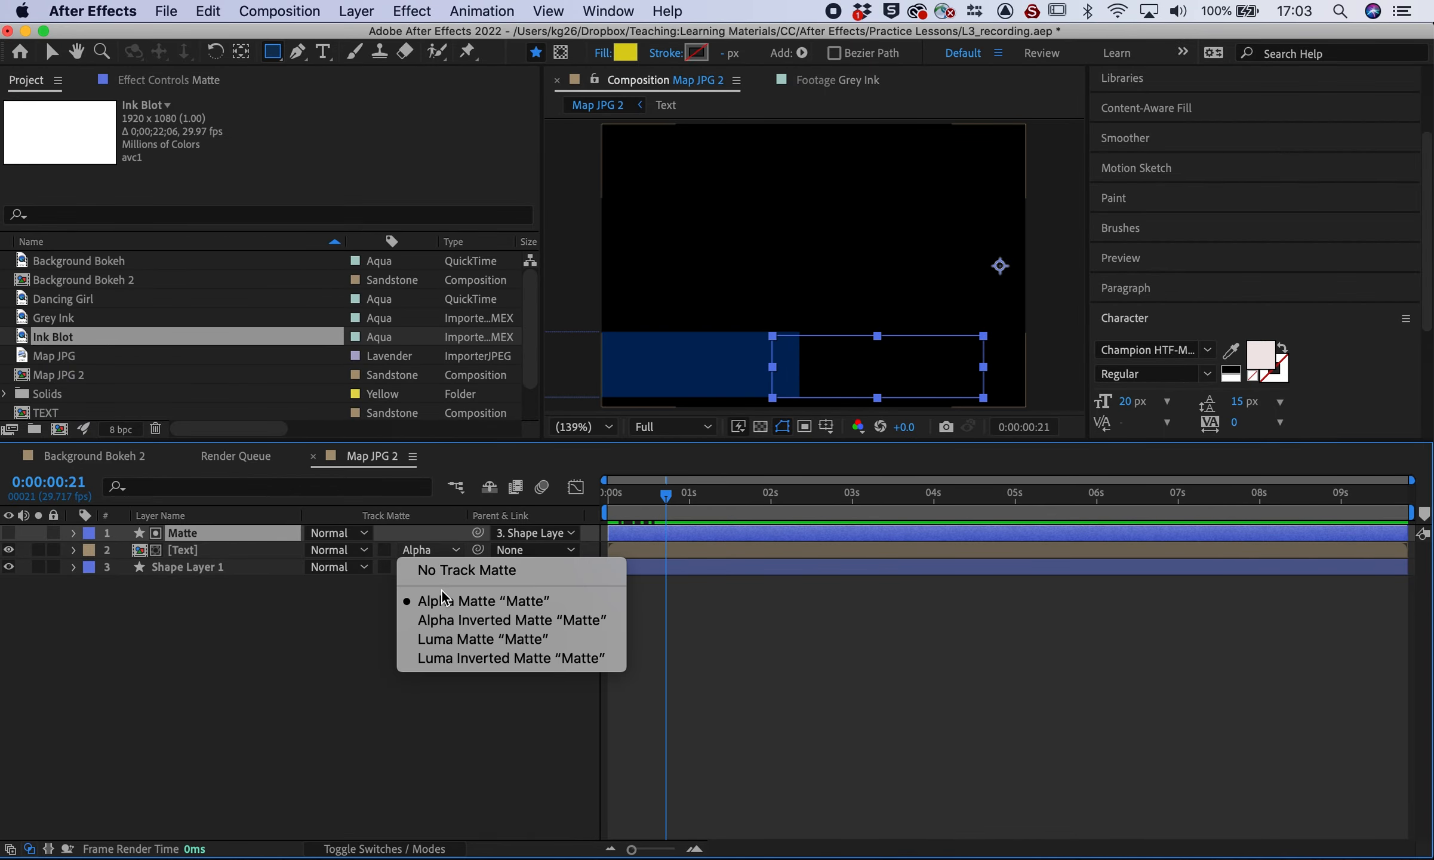
click(441, 618)
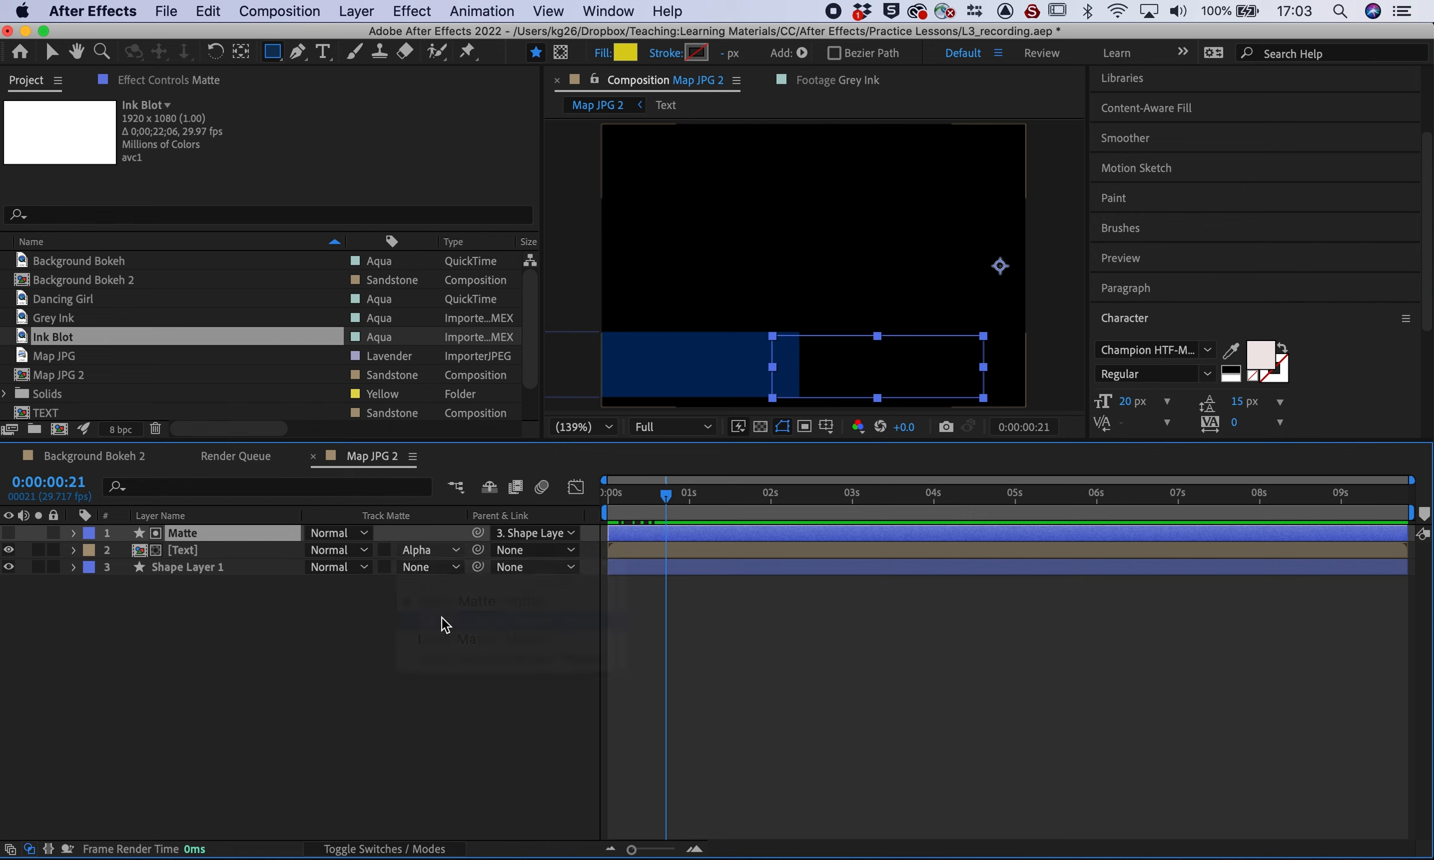
mouse_move(651, 502)
mouse_down()
mouse_move(609, 504)
mouse_move(648, 506)
mouse_up()
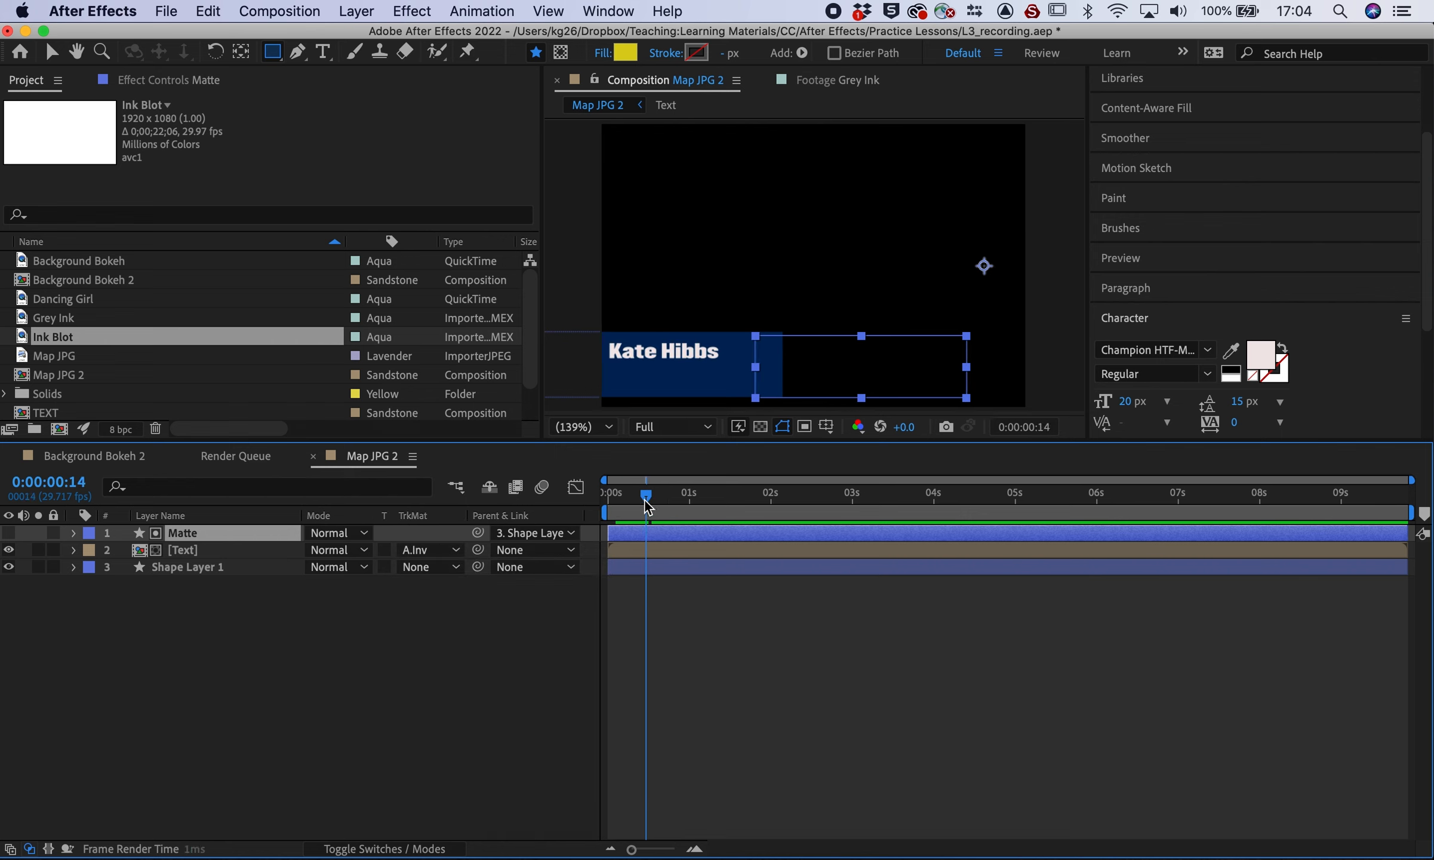
click(73, 550)
Open the Text pre-comp and hide Shape Layer 2 inside it
double_click(141, 556)
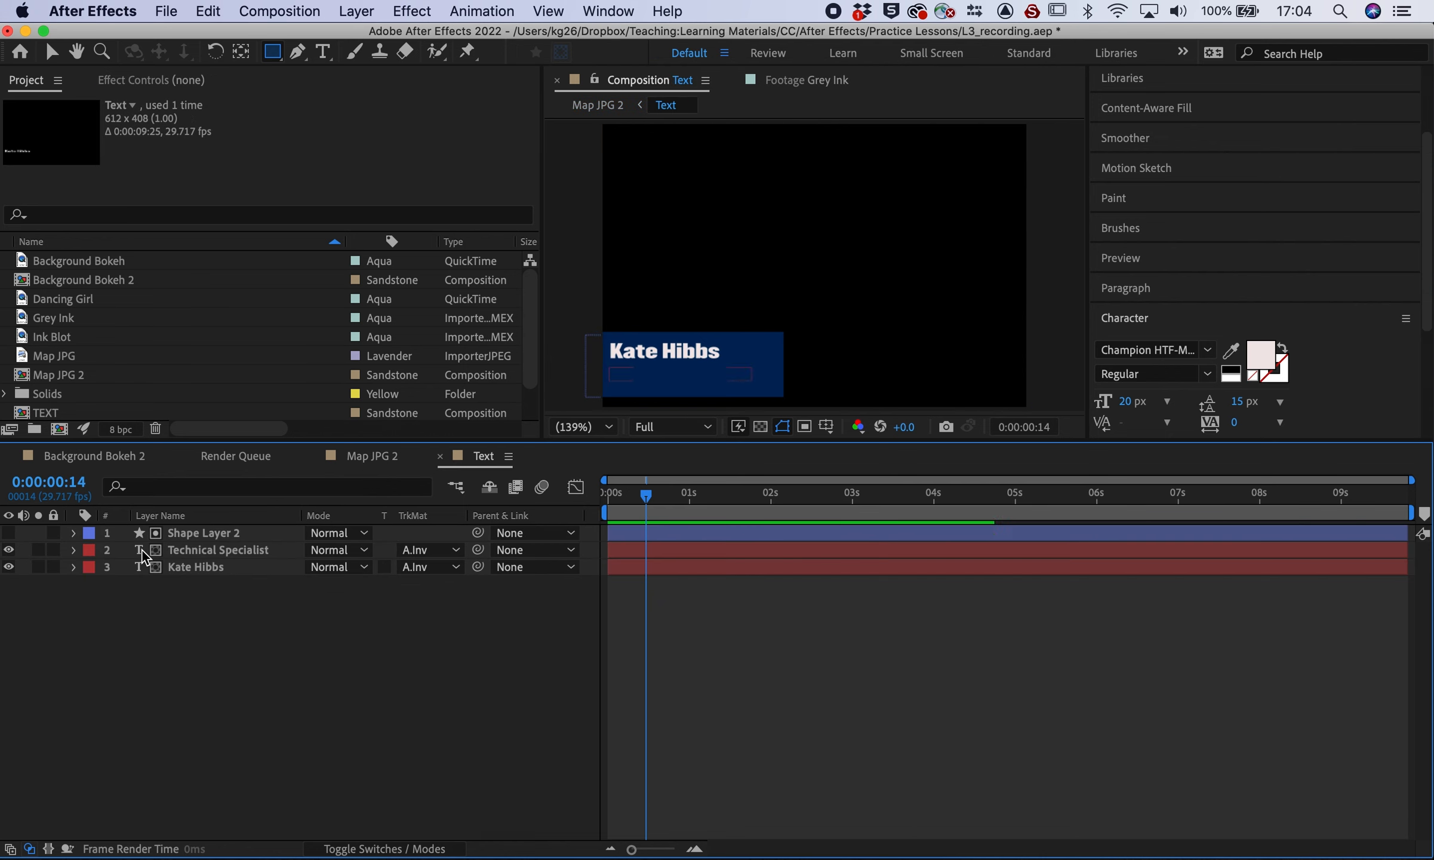
click(9, 532)
click(7, 547)
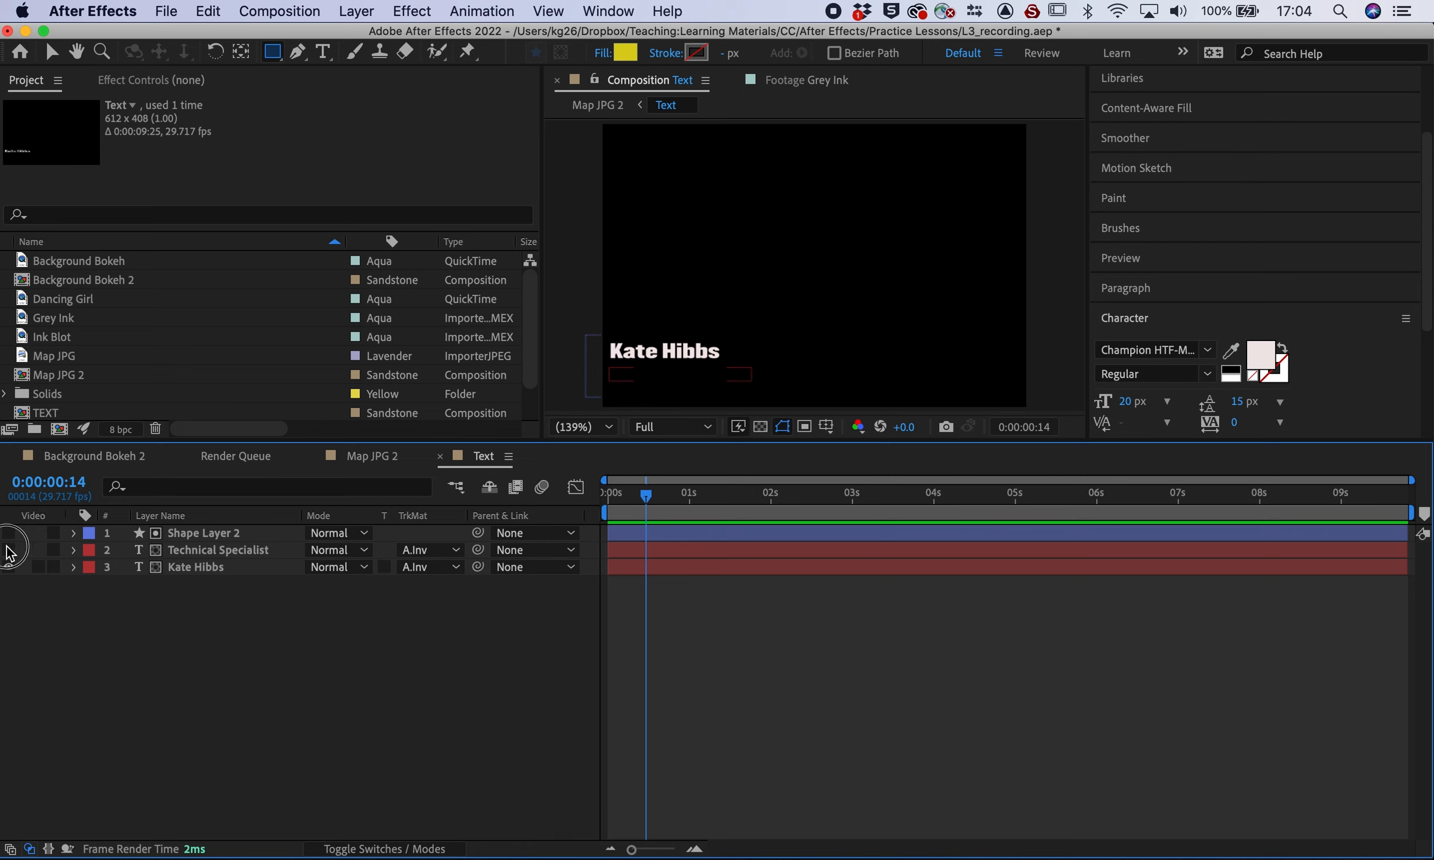
Set both Technical Specialist's and the name layer's track matte to None
click(428, 557)
click(428, 577)
click(423, 566)
click(431, 589)
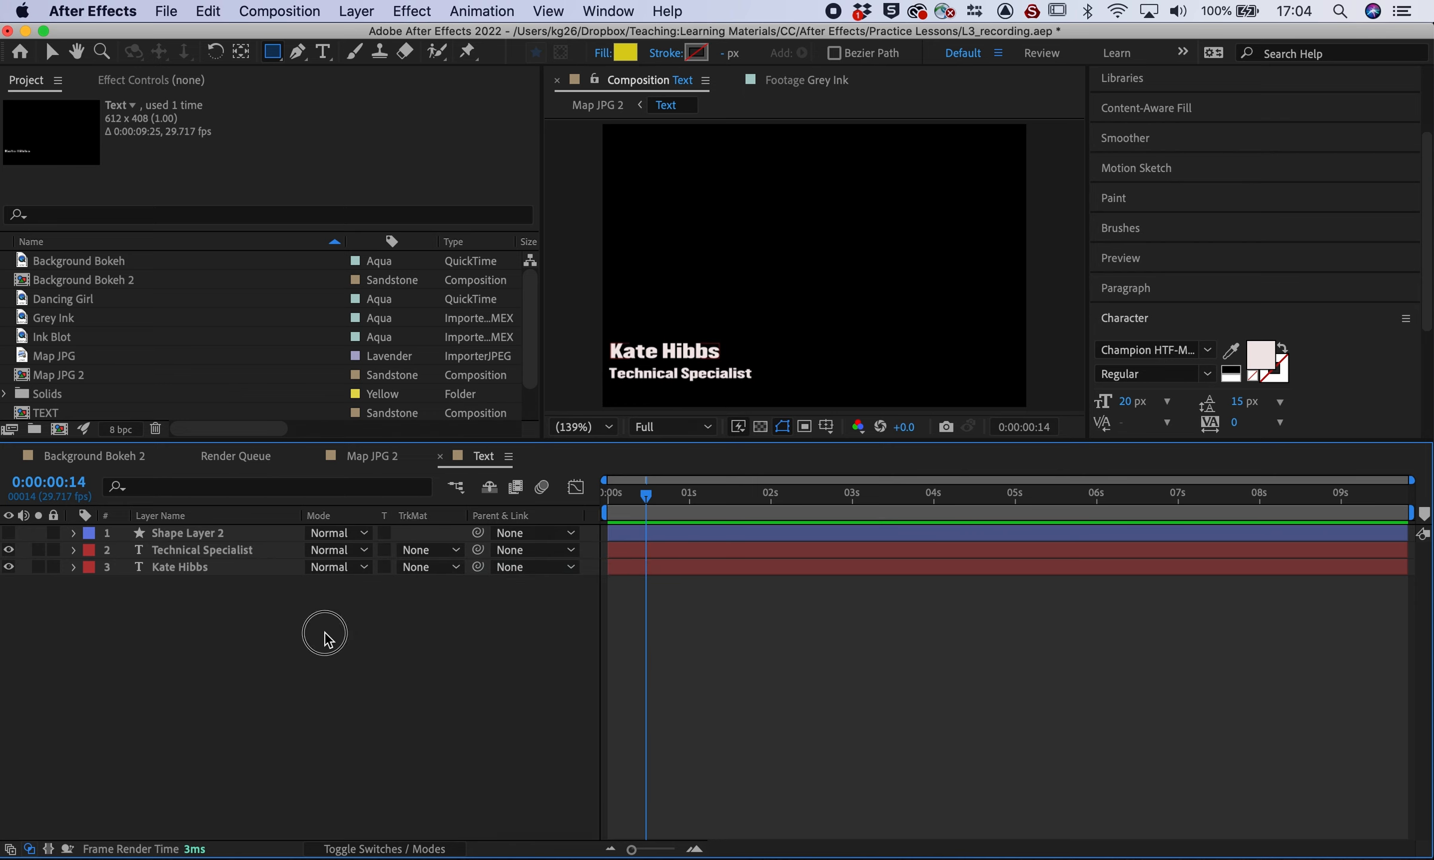
click(223, 530)
click(225, 661)
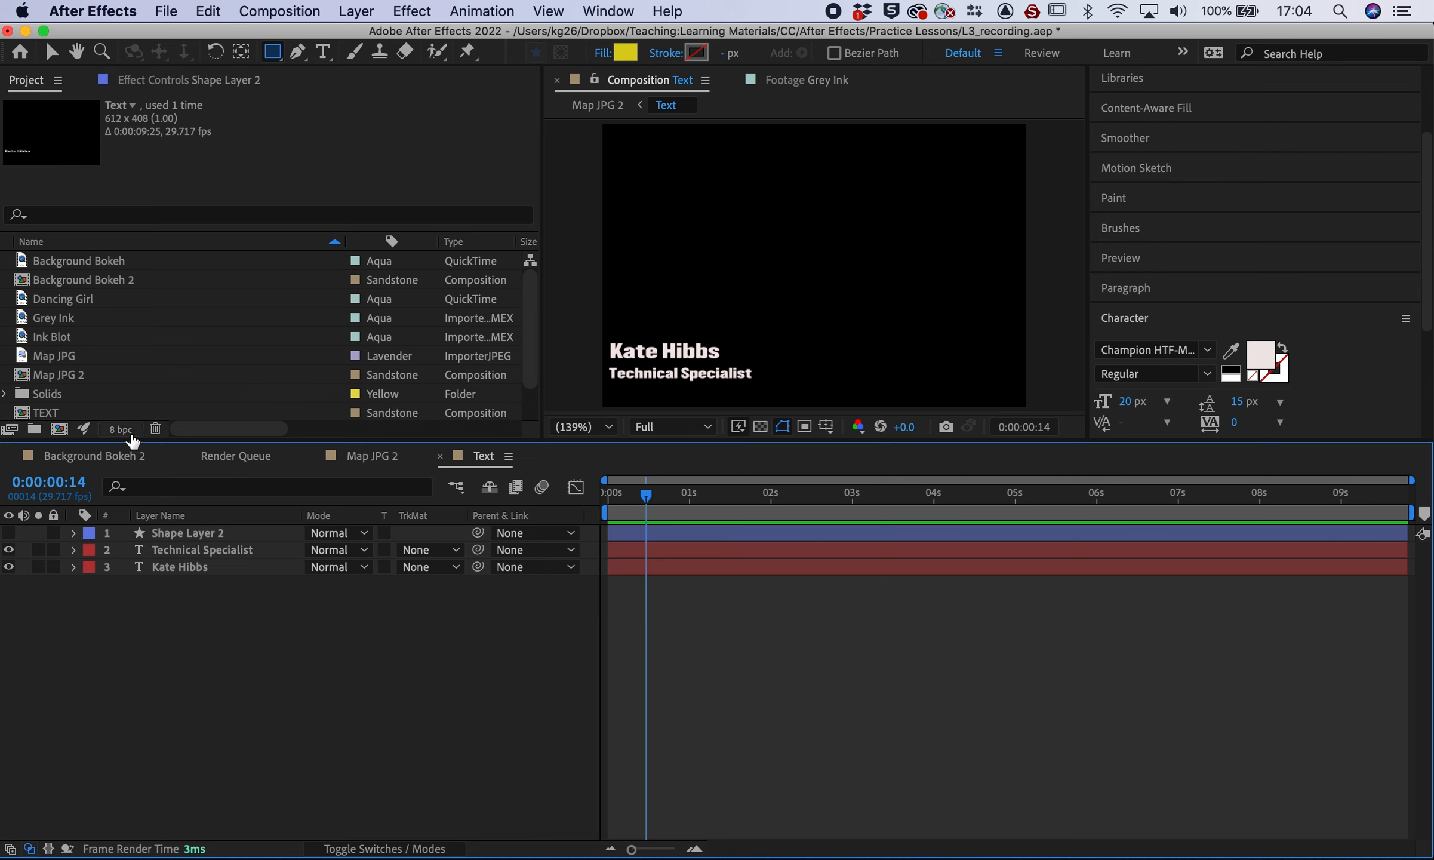
Return to the Map JPG 2 composition
click(399, 459)
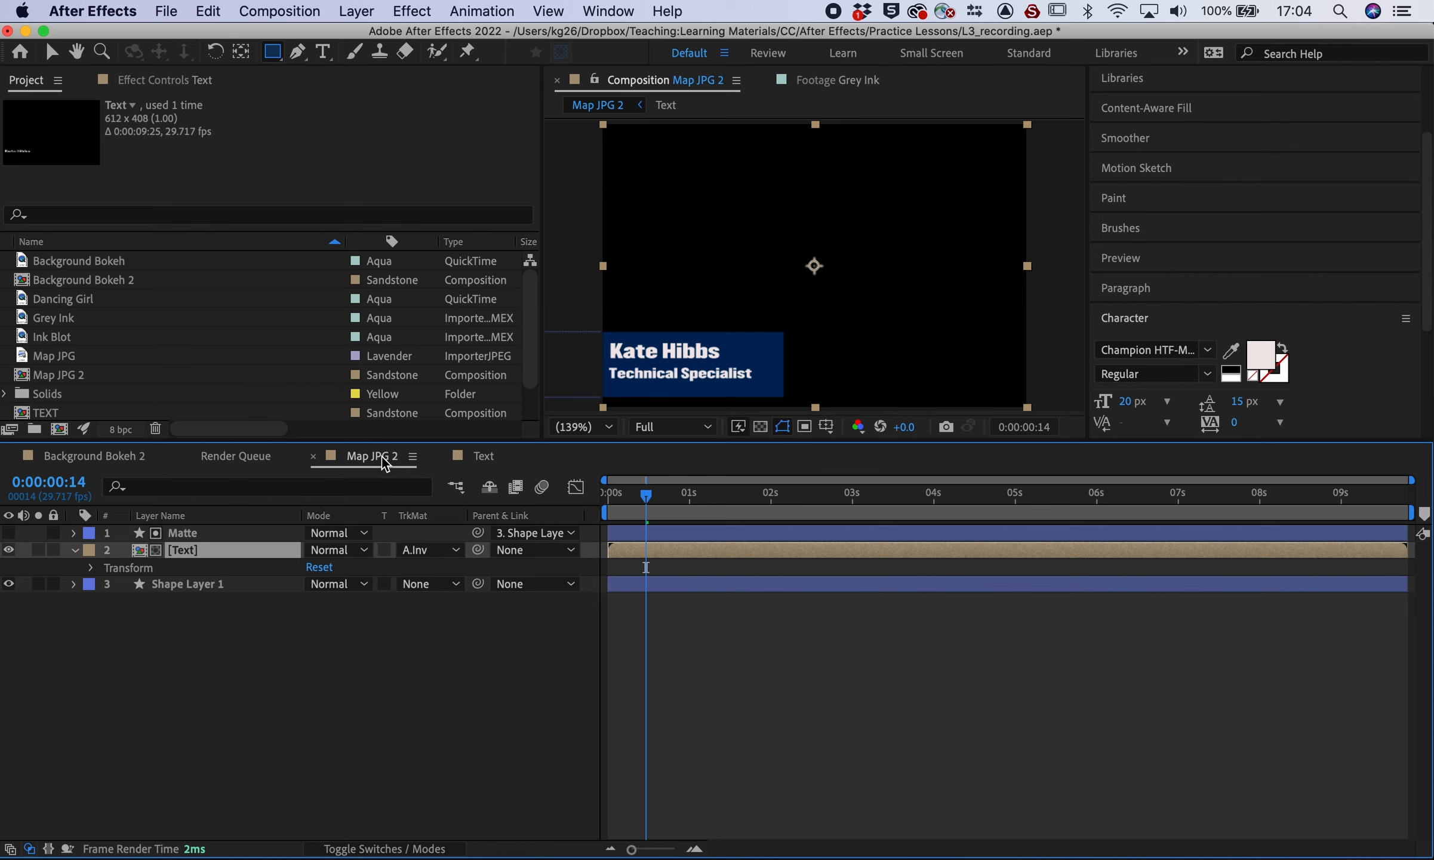
click(336, 709)
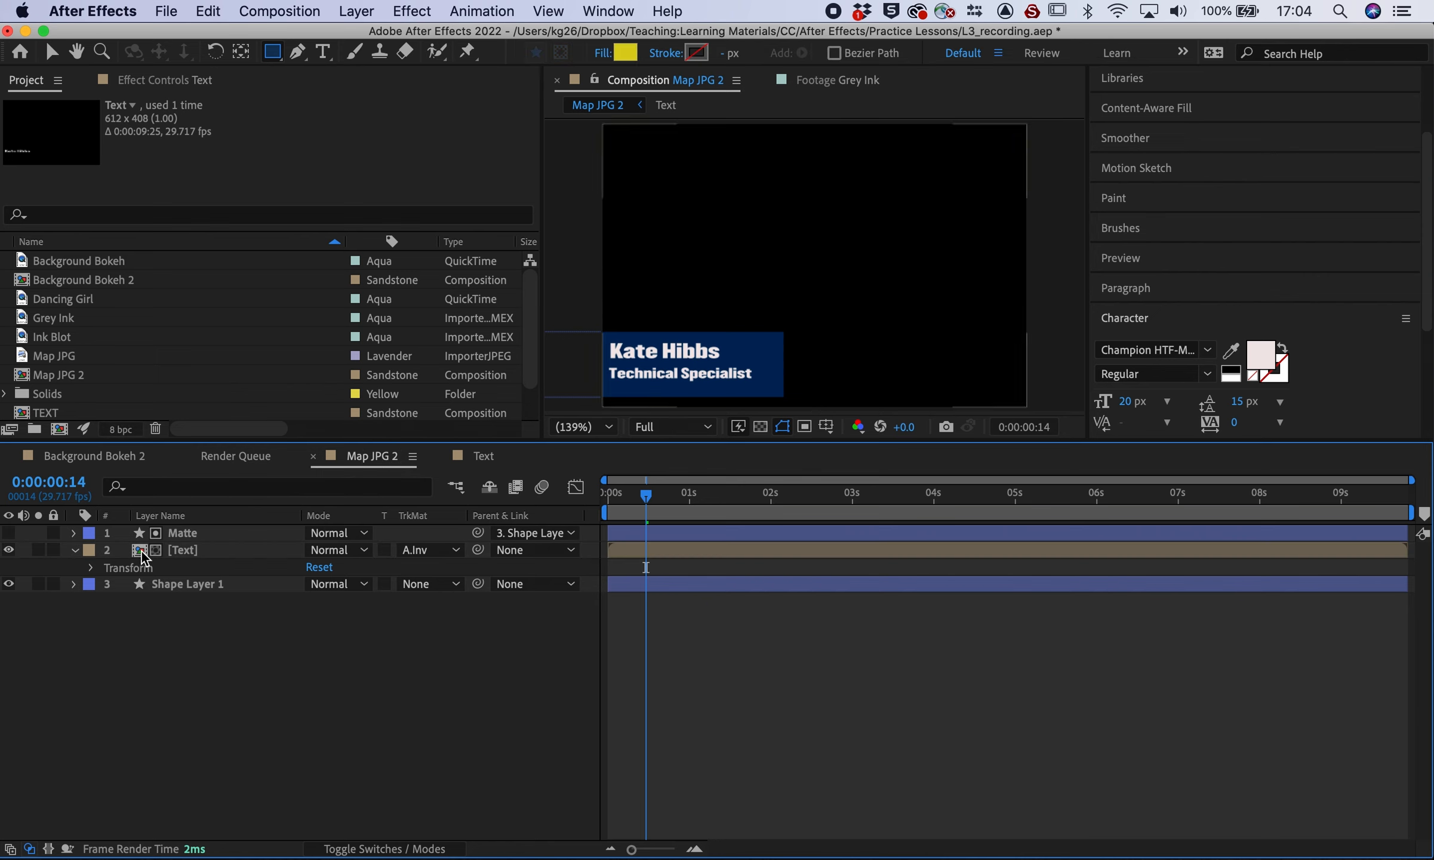
click(483, 457)
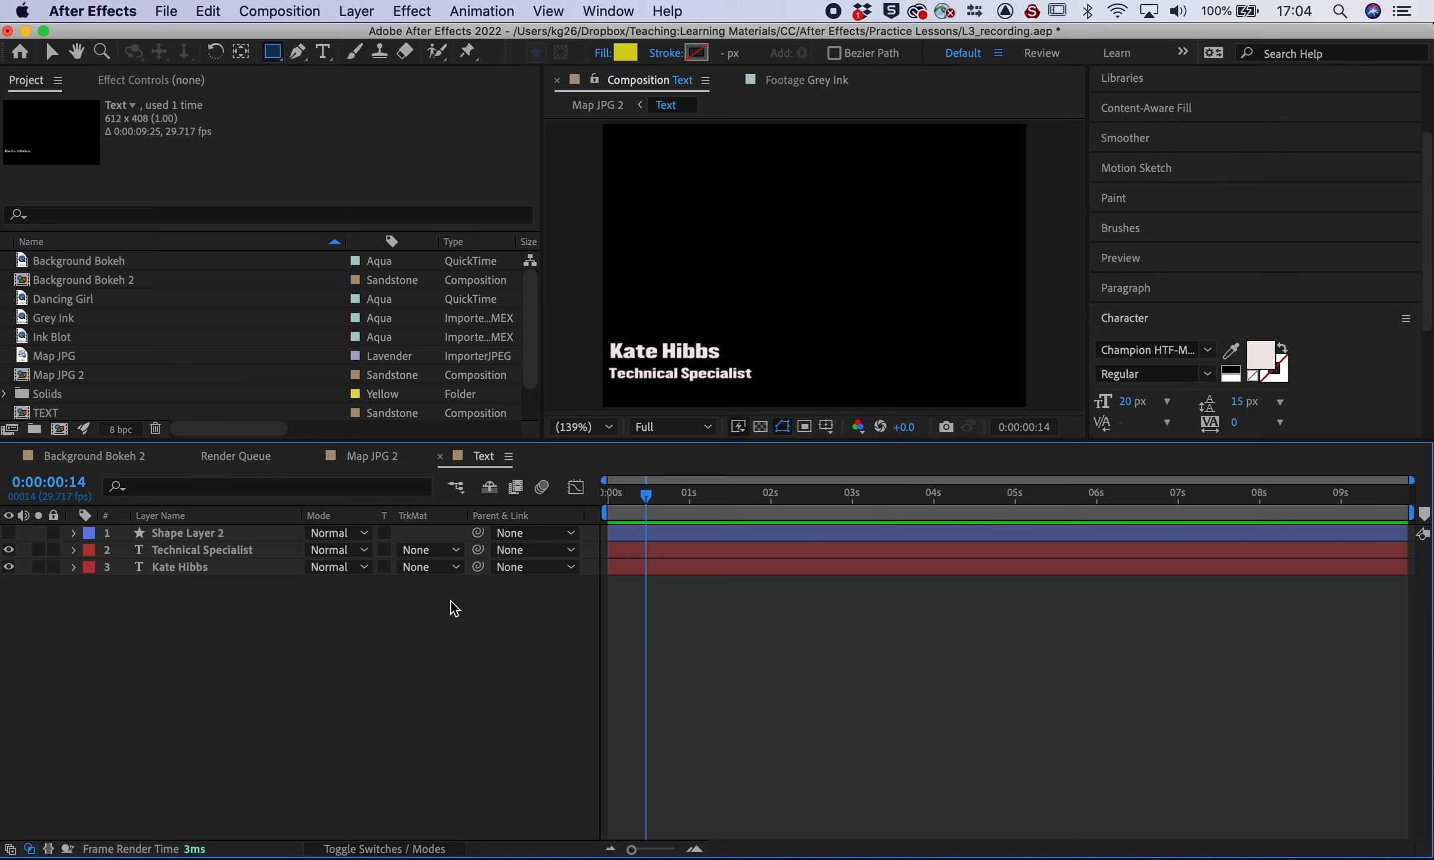
click(373, 456)
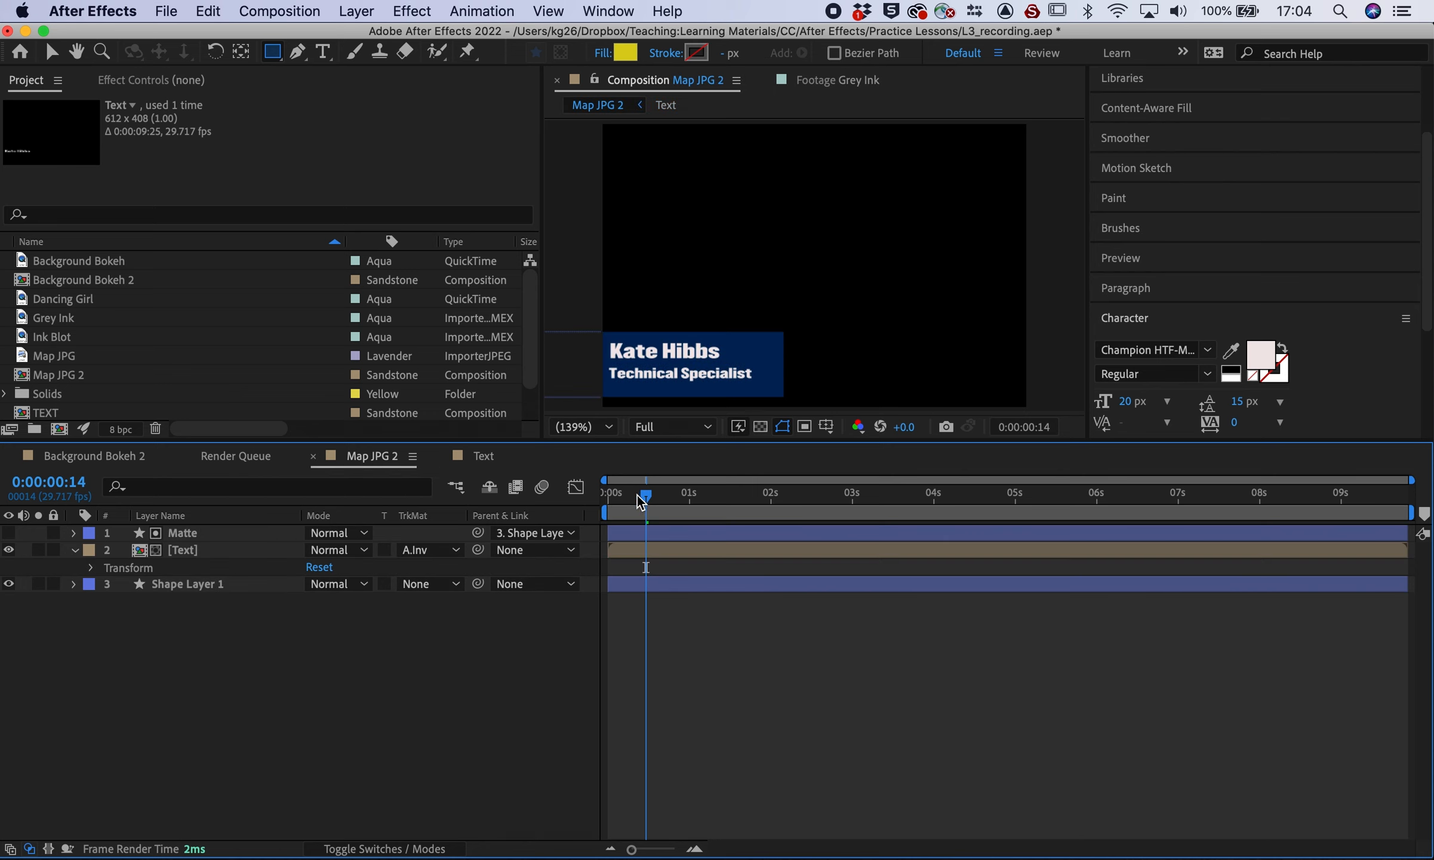
Make the Matte layer visible, reposition the yellow rectangle at frame 5, then hide it again
mouse_move(646, 500)
mouse_down()
mouse_move(613, 500)
mouse_move(643, 499)
mouse_up()
click(8, 532)
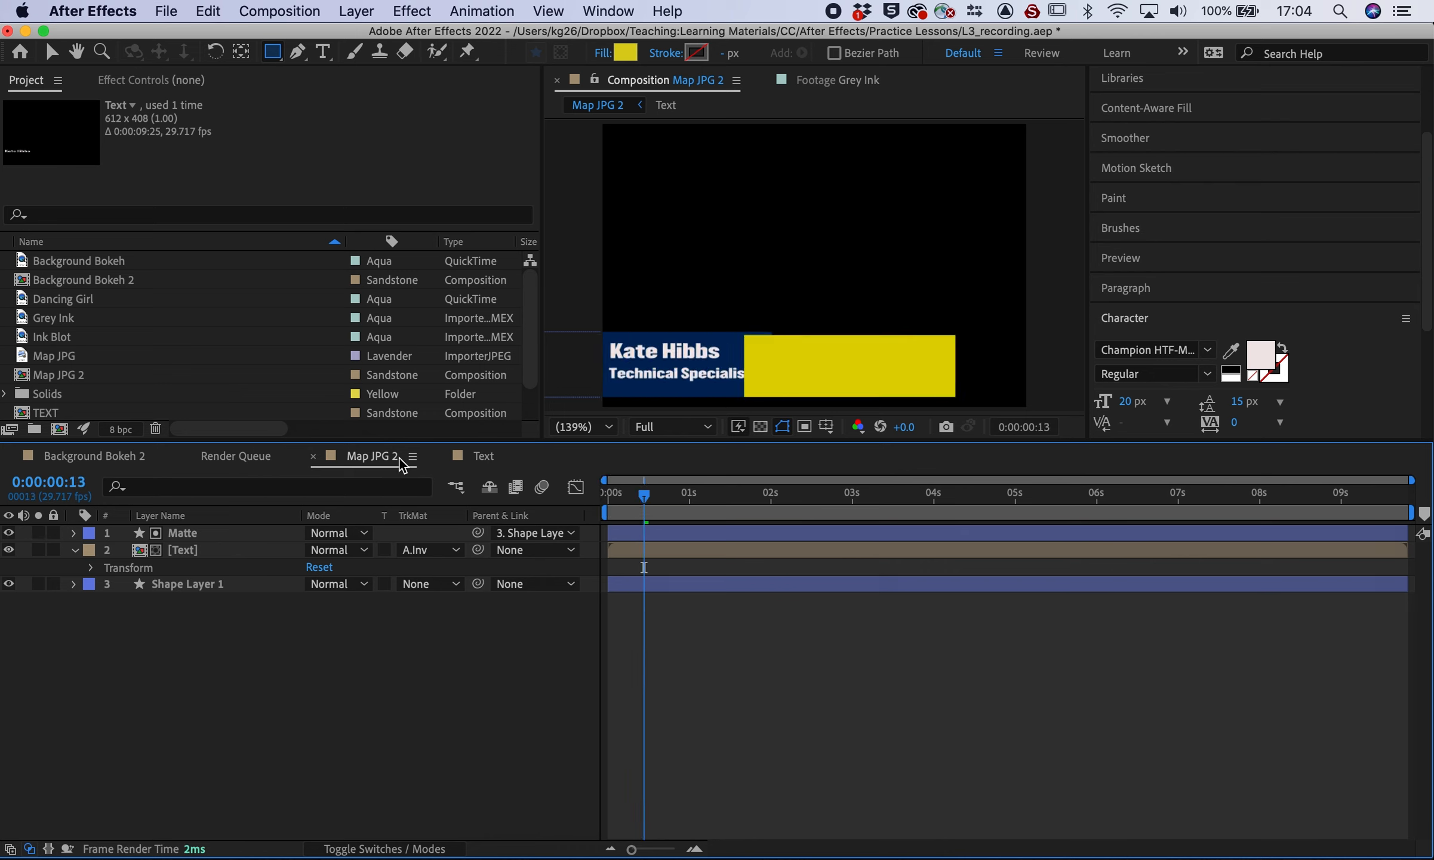
drag(643, 495, 623, 497)
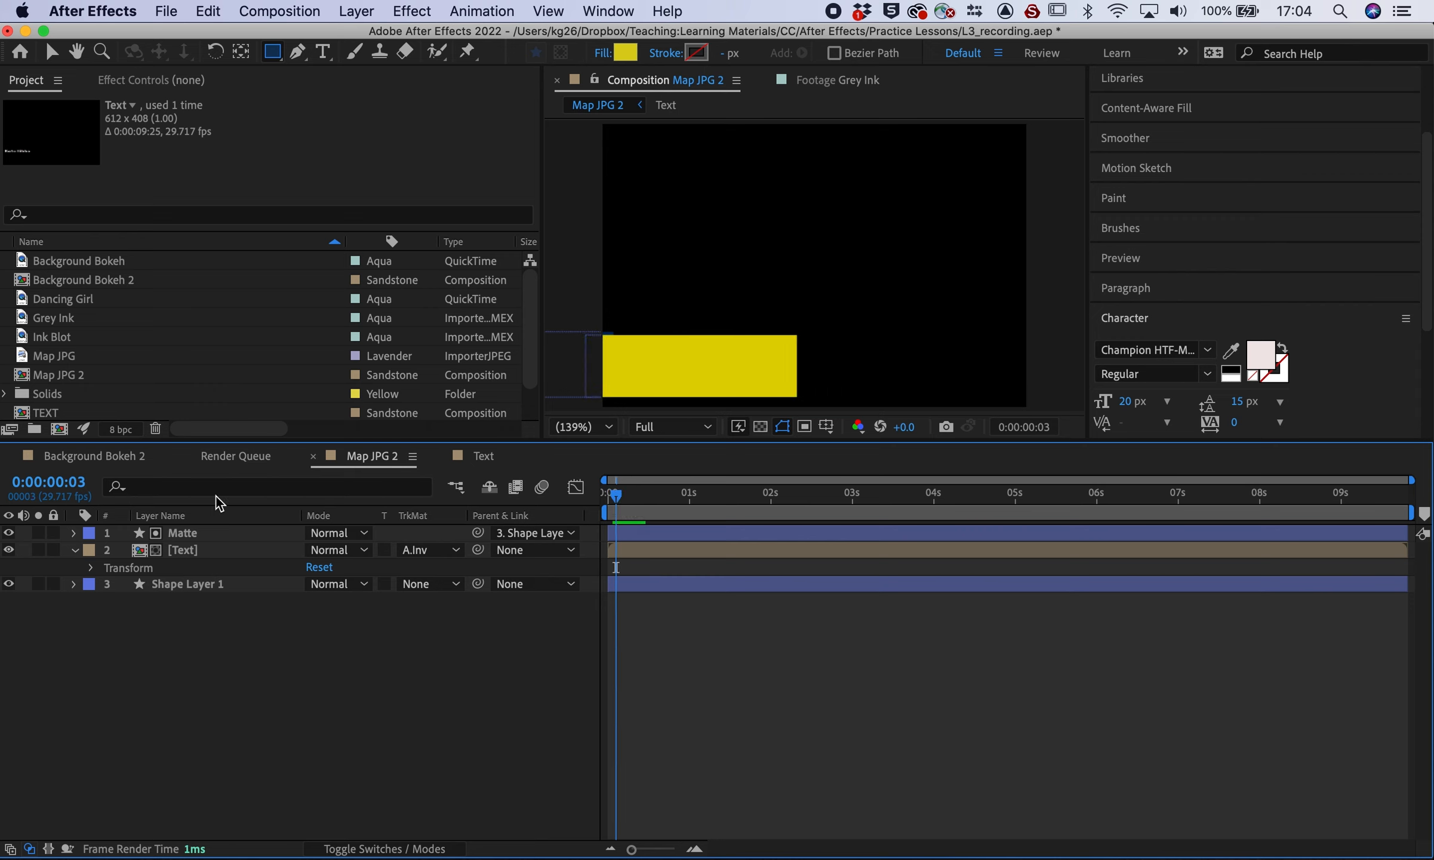
click(51, 52)
drag(749, 370, 703, 368)
click(617, 498)
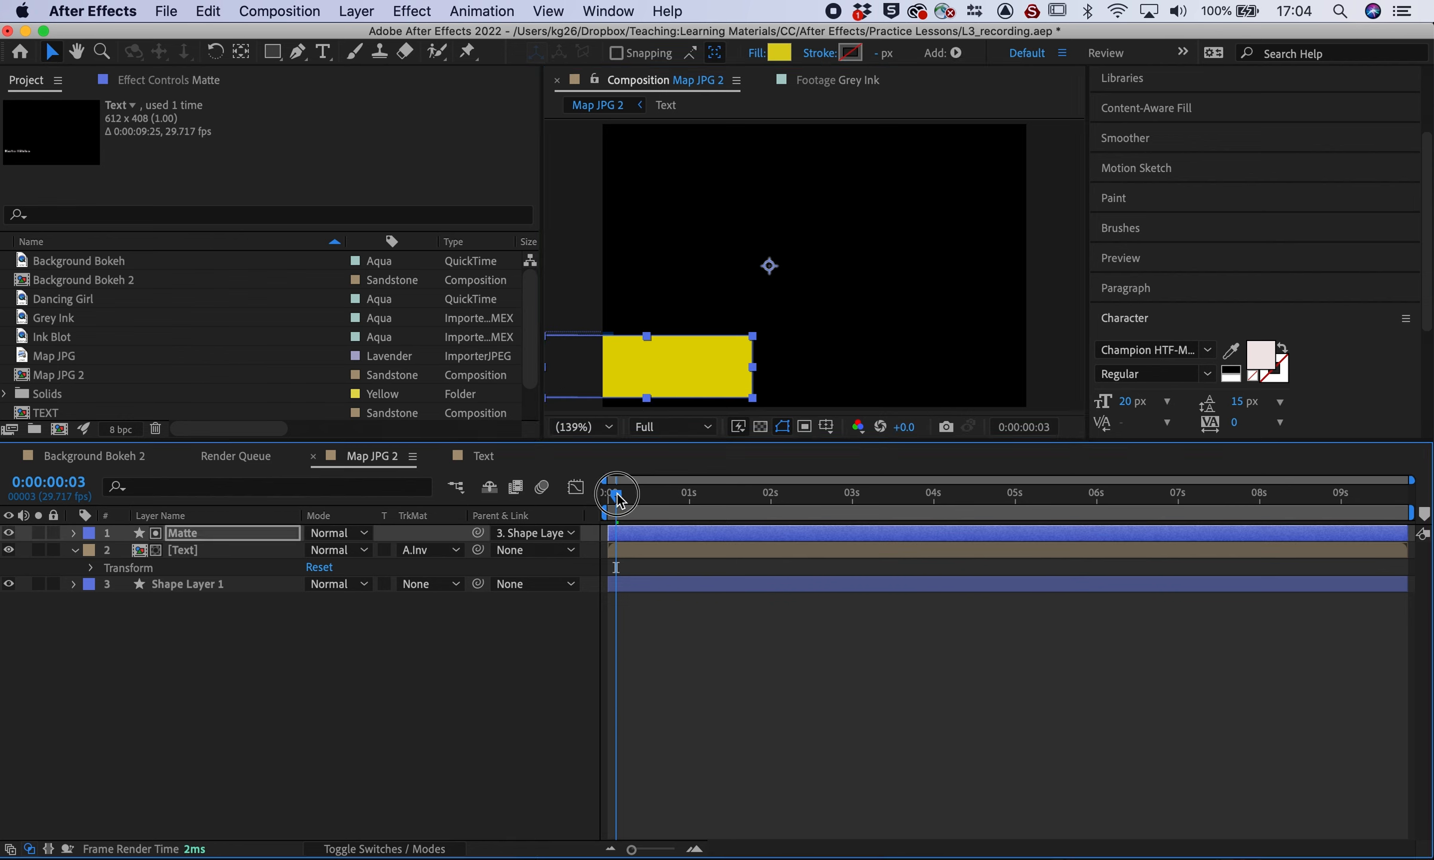
click(9, 533)
Preview the reveal and nudge the Matte right until Technical Specialist is uncovered by frame 16
key(space)
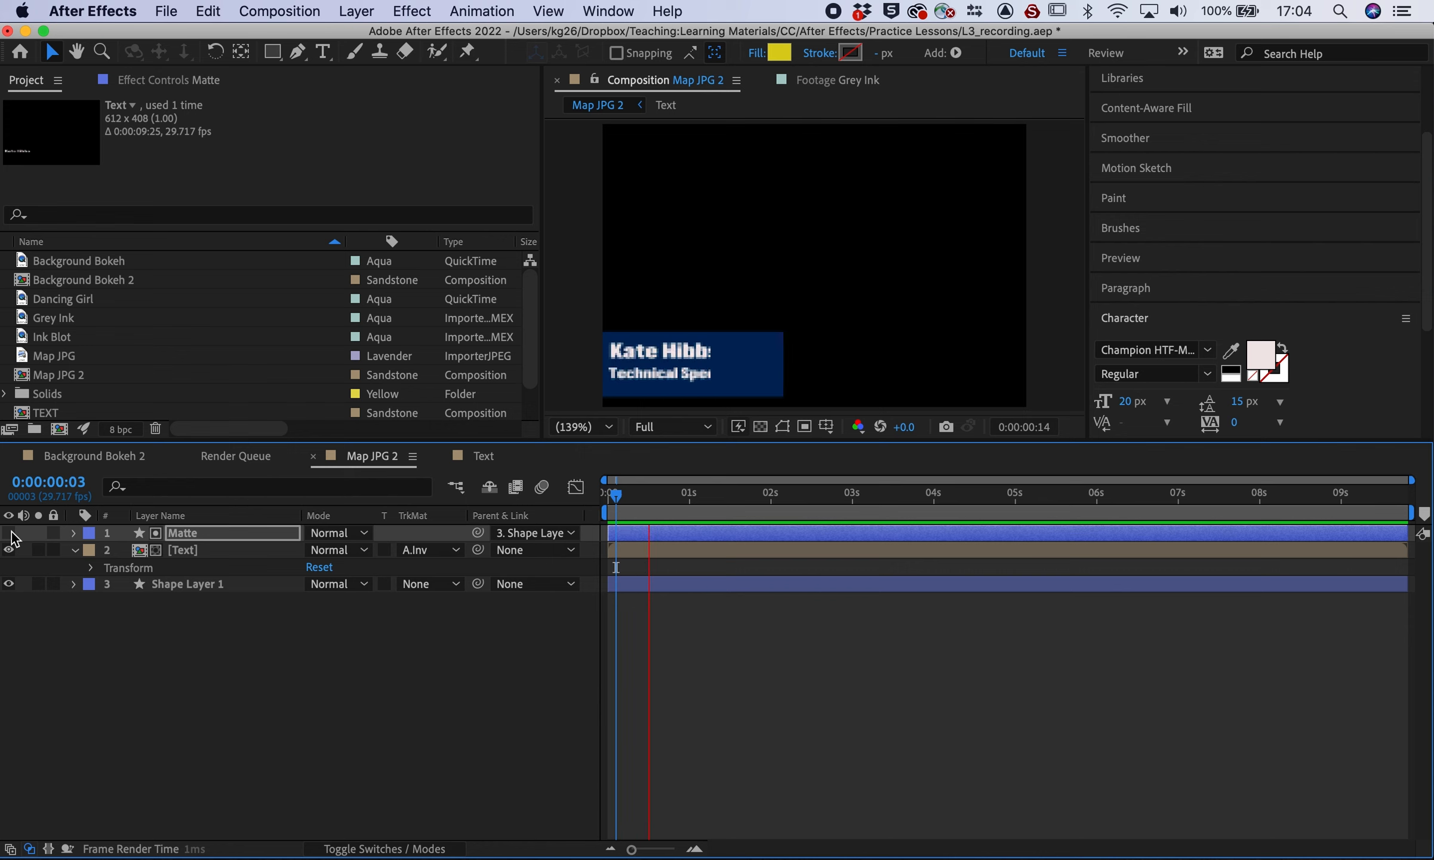
click(708, 533)
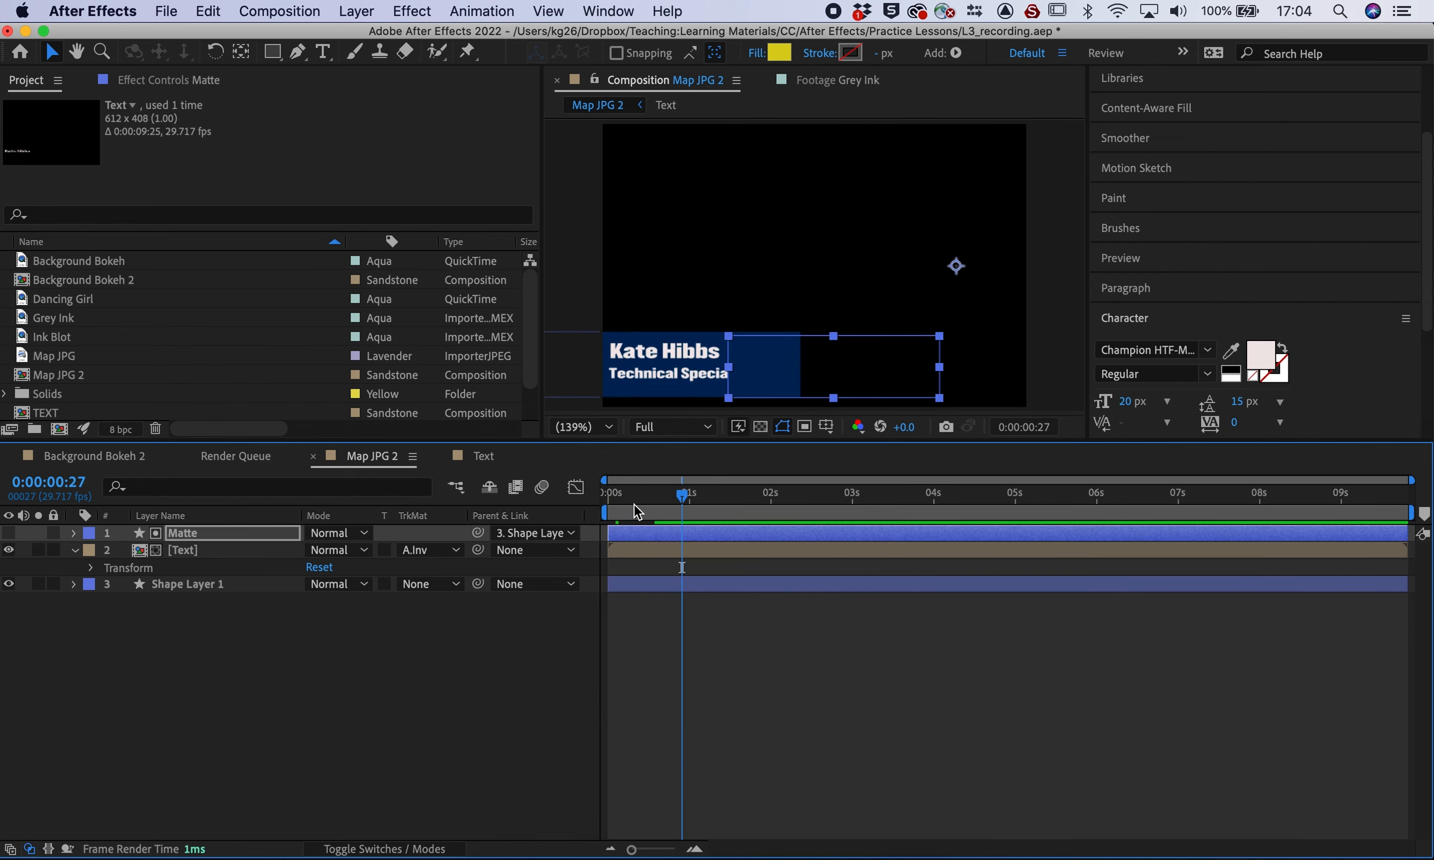
drag(887, 361, 933, 360)
mouse_move(664, 498)
mouse_down()
mouse_move(609, 495)
mouse_move(679, 498)
mouse_up()
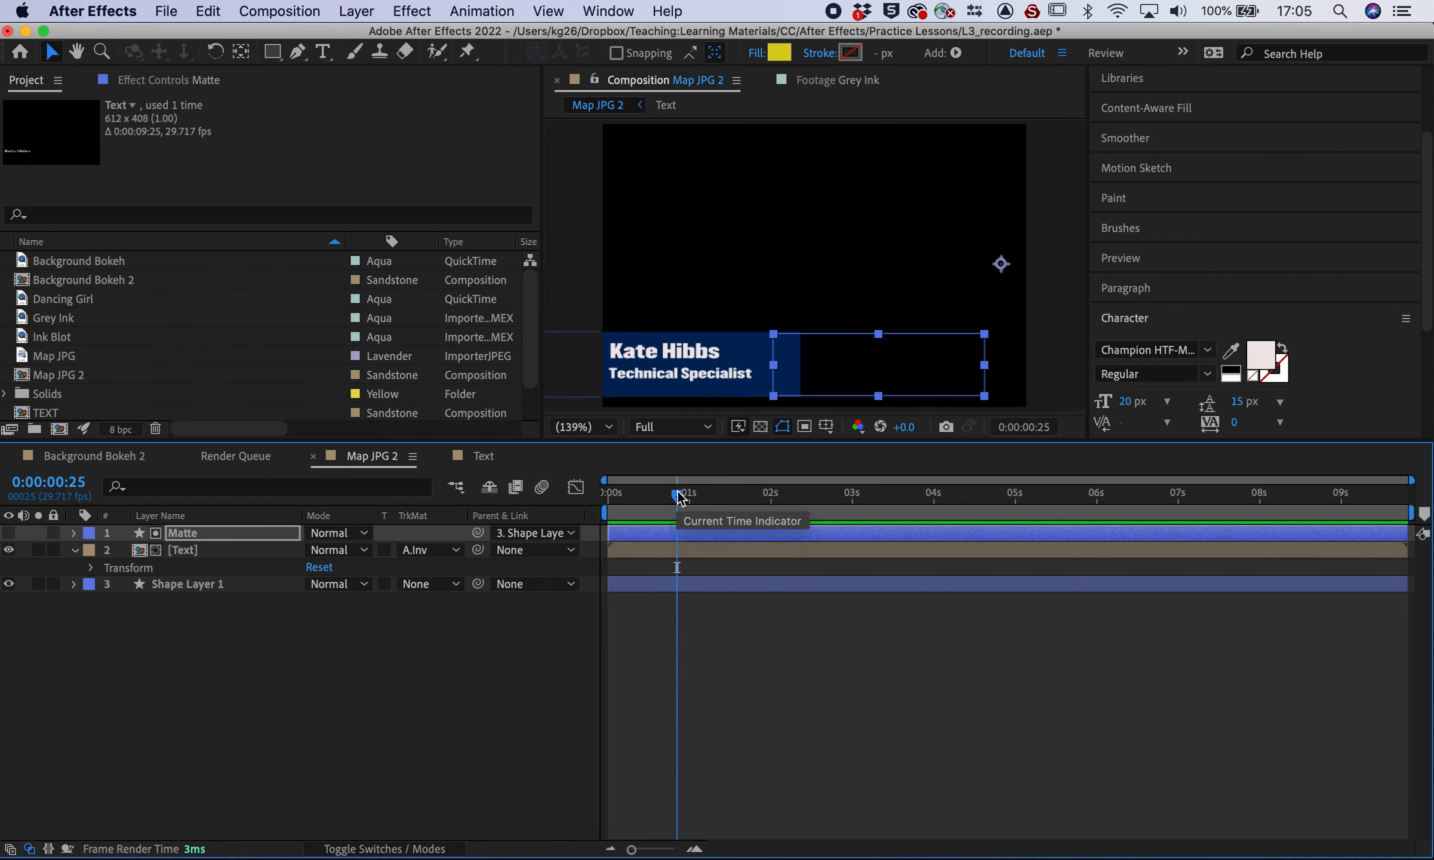
drag(890, 365, 912, 366)
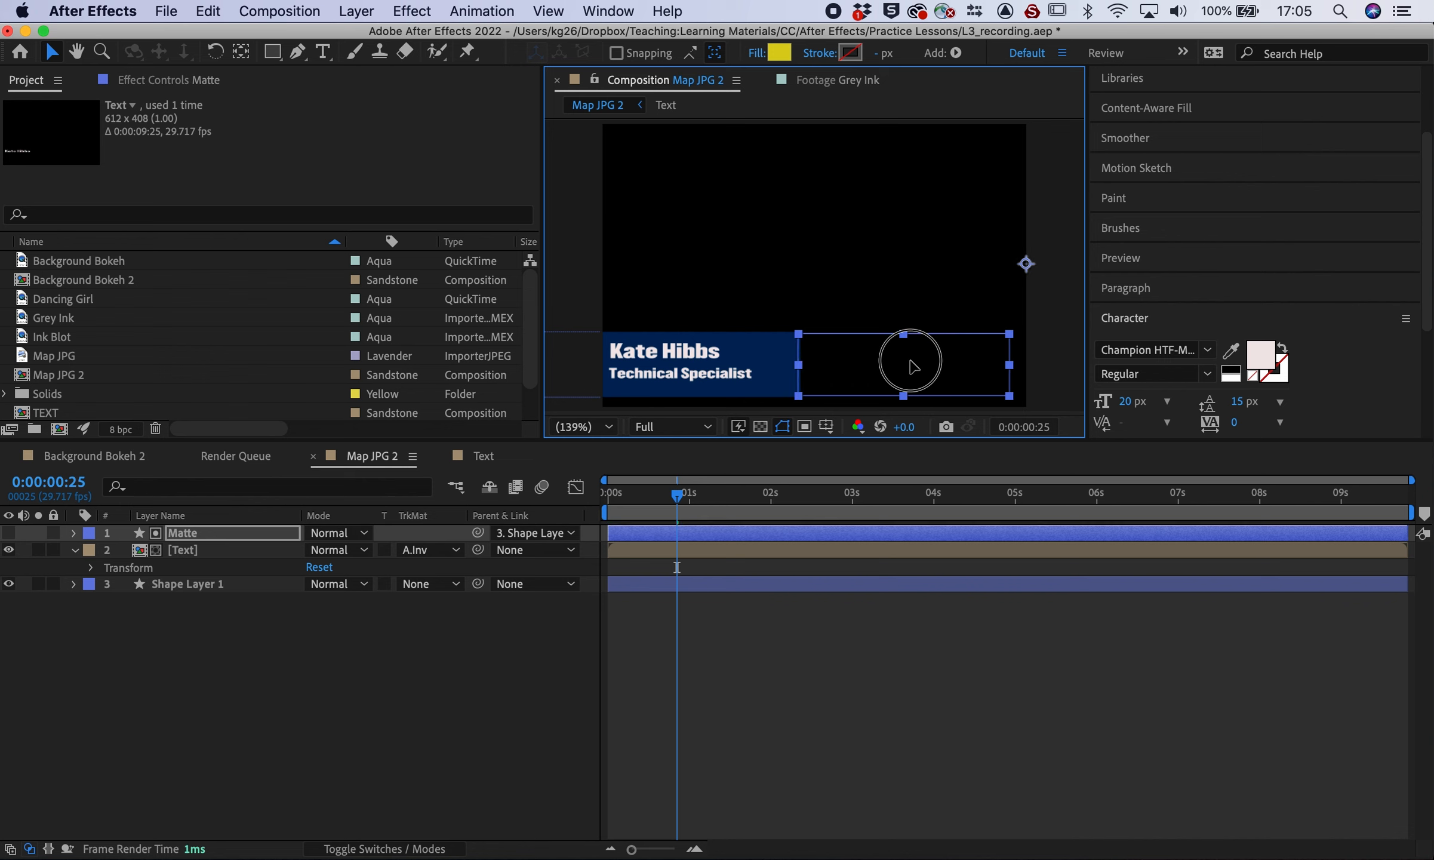
mouse_move(679, 495)
mouse_down()
mouse_move(608, 499)
mouse_move(650, 499)
mouse_up()
click(503, 720)
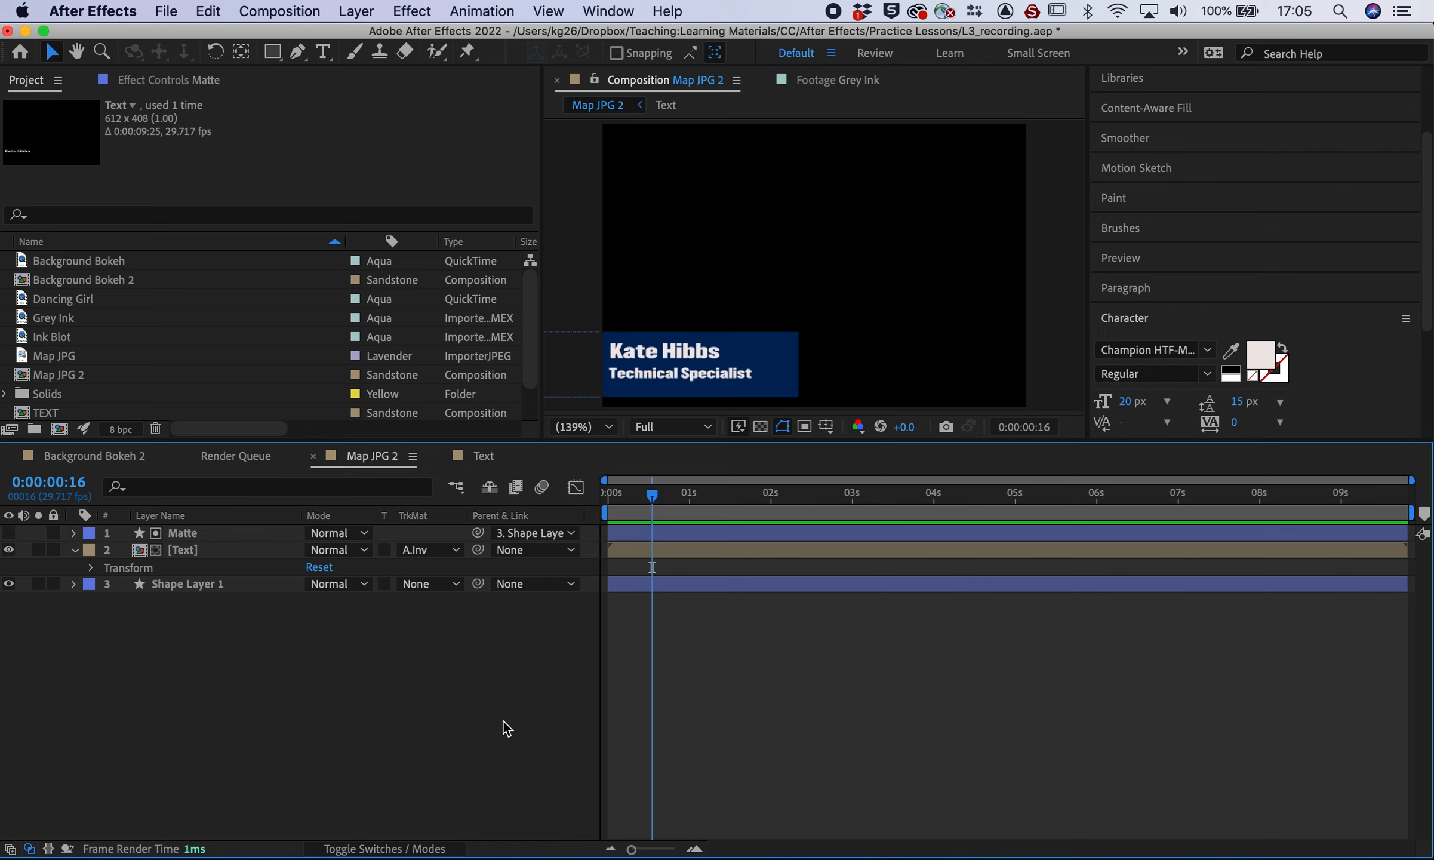
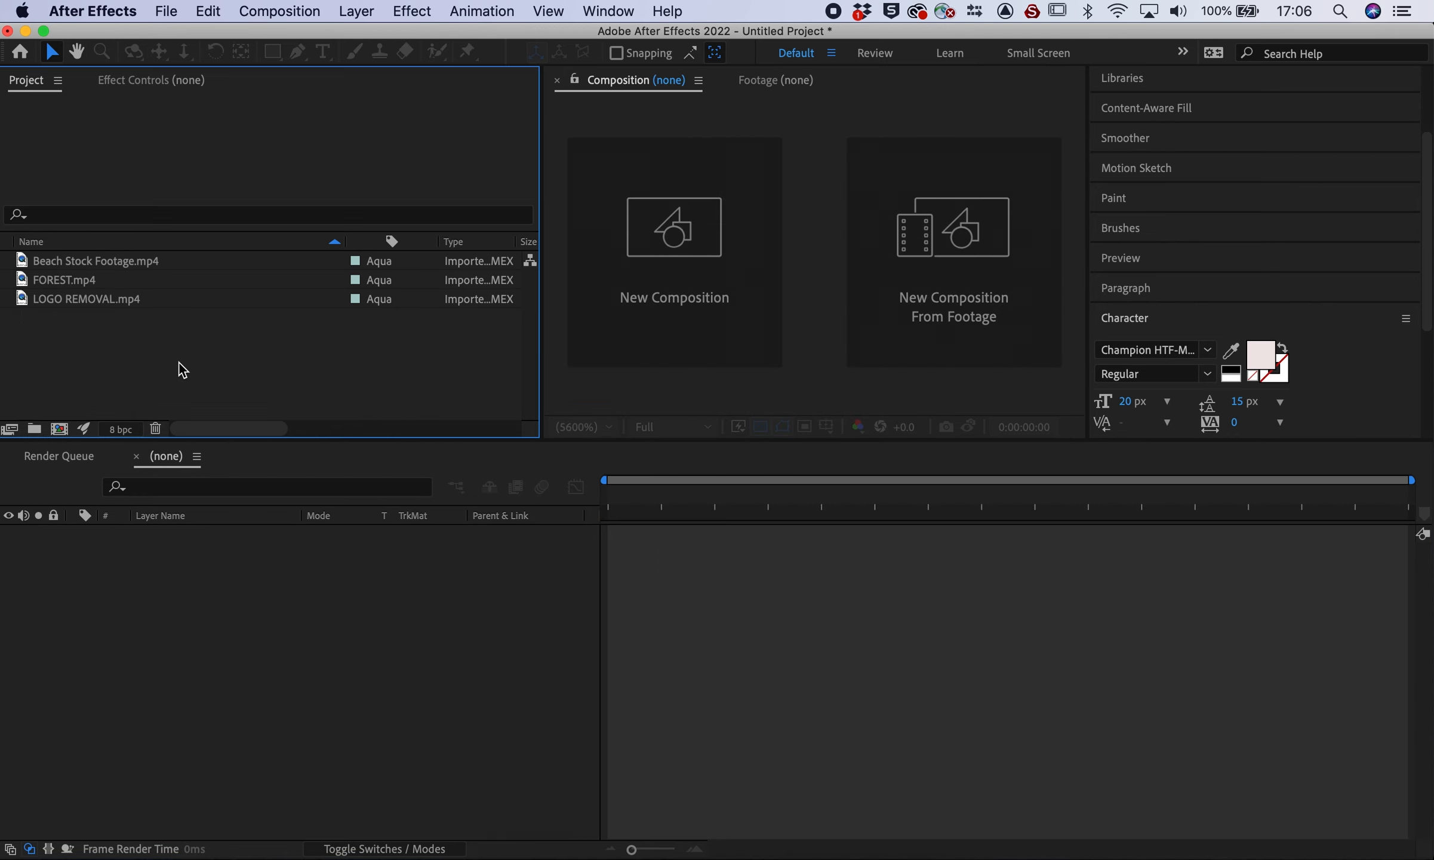
Inspect the FOREST.mp4 and LOGO REMOVAL.mp4 footage in the Project panel, then clear the selection
click(115, 261)
click(65, 279)
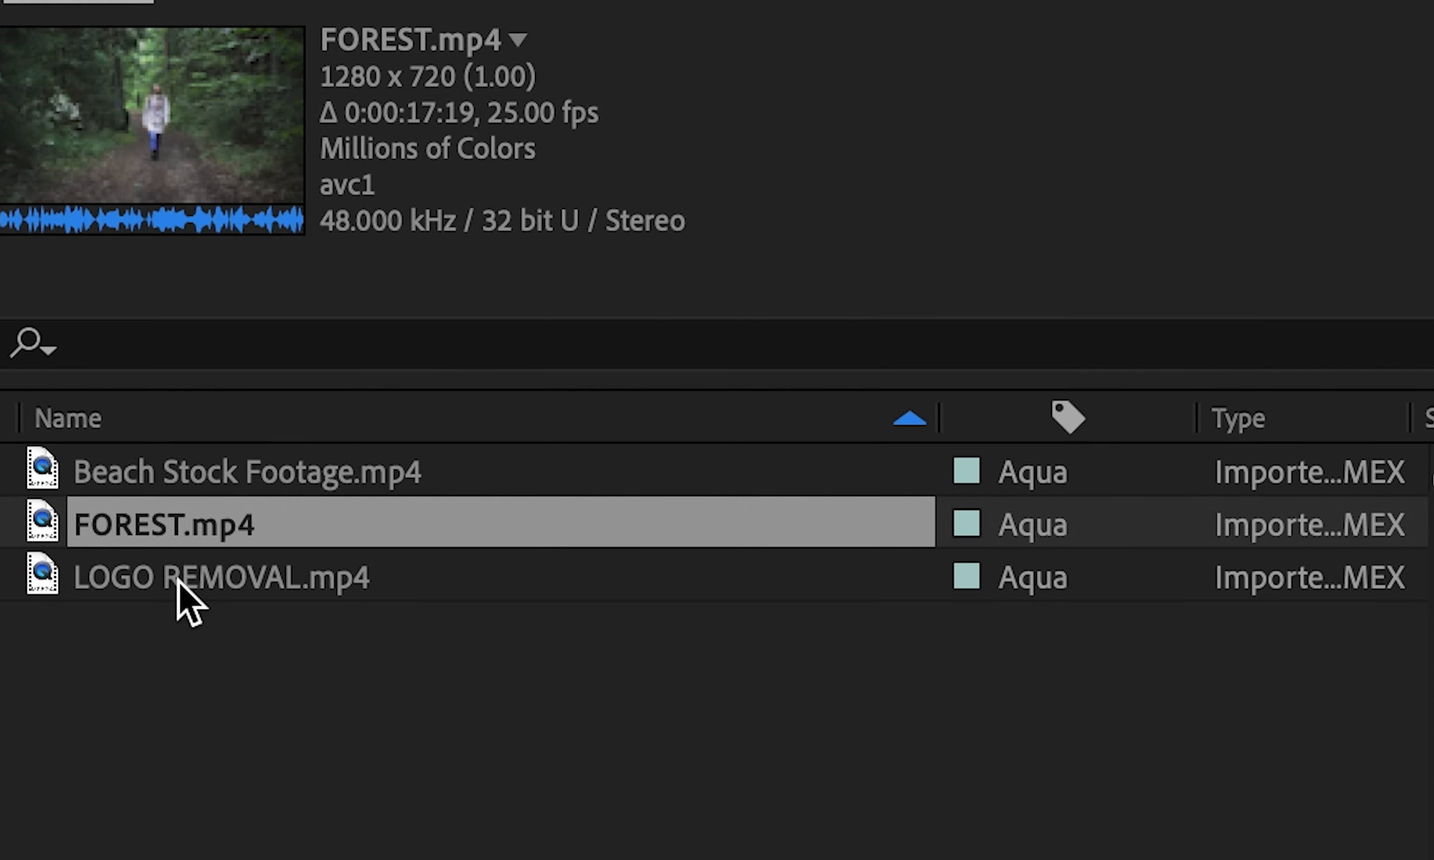
click(179, 578)
click(197, 683)
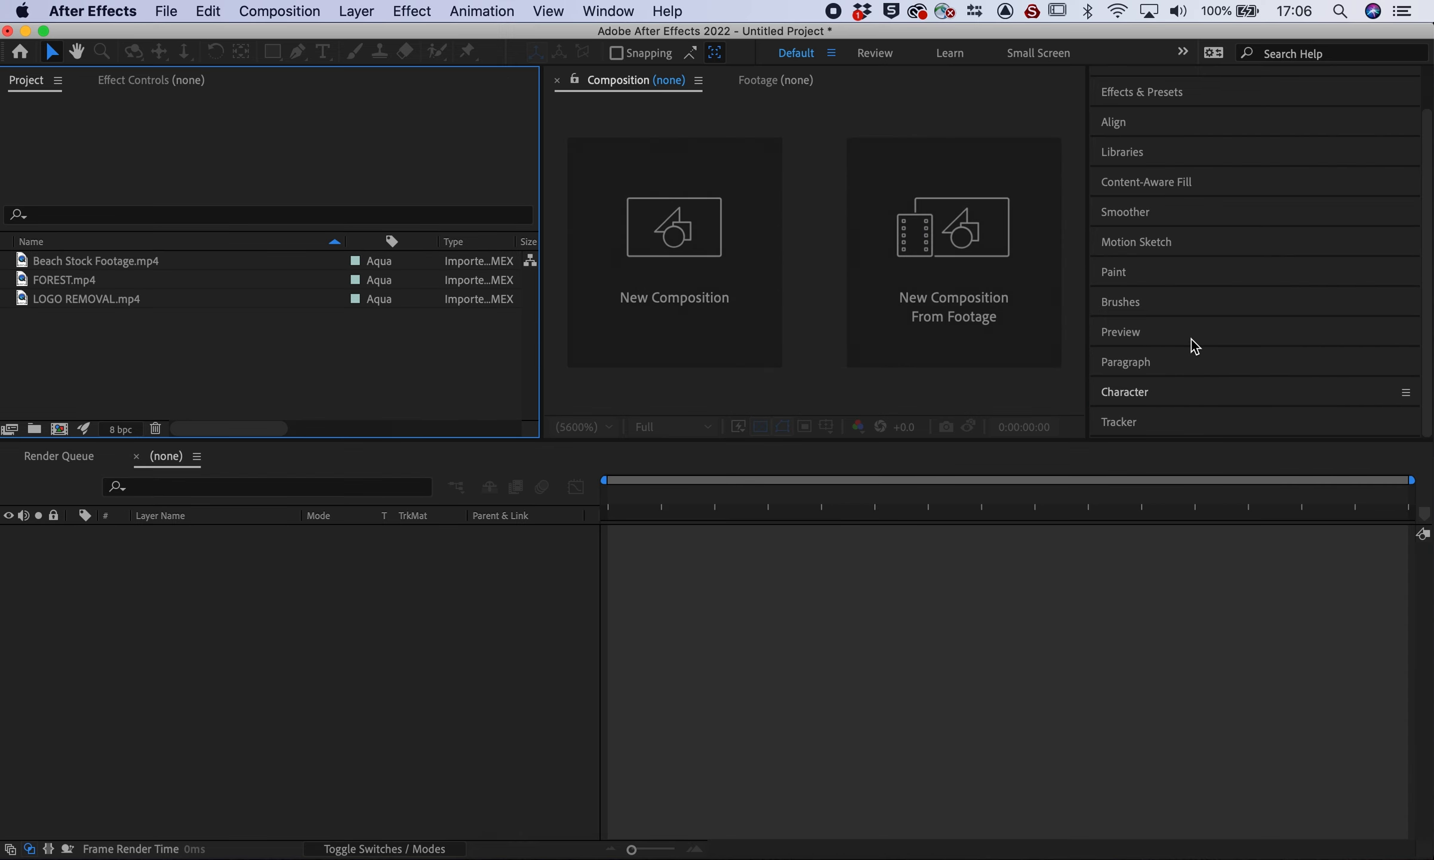
Keep Object as the Content-Aware Fill method and build a composition from Beach Stock Footage.mp4
click(1164, 188)
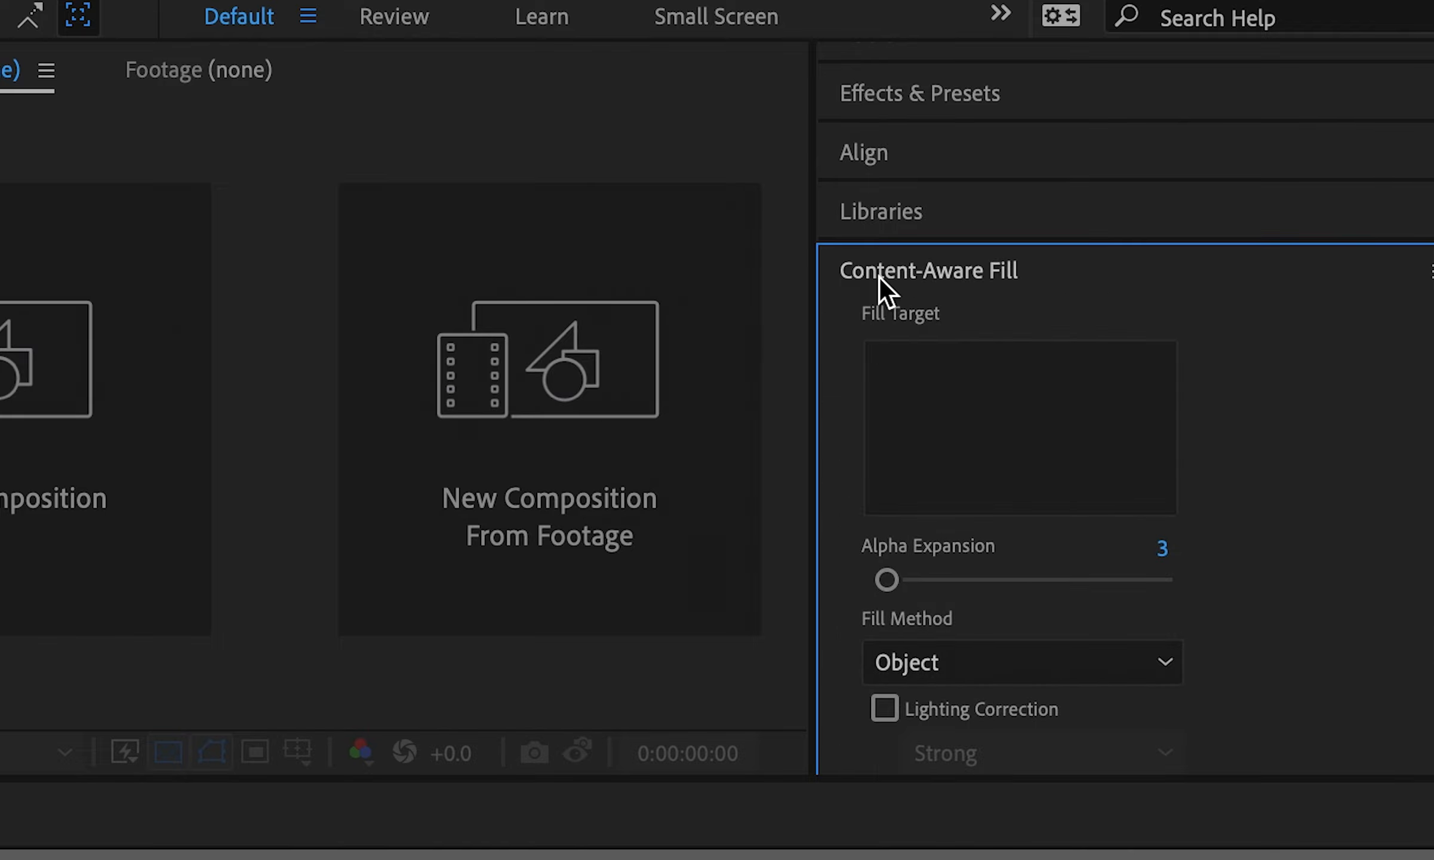
scroll(1284, 540, down, 10)
scroll(1284, 540, up, 10)
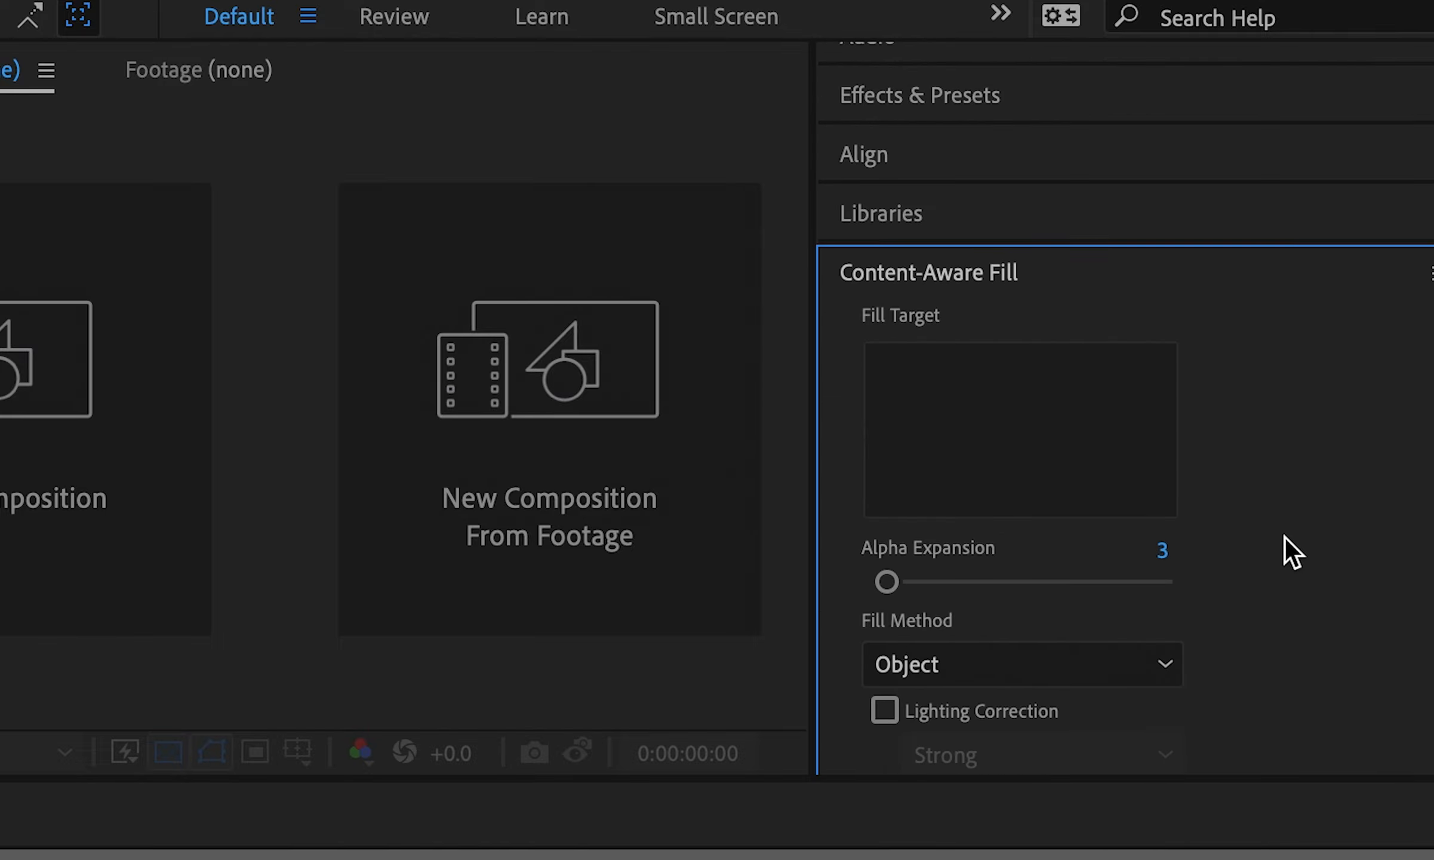
scroll(1285, 536, down, 3)
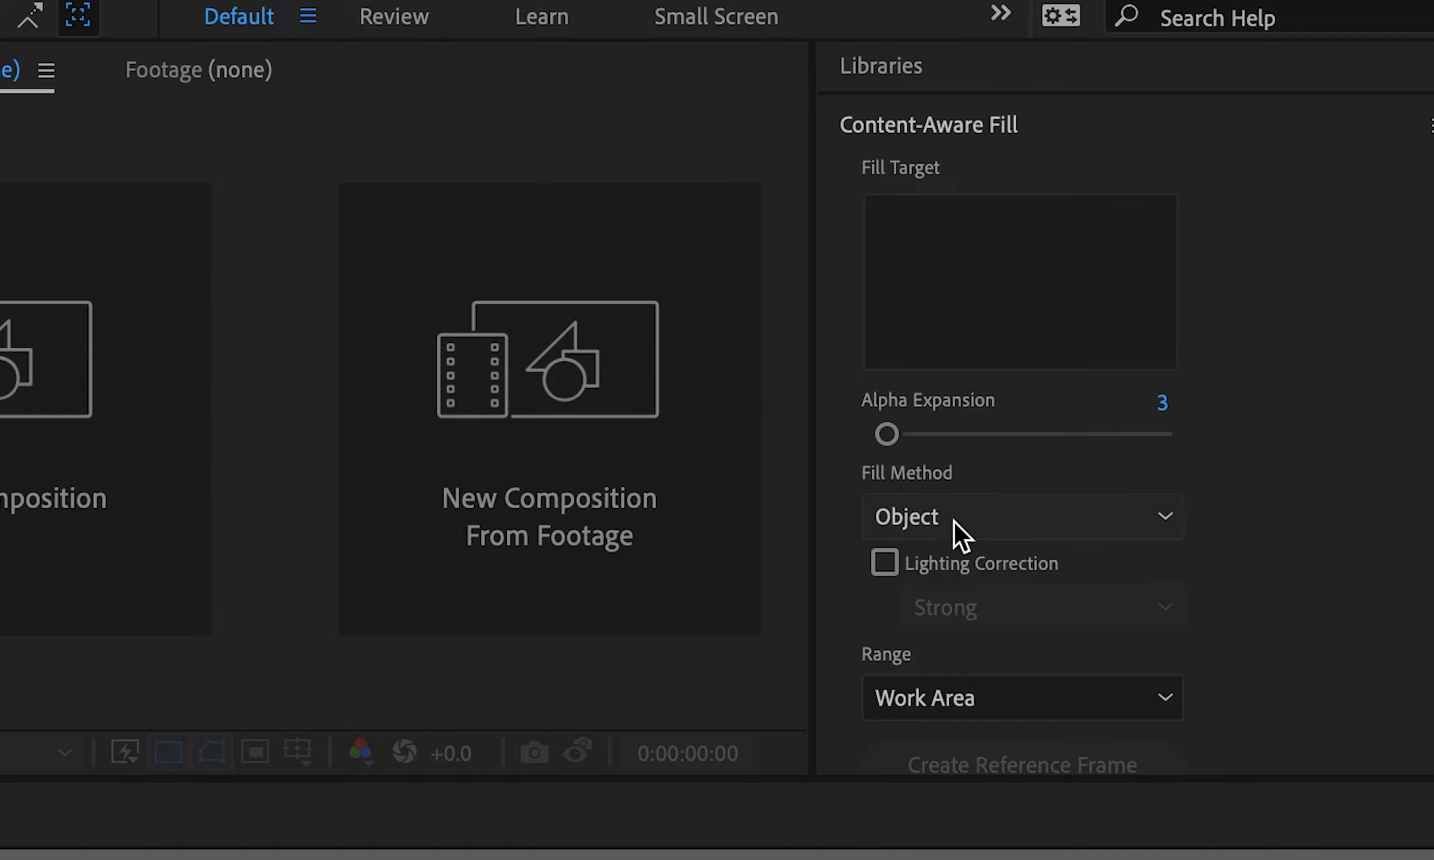
click(955, 521)
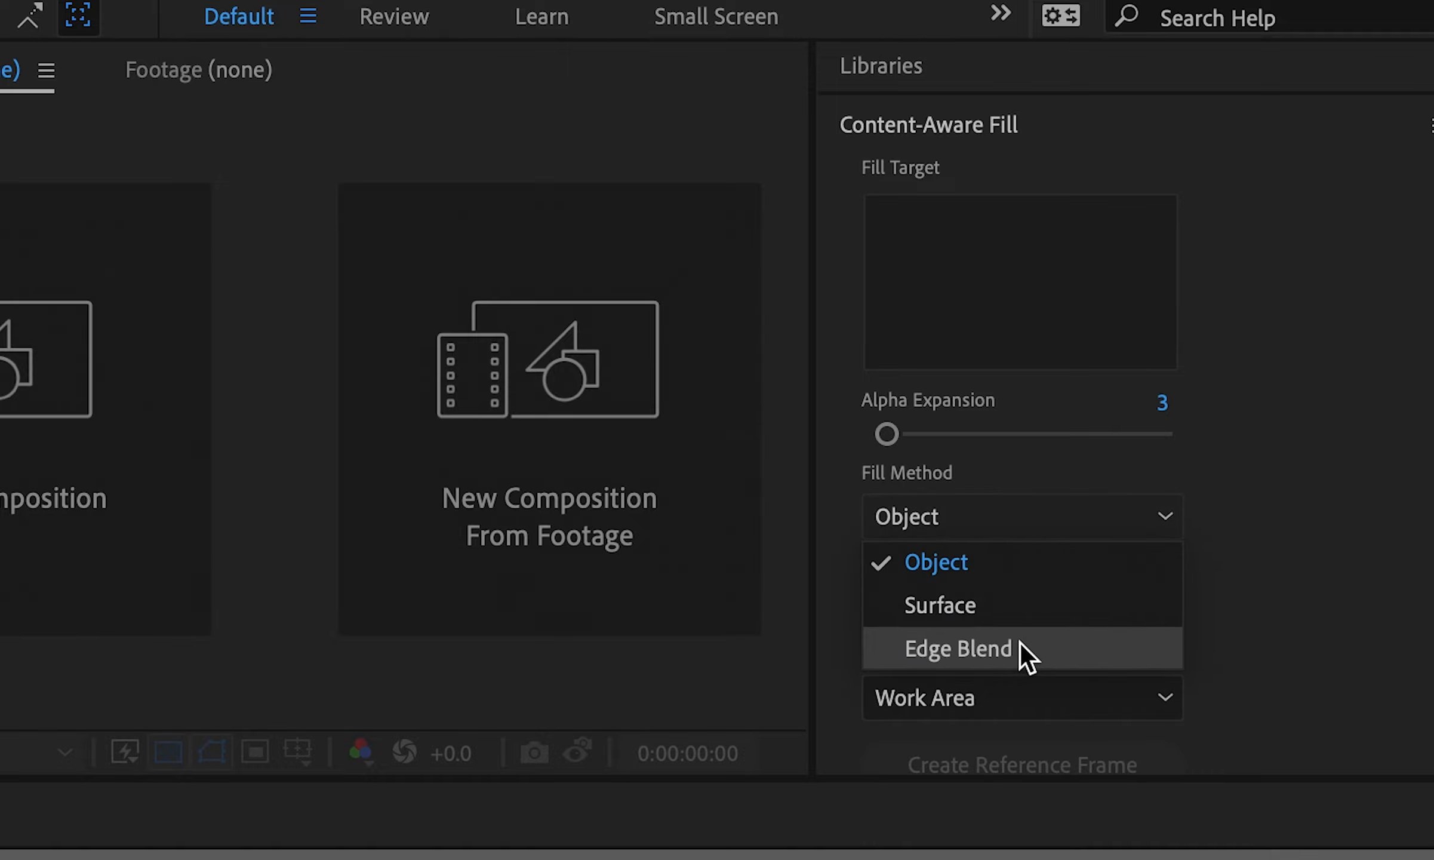
click(1372, 557)
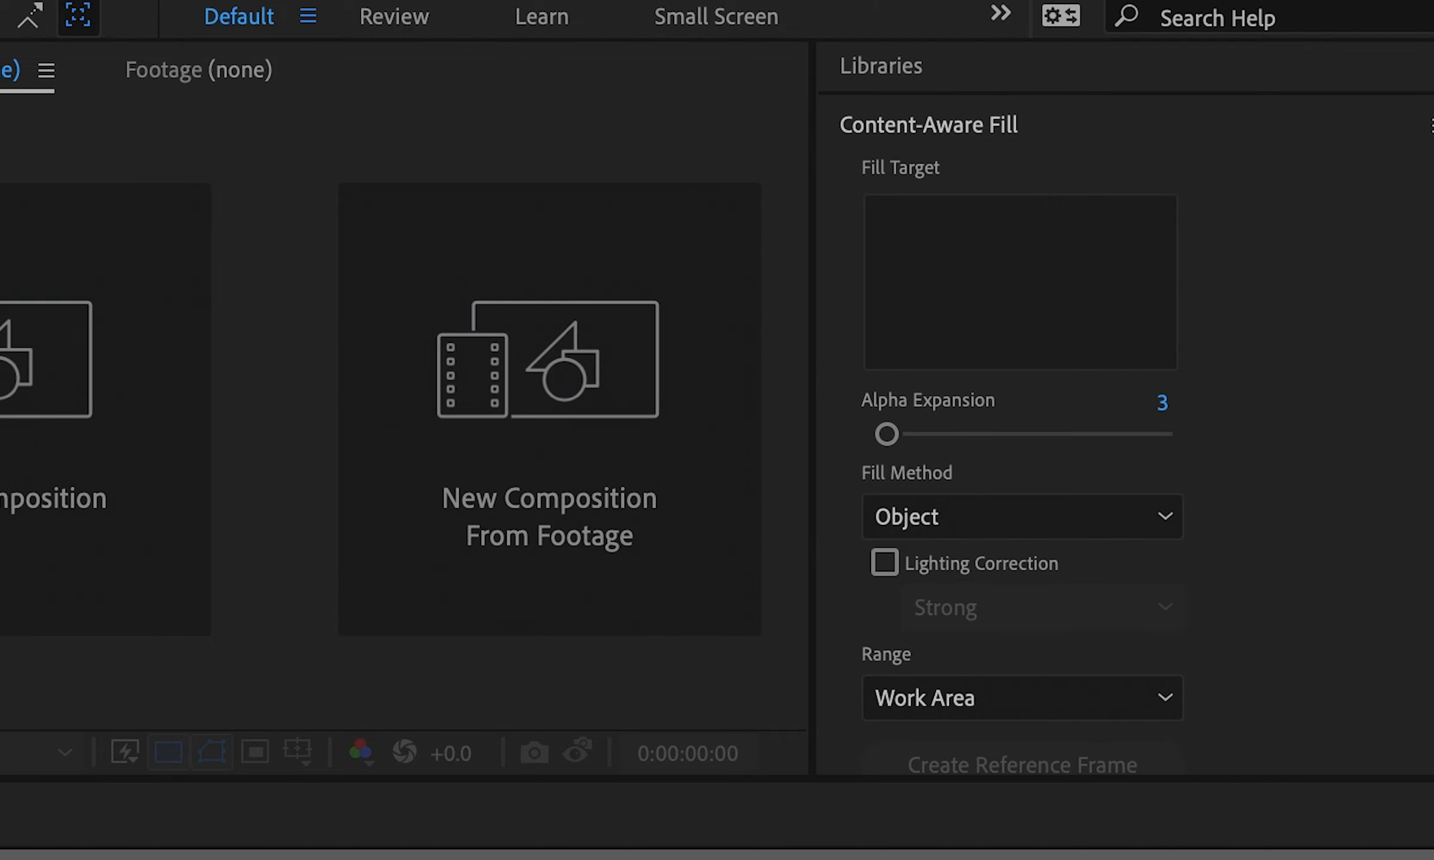
drag(25, 259, 50, 650)
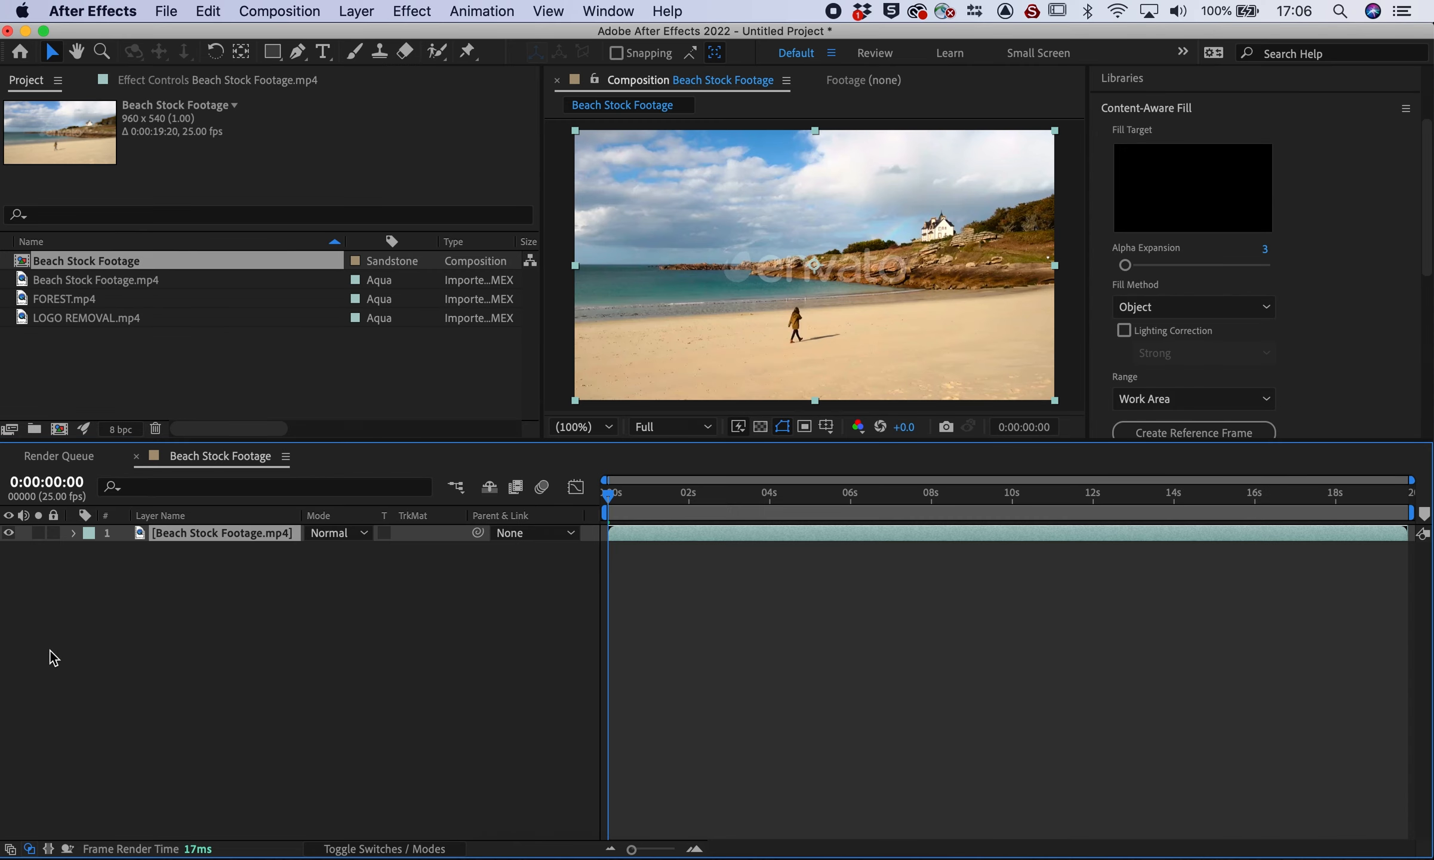
Preview the beach footage, stopping playback at about 6 seconds
click(368, 649)
click(1191, 304)
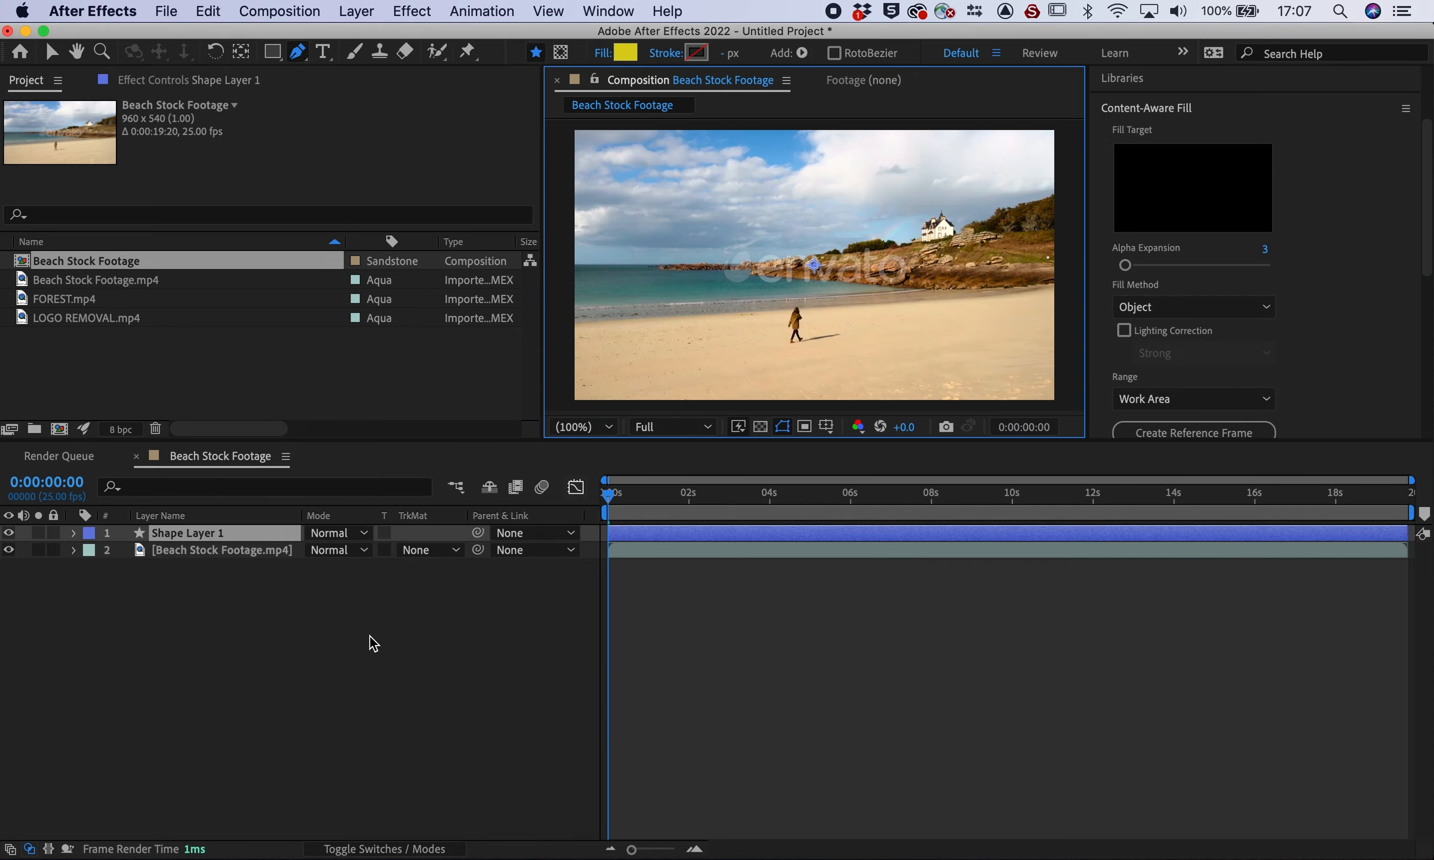
click(368, 636)
key(space)
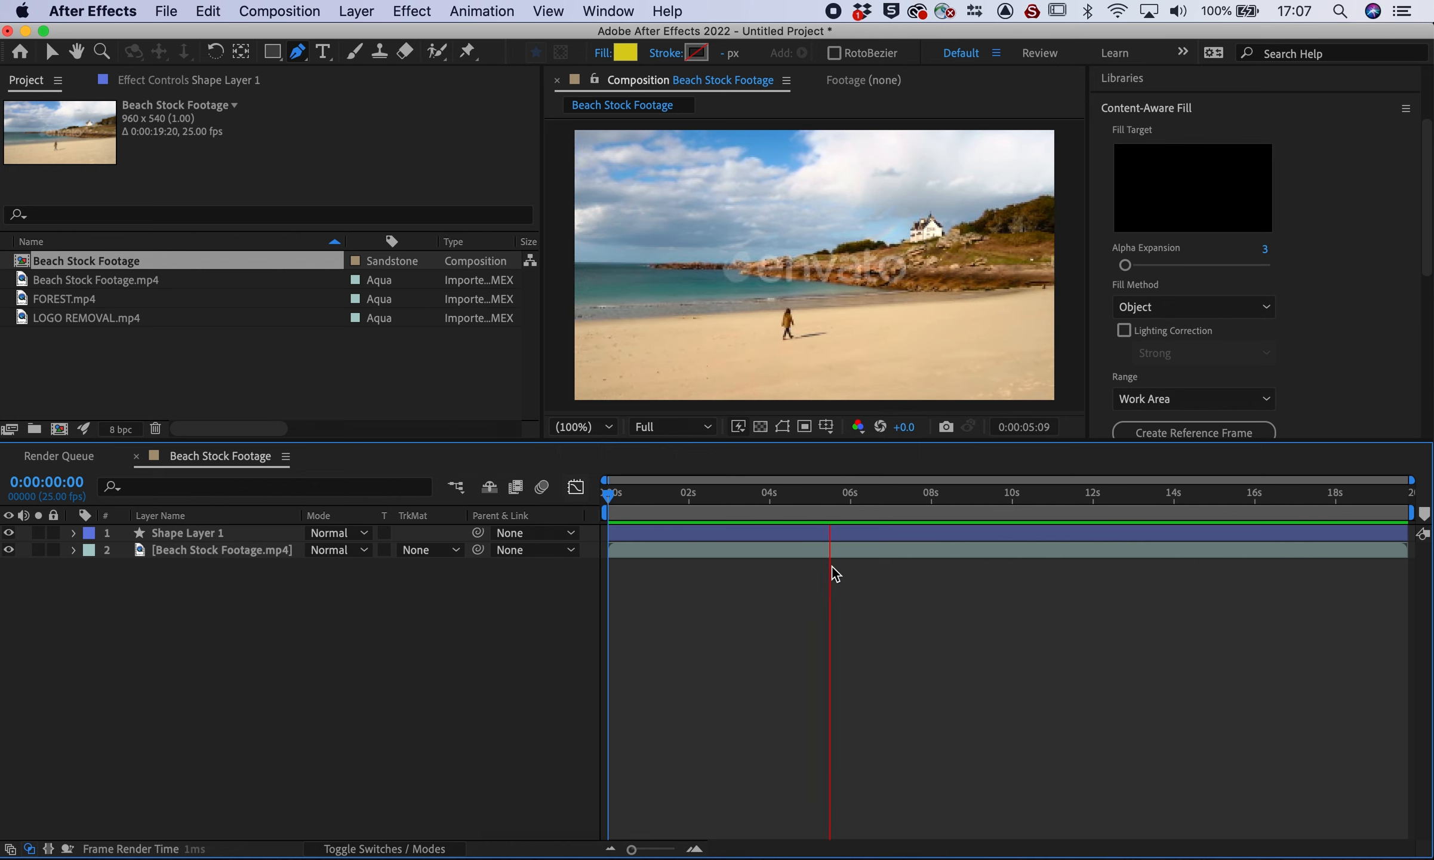
key(space)
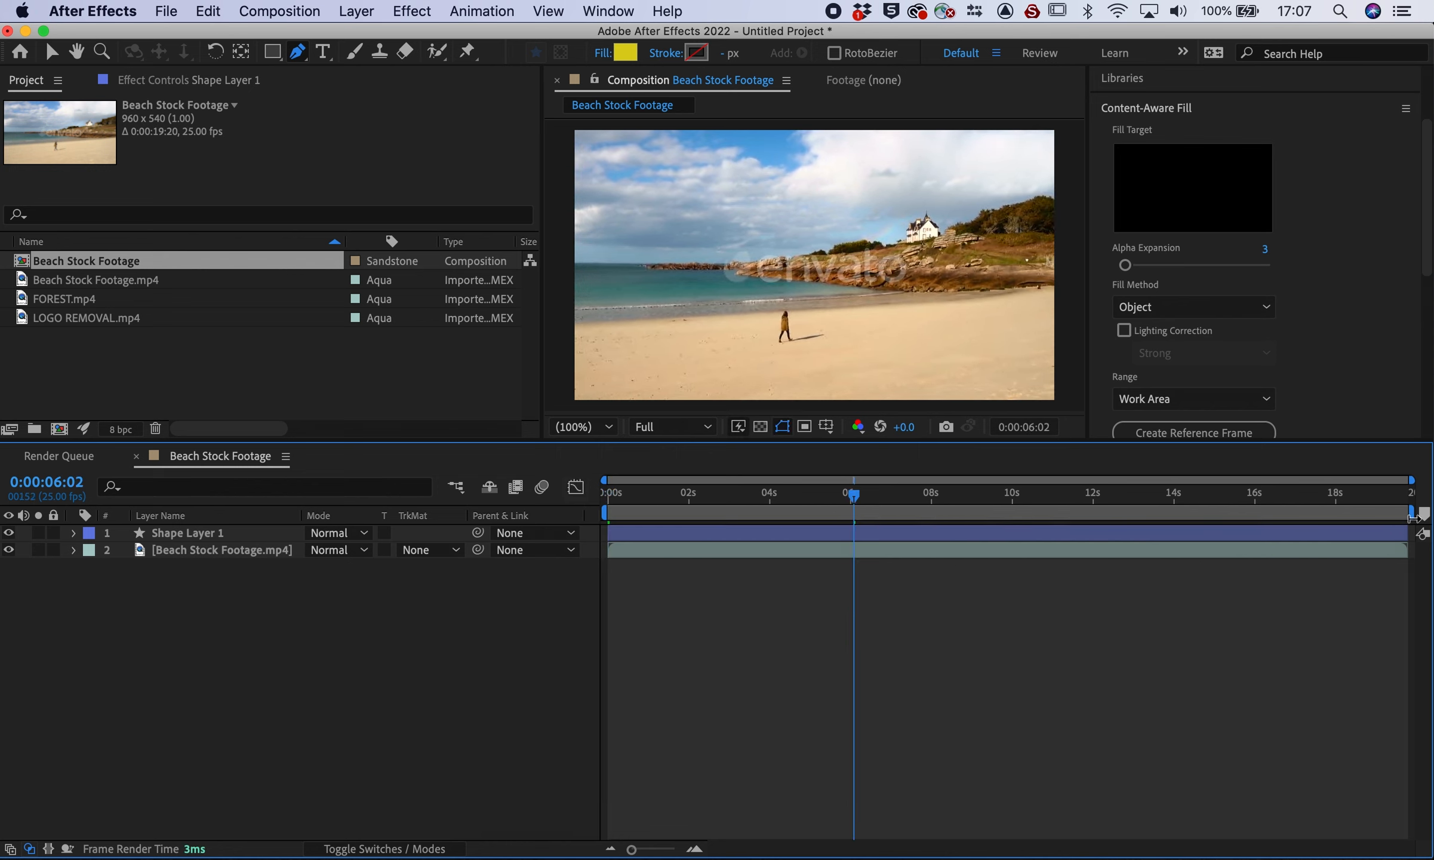
End the work area at 6 seconds, trim the comp to it, and delete Shape Layer 1
drag(1412, 512, 856, 515)
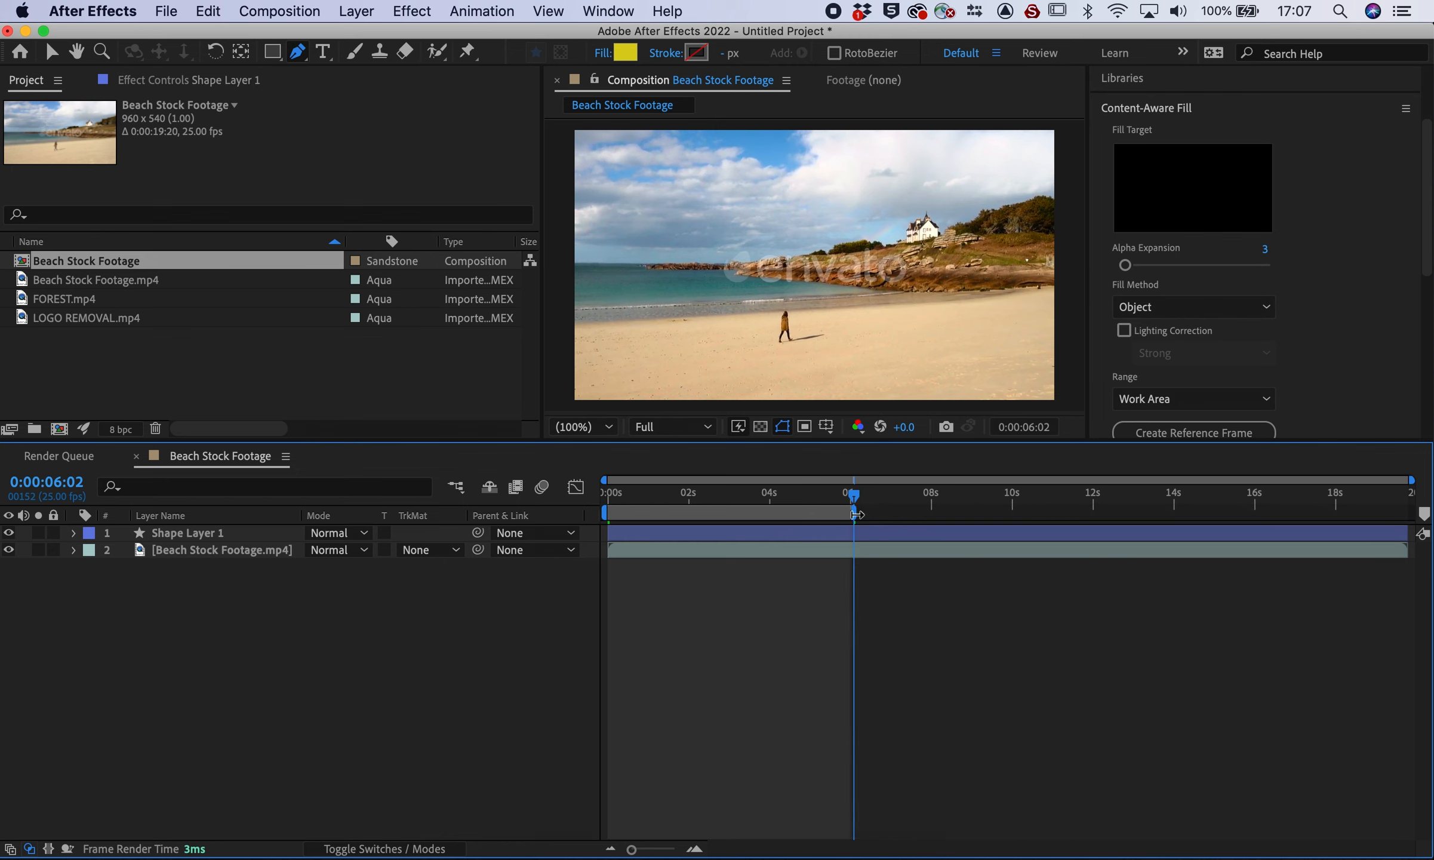
right_click(765, 508)
click(845, 564)
drag(646, 493, 580, 515)
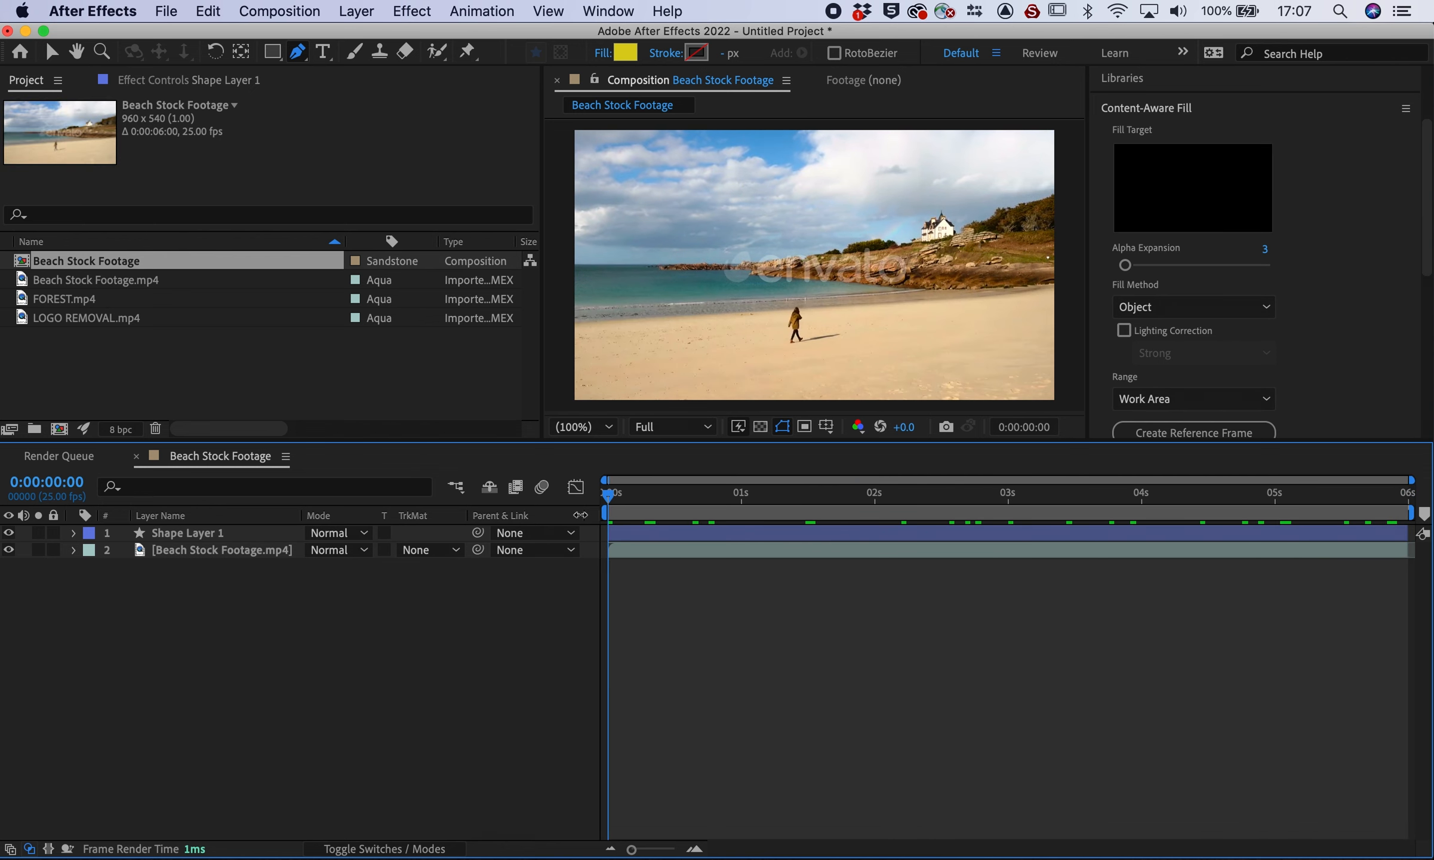
key(Delete)
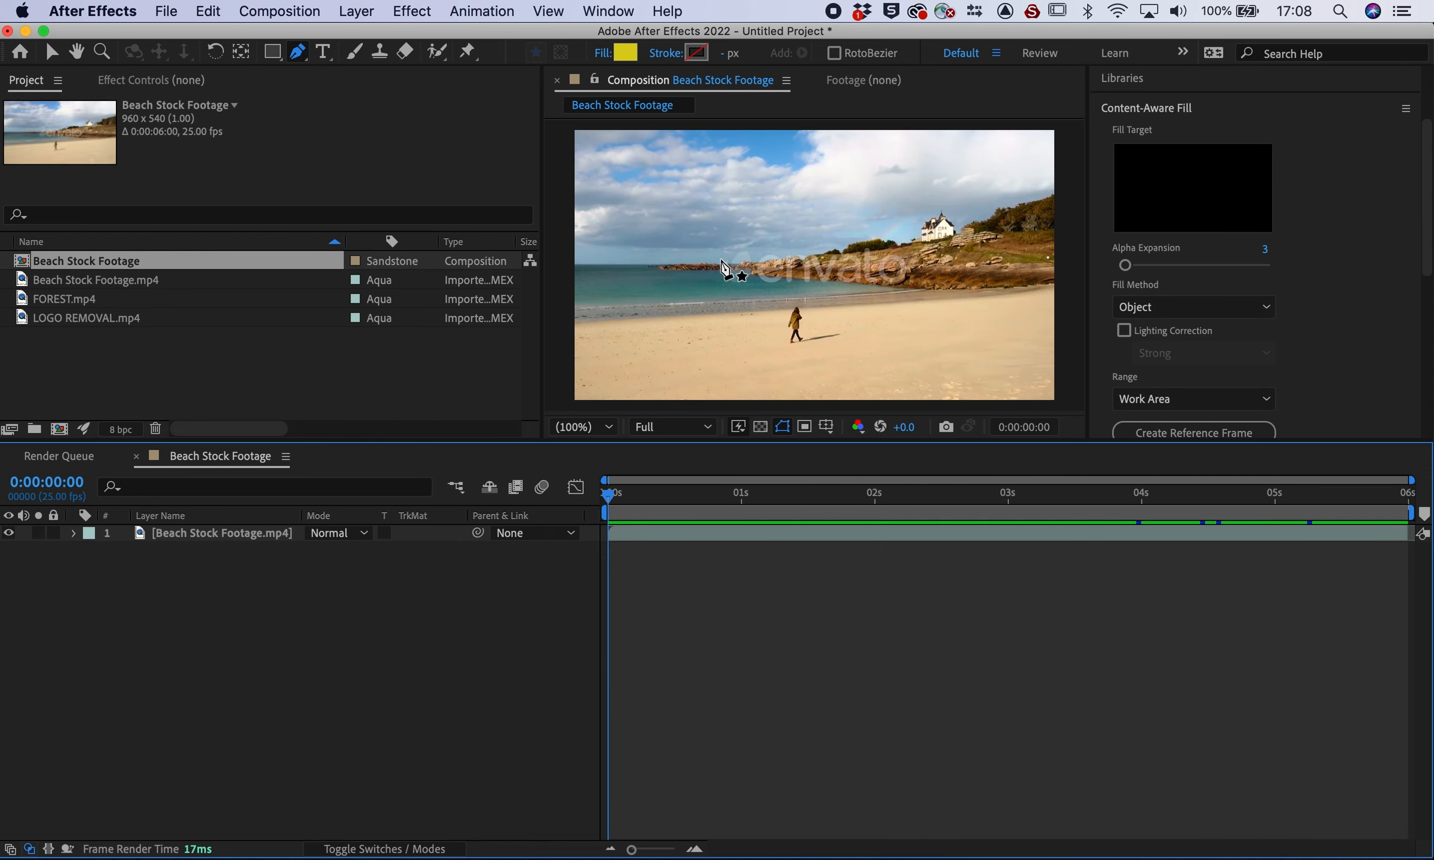
click(167, 535)
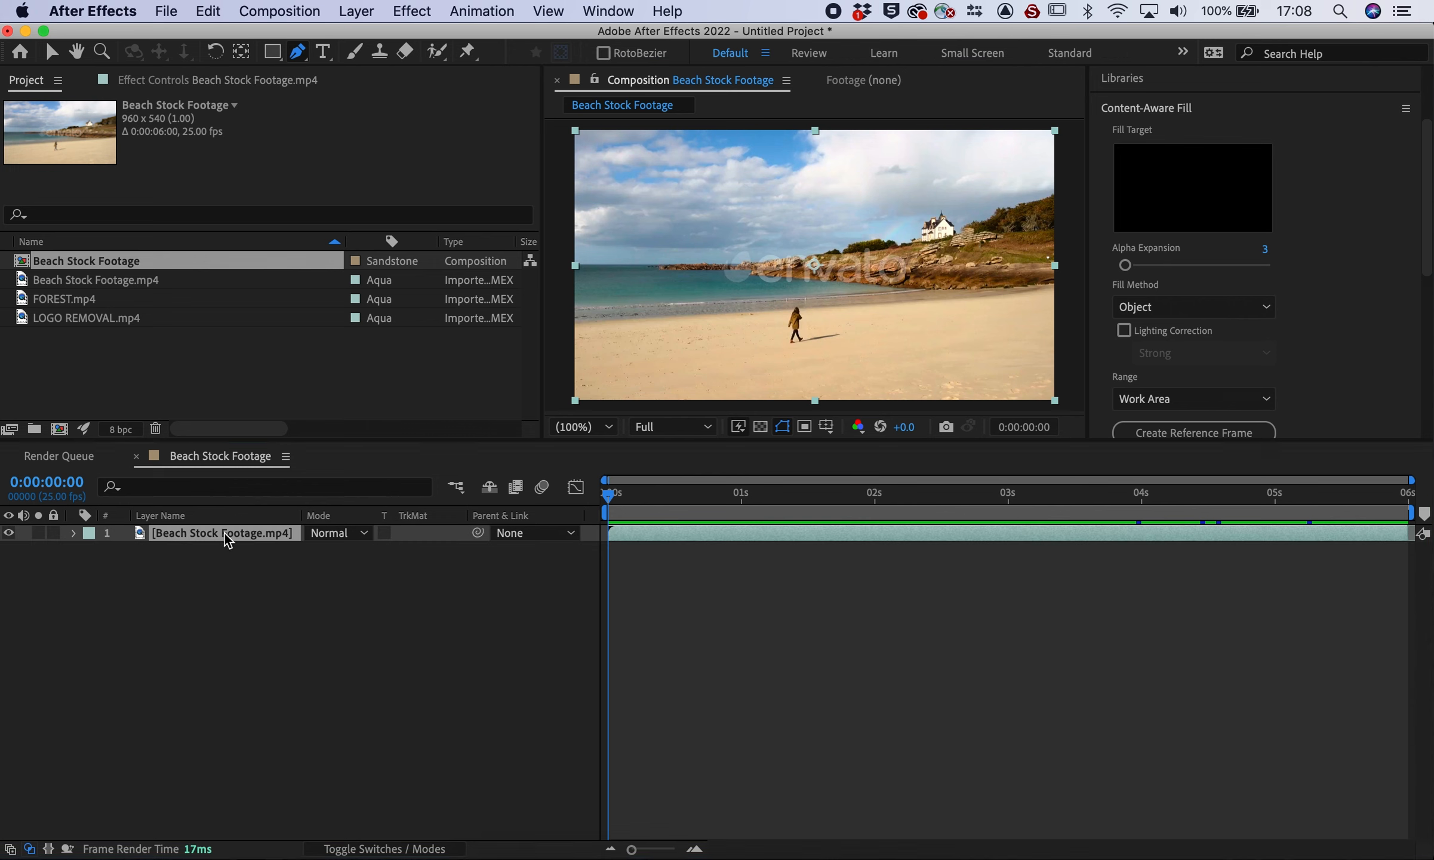
Draw a closed Pen mask around the walking person and her shadow
click(781, 304)
click(780, 330)
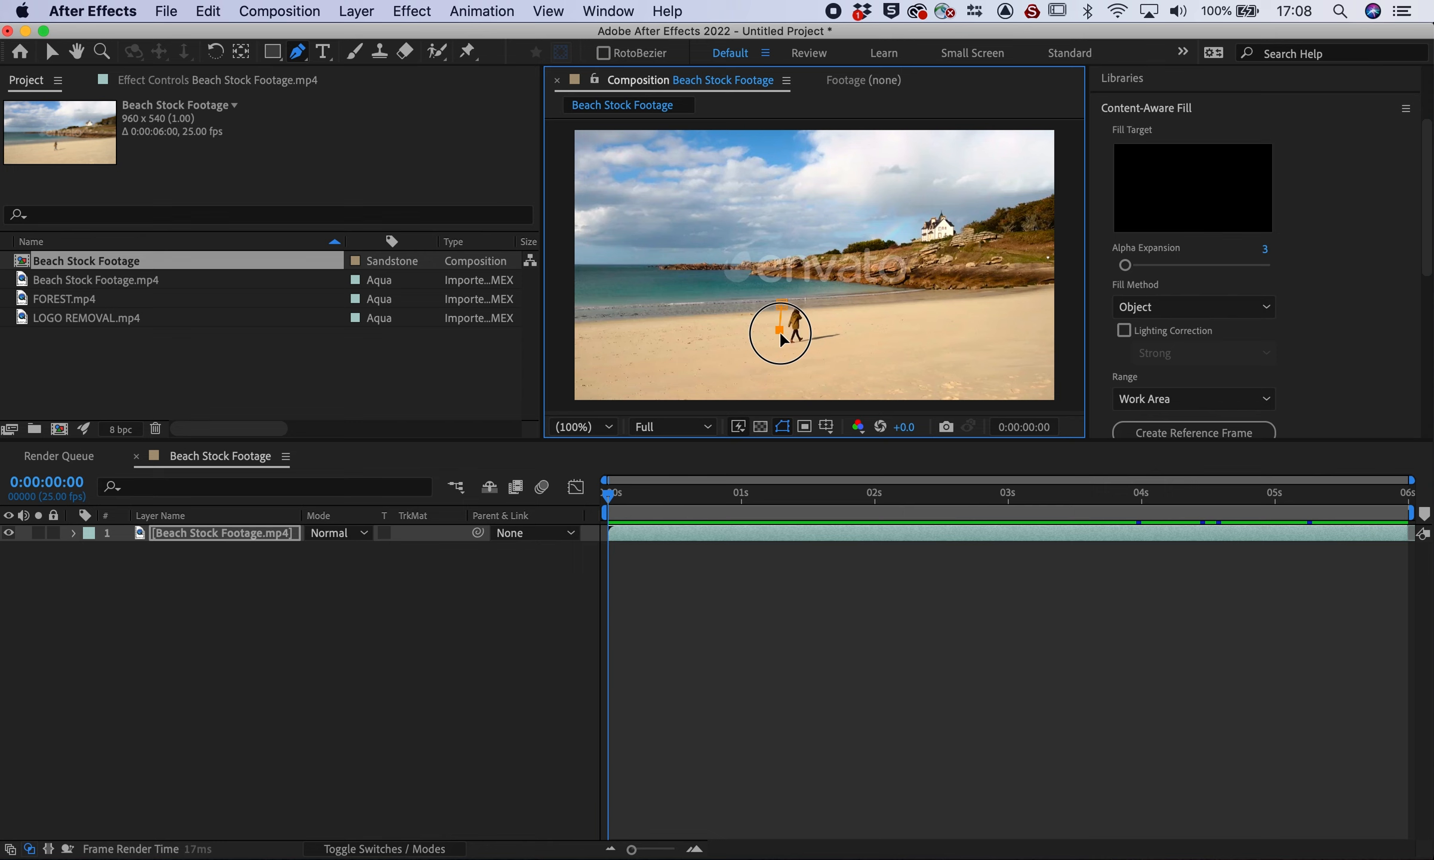
click(794, 362)
click(849, 342)
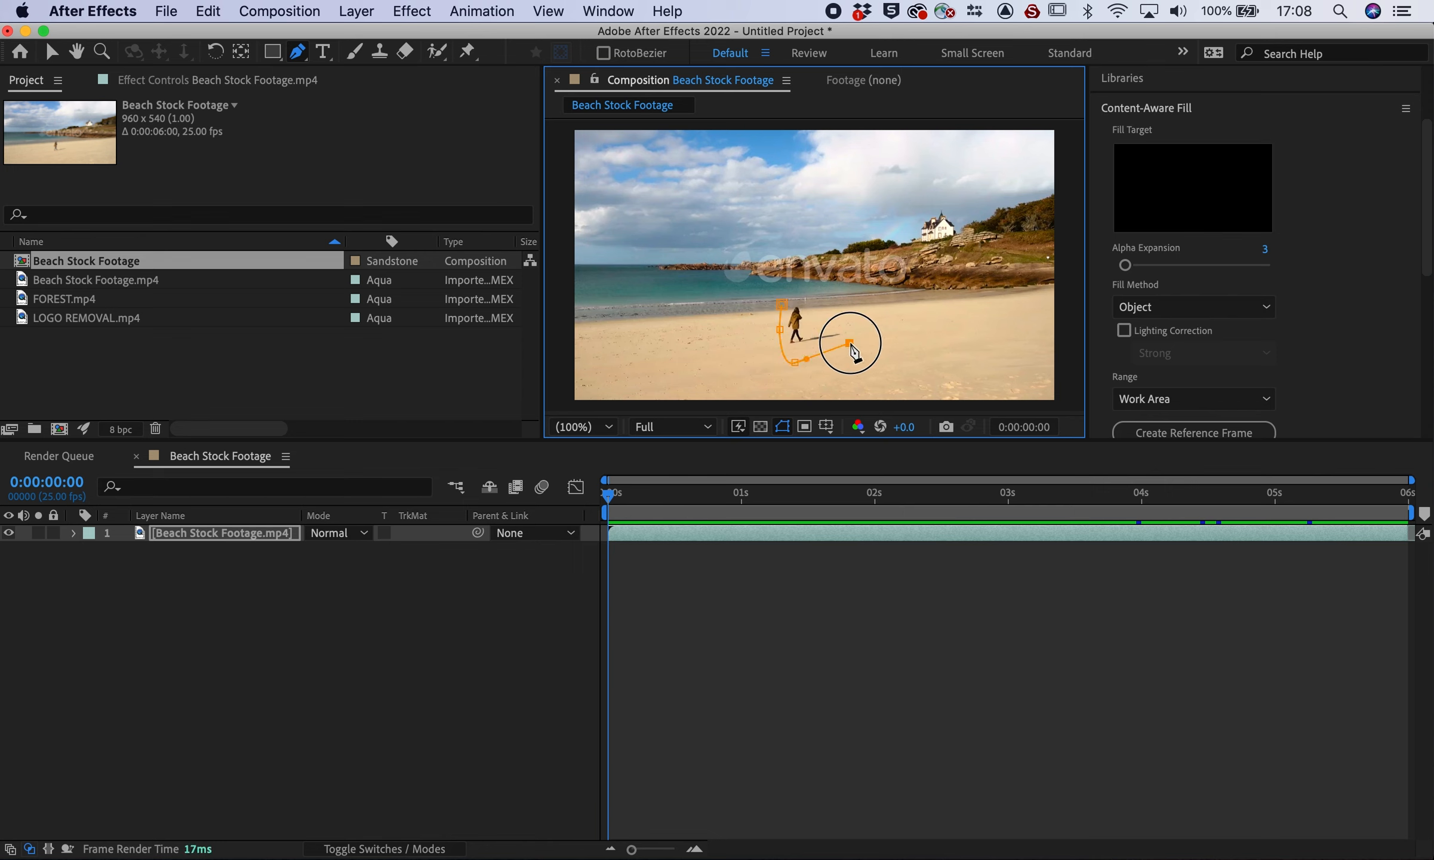
click(851, 321)
click(815, 321)
click(809, 301)
click(782, 304)
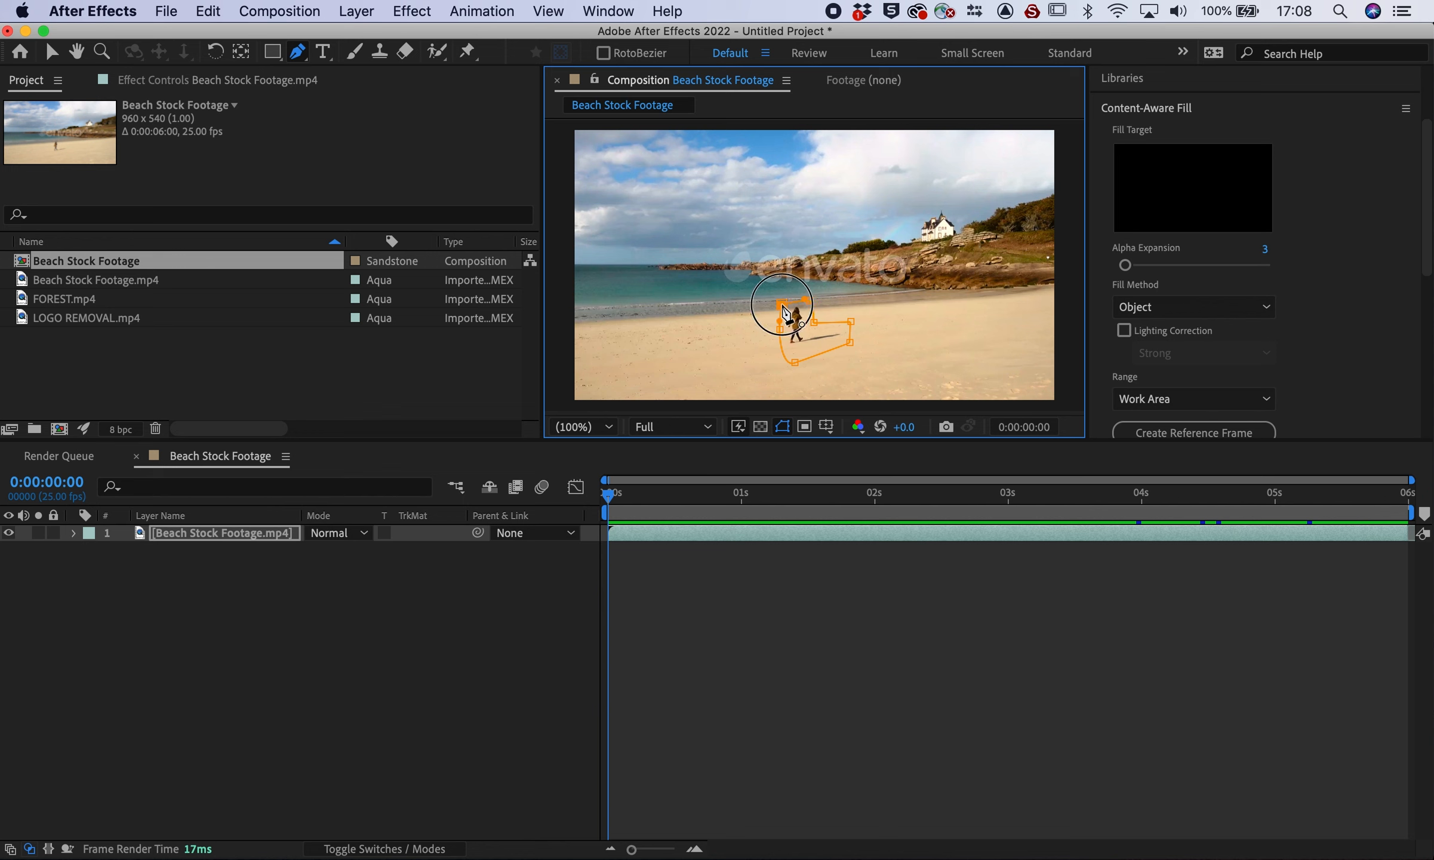
Set Mask 1's mode to None and move to about one second into the clip
click(74, 532)
click(125, 473)
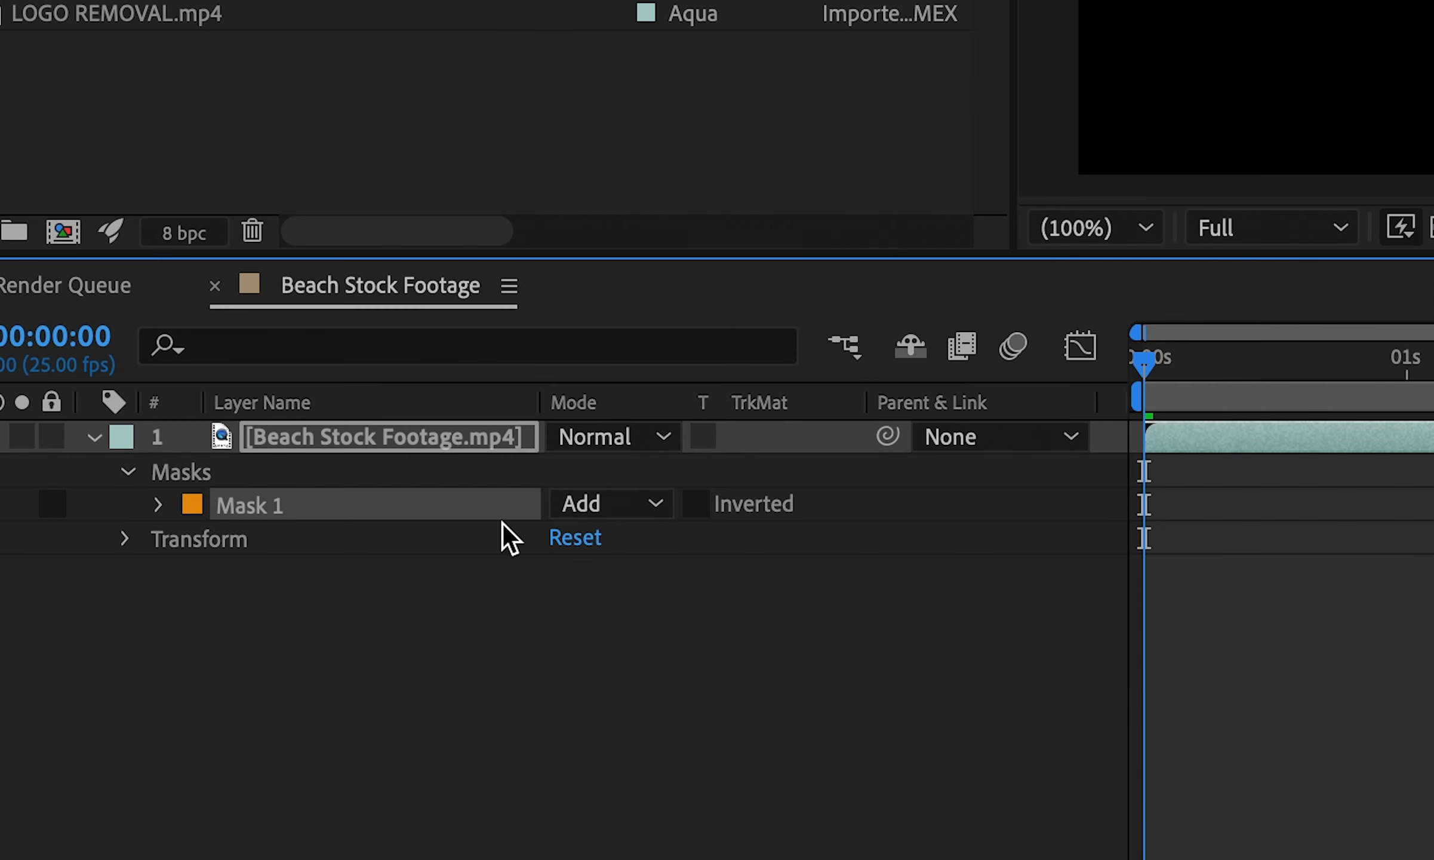
click(651, 505)
click(647, 548)
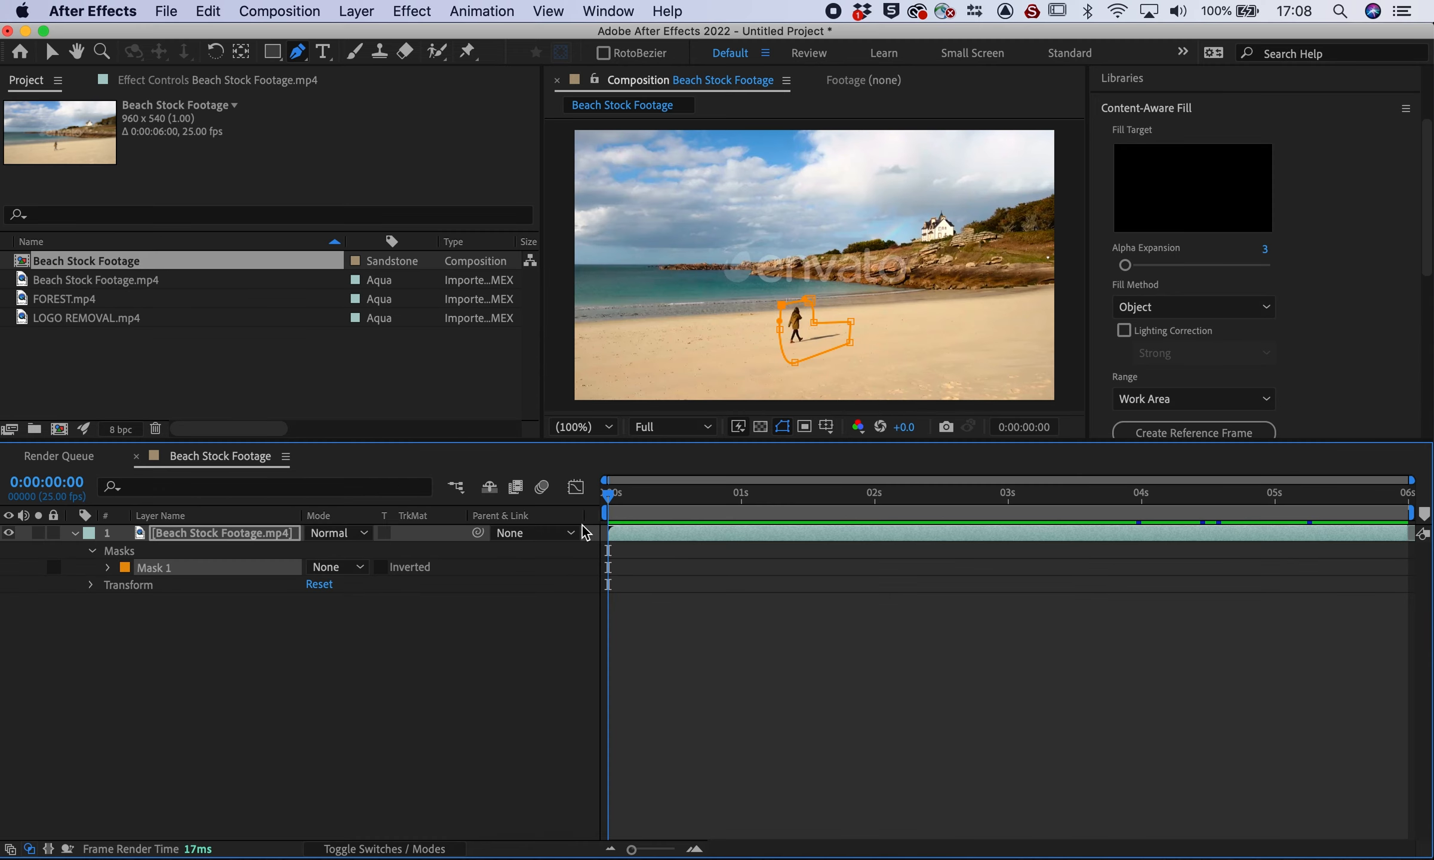
click(607, 499)
drag(608, 498, 778, 494)
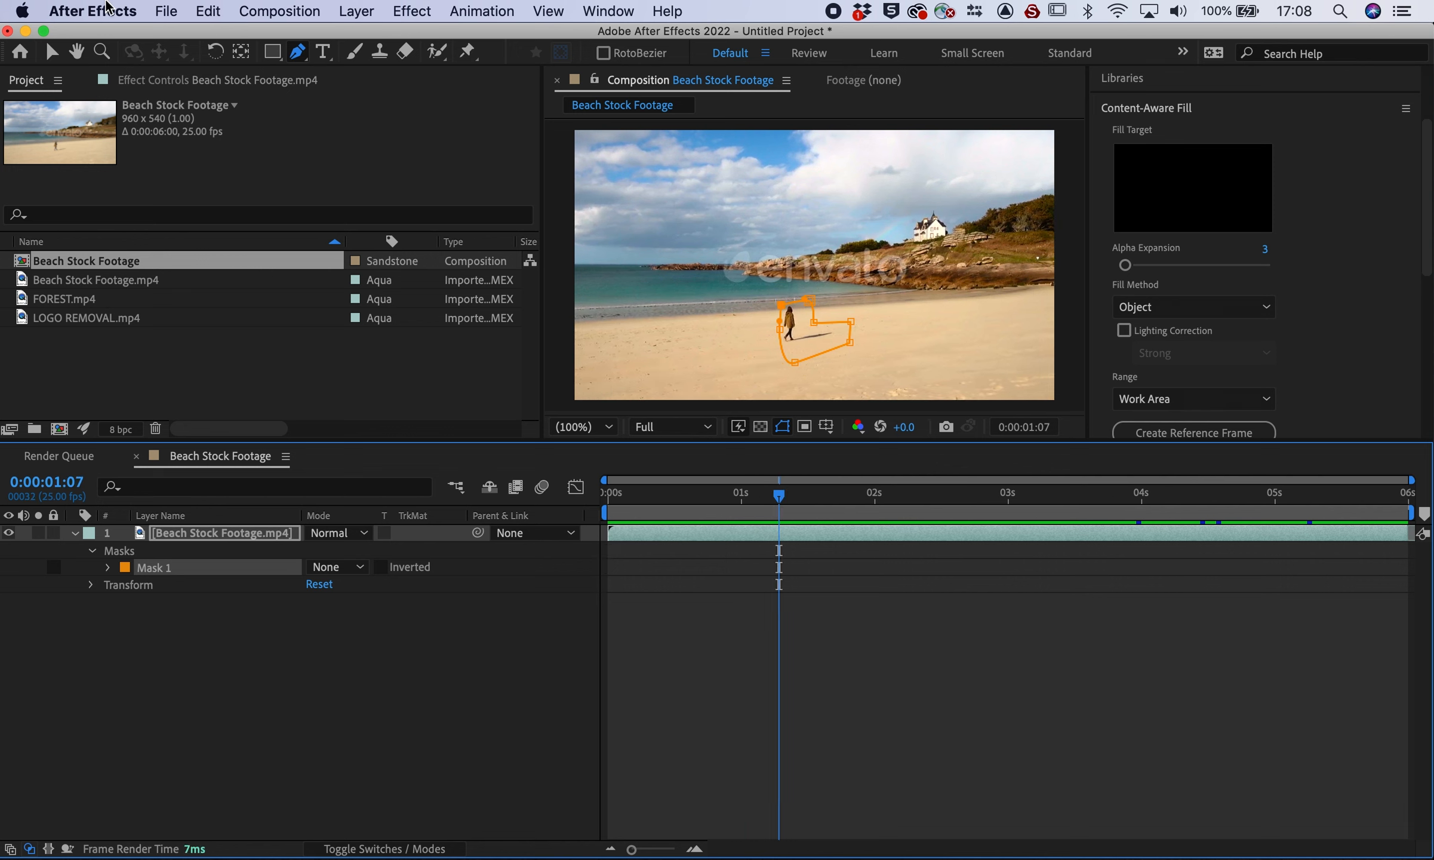
Keyframe Mask 1's path at 0 seconds and reshape it to follow the woman at 1:06
click(107, 567)
click(255, 533)
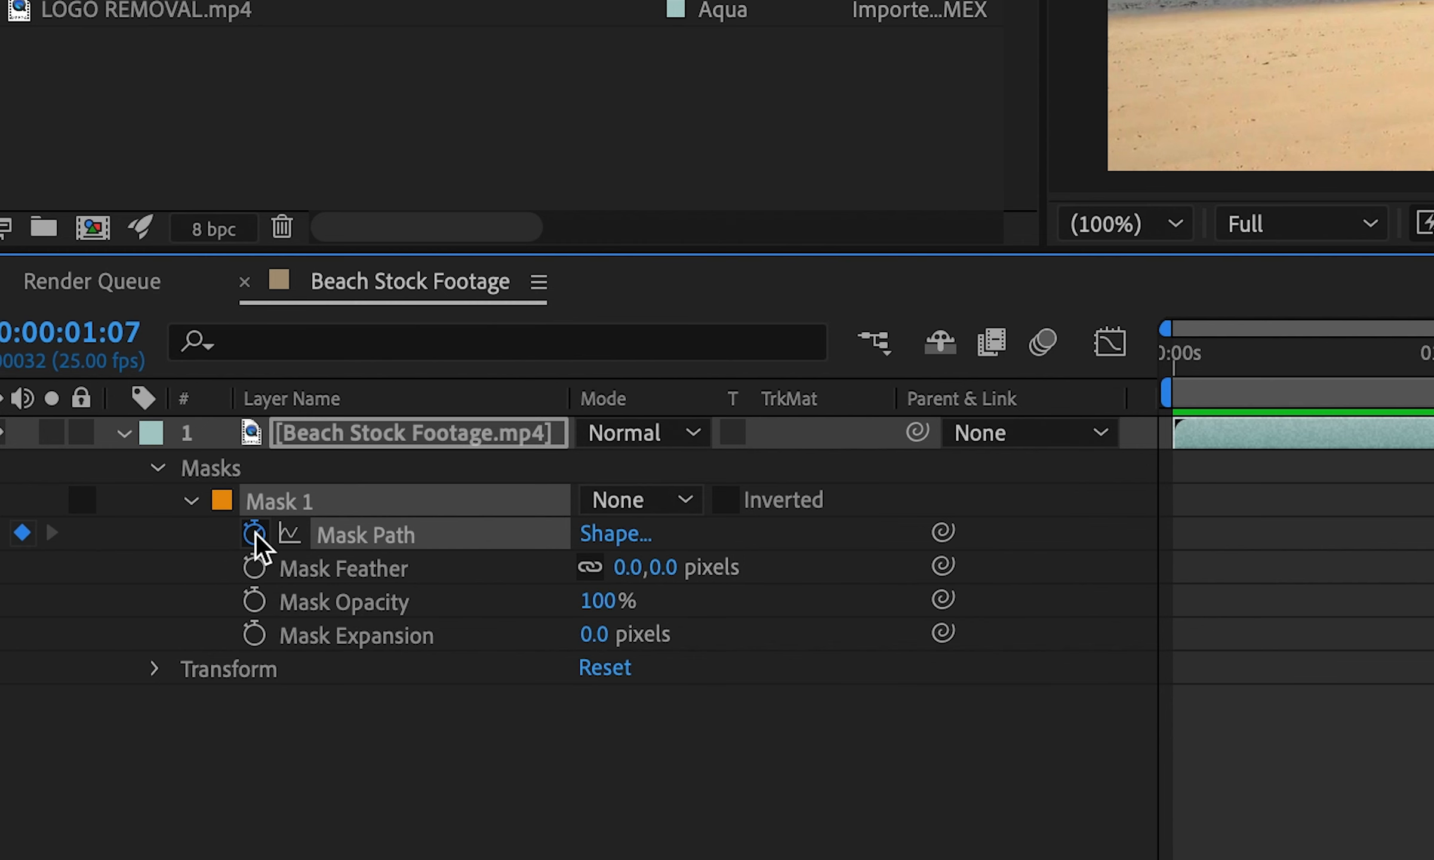
drag(778, 496, 576, 497)
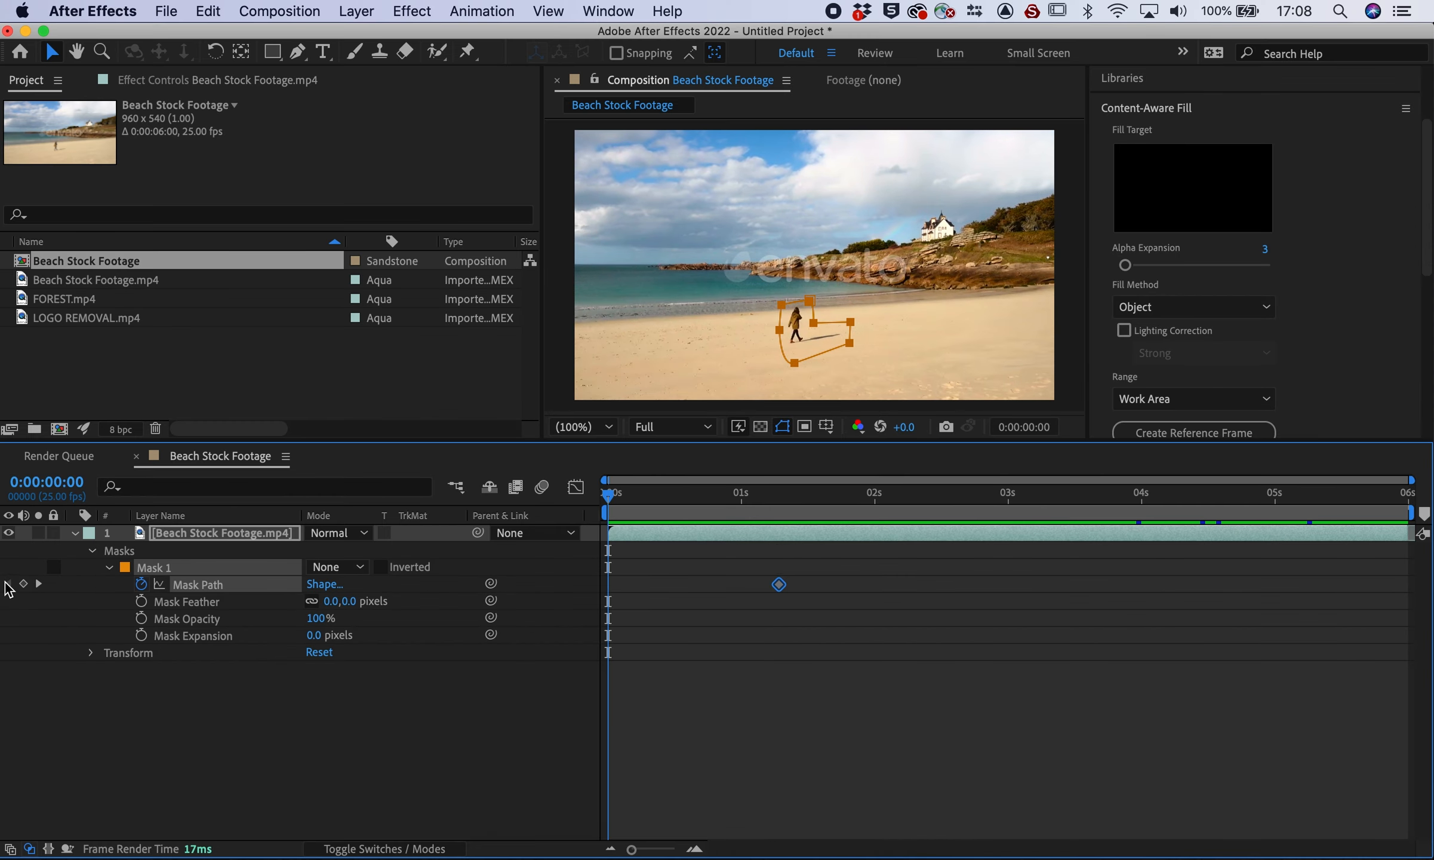
click(23, 583)
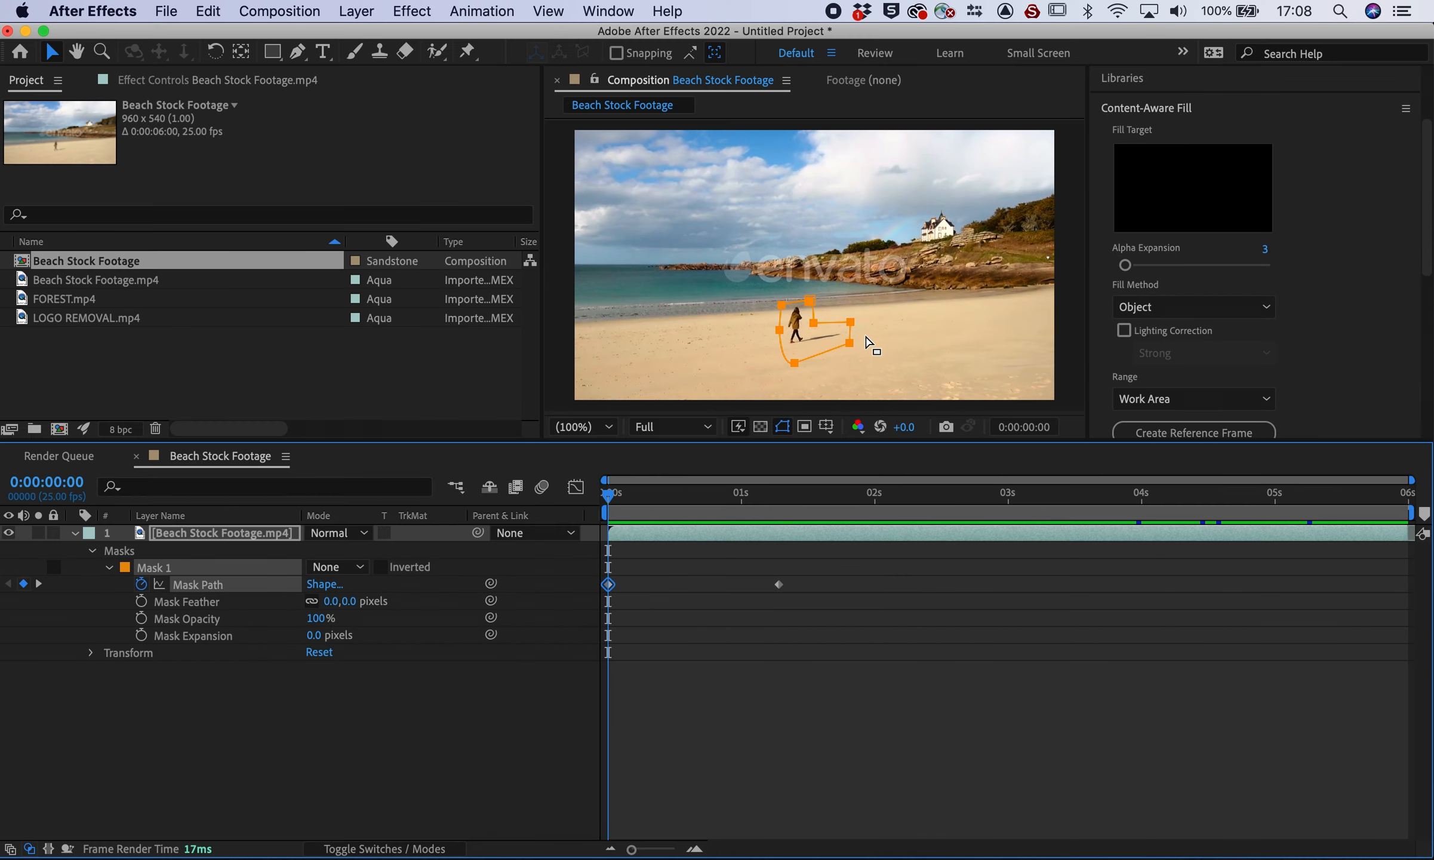
click(794, 362)
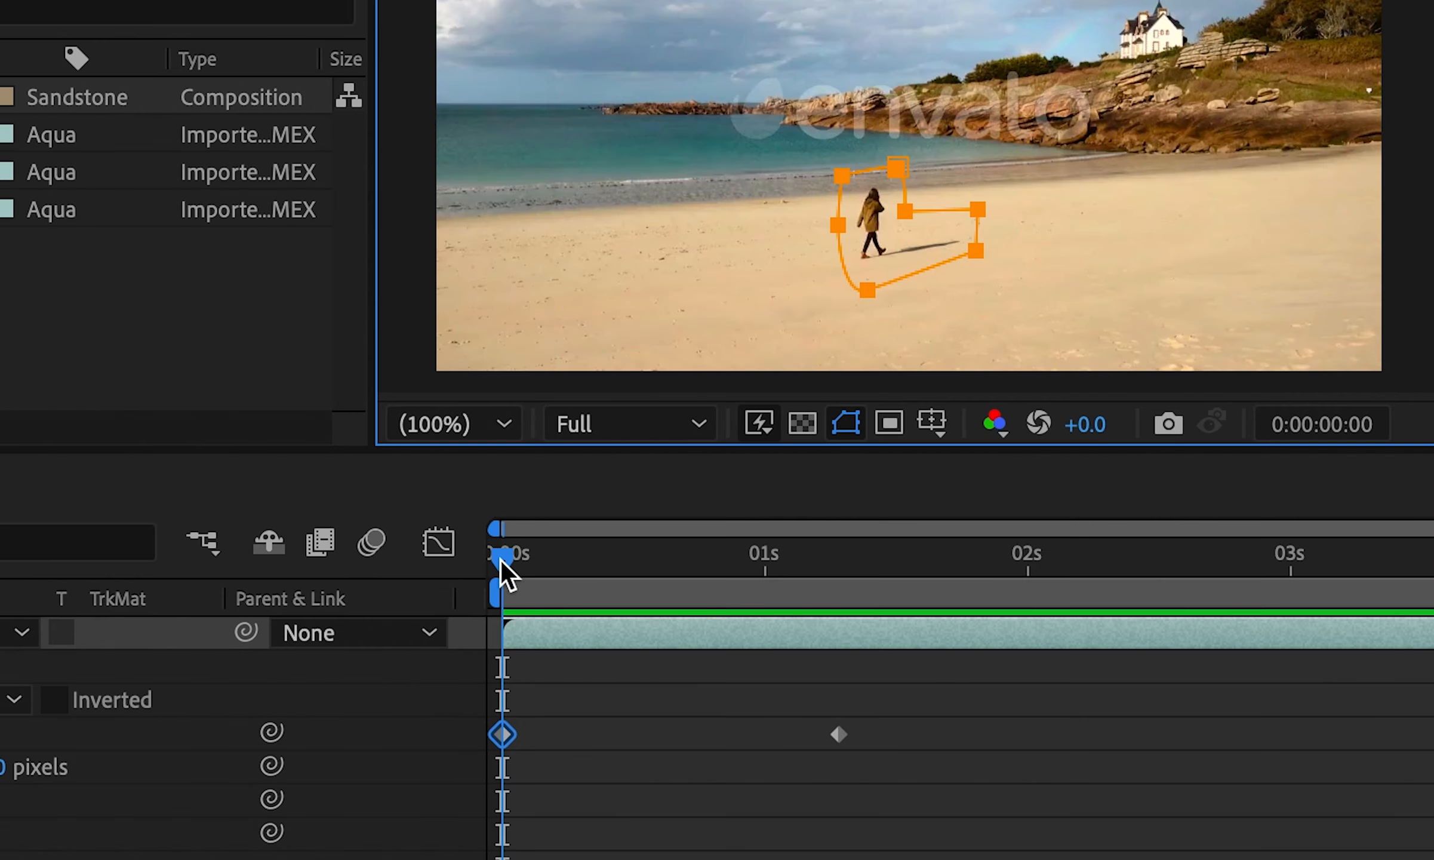
drag(501, 561, 829, 566)
drag(899, 167, 890, 165)
click(884, 297)
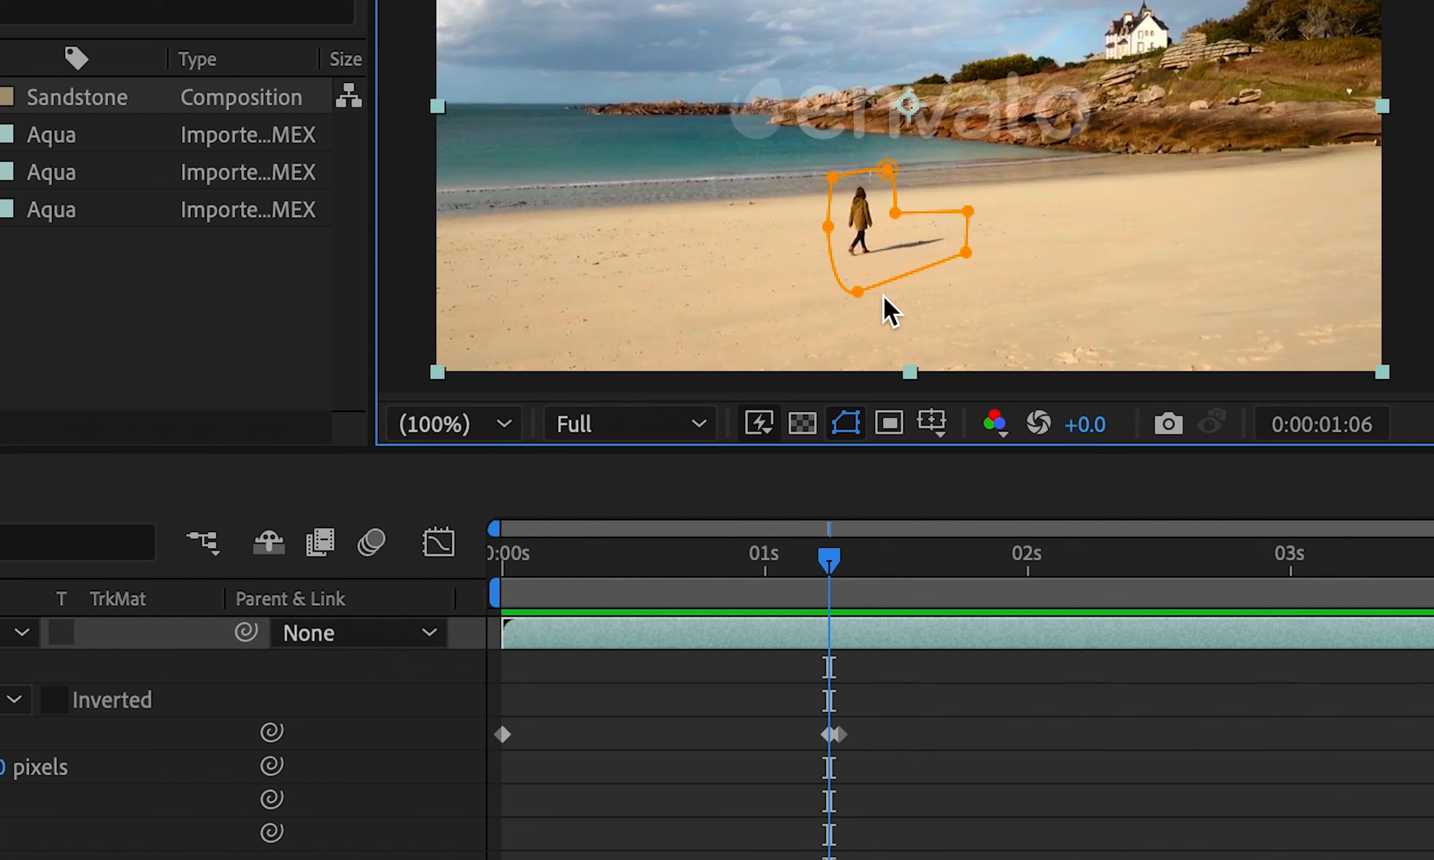
drag(862, 291, 860, 276)
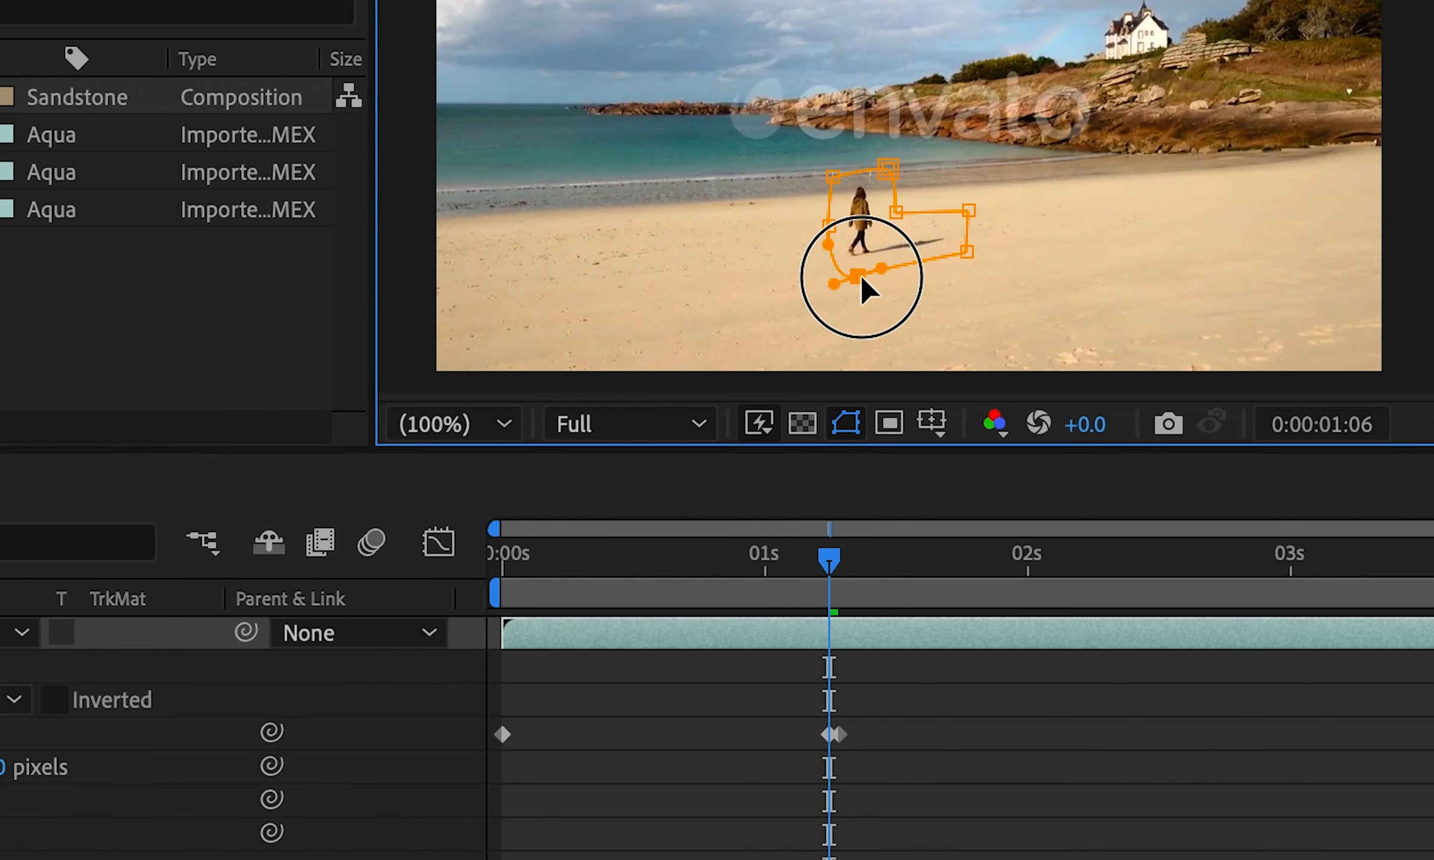
Delete the stray Mask Path keyframe near 1 second and play back to check the mask
drag(832, 548, 910, 549)
click(841, 734)
key(Delete)
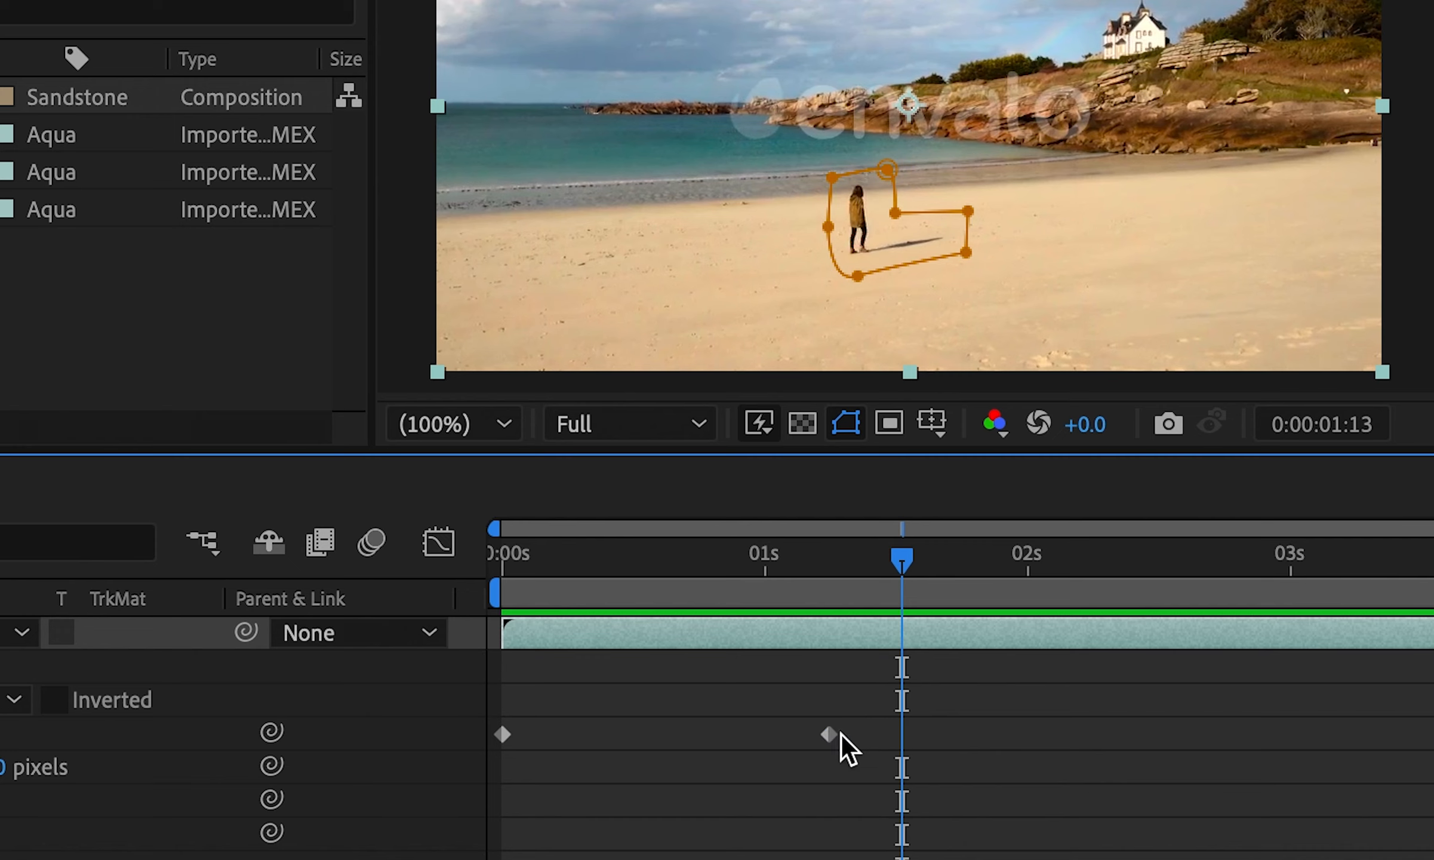
drag(807, 571, 1342, 567)
key(space)
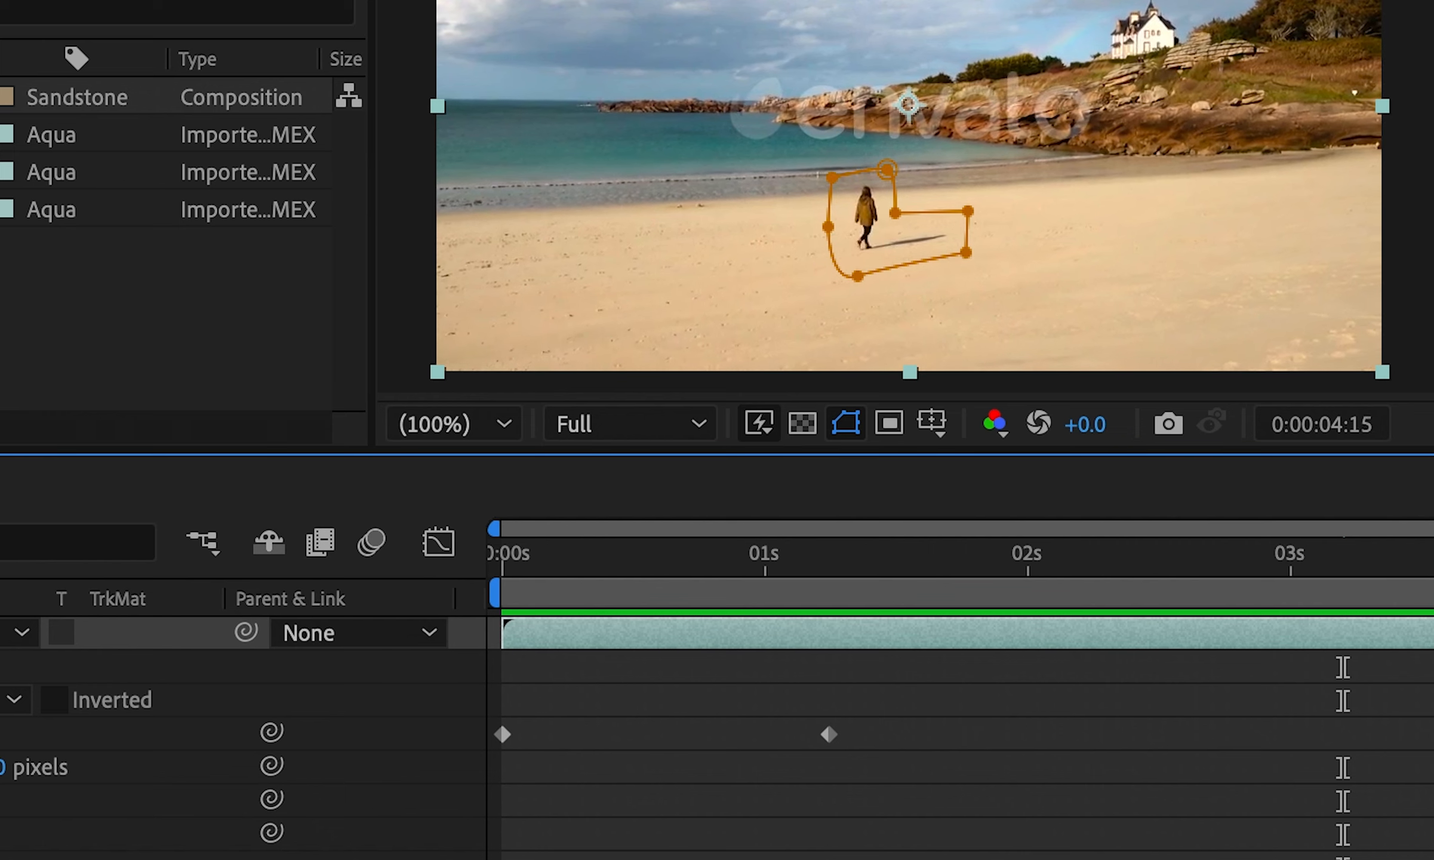
click(890, 218)
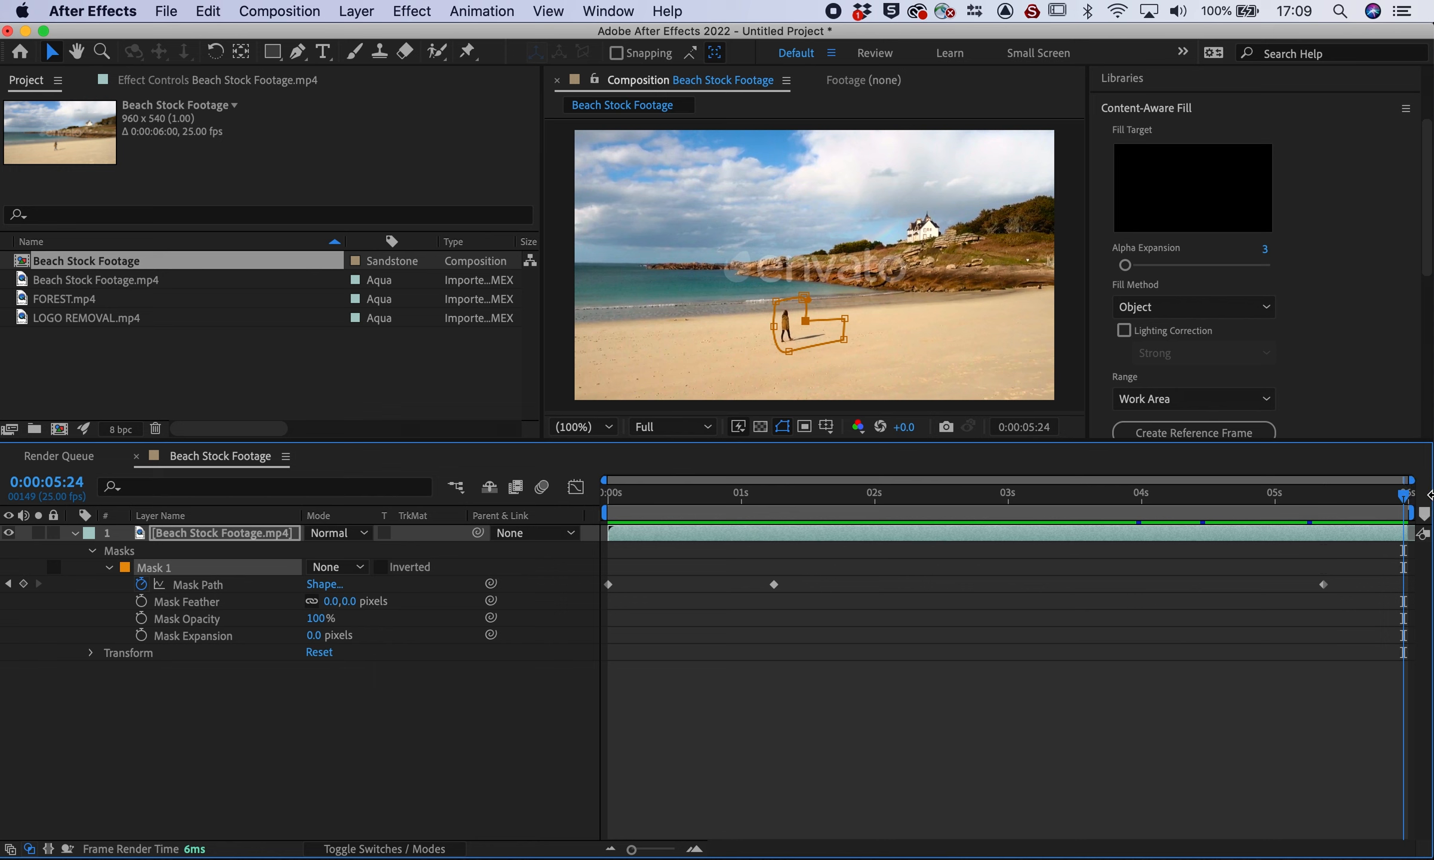
click(276, 736)
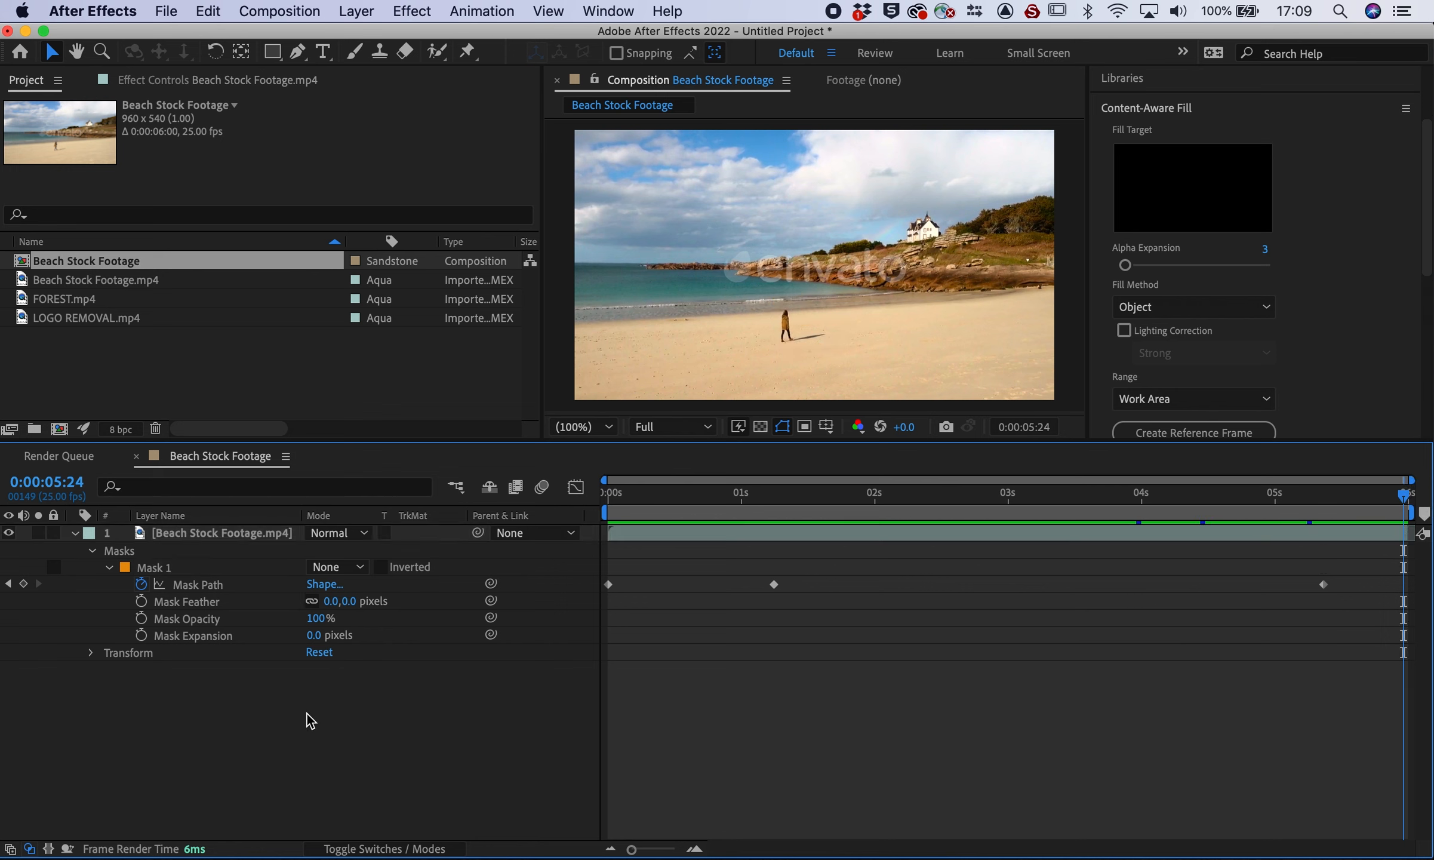
Set Mask 1's mode to Subtract around 1 second in
click(800, 502)
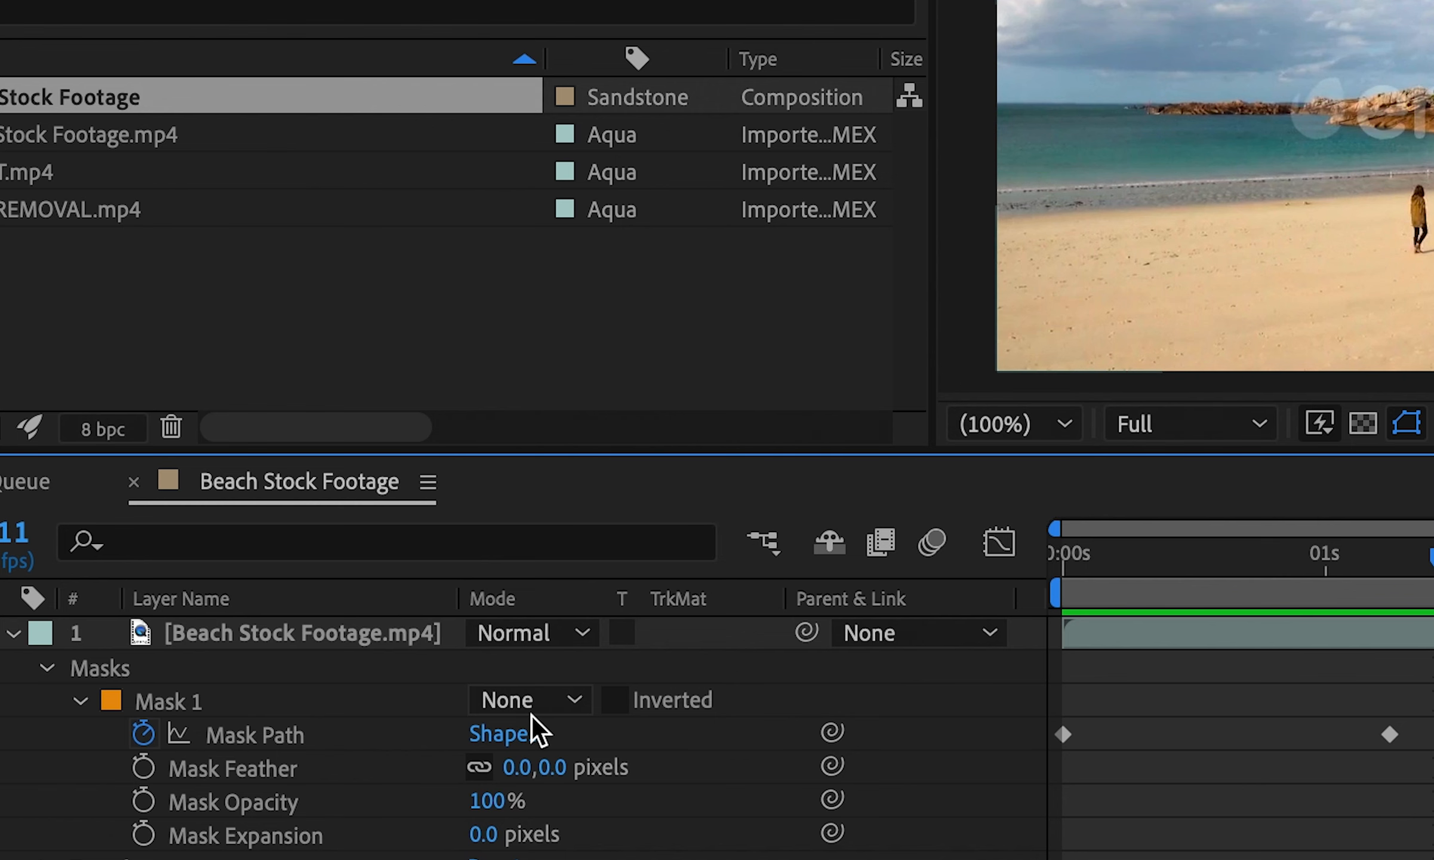
click(570, 701)
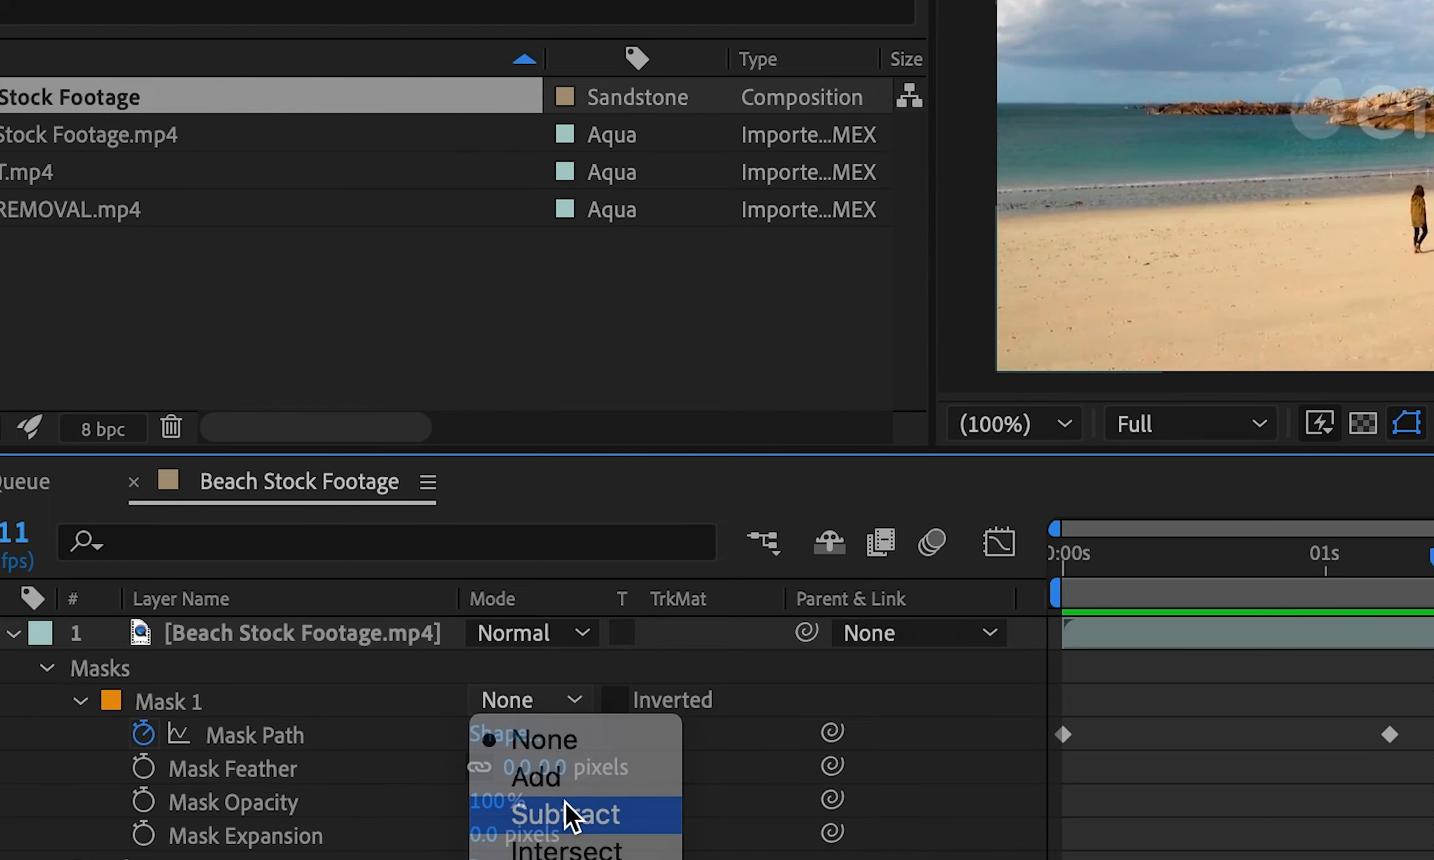
click(565, 802)
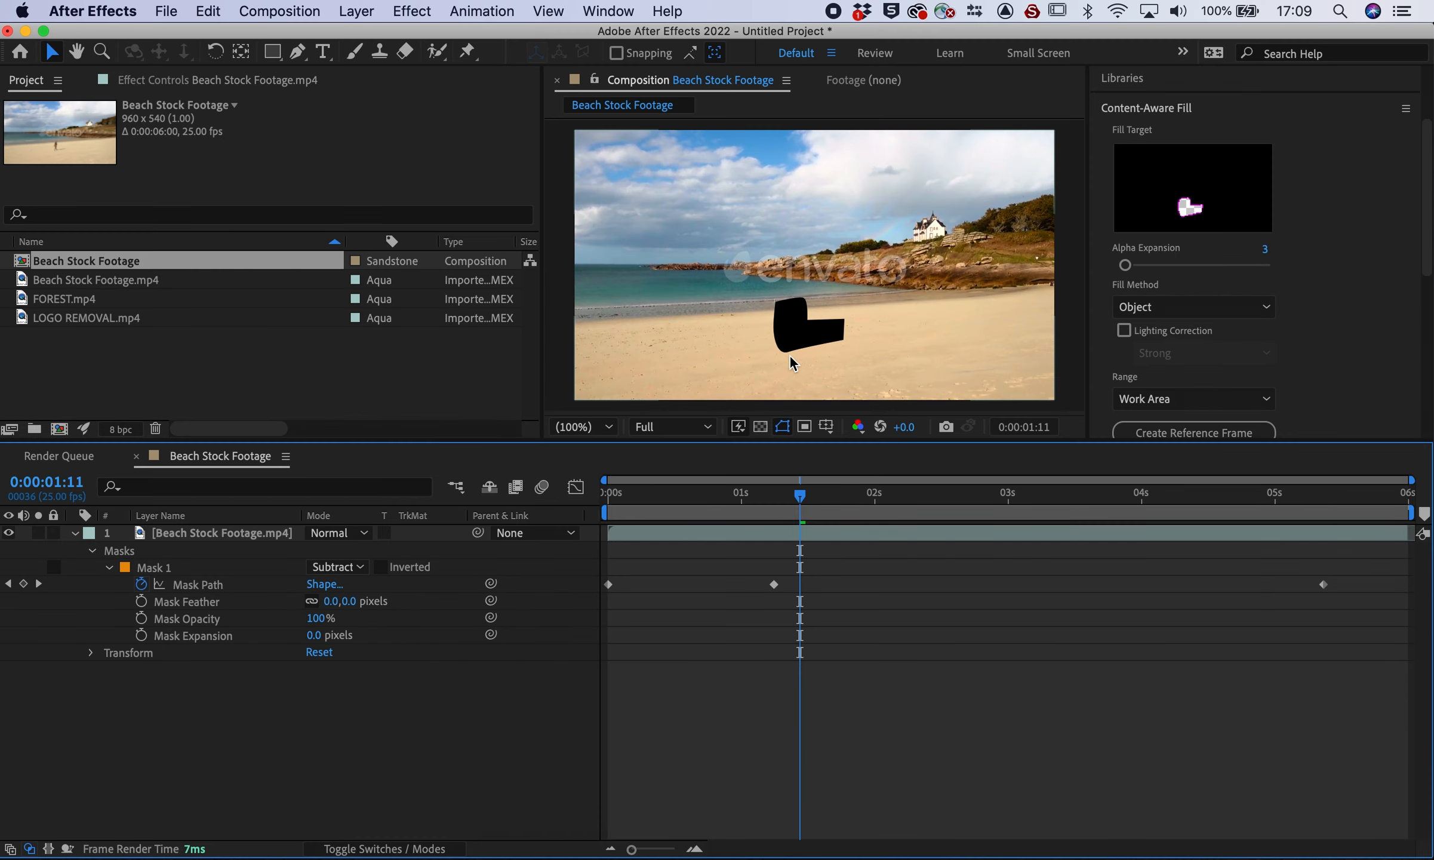
Set Content-Aware Fill's Alpha Expansion to 6 and keep Work Area as the range
click(1320, 353)
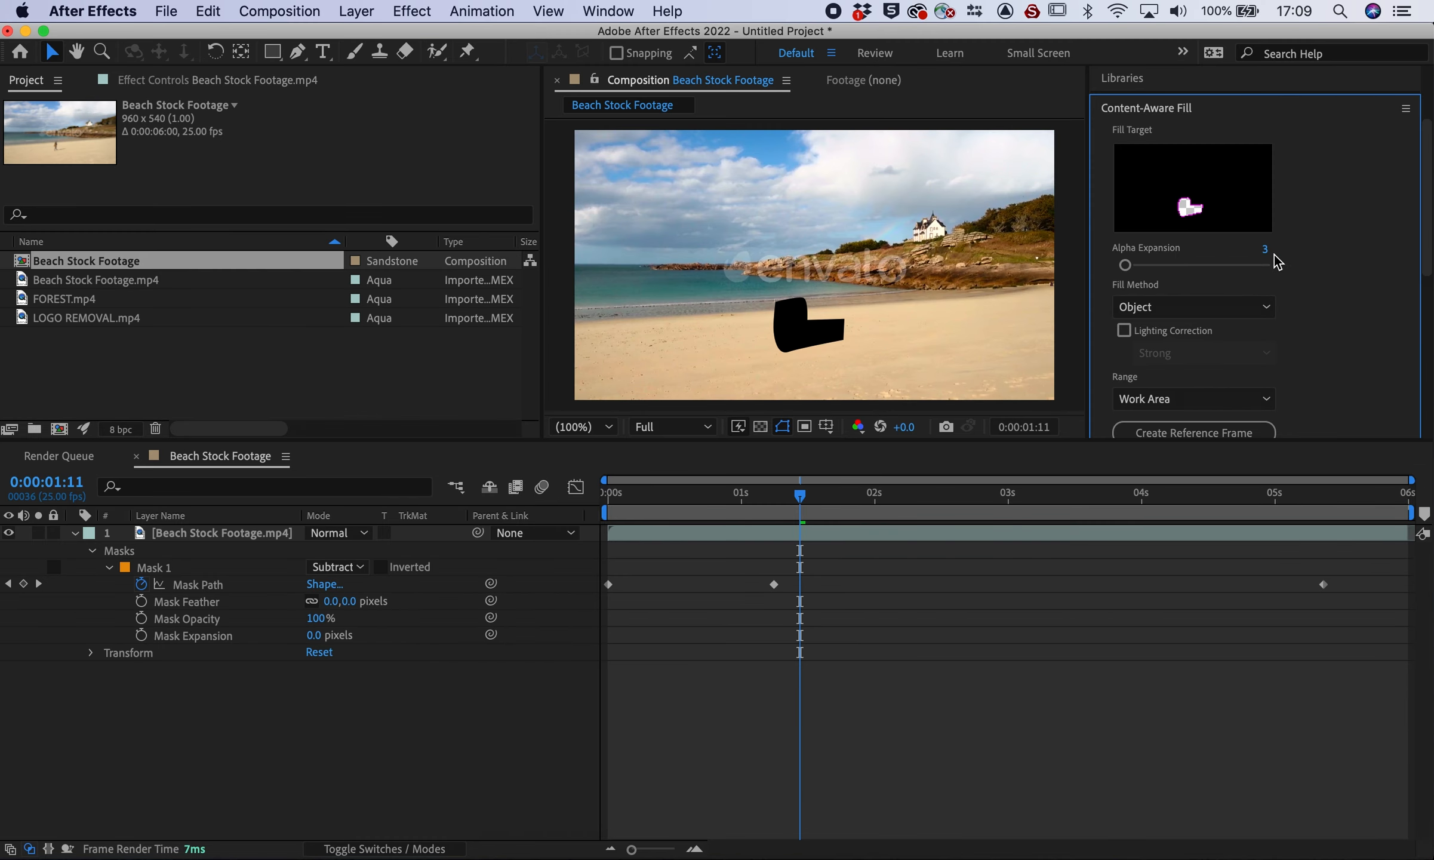
drag(1130, 272, 1161, 265)
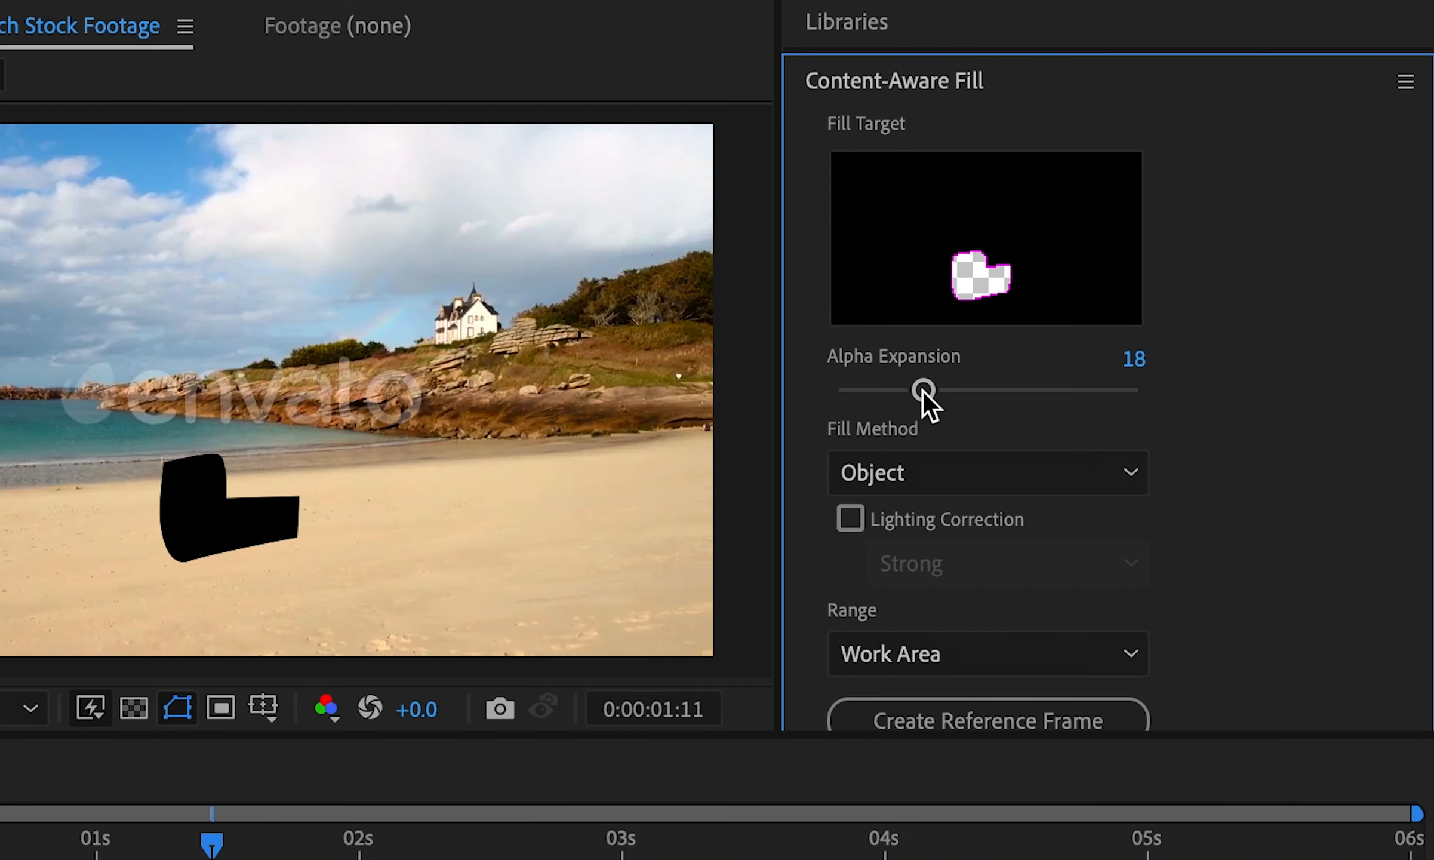
drag(921, 391, 866, 391)
scroll(1263, 531, down, 5)
scroll(1263, 531, up, 5)
scroll(1318, 608, down, 5)
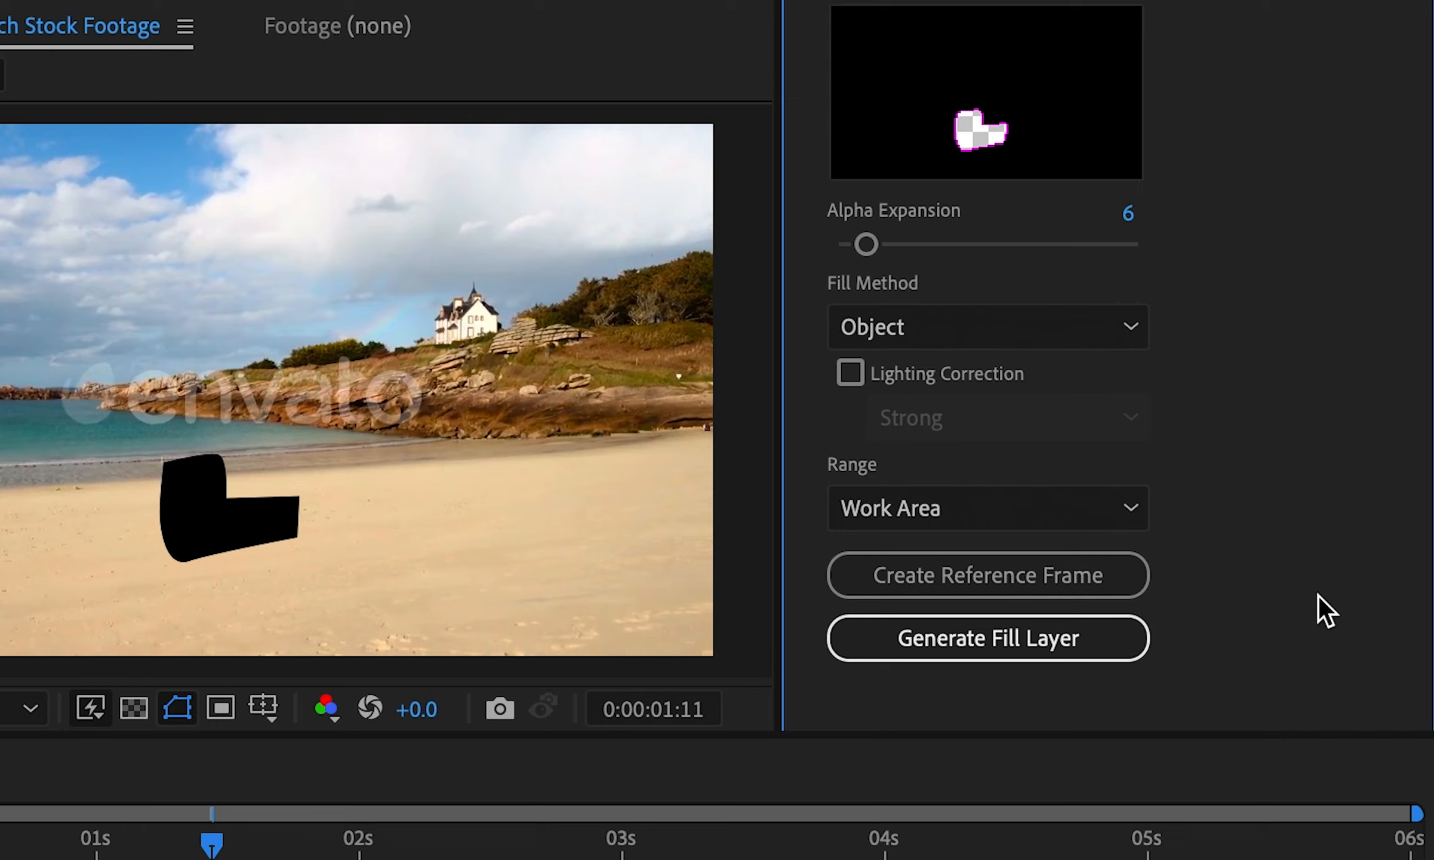
click(978, 507)
click(1182, 511)
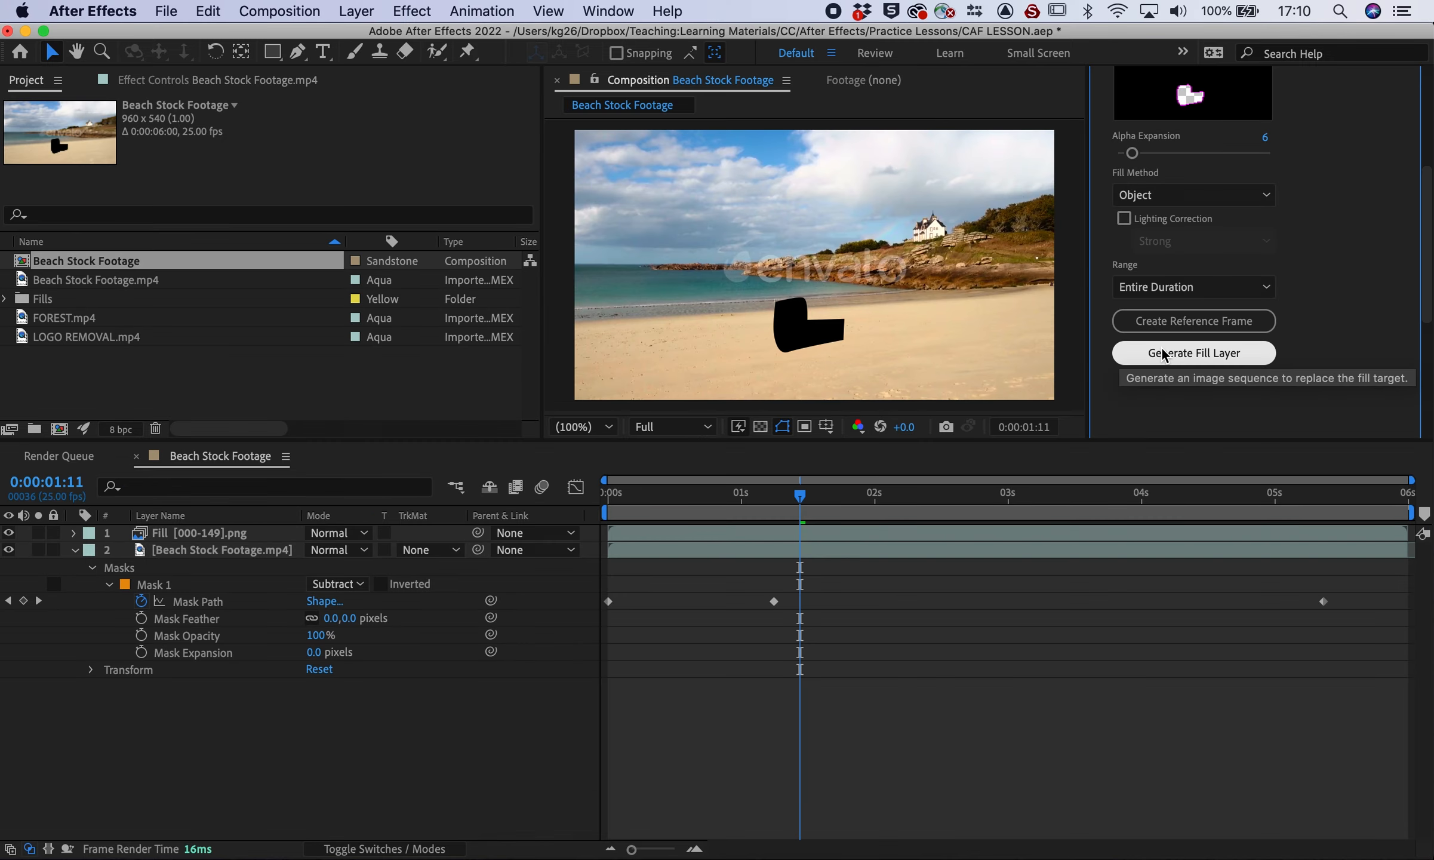
Generate the Fill [000-149].png layer, then play and scrub to confirm the woman is erased
click(929, 642)
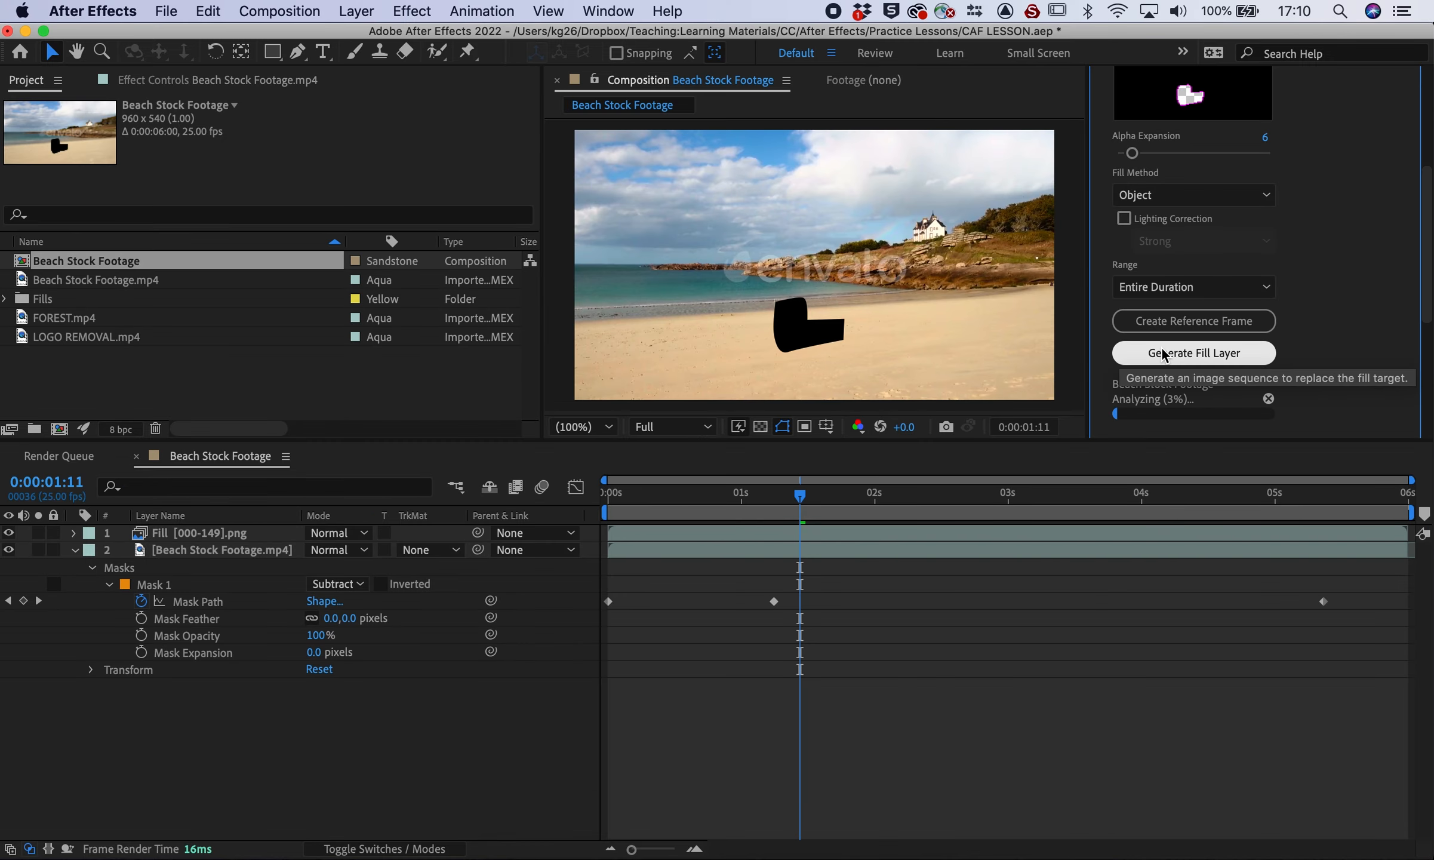
scroll(1376, 346, down, 4)
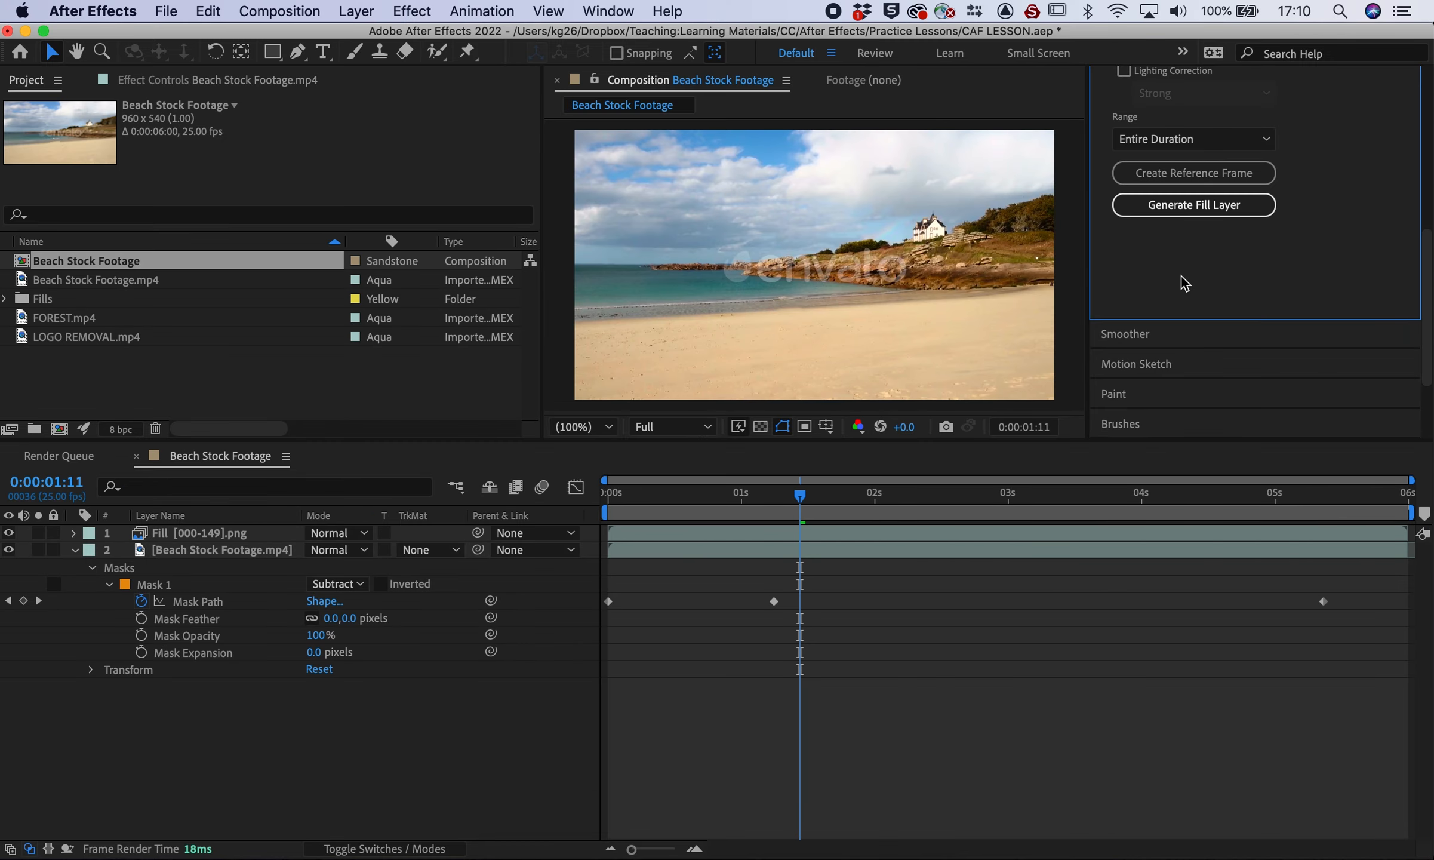
click(610, 495)
key(space)
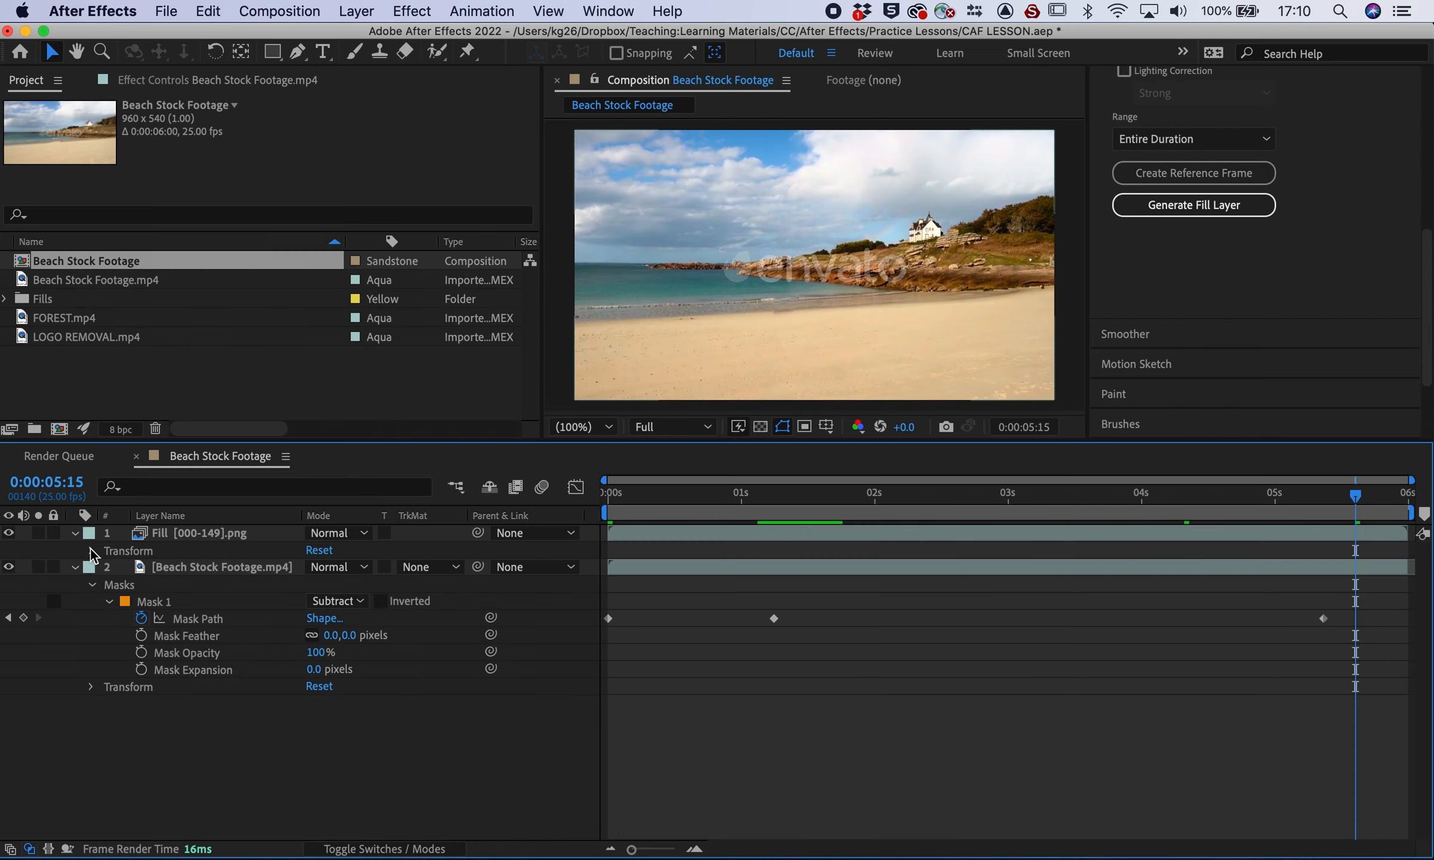
click(92, 550)
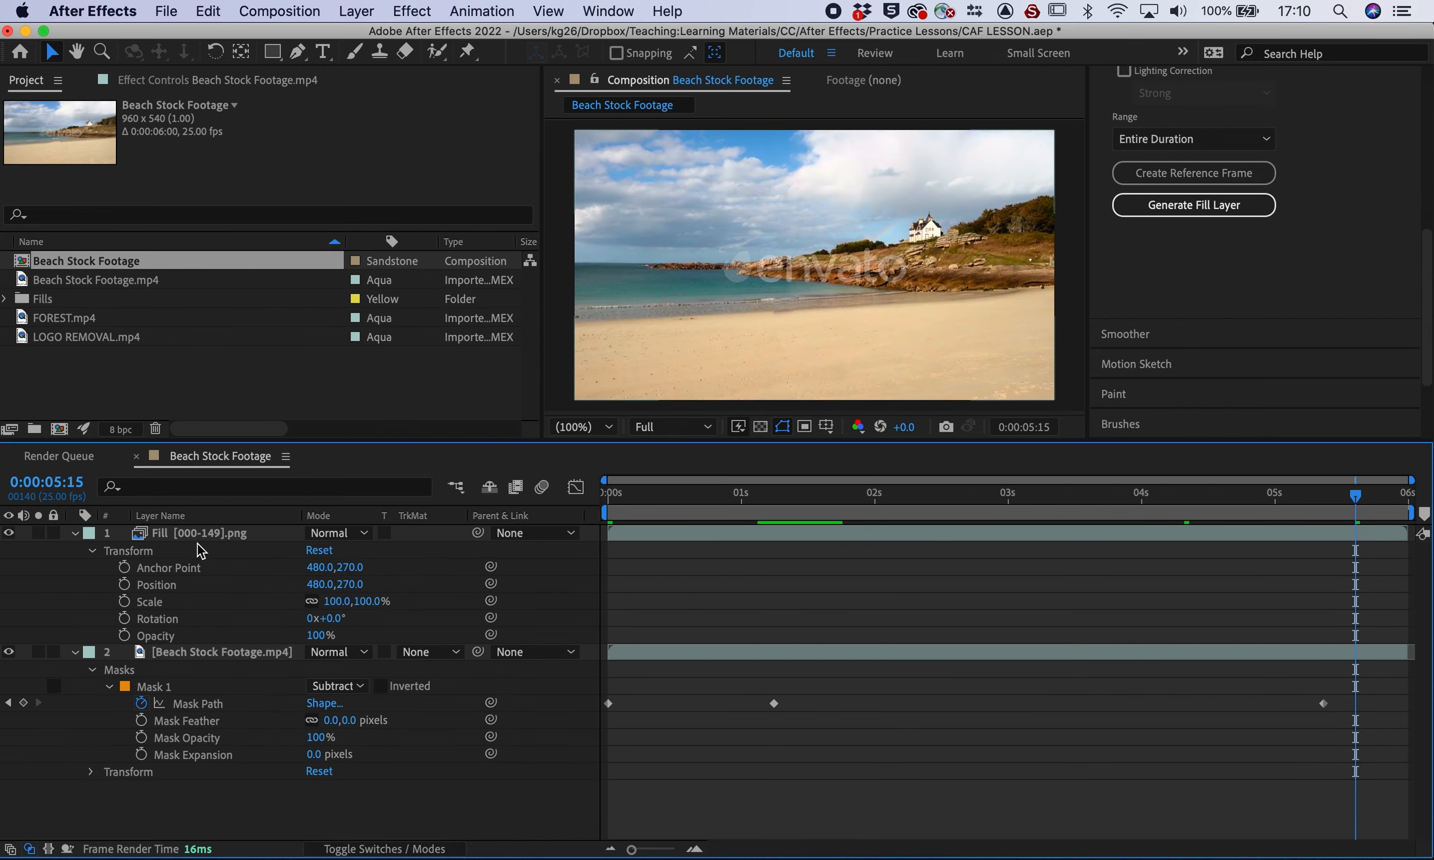
click(173, 536)
drag(634, 511, 982, 500)
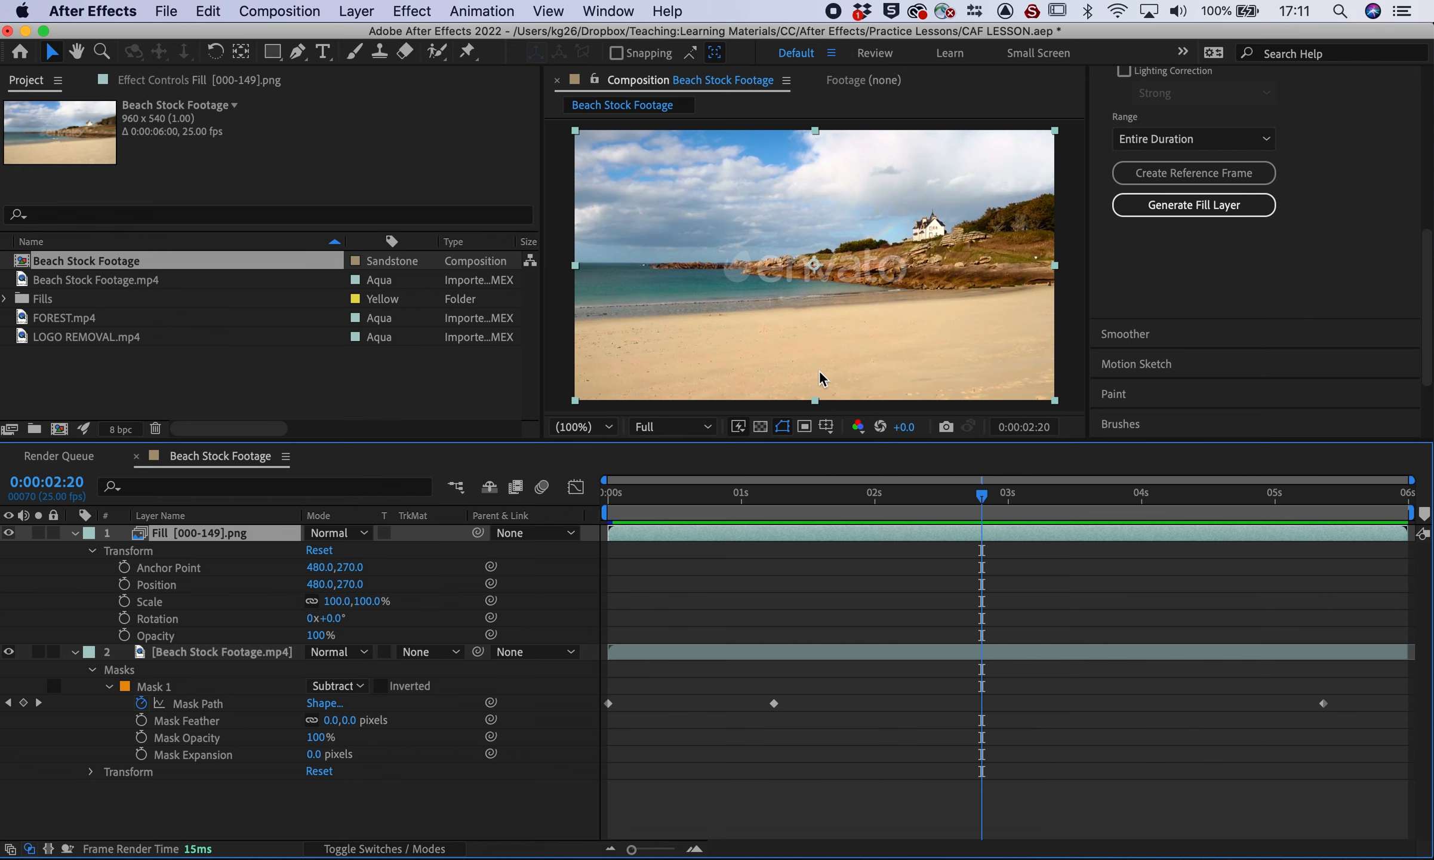
click(75, 532)
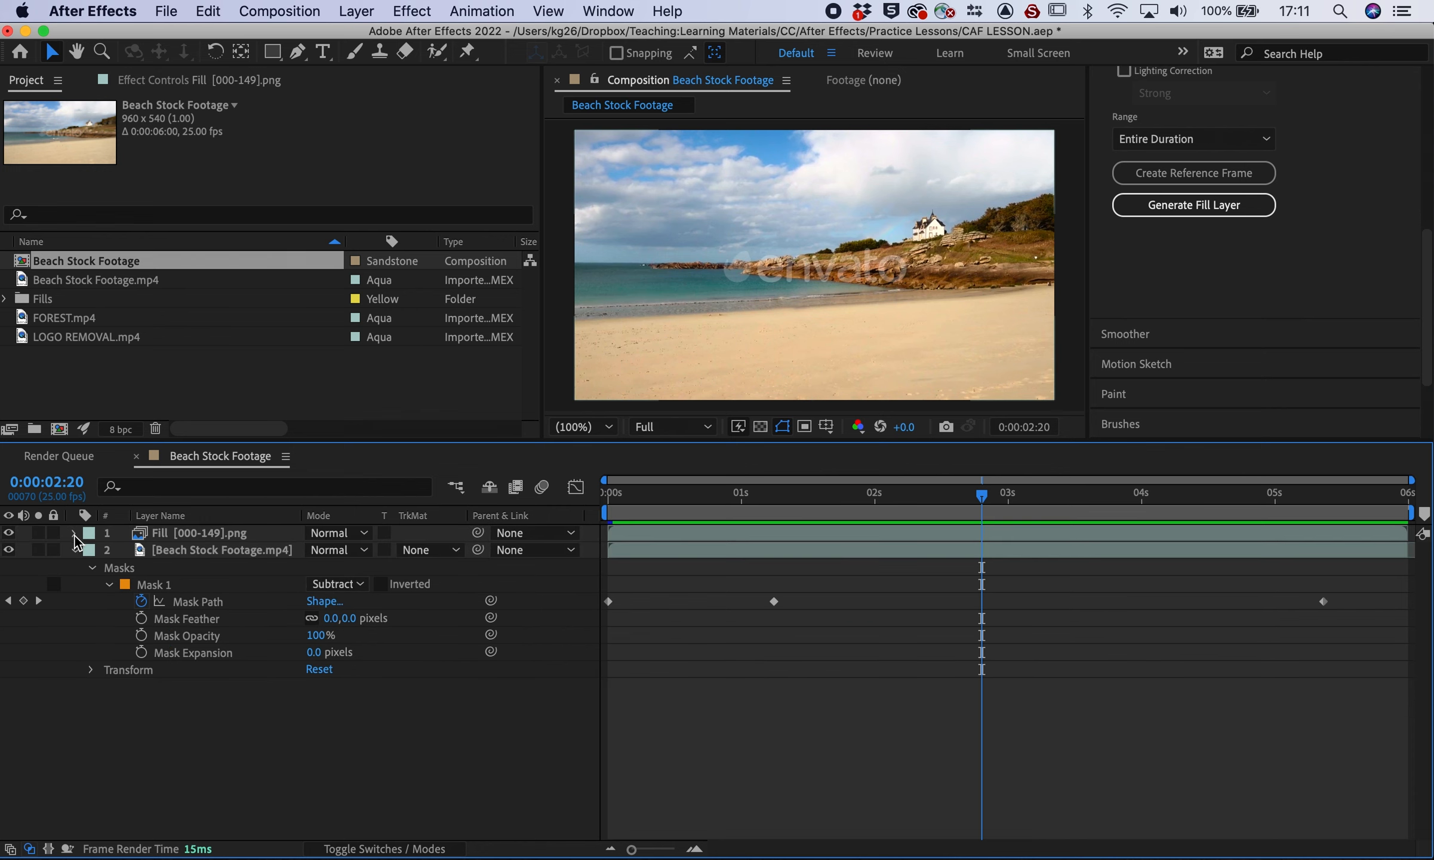
click(73, 554)
Create a LOGO REMOVAL comp from LOGO REMOVAL.mp4, preview to 3 seconds, and zoom toward the cap
click(80, 375)
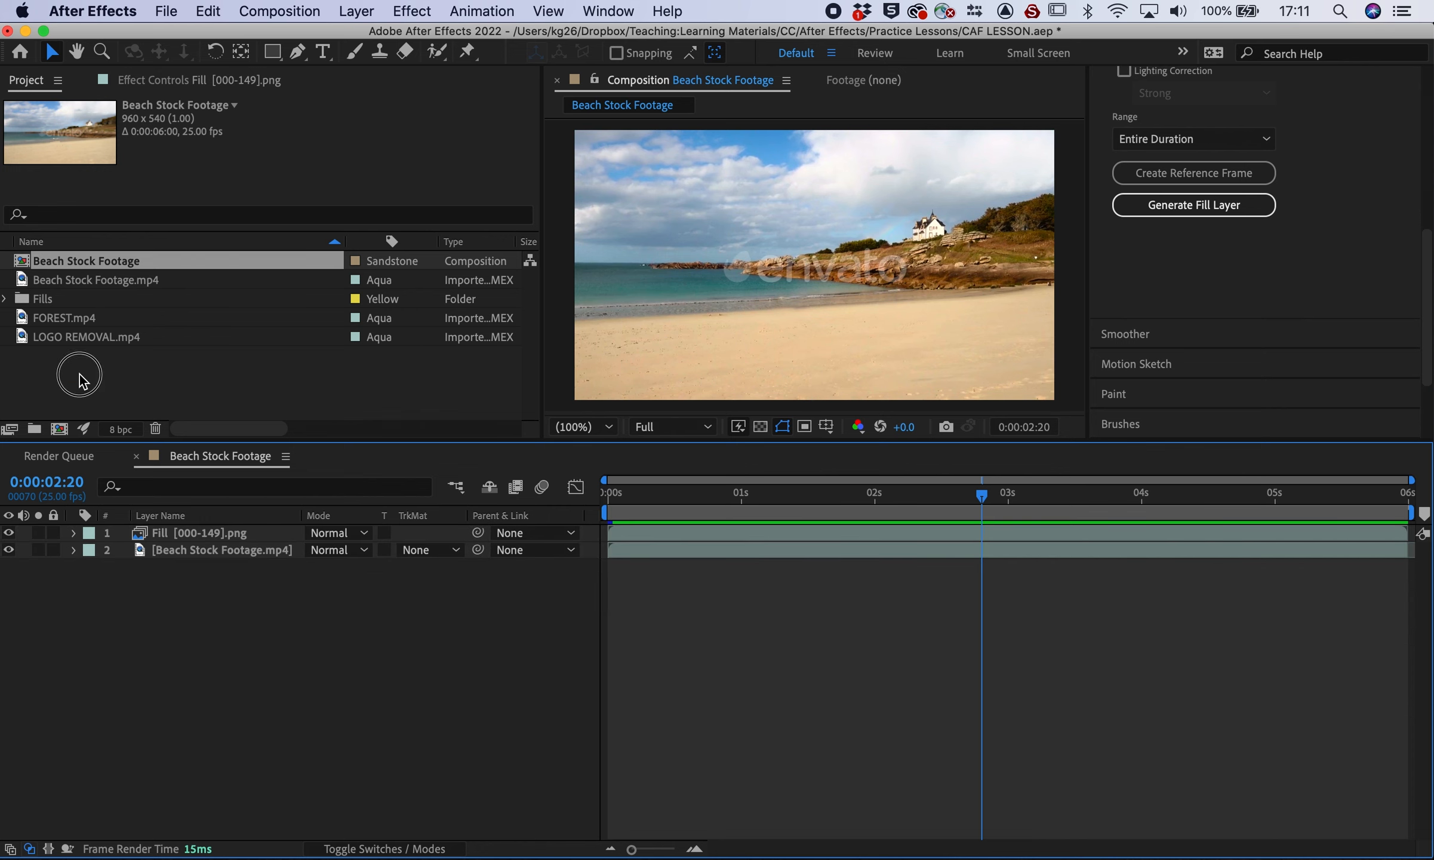
click(24, 339)
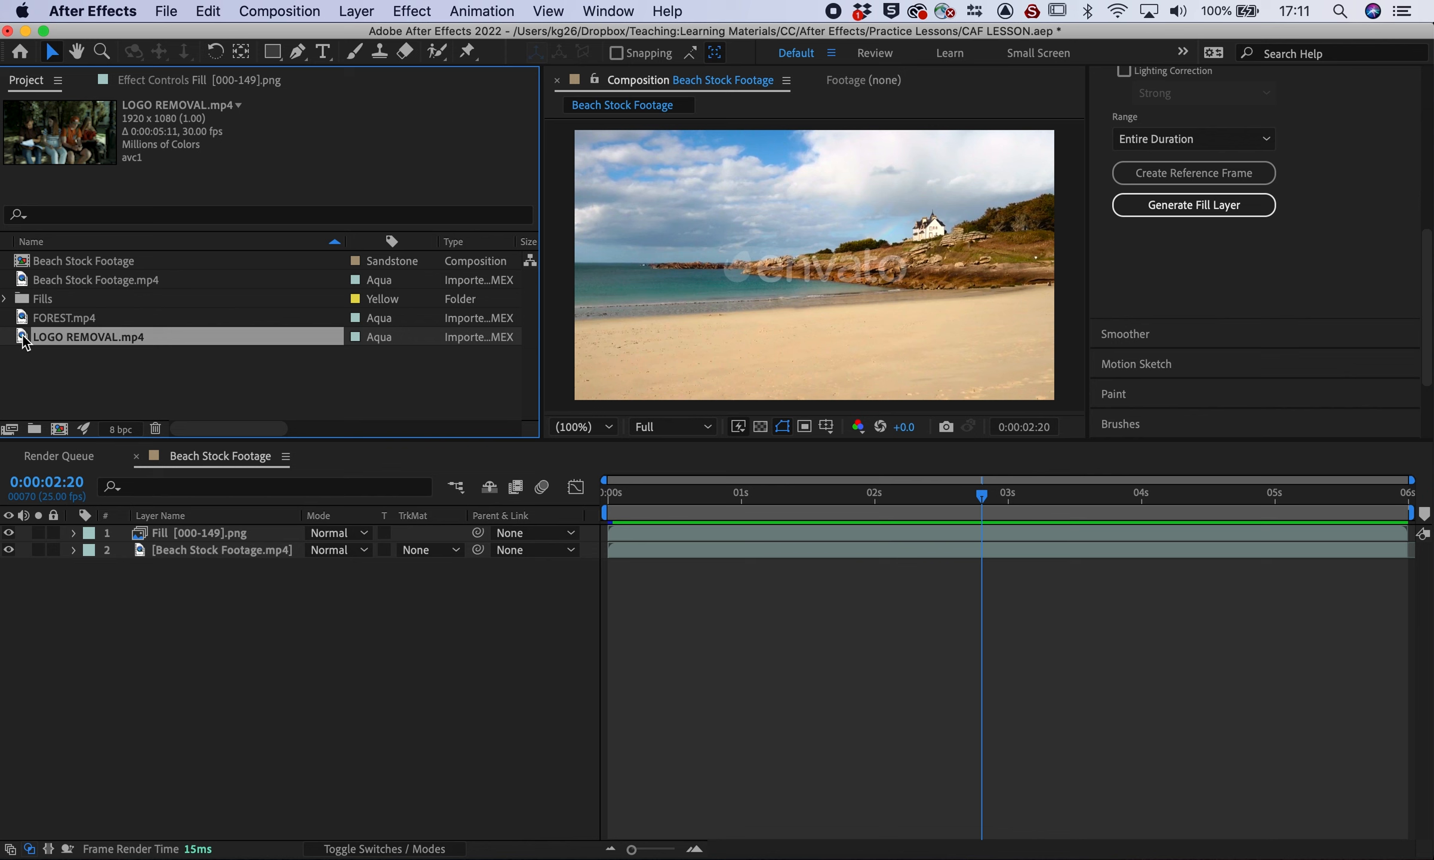
right_click(24, 340)
click(101, 392)
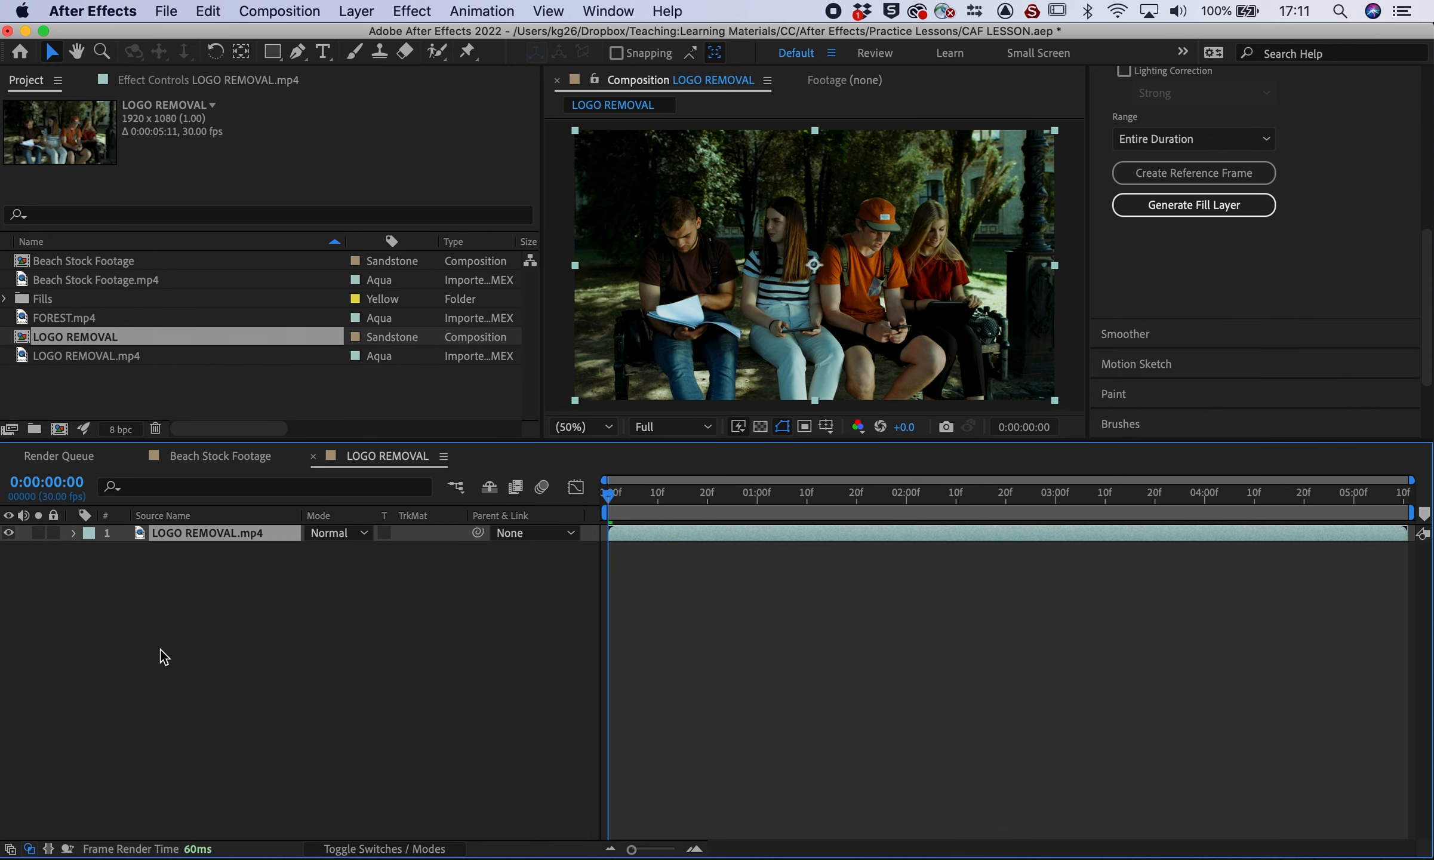
key(space)
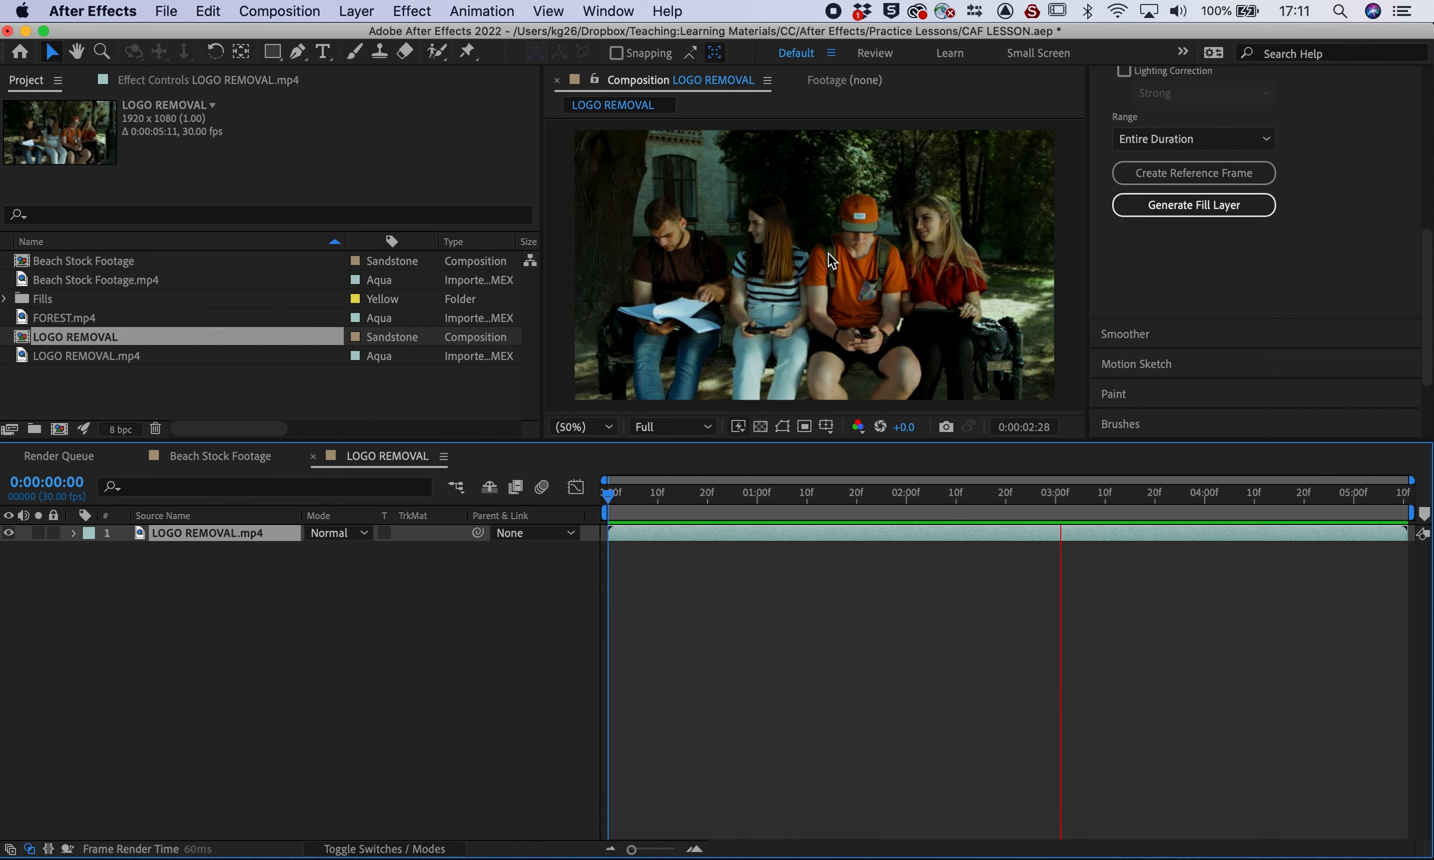
click(859, 241)
scroll(860, 217, up, 4)
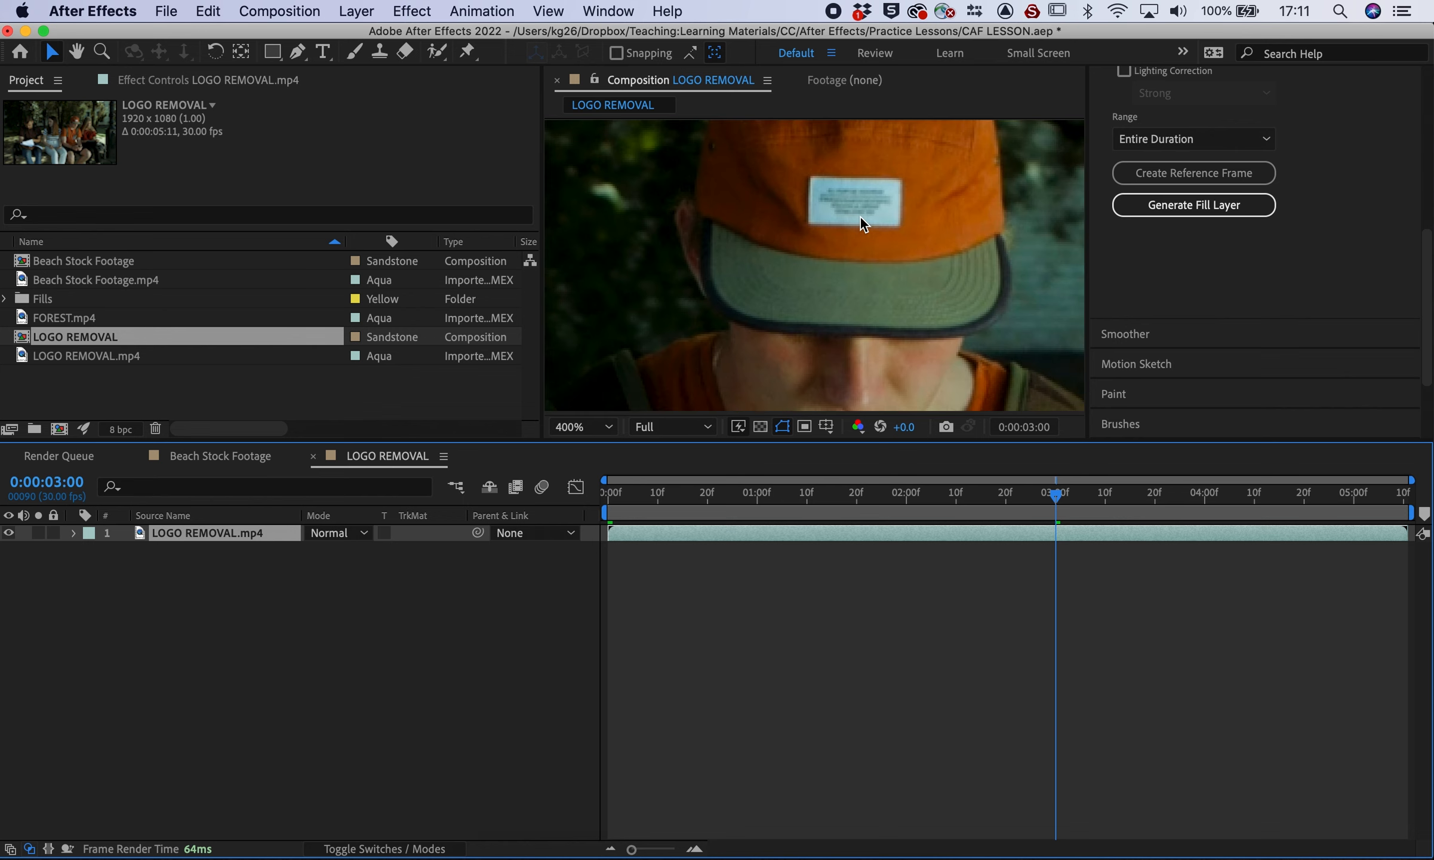
scroll(860, 216, down, 2)
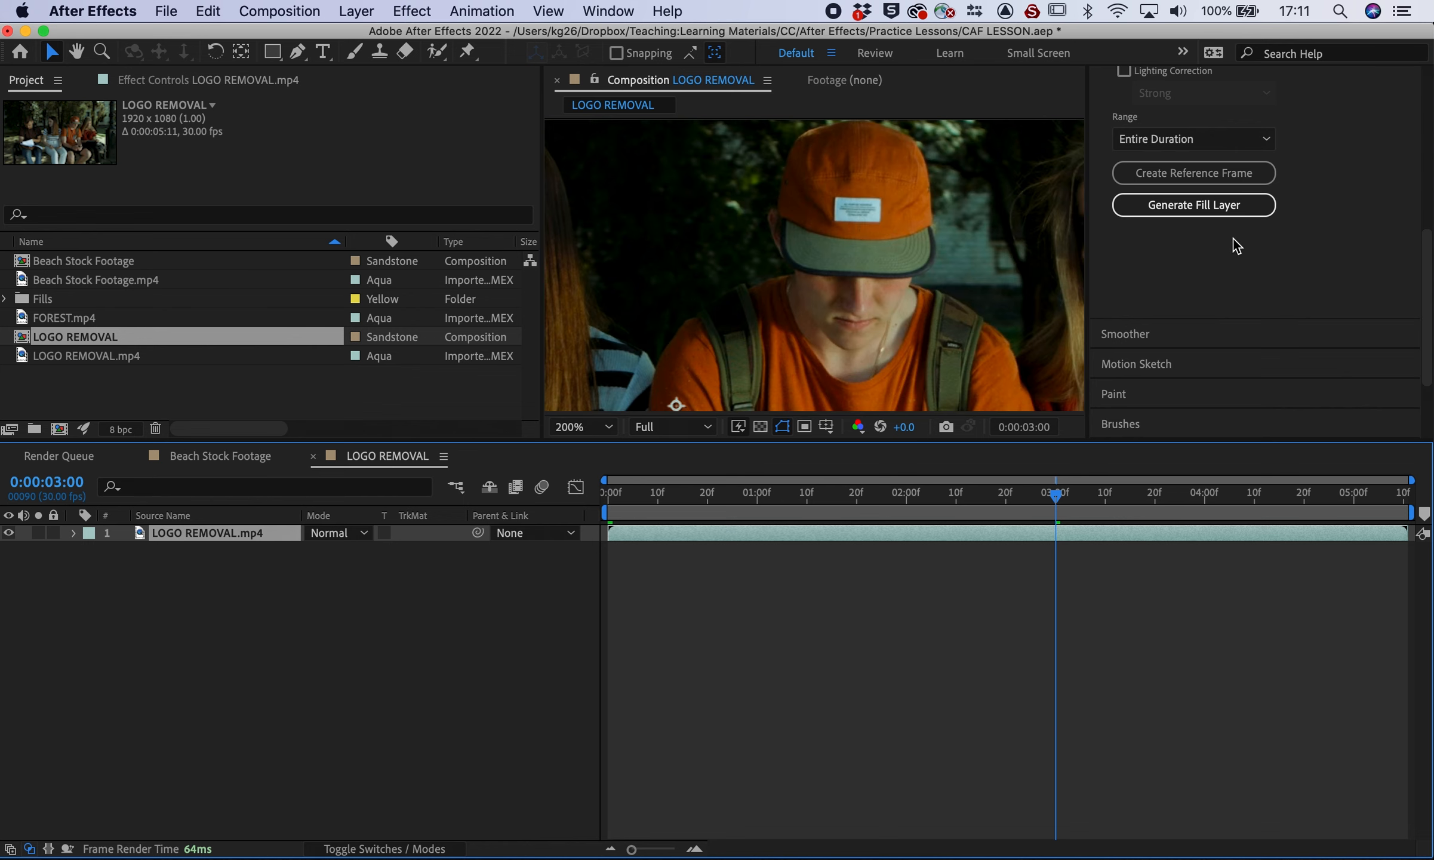
scroll(1231, 239, up, 10)
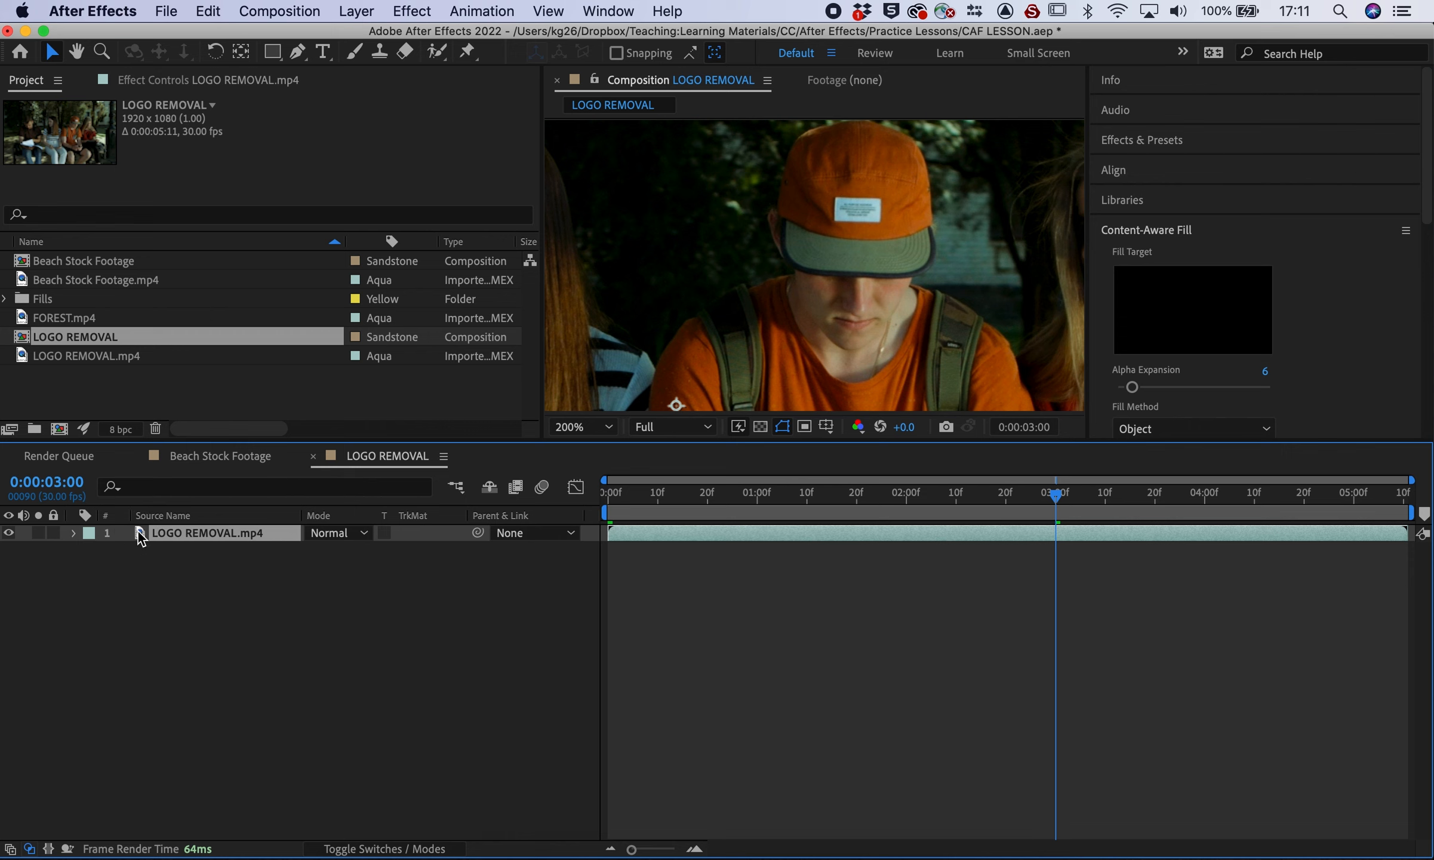
Draw a closed mask around the logo on the boy's cap
click(297, 52)
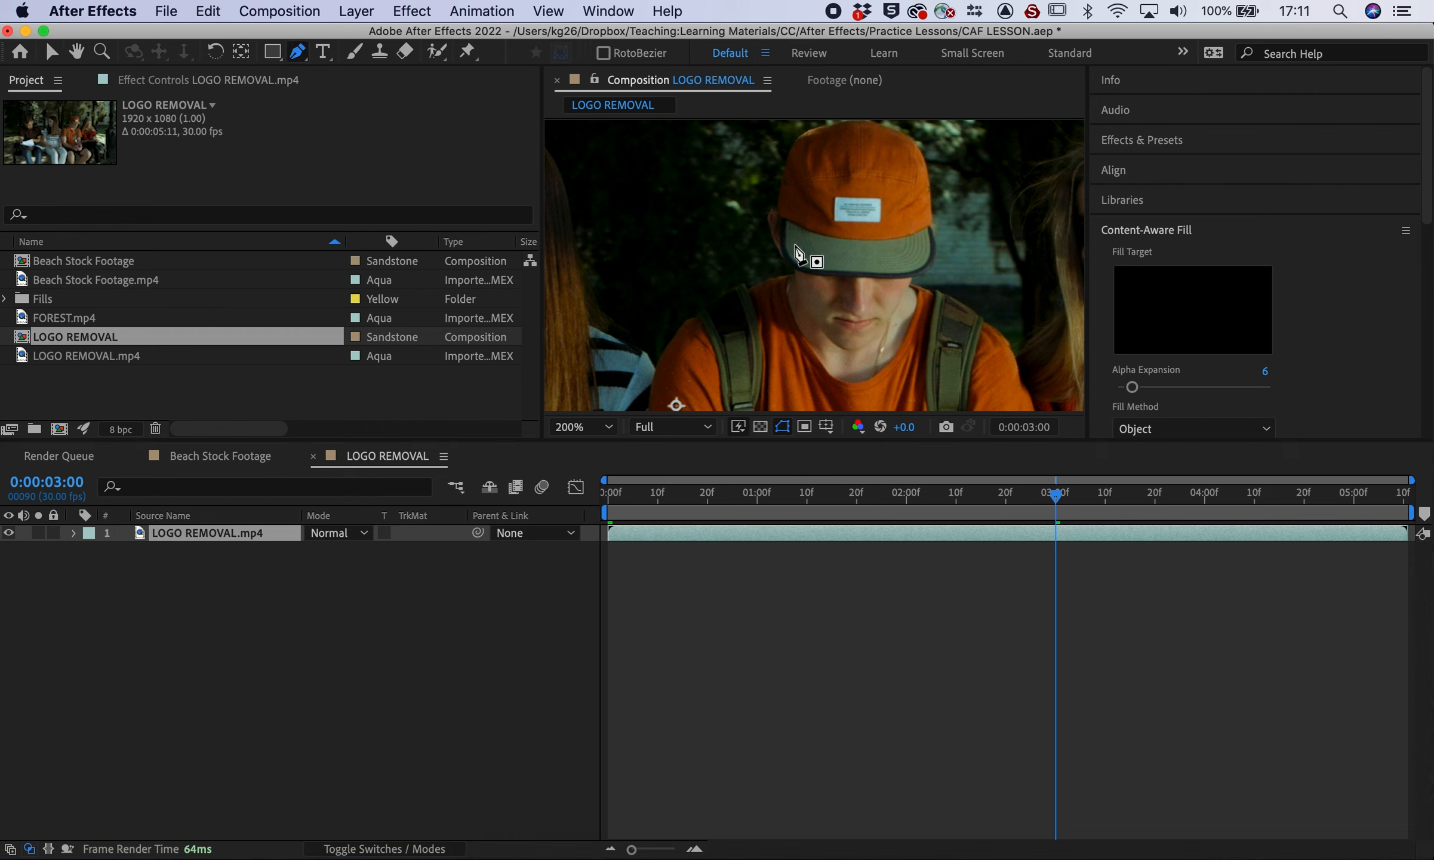
click(829, 193)
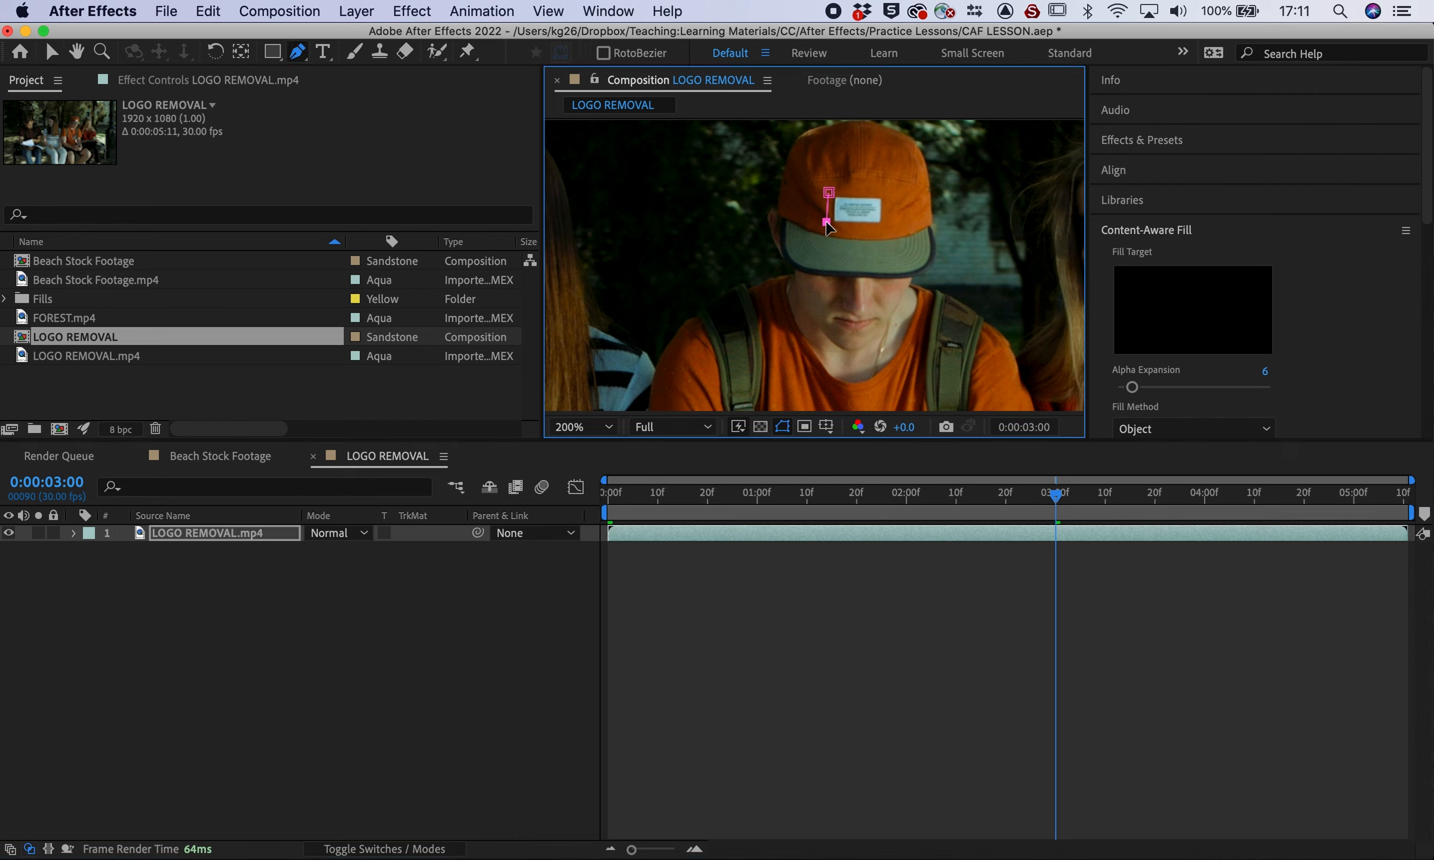
click(892, 228)
click(829, 193)
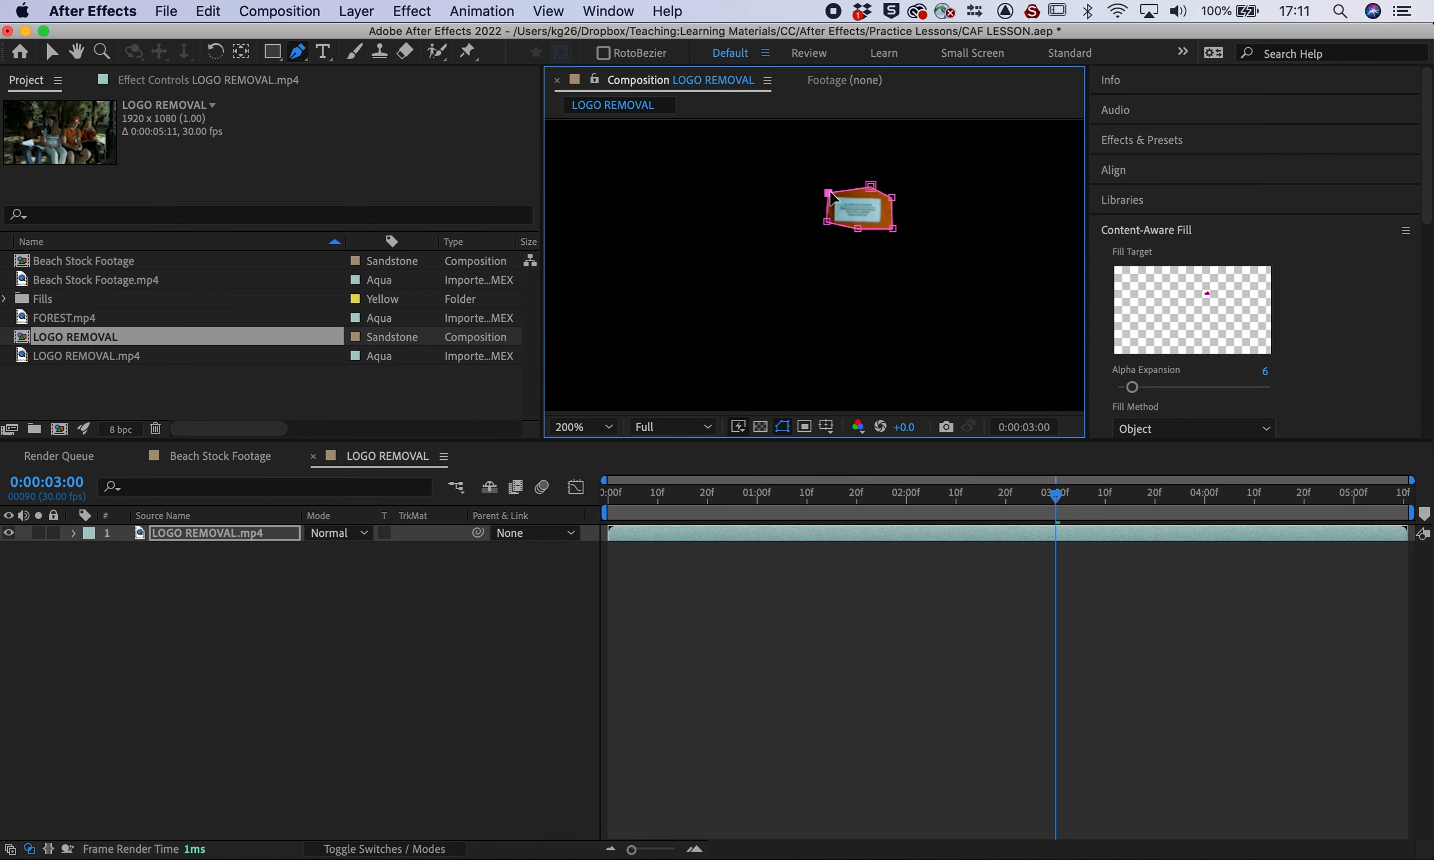
Change Mask 1's mode from Add to None to show the full frame
click(74, 533)
click(94, 550)
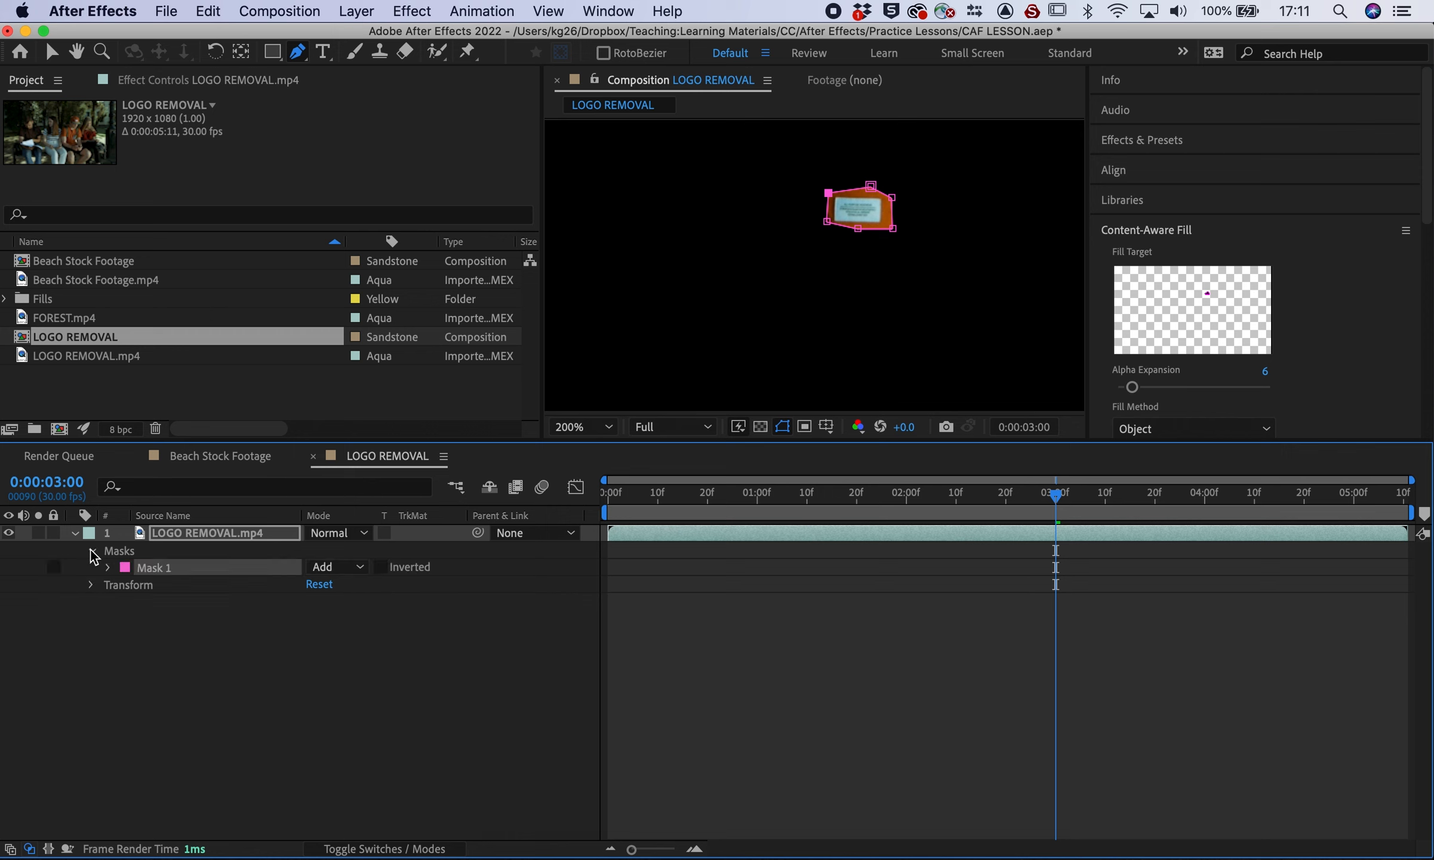
click(346, 567)
click(345, 587)
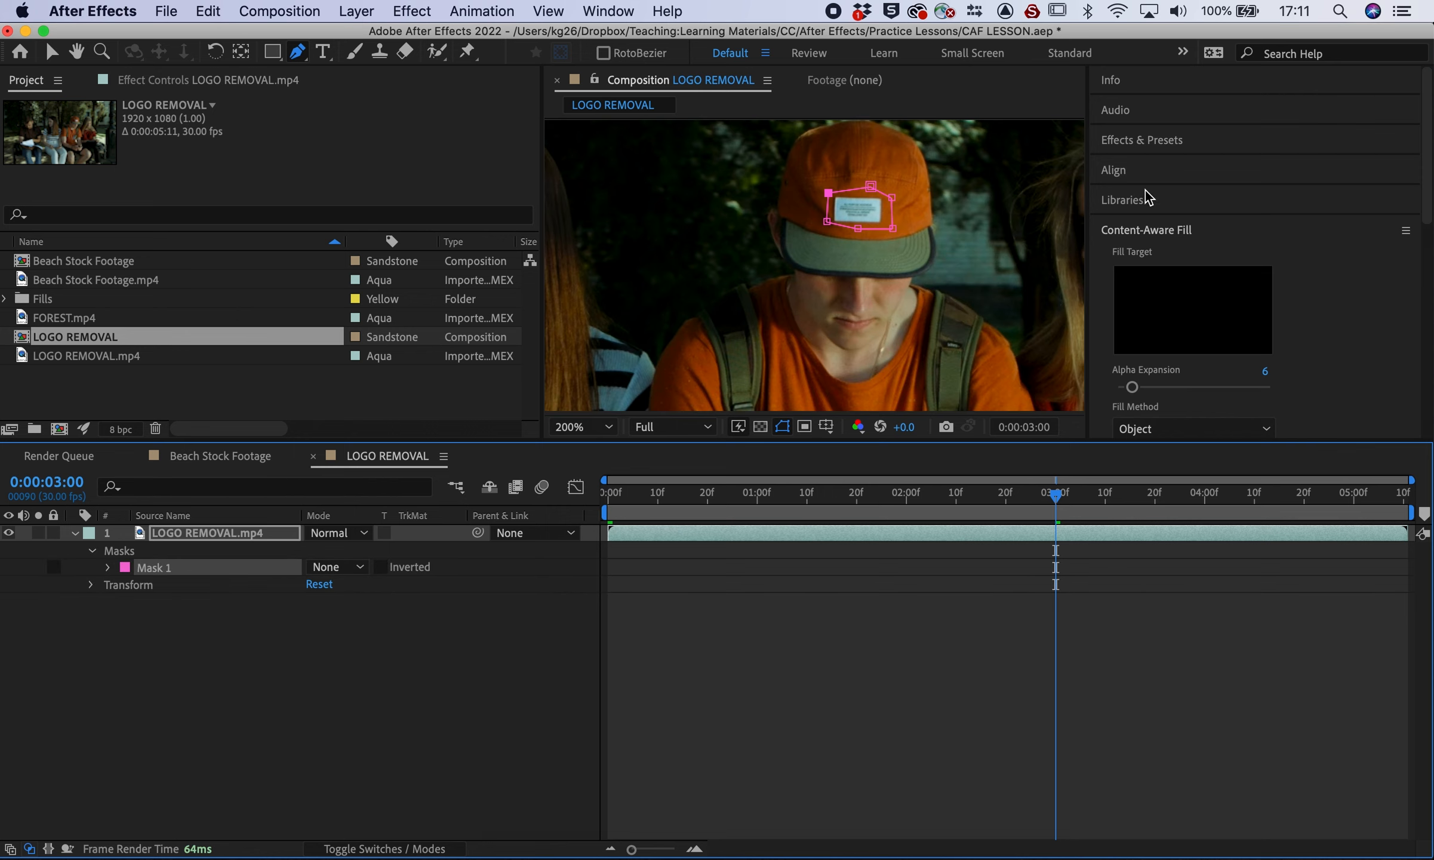
scroll(1147, 197, down, 10)
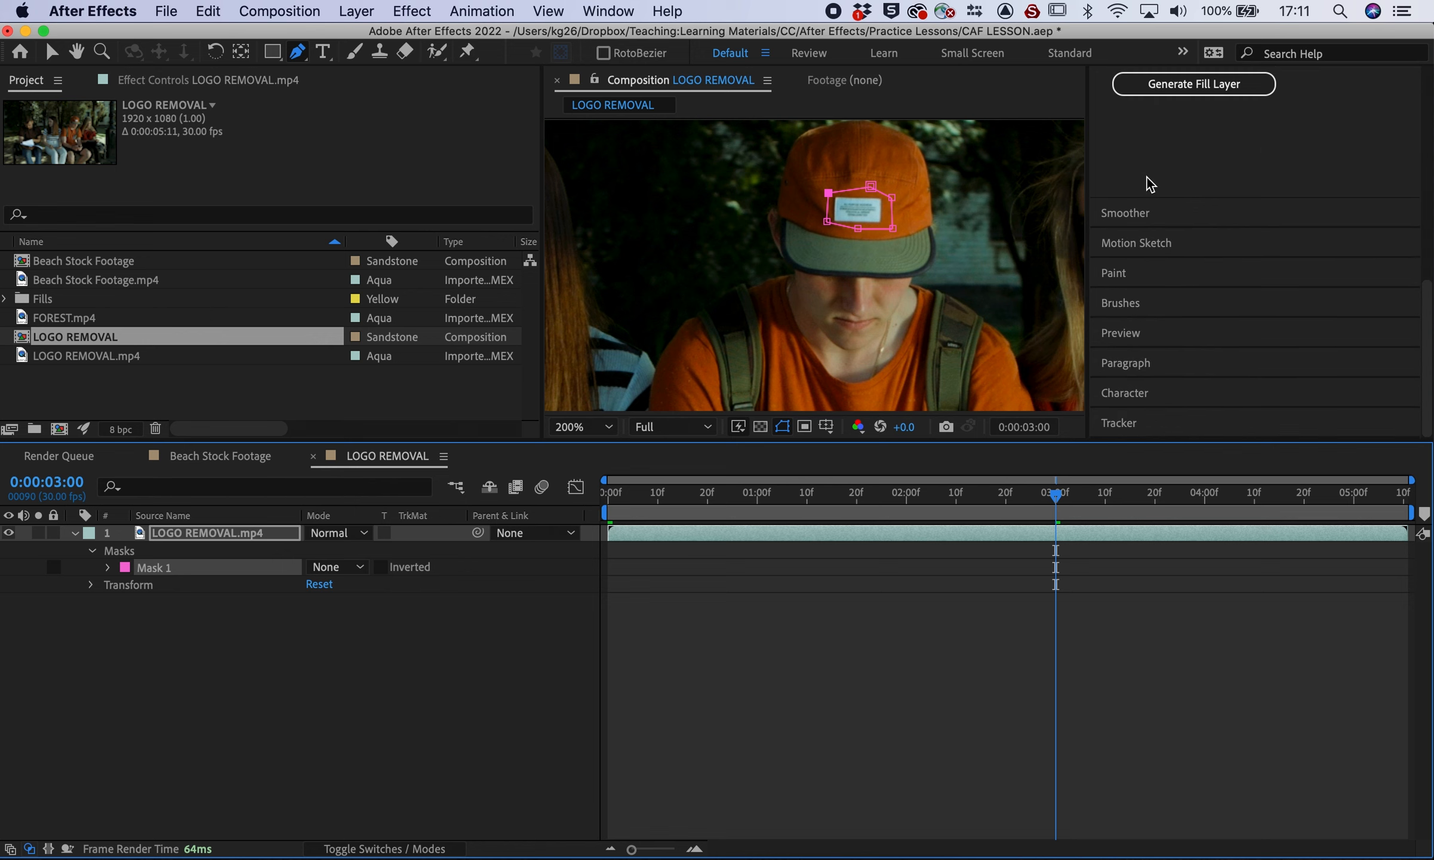
Track the cap-logo mask forward through the clip with the Tracker
click(1130, 422)
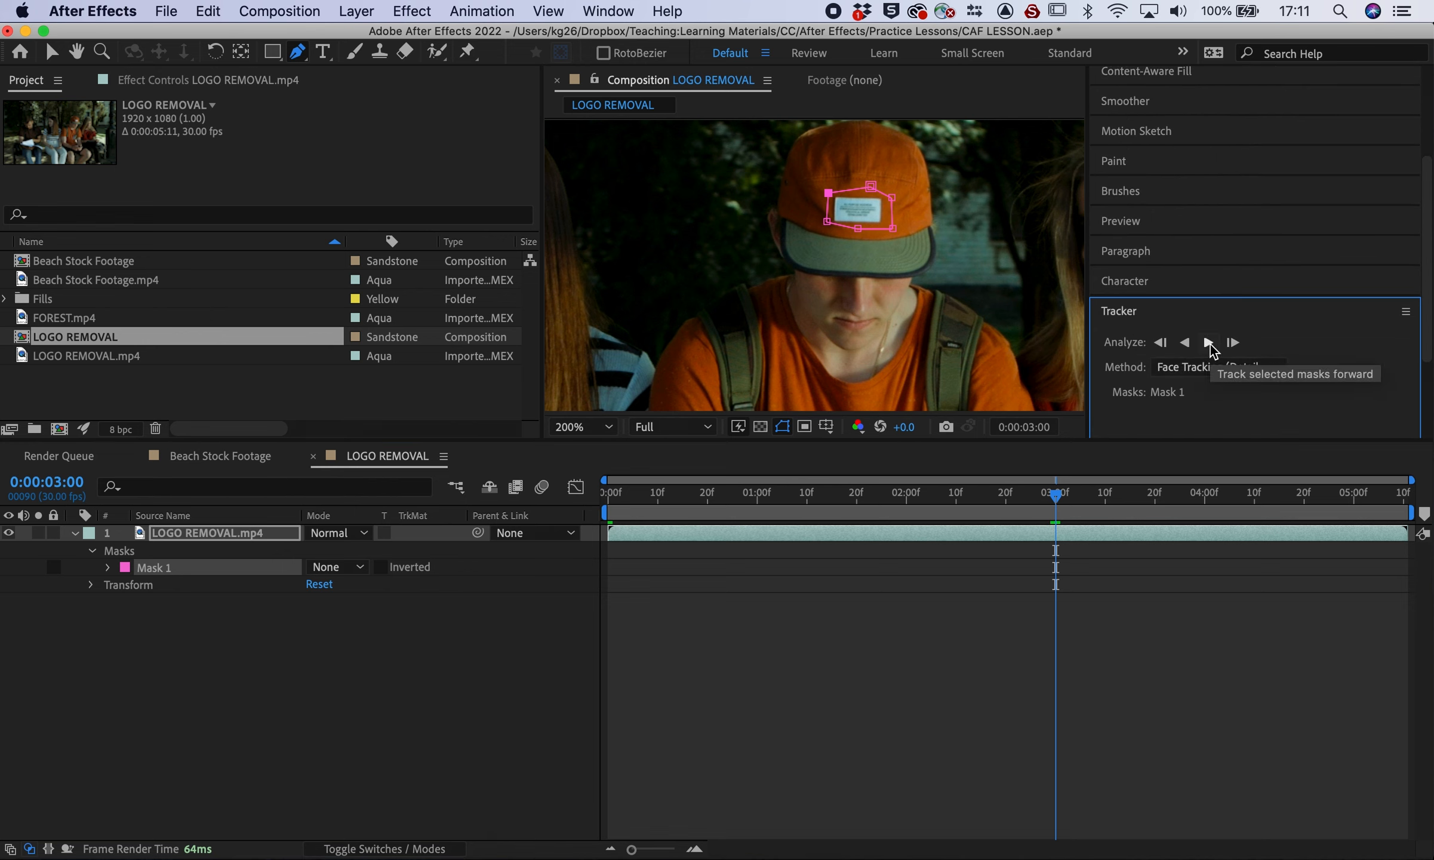
click(1209, 343)
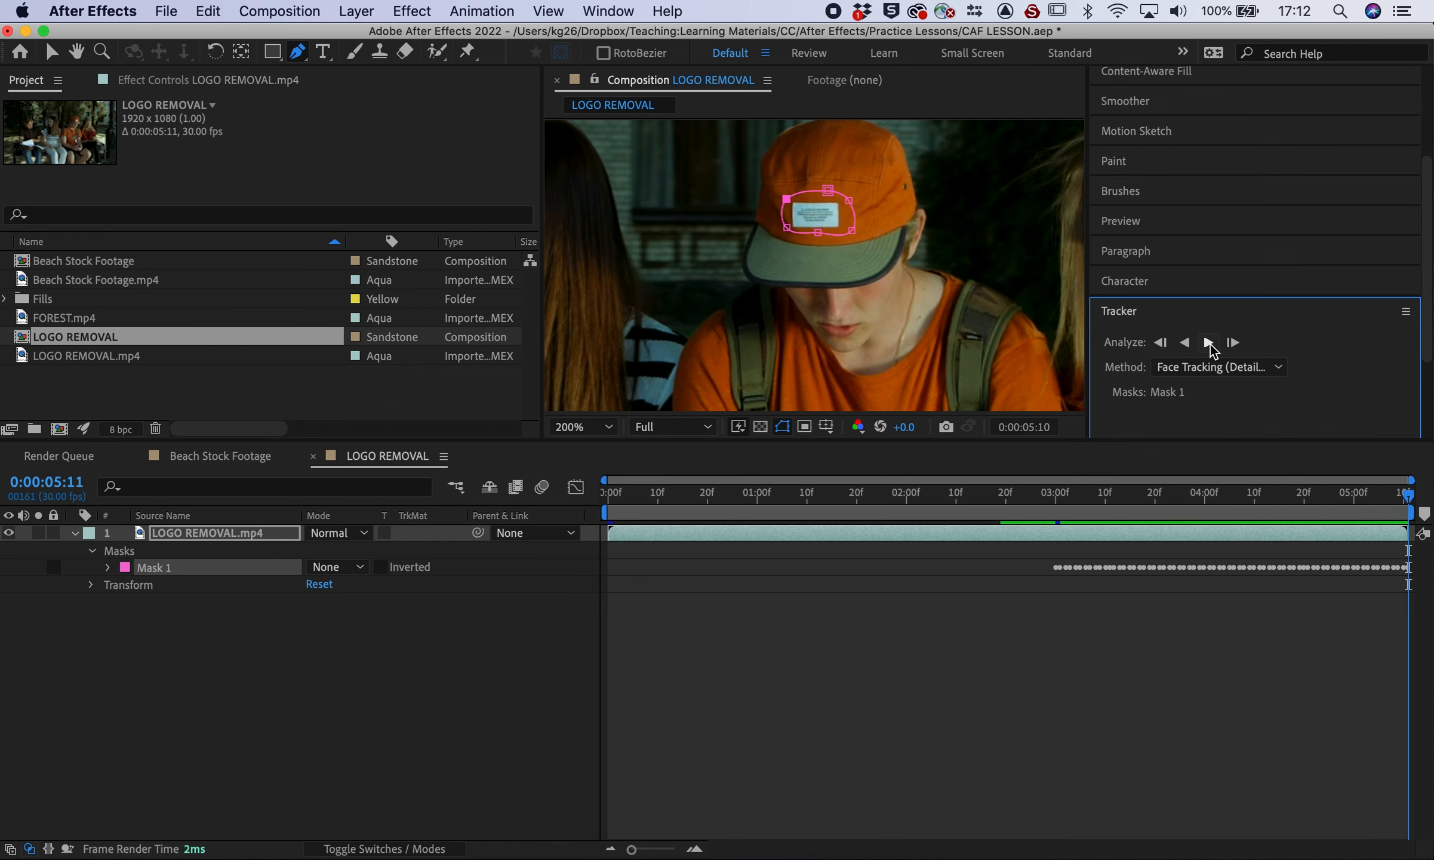
click(1184, 495)
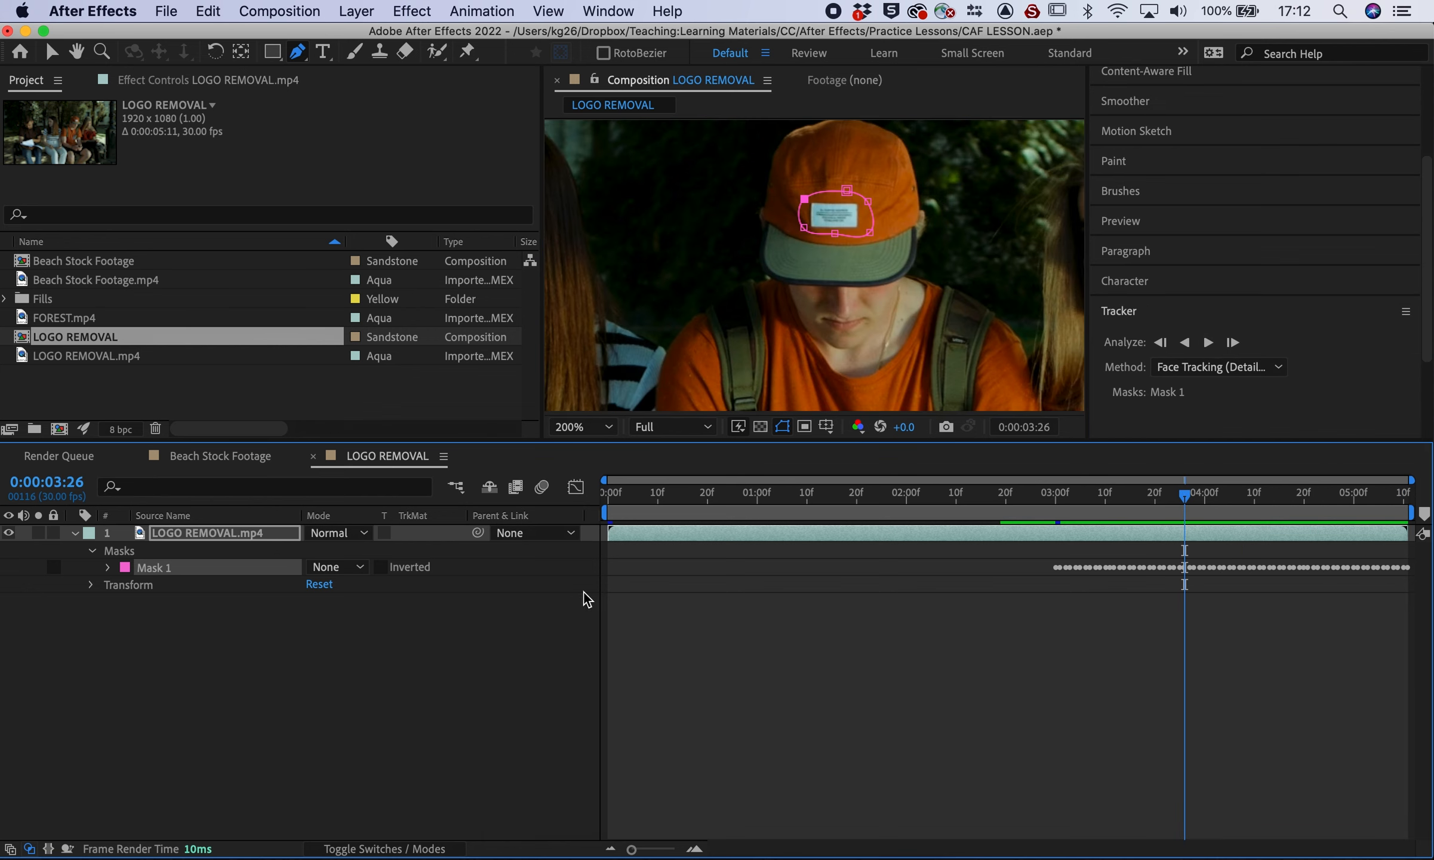
Start the work area at 3:00 and trim the LOGO REMOVAL comp to it, leaving 2:11
drag(603, 513, 1053, 513)
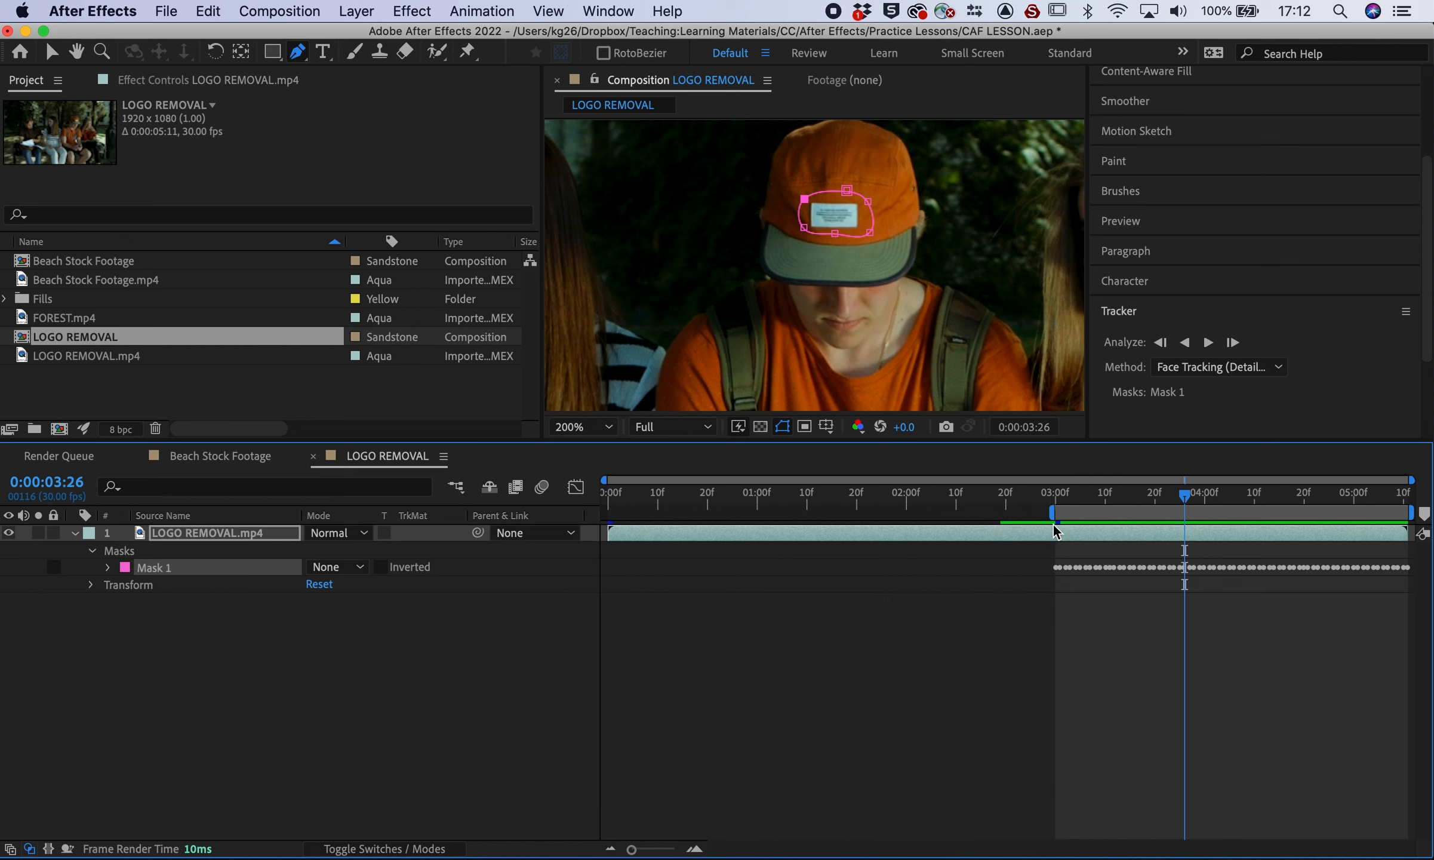
right_click(1088, 540)
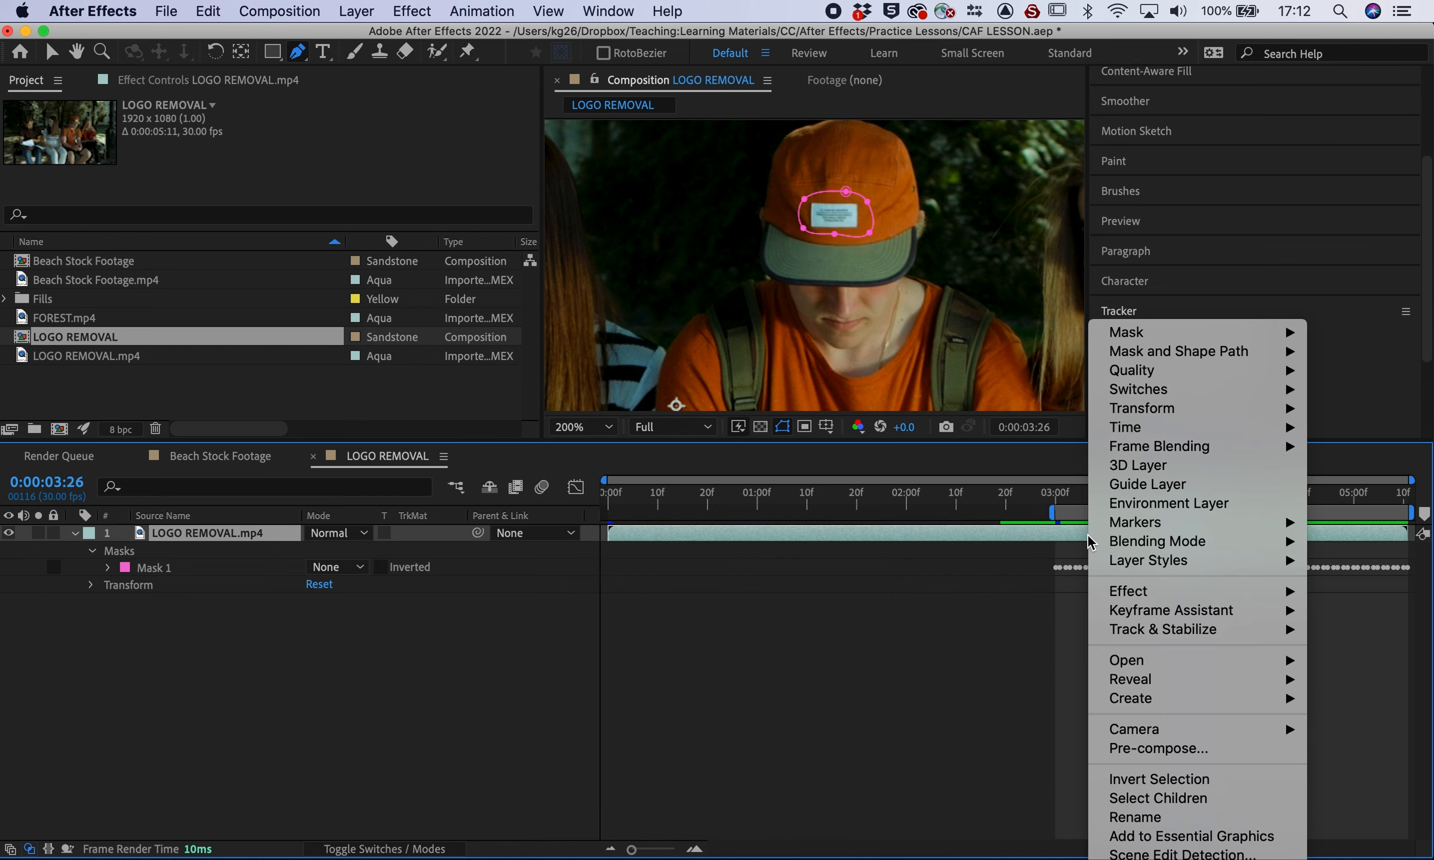
click(1087, 533)
right_click(1085, 513)
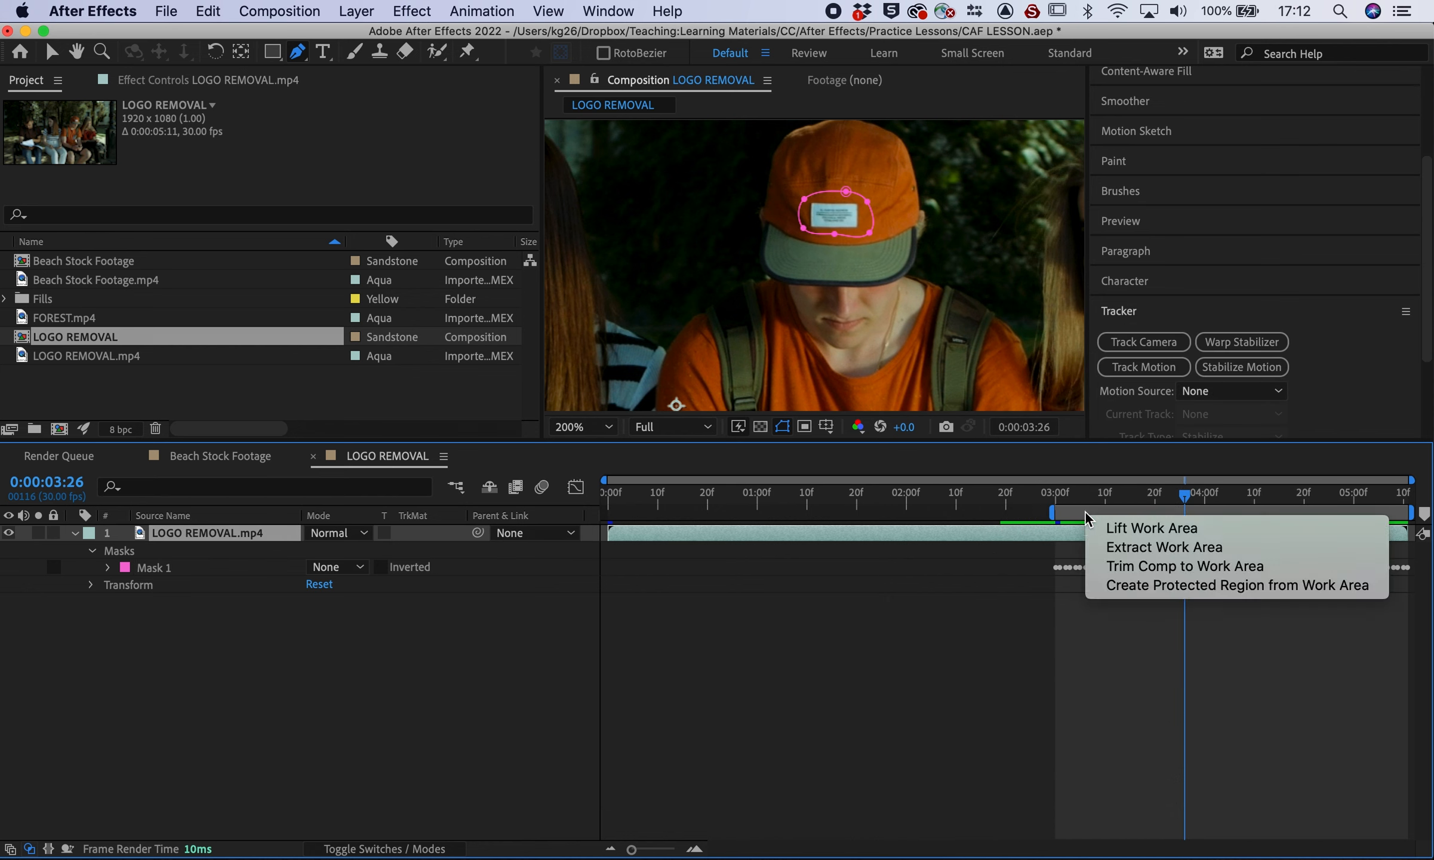
click(1135, 565)
drag(618, 500, 1003, 496)
scroll(801, 286, down, 4)
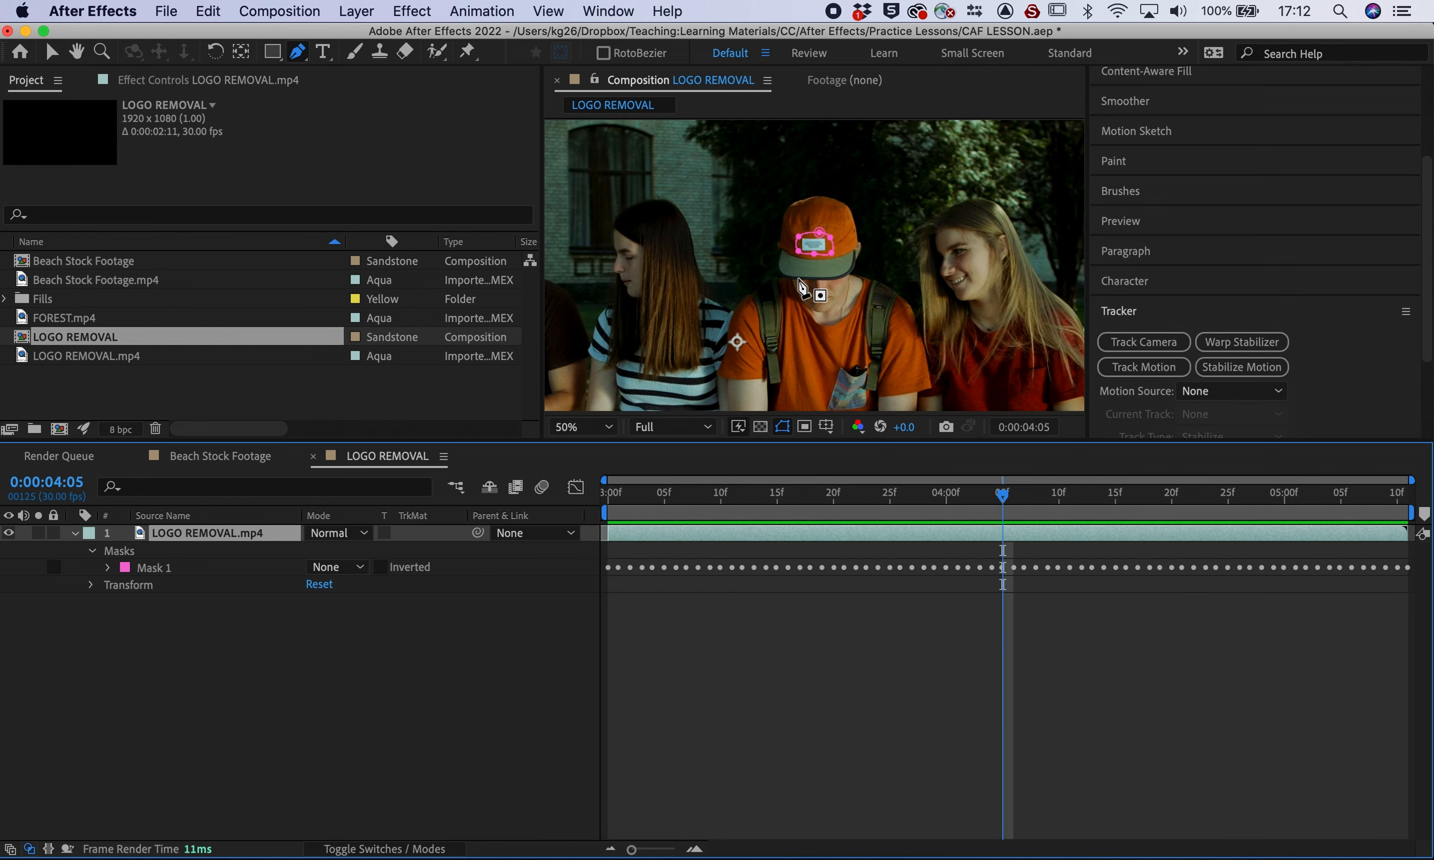
Set Mask 1's mode to Subtract to cut out the cap logo
click(108, 567)
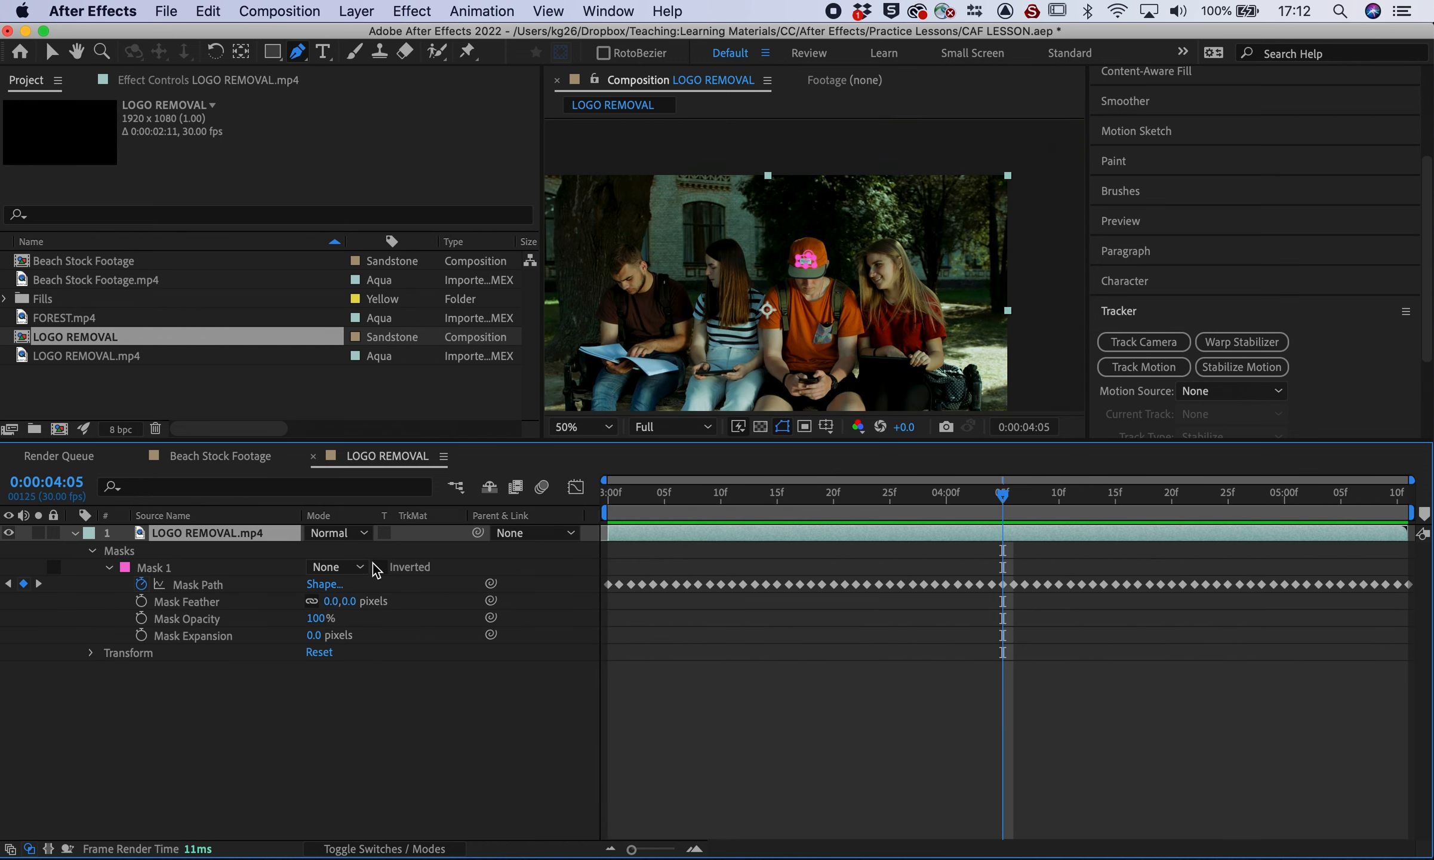
click(337, 567)
click(352, 624)
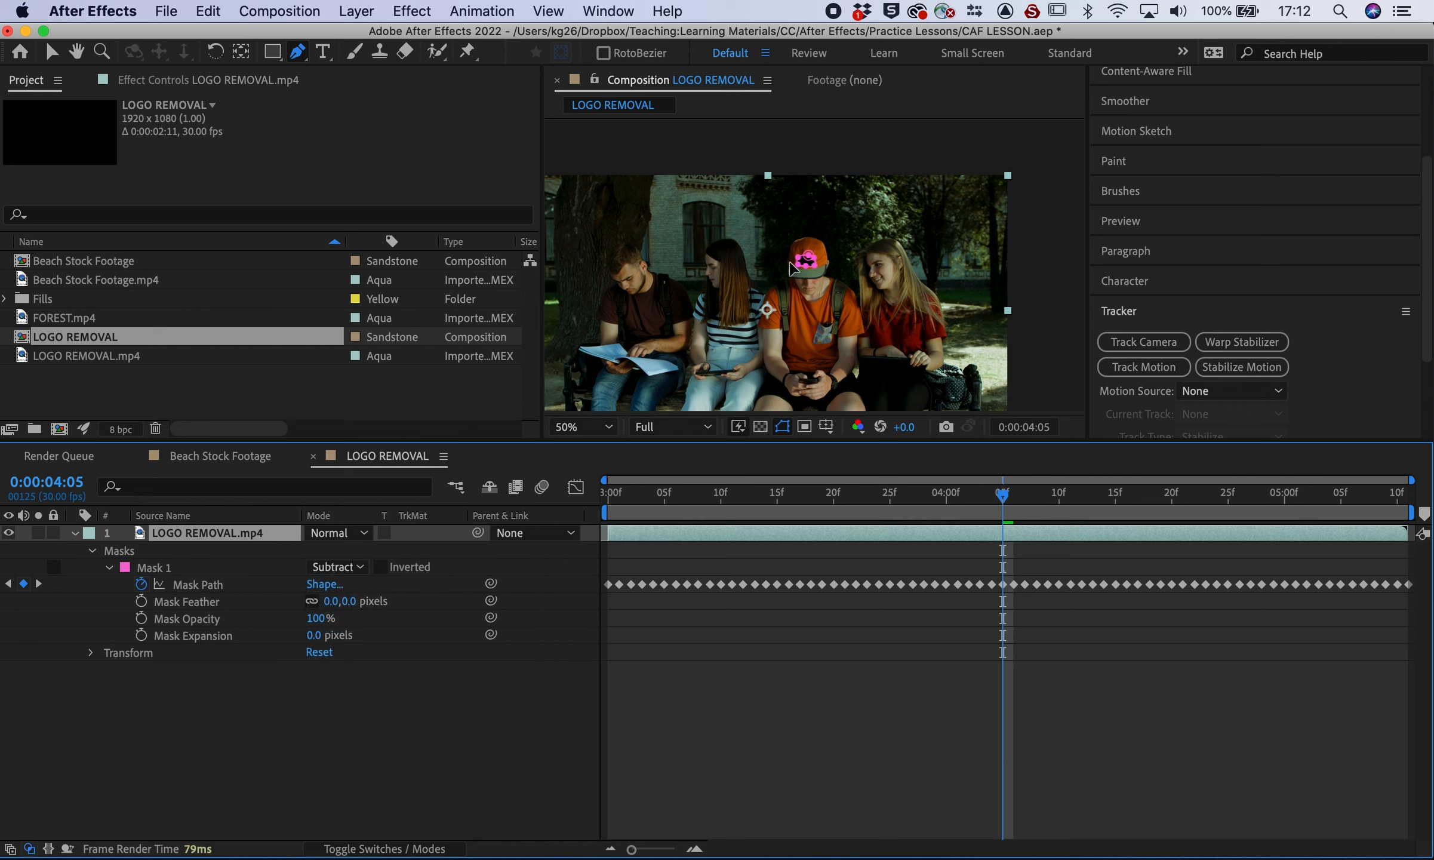
scroll(813, 270, up, 2)
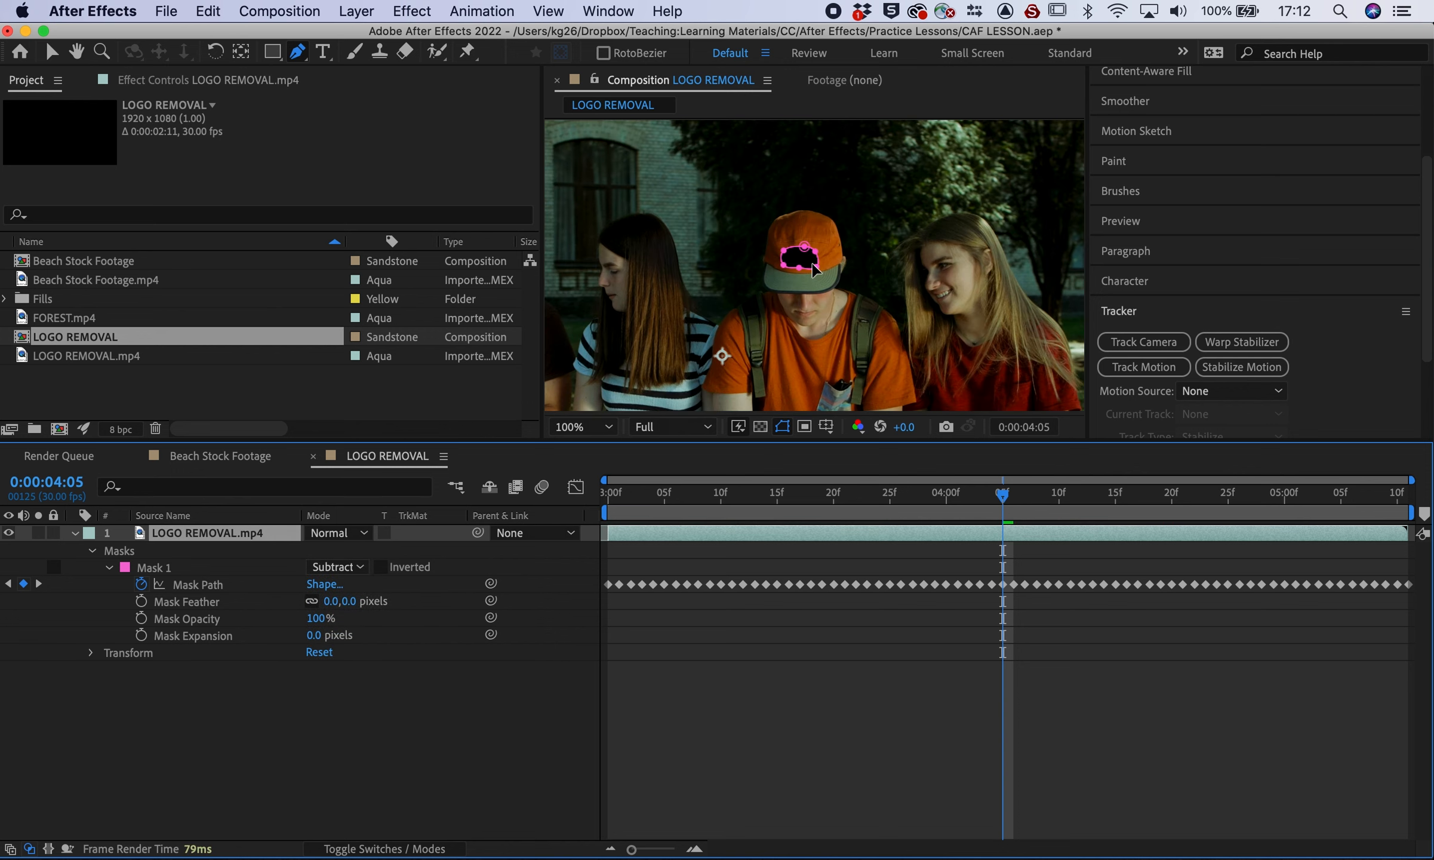
Switch Content-Aware Fill to the Surface method and generate the Fill [00-70].png layer
click(1132, 312)
click(1143, 182)
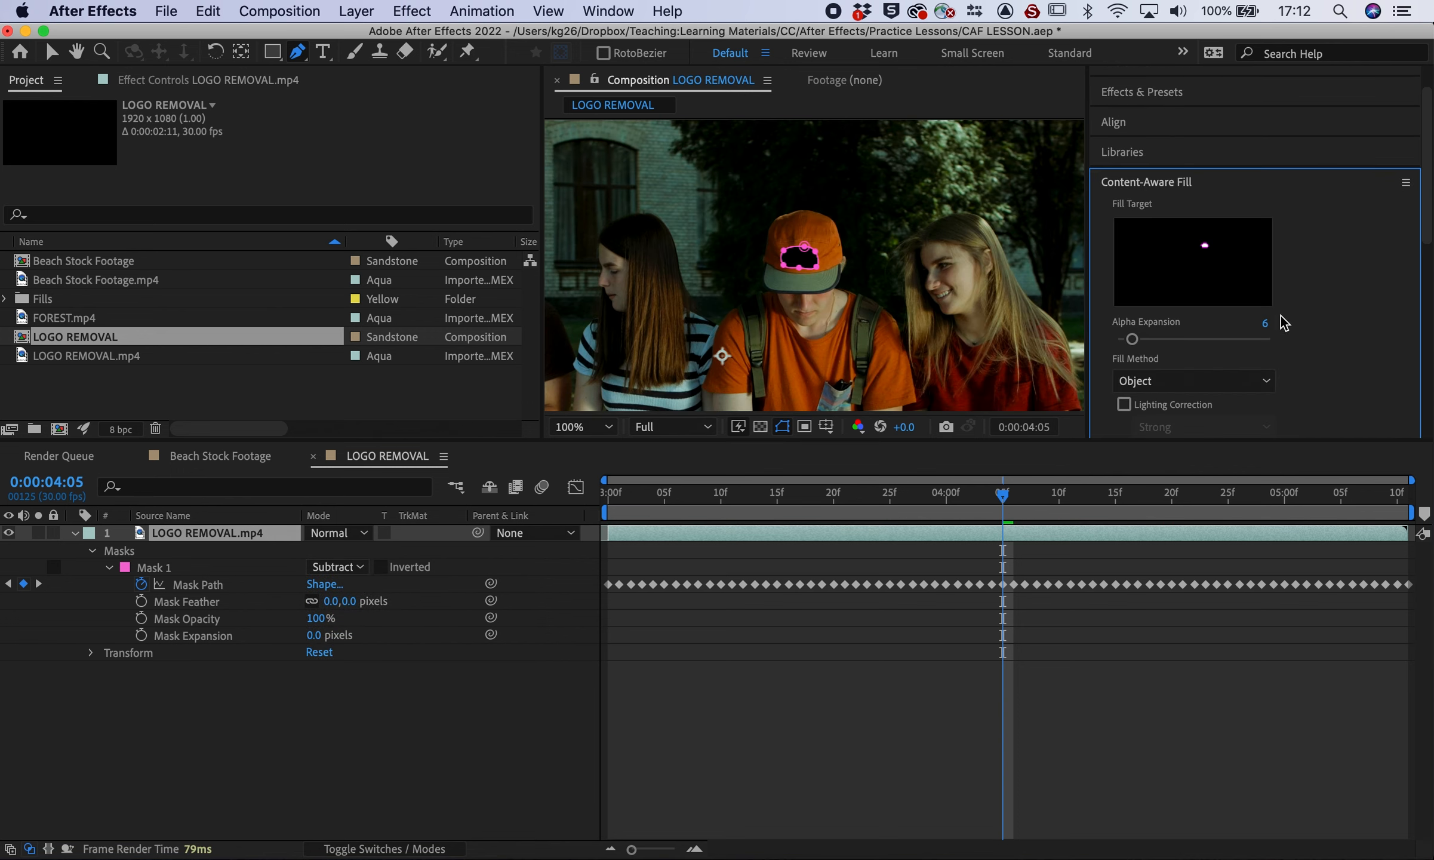
scroll(1334, 328, down, 2)
click(1188, 306)
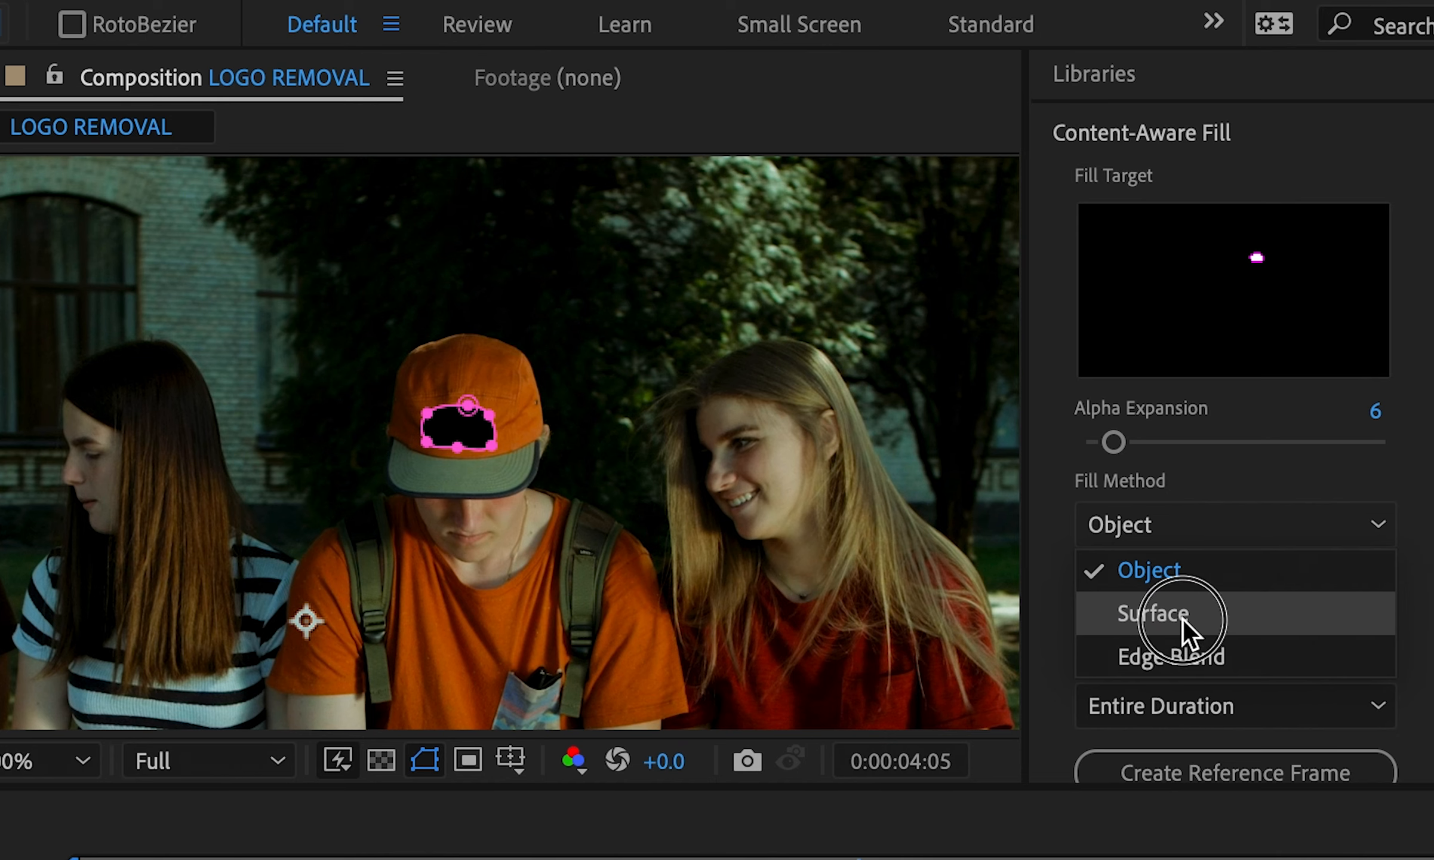
click(1172, 355)
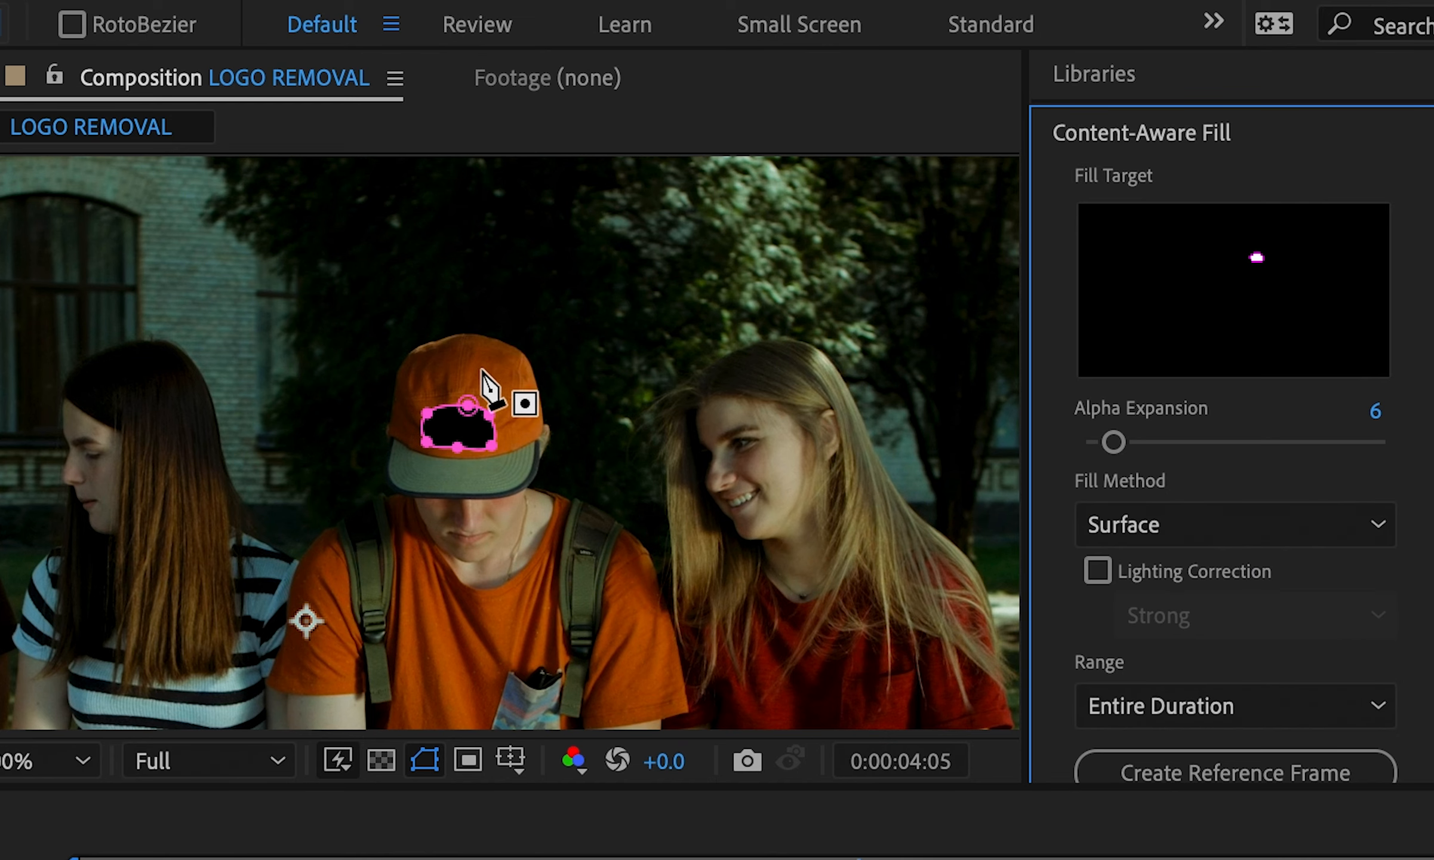
click(456, 446)
scroll(1274, 576, down, 5)
click(1203, 401)
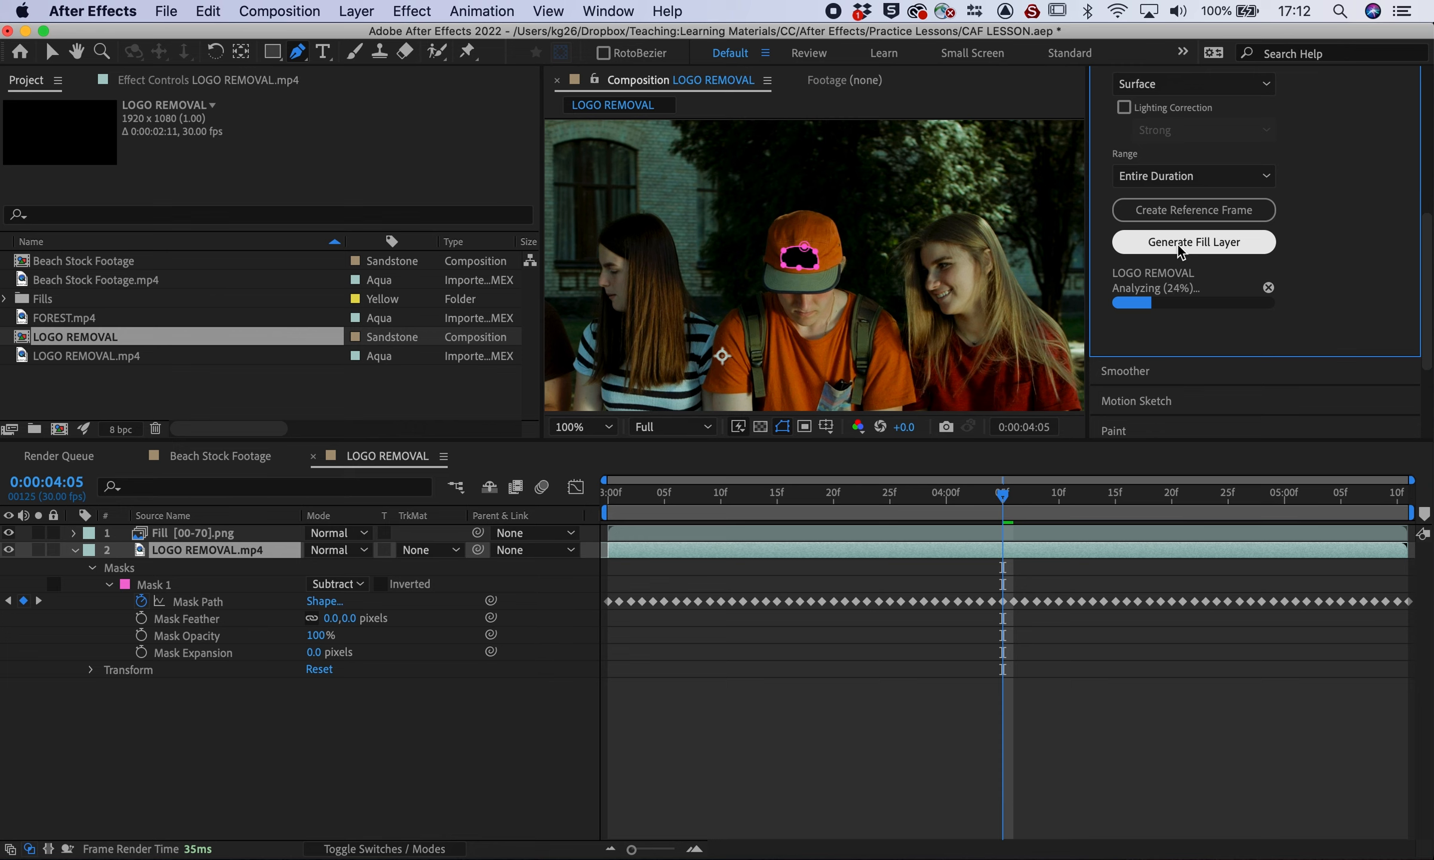
click(619, 501)
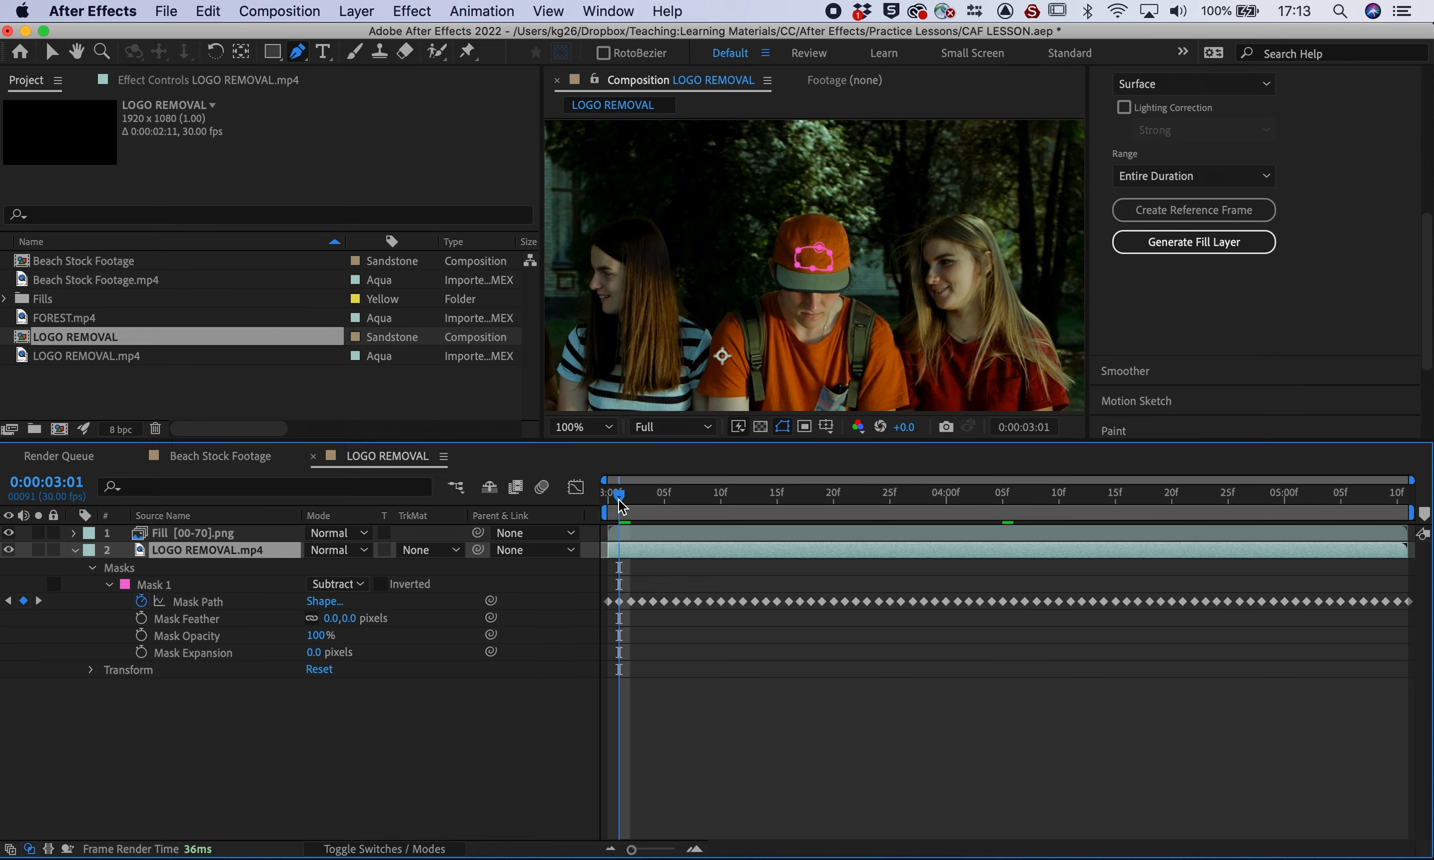
Preview the logo removal at 50% magnification, then again with the layer deselected
key(space)
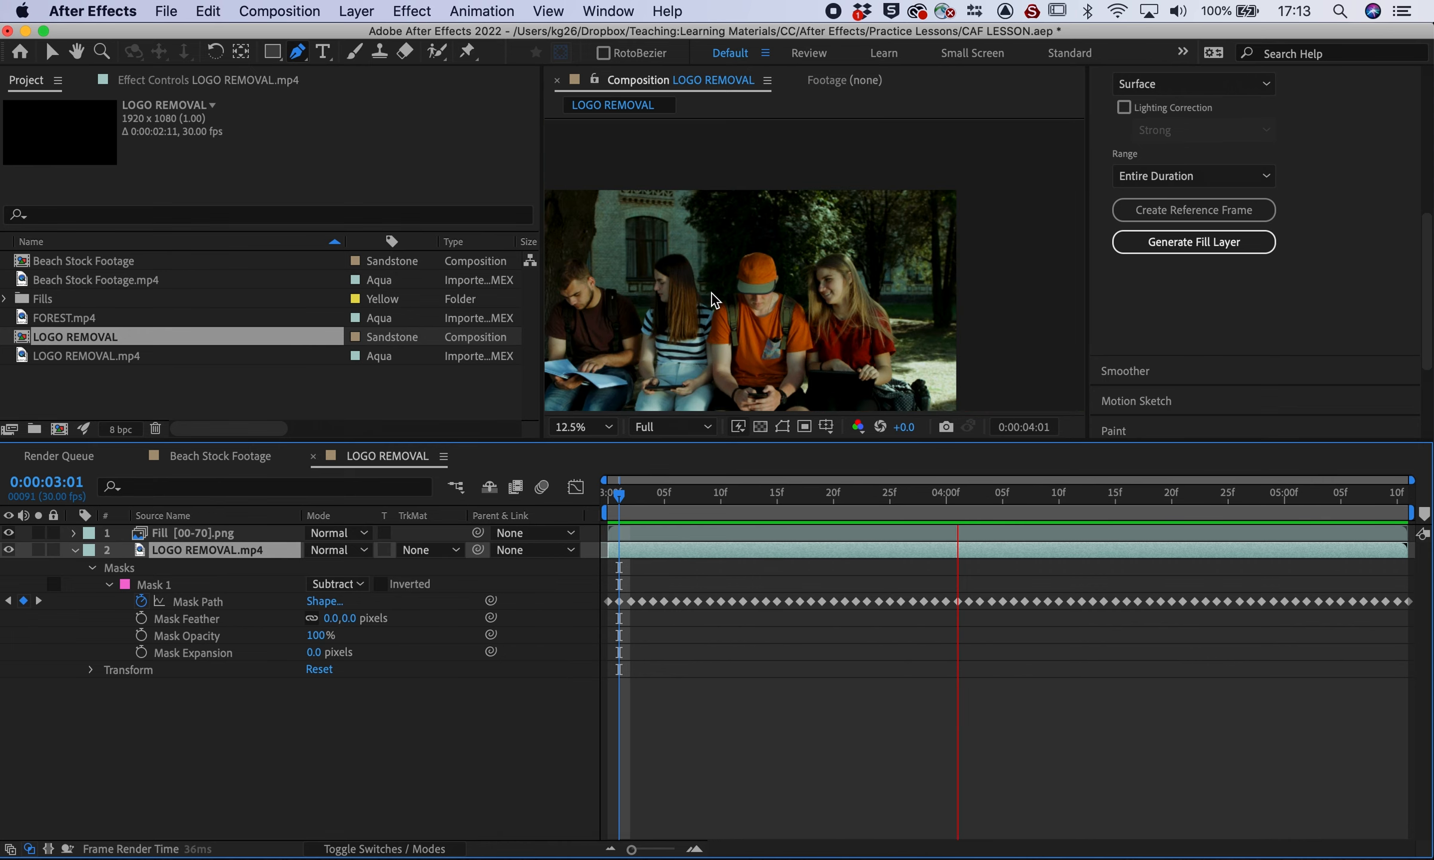
scroll(714, 300, down, 8)
click(582, 426)
click(591, 636)
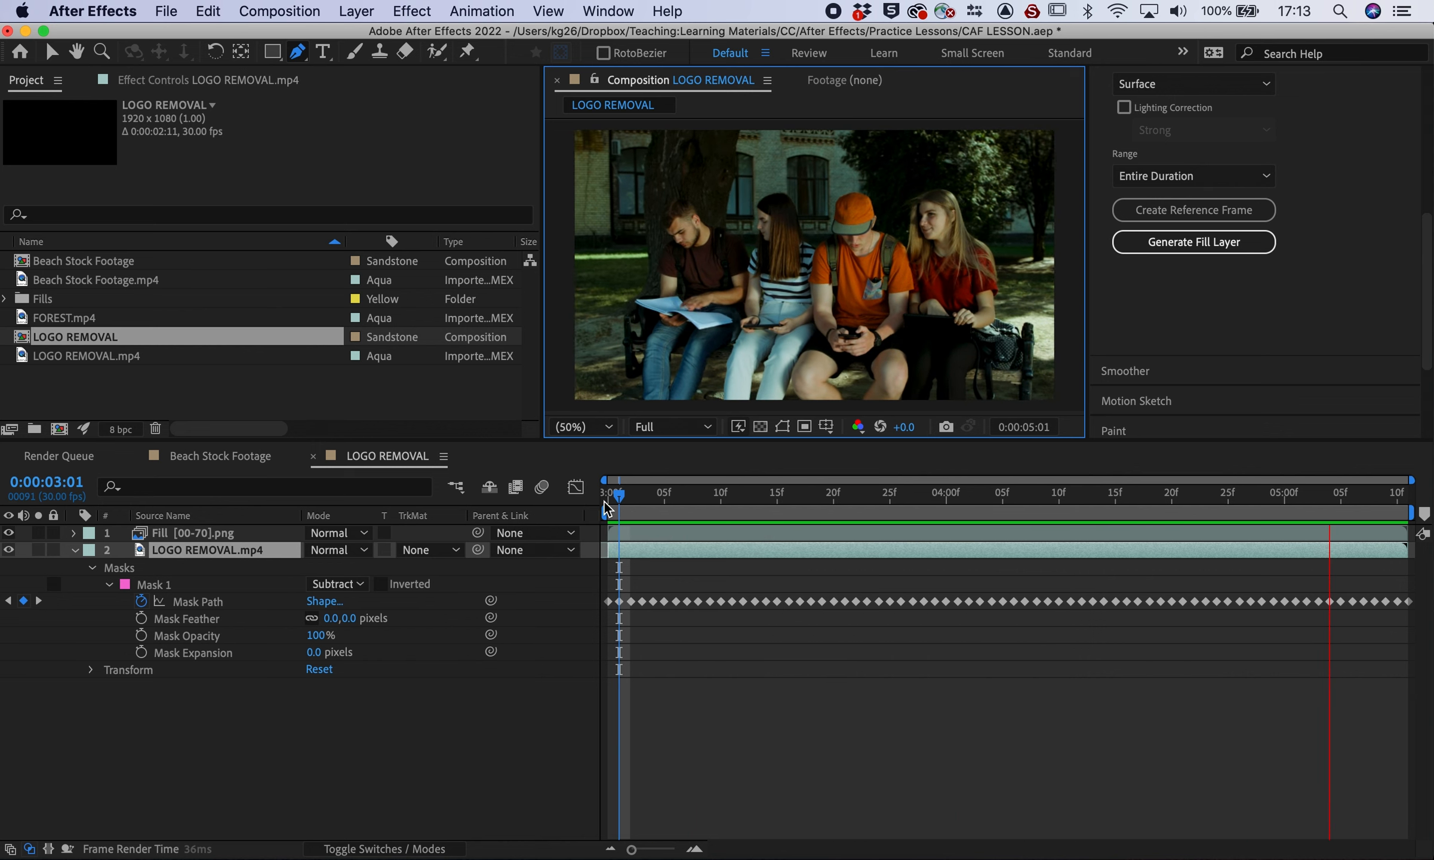
click(623, 507)
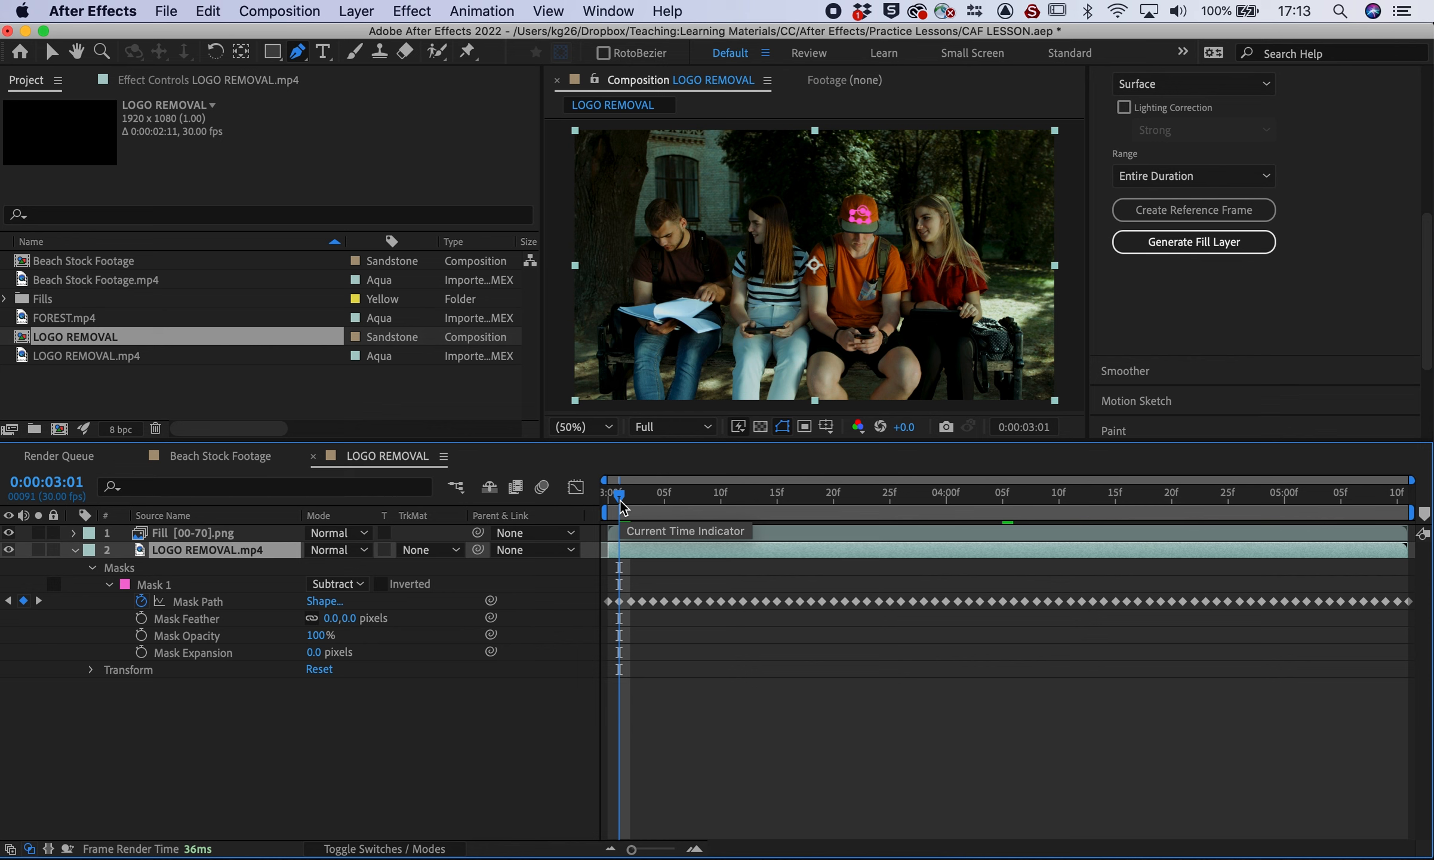
click(445, 809)
key(space)
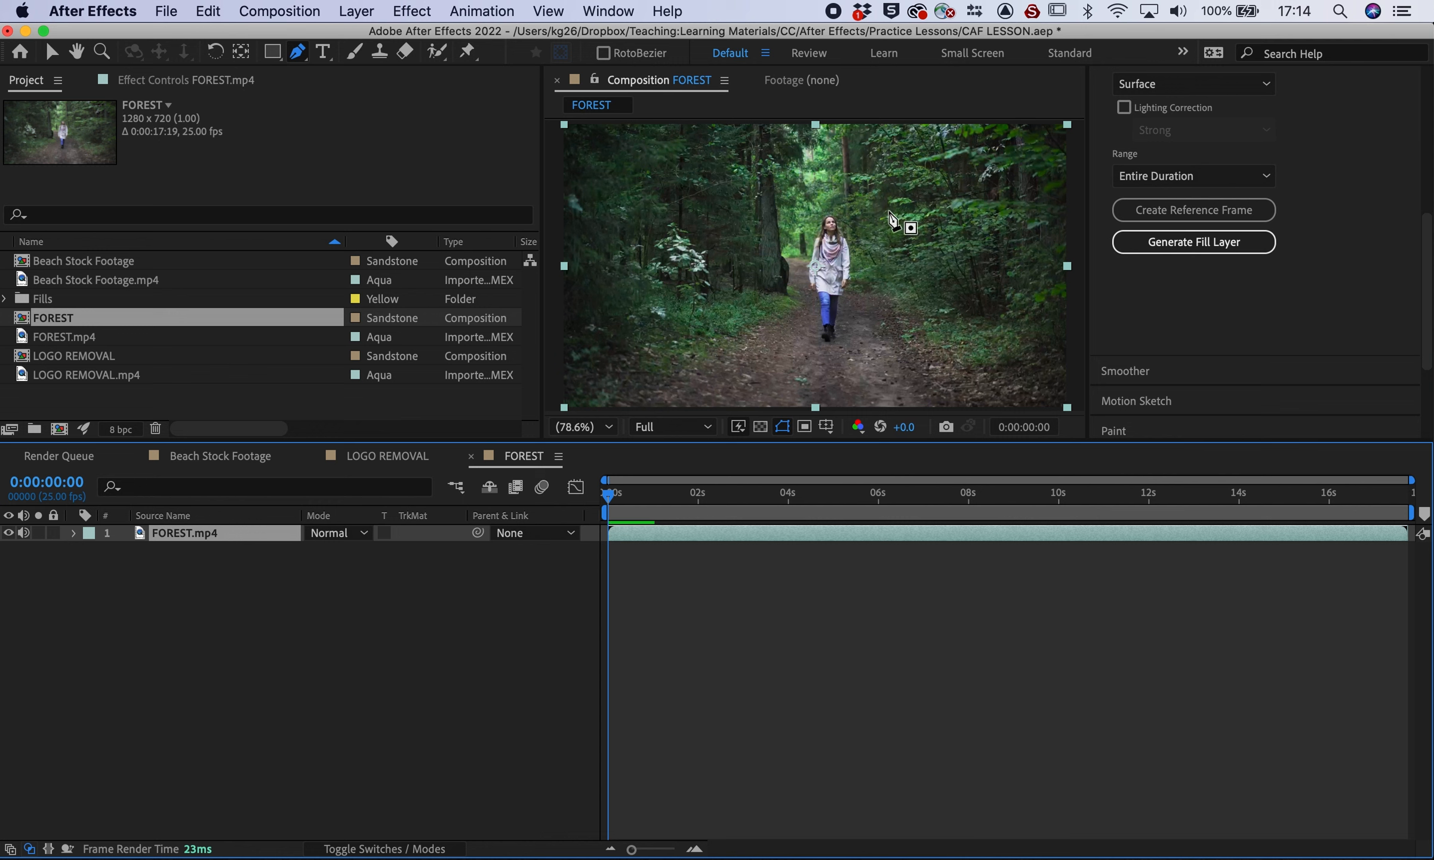
Draw a closed mask around the walking woman
click(812, 218)
drag(792, 254, 794, 271)
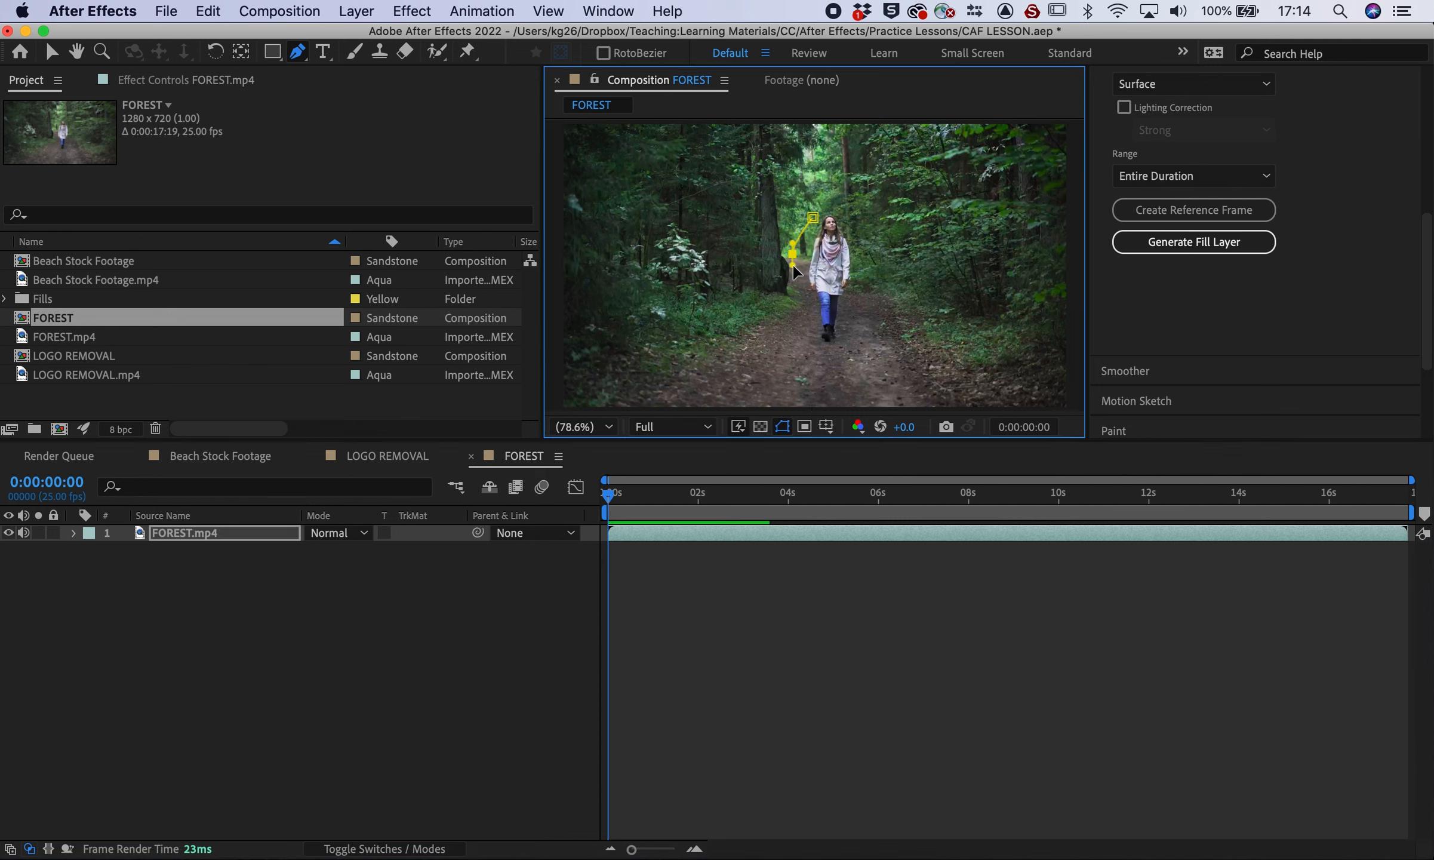
click(851, 347)
click(855, 309)
click(859, 272)
click(856, 225)
click(831, 200)
click(819, 213)
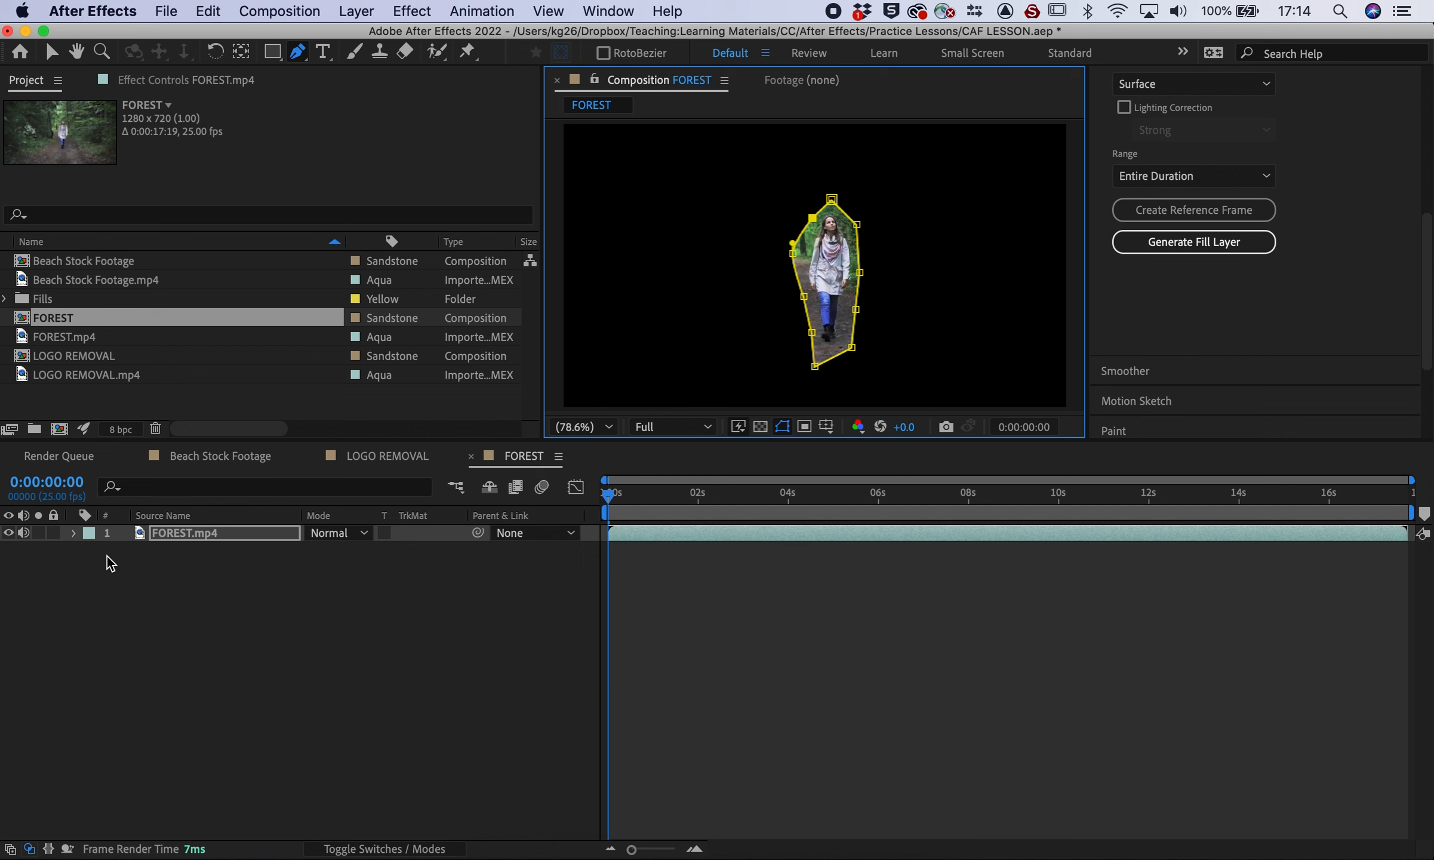
Set Mask 1's mode to None and start Mask Path keyframing
click(75, 533)
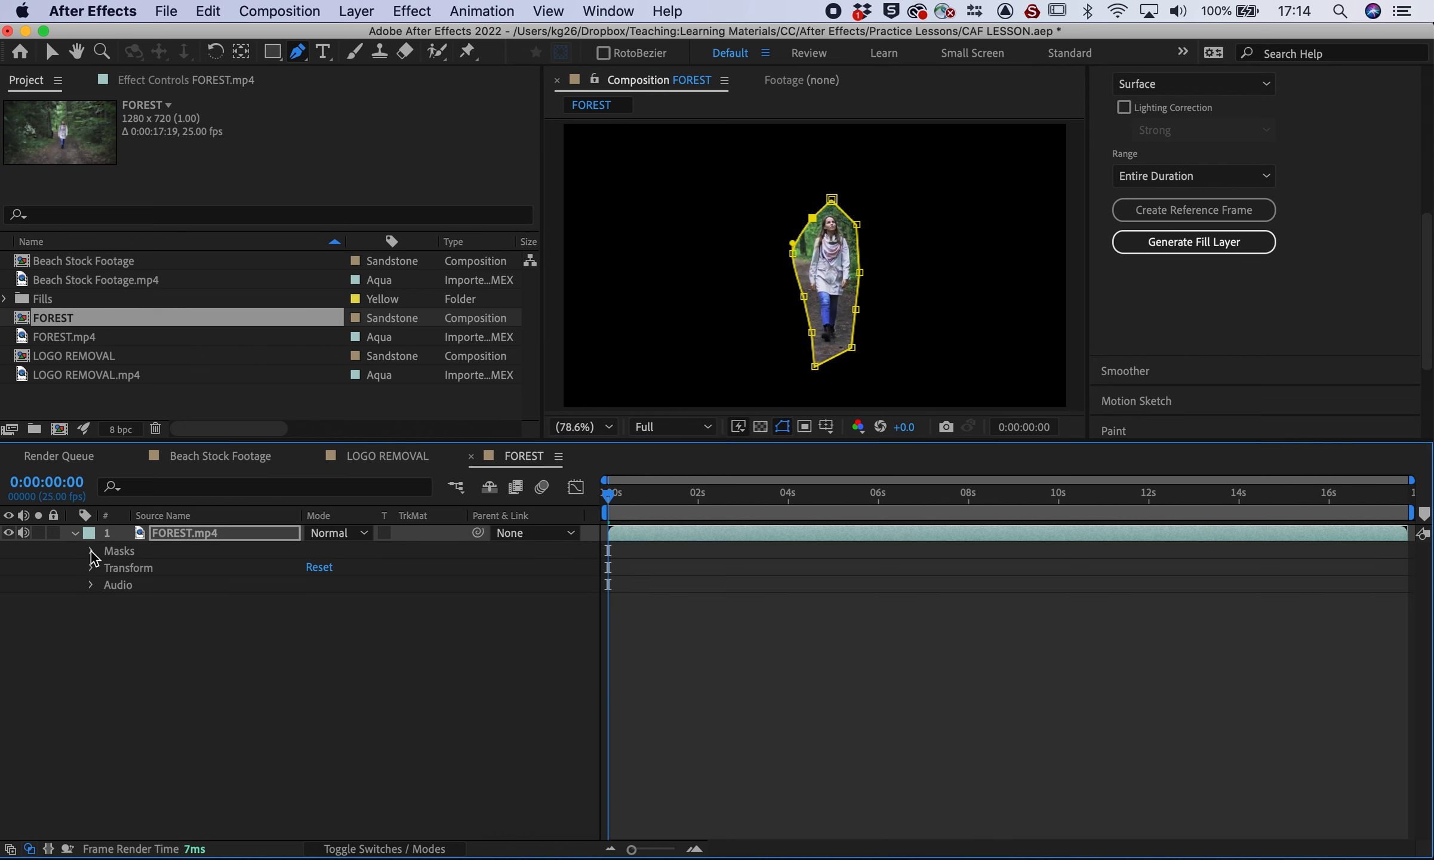
click(92, 550)
click(321, 567)
click(324, 587)
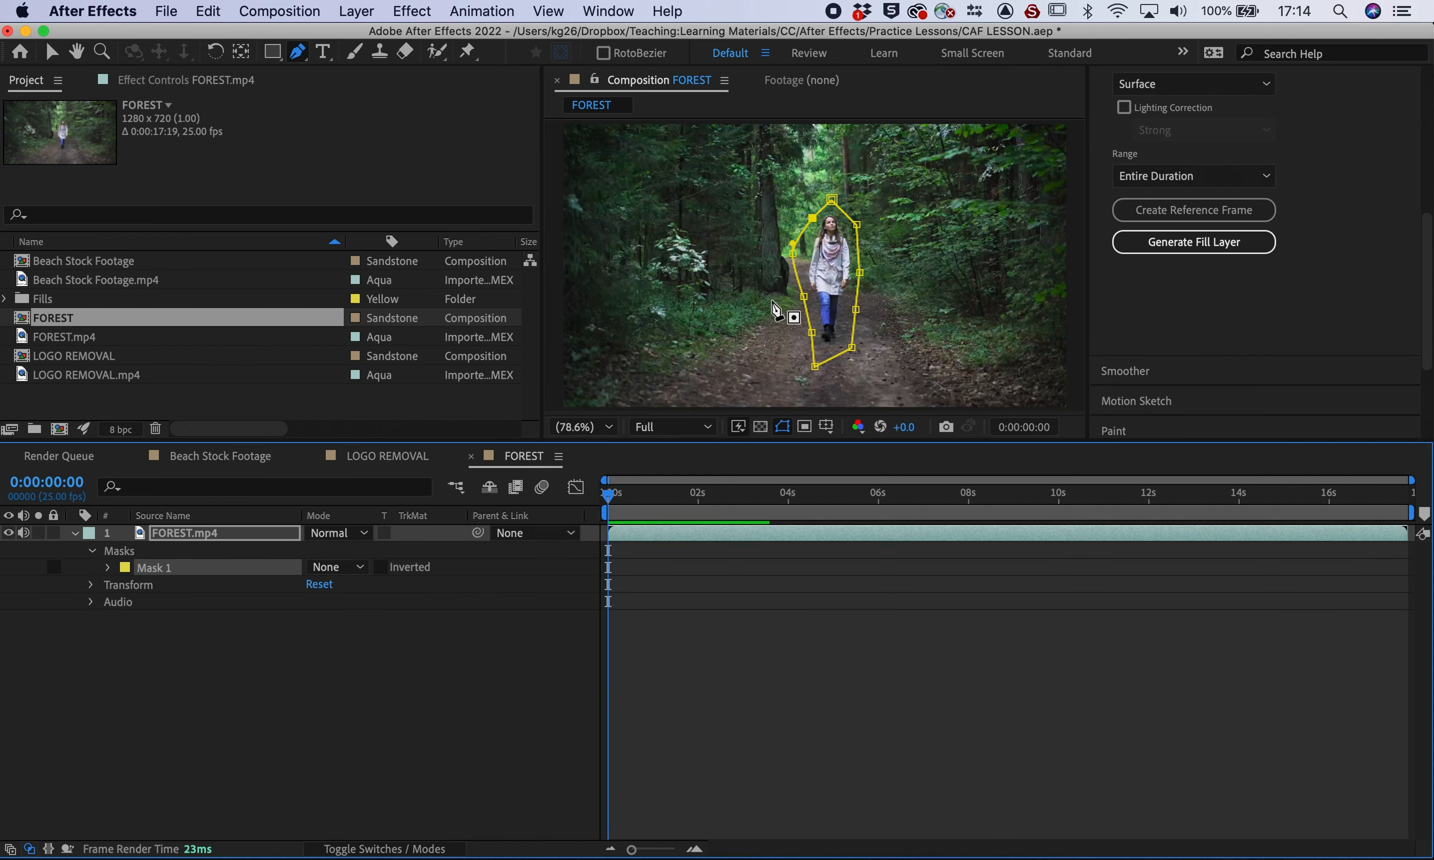
click(107, 567)
click(141, 584)
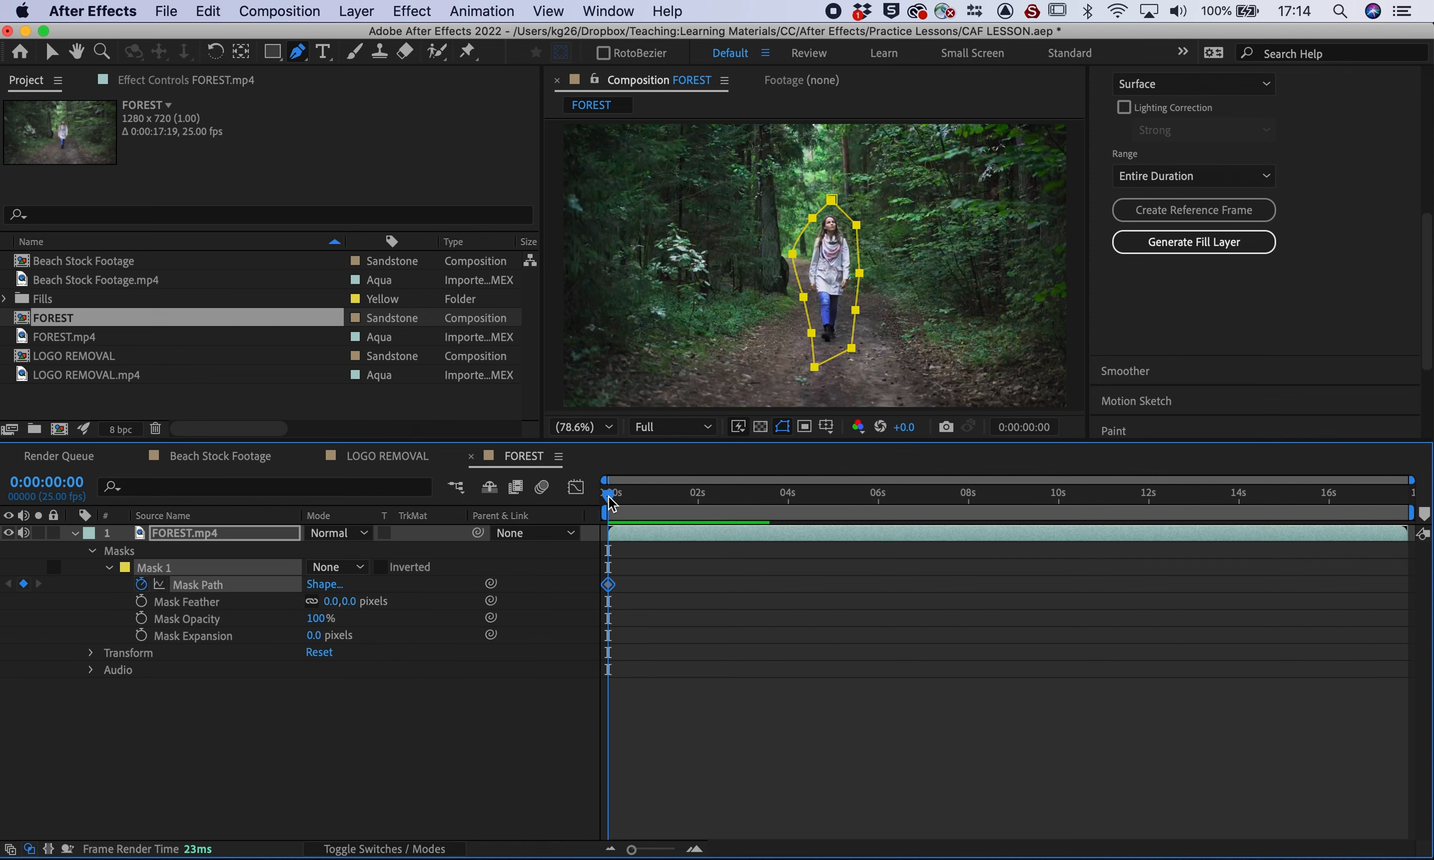
Refit the mask to track the woman at 1:03, 1:12, 1:24, 2:17 and 3:18
drag(608, 497, 658, 497)
drag(831, 200, 821, 195)
click(52, 52)
click(789, 340)
drag(841, 343, 842, 354)
drag(805, 362, 804, 368)
drag(802, 327, 800, 328)
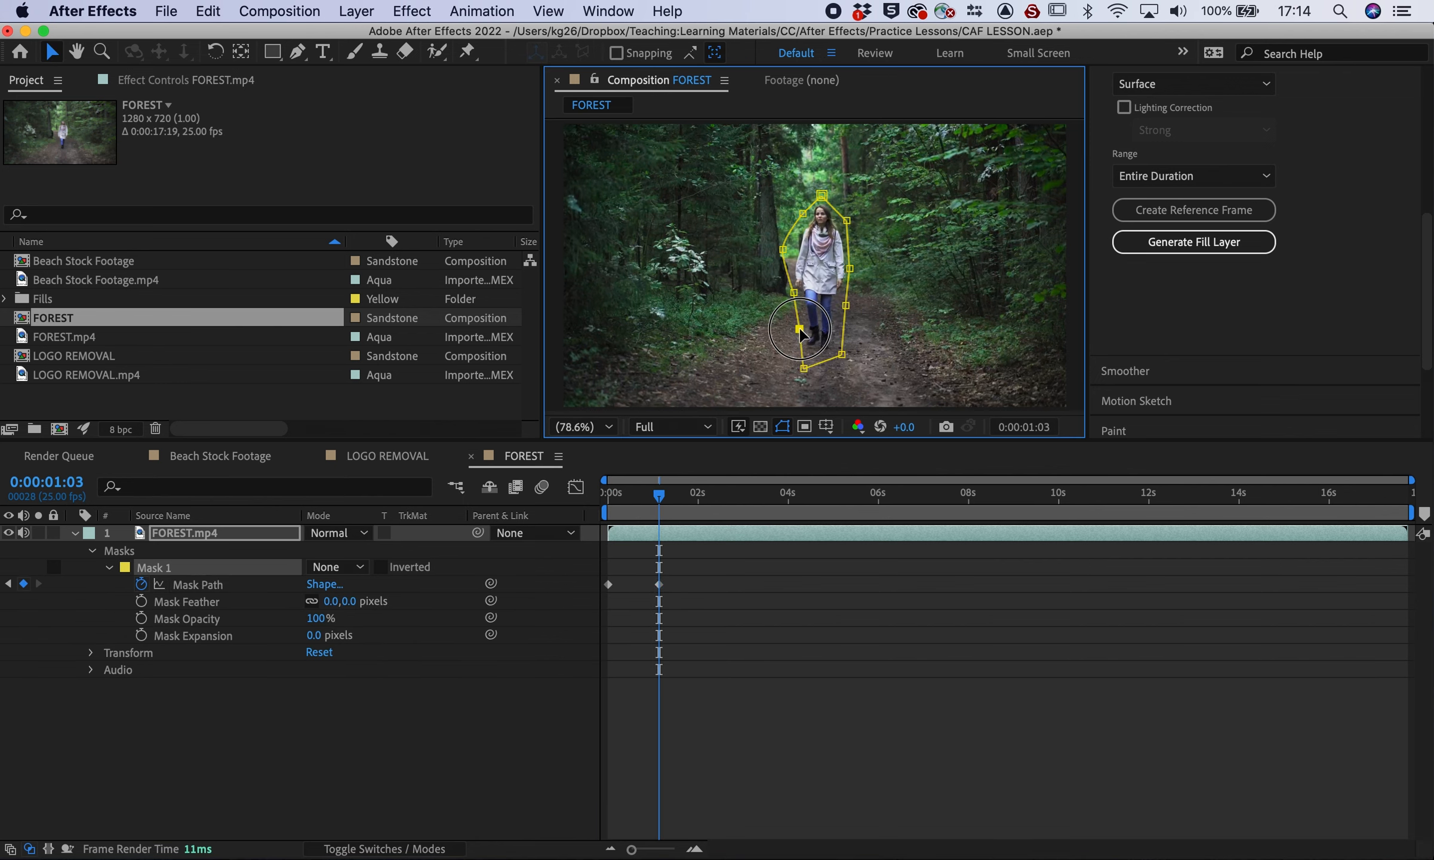
drag(659, 496, 675, 495)
drag(799, 328, 783, 328)
drag(794, 293, 781, 292)
drag(676, 496, 696, 495)
drag(762, 187, 830, 350)
drag(793, 364, 772, 363)
drag(830, 351, 829, 362)
drag(809, 191, 808, 184)
drag(696, 495, 728, 496)
drag(771, 245, 762, 244)
drag(772, 363, 764, 368)
drag(829, 362, 825, 371)
drag(728, 495, 775, 495)
drag(740, 167, 871, 340)
drag(836, 301, 858, 290)
Keep refitting the mask from 4:18 through later frames, then end the work area at the playhead
drag(825, 371, 839, 379)
drag(765, 369, 782, 381)
drag(776, 496, 821, 495)
drag(743, 157, 908, 406)
drag(829, 172, 838, 171)
drag(852, 379, 871, 395)
drag(820, 496, 867, 496)
drag(839, 170, 833, 167)
drag(868, 495, 888, 496)
drag(784, 277, 774, 277)
drag(787, 316, 773, 321)
drag(798, 381, 773, 388)
drag(889, 496, 915, 495)
drag(743, 216, 796, 403)
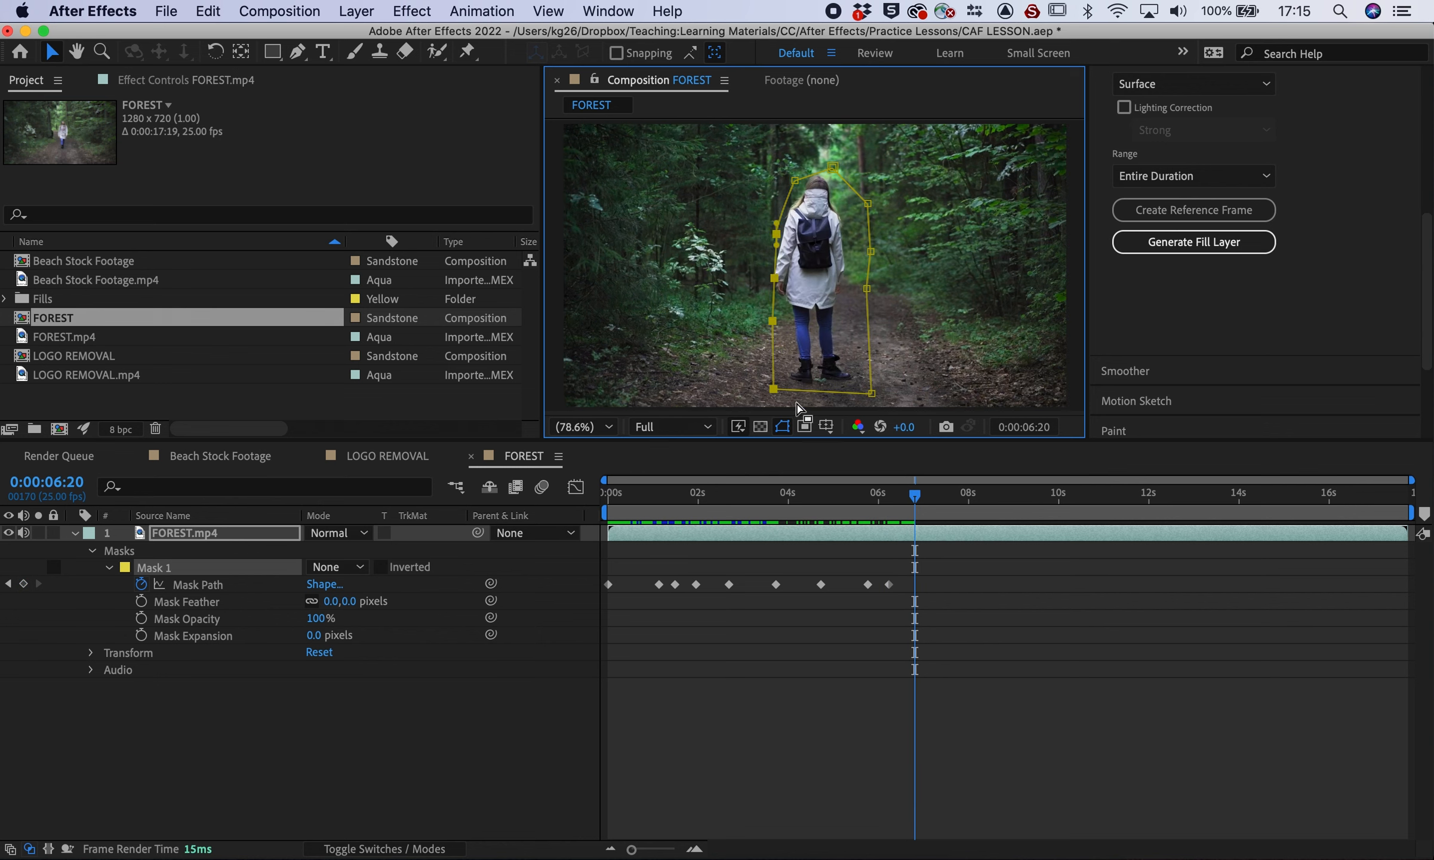
drag(774, 277, 765, 277)
drag(915, 496, 956, 501)
drag(794, 180, 786, 170)
drag(956, 496, 1071, 500)
drag(832, 168, 834, 153)
drag(1072, 496, 1140, 500)
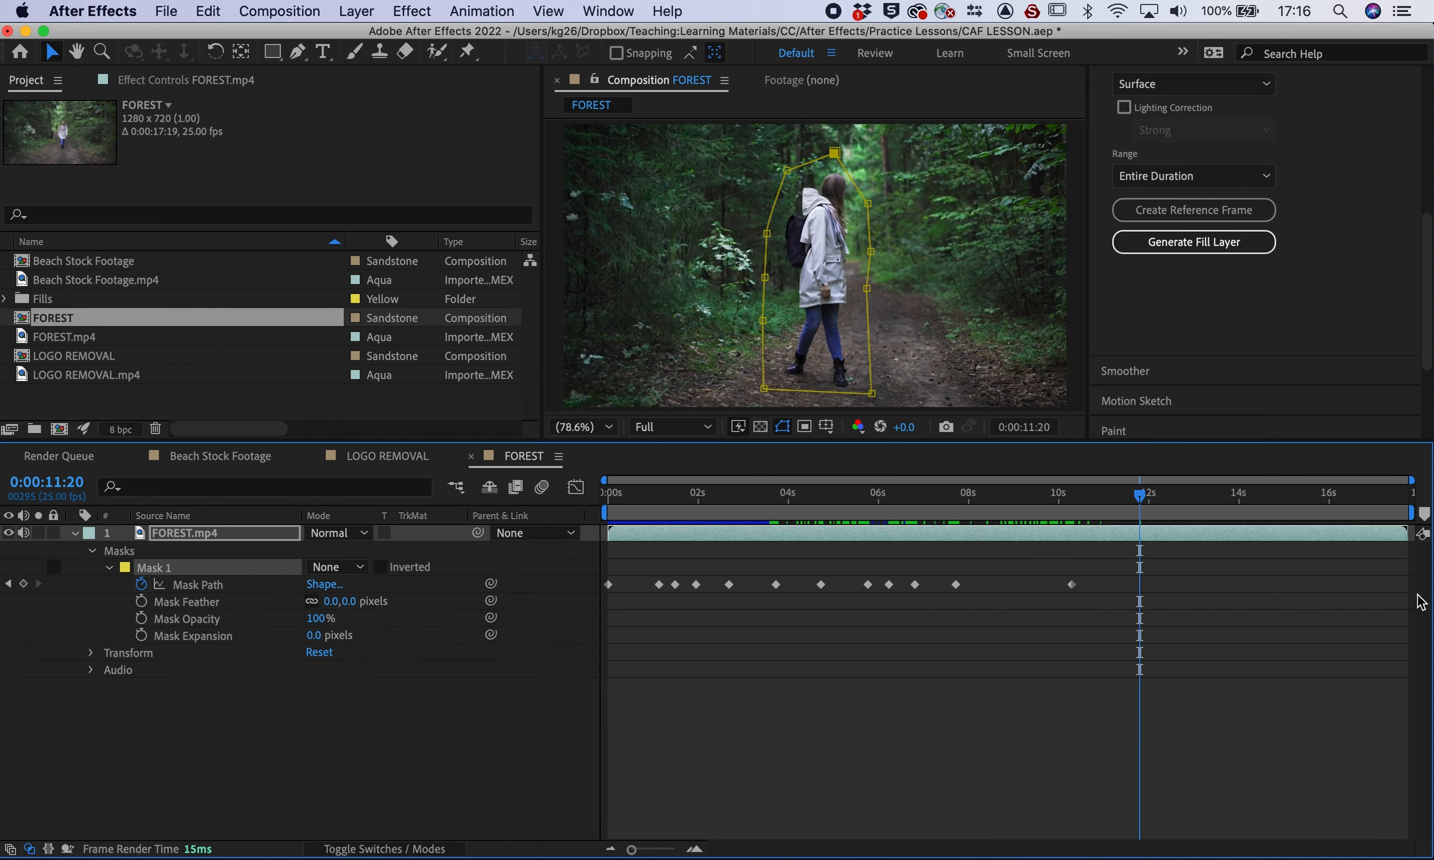
drag(1411, 512, 1151, 506)
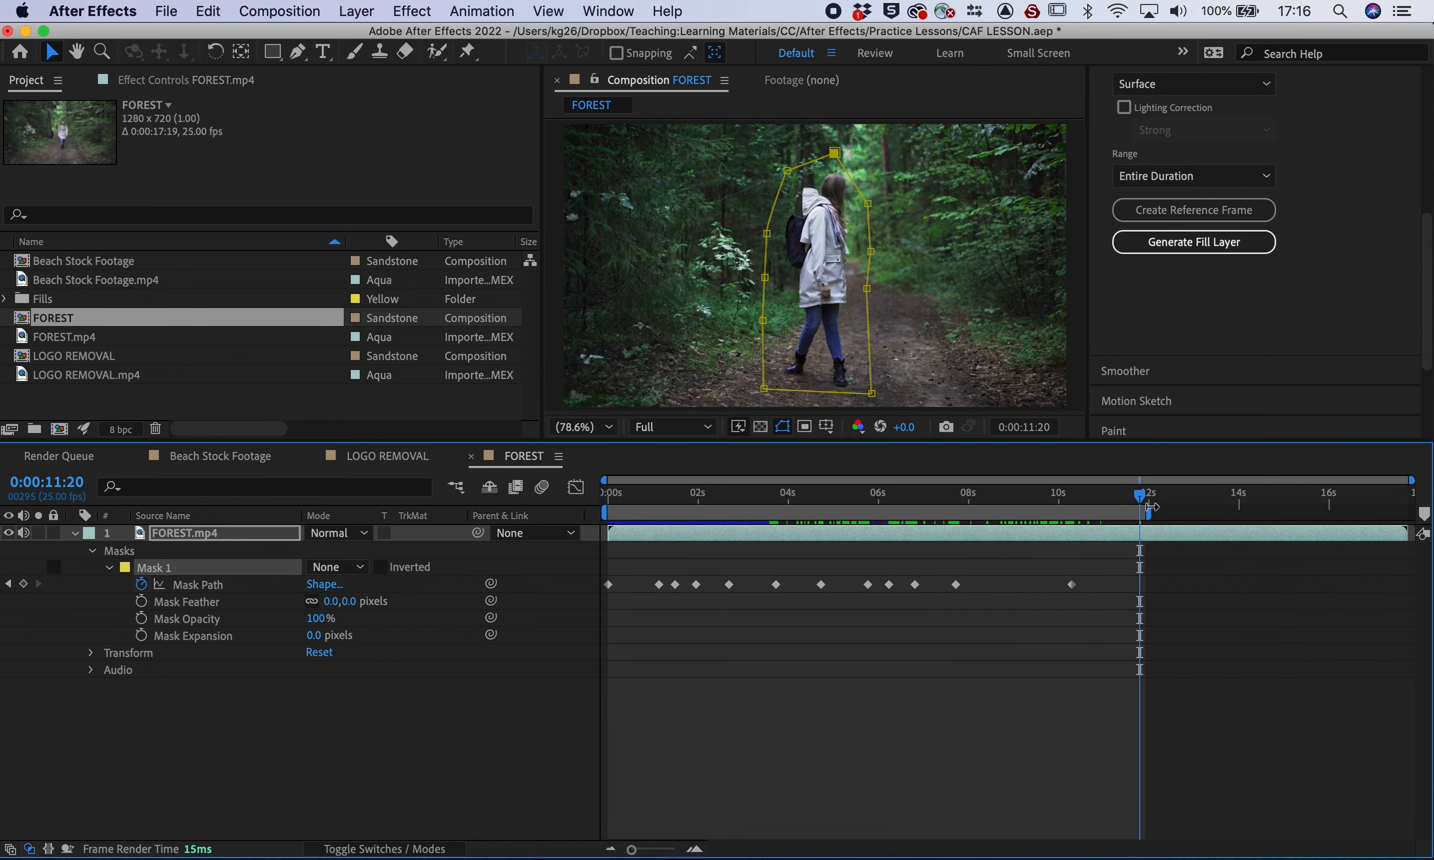
Trim the comp to the work area and set Mask 1 to Subtract
right_click(1039, 519)
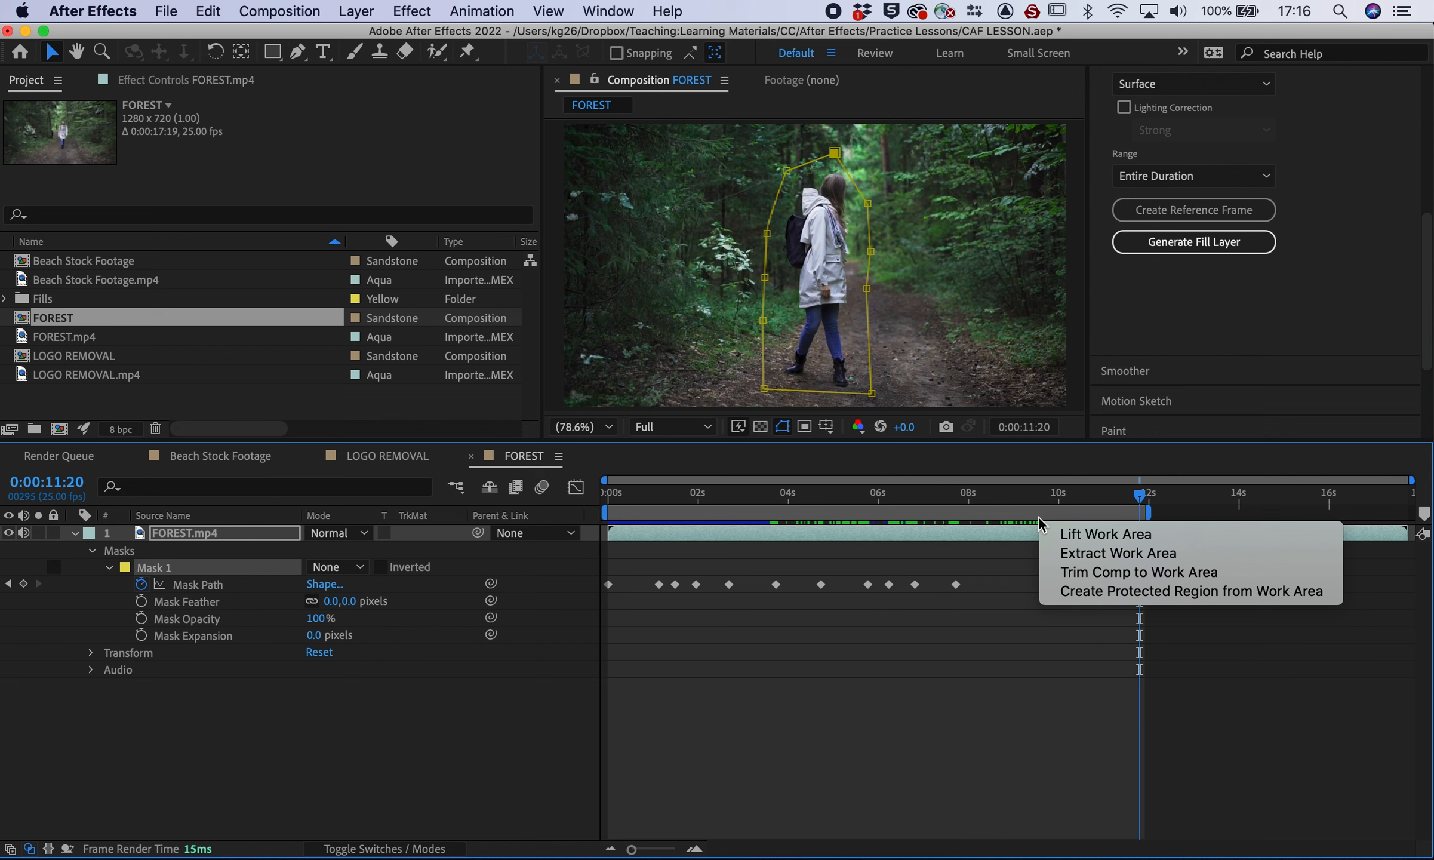
click(1127, 577)
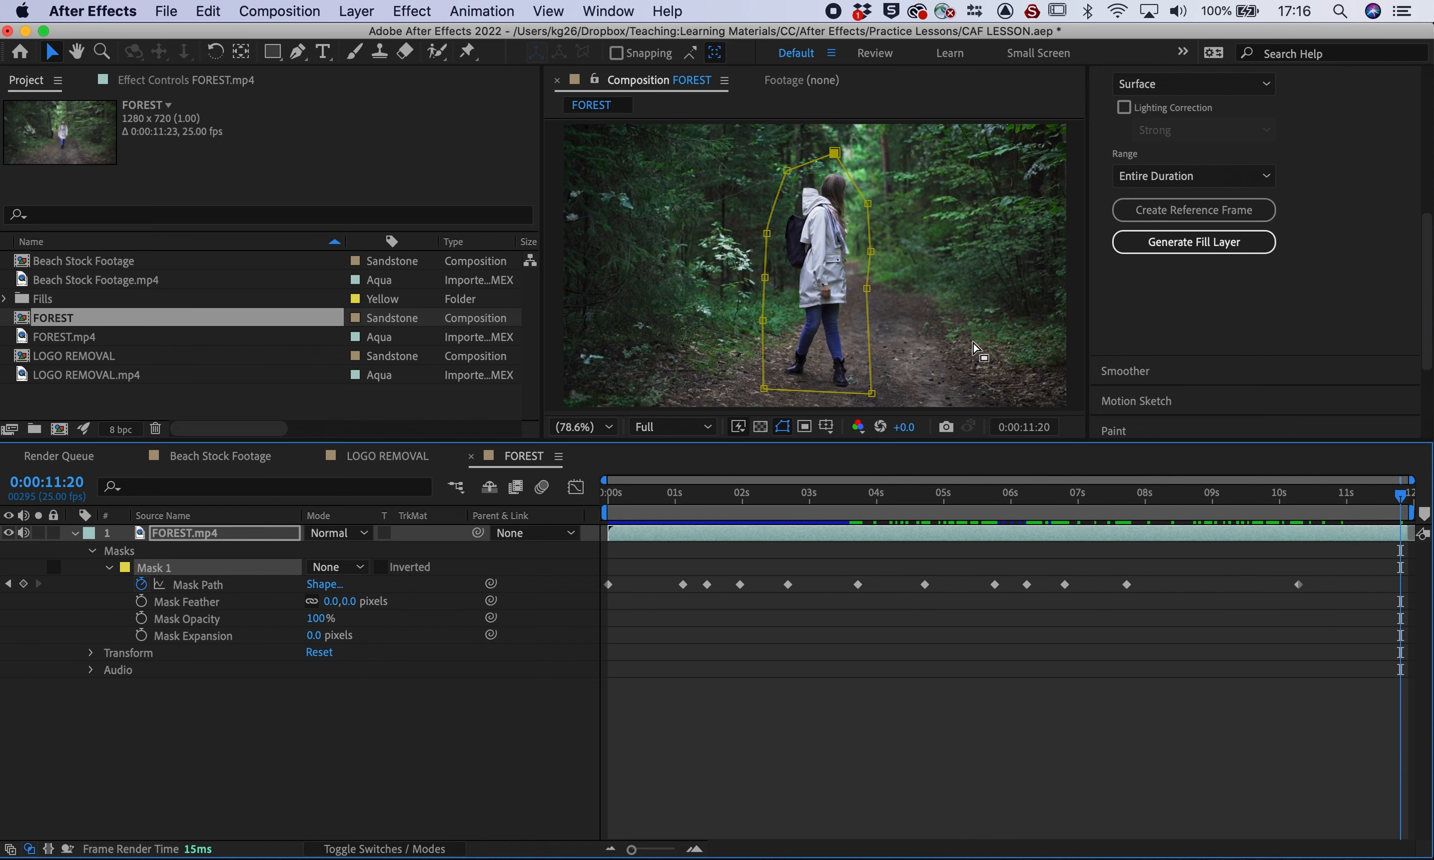
click(338, 566)
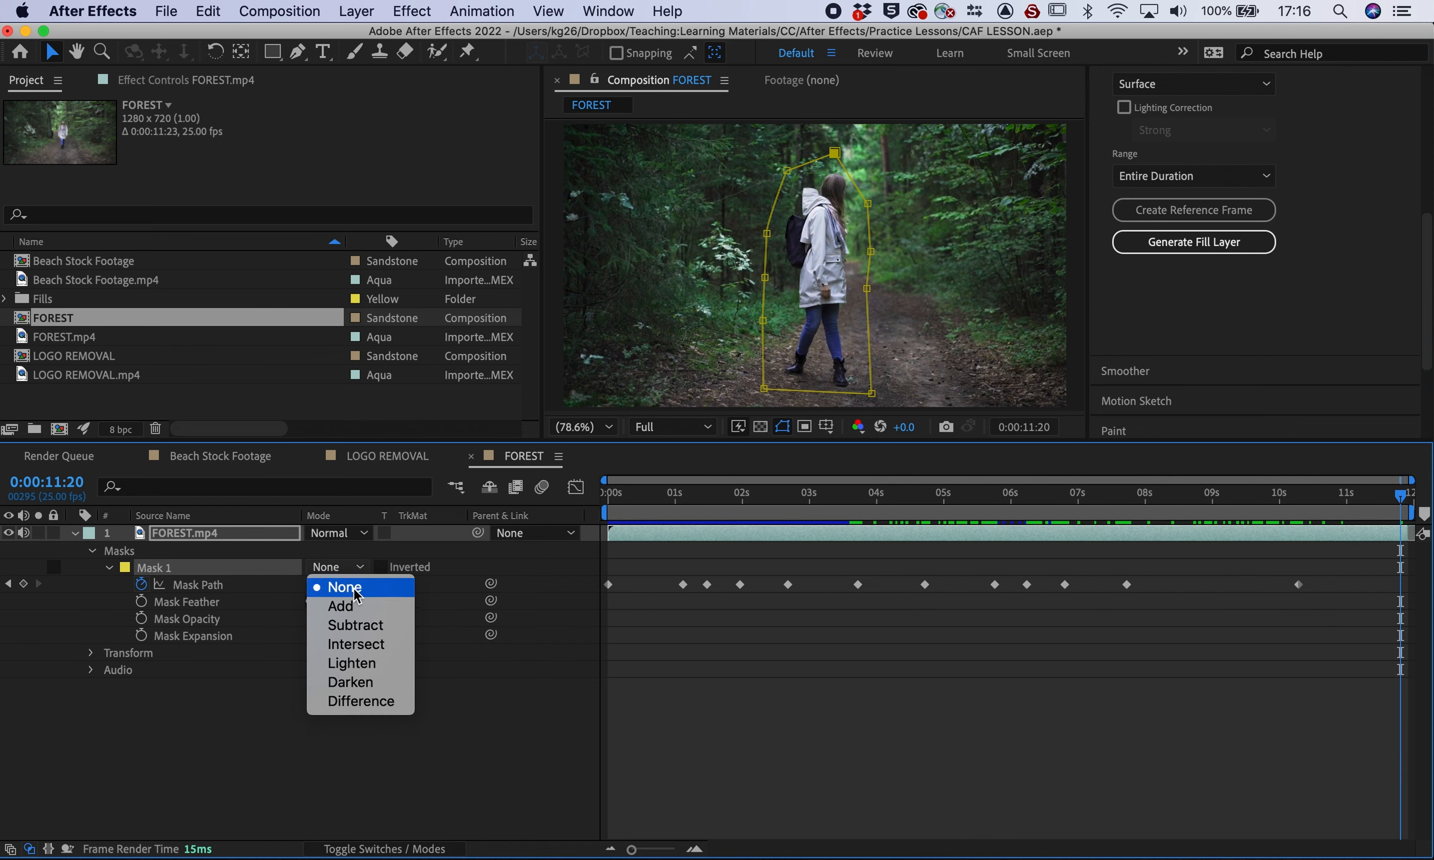
click(360, 625)
click(75, 533)
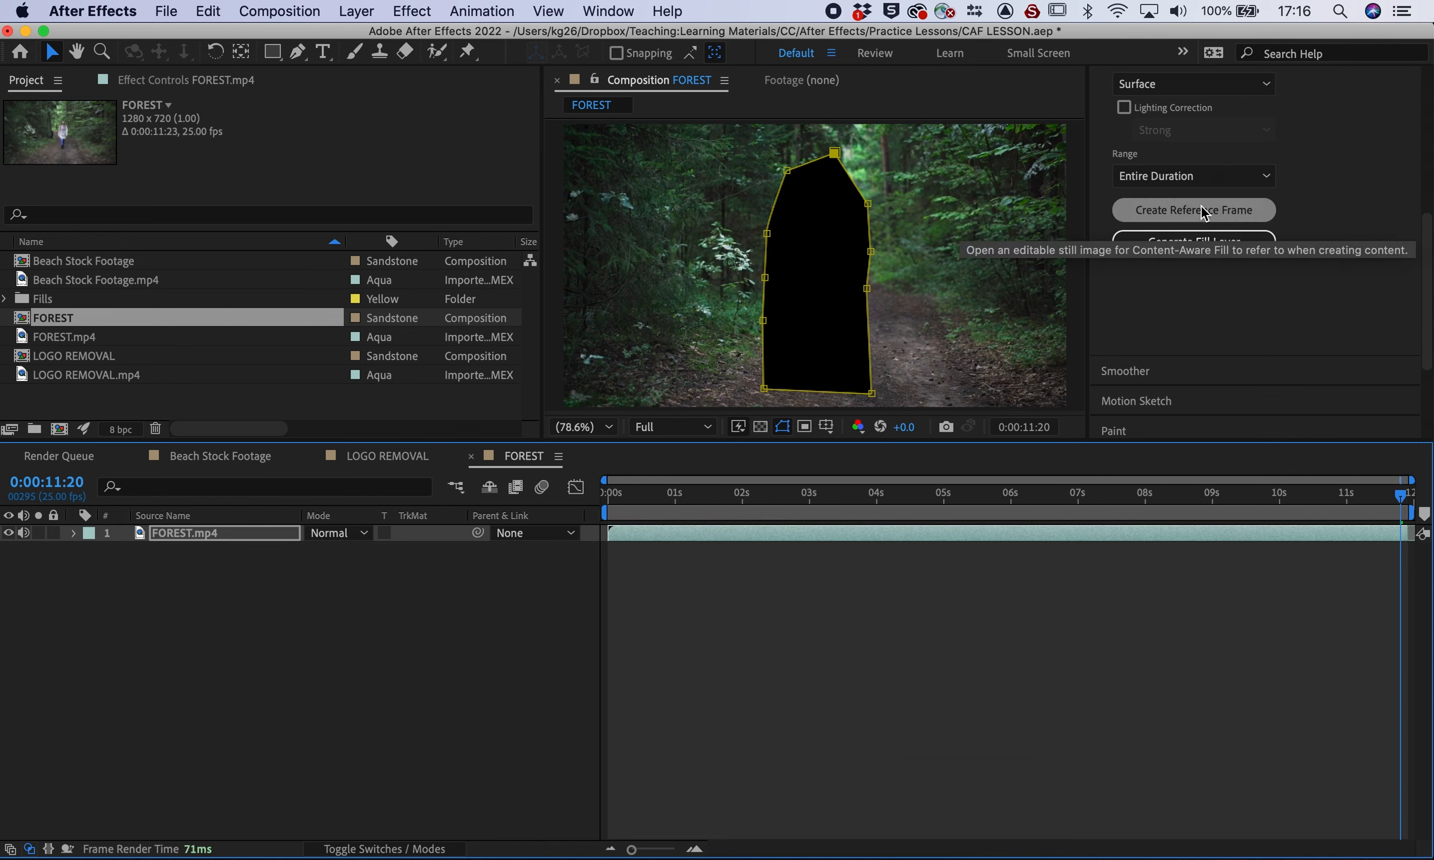
Set Content-Aware Fill's Fill Method to Object and generate the fill layer
scroll(1334, 202, up, 4)
click(1173, 305)
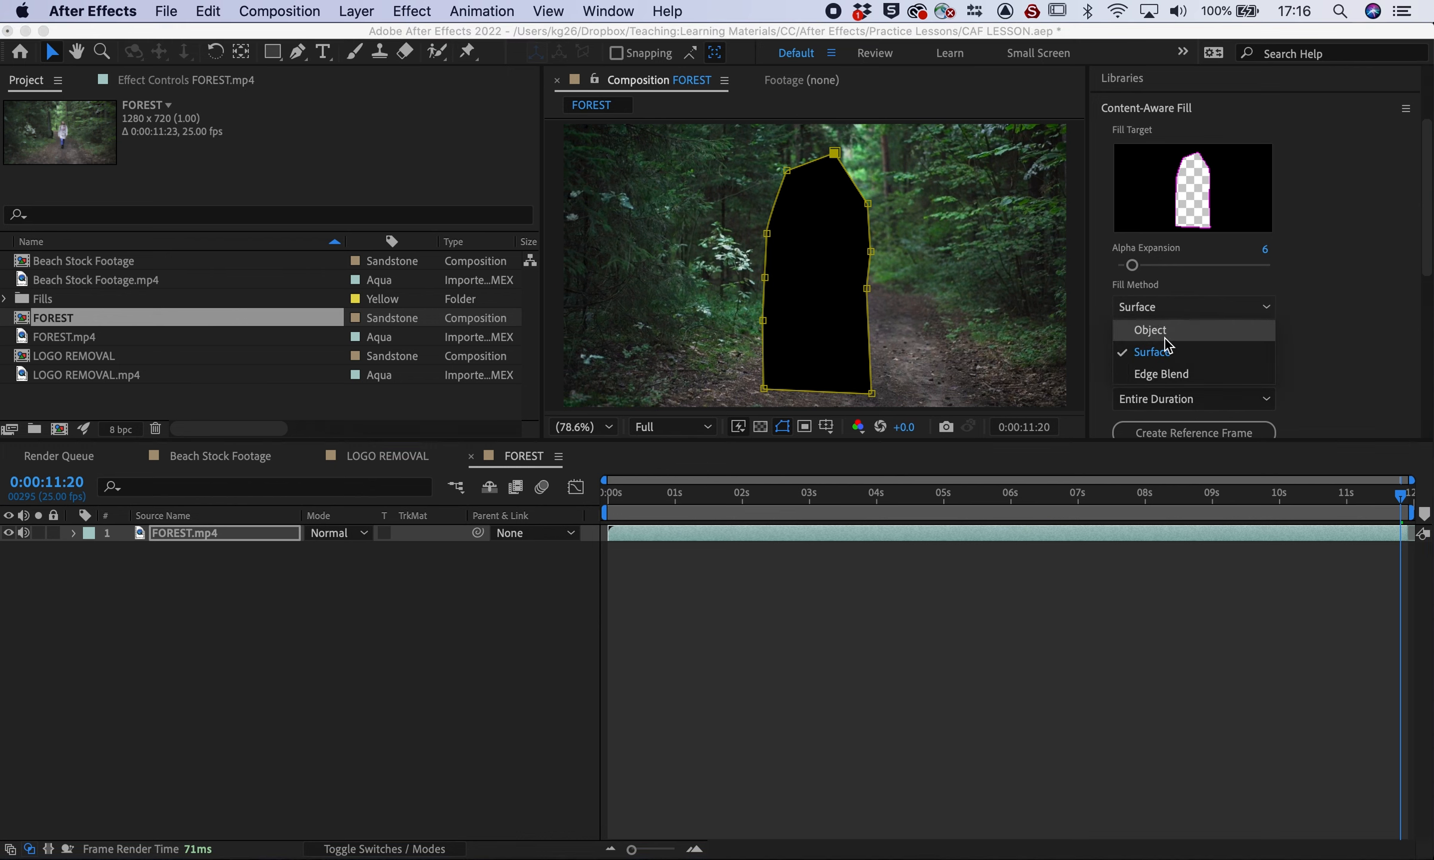
click(1169, 331)
scroll(1318, 342, down, 5)
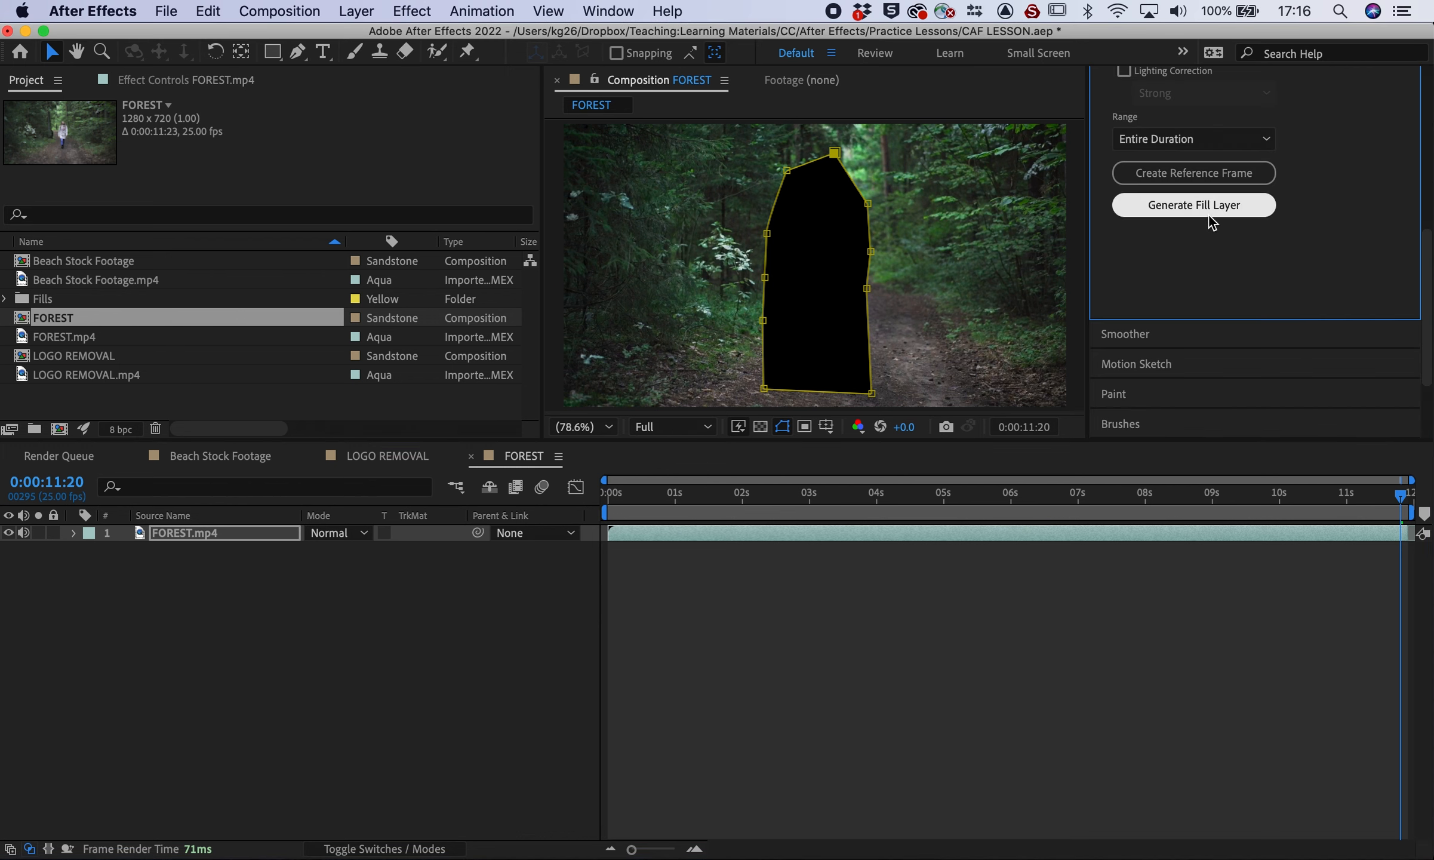
click(1199, 206)
scroll(1316, 215, up, 5)
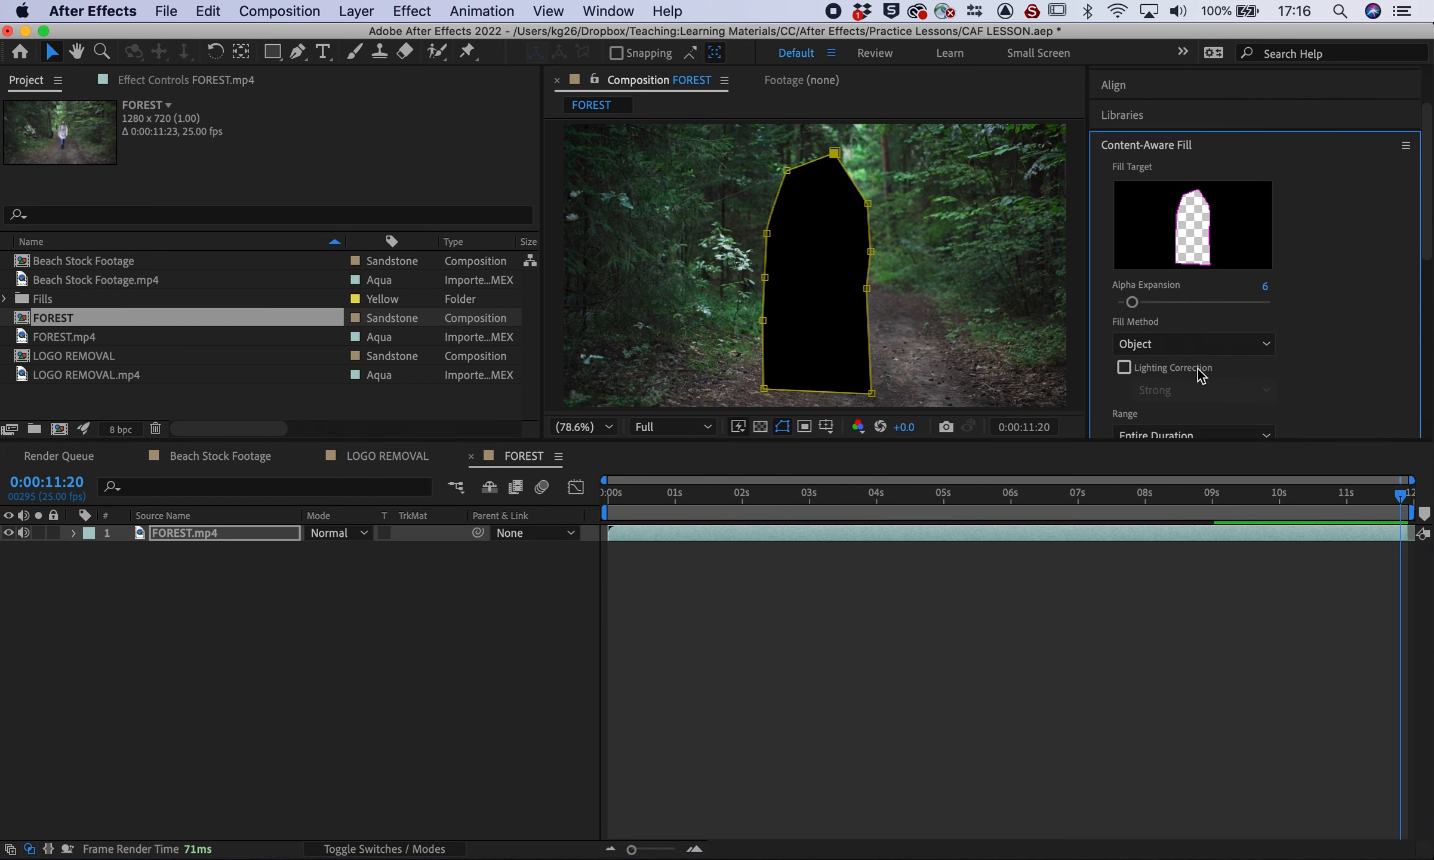
click(1211, 344)
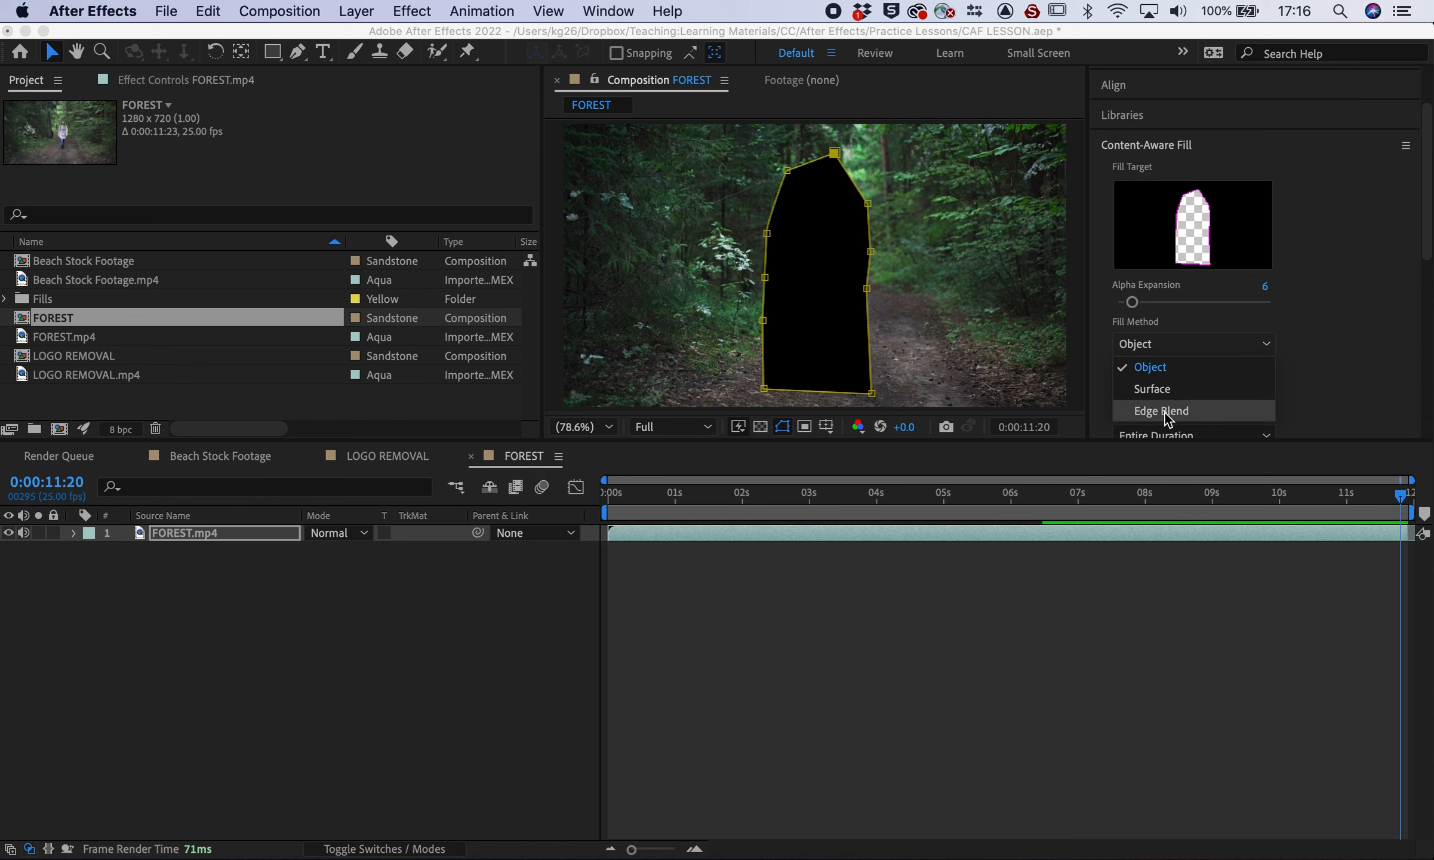
click(1318, 382)
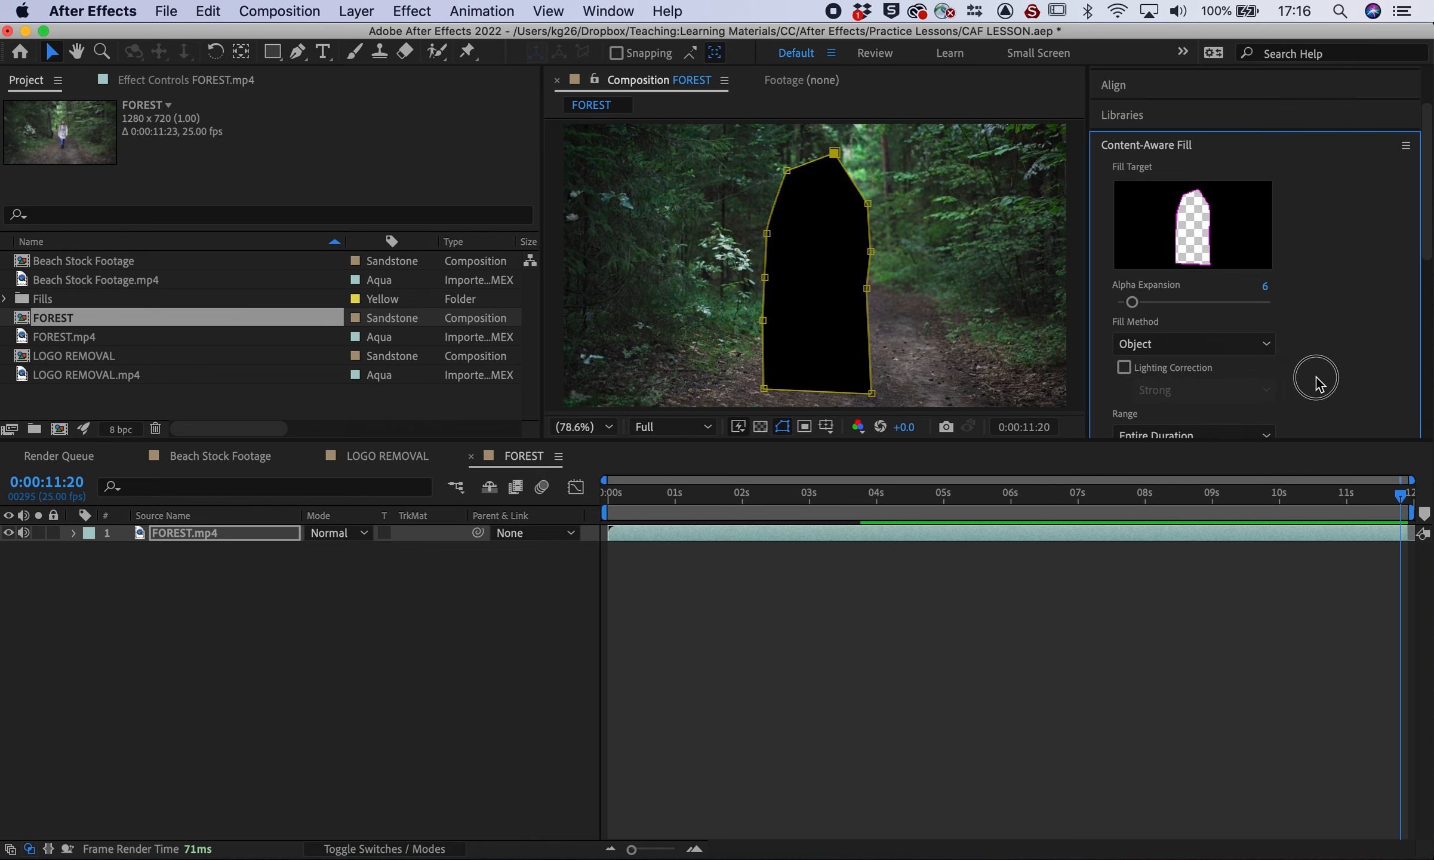
click(1264, 352)
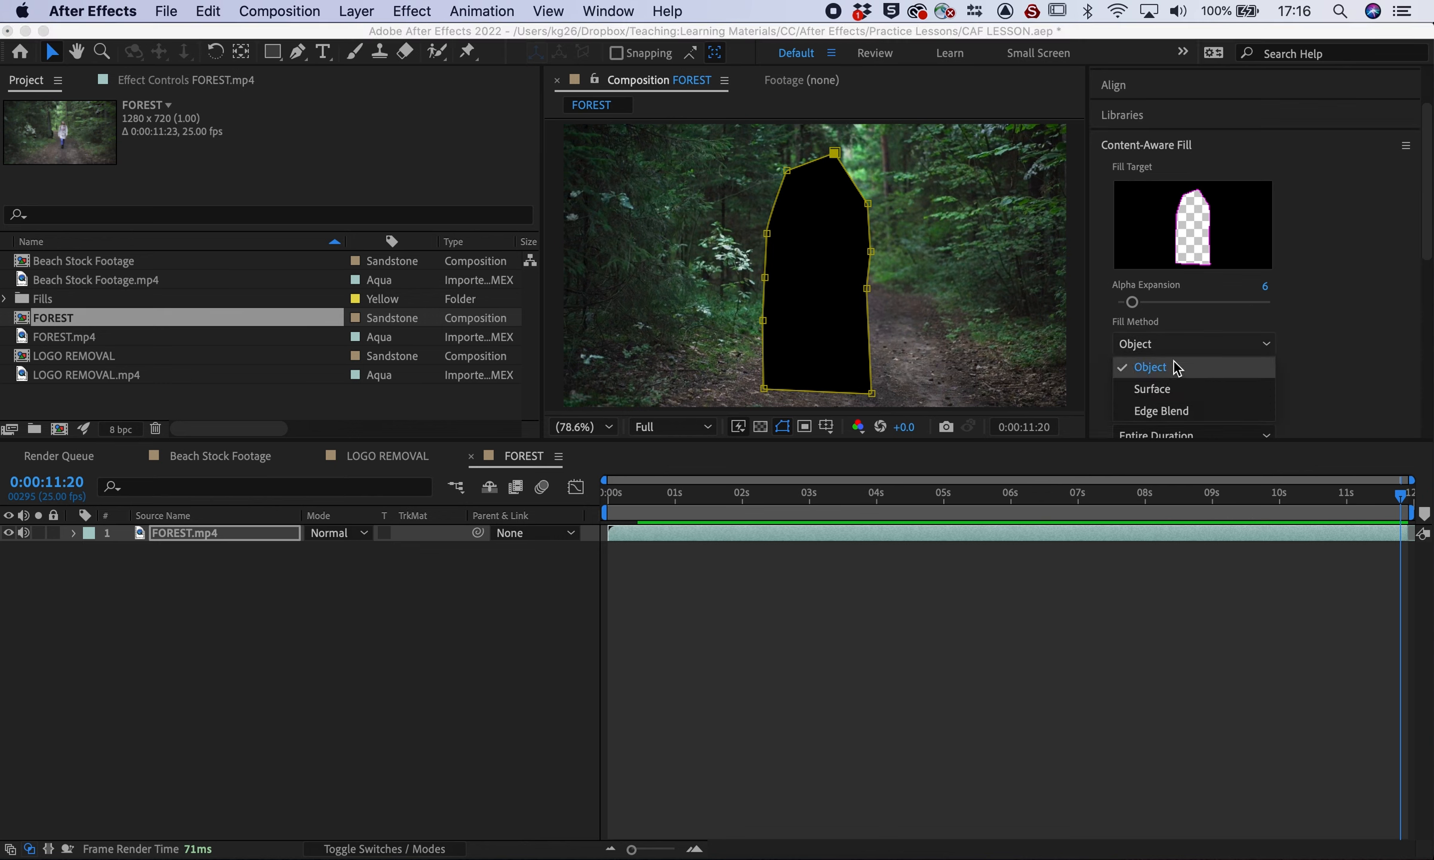
click(1228, 367)
scroll(1330, 355, down, 5)
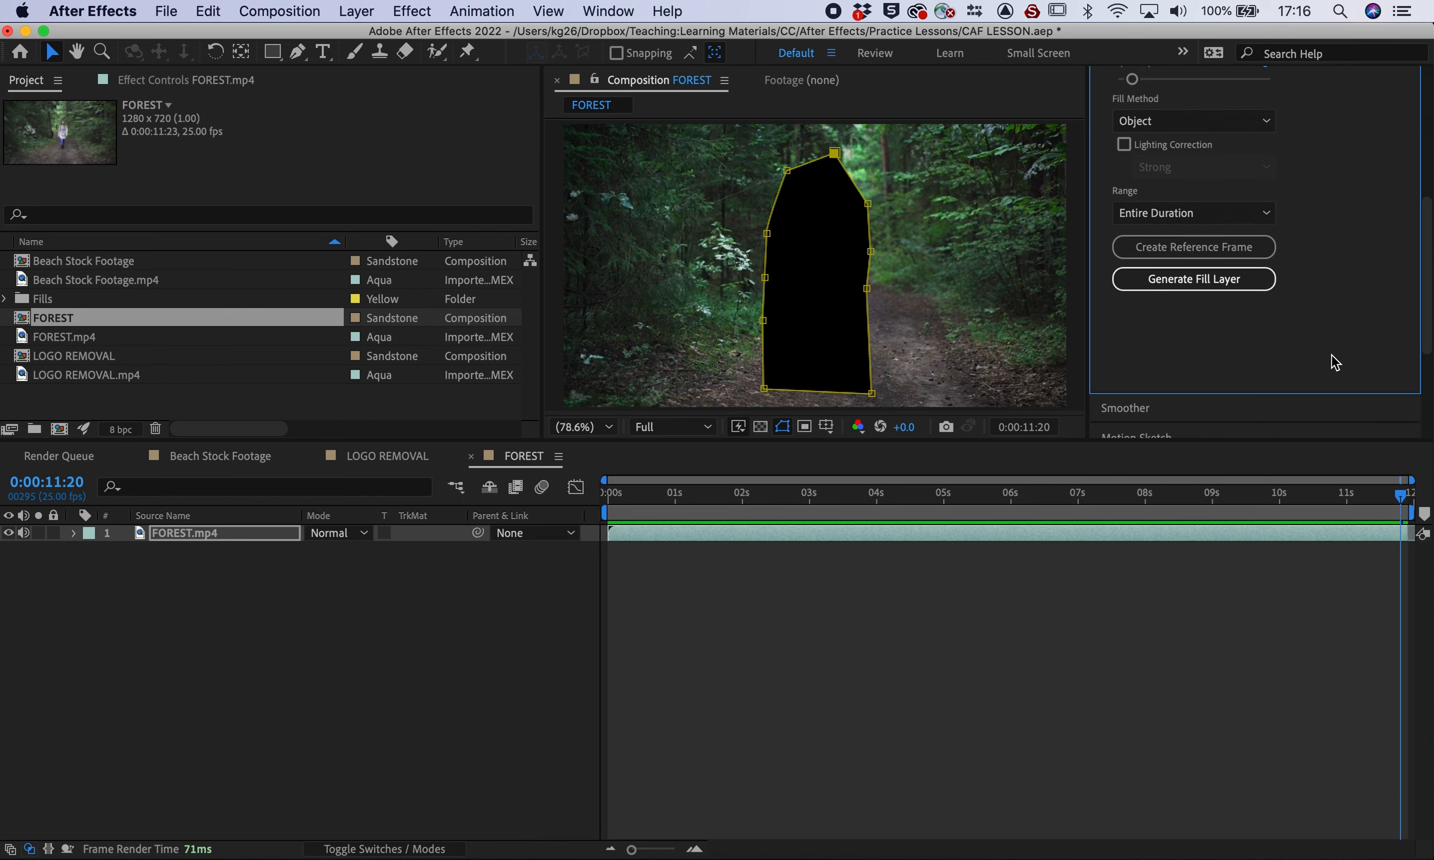
click(1190, 283)
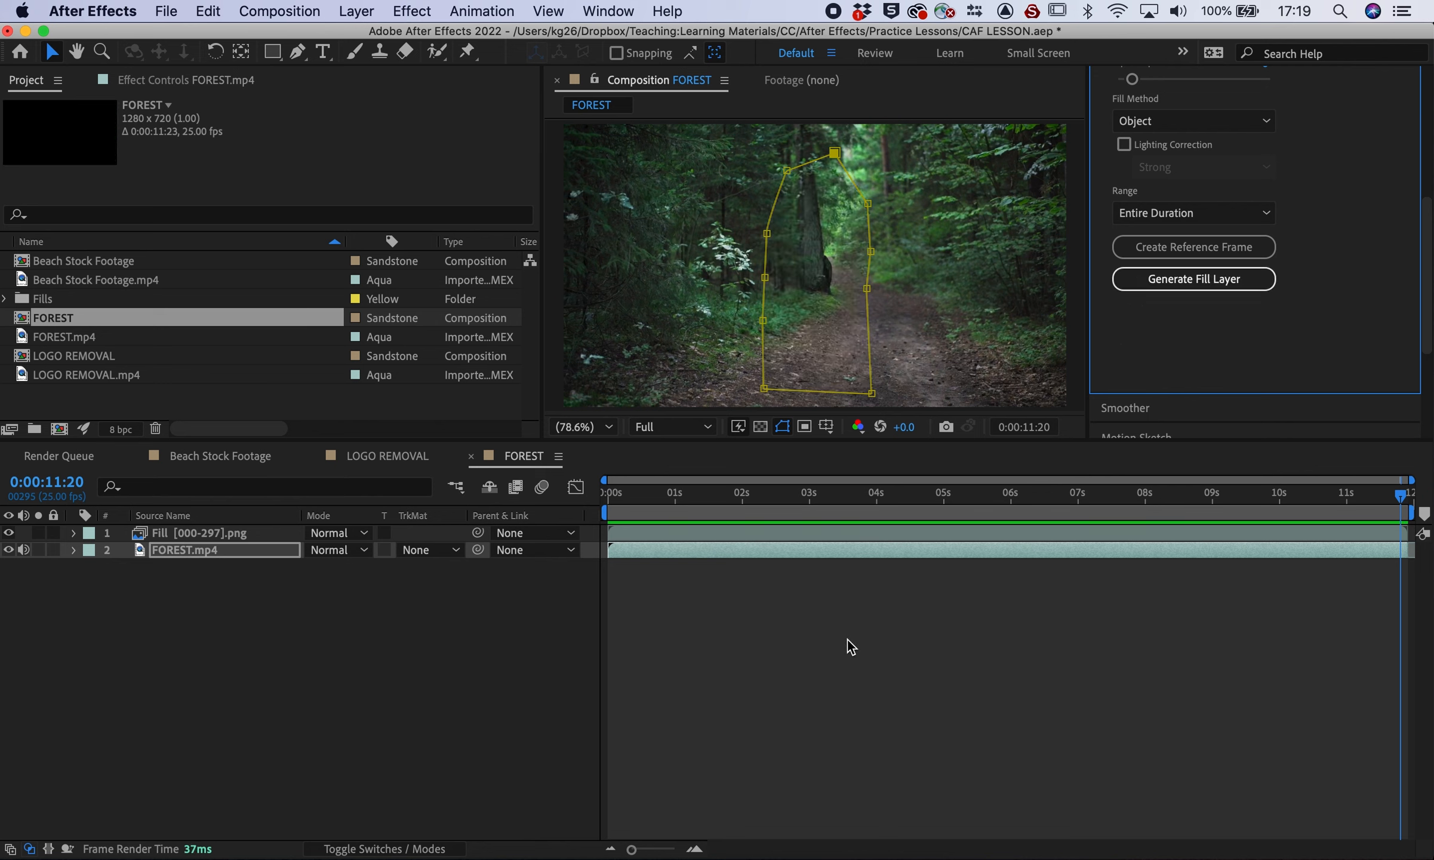
Preview and scrub the filled clip from the start, then select FOREST.mp4
click(614, 506)
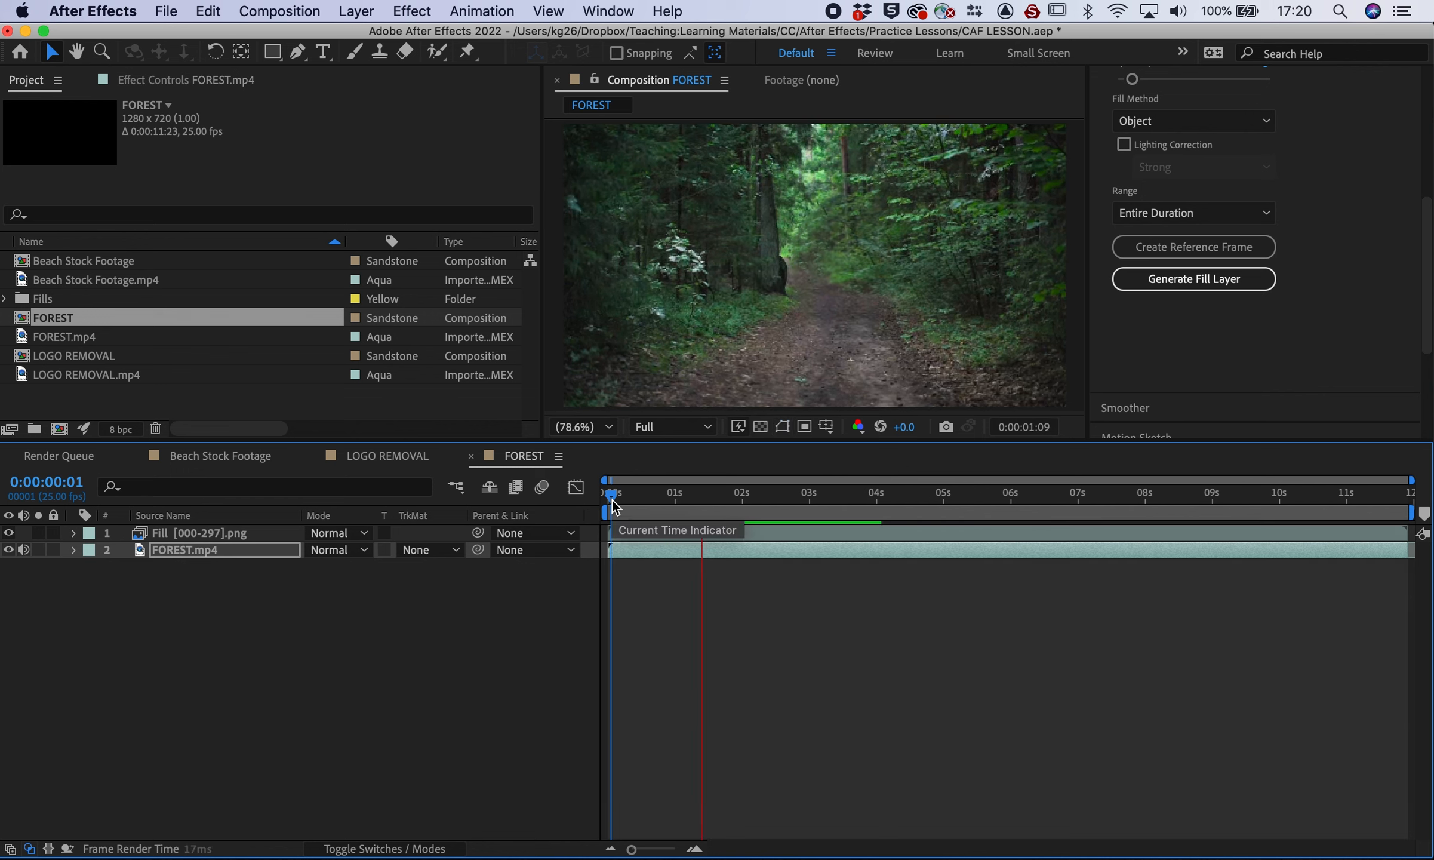
key(space)
key(space)
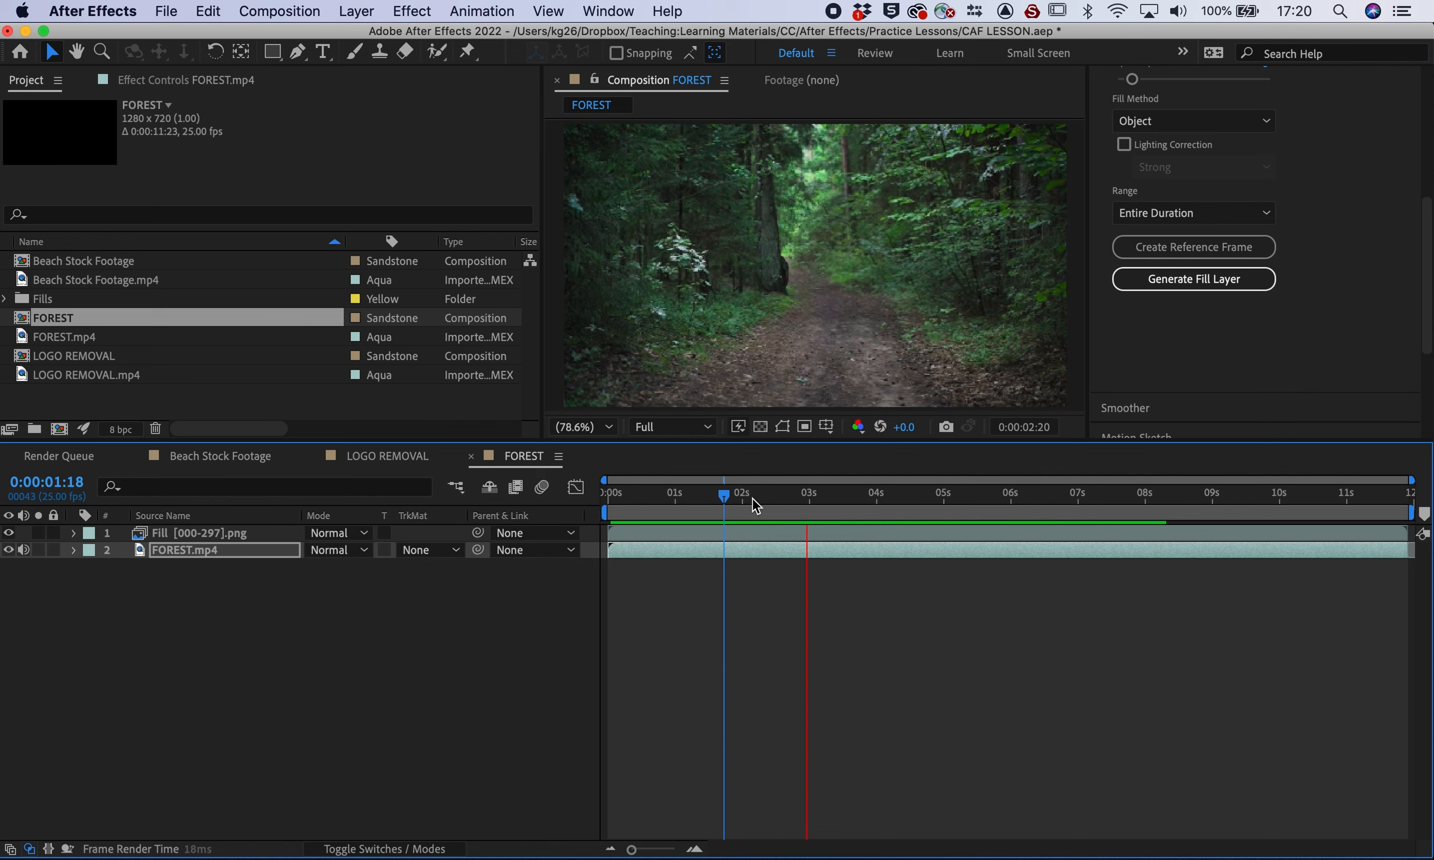
drag(729, 502, 1196, 502)
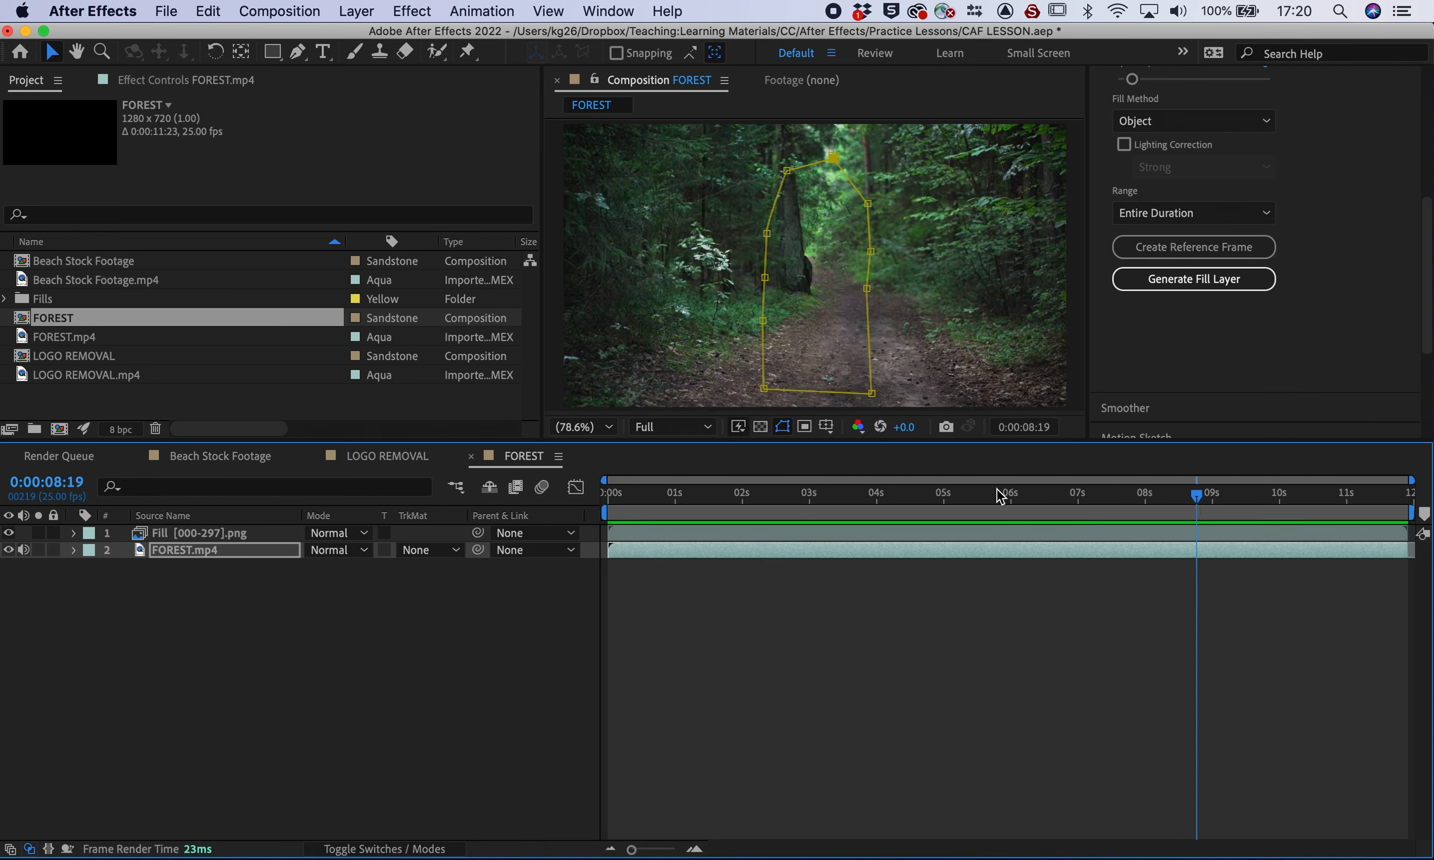
click(412, 573)
drag(630, 494, 786, 470)
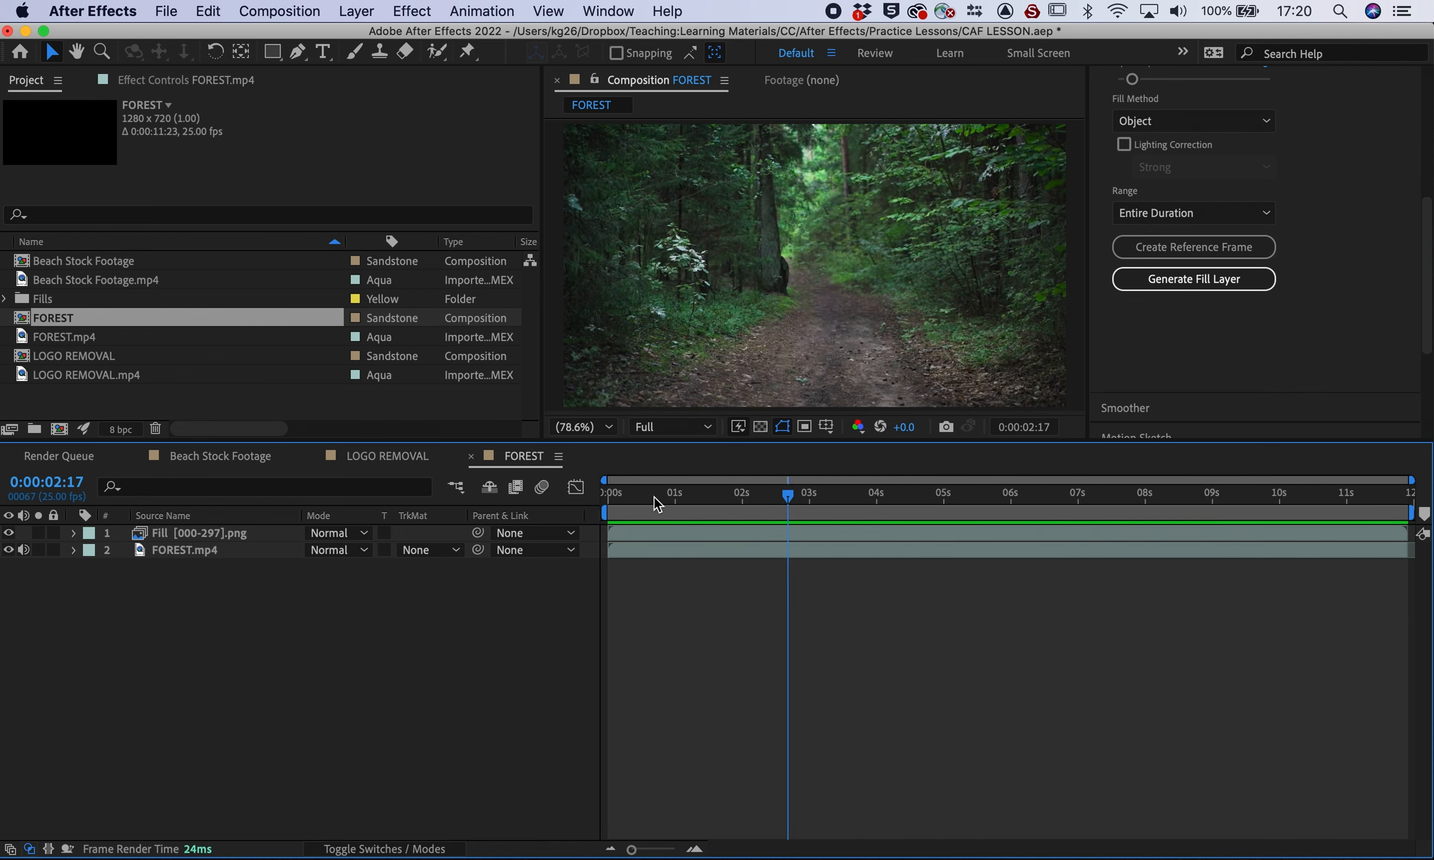
drag(635, 499, 787, 483)
click(168, 550)
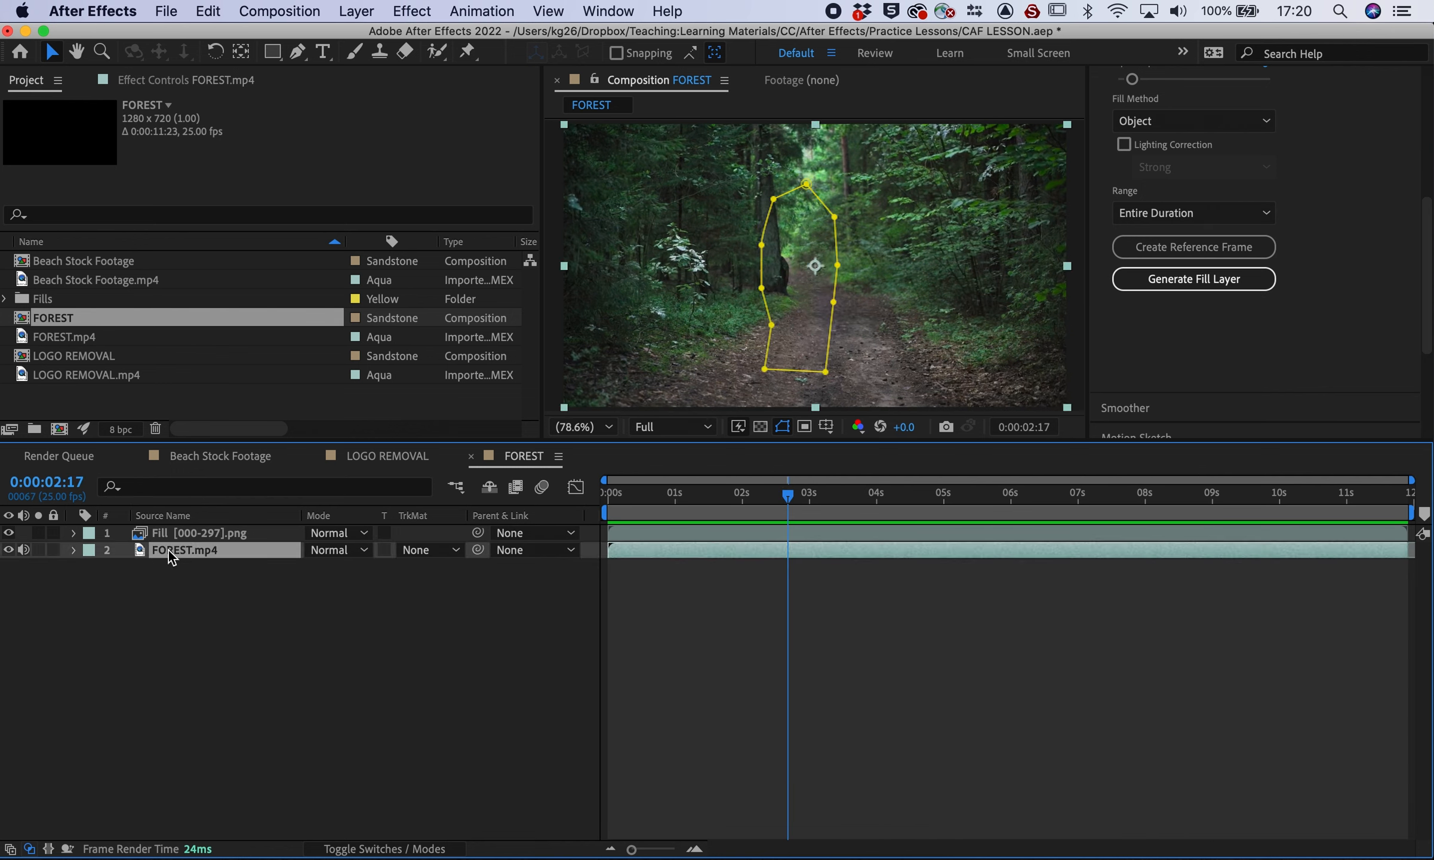
Duplicate FOREST.mp4, move the copy to the top, and rename it 'Girl'
key(super+d)
drag(168, 550, 175, 533)
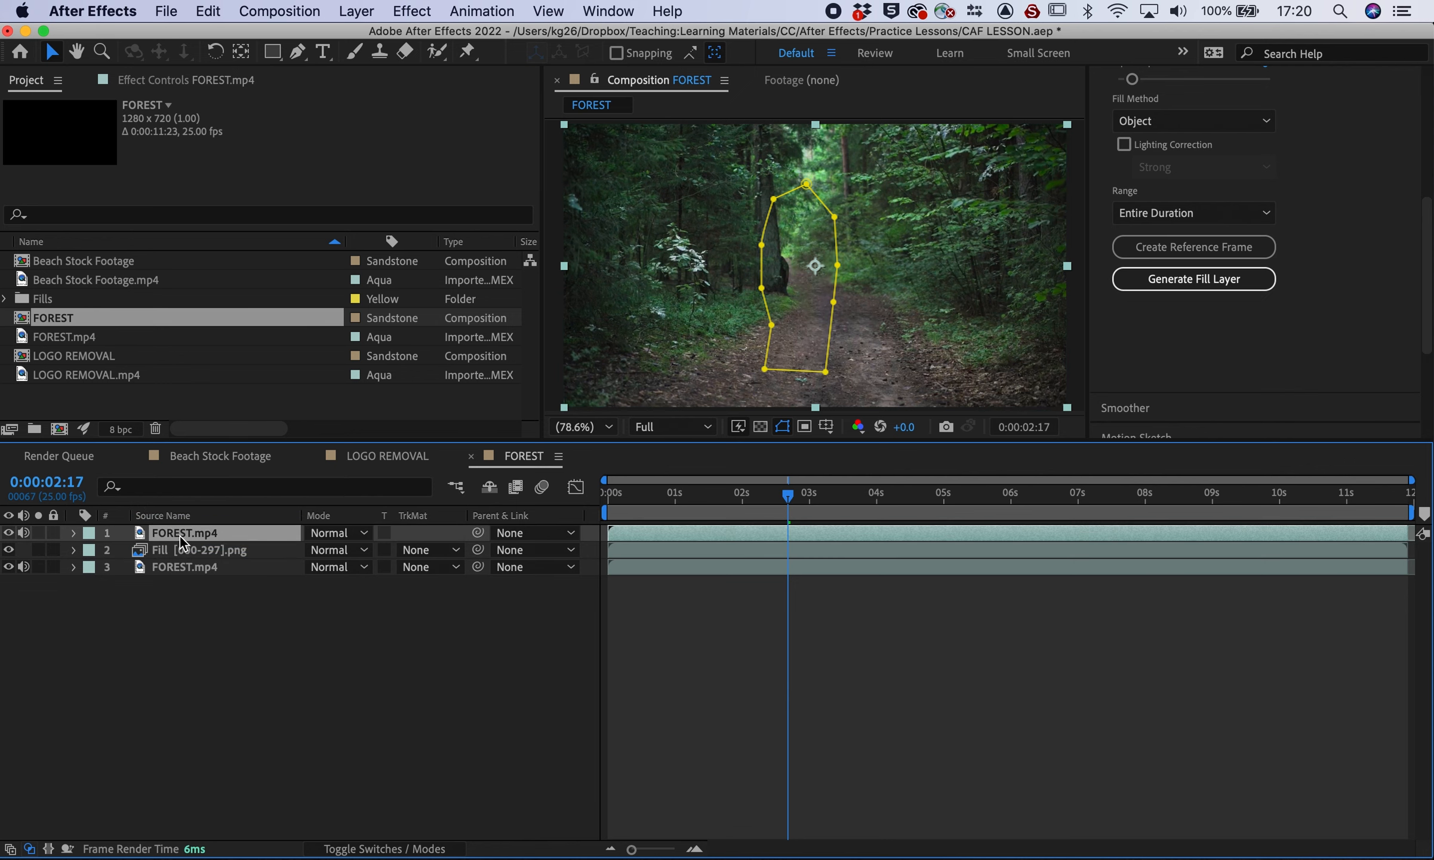
right_click(179, 536)
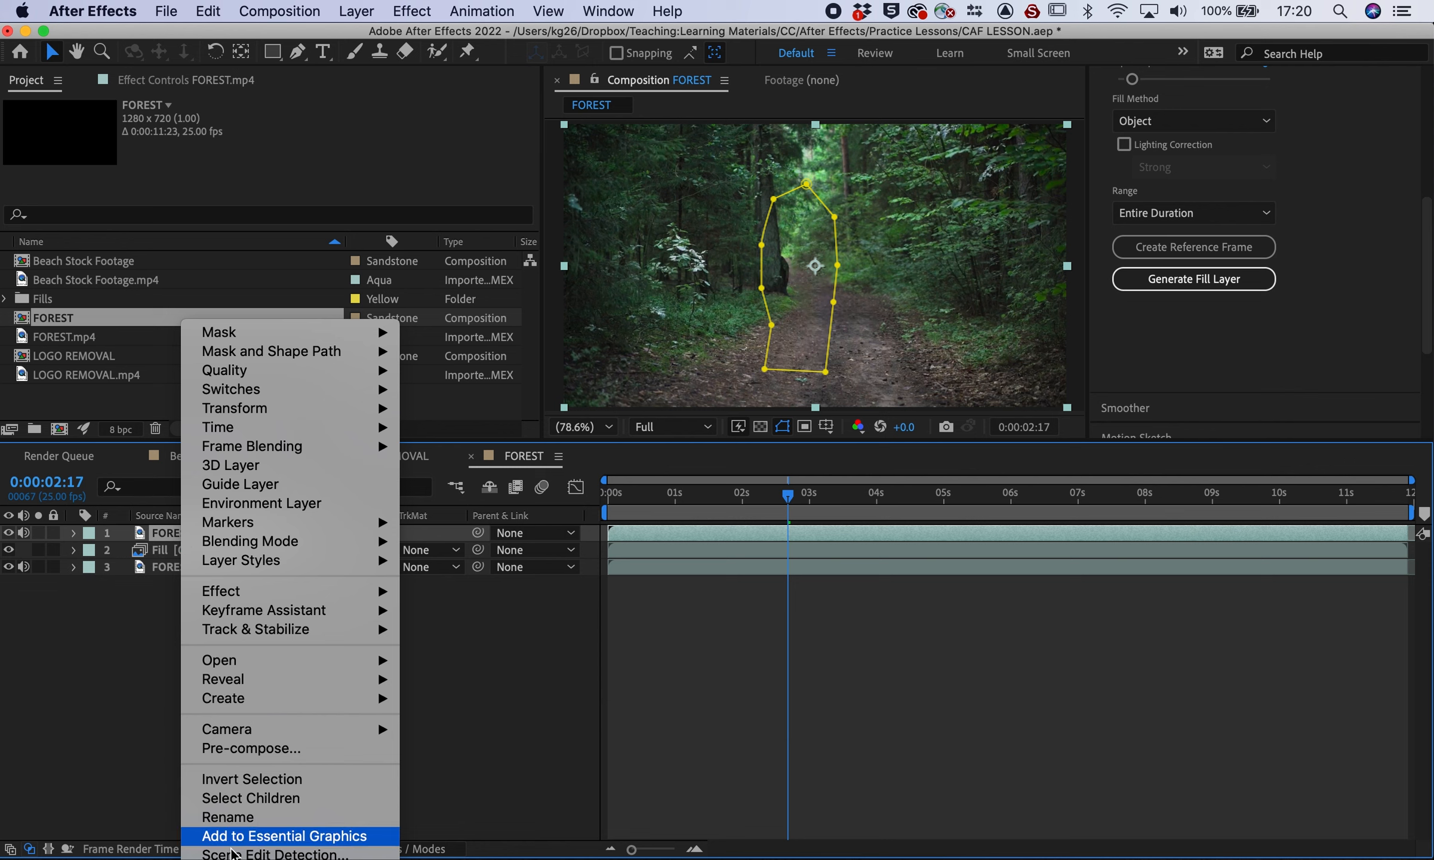
click(234, 816)
text(Girl)
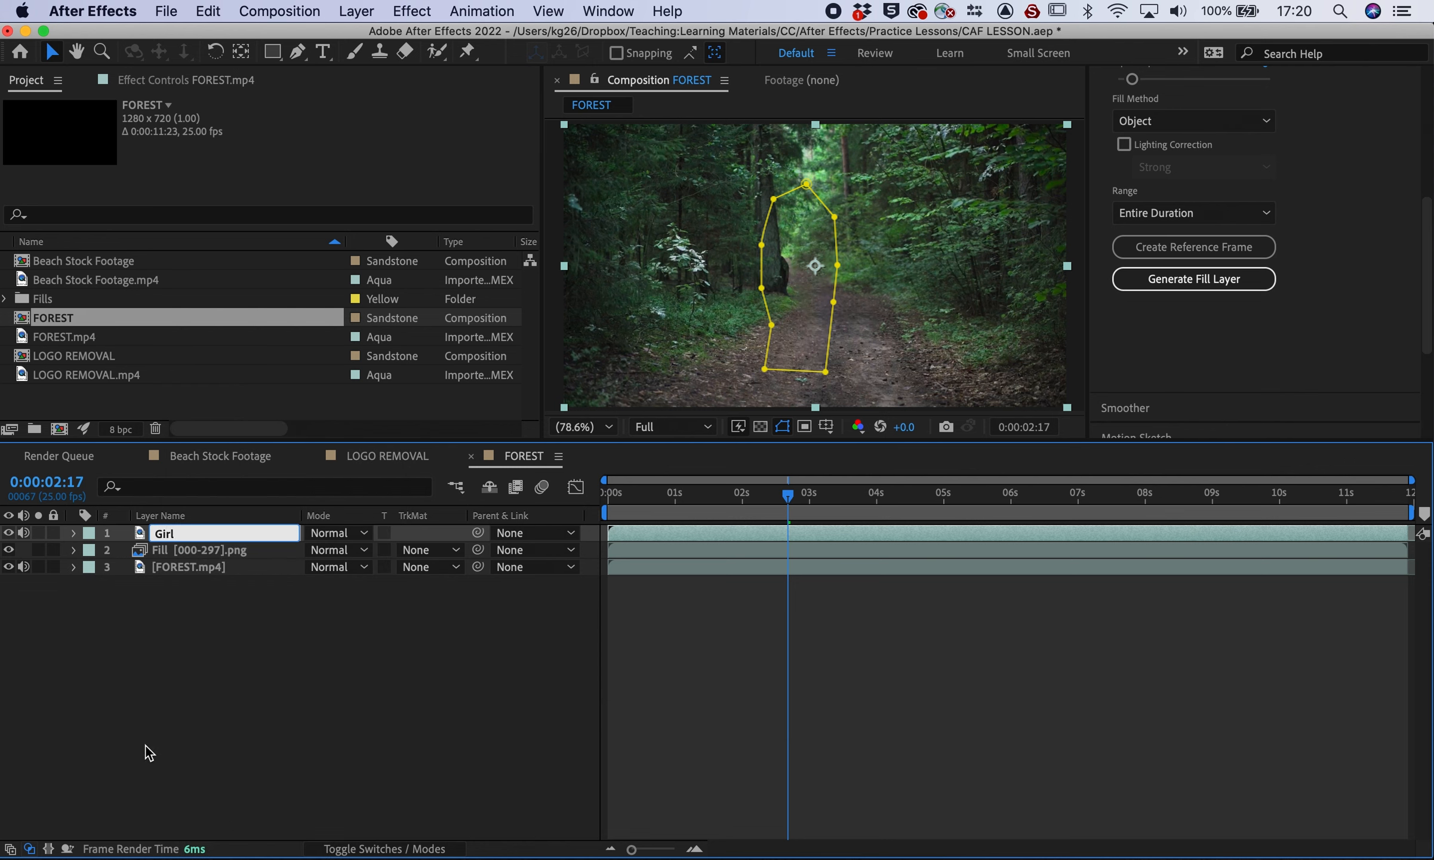
click(149, 753)
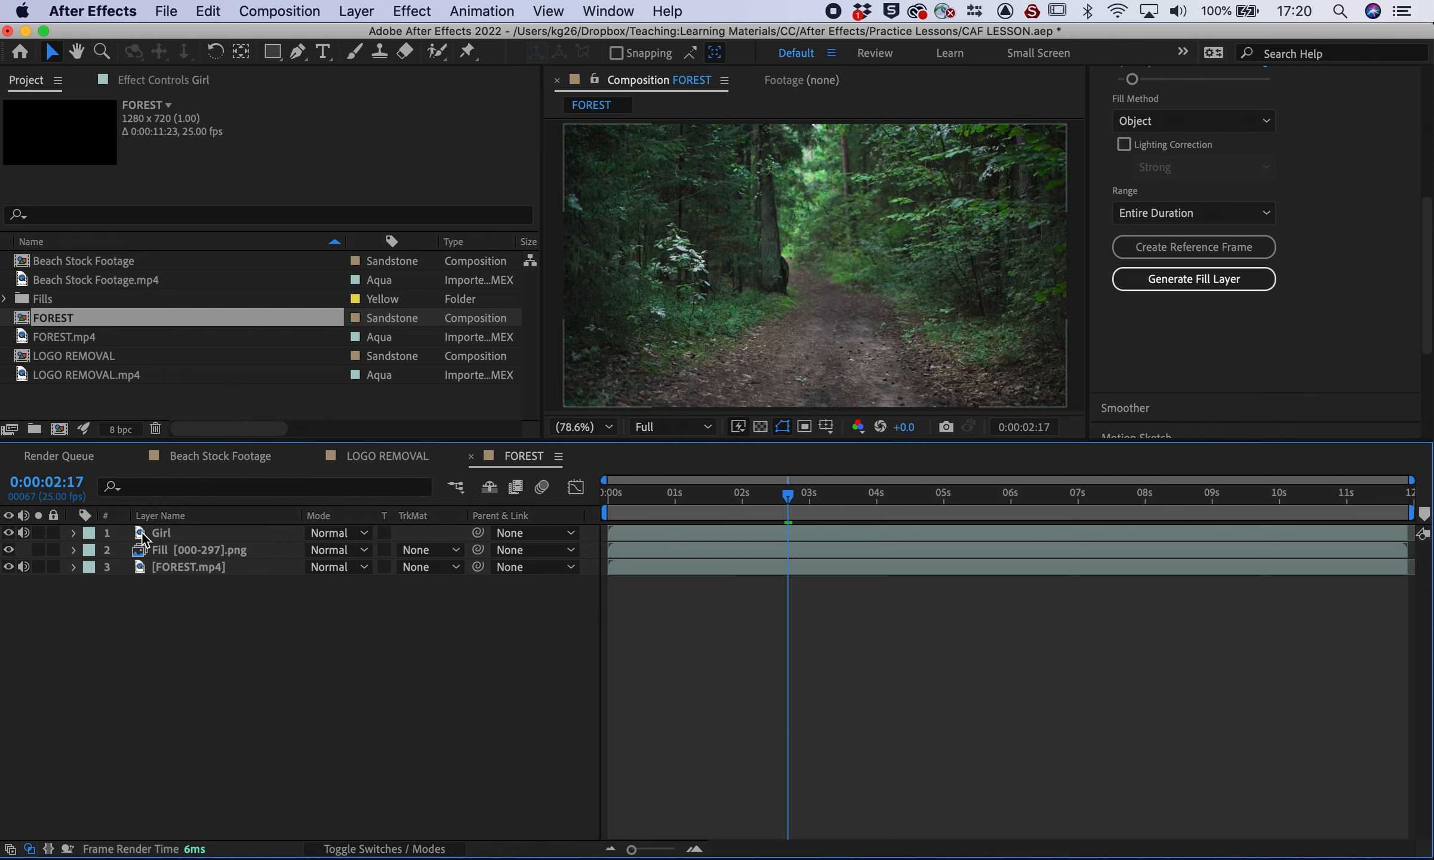
Set the Girl layer's Mask 1 to Add and check it by toggling the footage layer
click(74, 532)
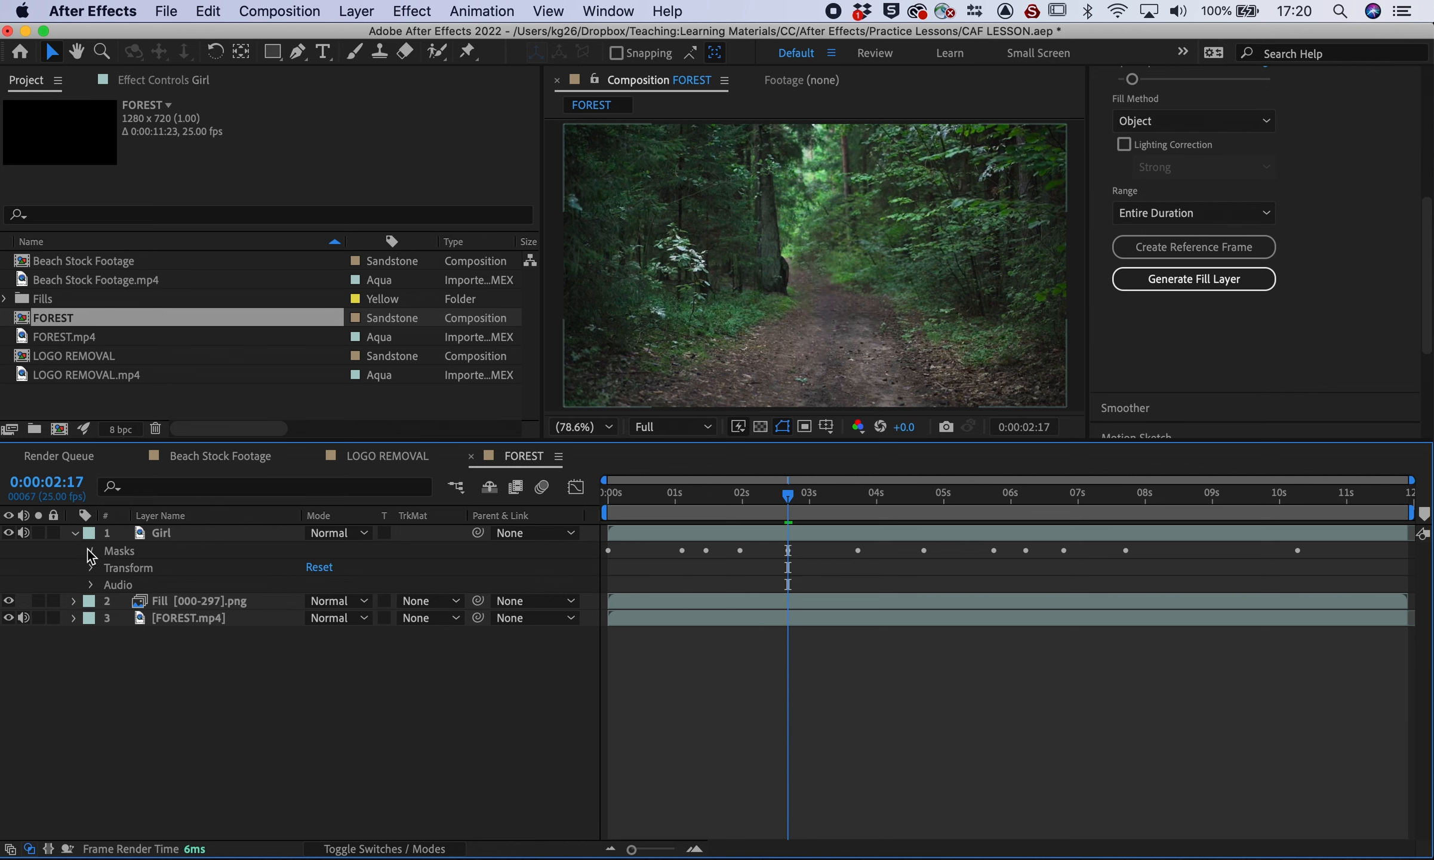
click(90, 551)
click(220, 530)
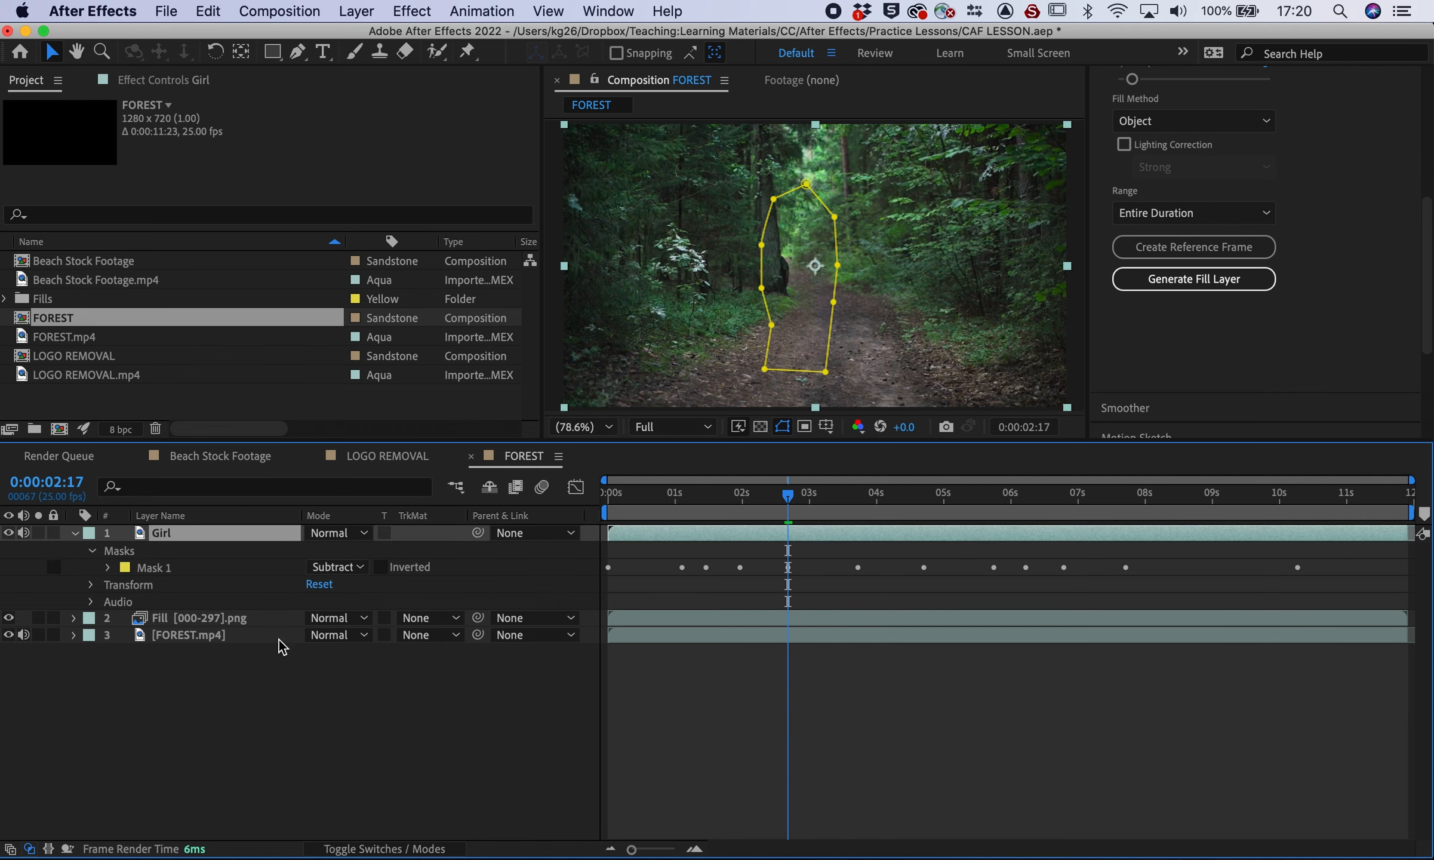
click(335, 567)
click(350, 604)
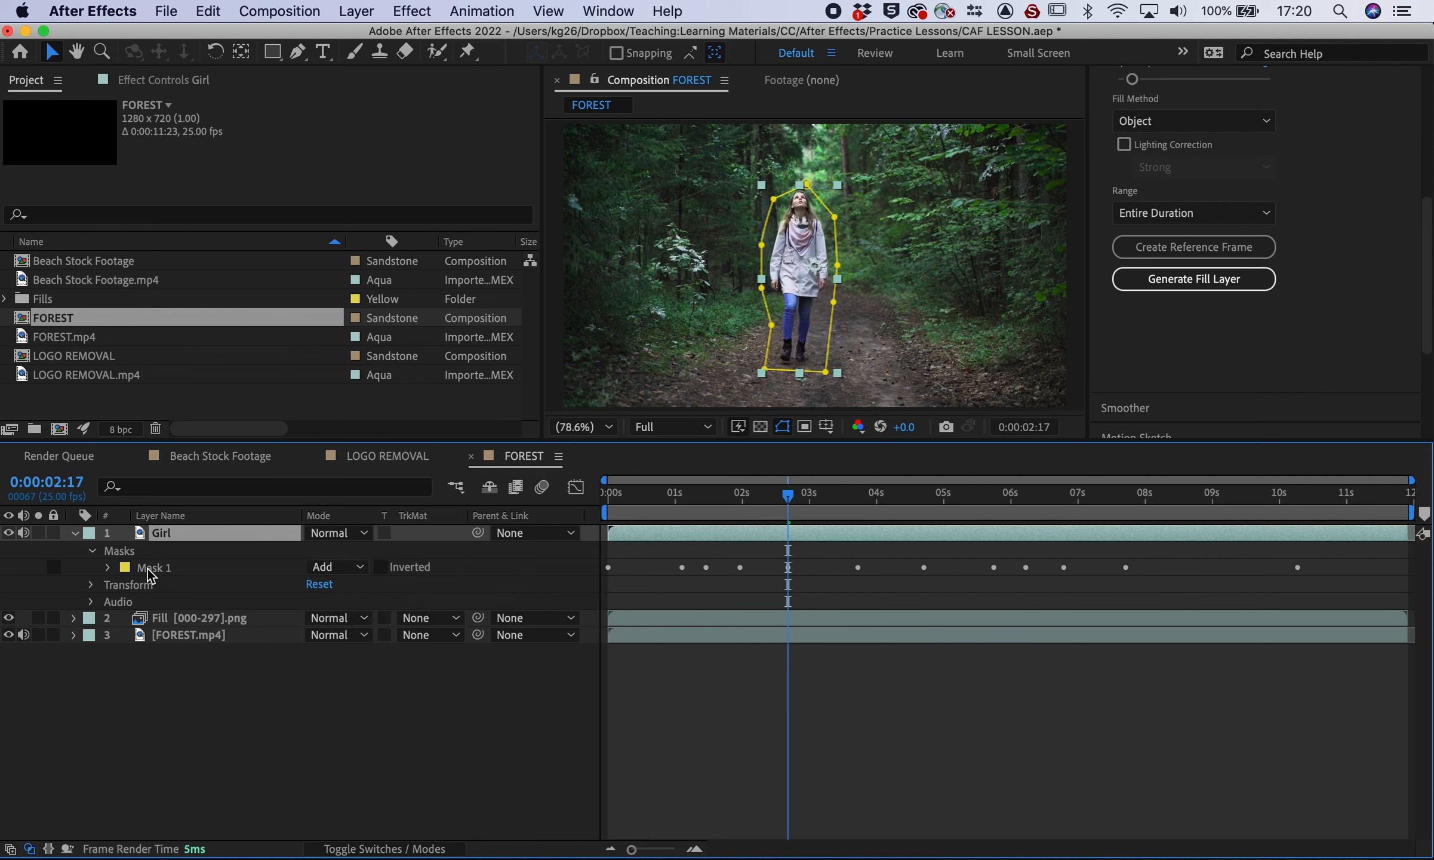
click(9, 634)
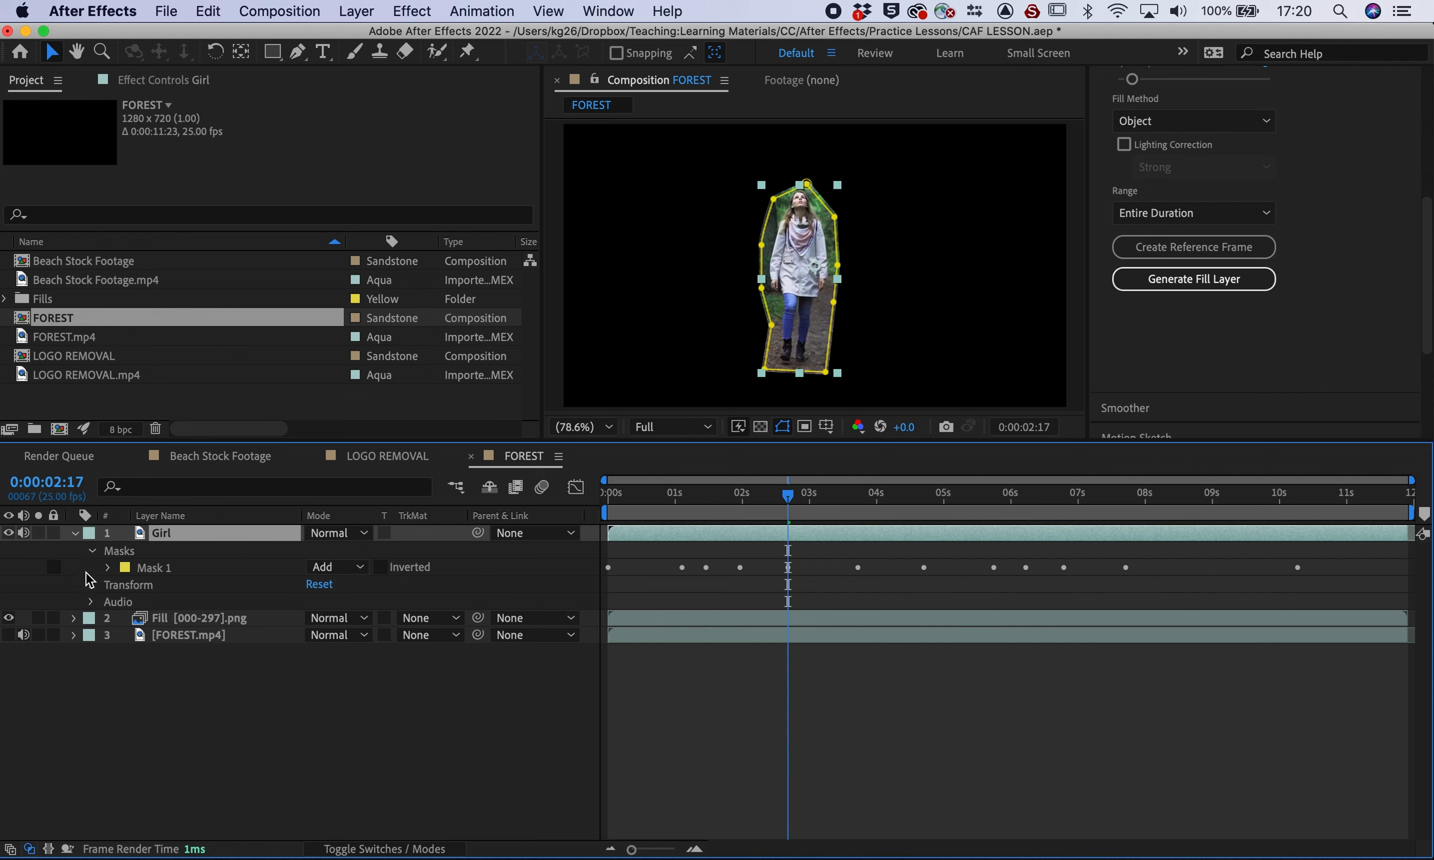
click(9, 635)
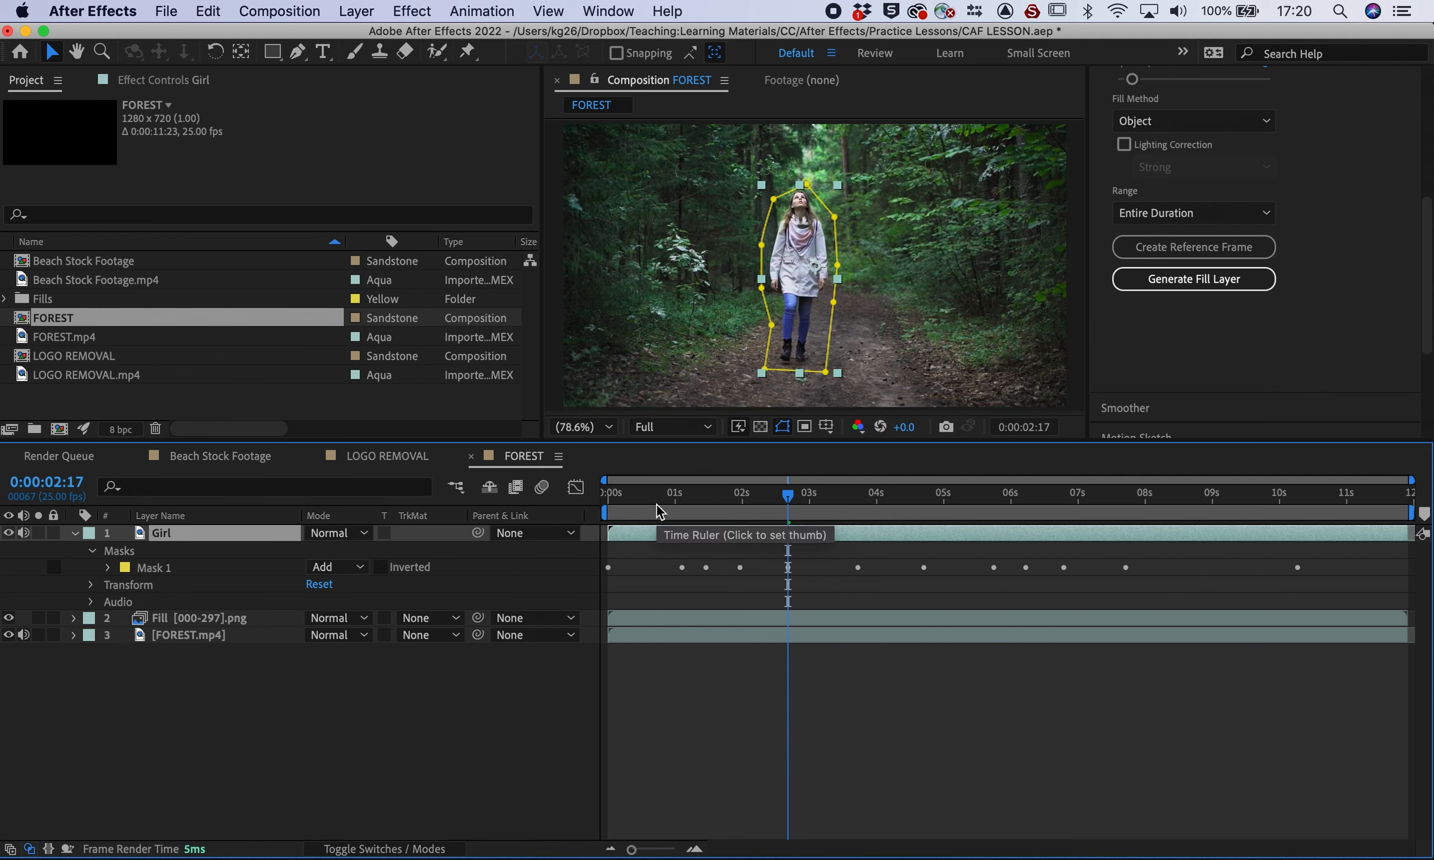
drag(643, 497, 909, 496)
Keyframe Girl's Opacity at 03:05, 03:08 and 05:10, fading to 0% at 06:05
click(92, 585)
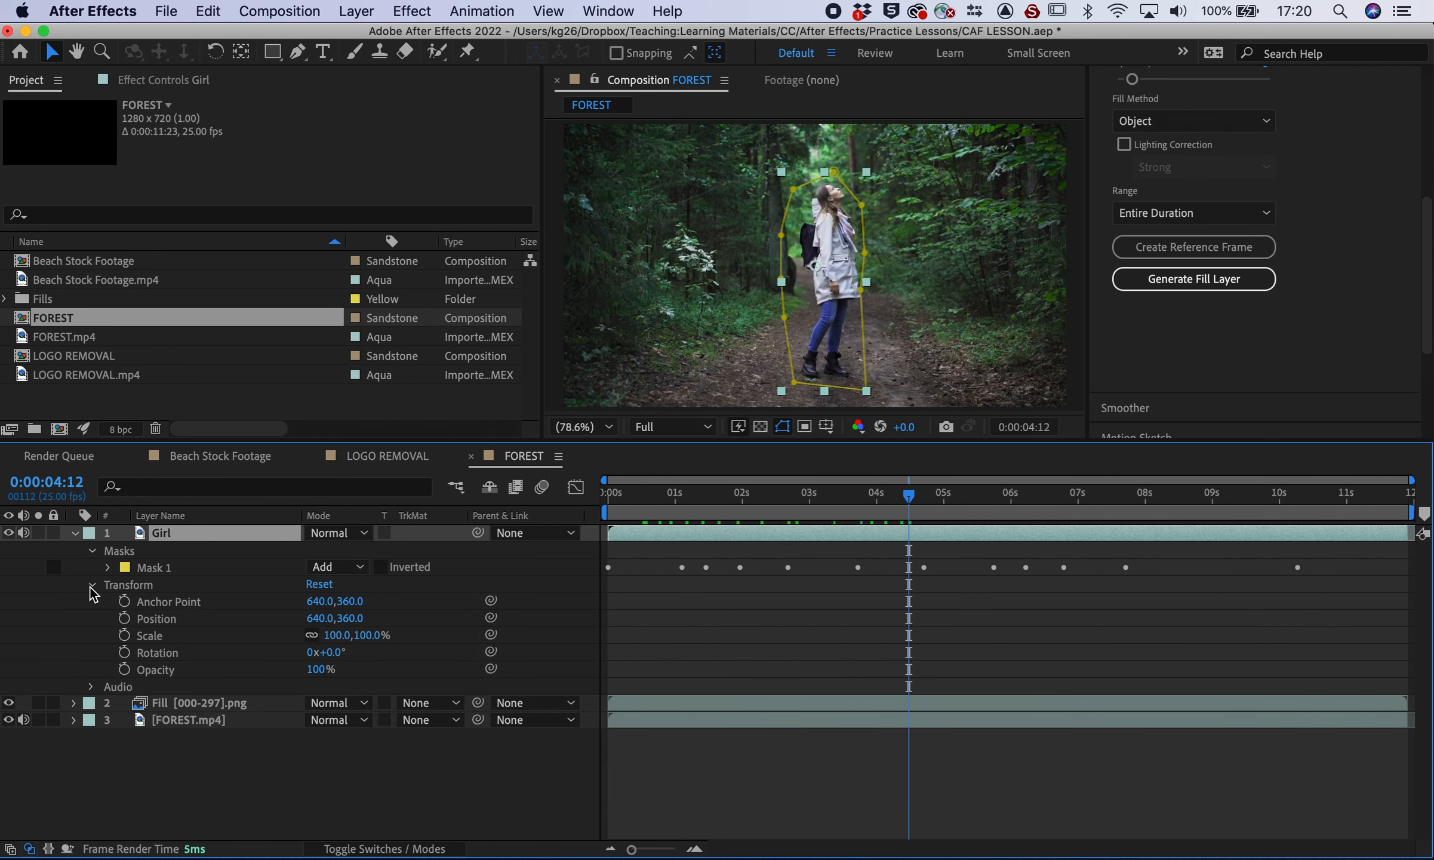
click(823, 497)
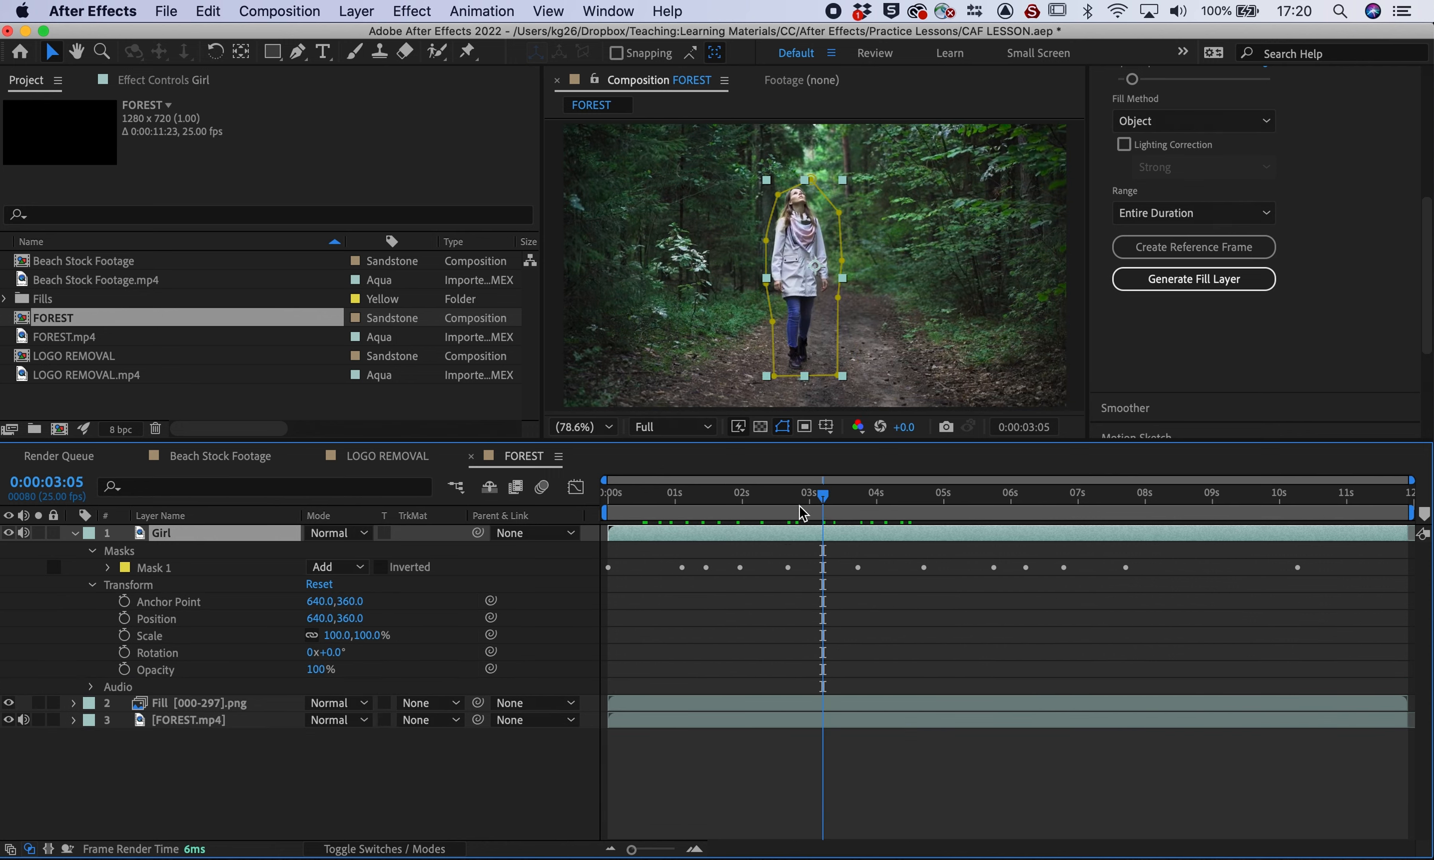
click(124, 669)
drag(826, 500, 830, 499)
click(24, 668)
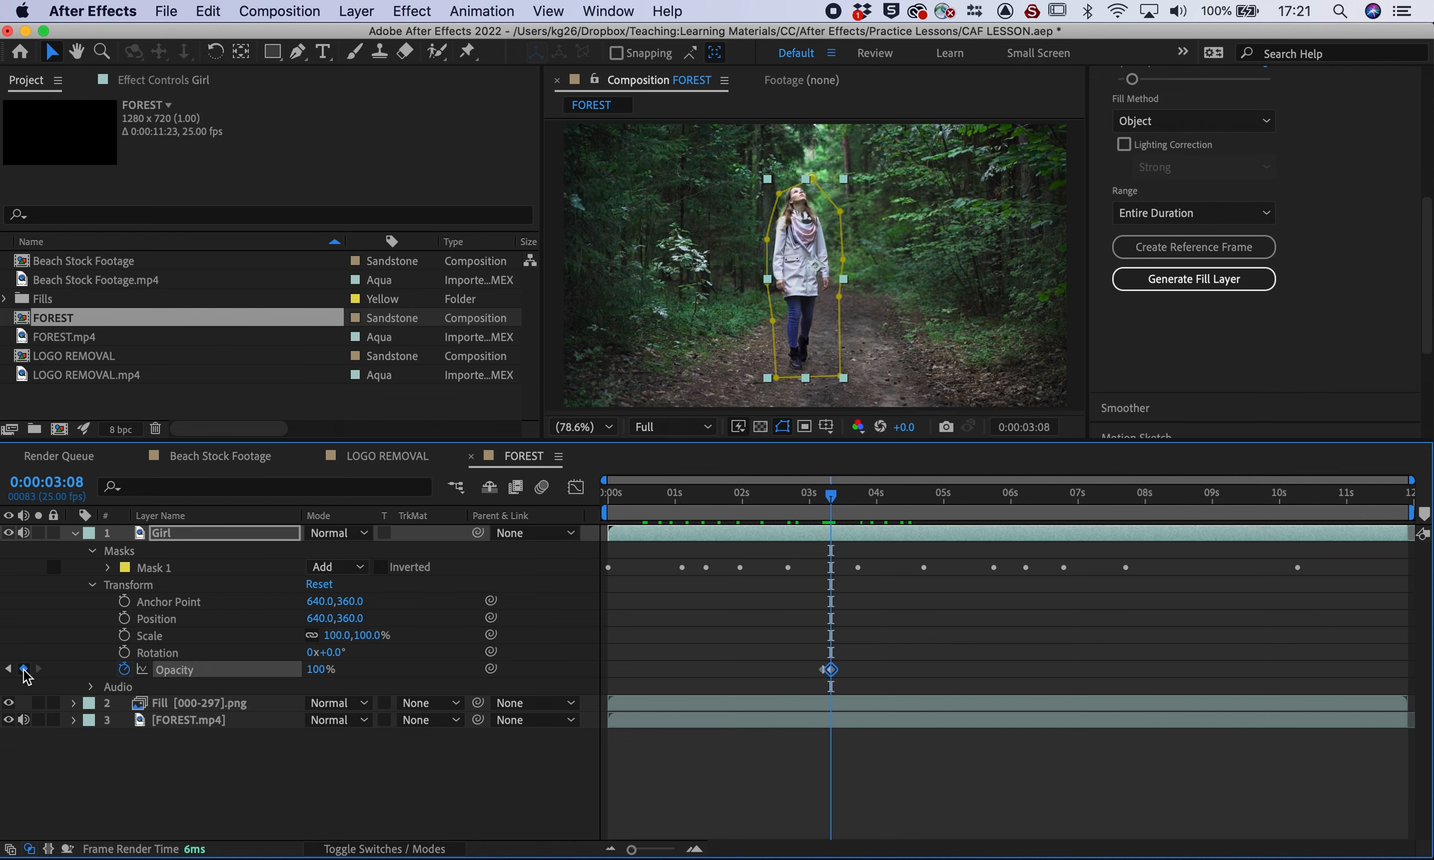
click(973, 495)
click(24, 668)
click(1023, 490)
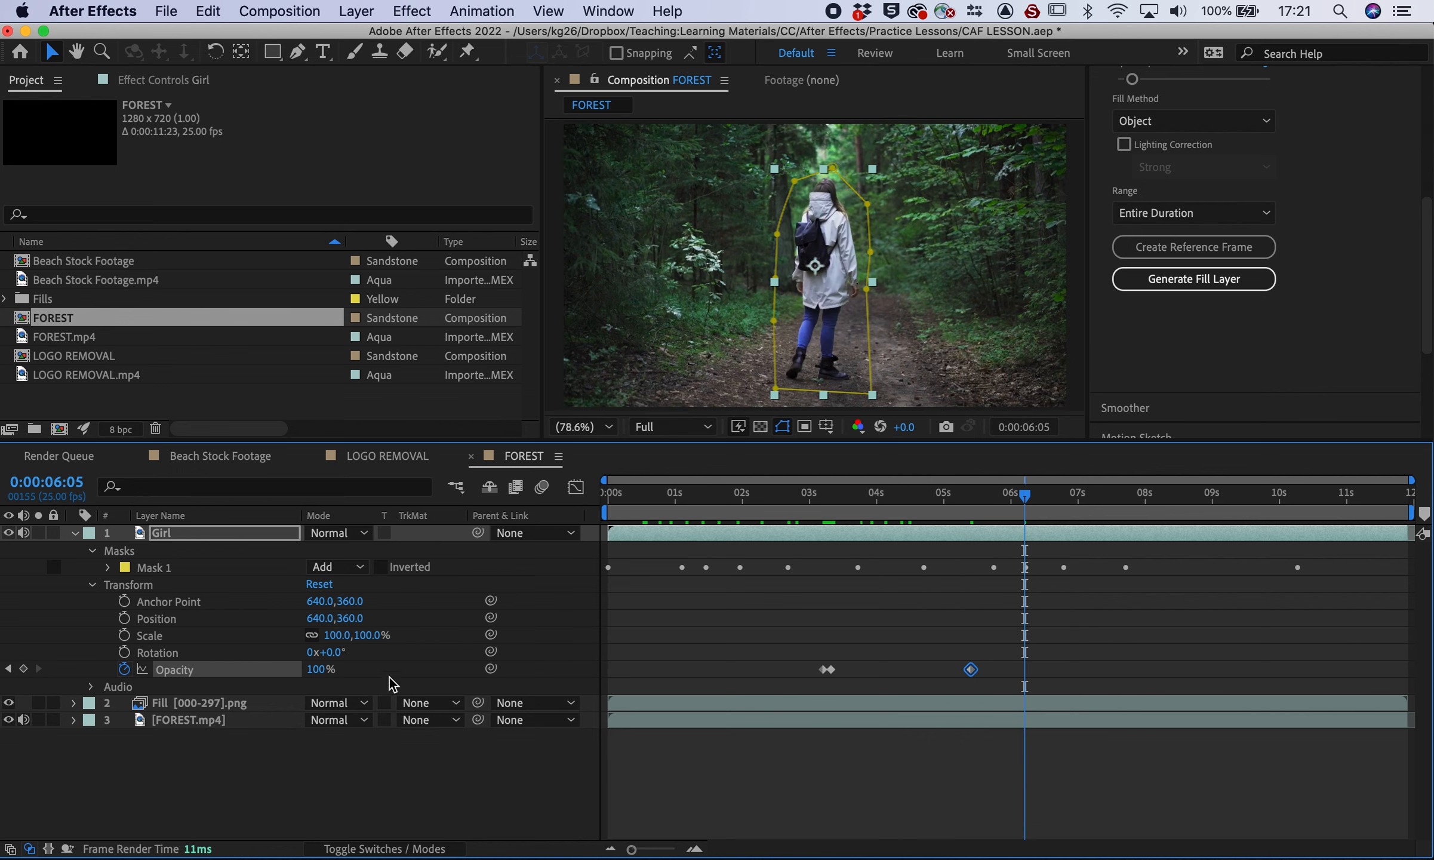
drag(310, 678, 199, 677)
Add flicker keyframes: 100% at 05:16, 51% at 05:04, 100% at 04:16, 25% at 04:07, 99% at 03:16, 49% at 03:22
click(986, 495)
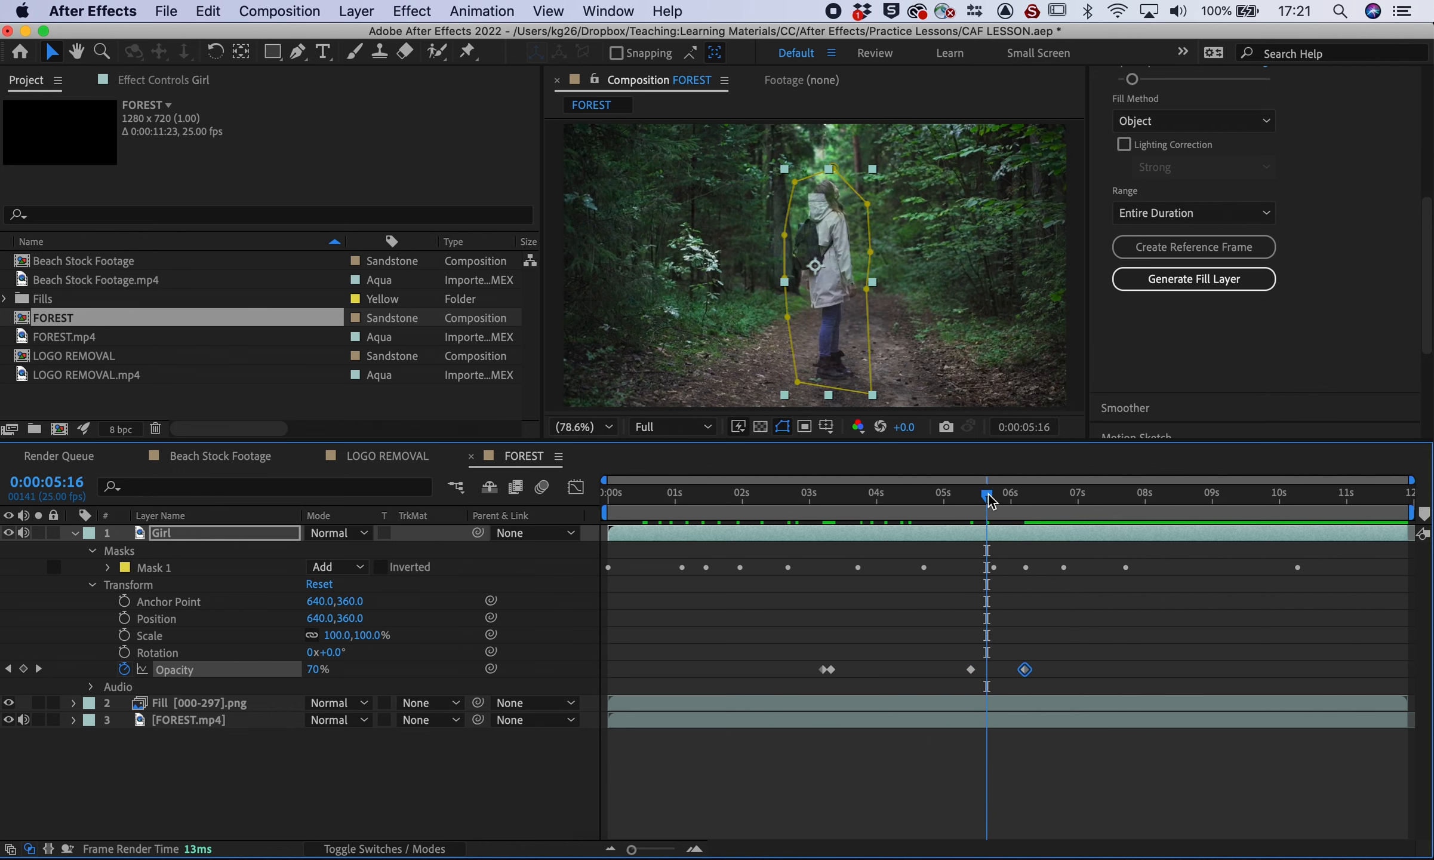
drag(314, 669, 365, 669)
click(956, 494)
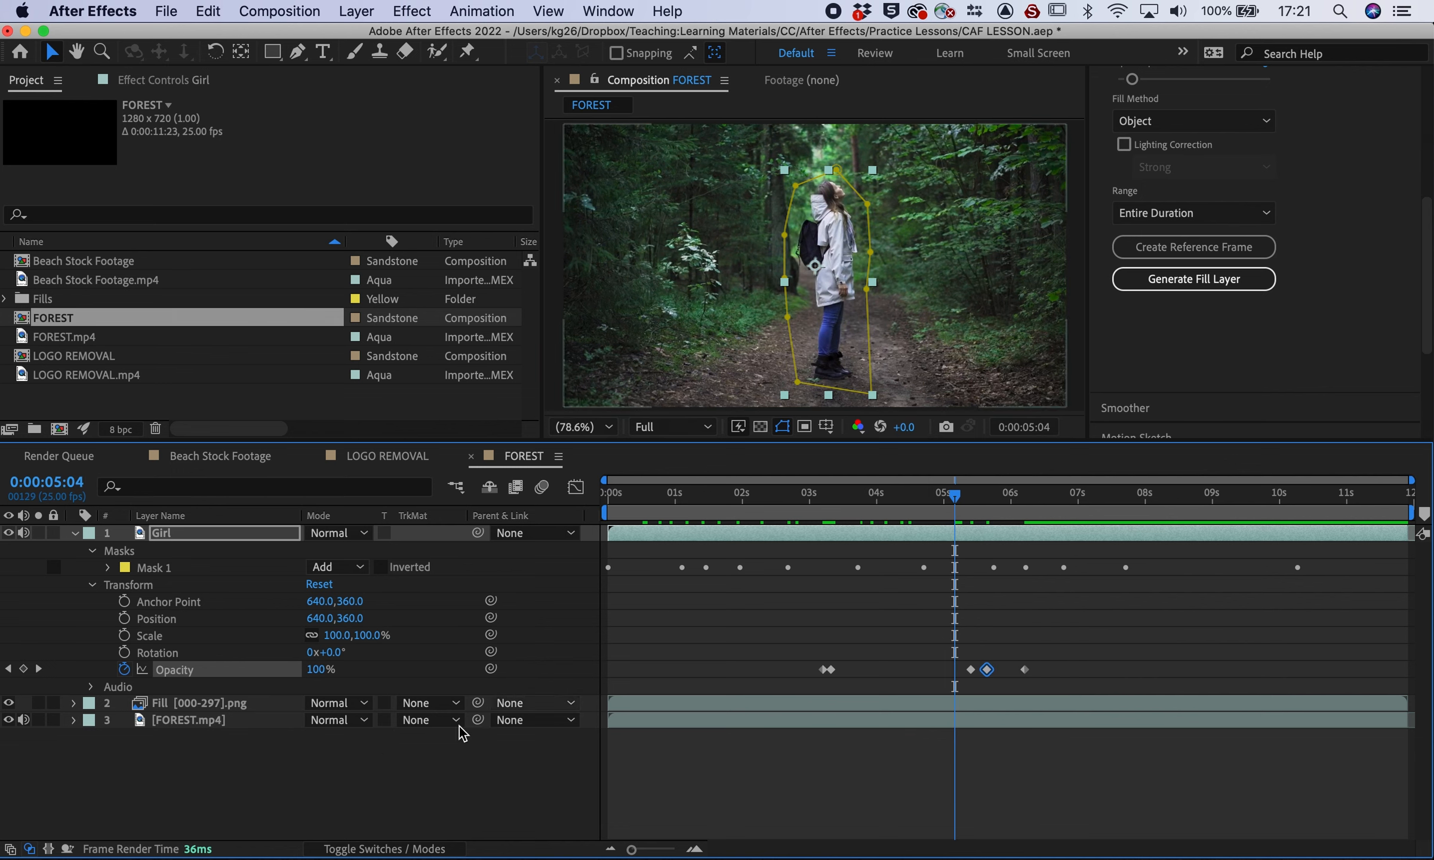
drag(316, 669, 242, 669)
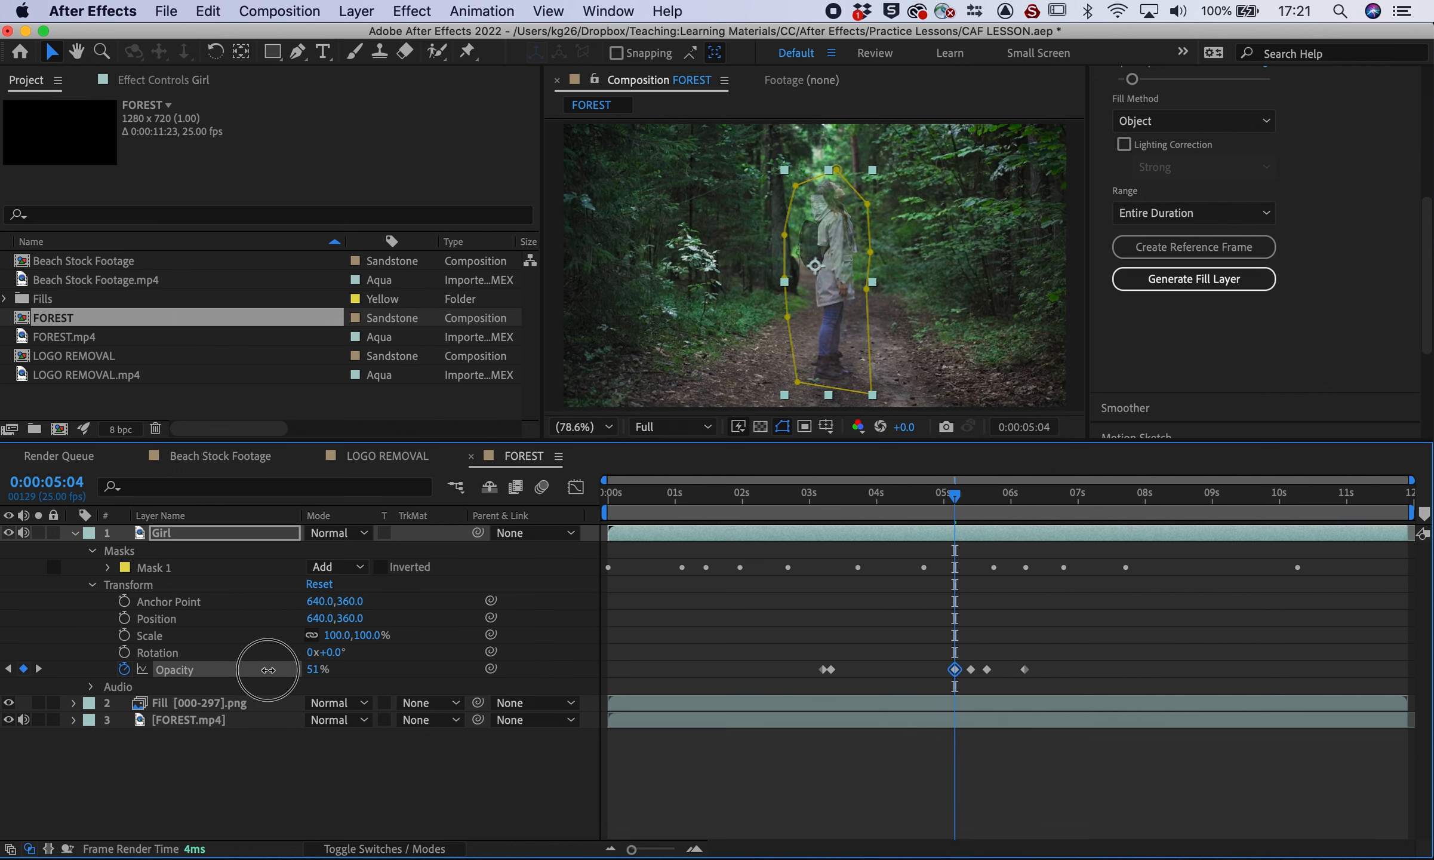
click(919, 494)
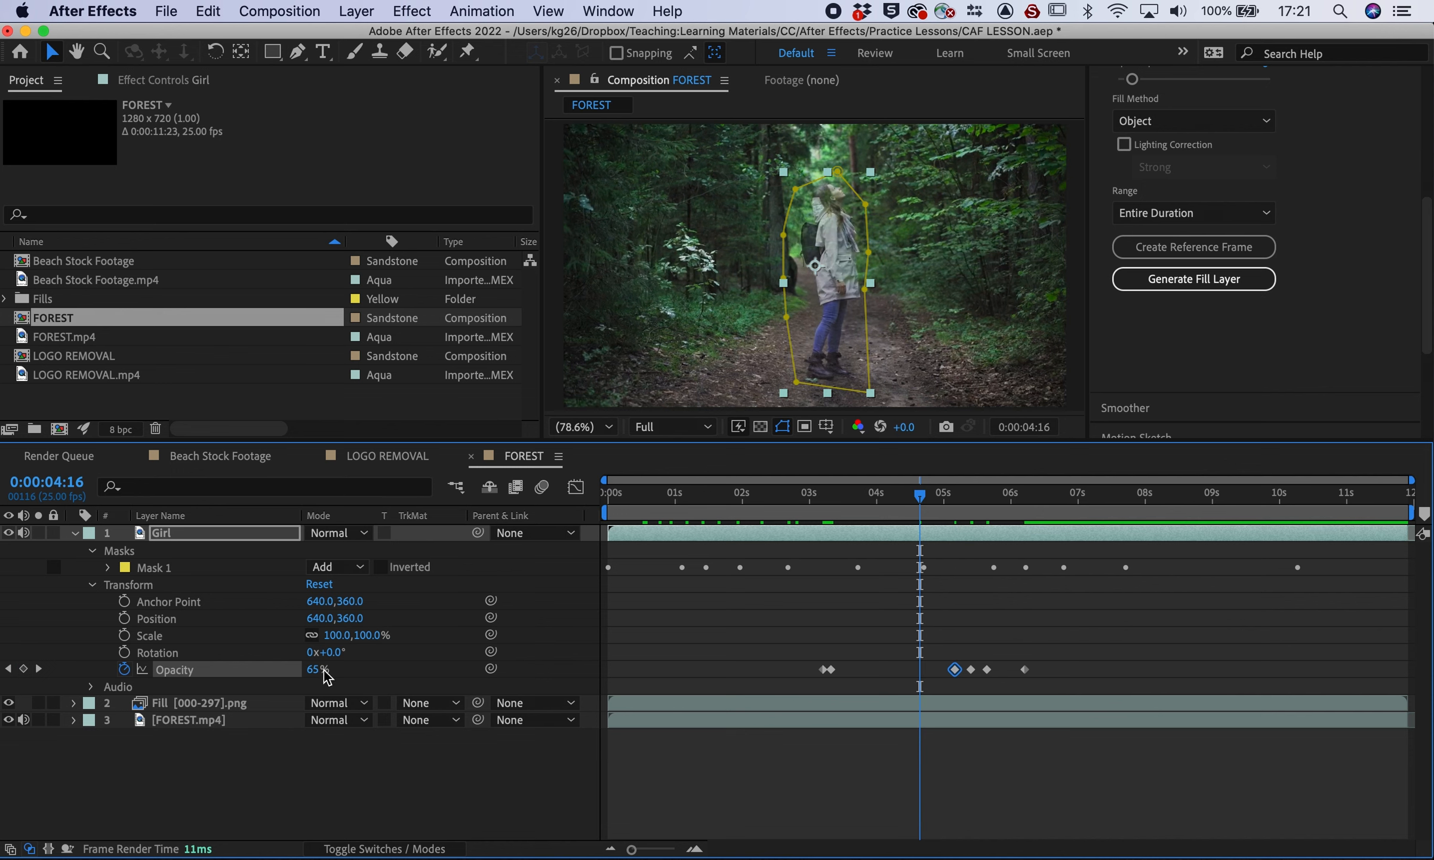
drag(320, 669, 363, 673)
click(895, 495)
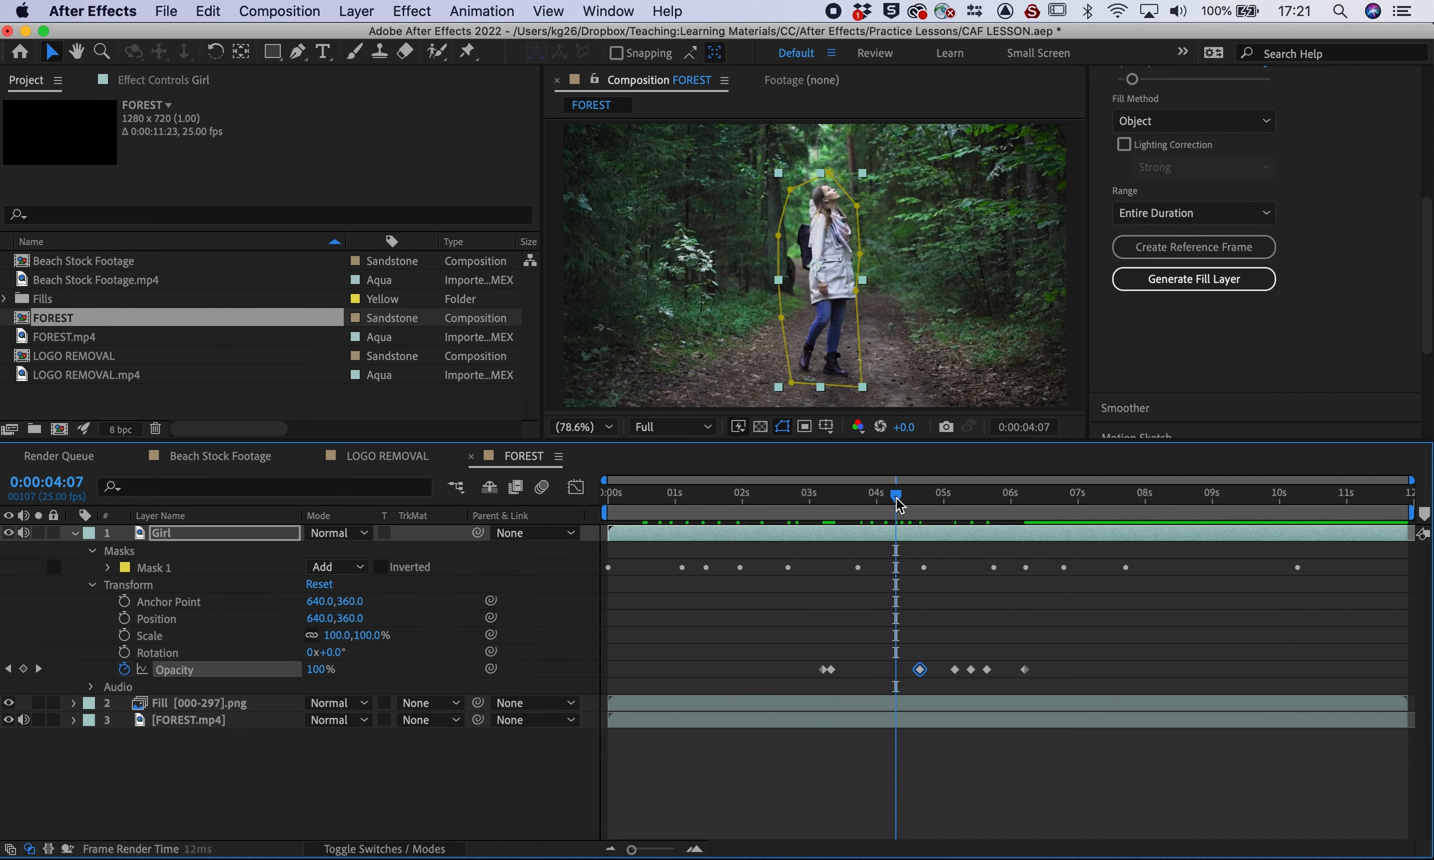
drag(319, 669, 242, 671)
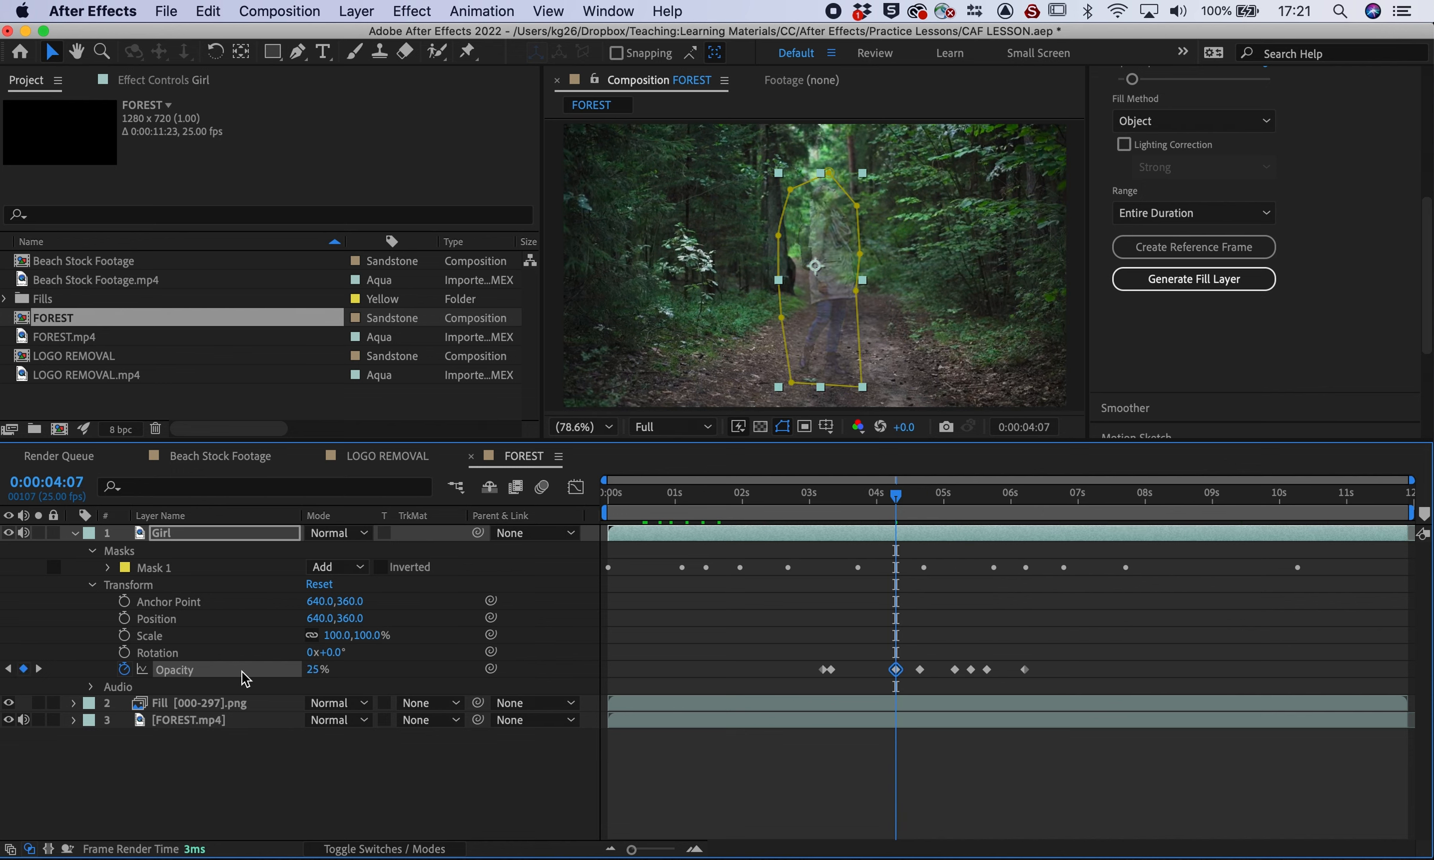
click(853, 503)
drag(310, 669, 322, 666)
drag(889, 505, 869, 504)
drag(325, 673, 292, 669)
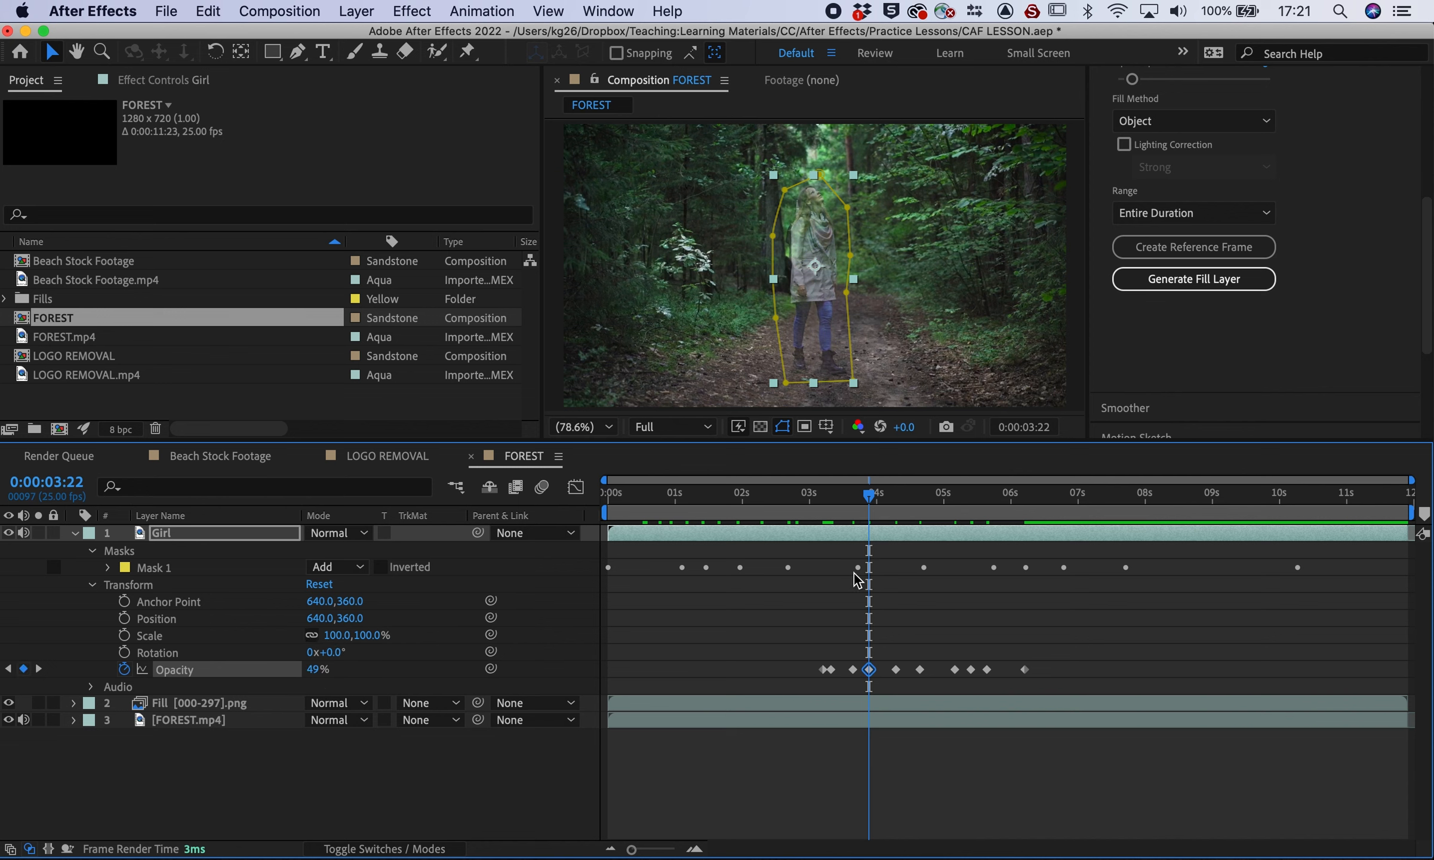
Preview the flickering fade-out from 02:21 and select all the Opacity keyframes
click(800, 504)
key(space)
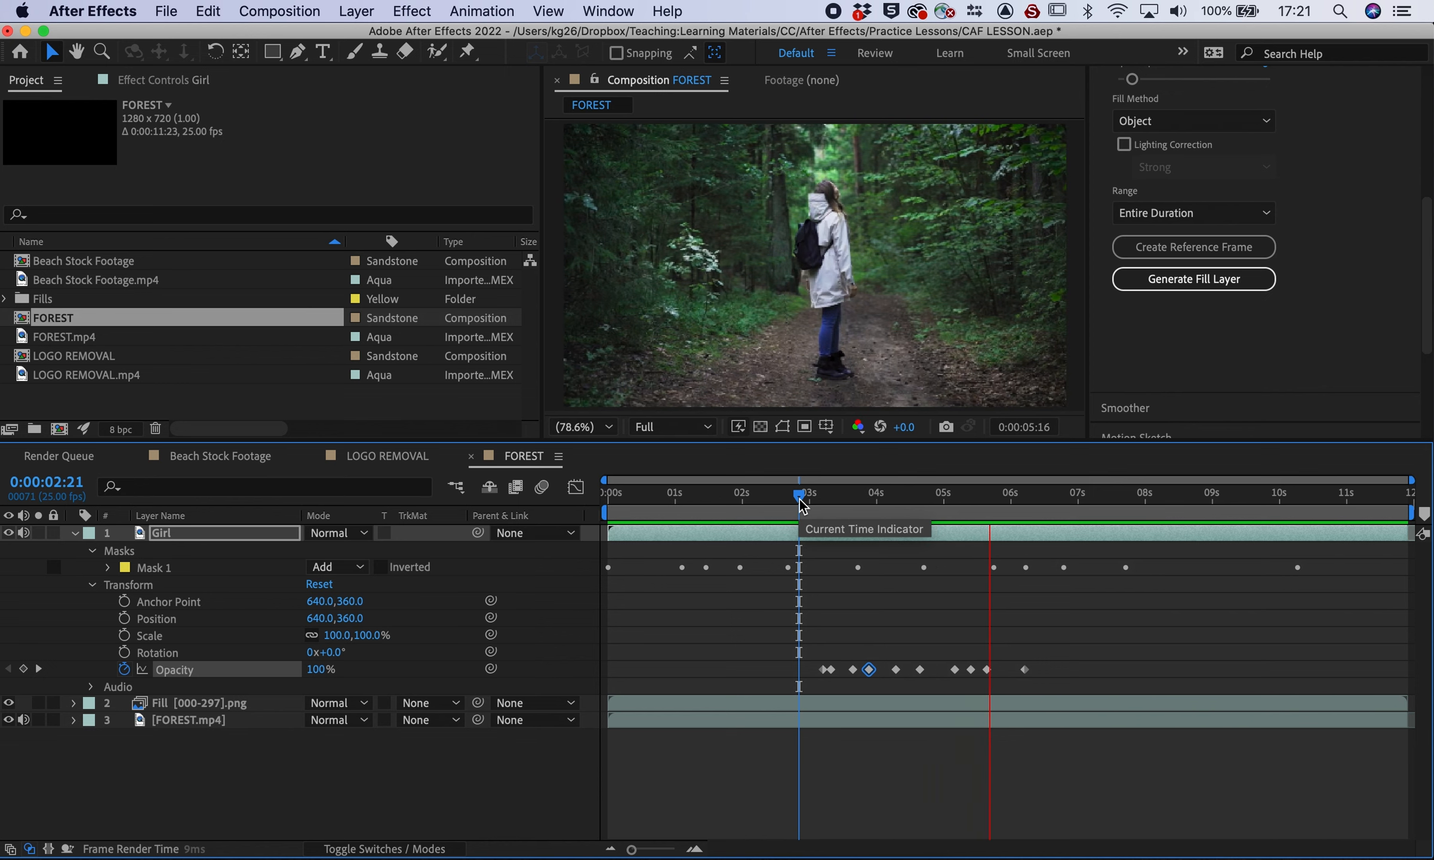
key(space)
drag(1043, 660, 795, 669)
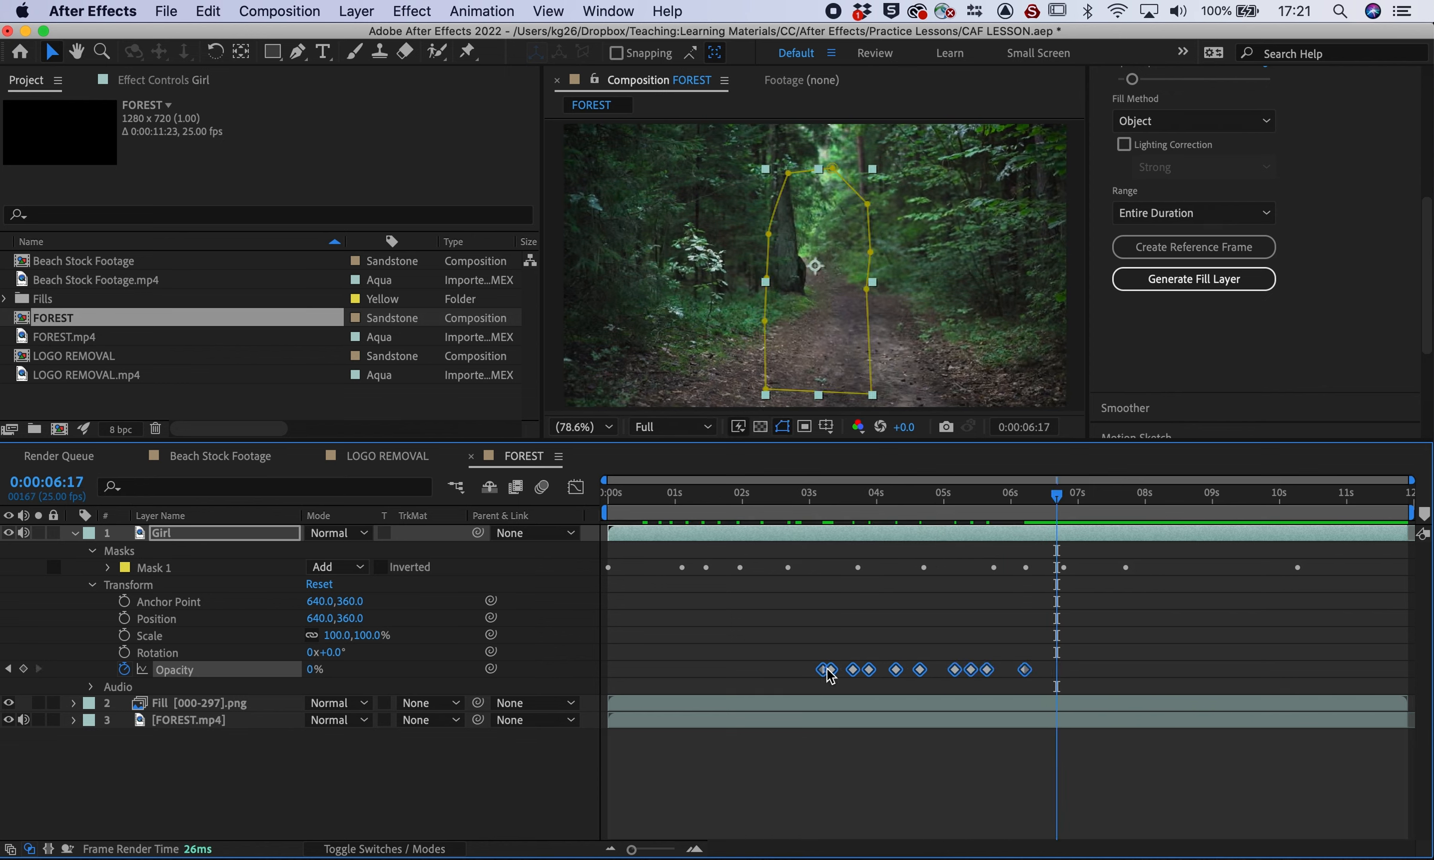
Apply Easy Ease to the selected Opacity keyframes and preview the fade from 02:16
right_click(827, 672)
mouse_move(911, 852)
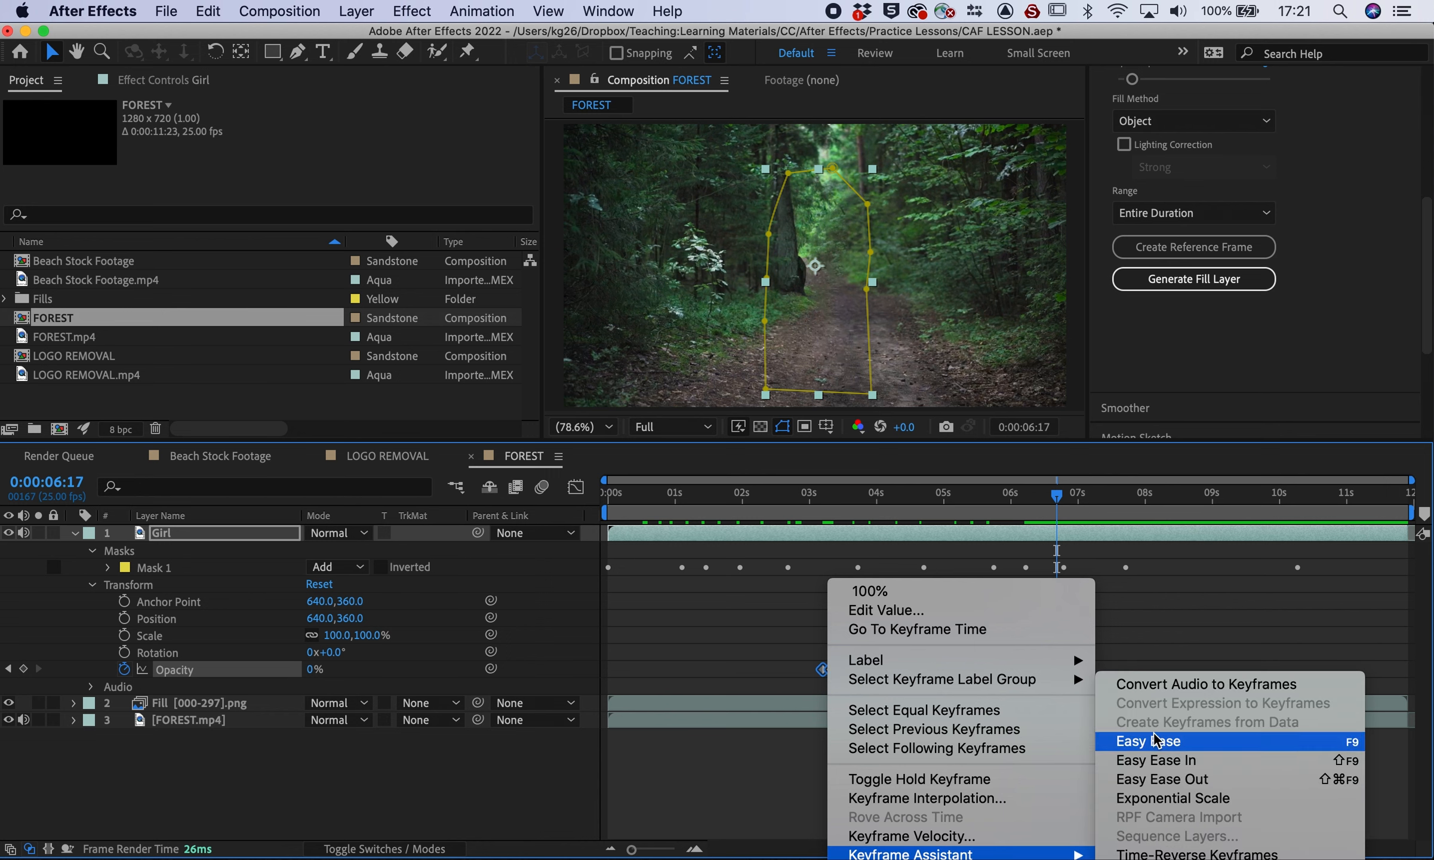
click(1129, 742)
click(786, 501)
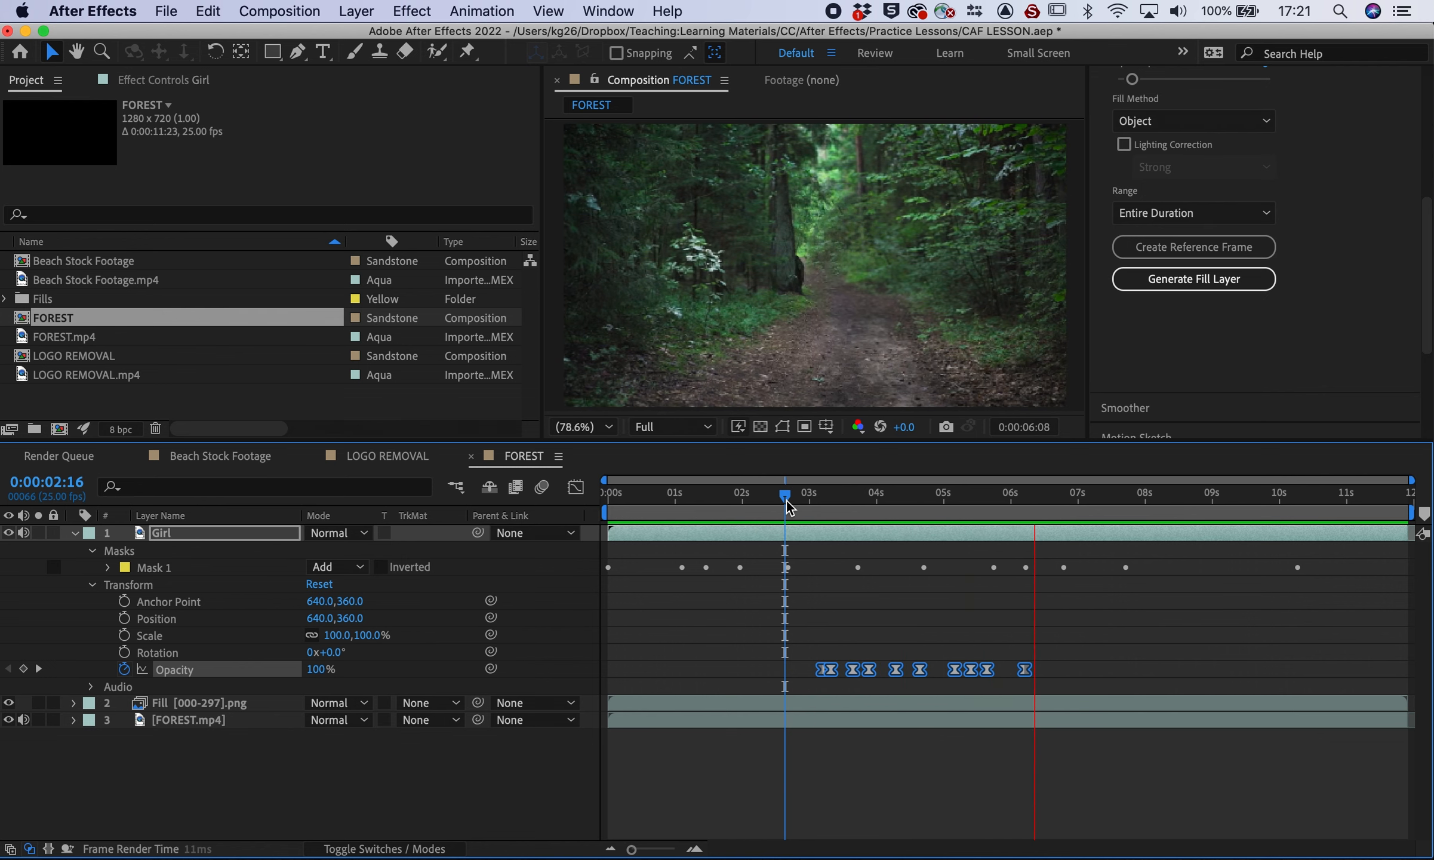
key(space)
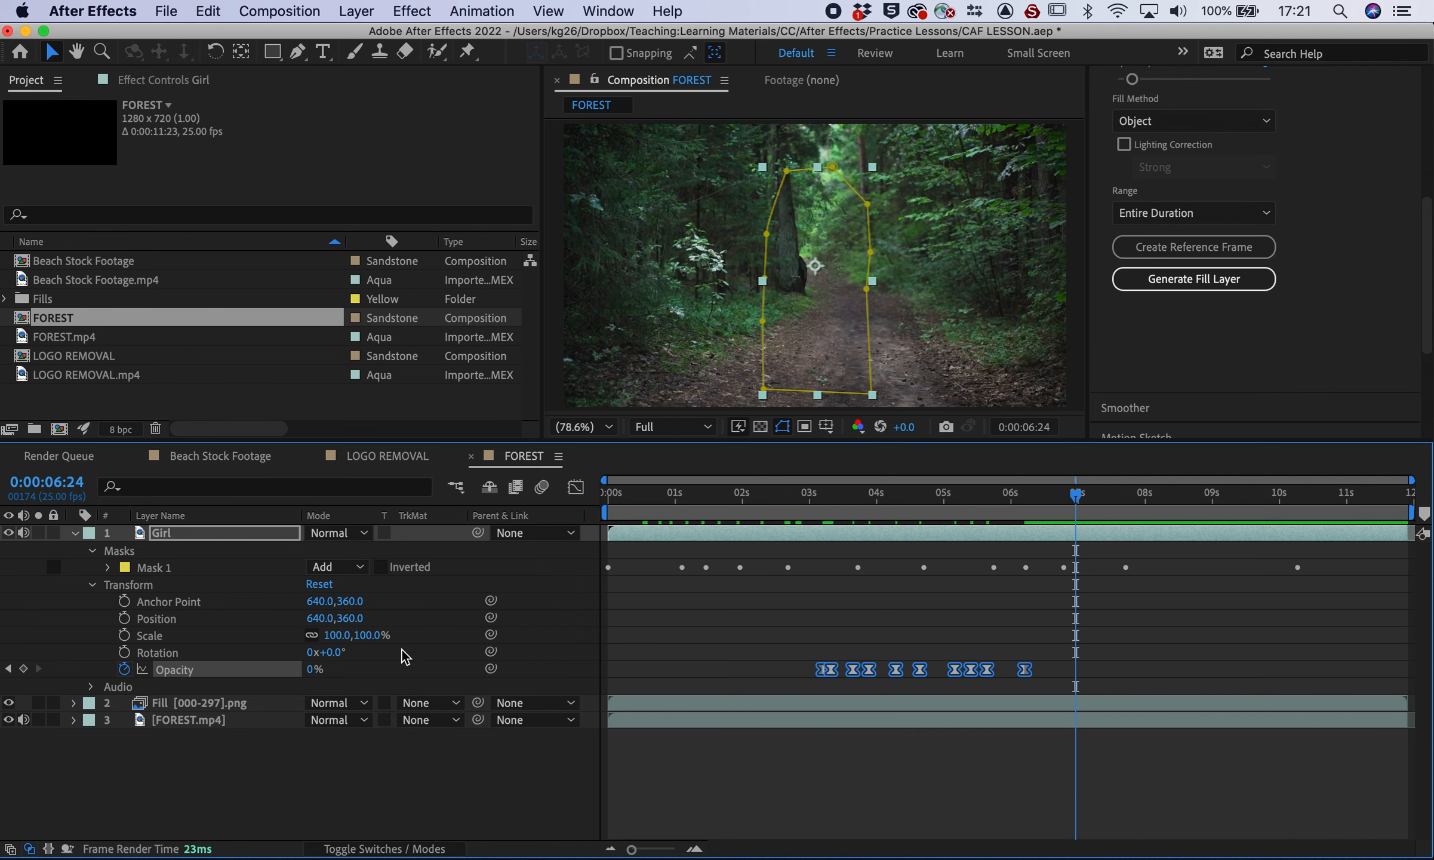
click(342, 776)
click(75, 532)
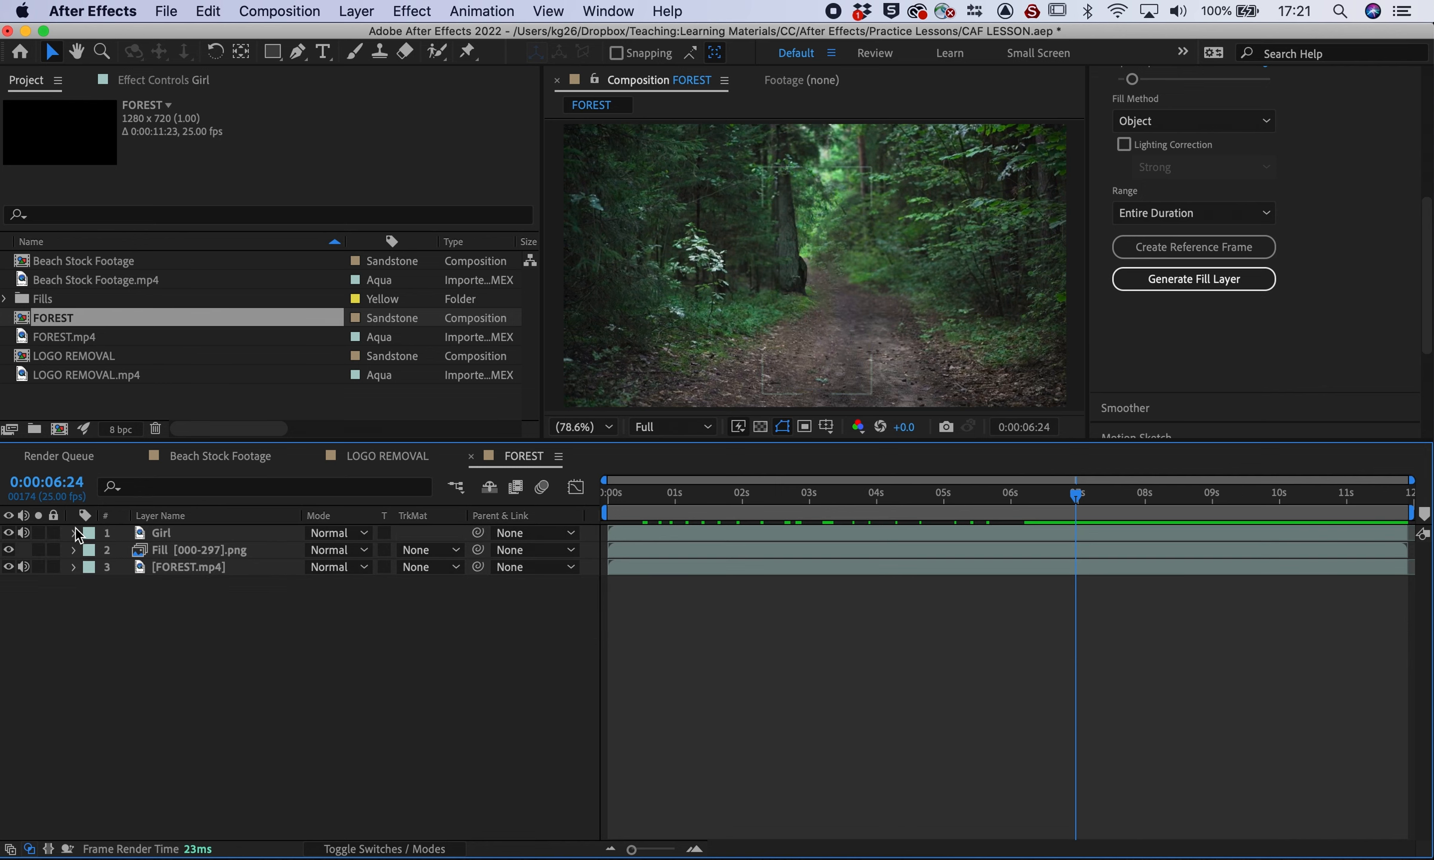
Preview the girl's eased fade-out playing from 02:05
click(756, 496)
key(space)
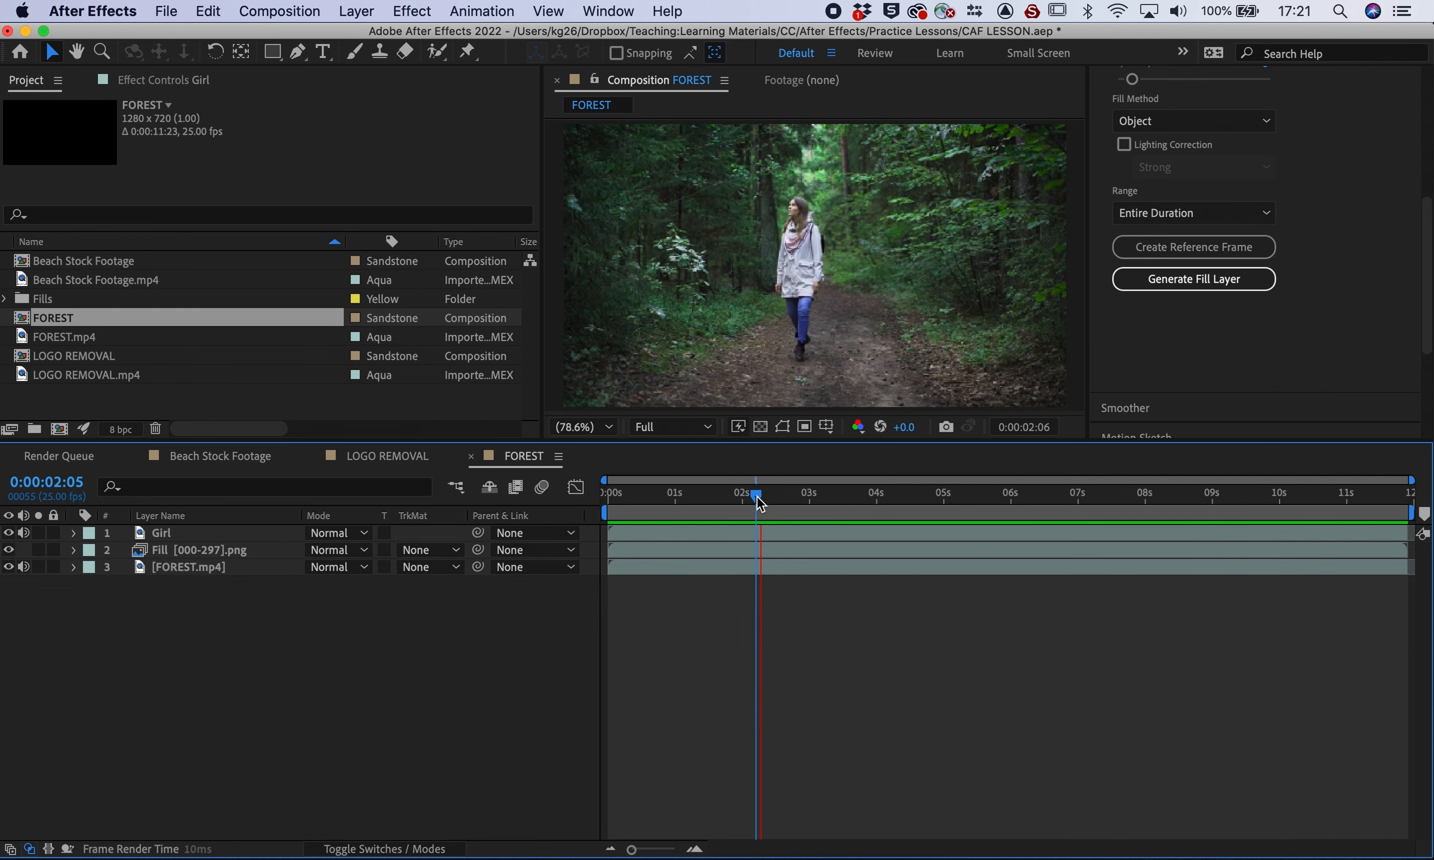
key(space)
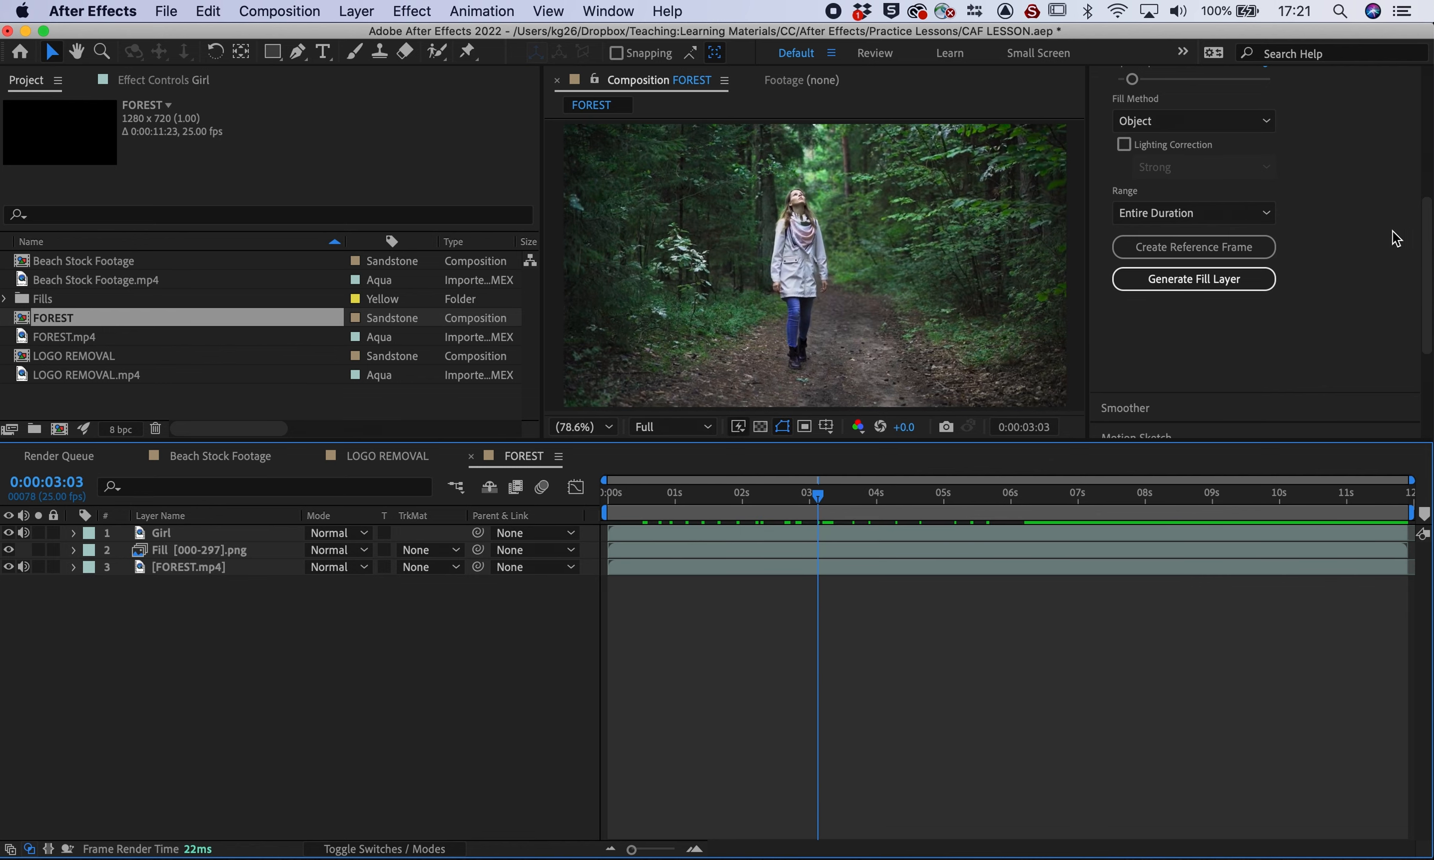
scroll(1313, 272, up, 4)
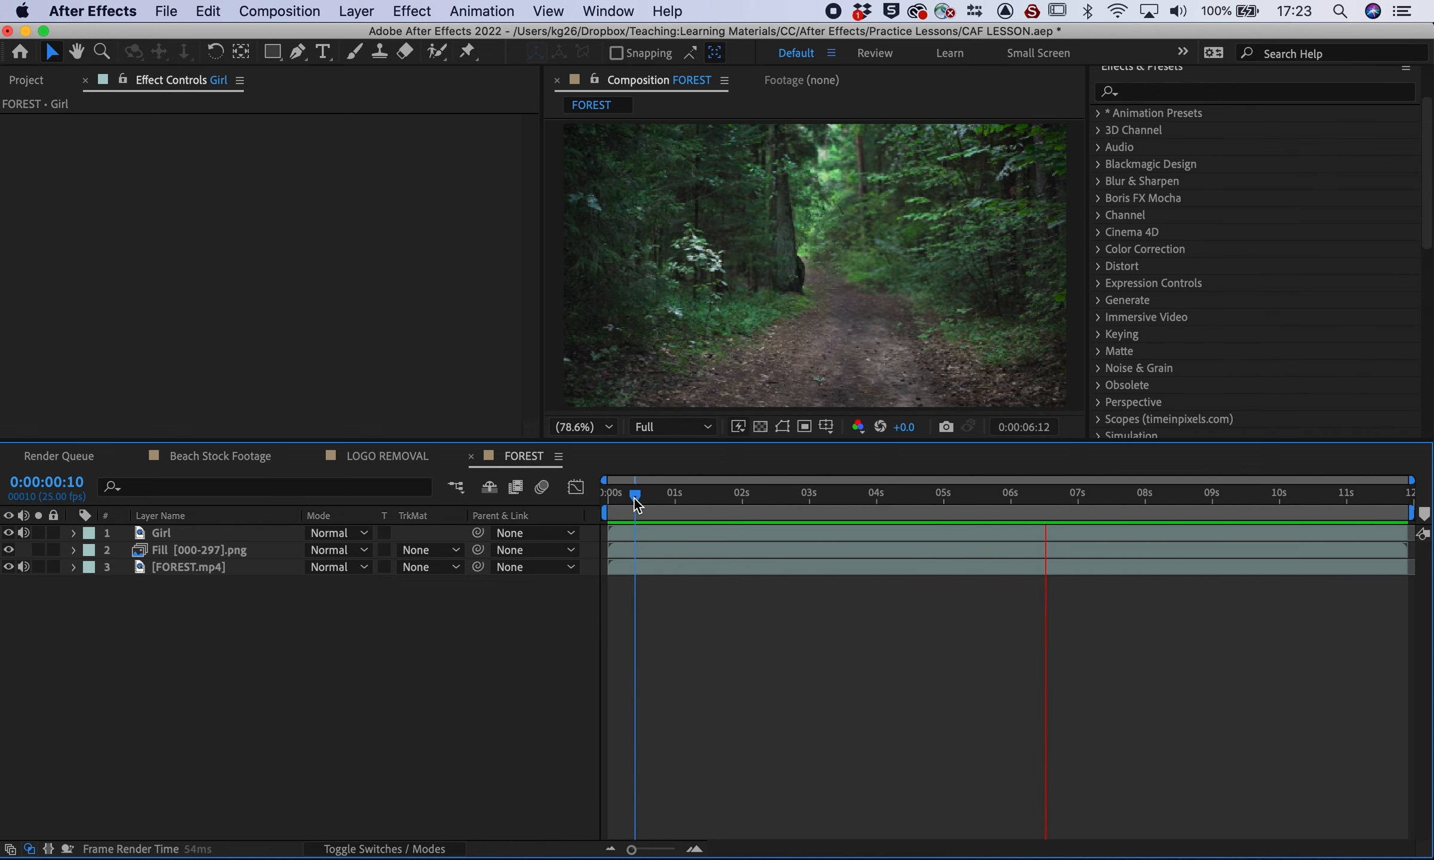
key(space)
Replay the fade from 02:11 and again from near the clip's start
drag(772, 494, 802, 479)
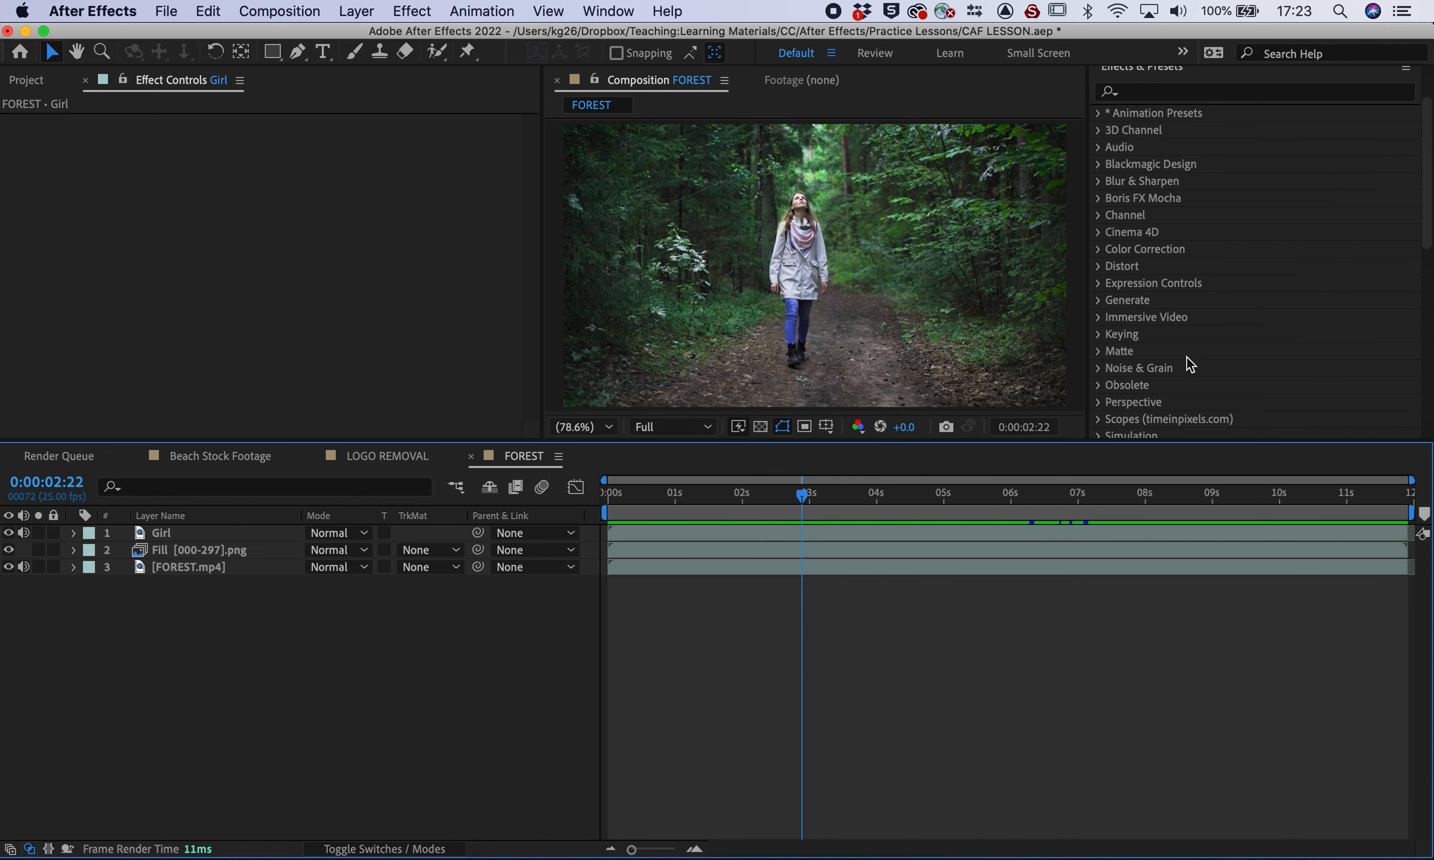
scroll(1186, 357, down, 3)
scroll(1186, 357, up, 3)
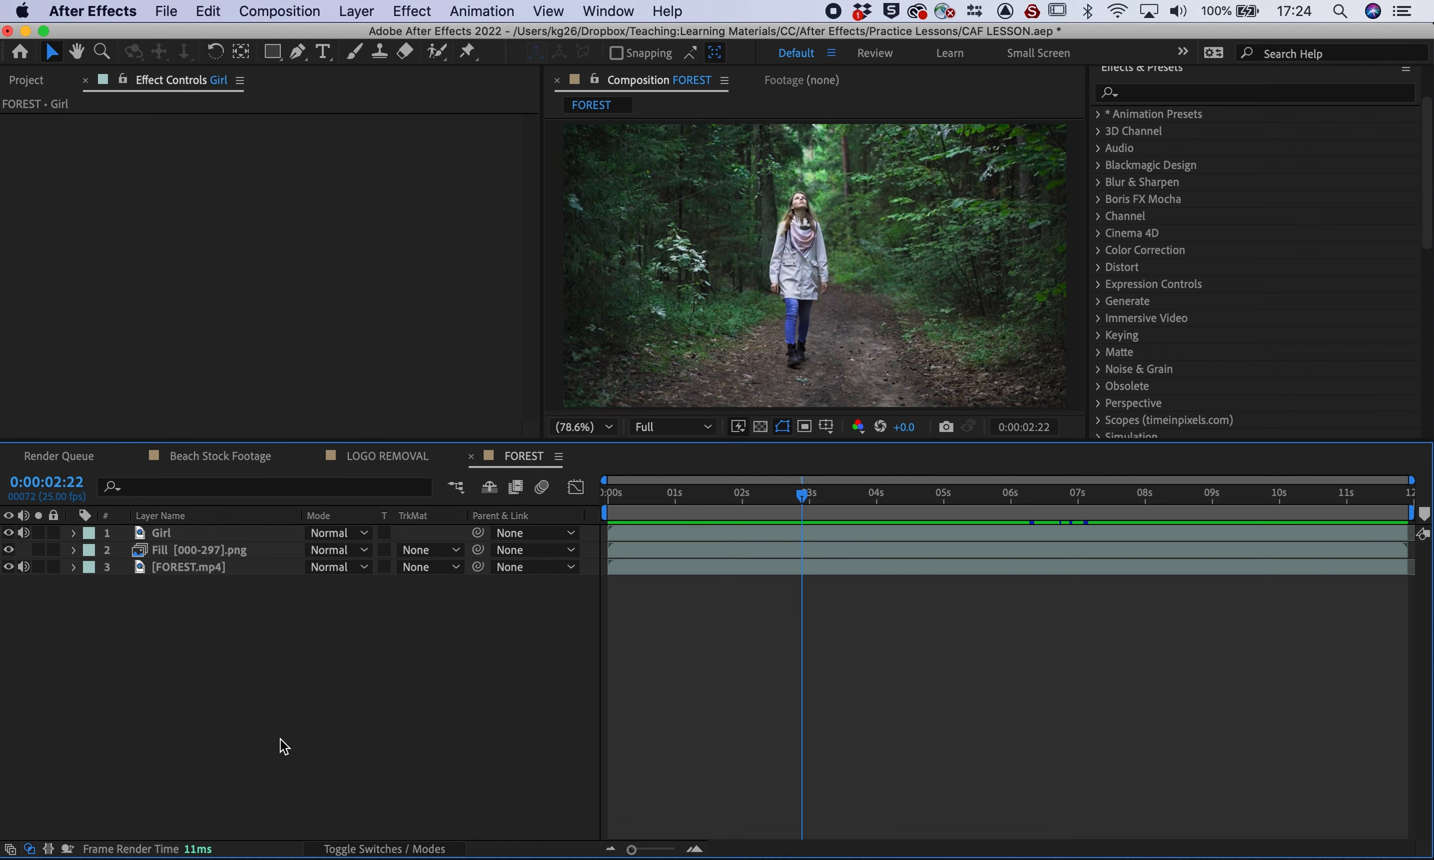
click(644, 496)
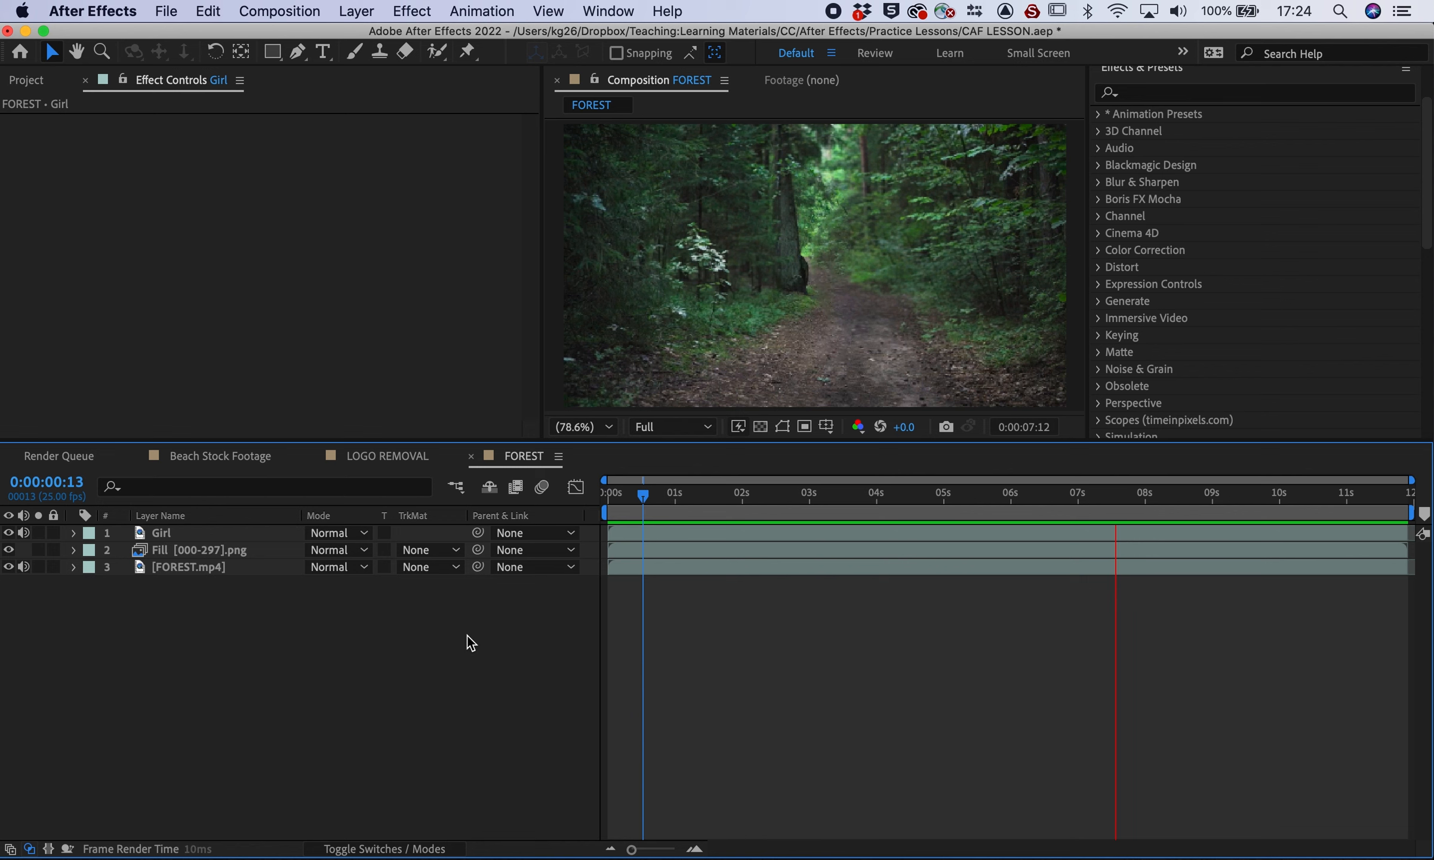
key(space)
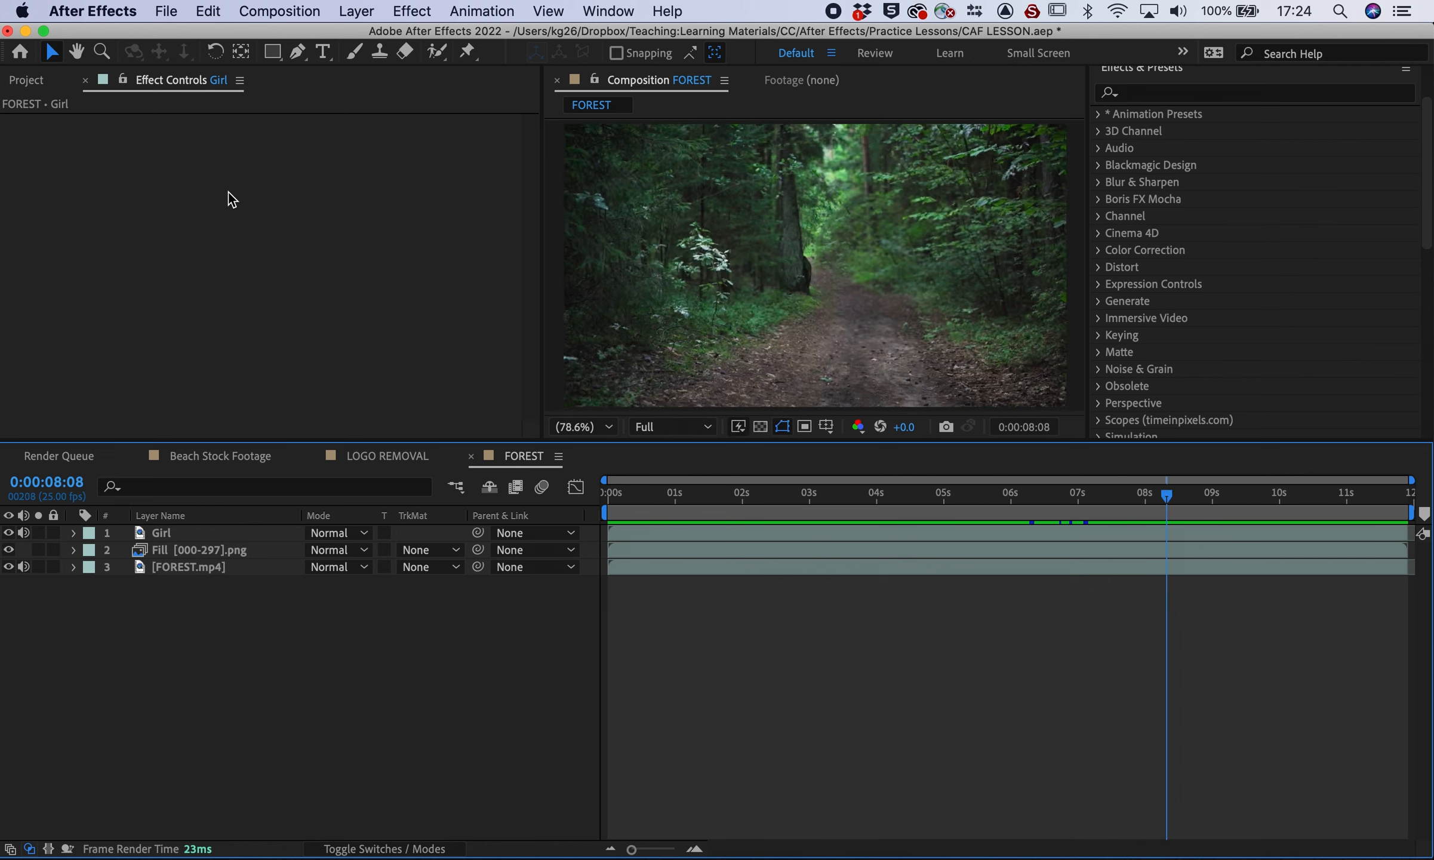